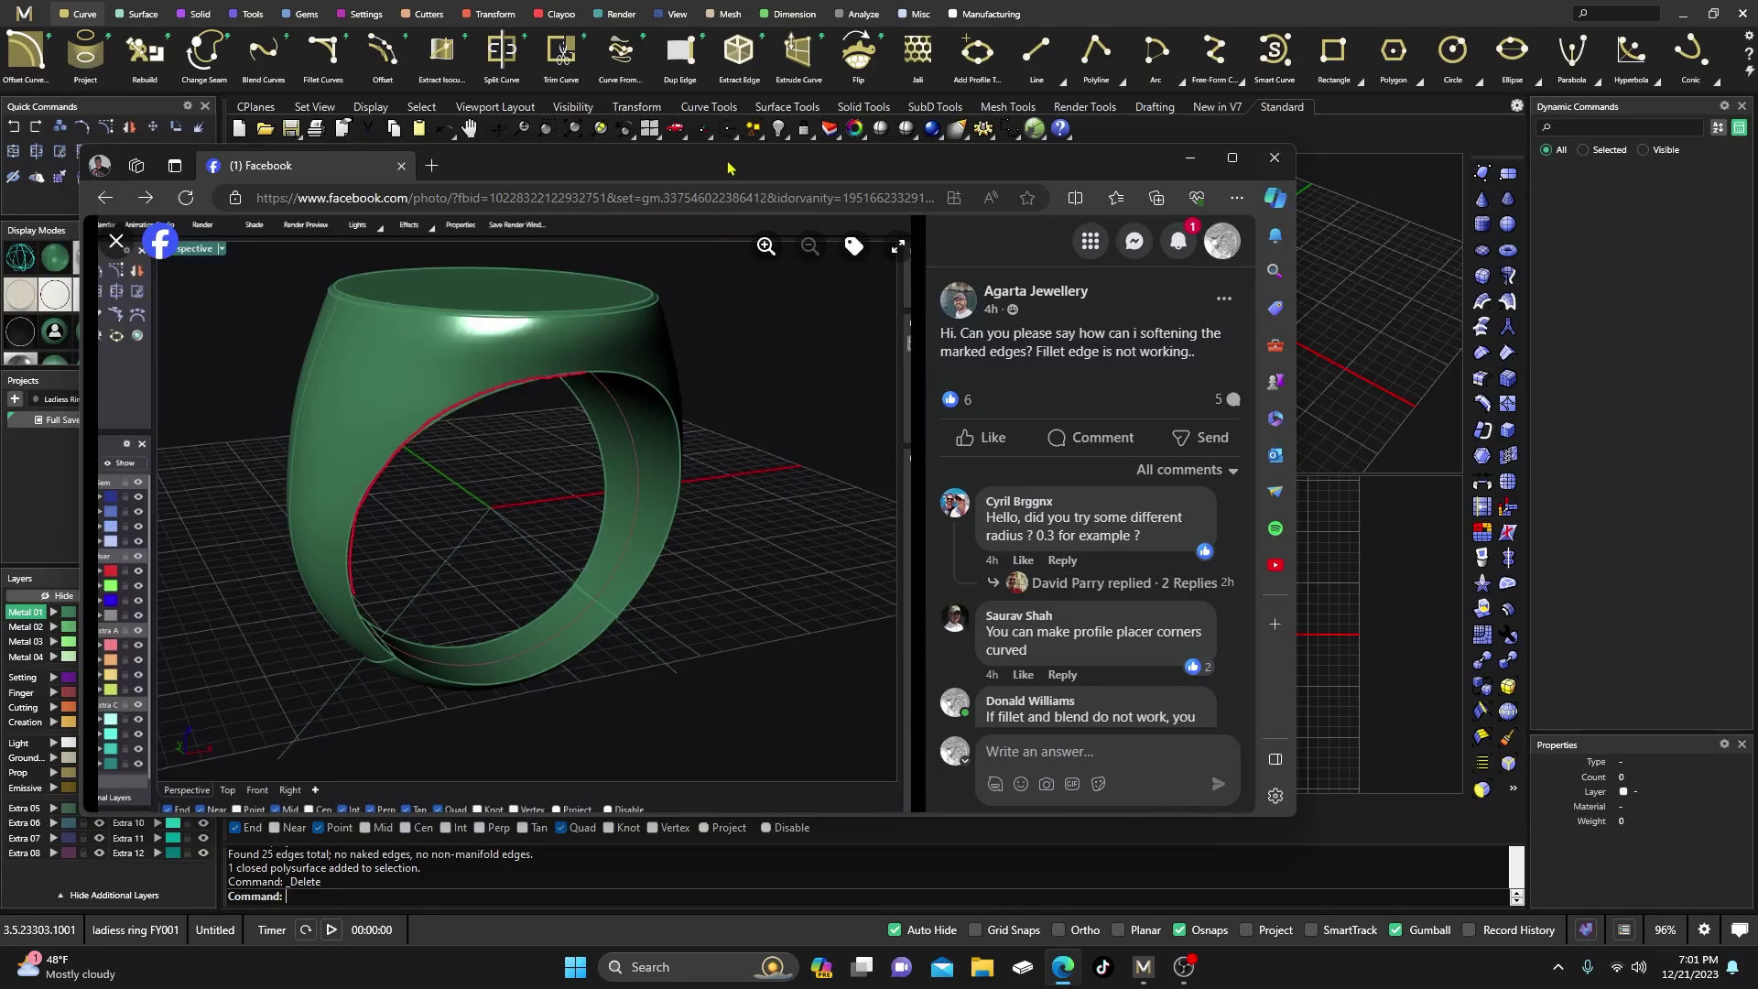
Leave the browser for the modelling program, create a US size 7 ring rail and build an advanced signet ring with a 12 by 12 top
click(1189, 158)
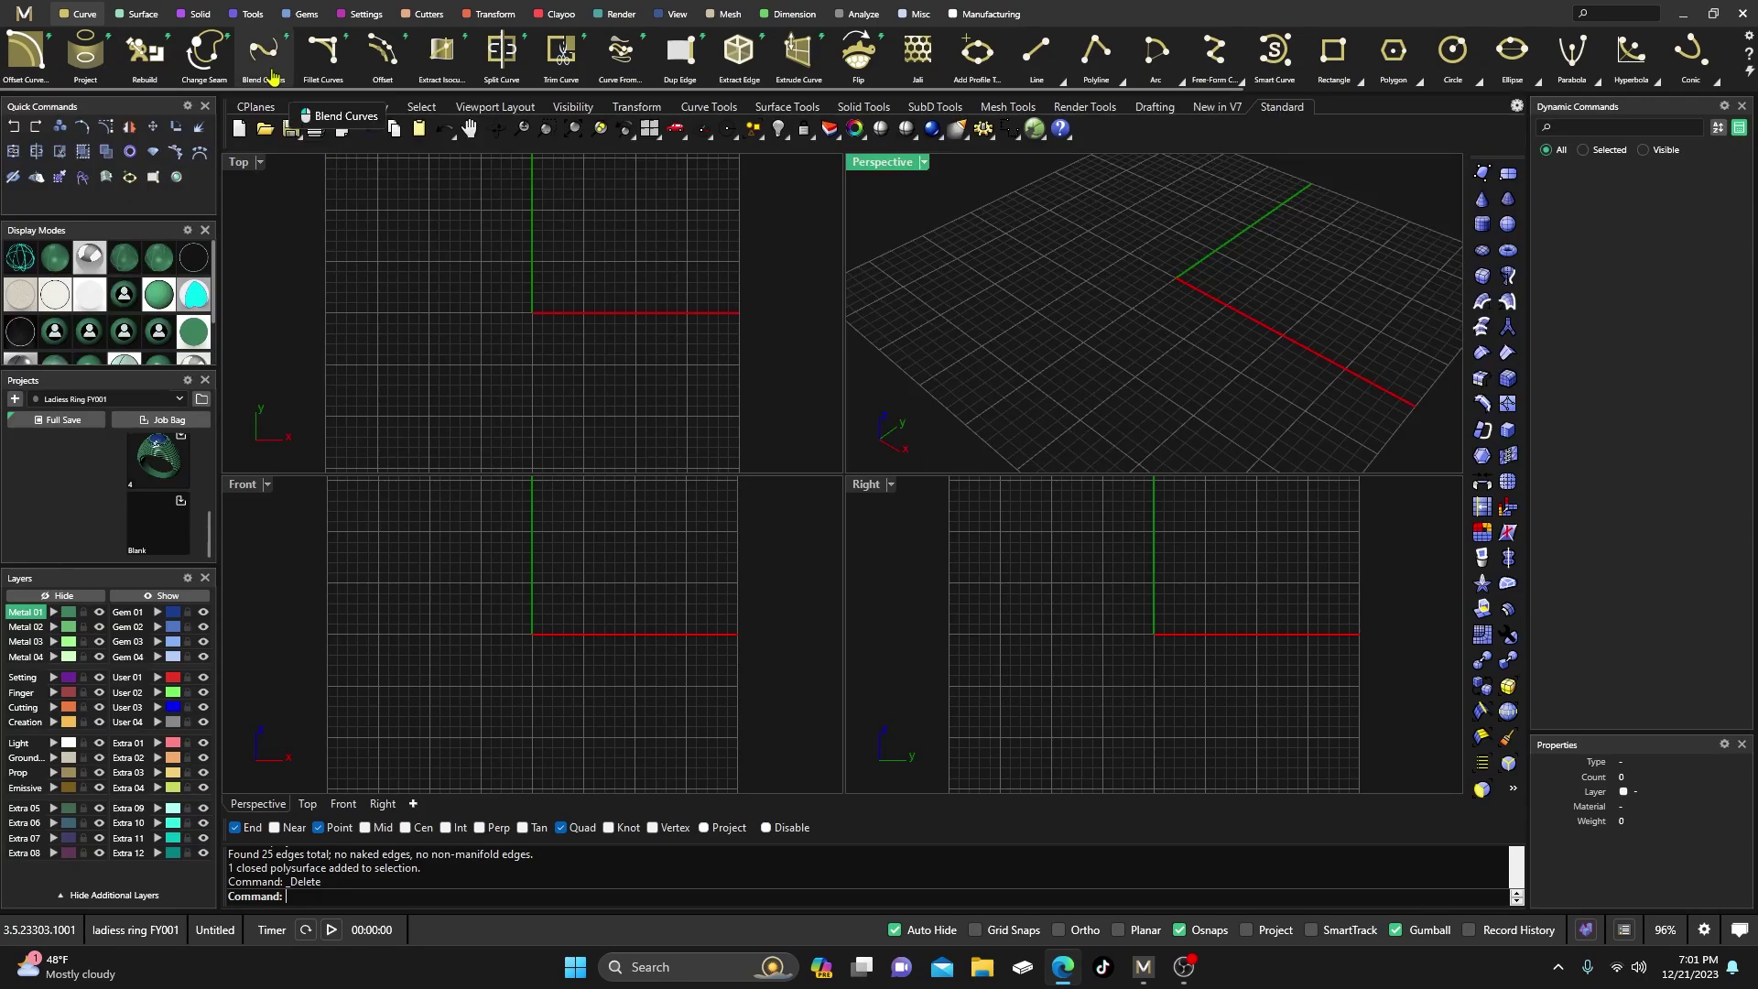
click(252, 14)
click(441, 73)
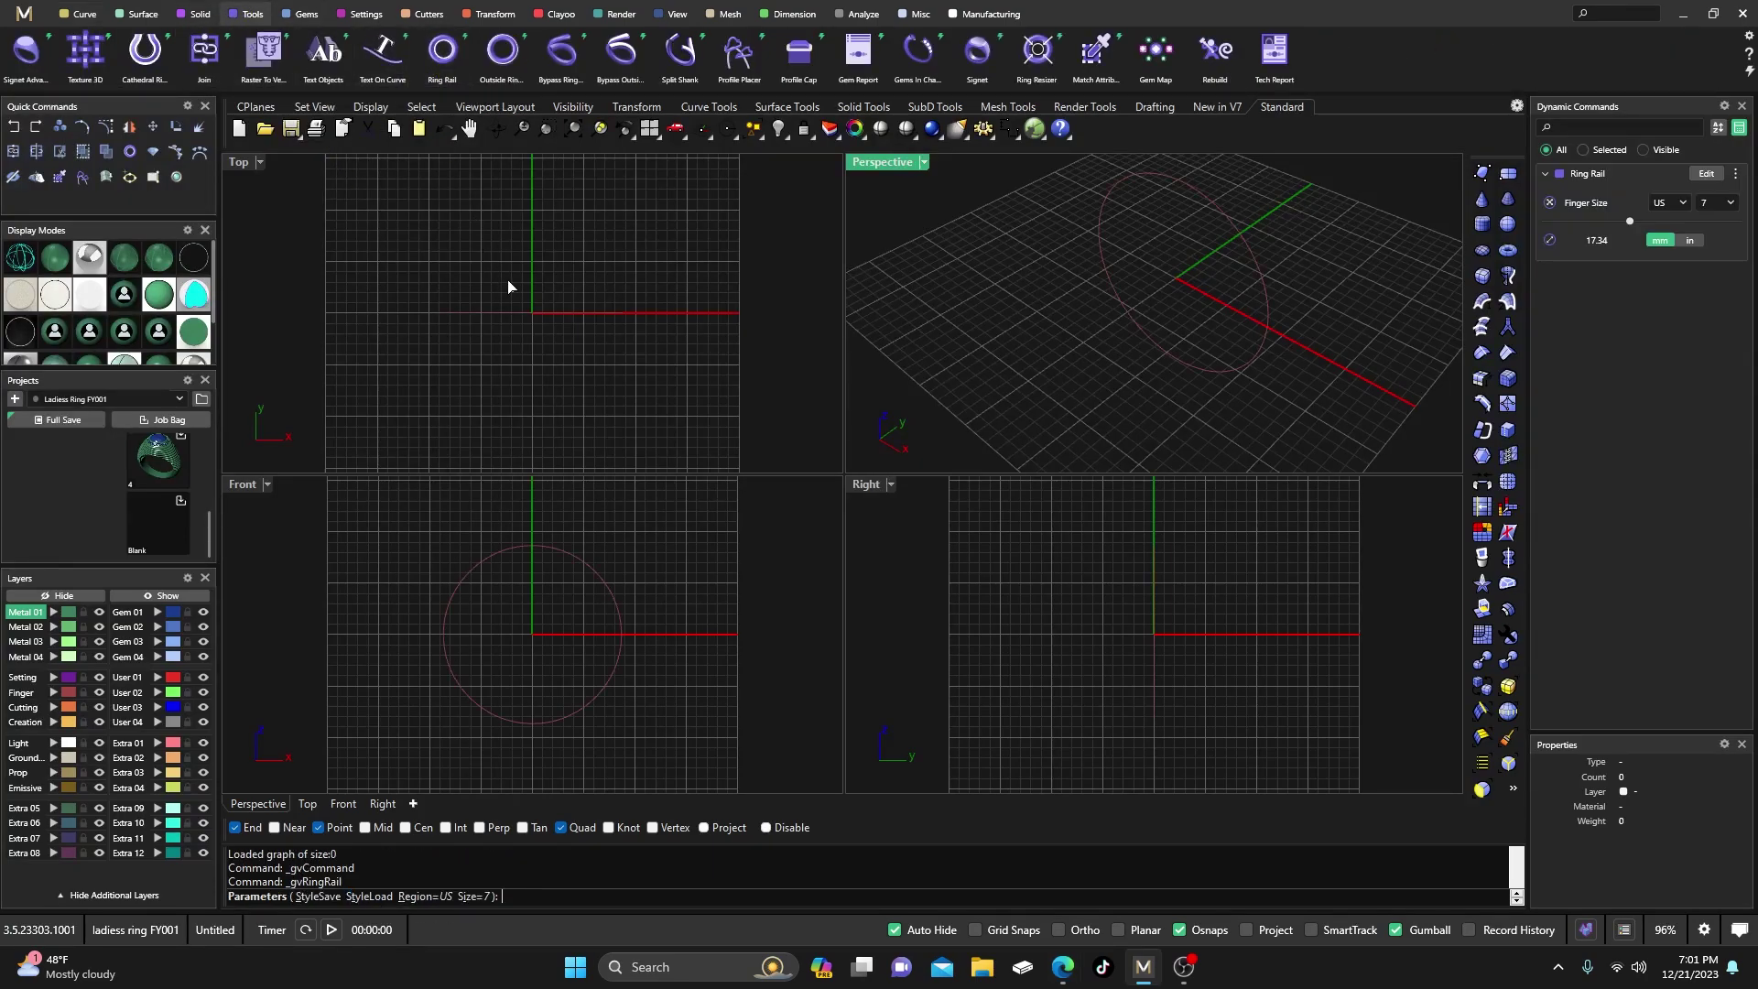
click(26, 50)
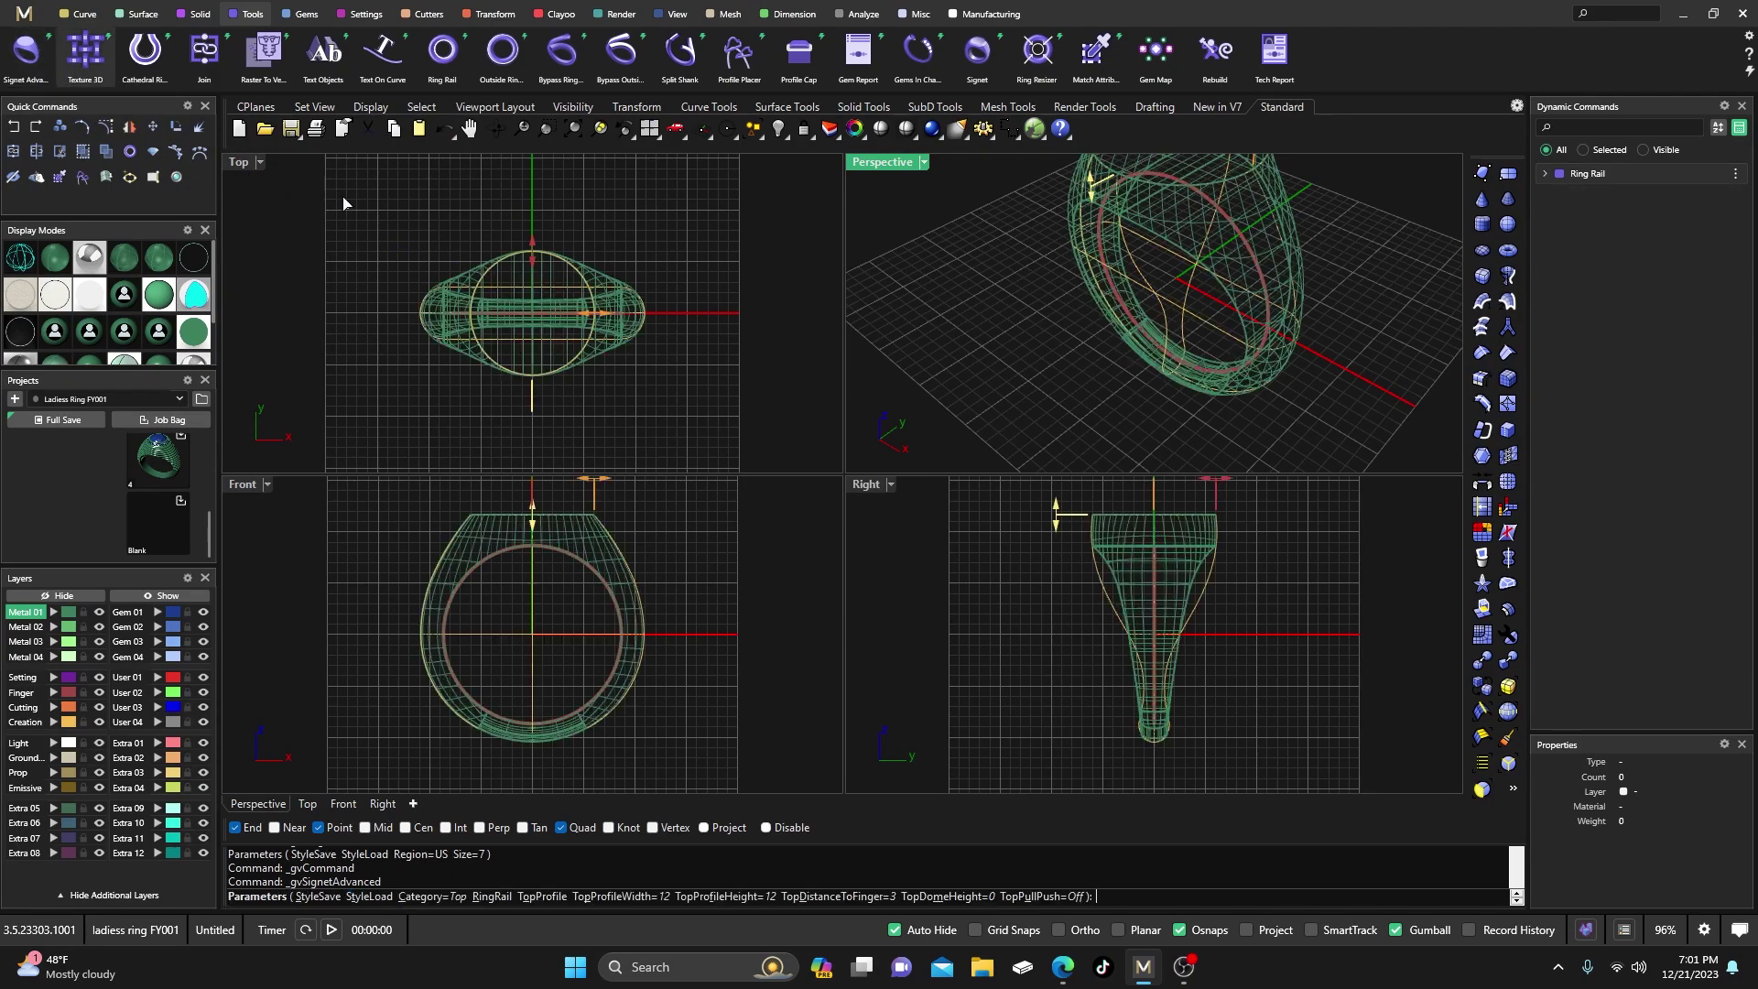
key(Return)
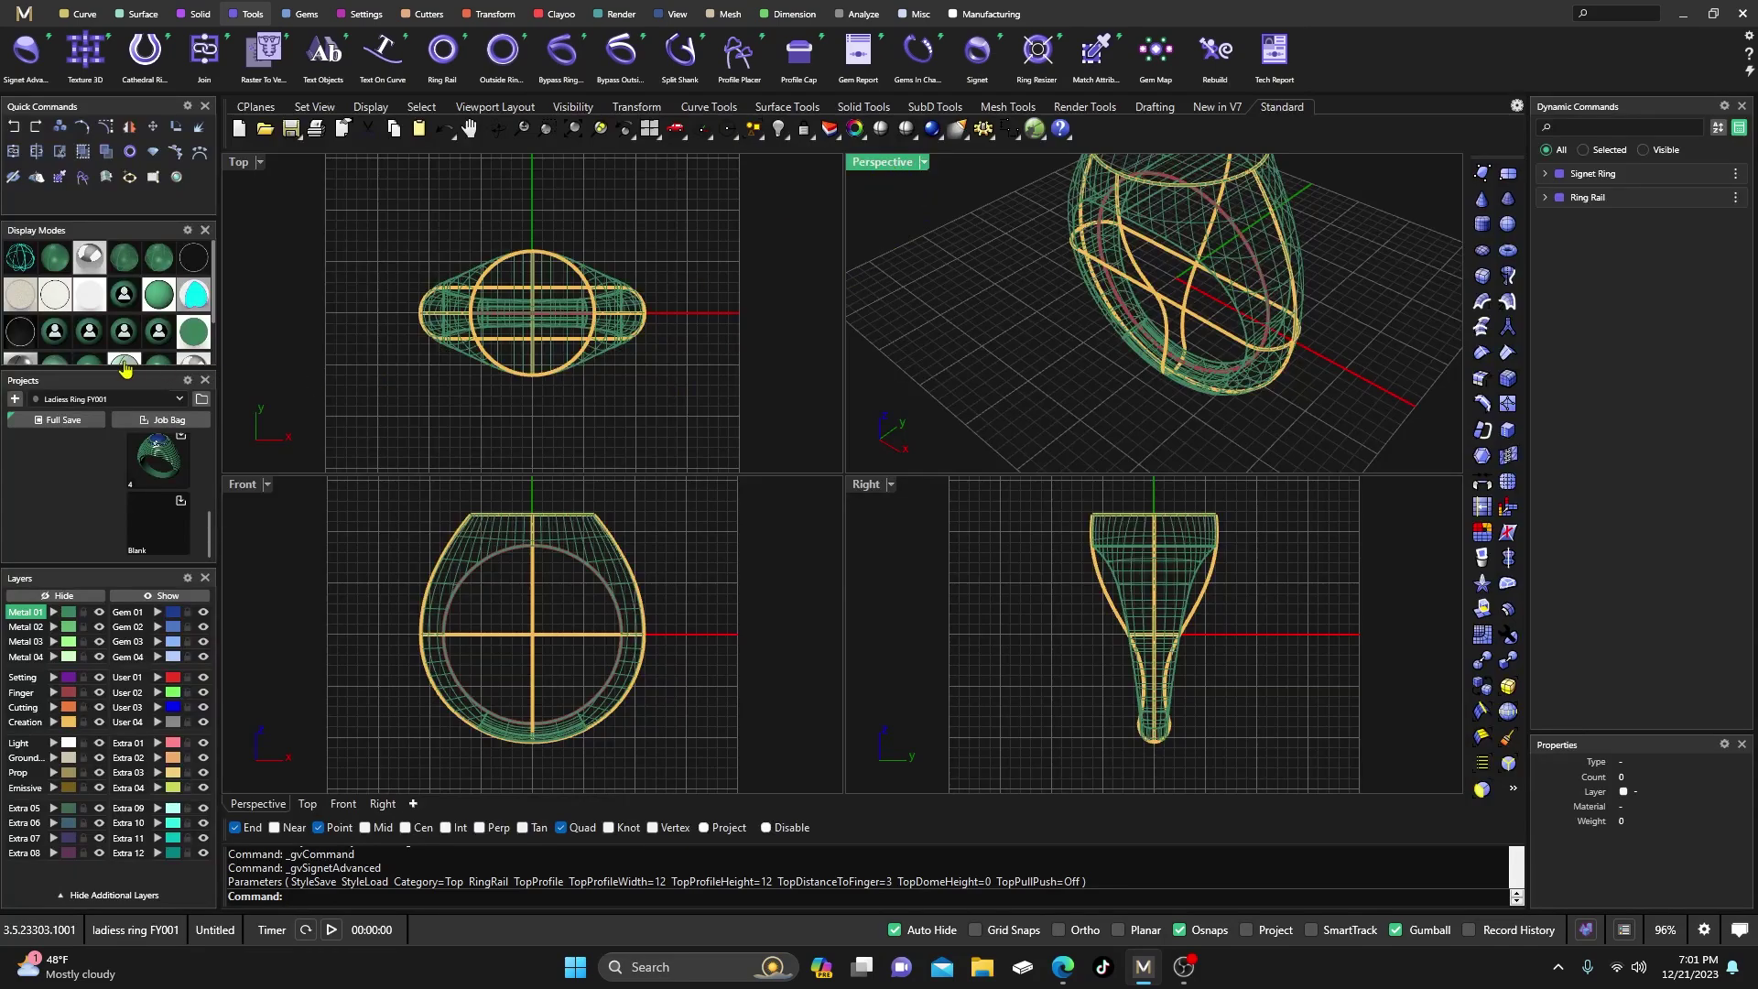
Maximize the Perspective viewport and display the signet ring shaded with its surface curves visible
click(91, 362)
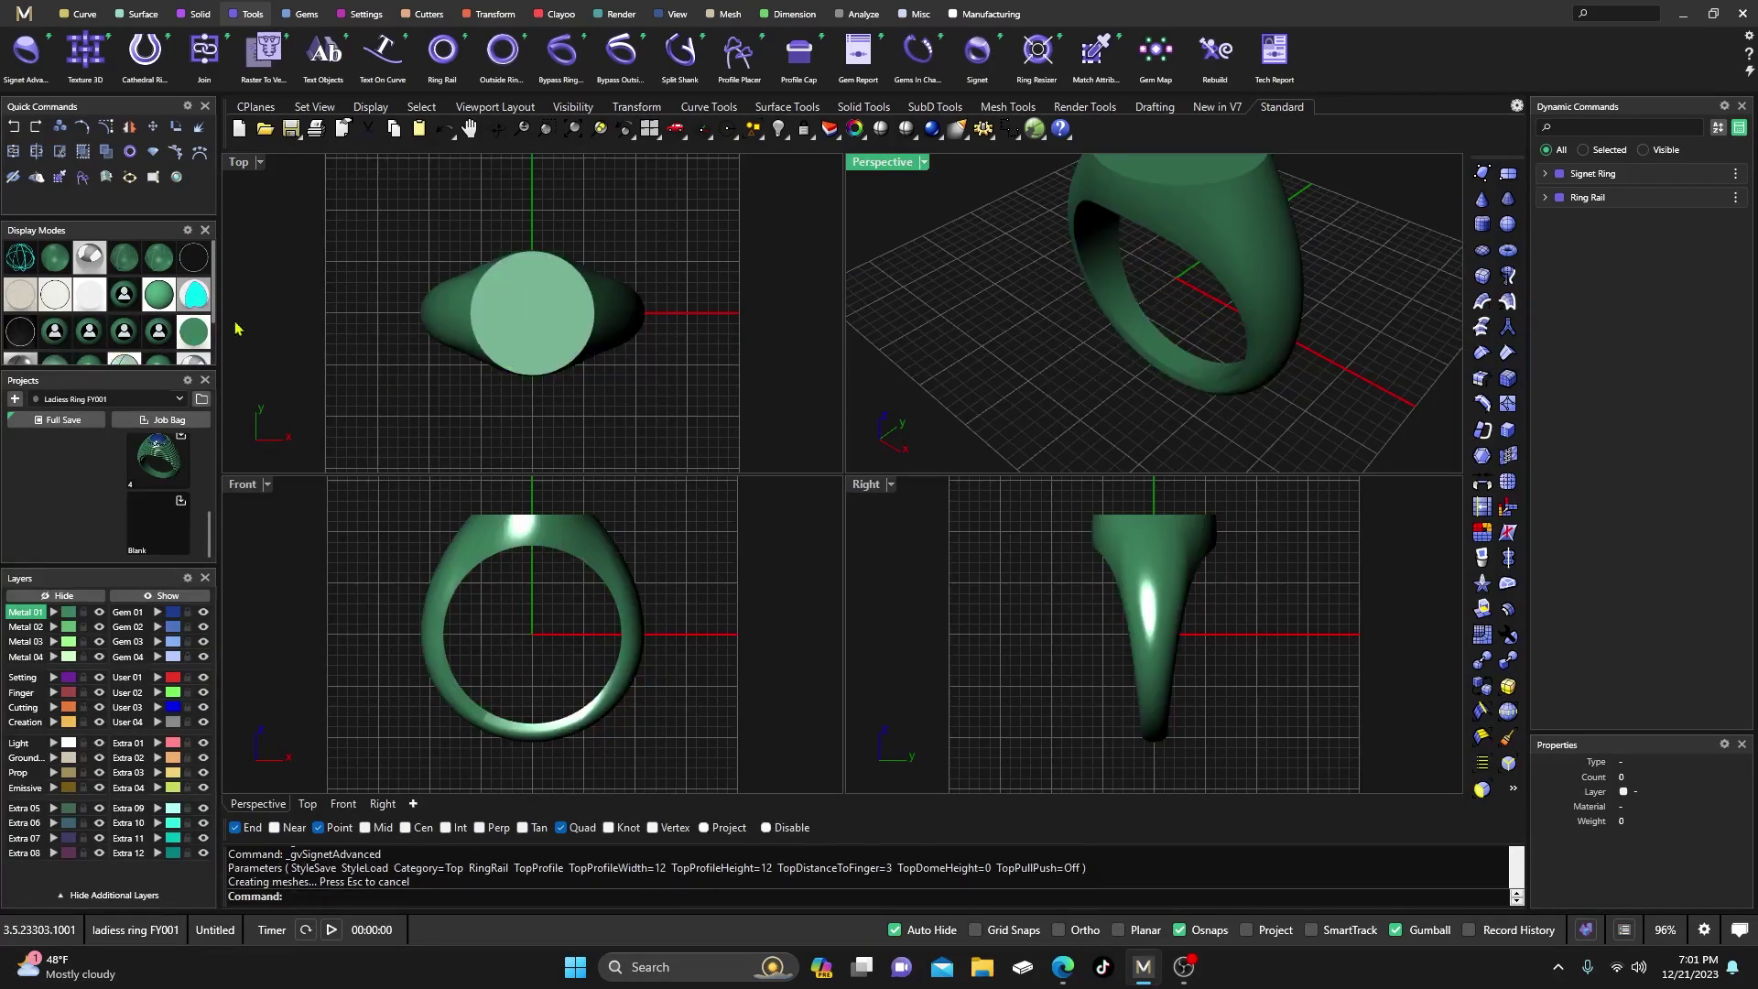
double_click(865, 165)
right_drag(755, 372, 808, 357)
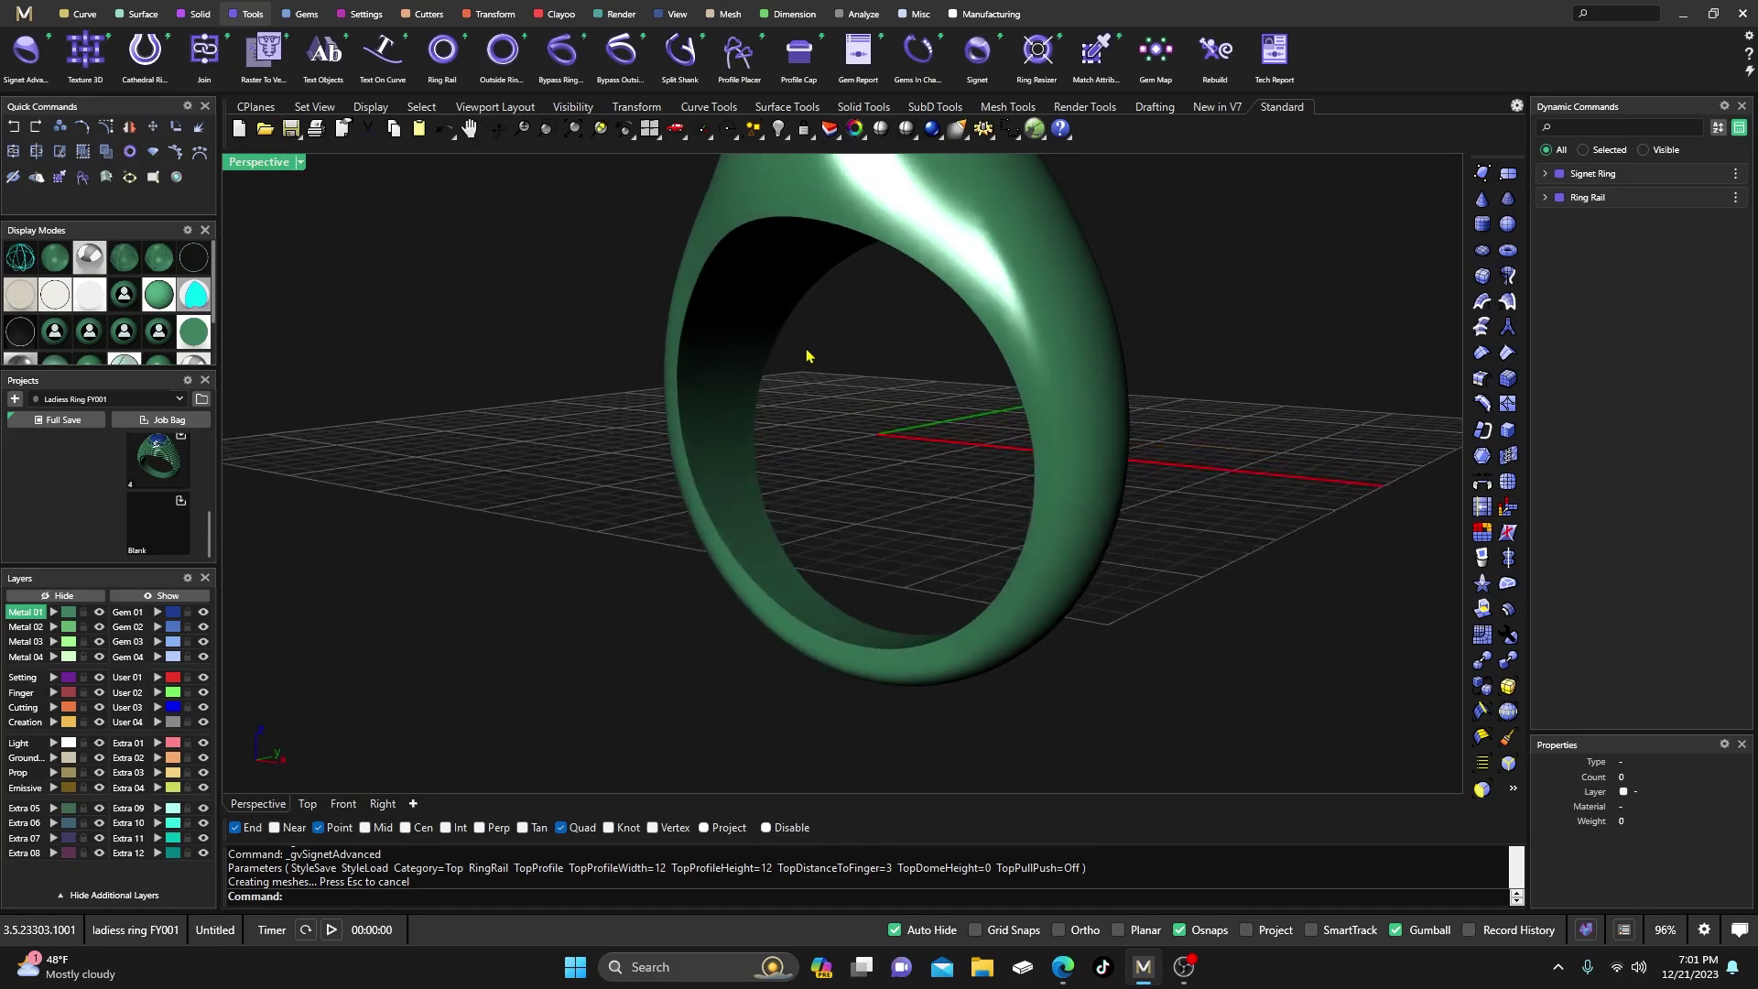
scroll(812, 354, down, 3)
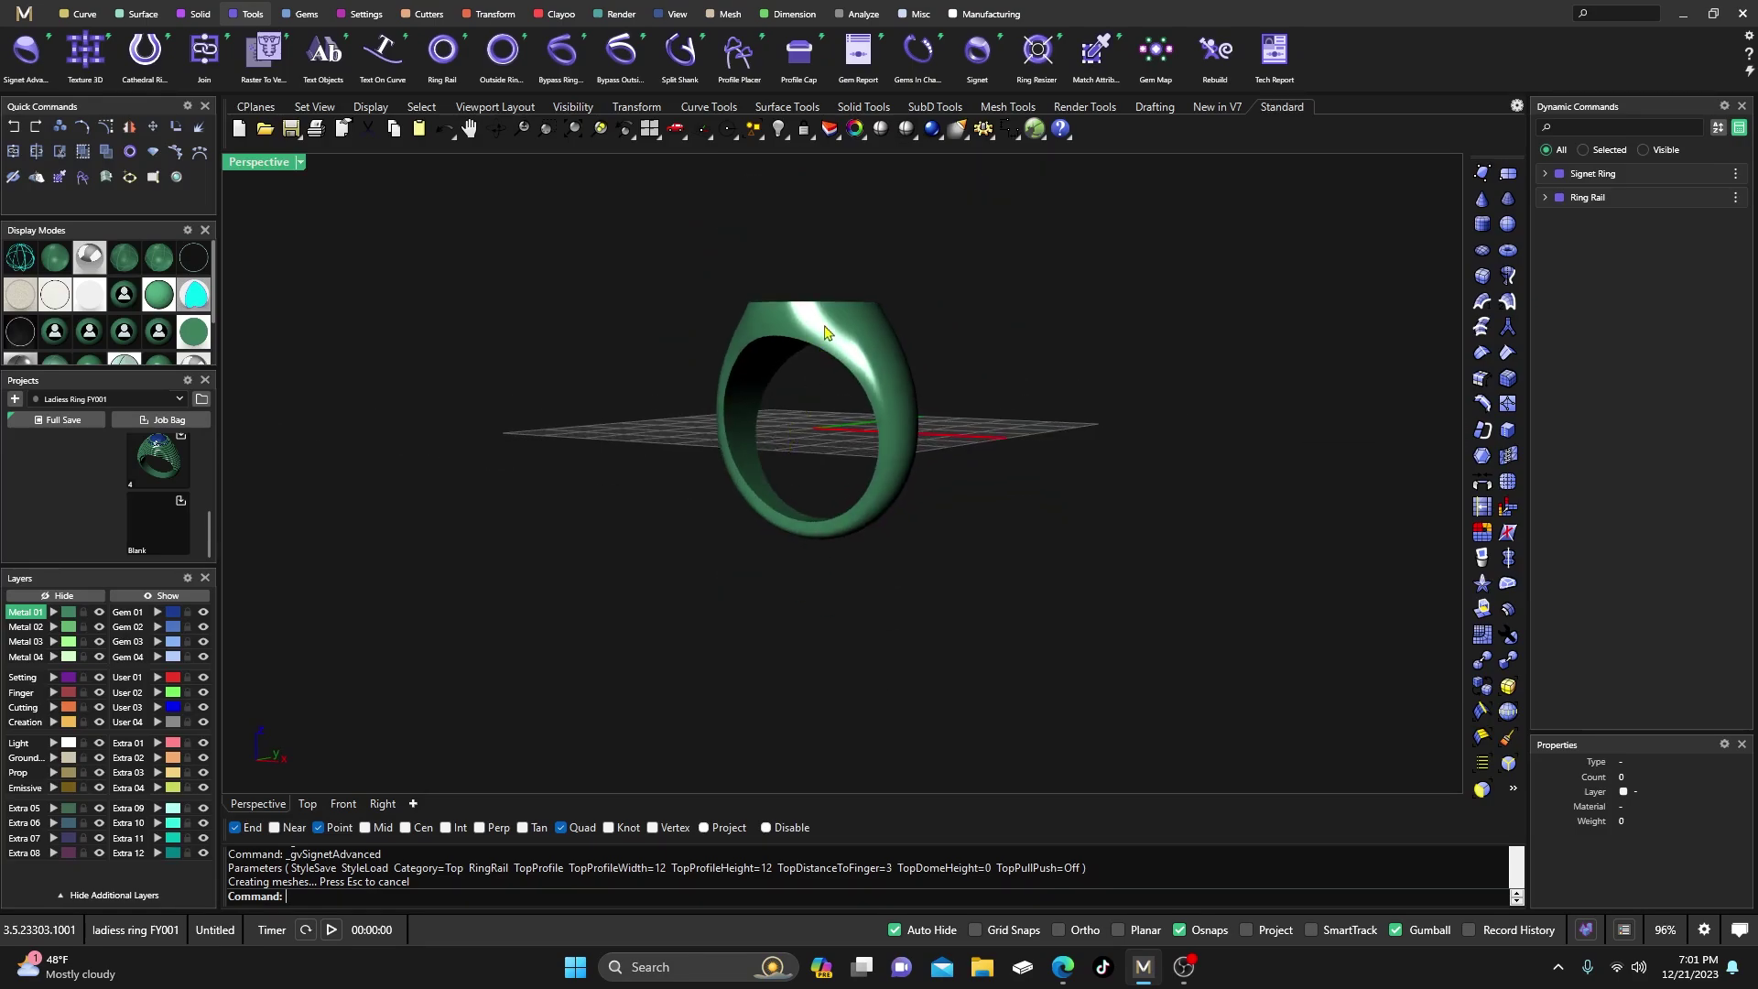
click(790, 449)
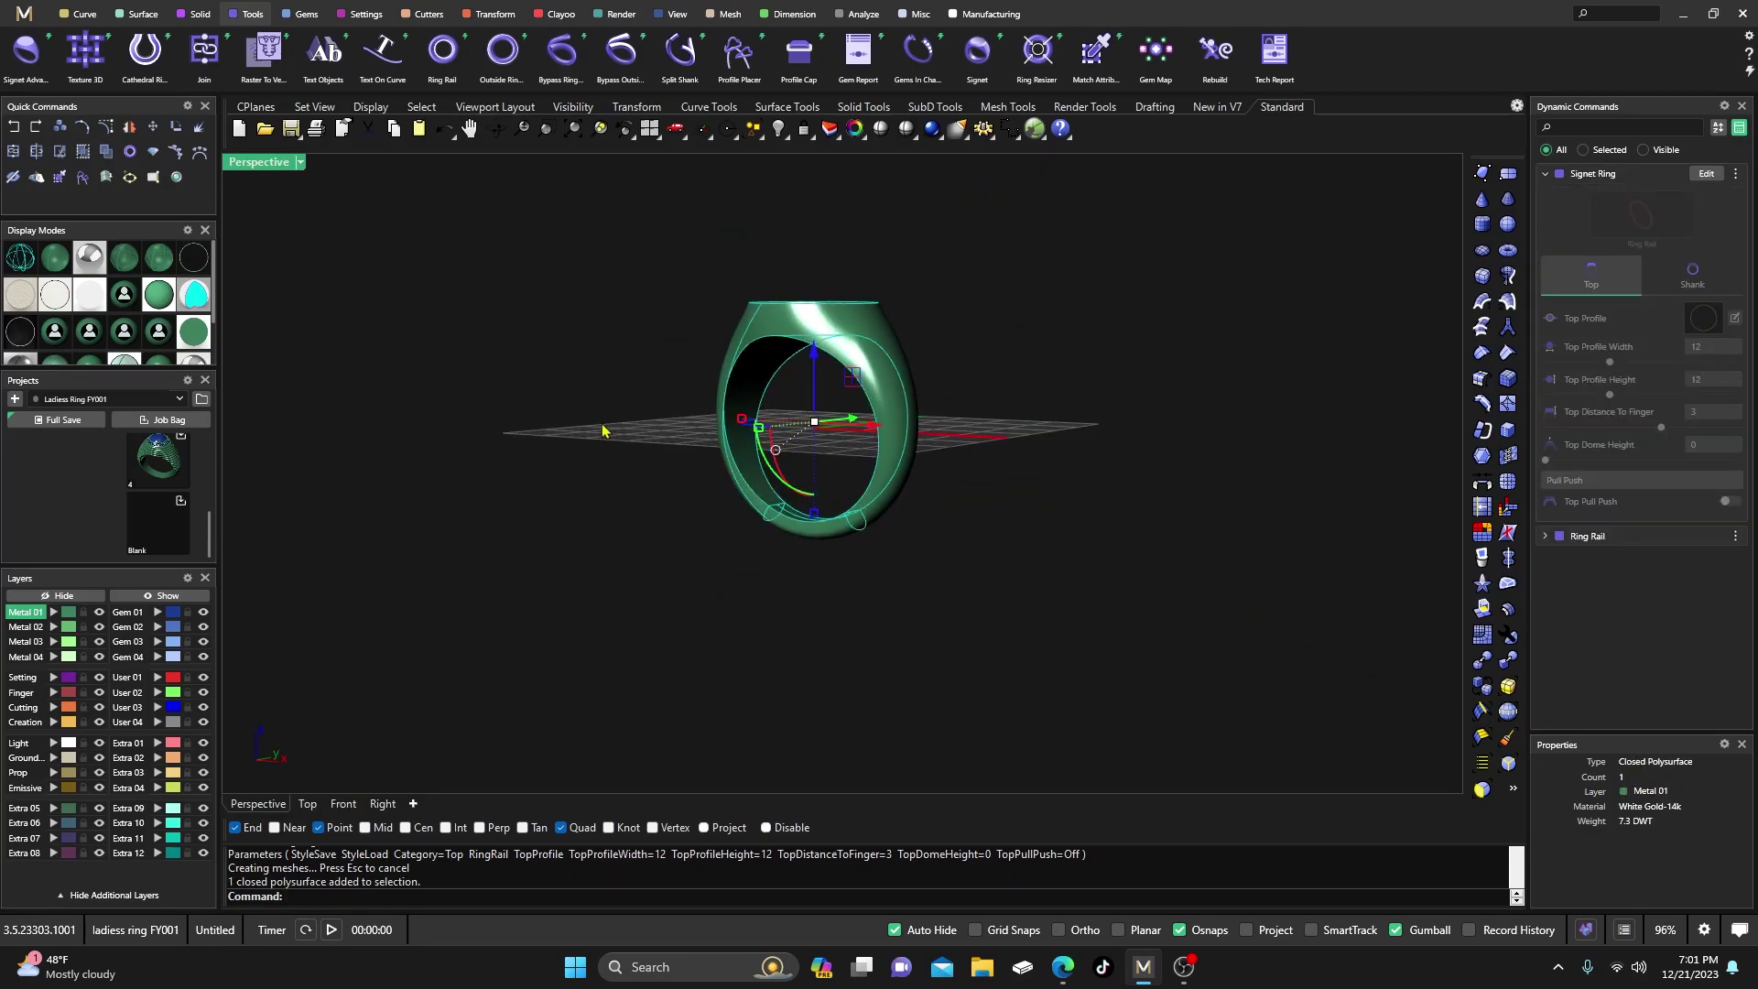
click(388, 326)
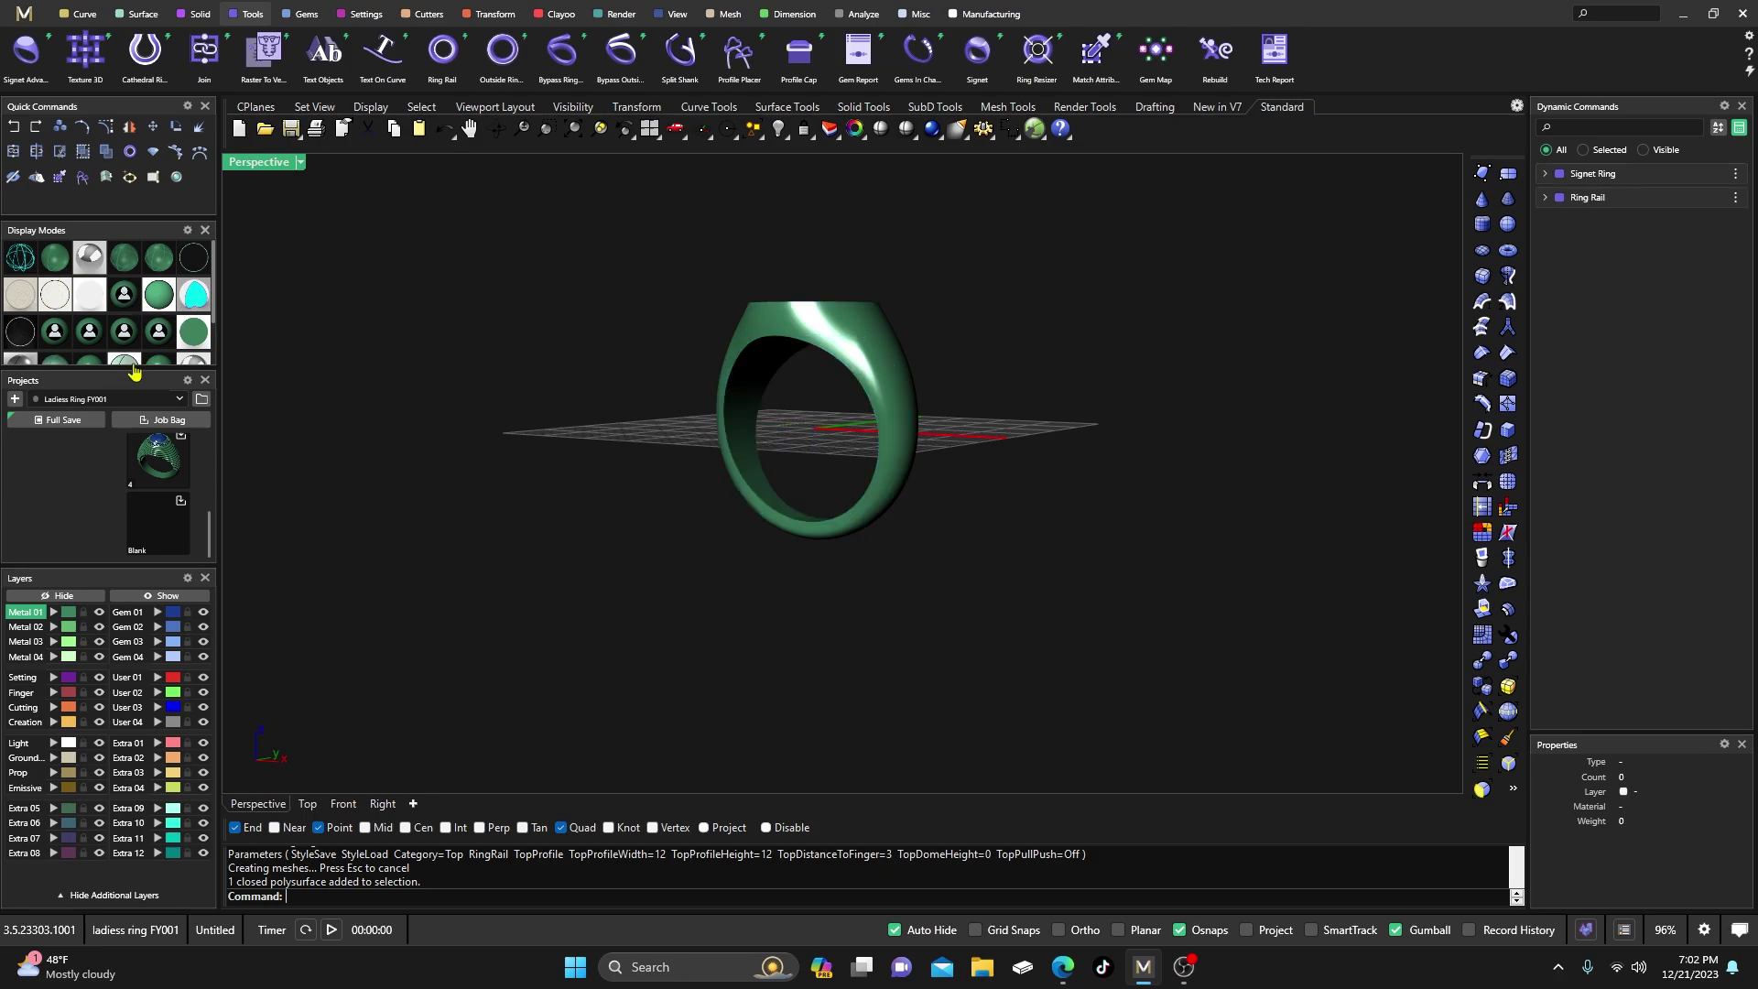
click(55, 367)
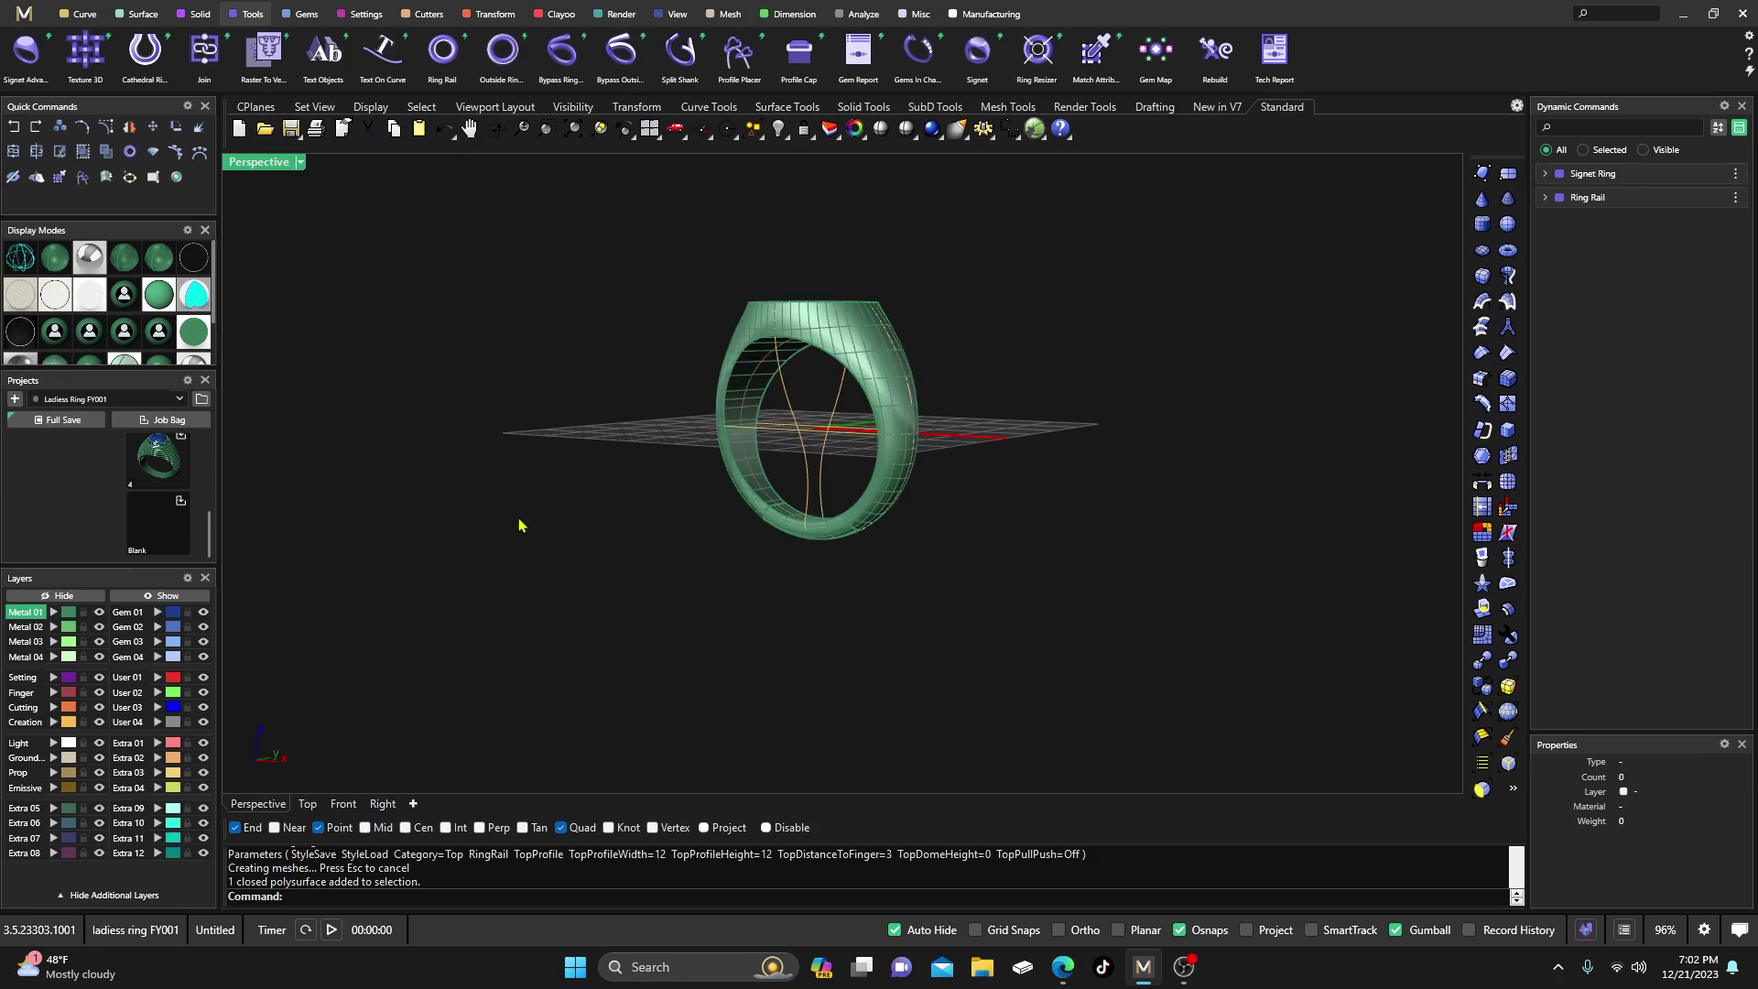
scroll(541, 527, down, 3)
scroll(749, 406, up, 3)
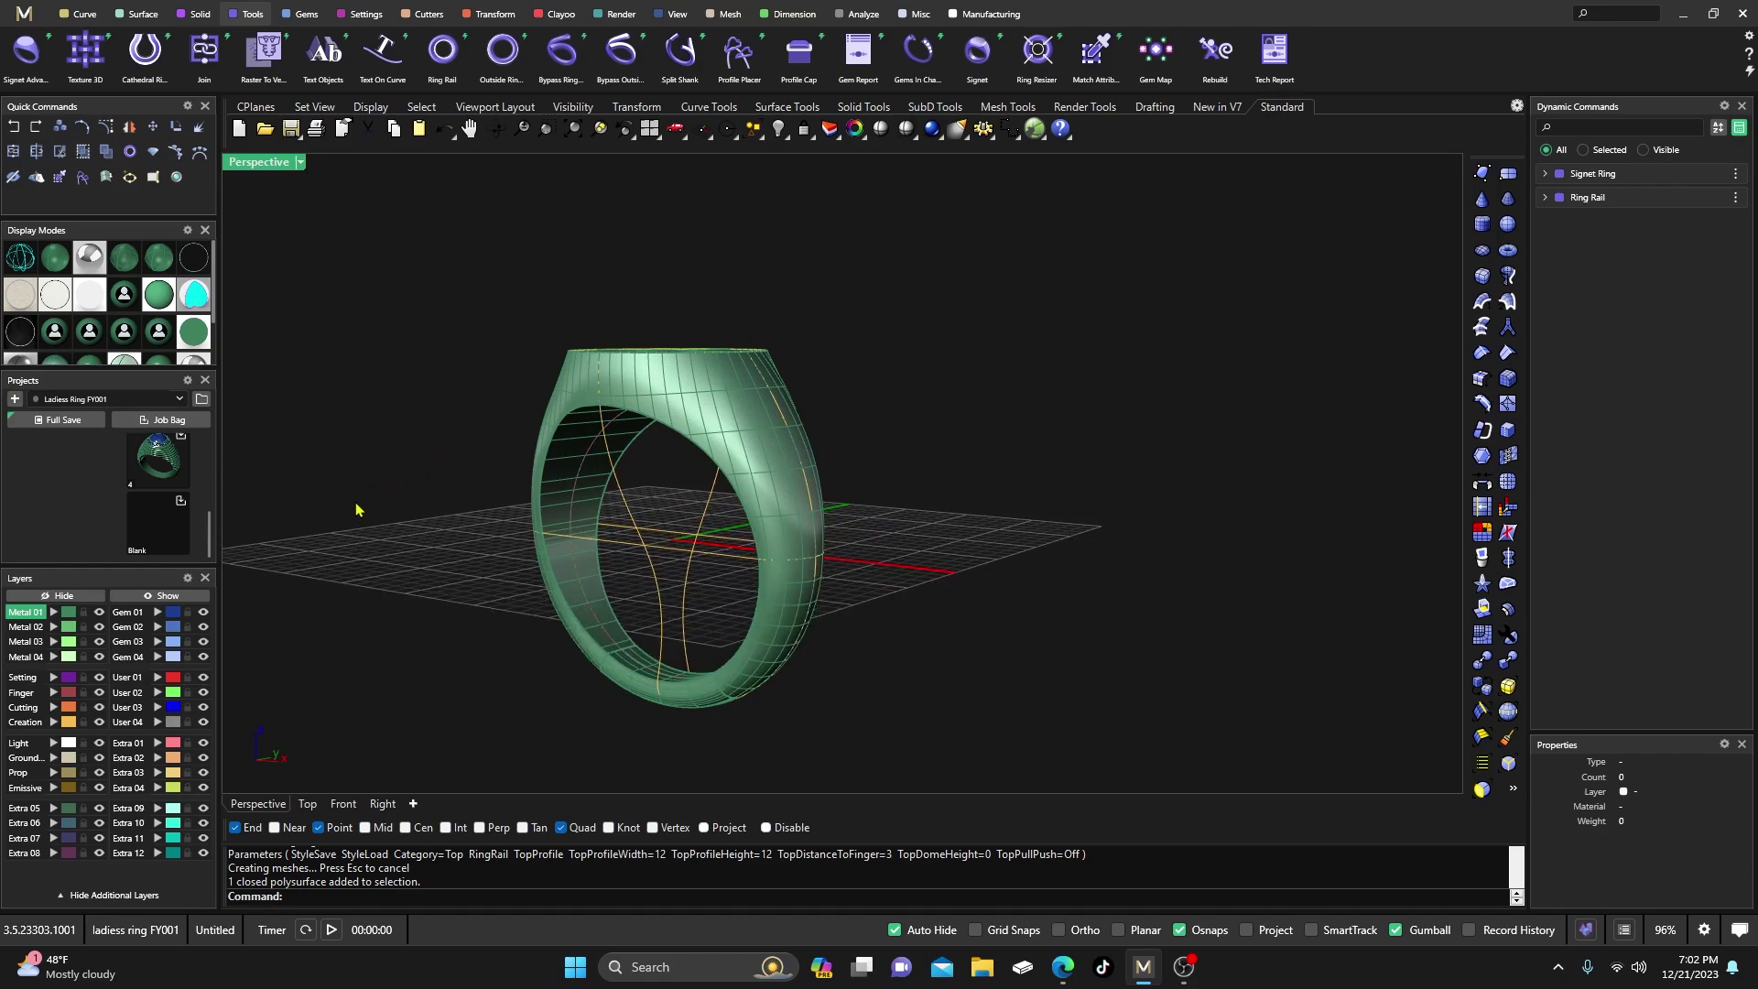
Start Blend Edge with a 0.5 radius and select the full front finger-hole edge using chained edges
click(201, 15)
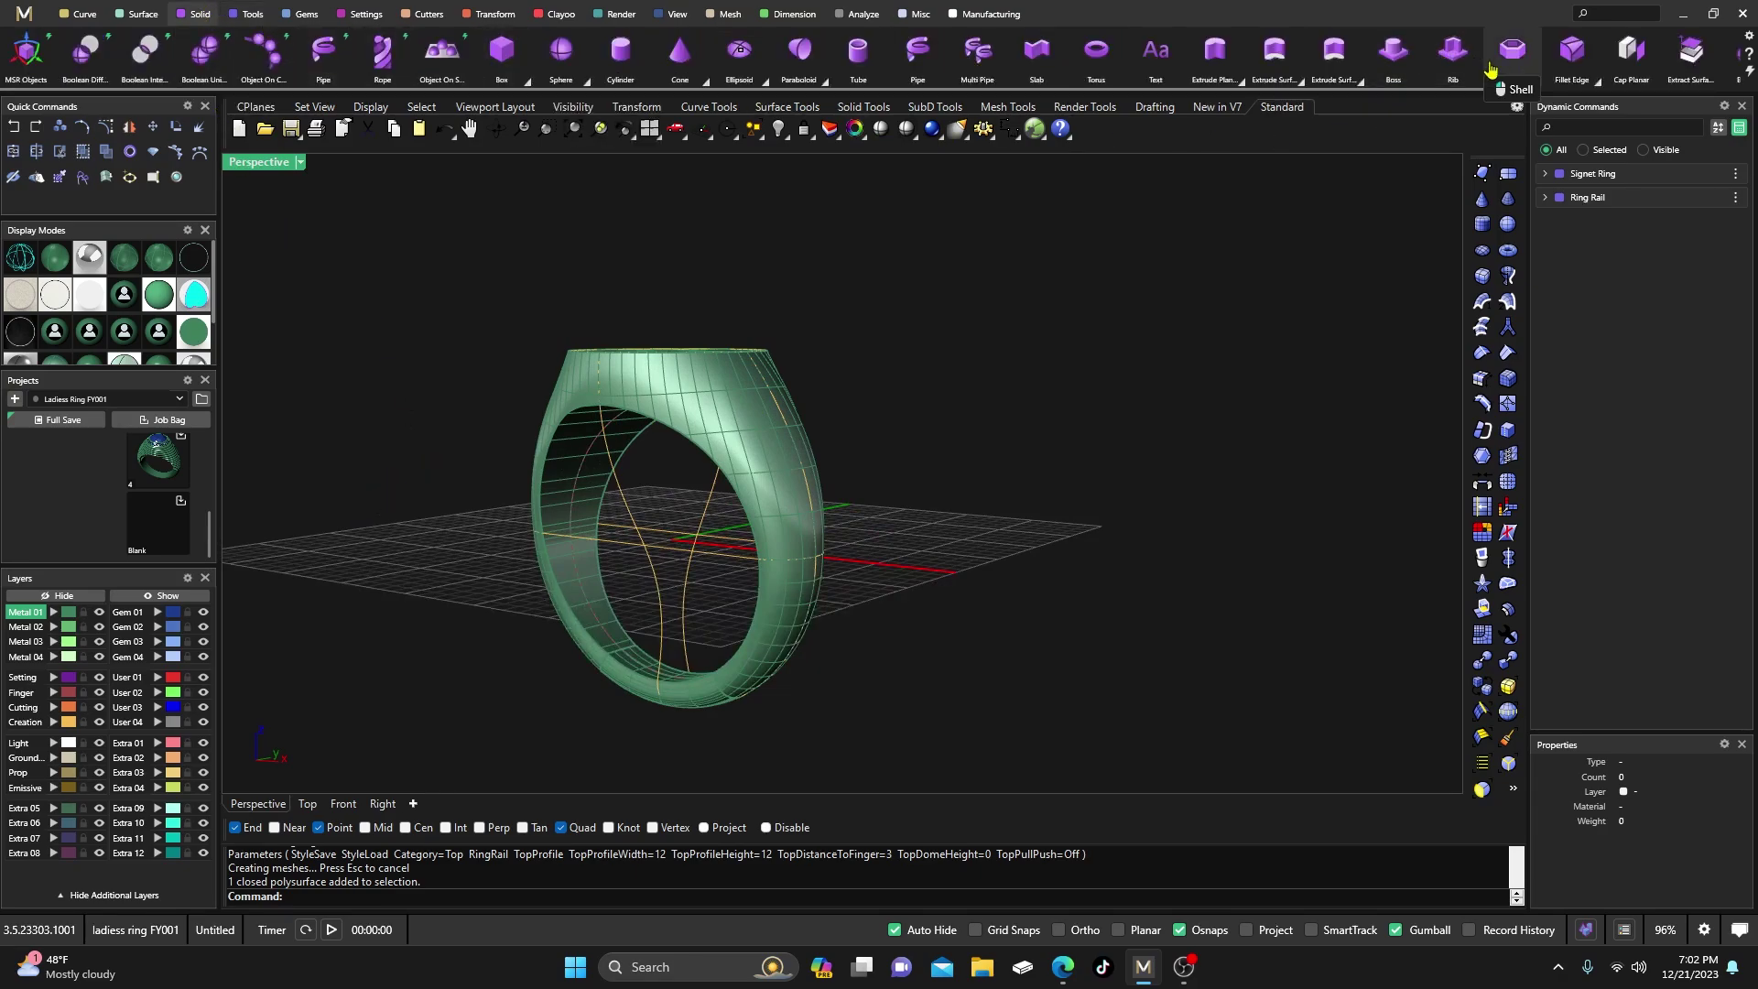
click(1595, 80)
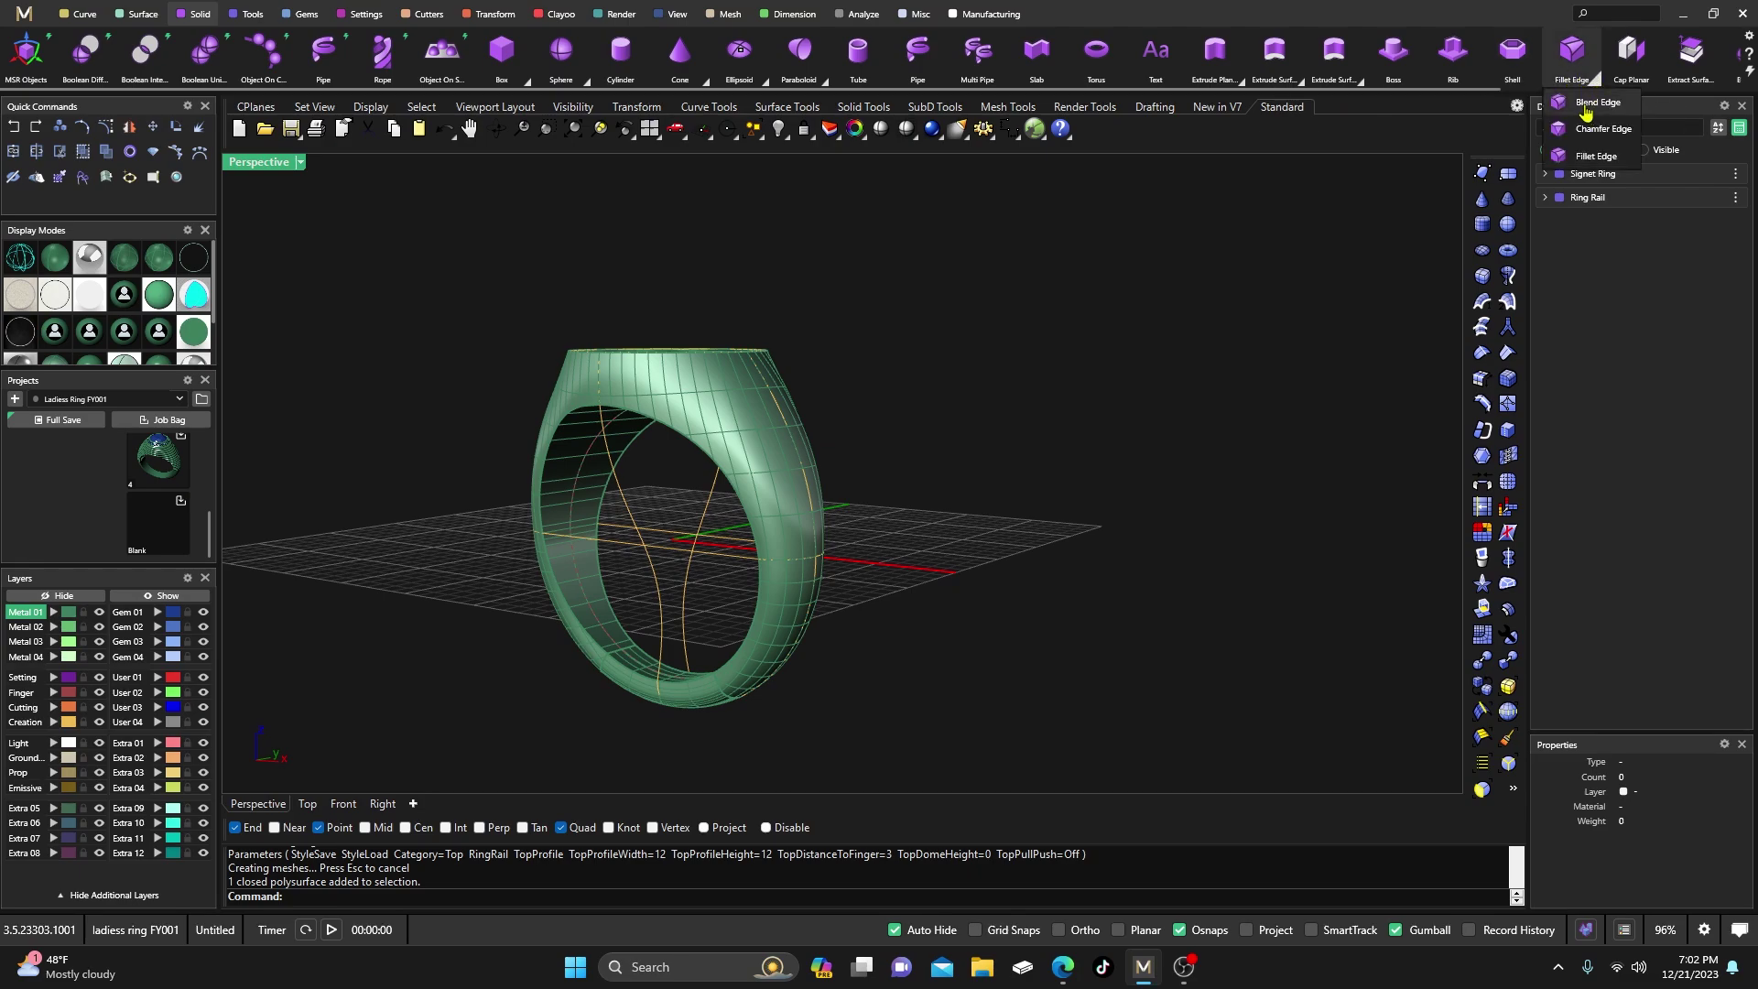
click(1587, 111)
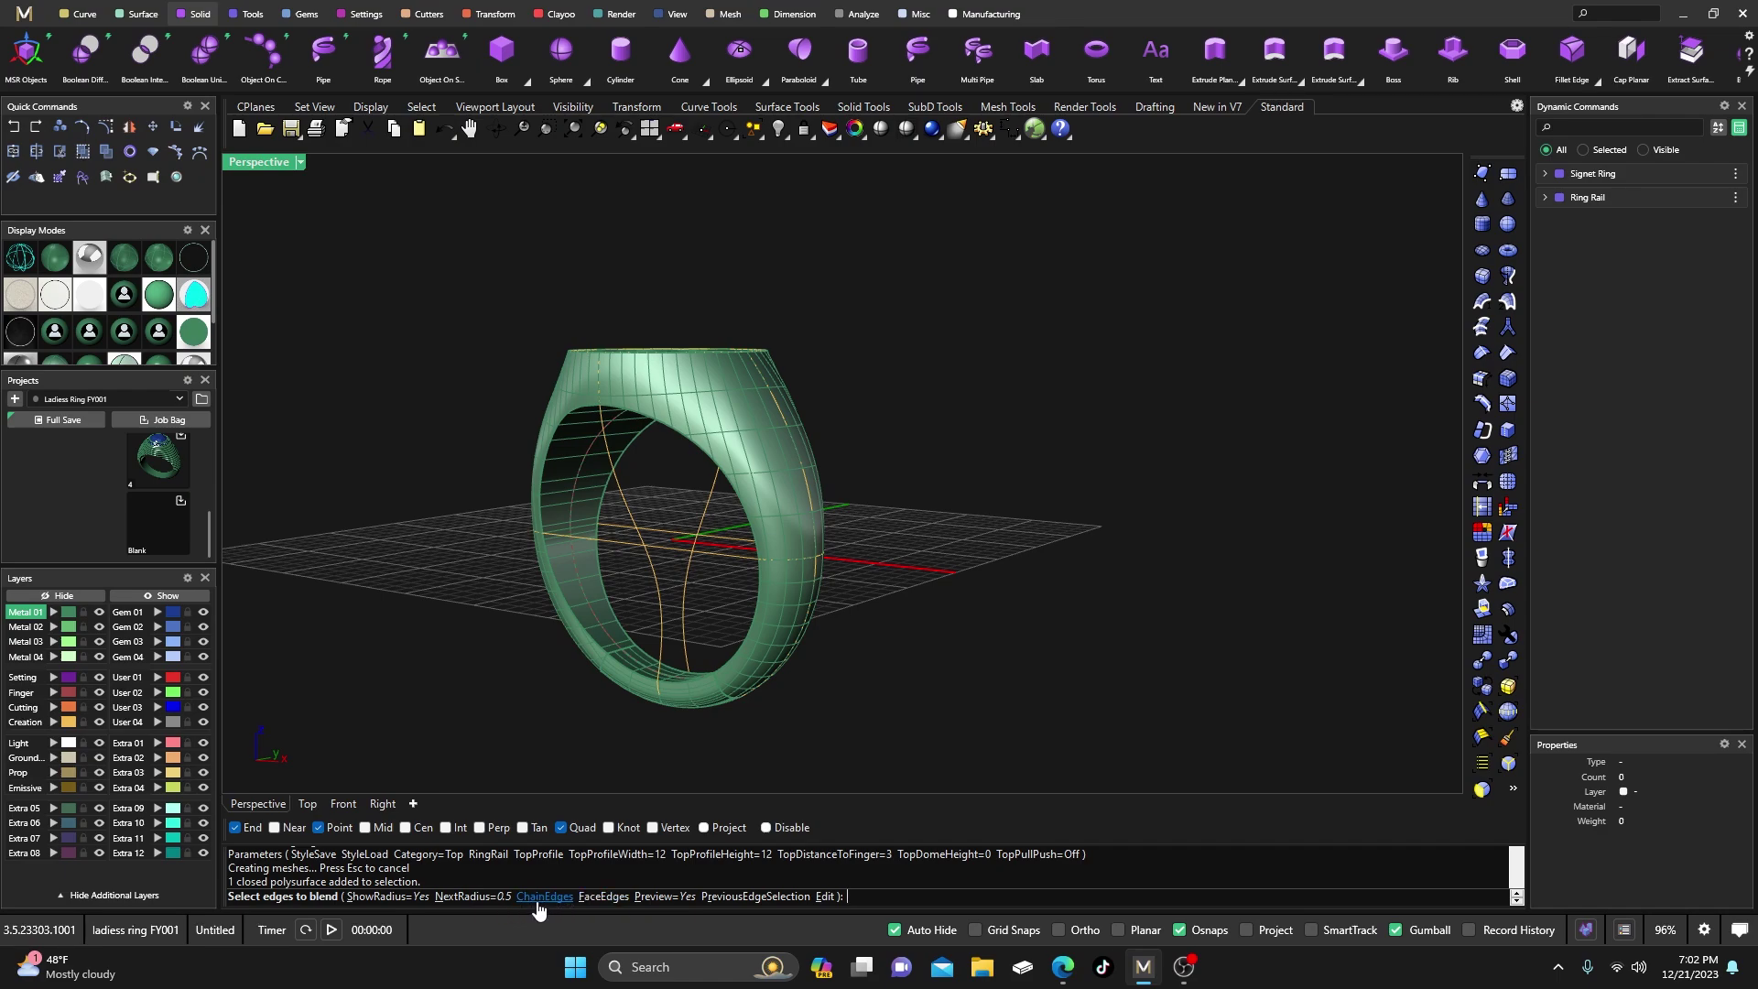
click(544, 897)
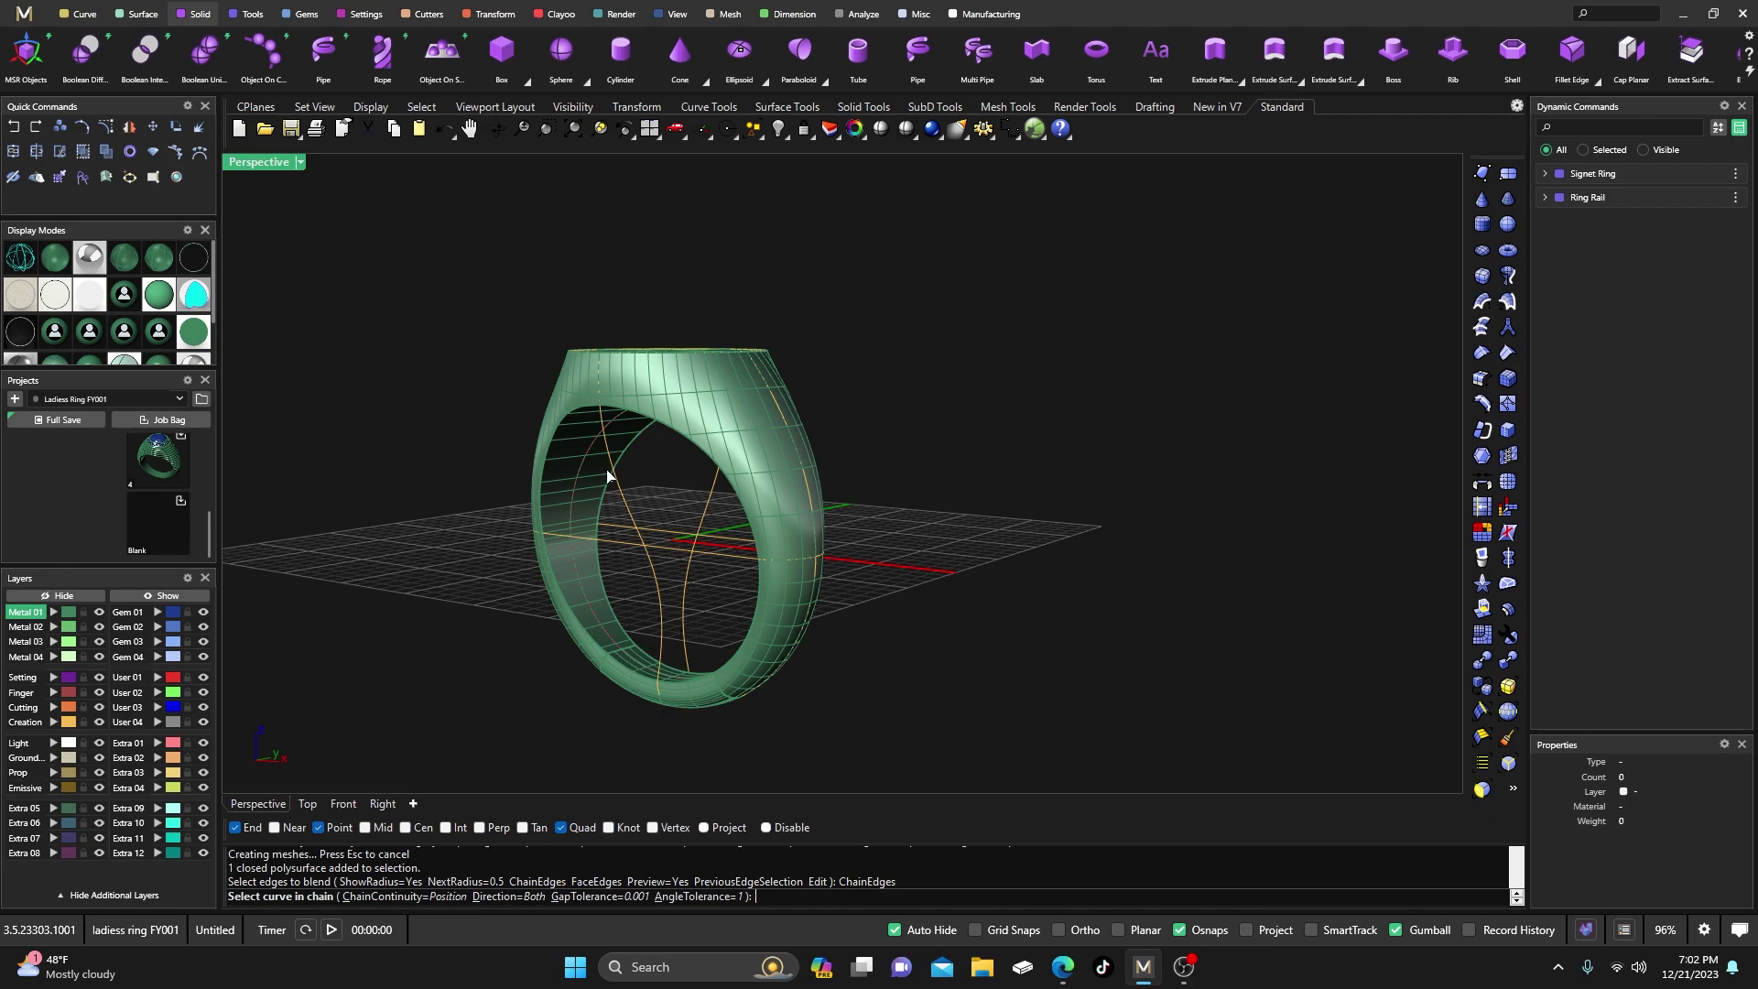
right_drag(667, 616, 537, 519)
scroll(595, 648, up, 2)
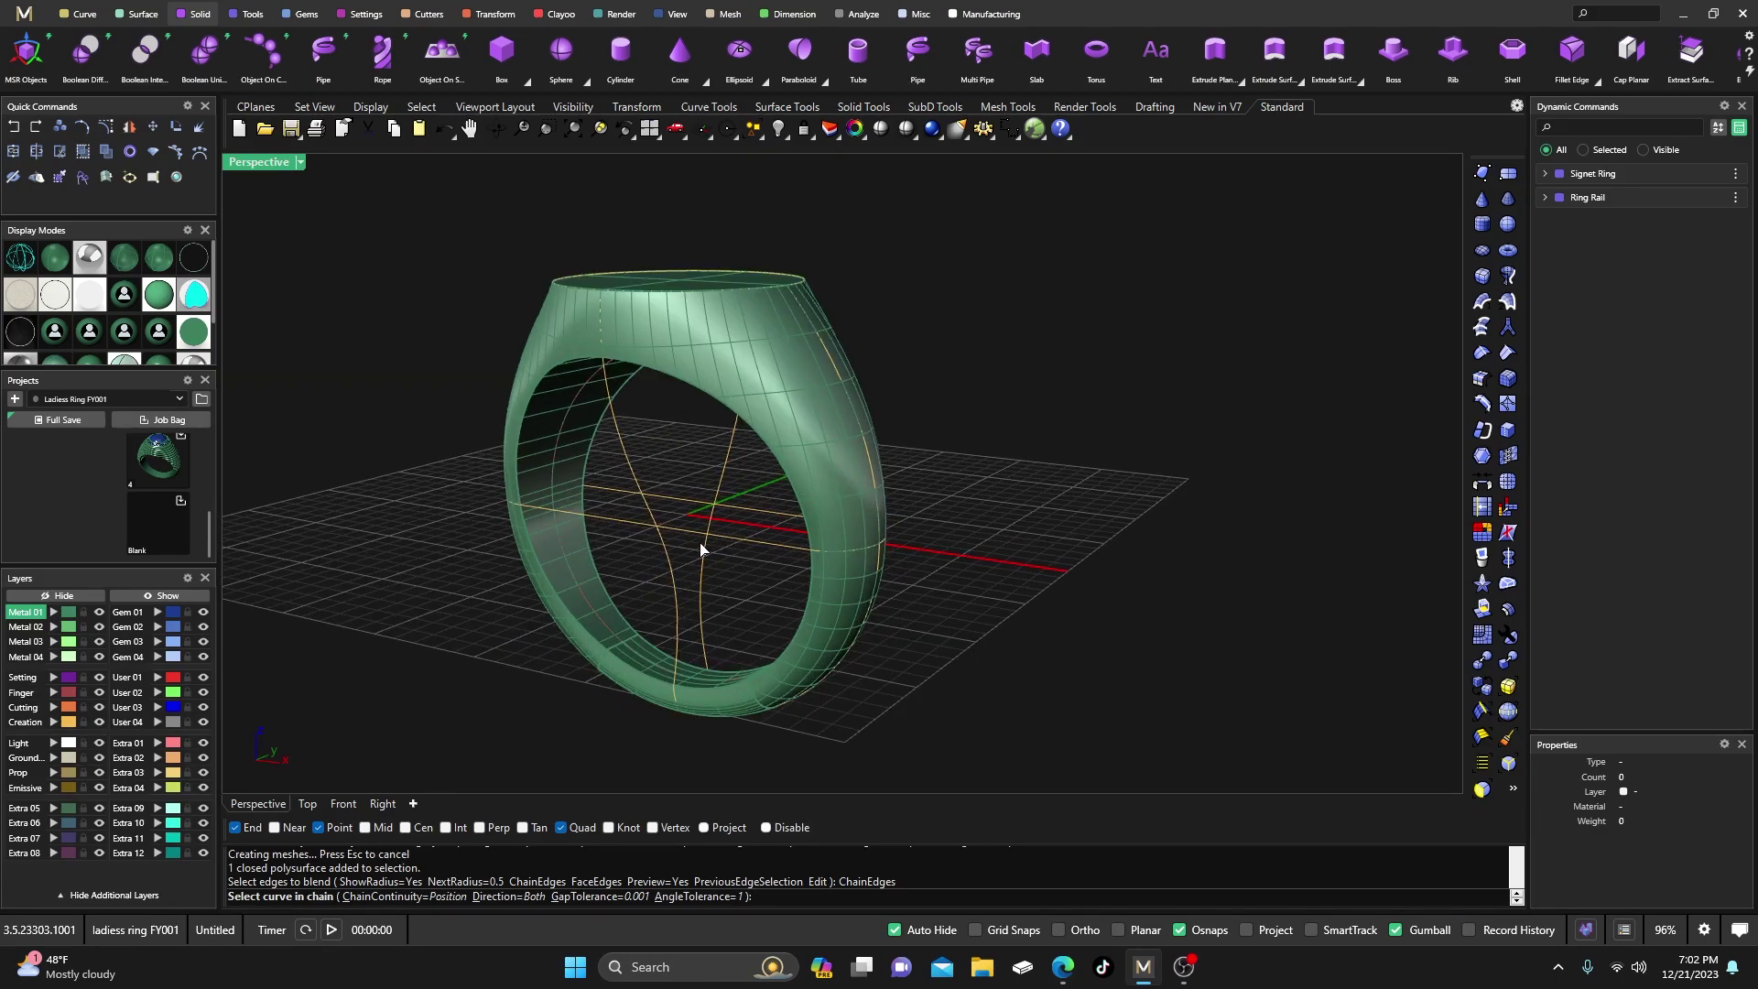
click(550, 586)
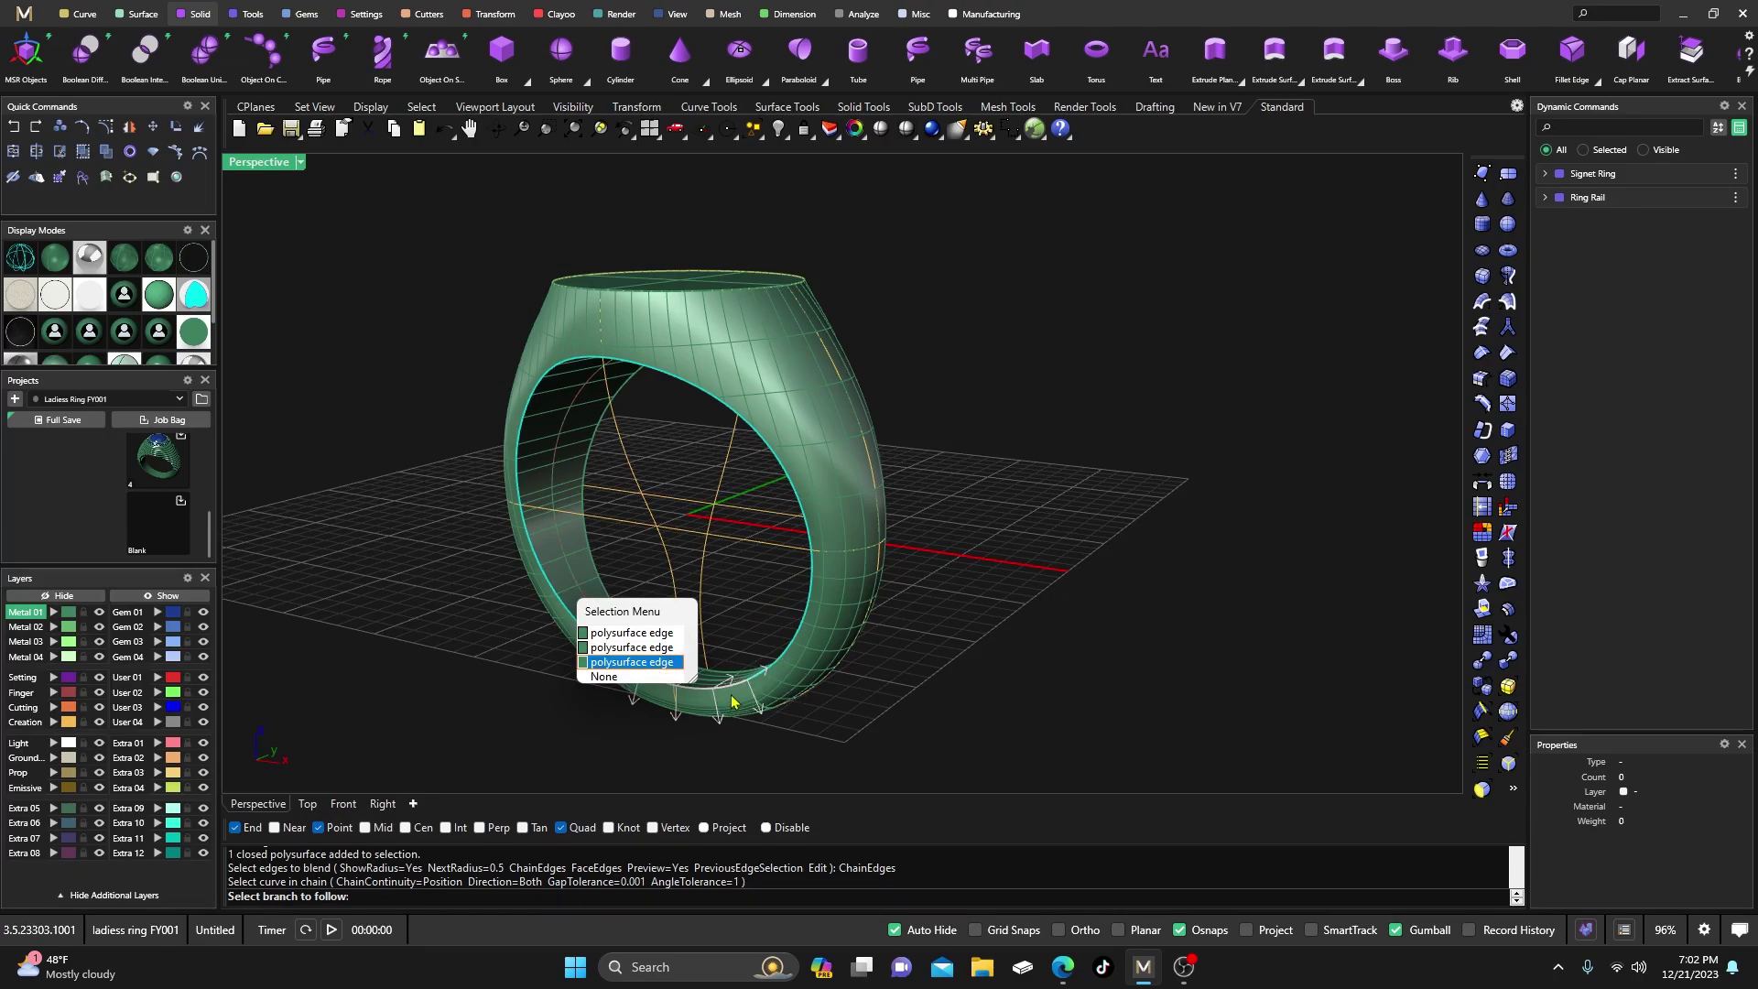
click(608, 663)
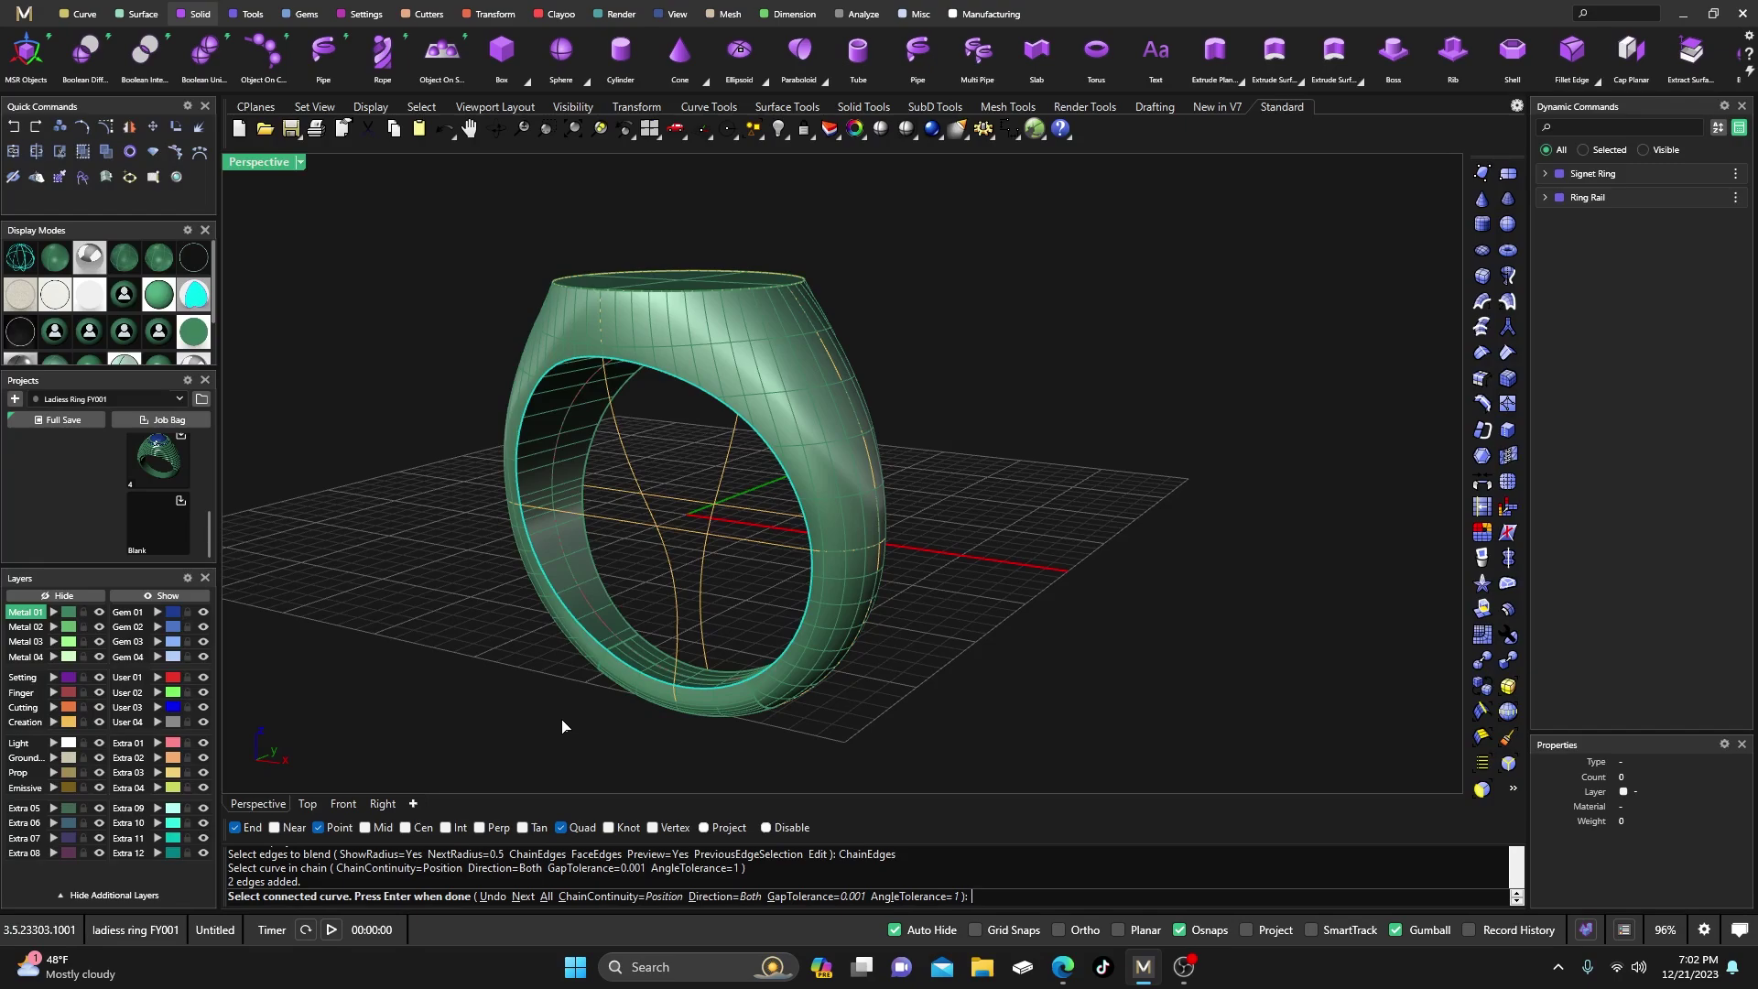
key(Return)
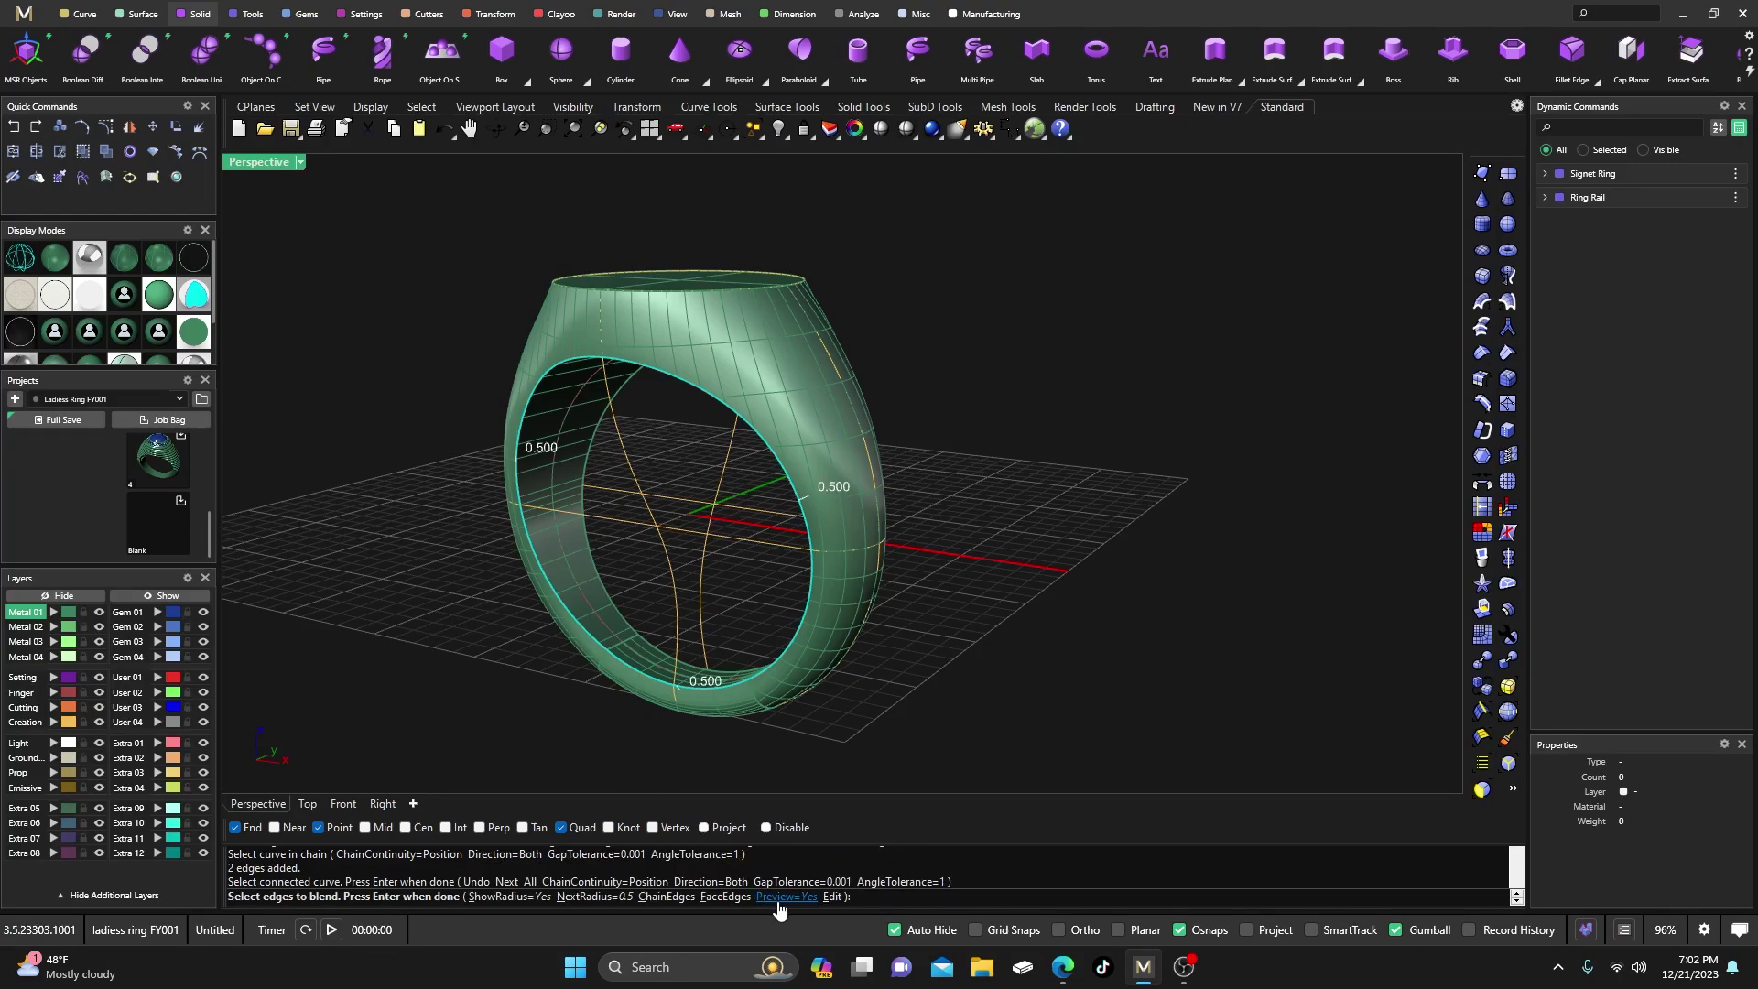
Switch the blend preview off and on again, and set the next blend radius to 1
click(772, 898)
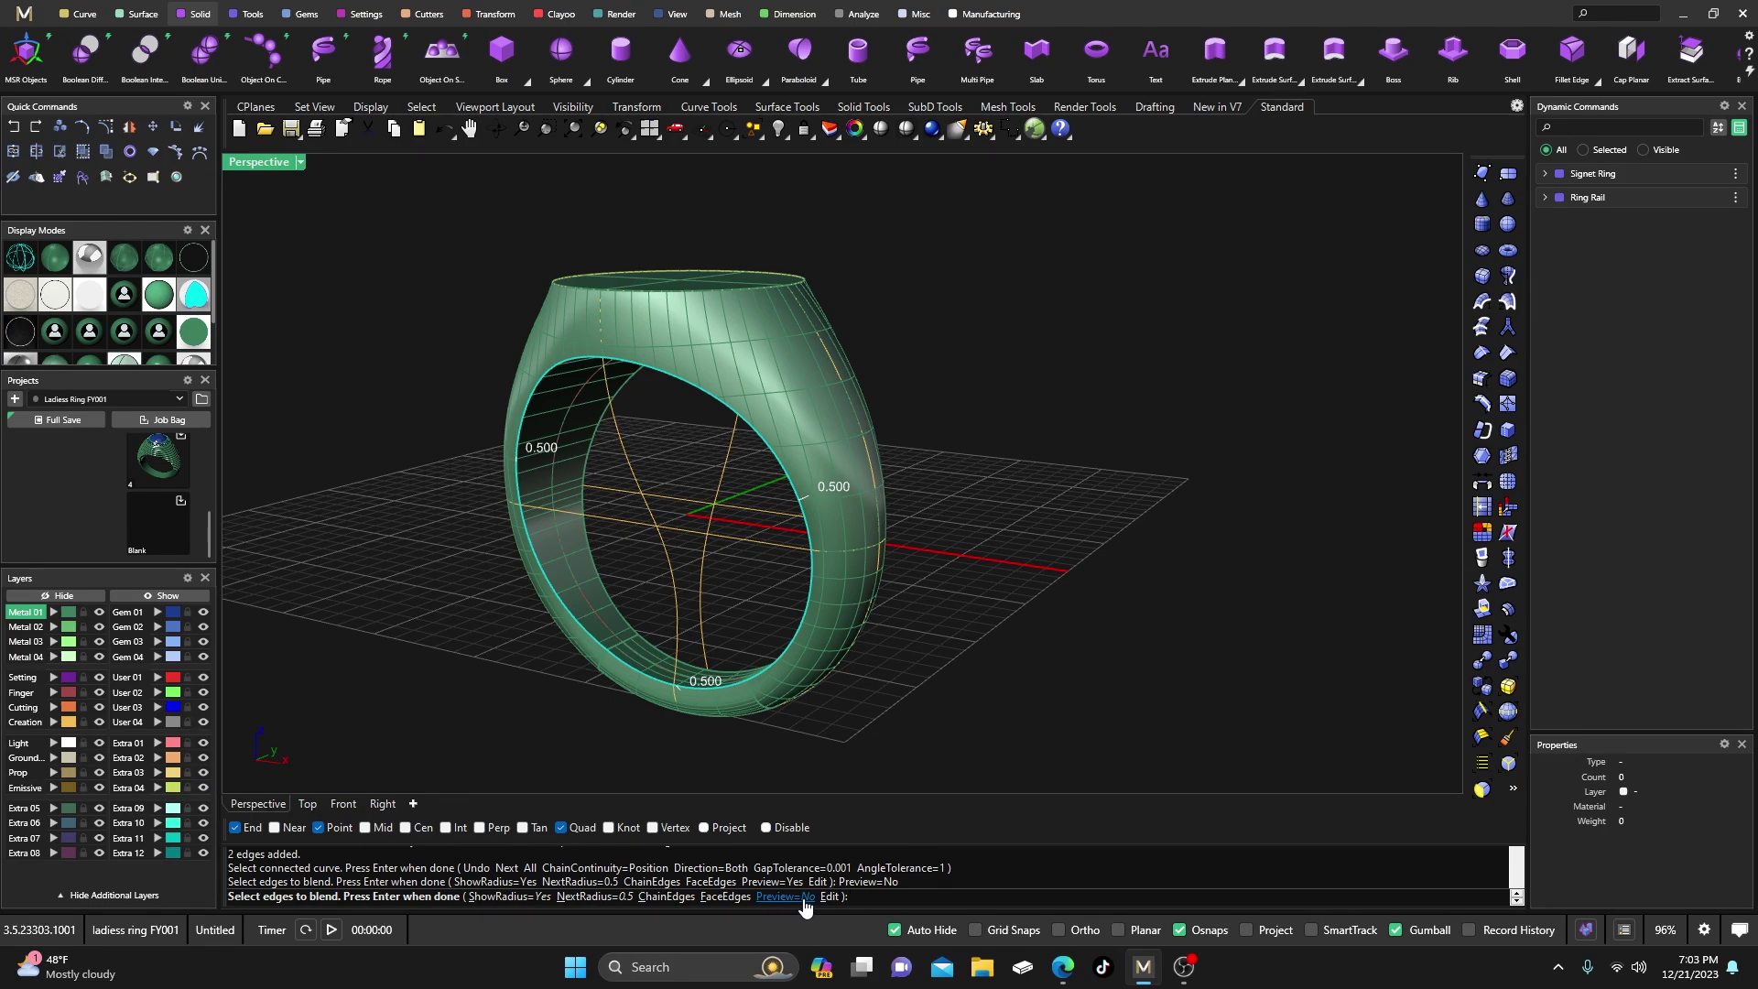
click(790, 898)
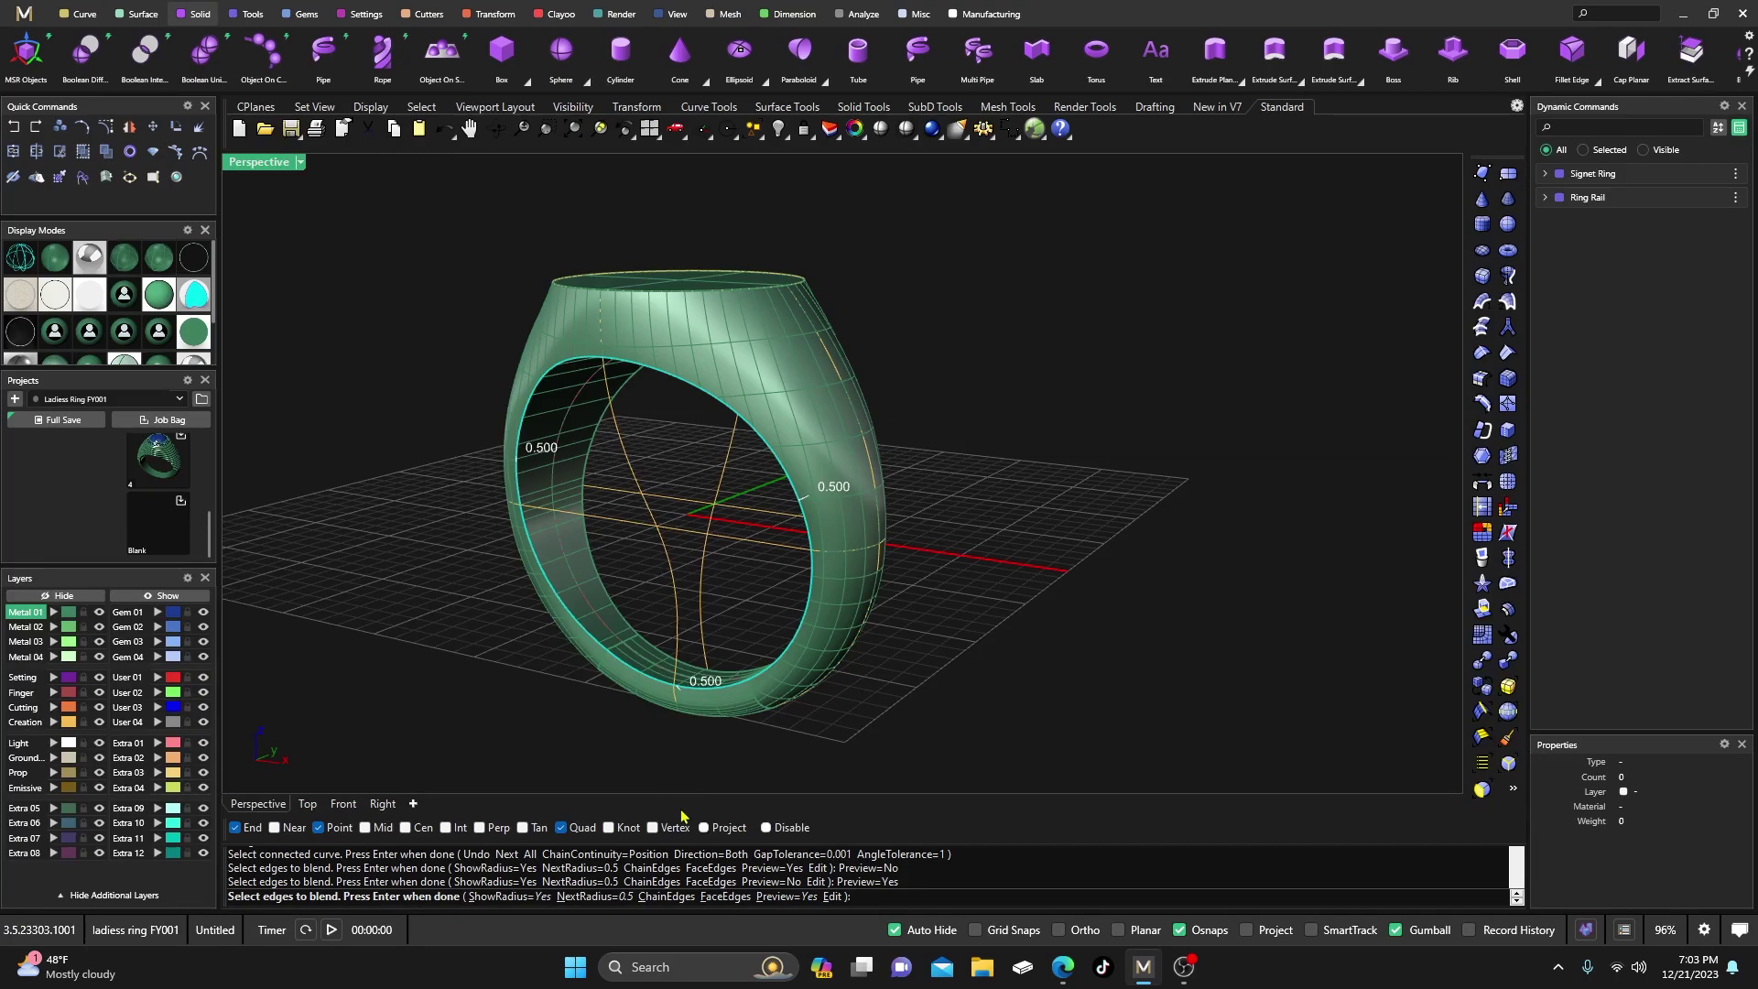
click(595, 897)
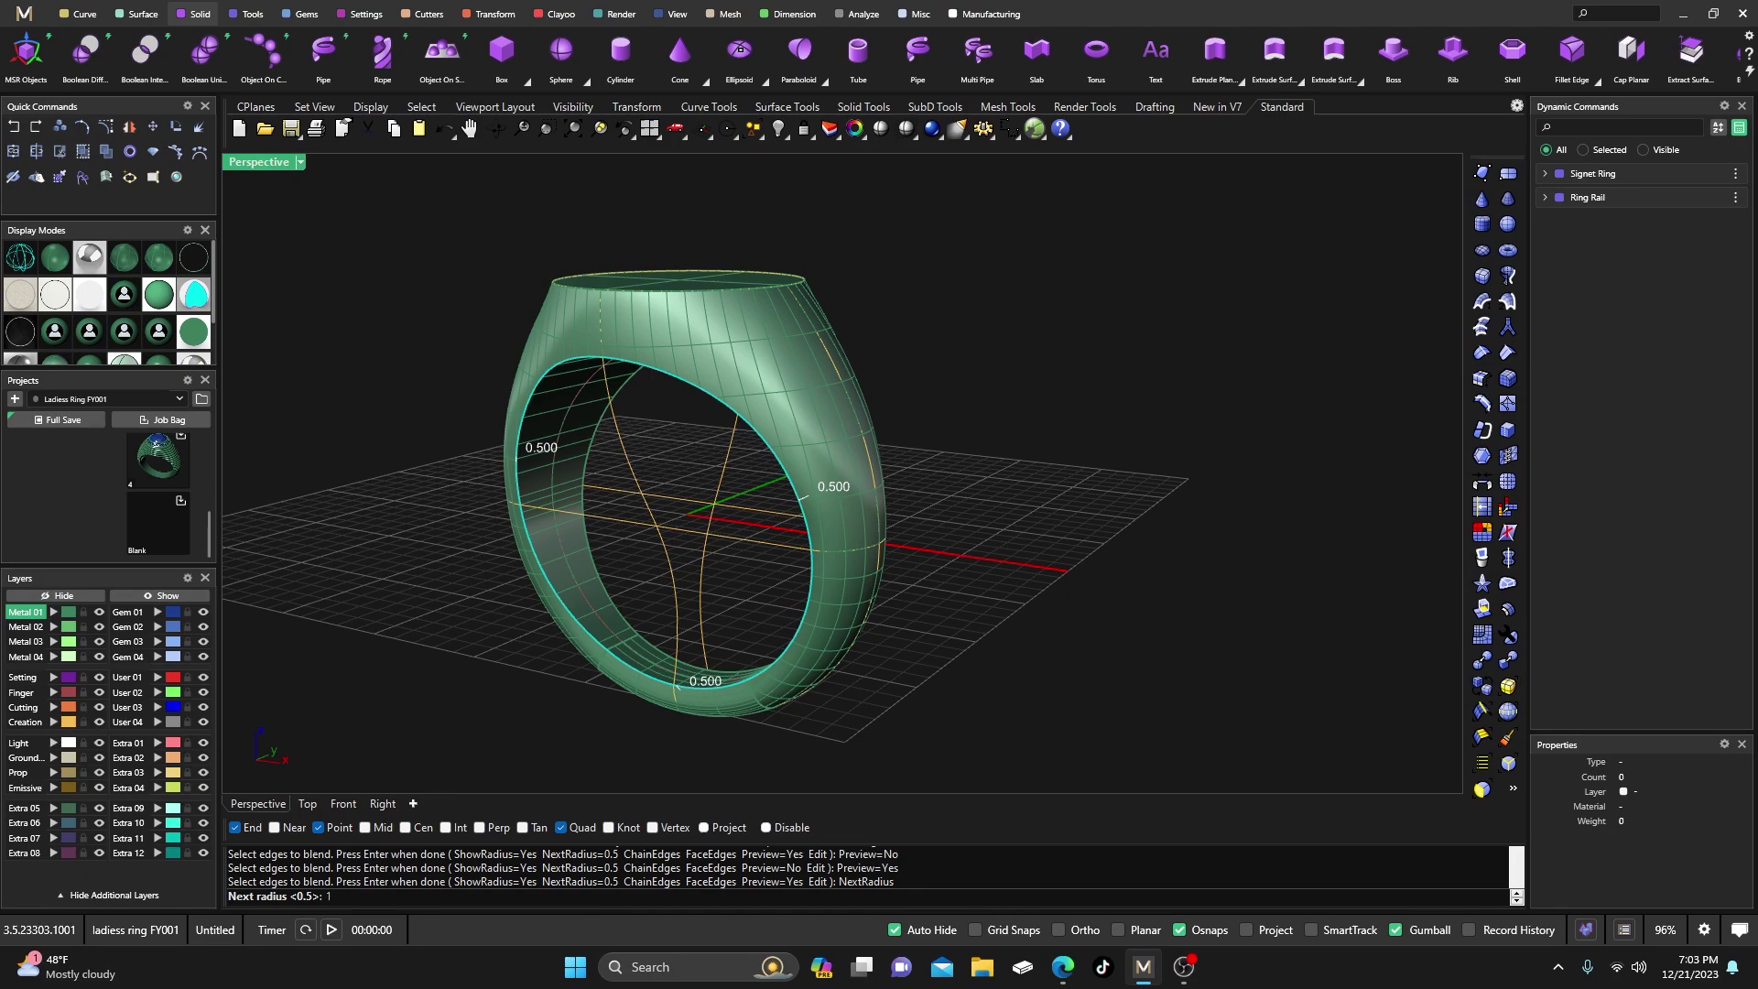
key(Return)
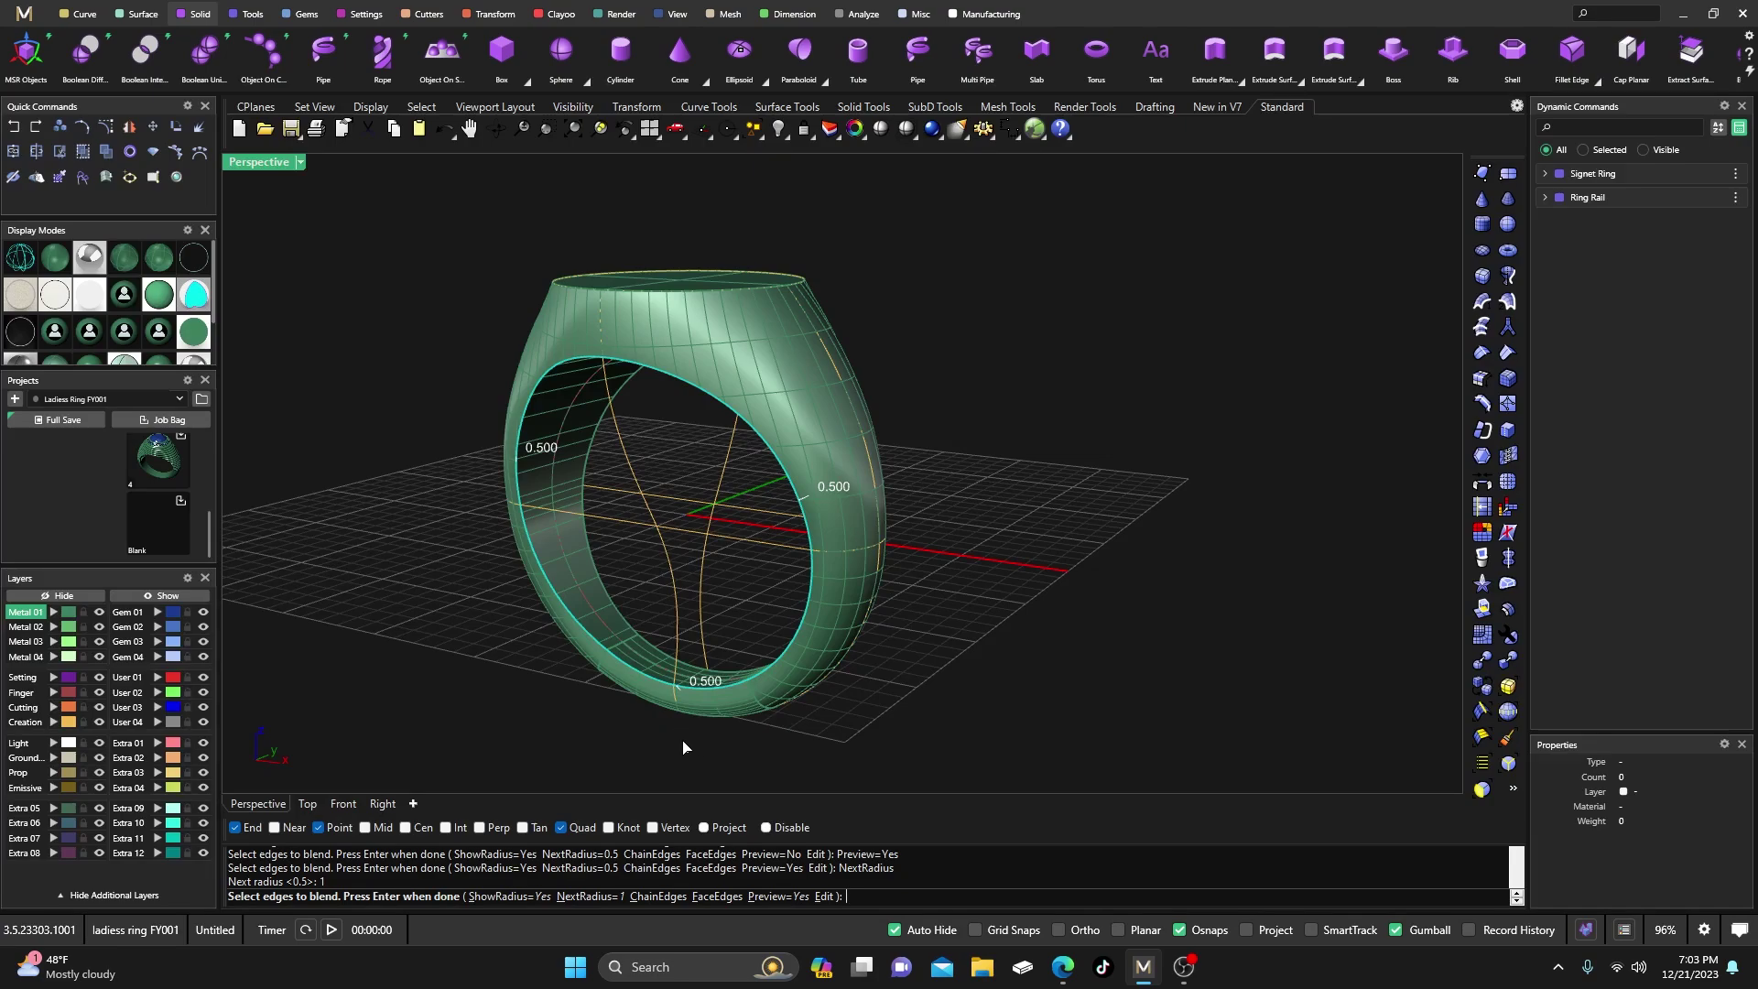
Apply the 0.5 blend to the front finger-hole edge, and undo it after a close look
key(Return)
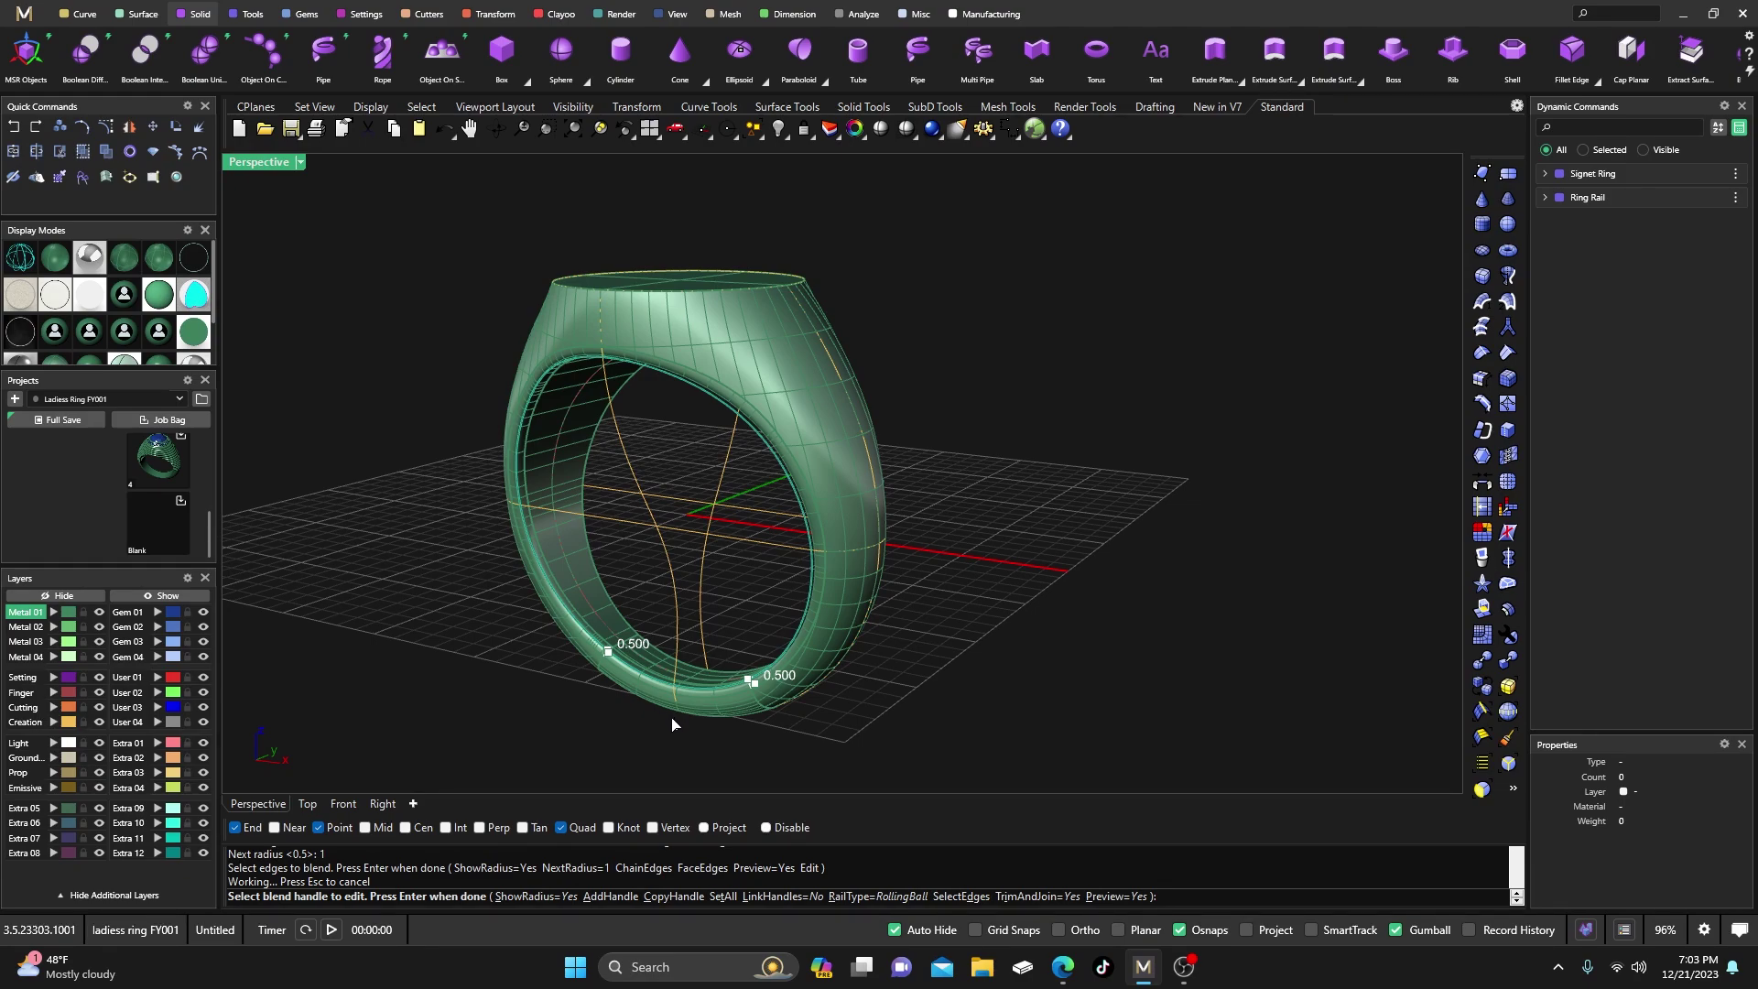
key(Return)
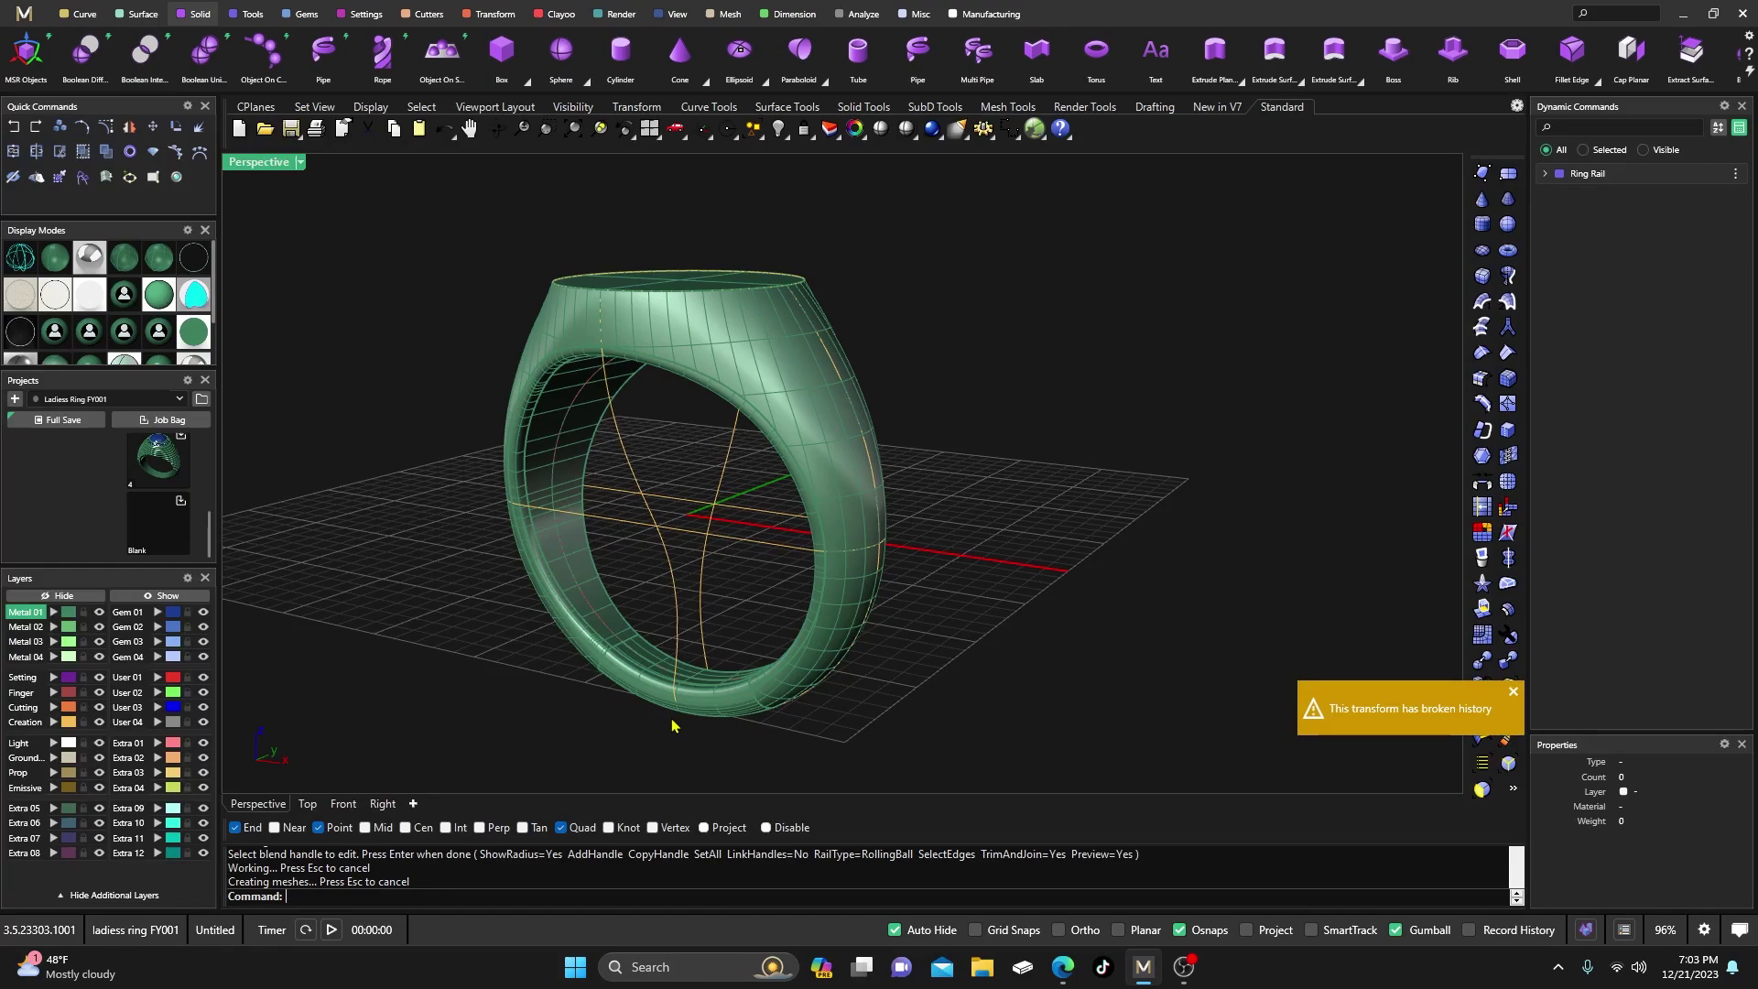
scroll(643, 423, up, 2)
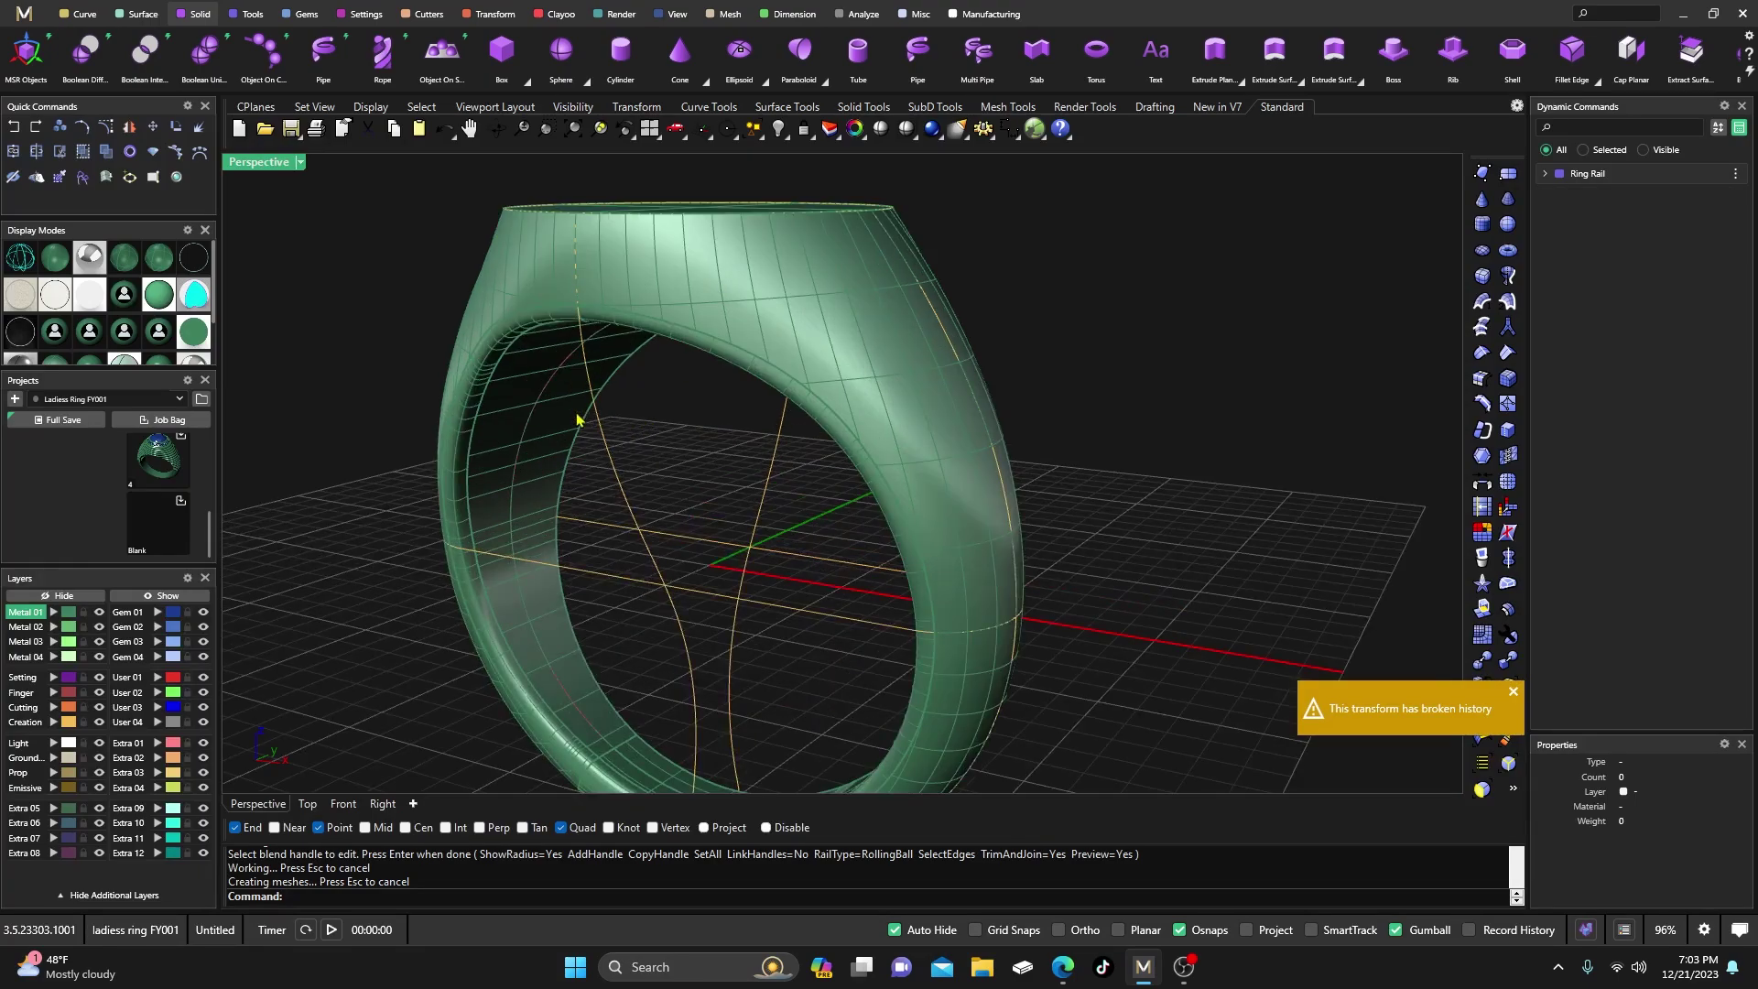
scroll(489, 404, up, 3)
click(501, 419)
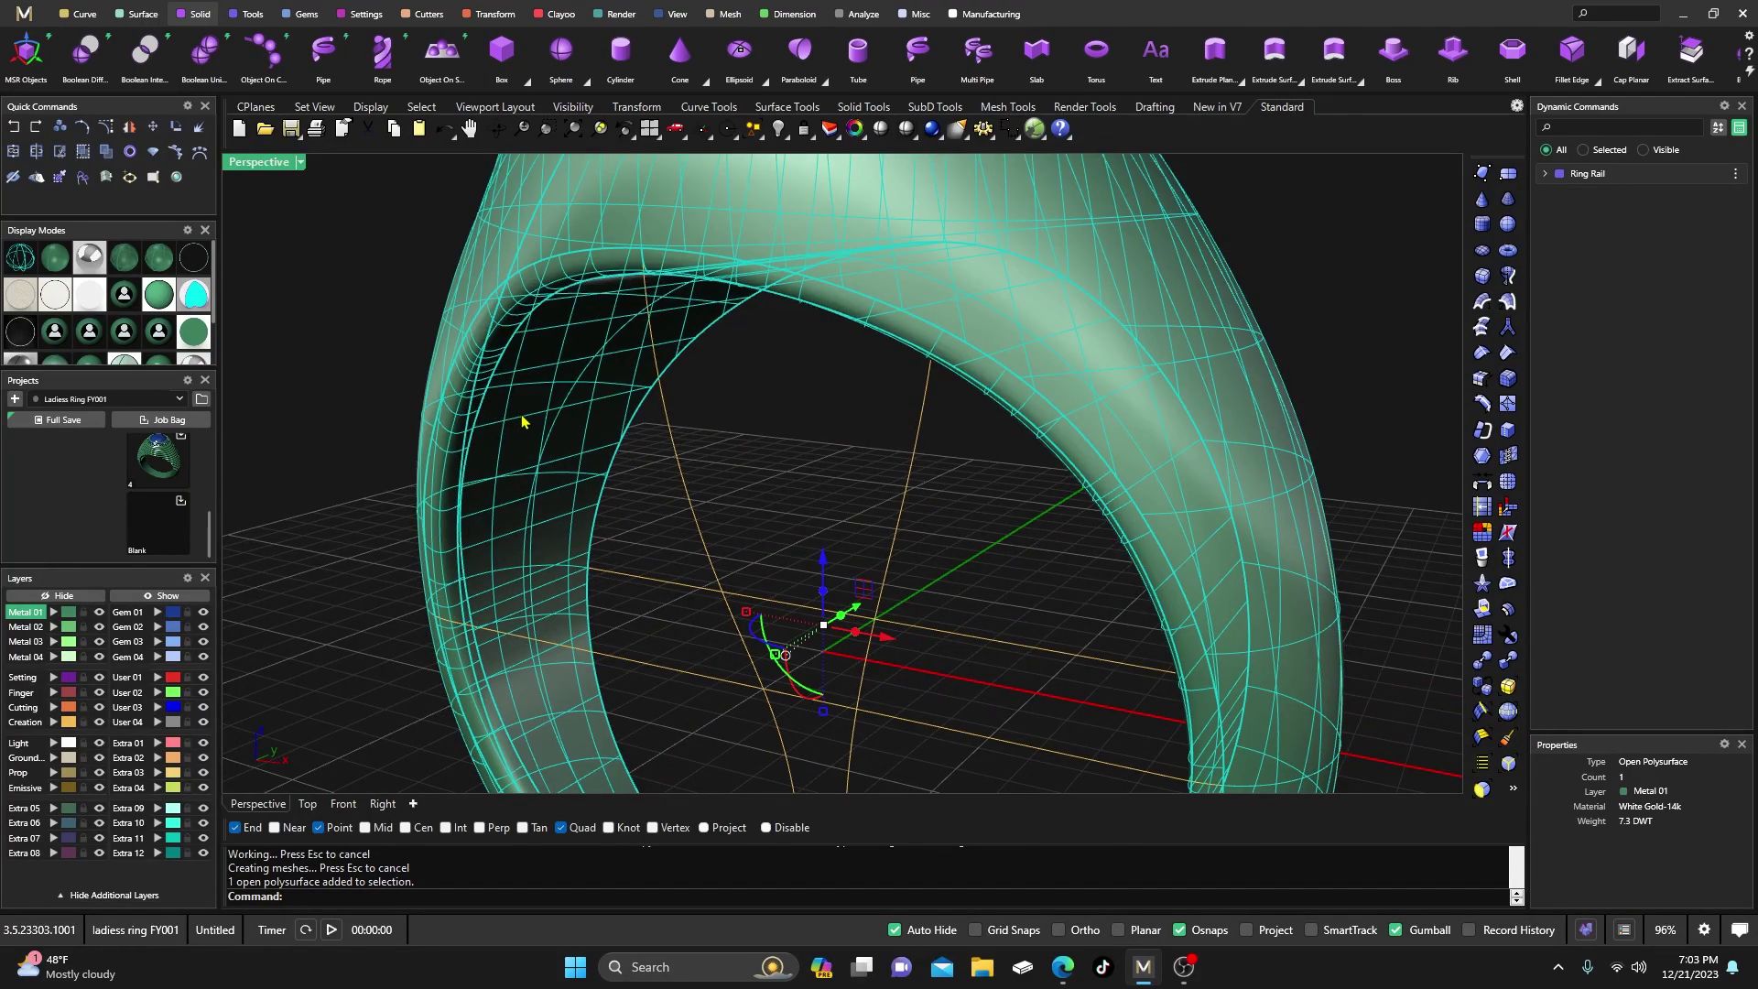
key(Escape)
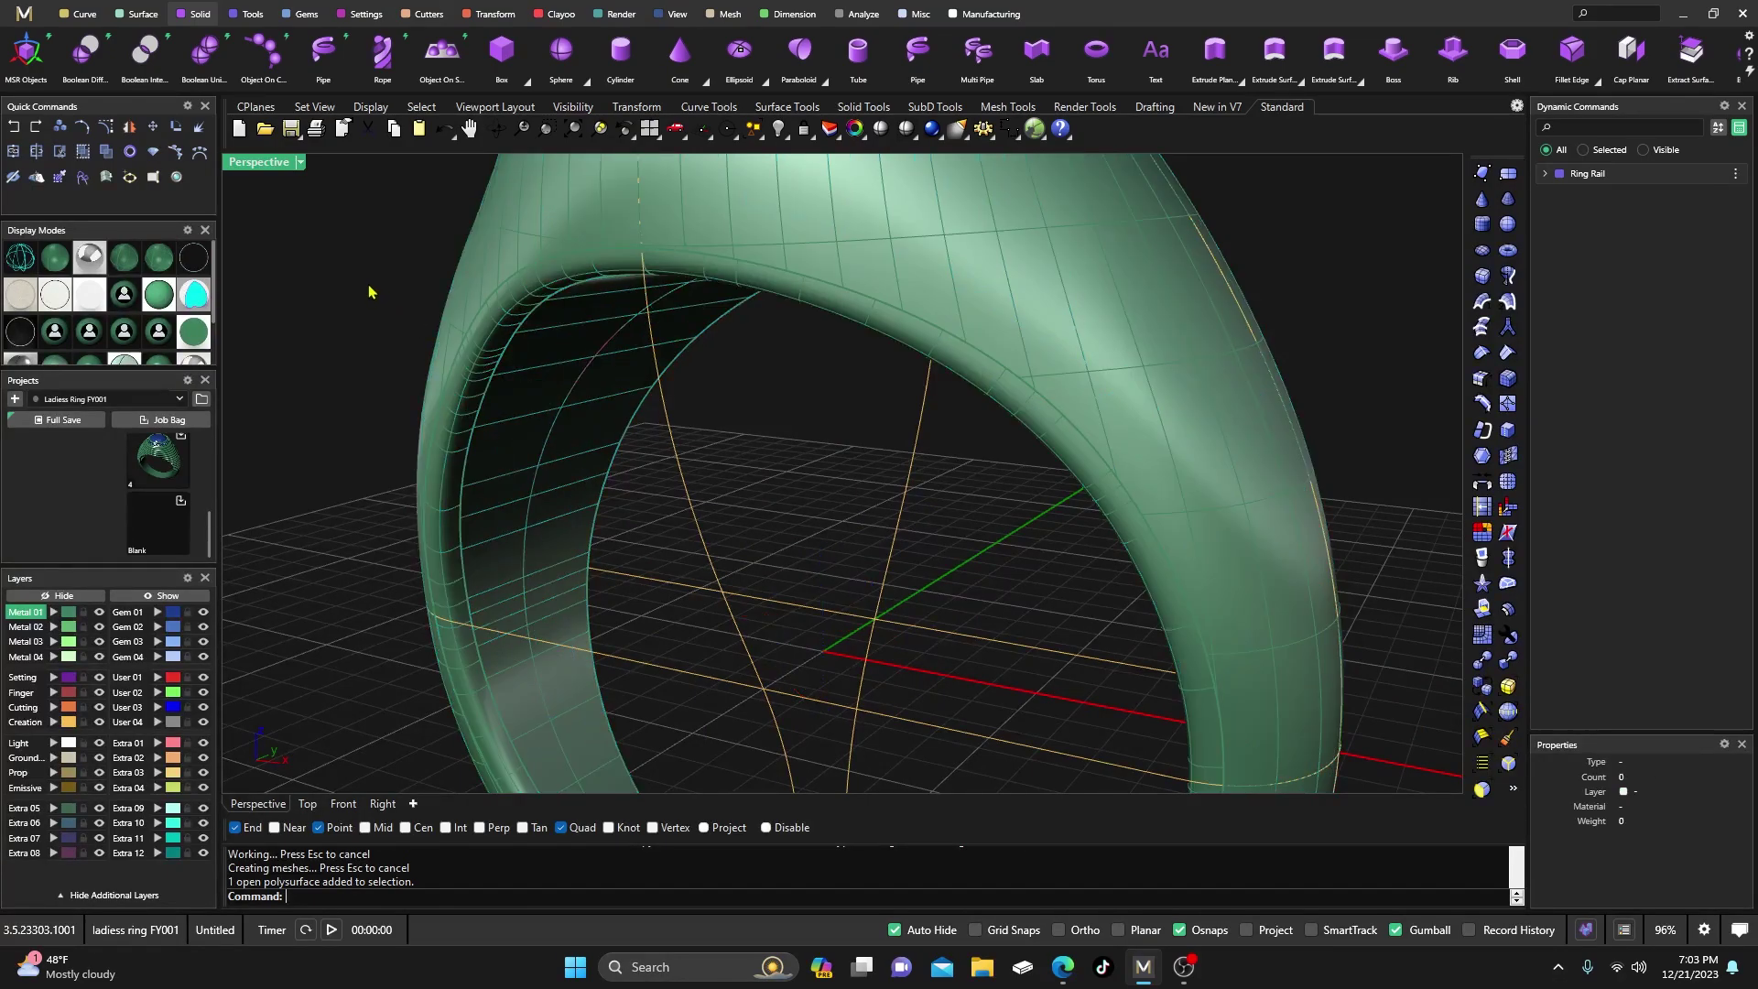
click(13, 126)
scroll(646, 400, down, 3)
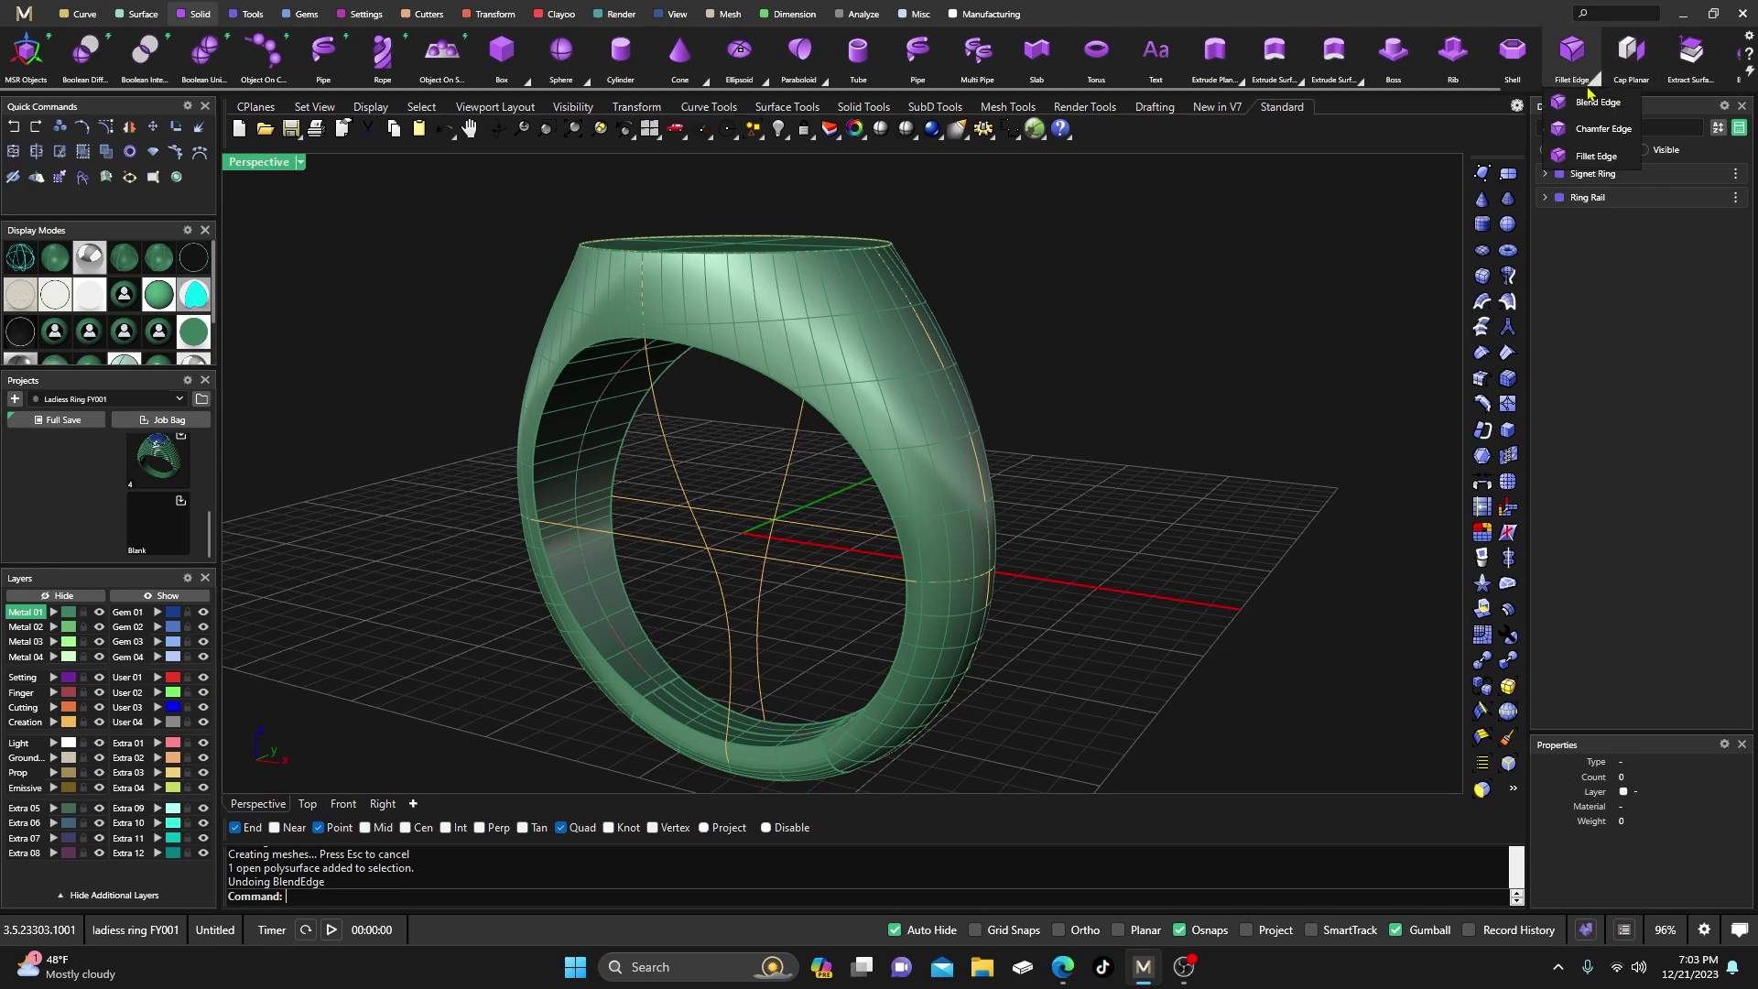
click(1594, 86)
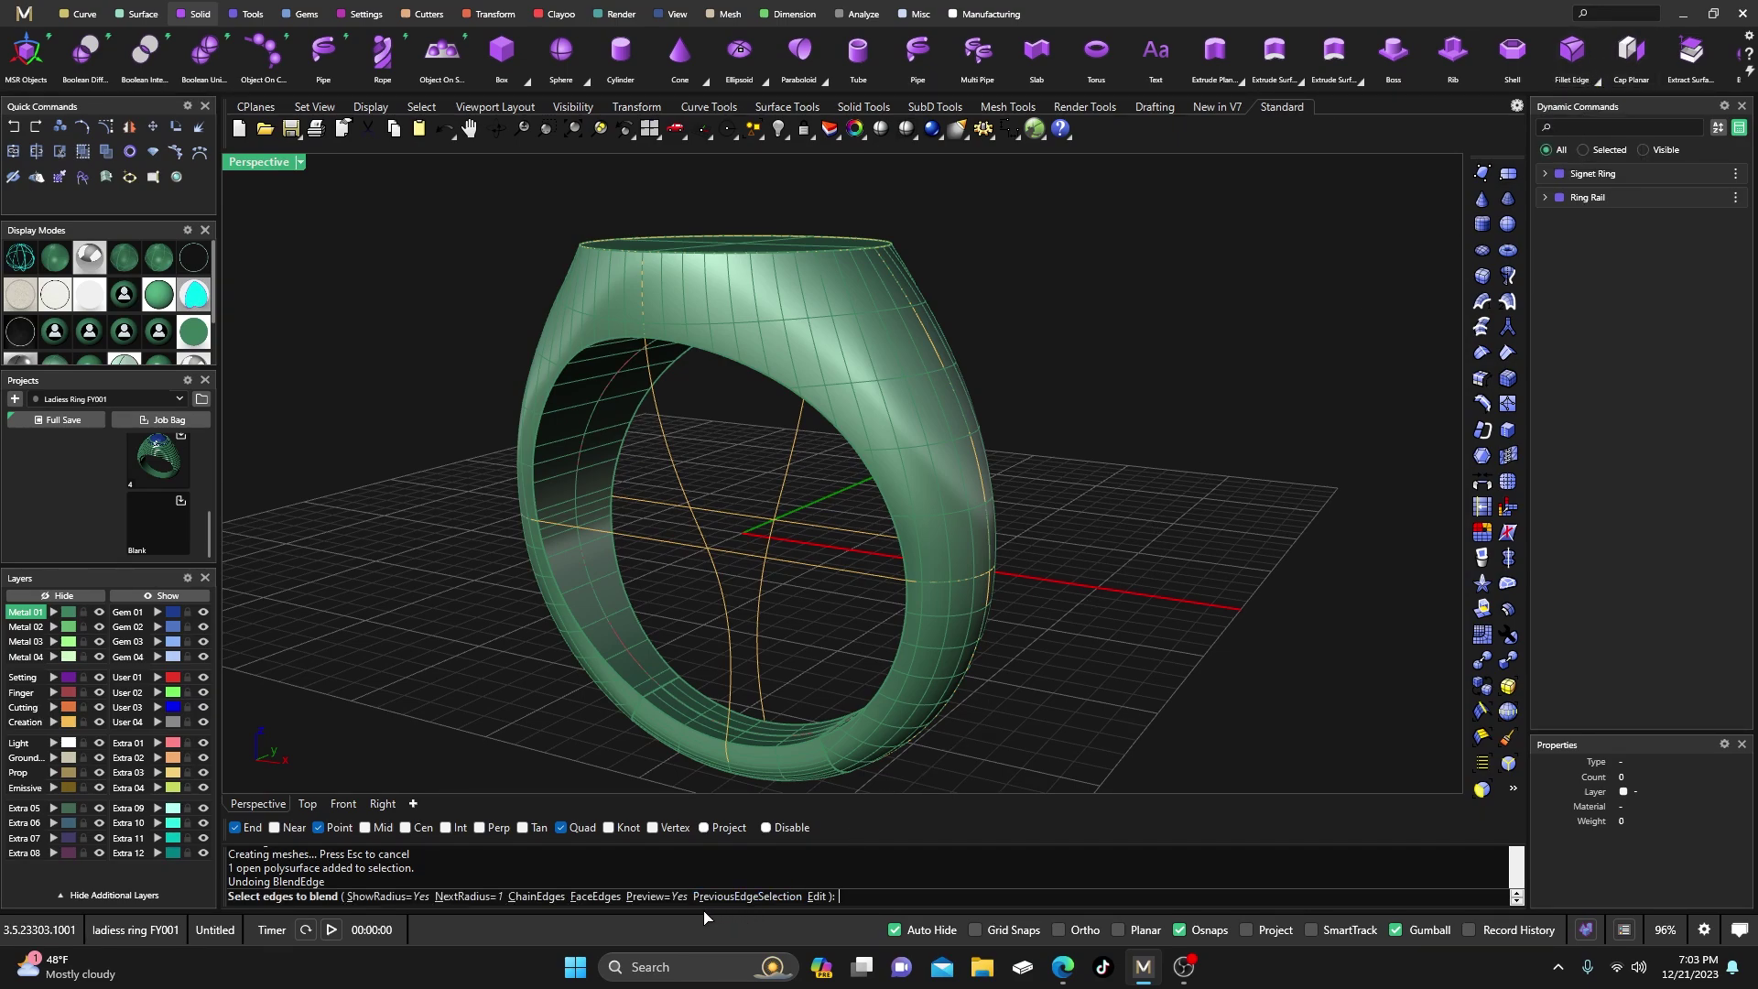
click(470, 898)
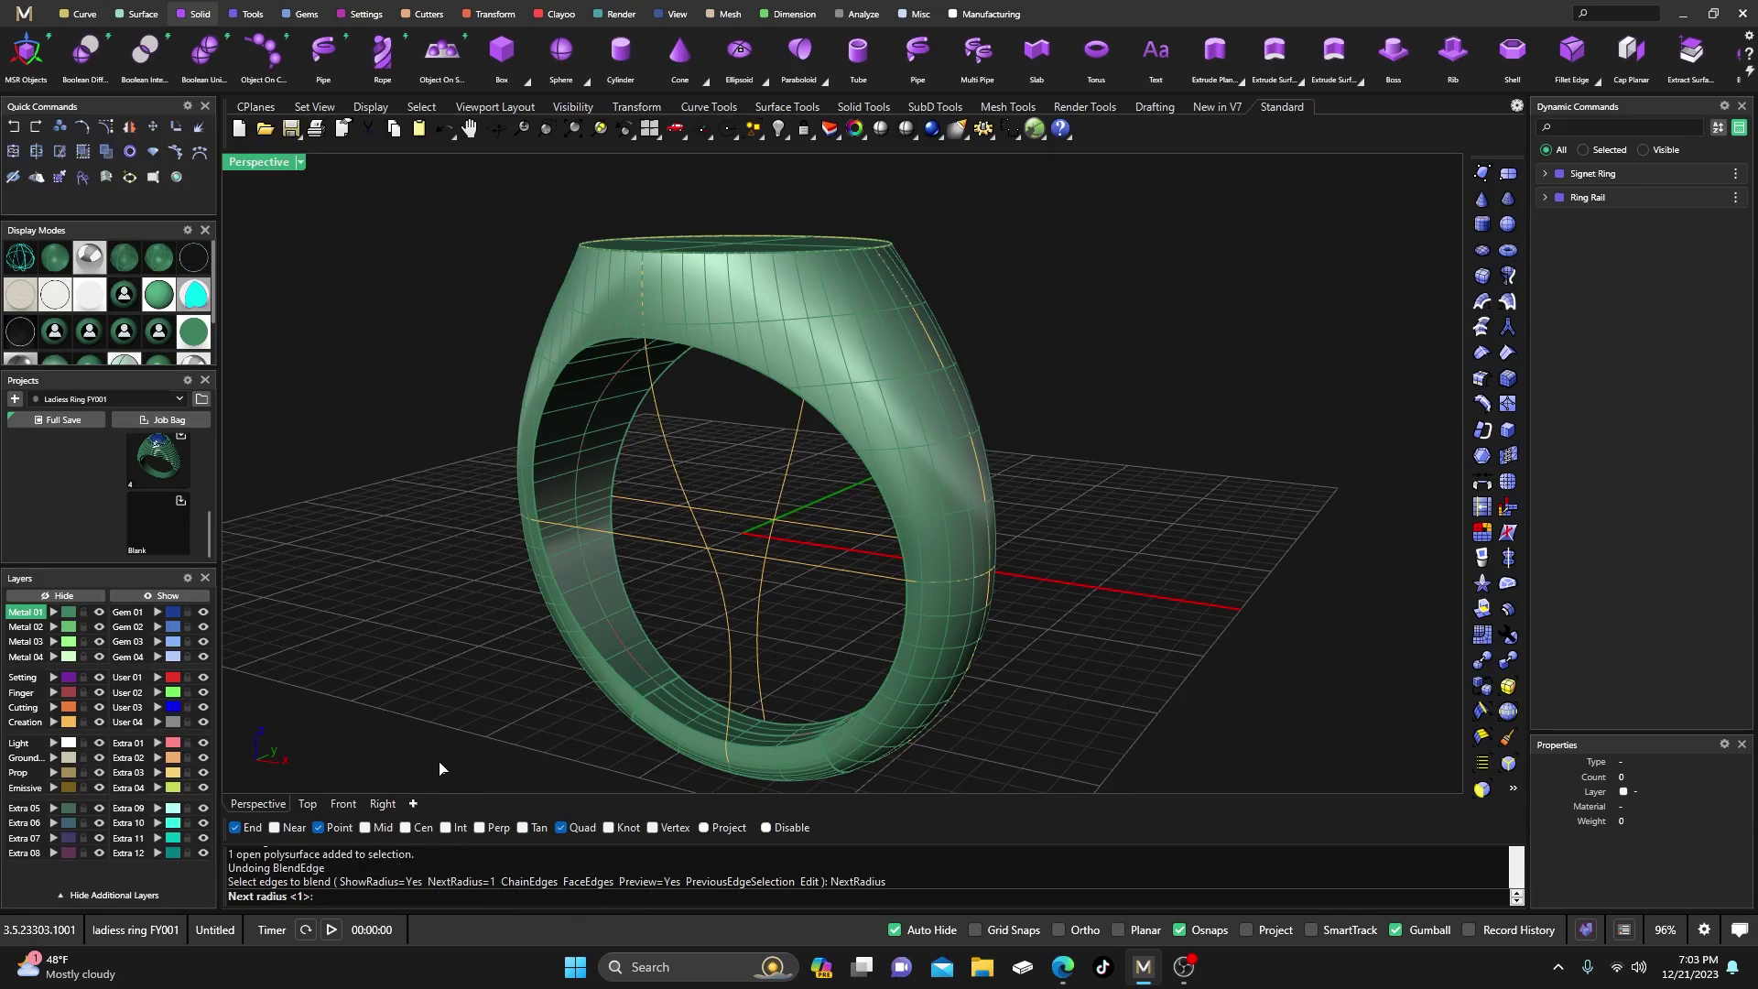
key(Escape)
Start Blend Edge with radius 1 and select the full front finger-hole edge using chained edges
key(Return)
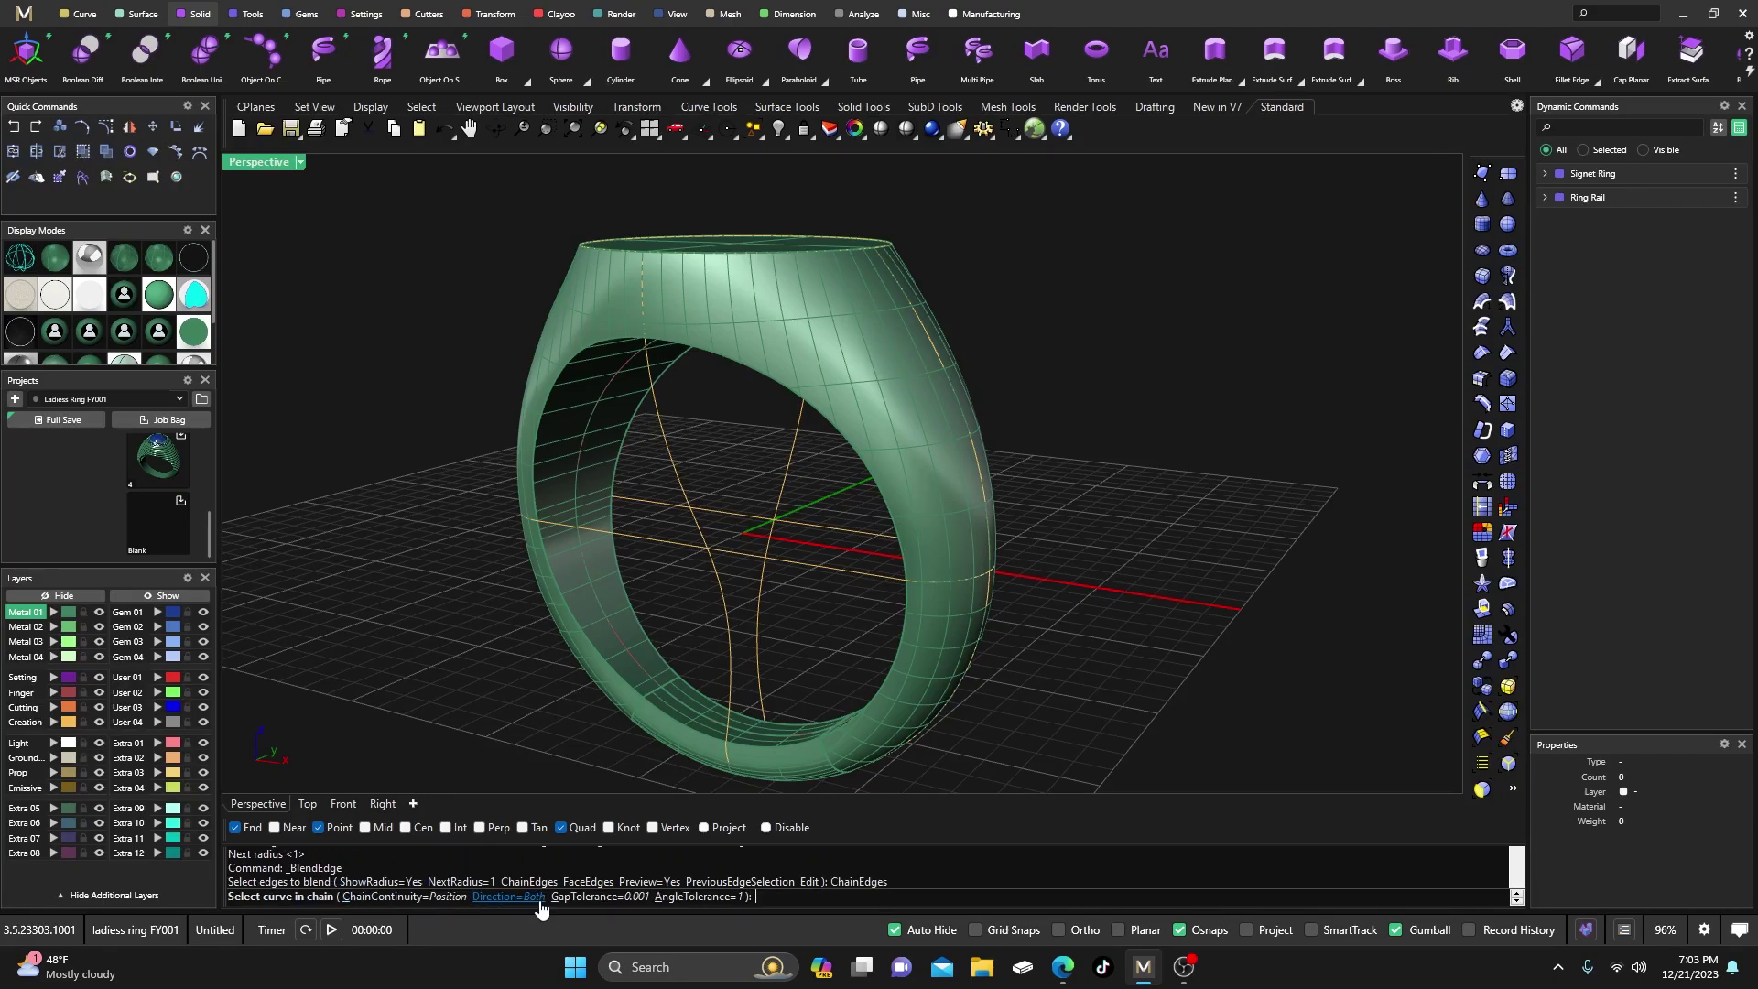
click(536, 898)
click(847, 719)
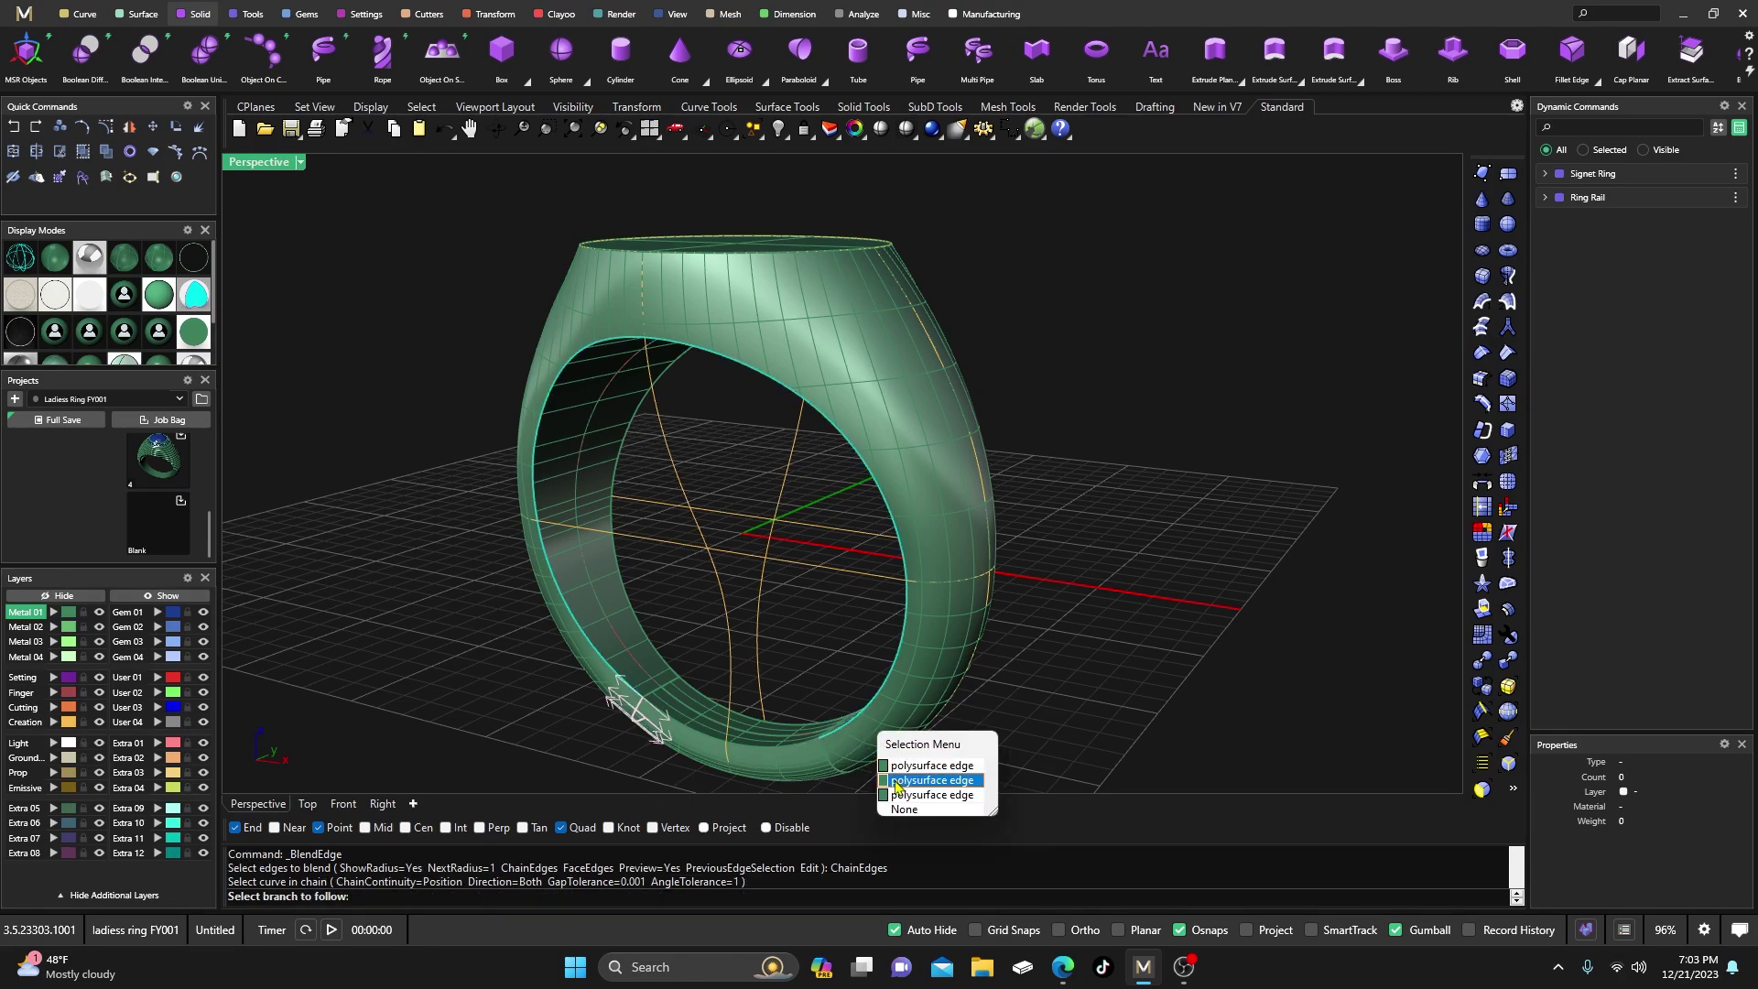
click(932, 794)
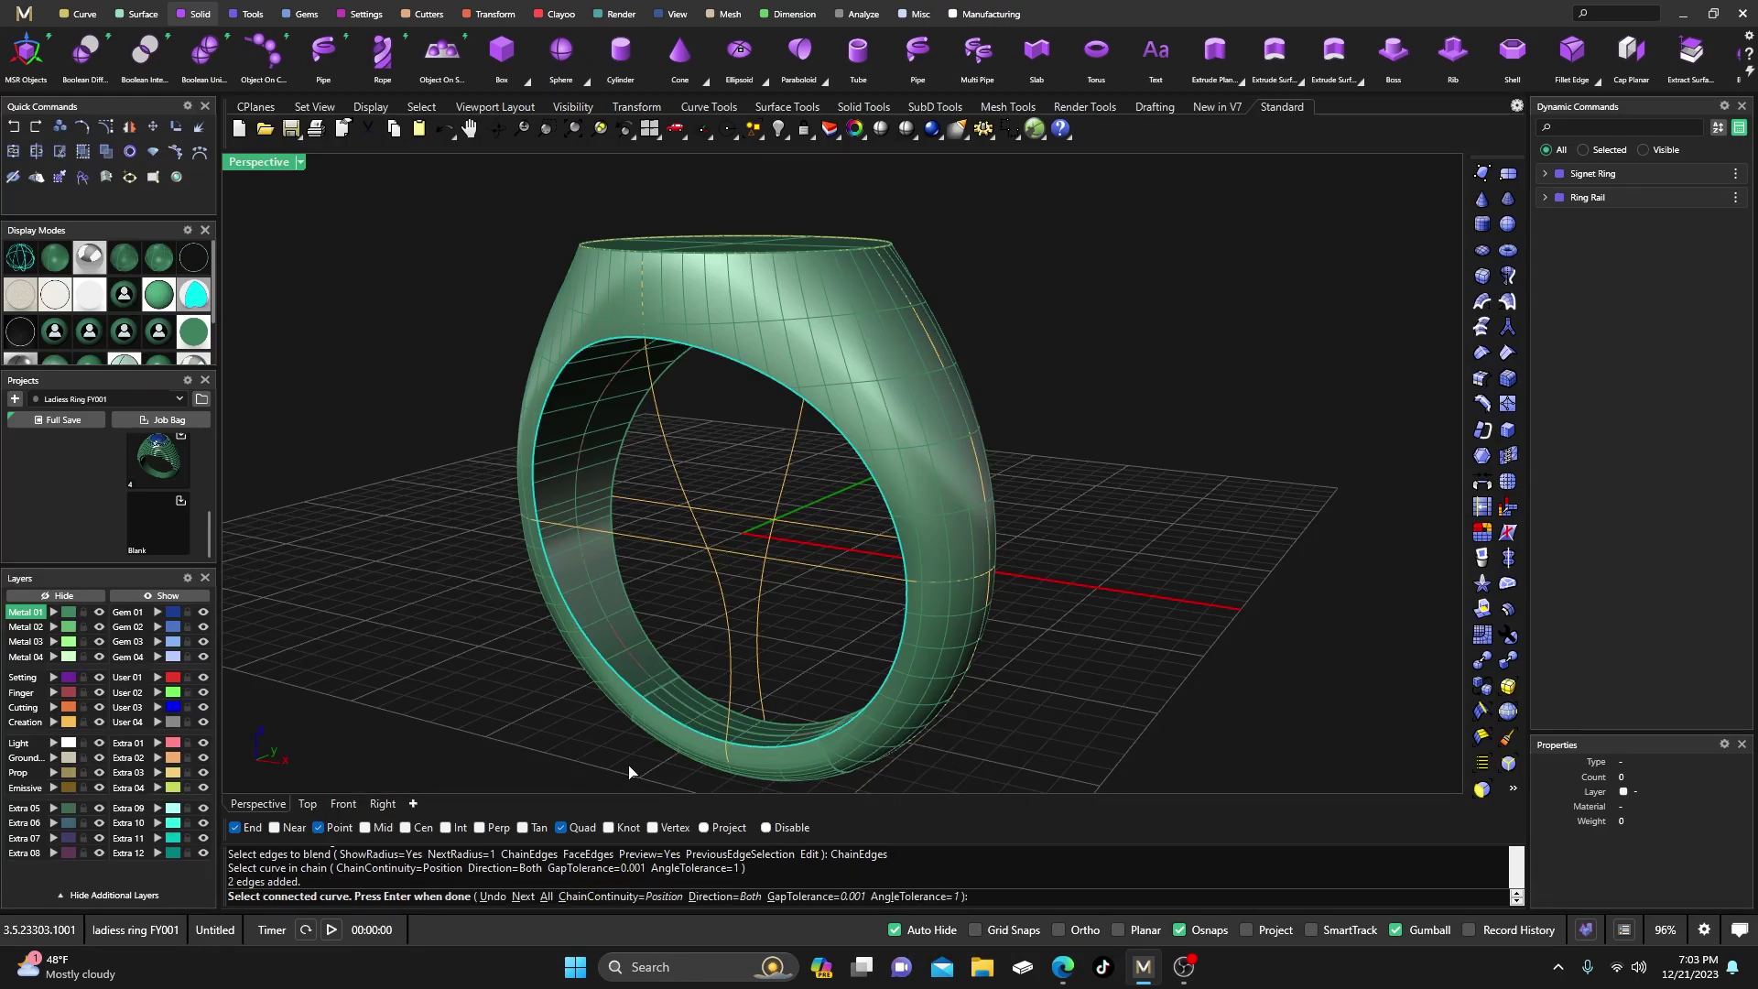
key(Return)
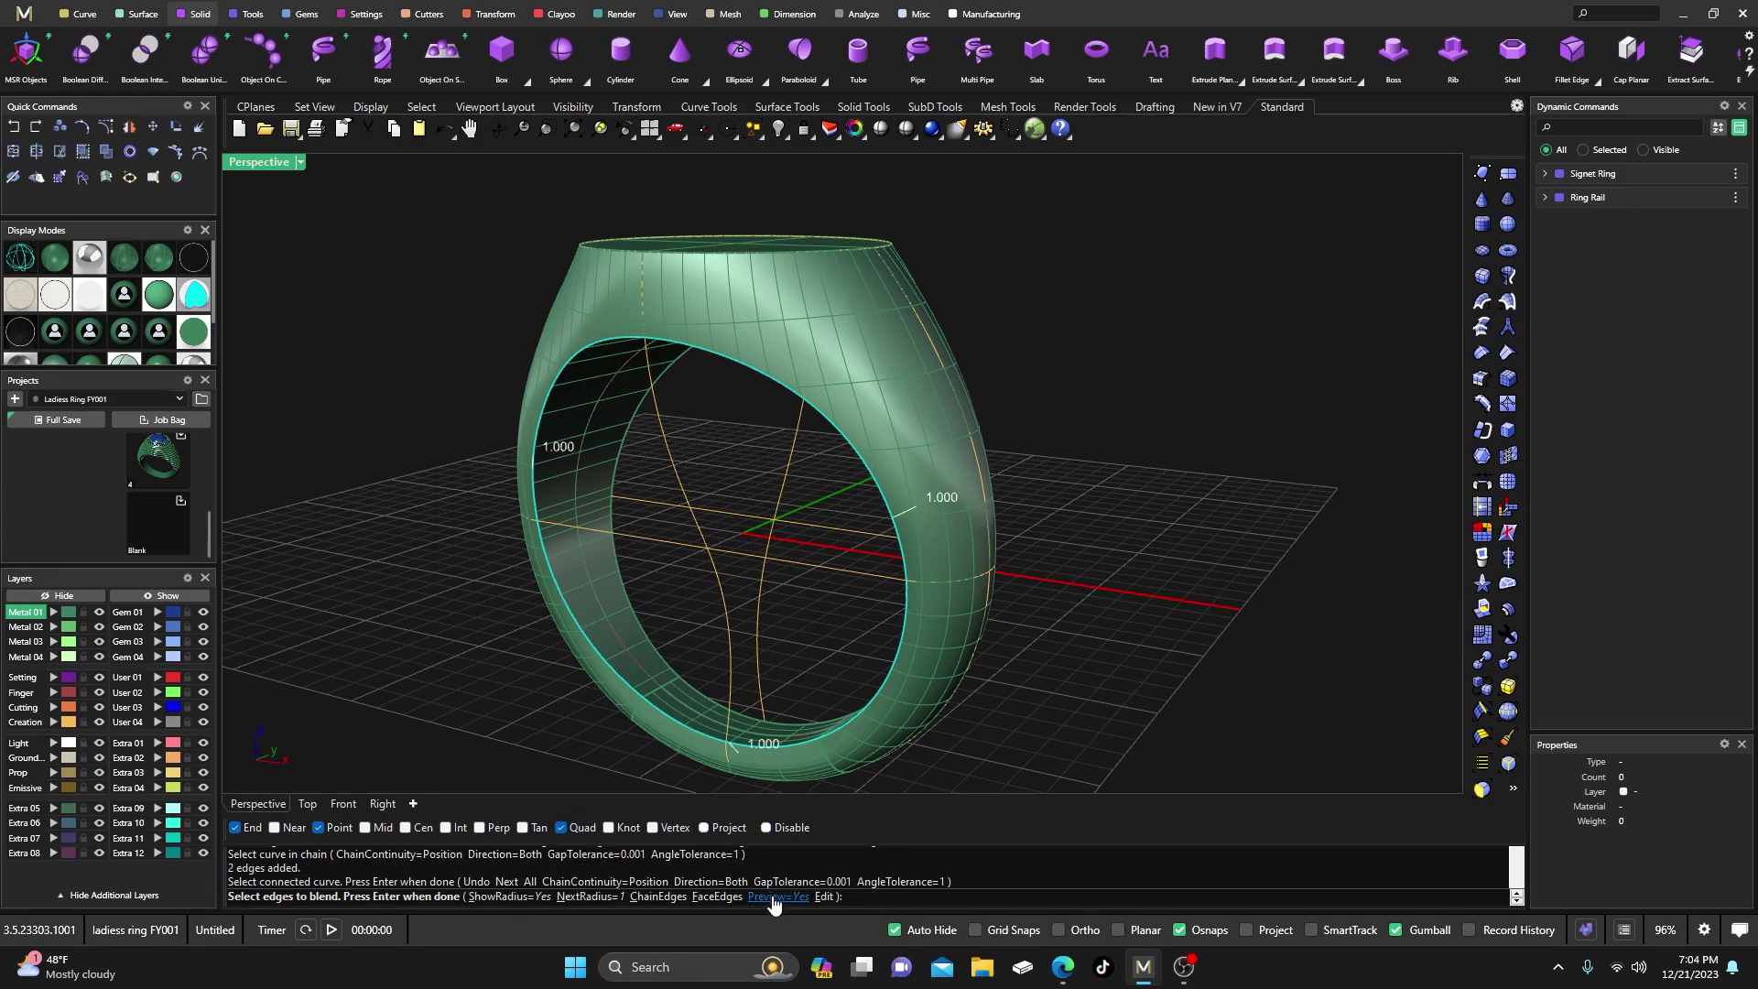
Accept the edge selection, set all blend handles to a 0.5 radius, and apply the blend to the front finger-hole edge
scroll(676, 610, down, 3)
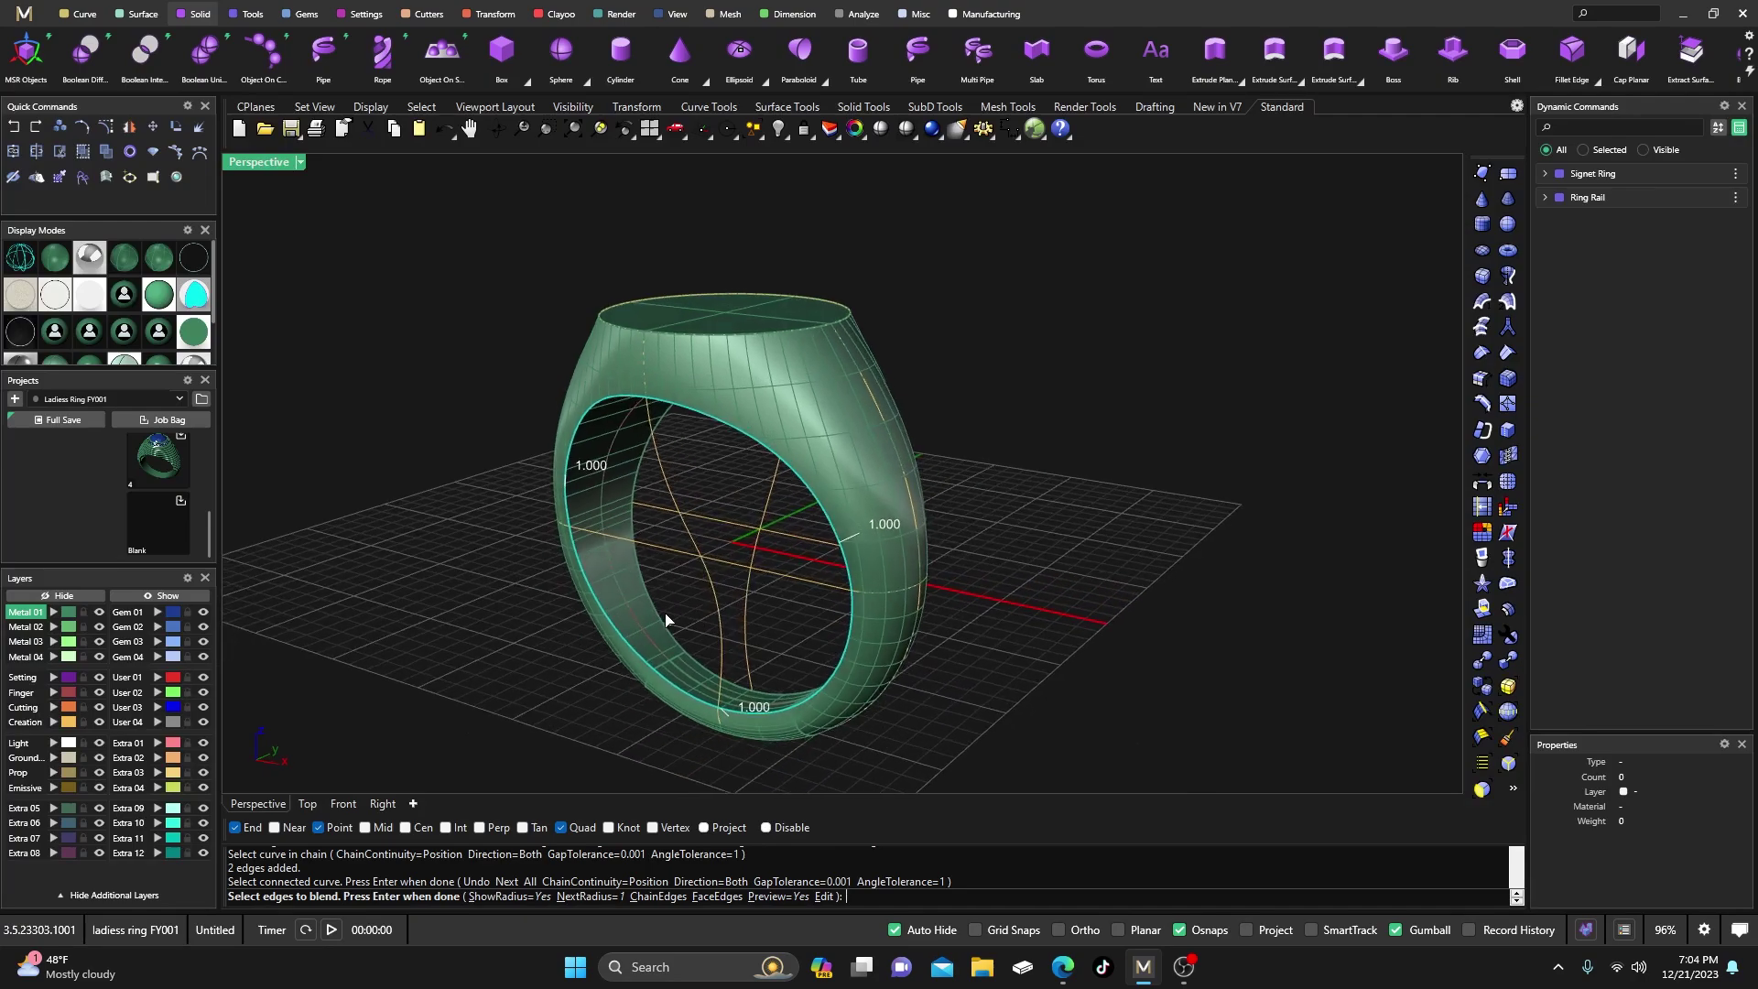
key(Return)
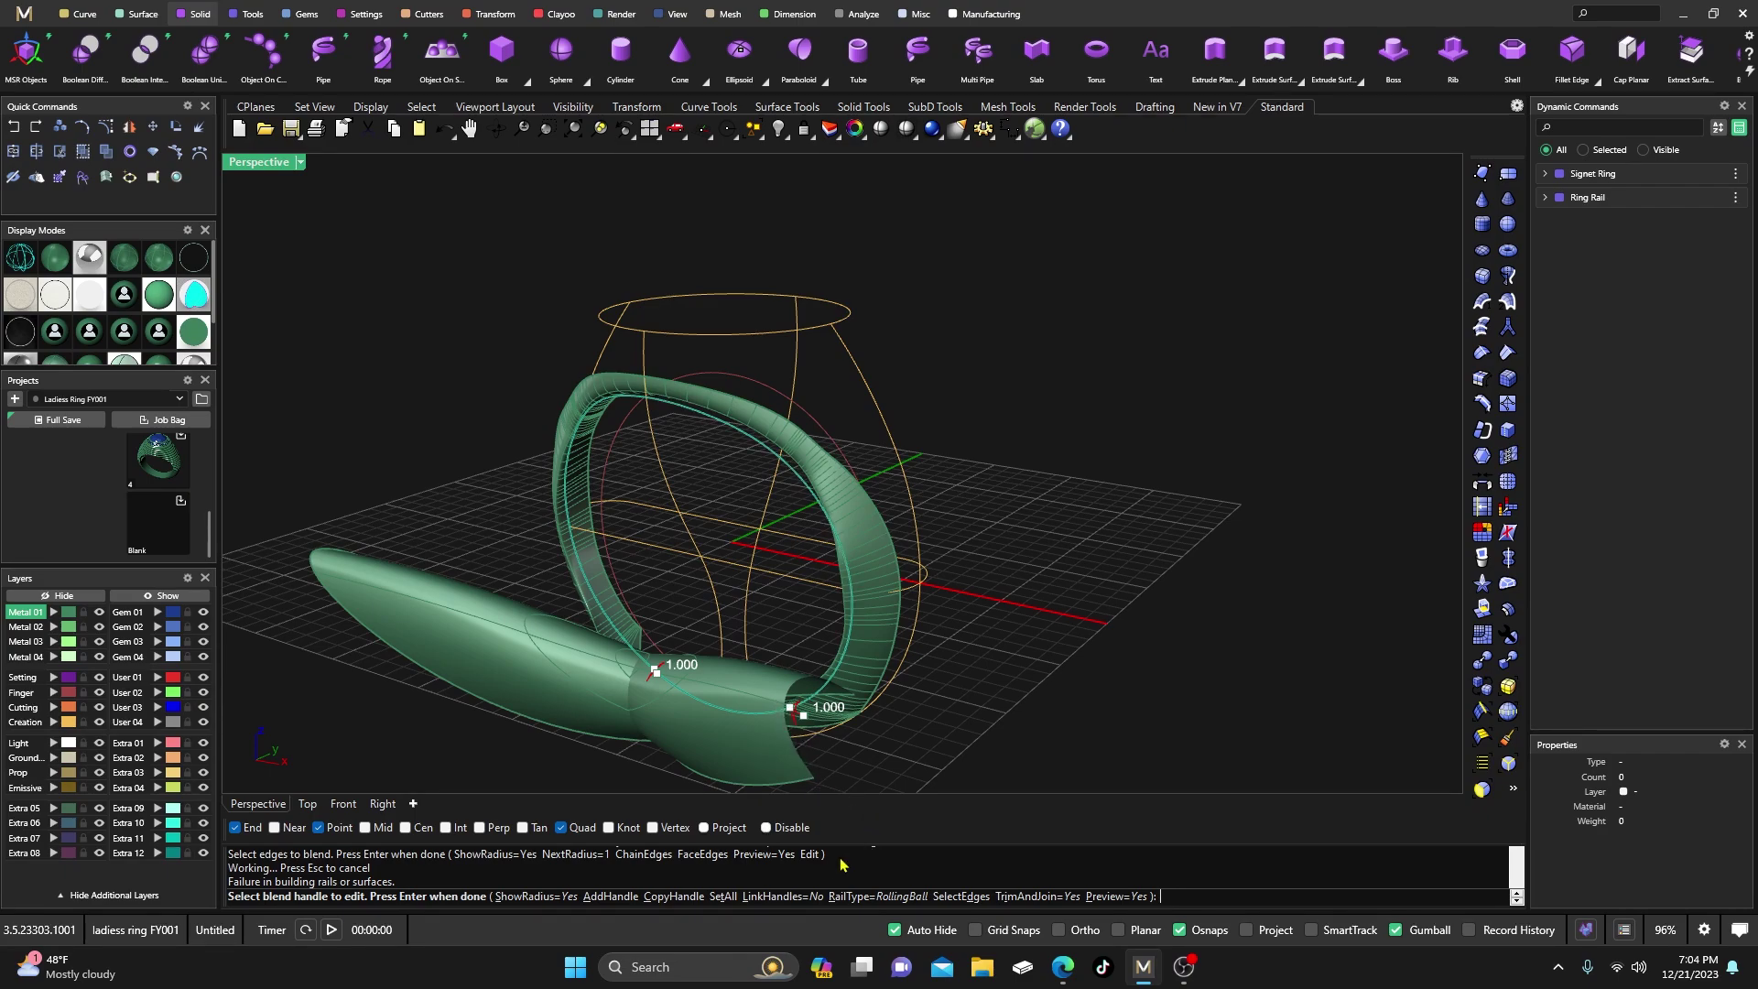
click(722, 897)
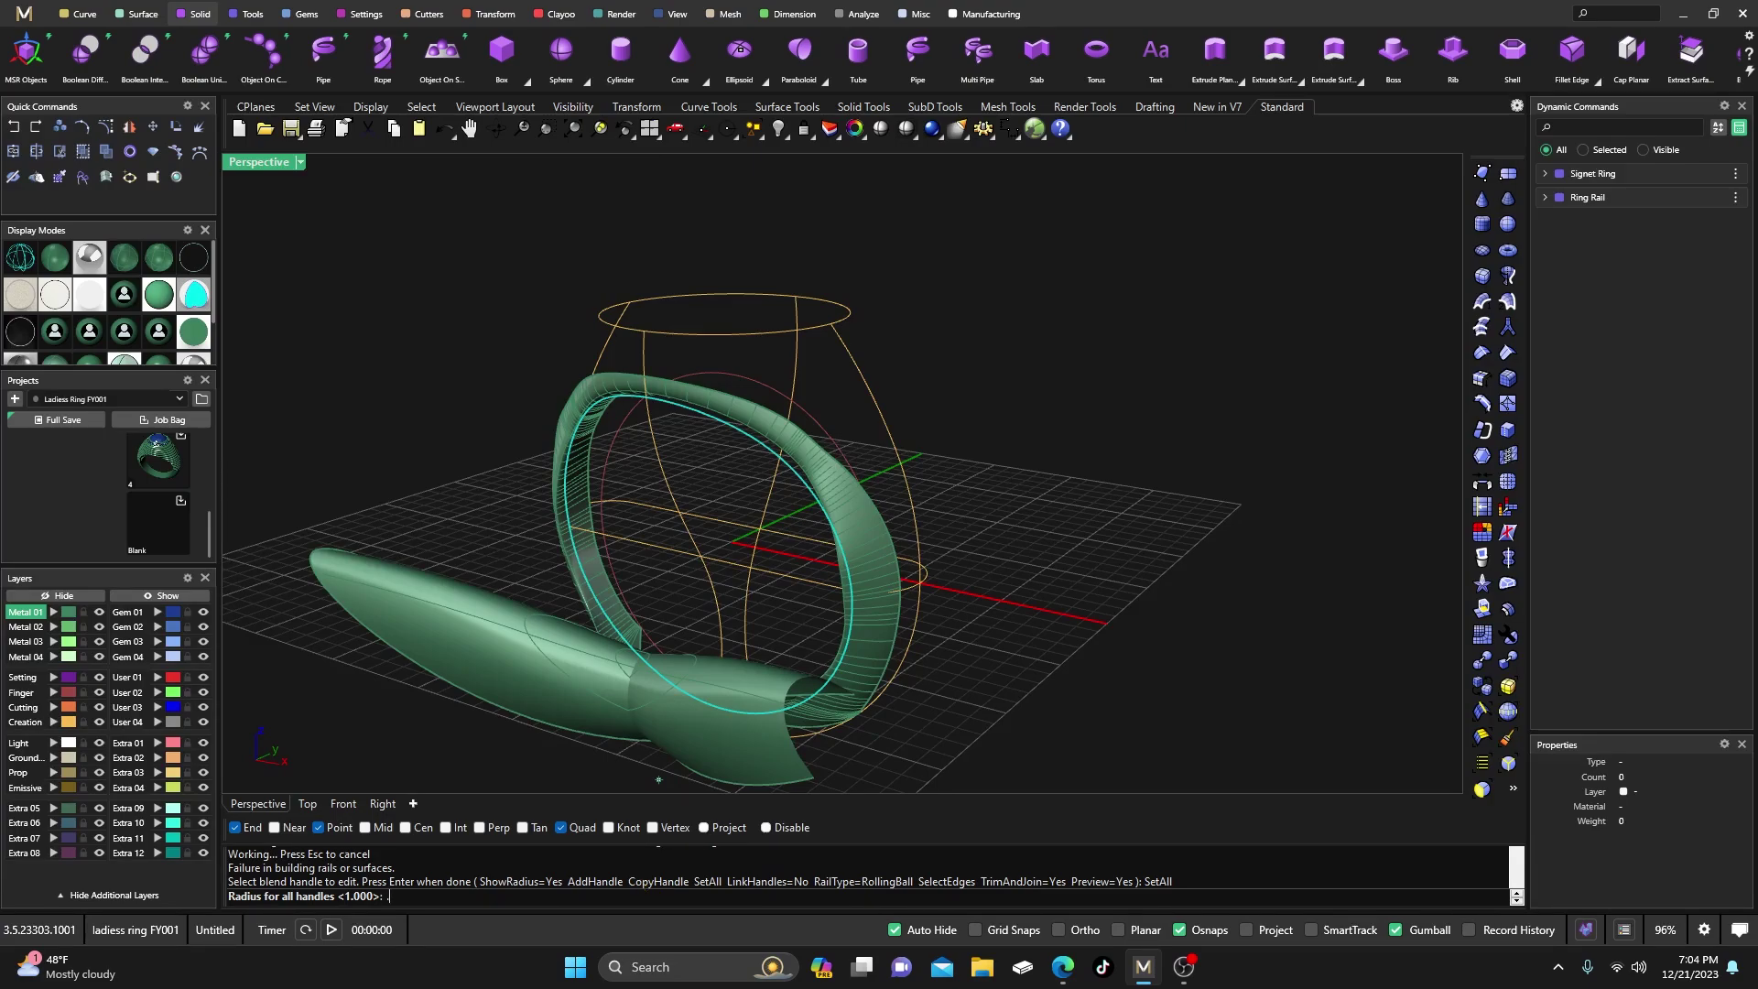
text(.5)
key(Return)
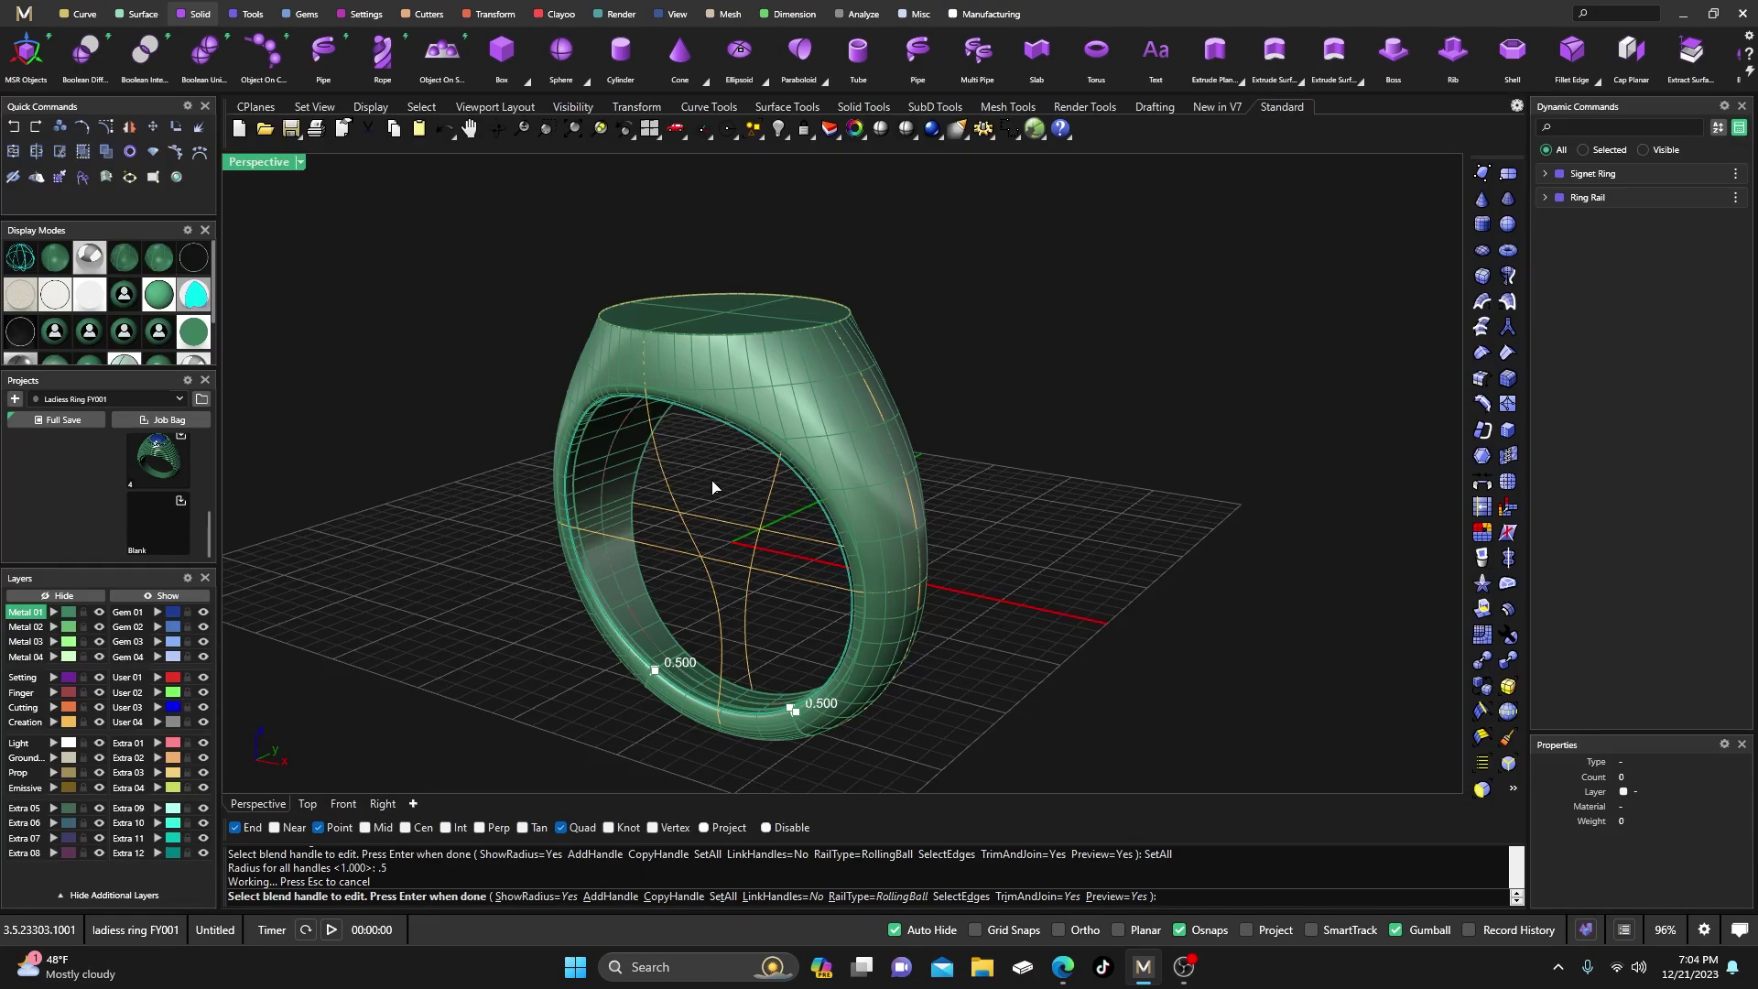
key(Return)
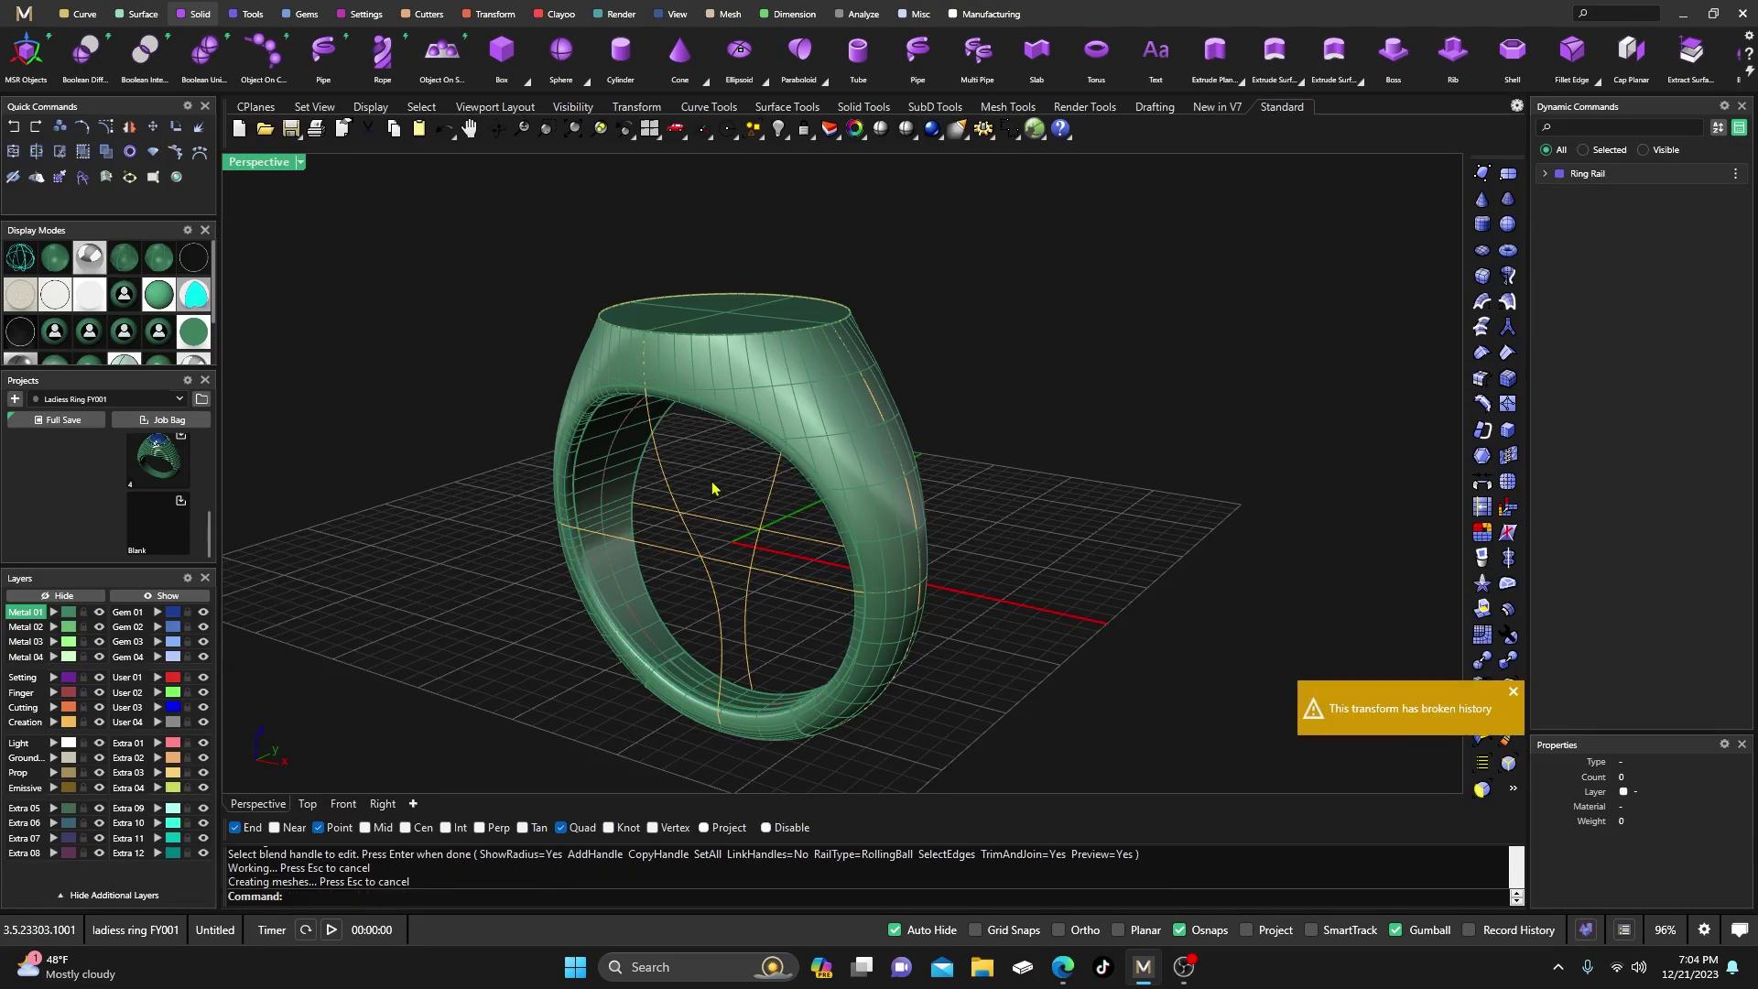
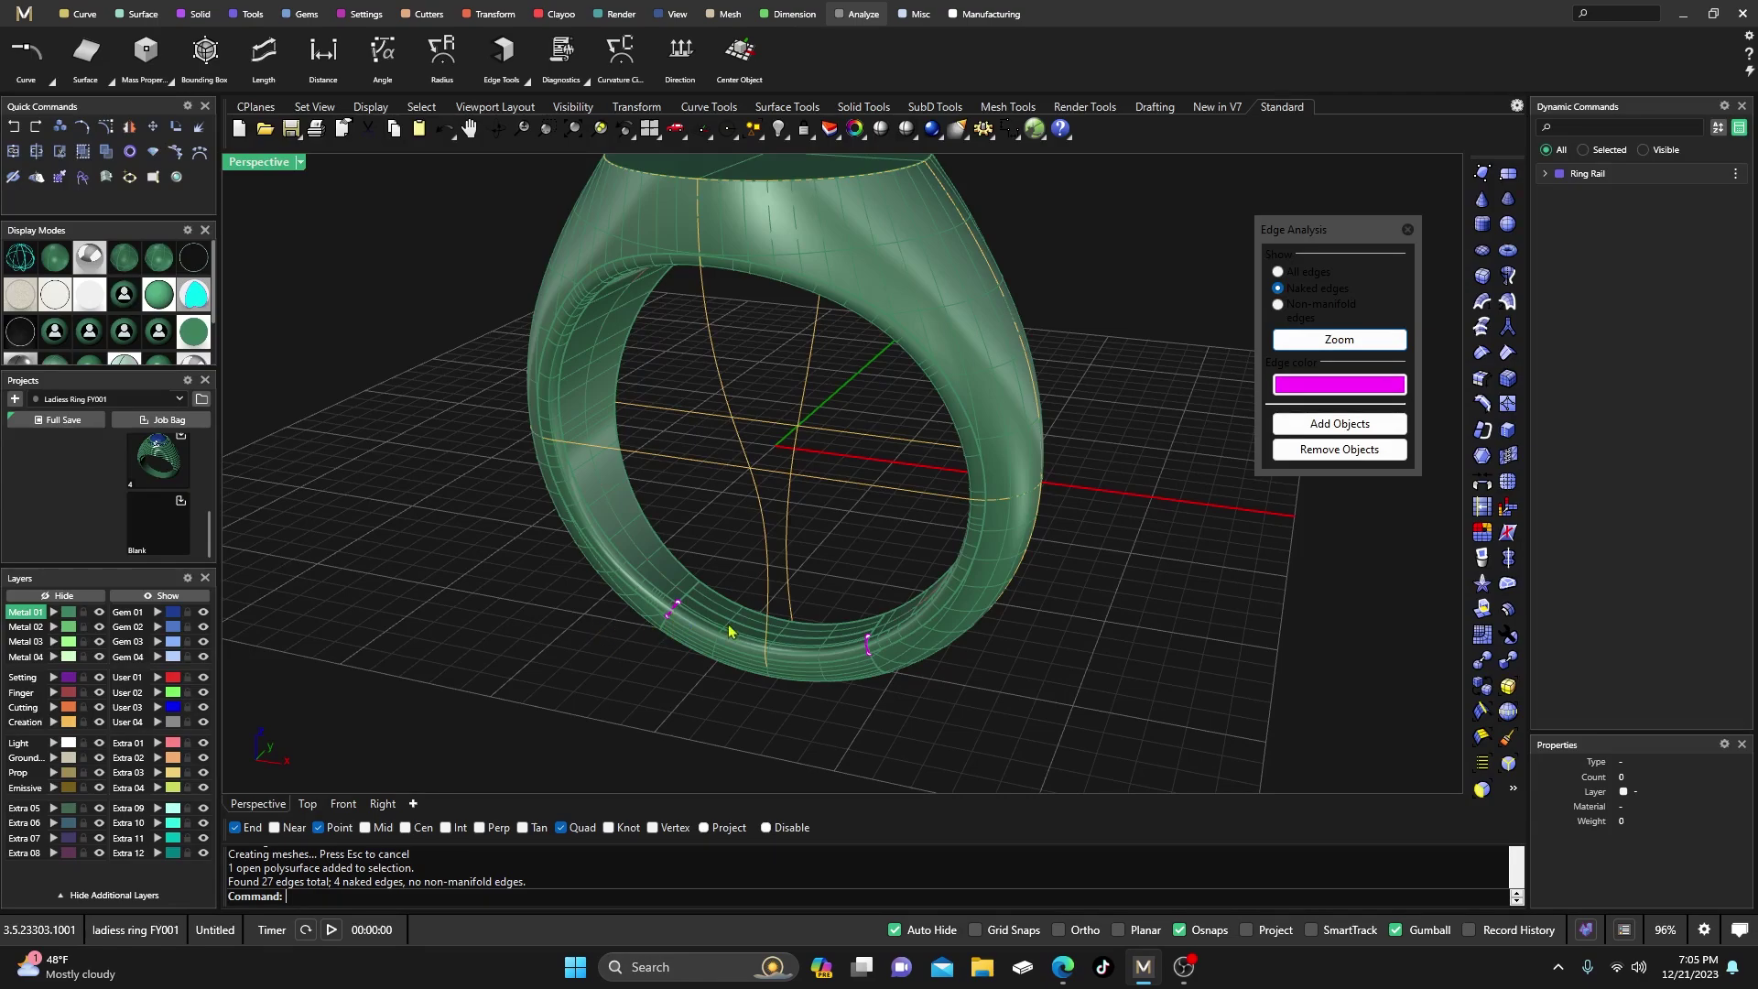
Join the two naked edges at the blend seam on the negative-X side of the lower shank, accepting the required joining tolerance
click(526, 80)
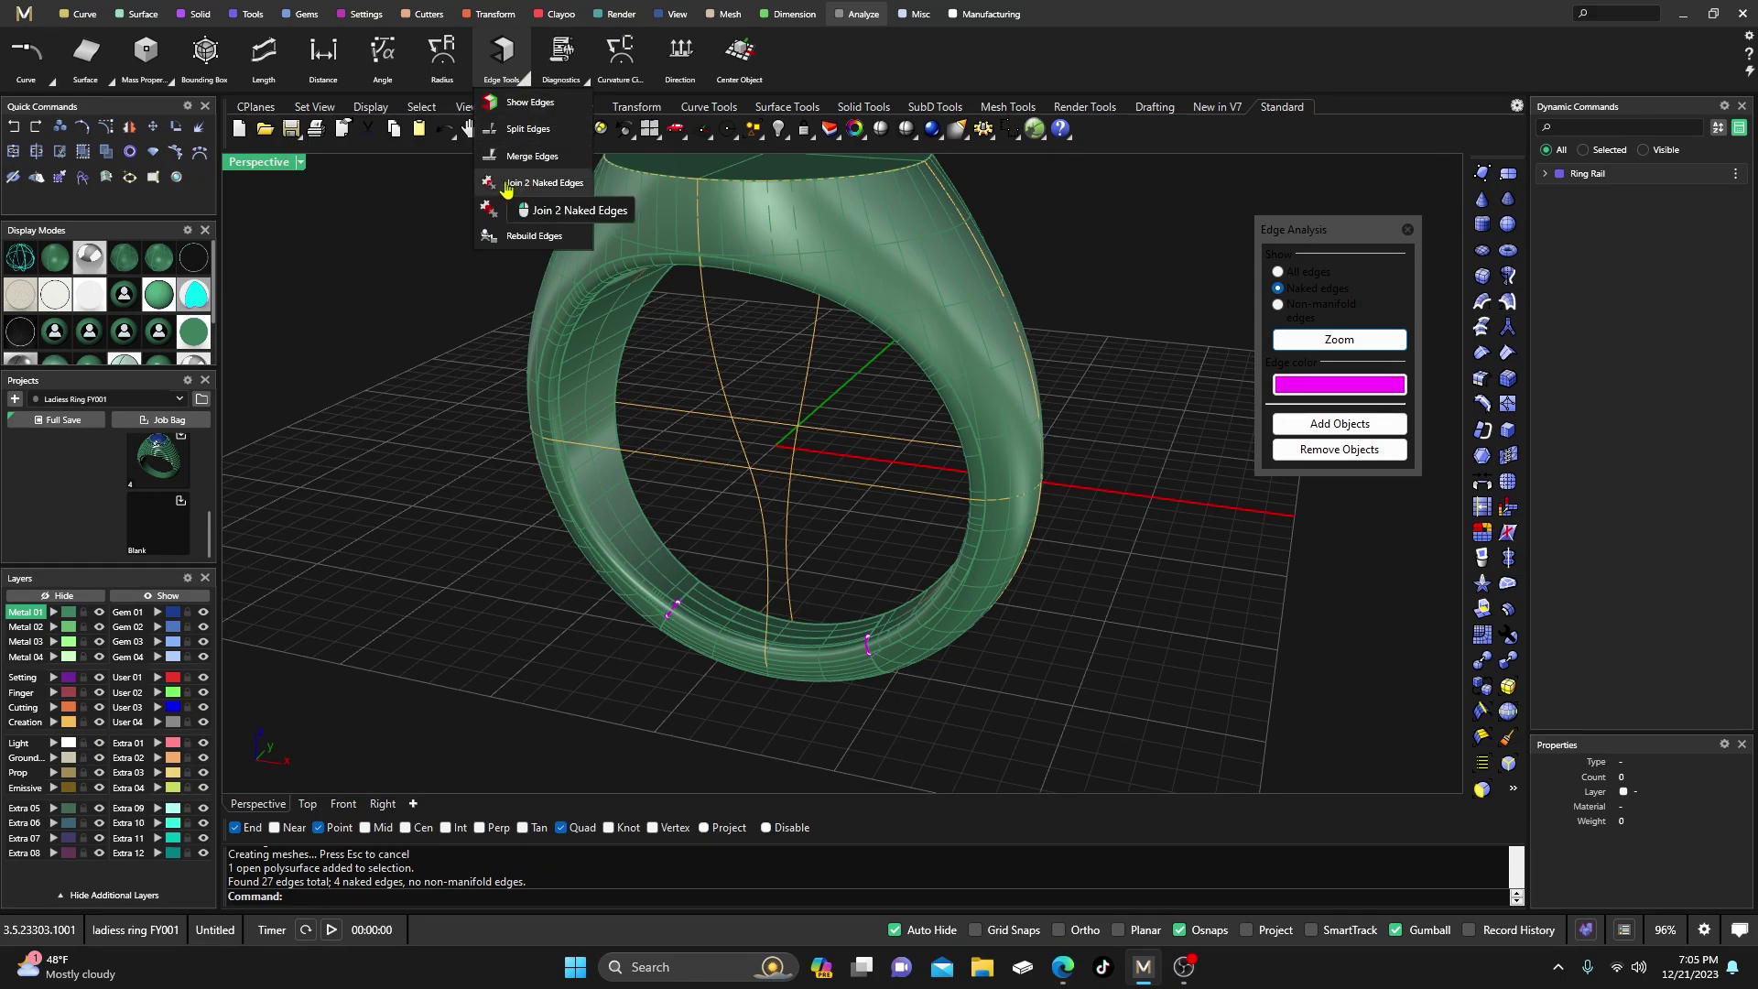
click(540, 183)
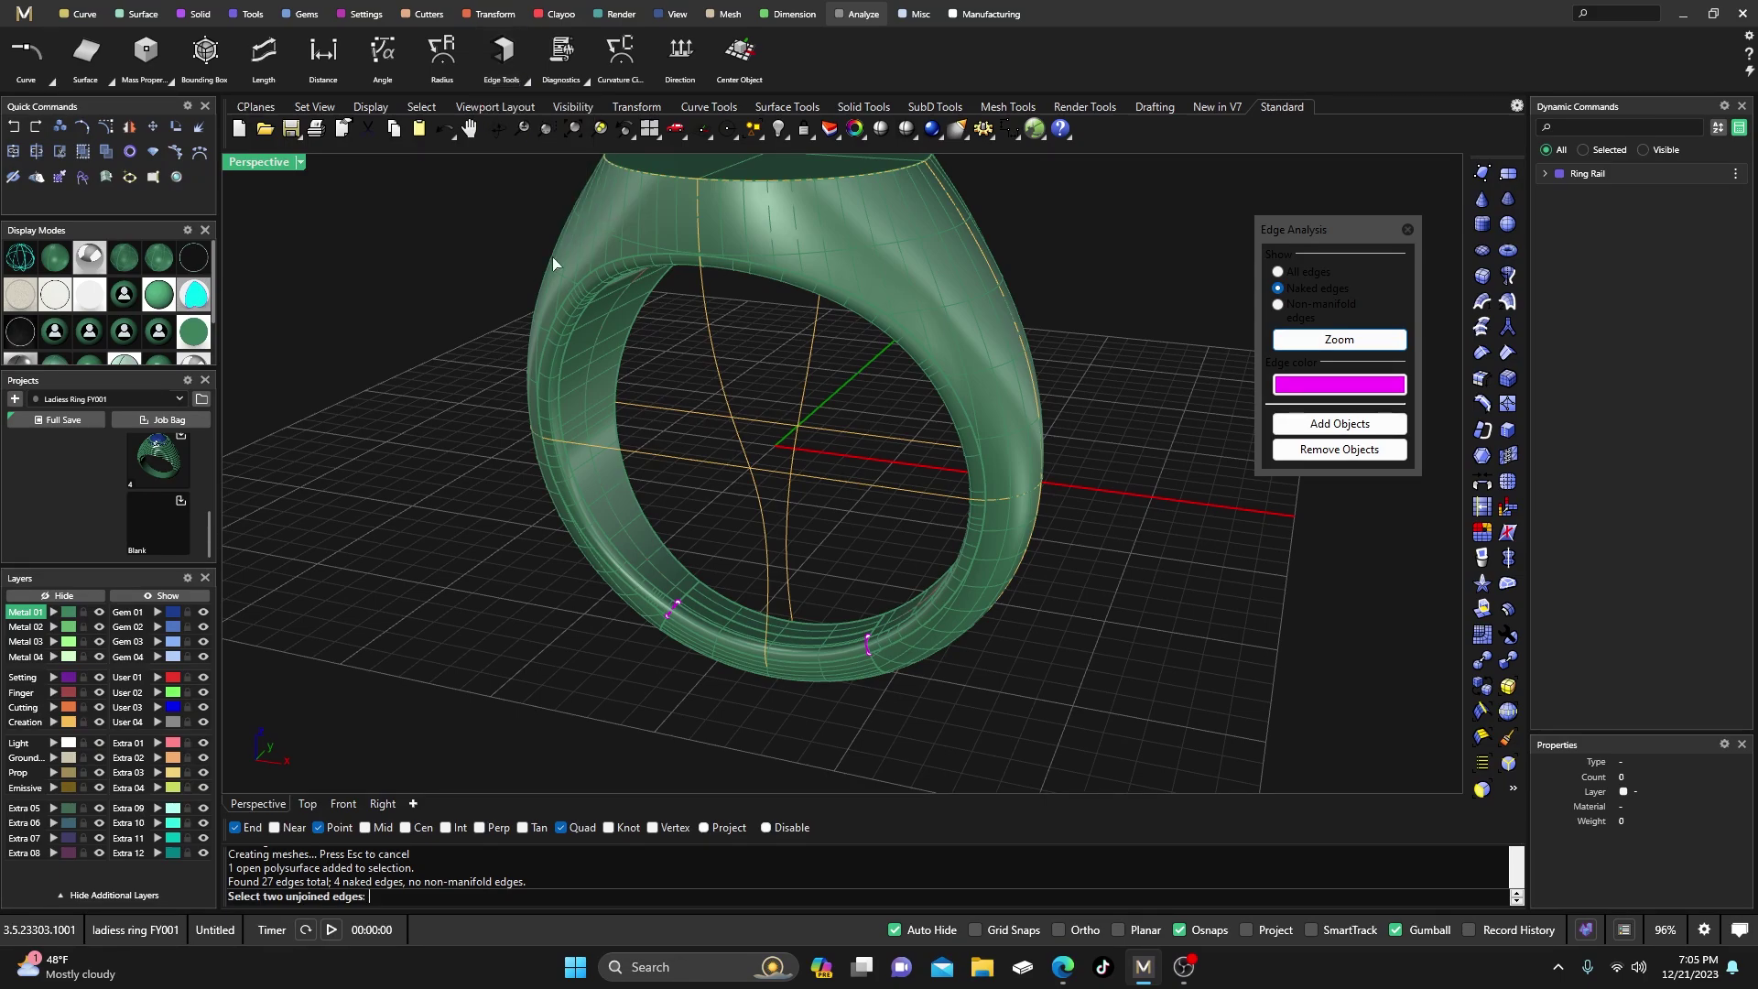
scroll(665, 602, up, 3)
click(671, 596)
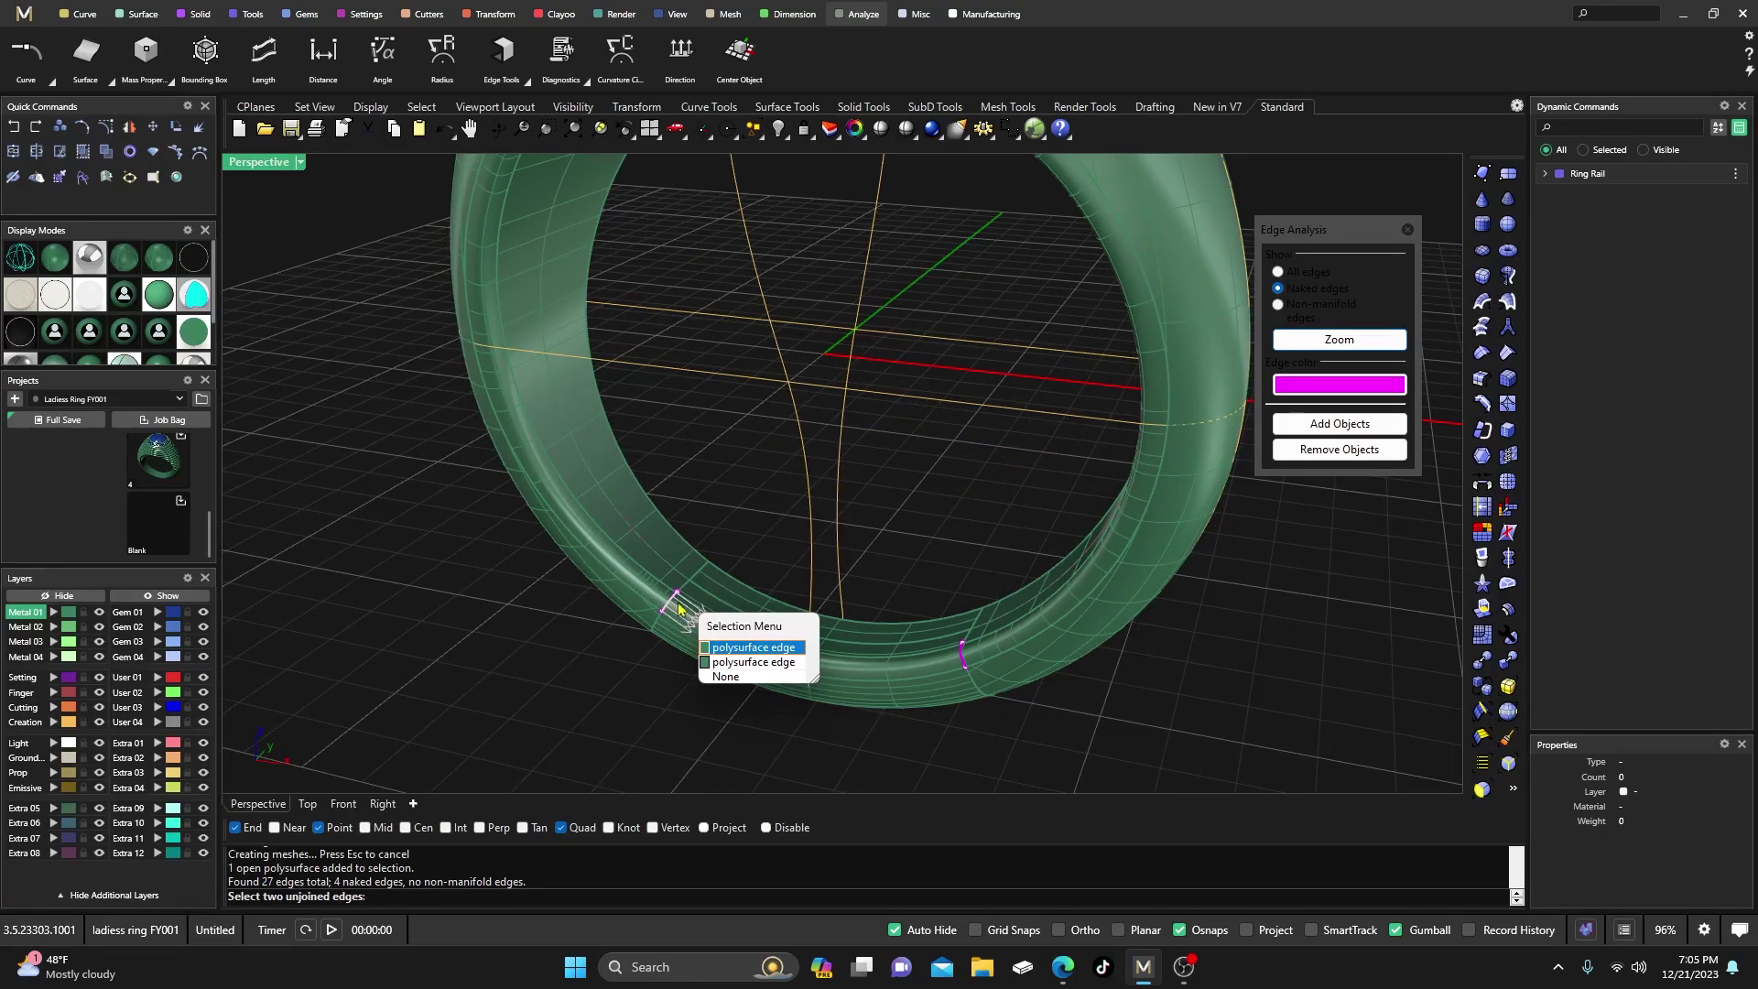
click(710, 650)
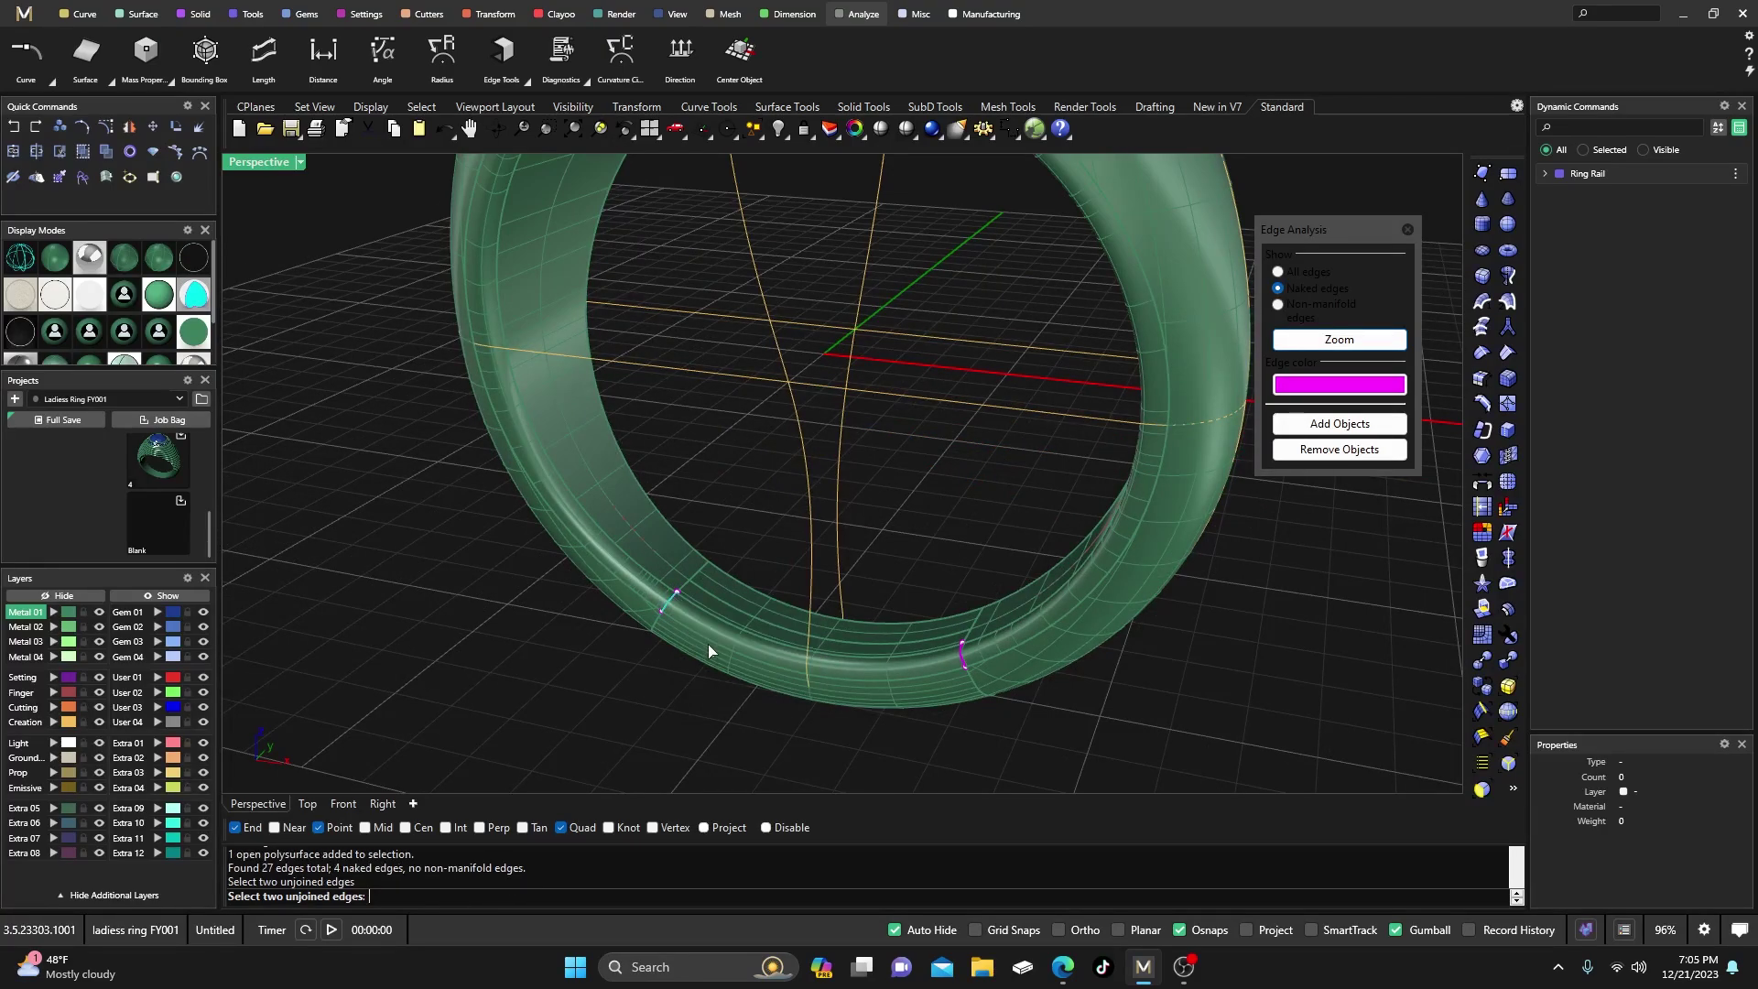
click(669, 601)
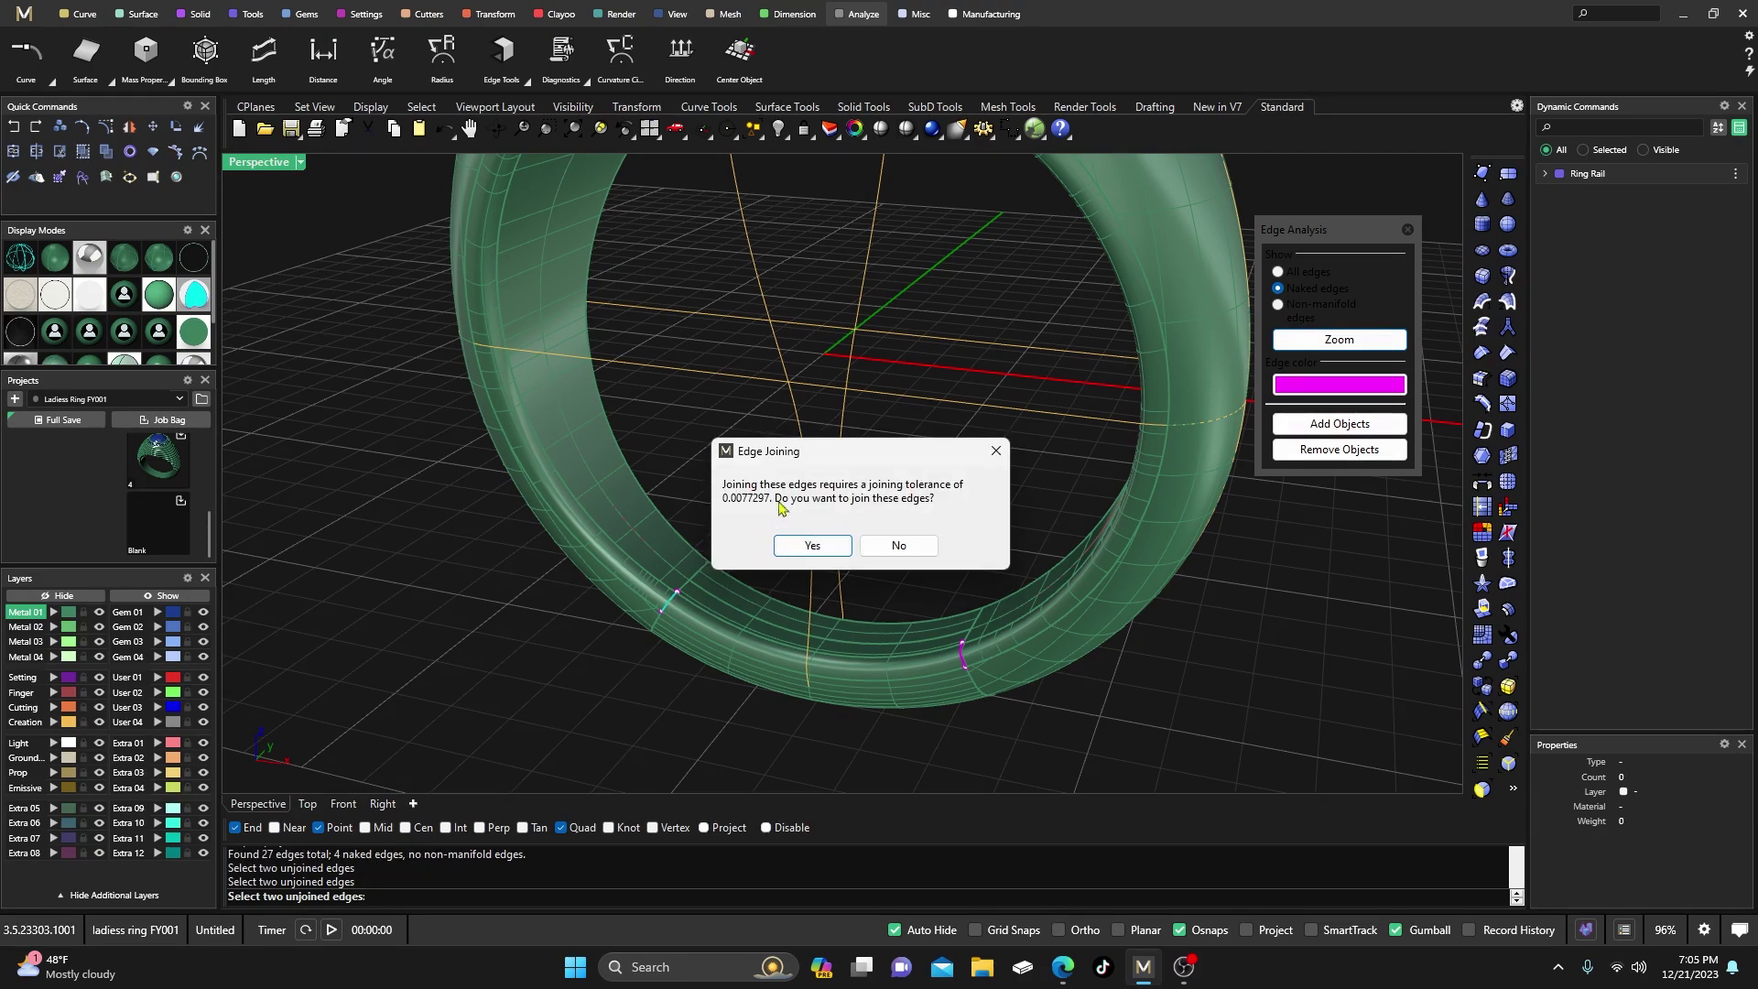
click(806, 546)
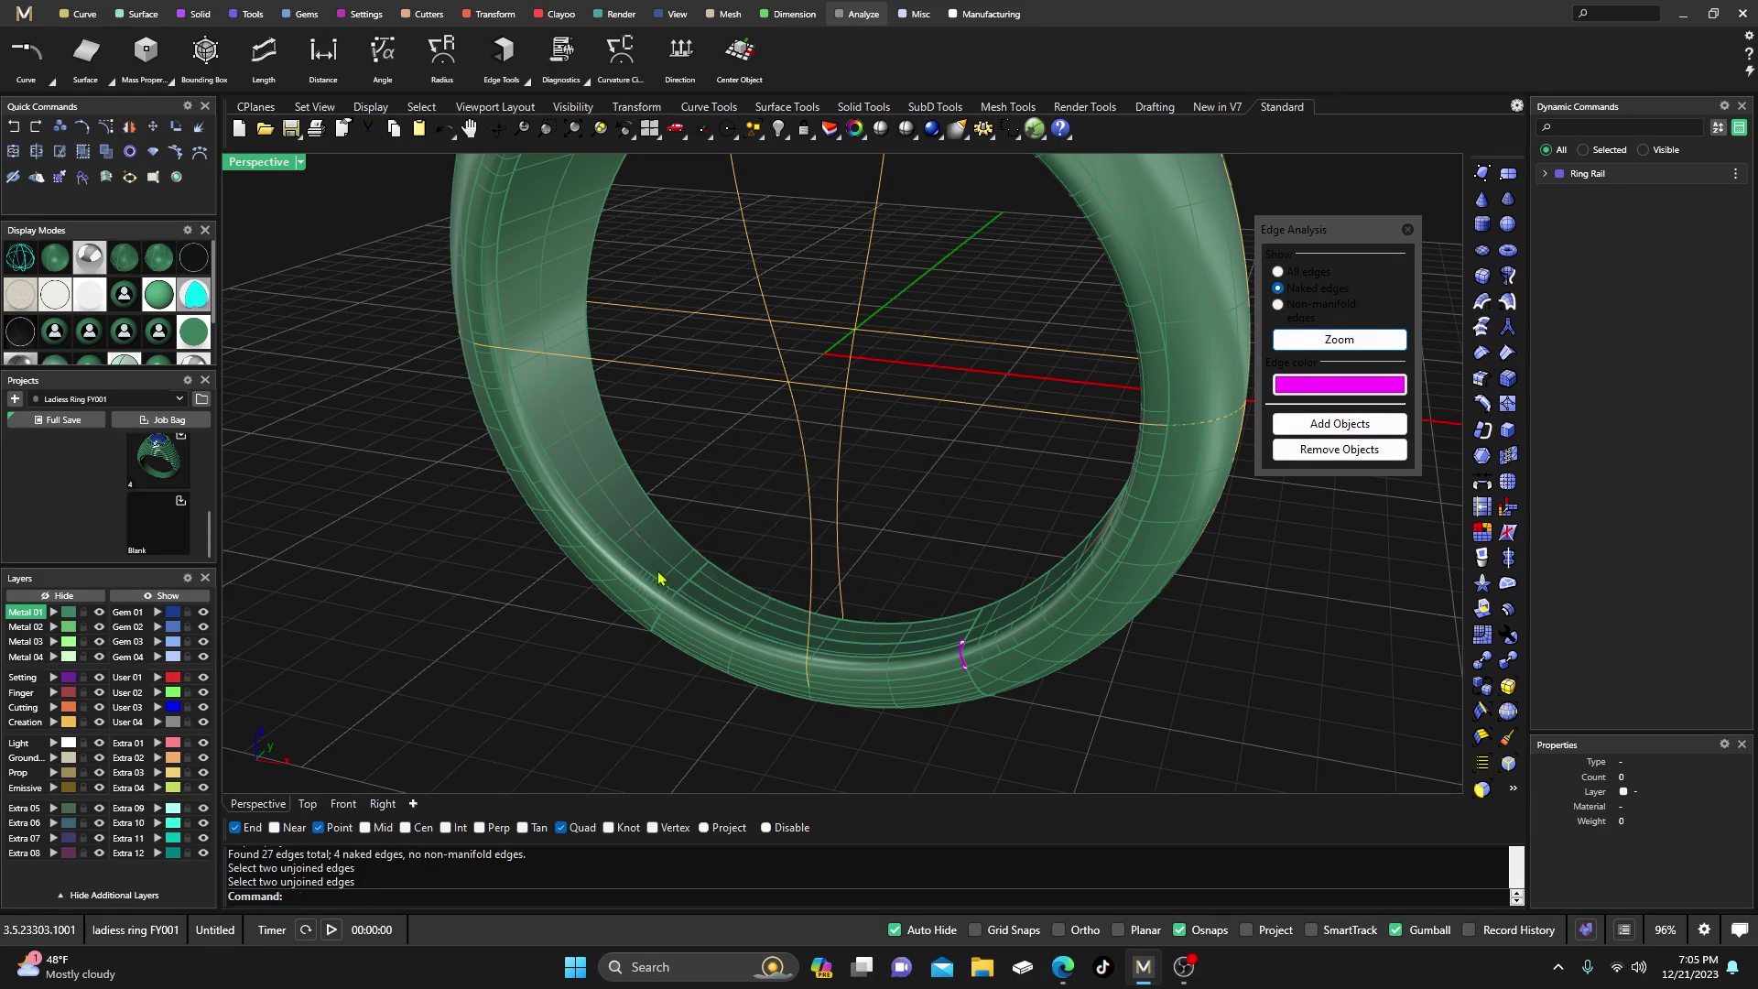
Join the remaining pair of naked edges at the other blend seam on the lower shank, accepting the required joining tolerance
key(Return)
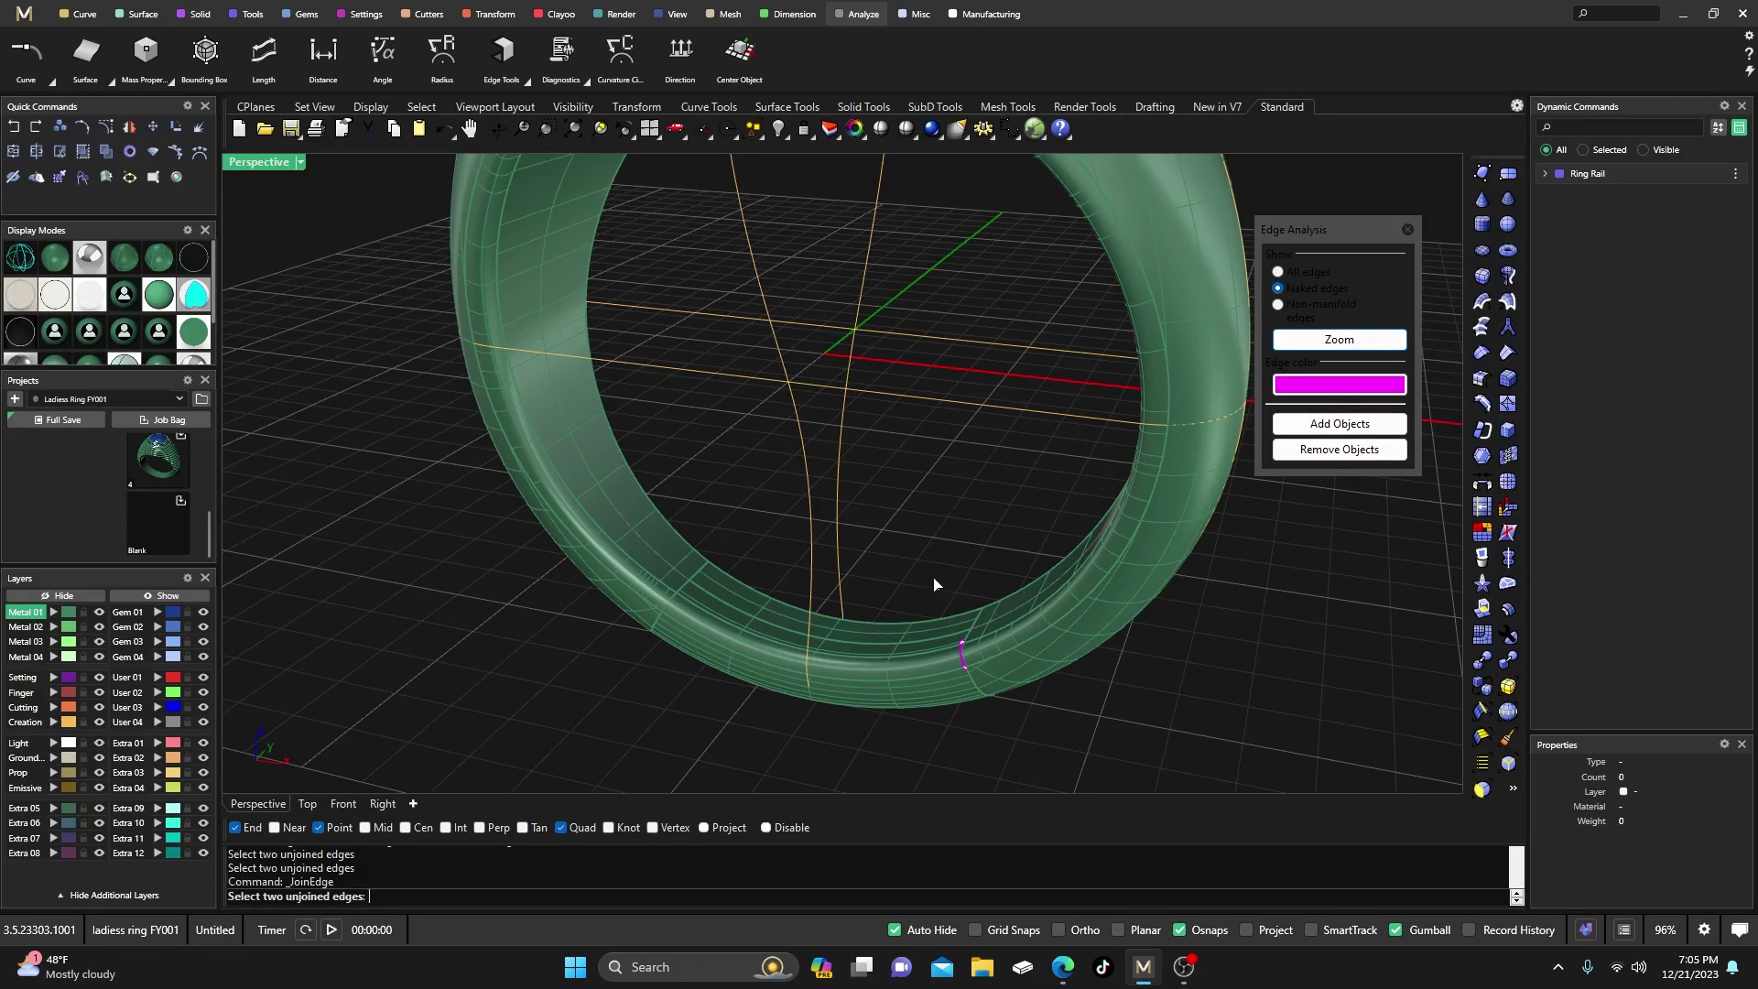
click(960, 654)
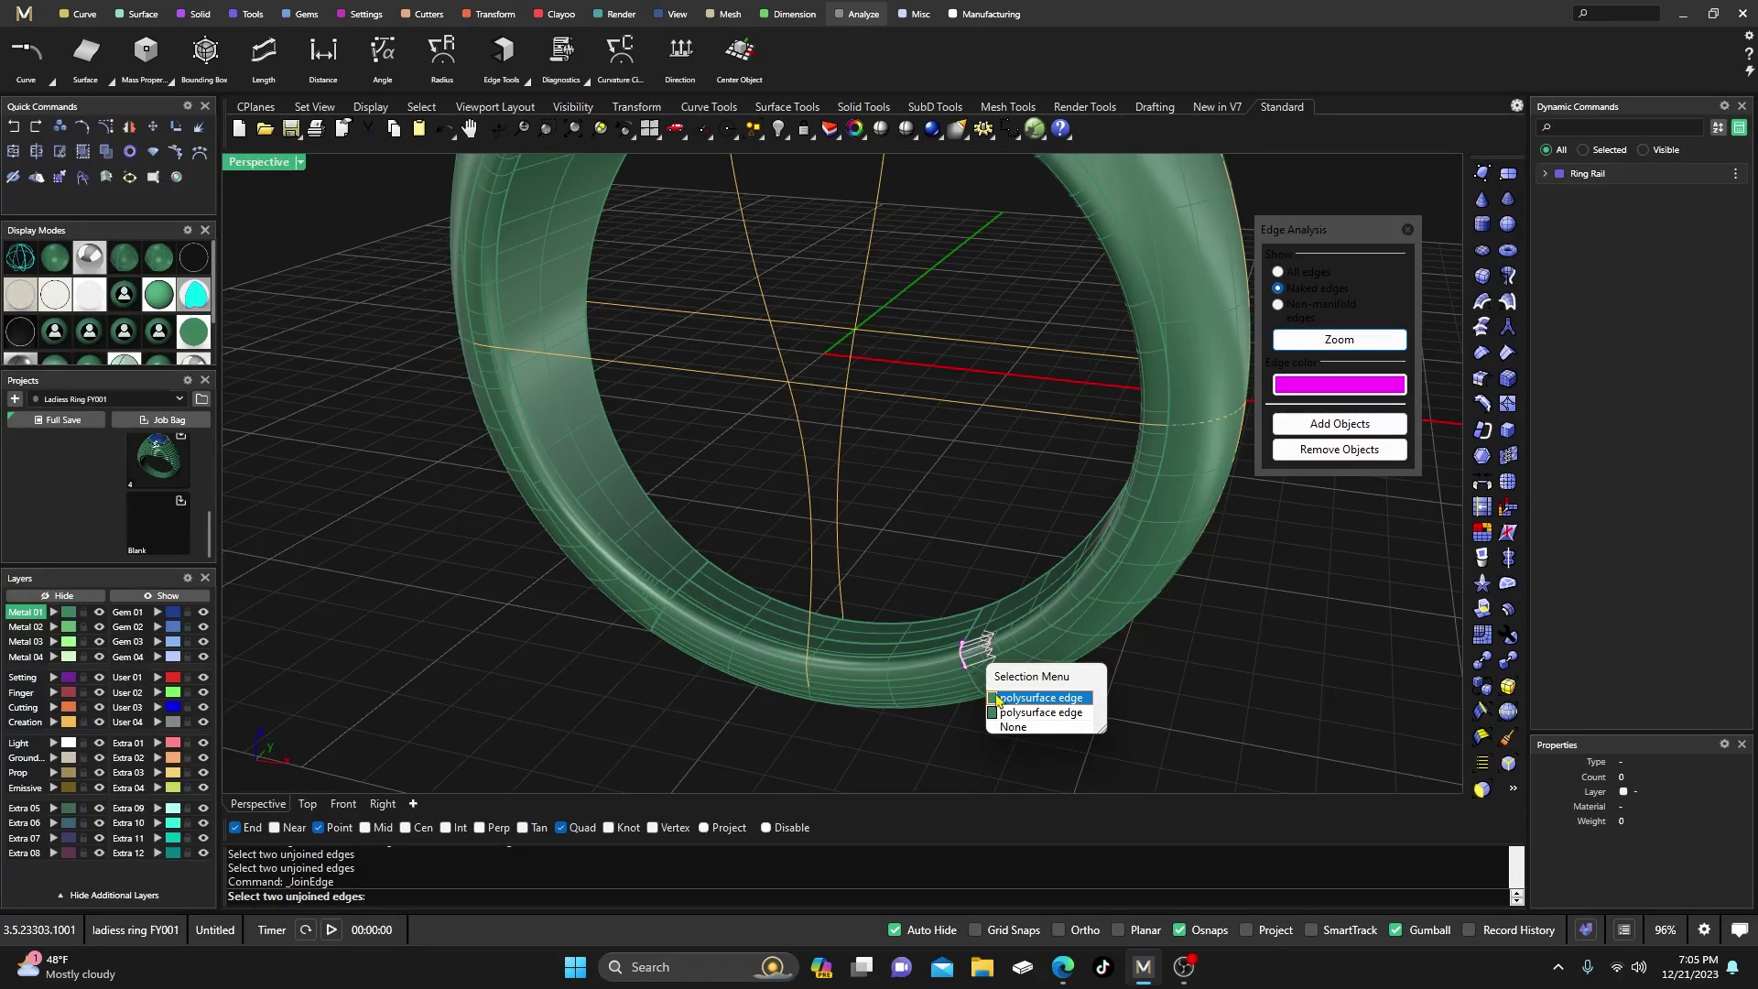
click(967, 669)
click(961, 656)
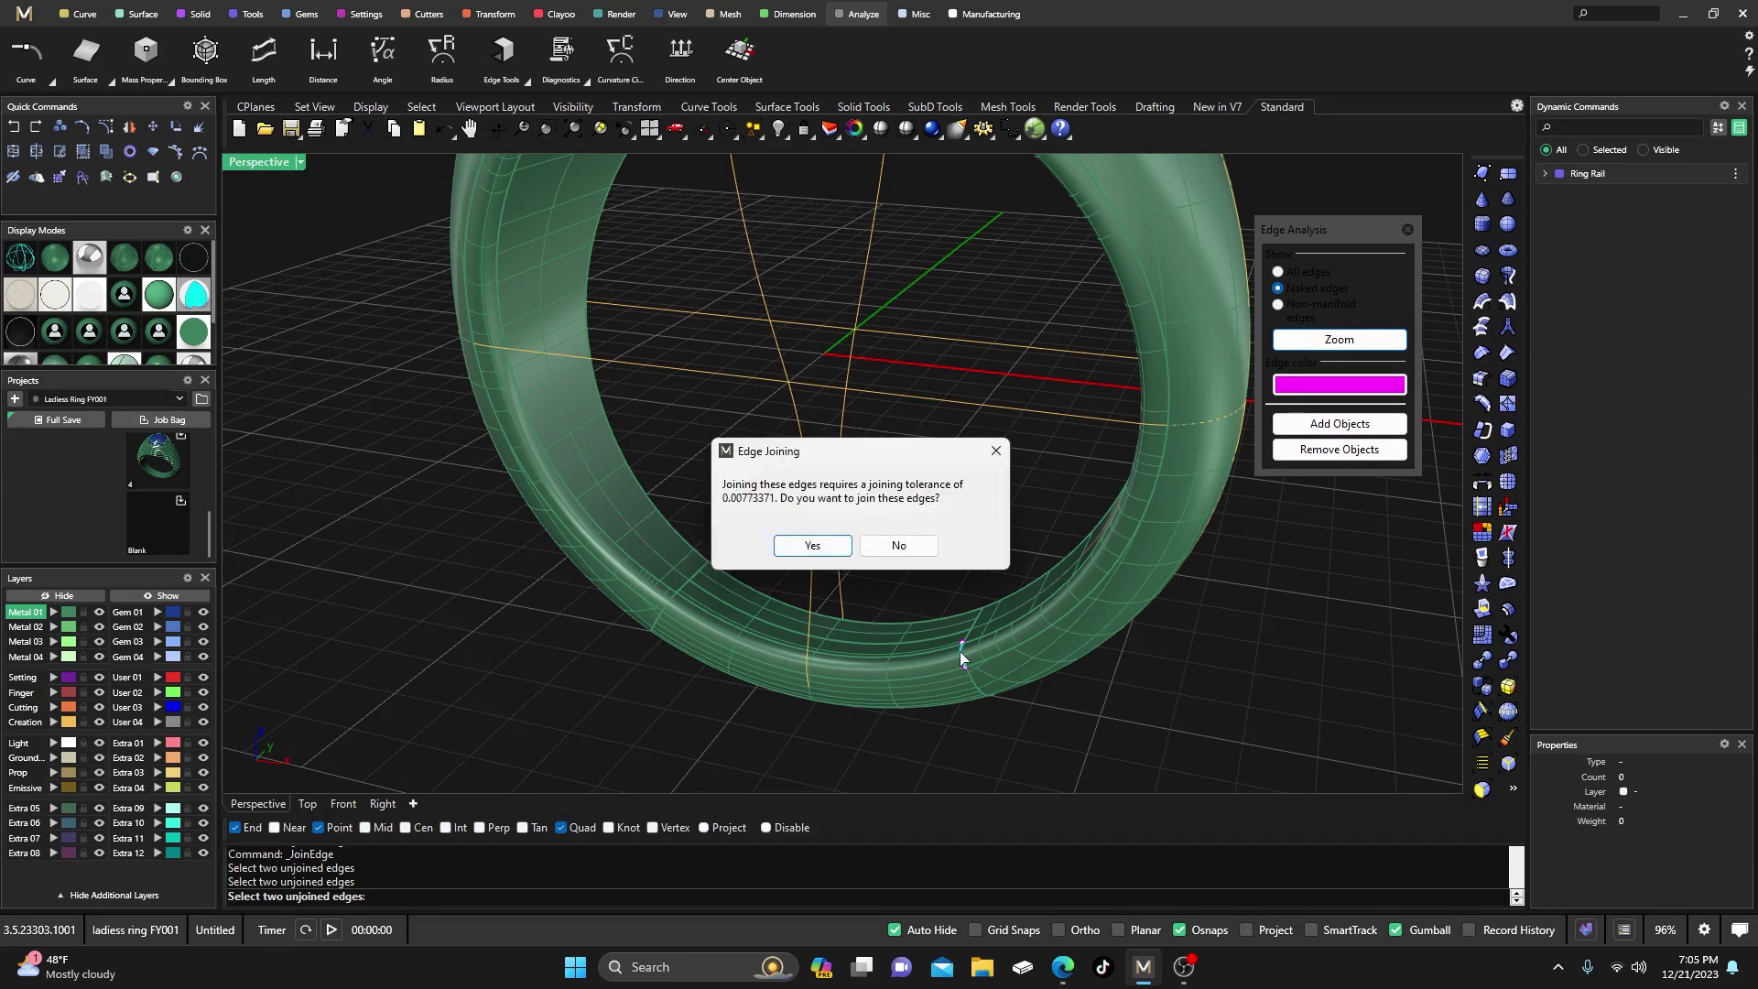
click(805, 546)
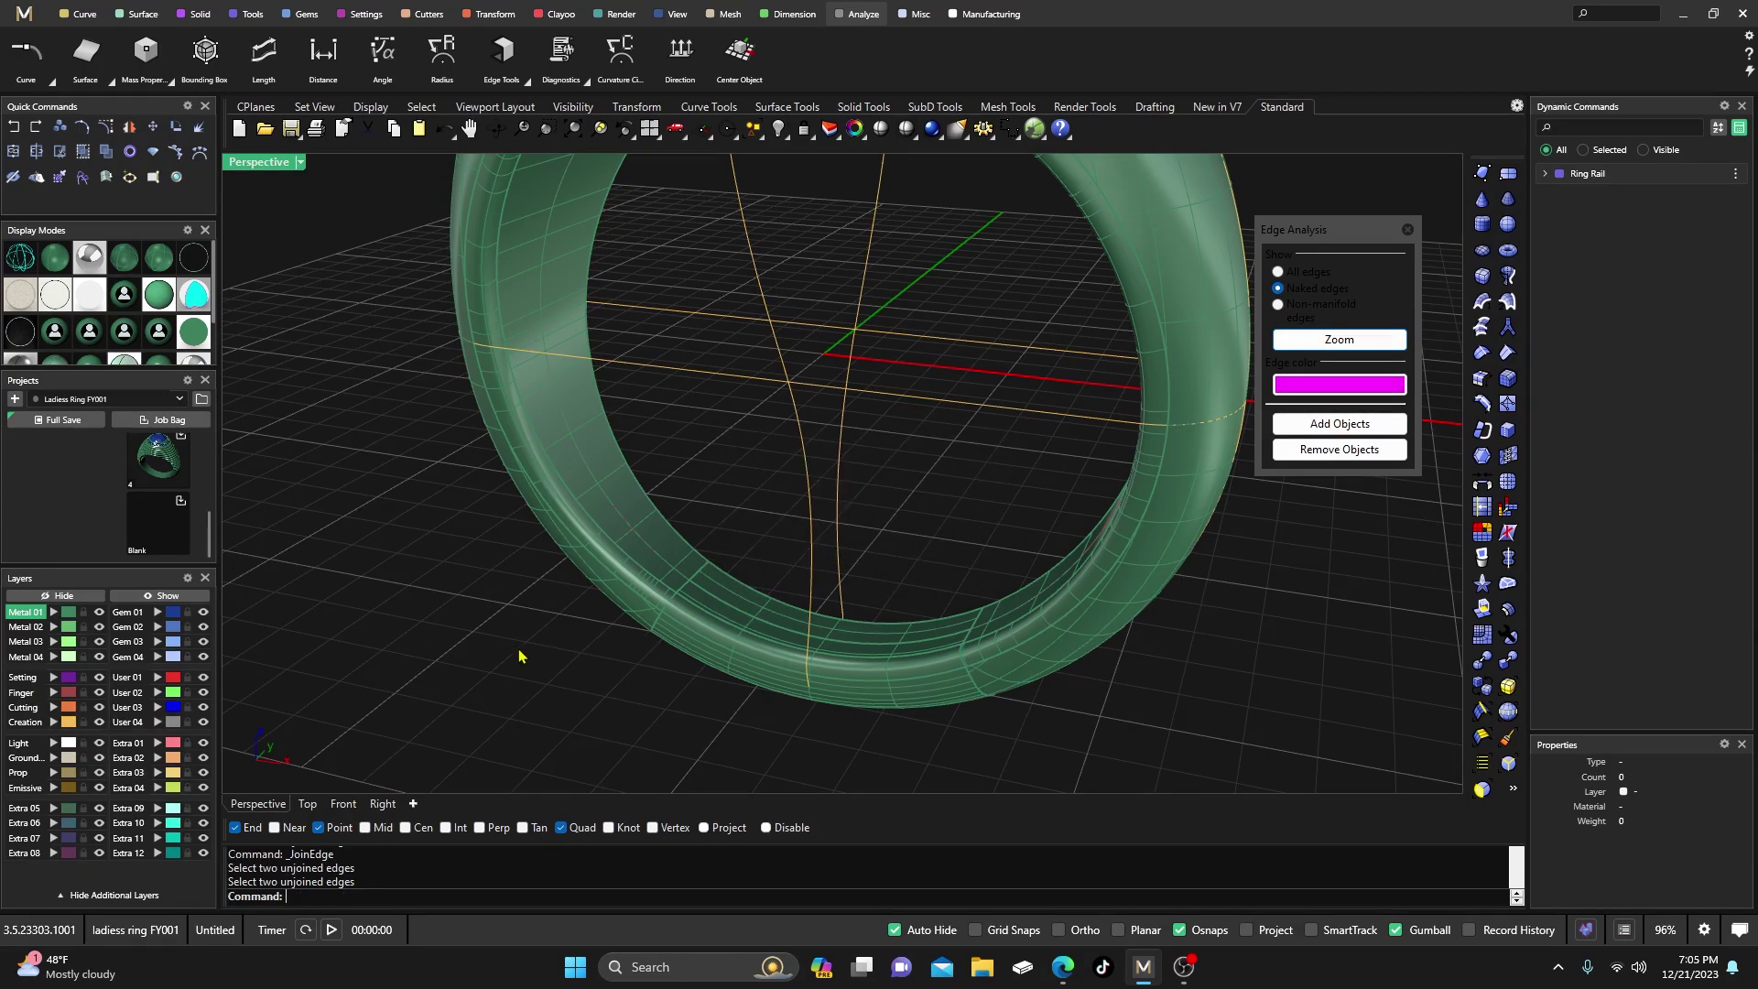
Check the joined ring's object type and examine its blended finger-hole edge from several angles, closing Edge Analysis
scroll(519, 656, down, 4)
click(544, 494)
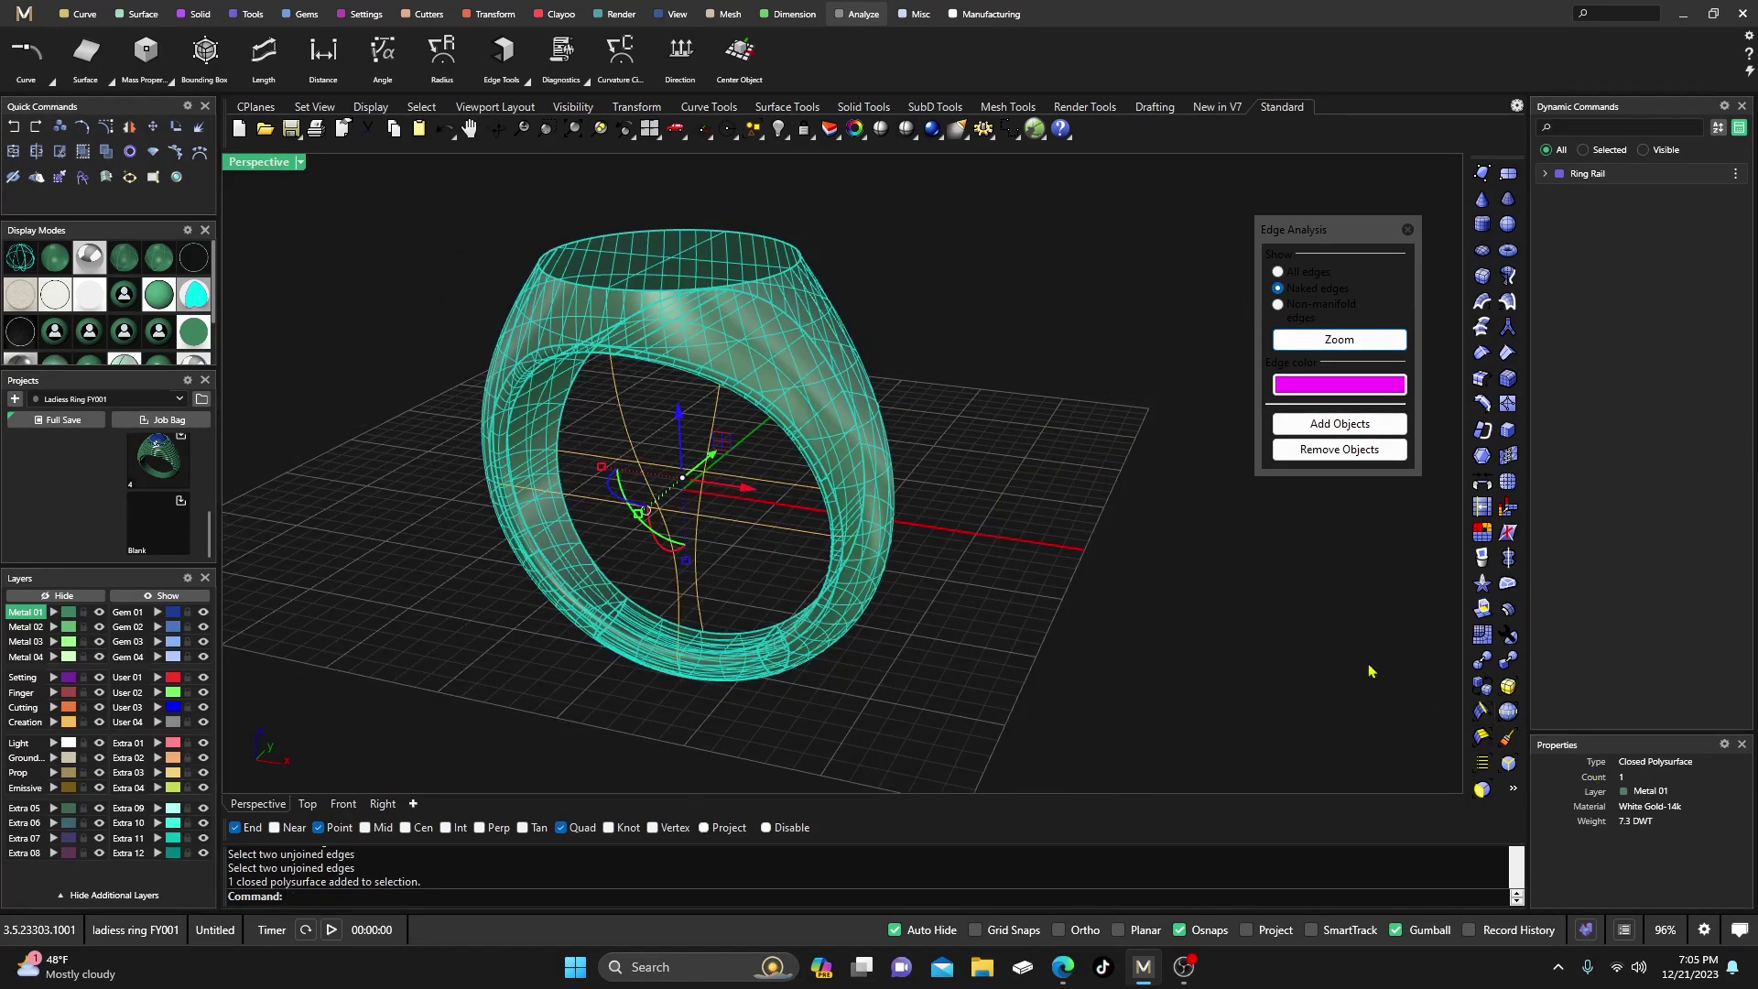
click(1137, 458)
right_drag(1085, 599, 756, 511)
click(842, 375)
key(Return)
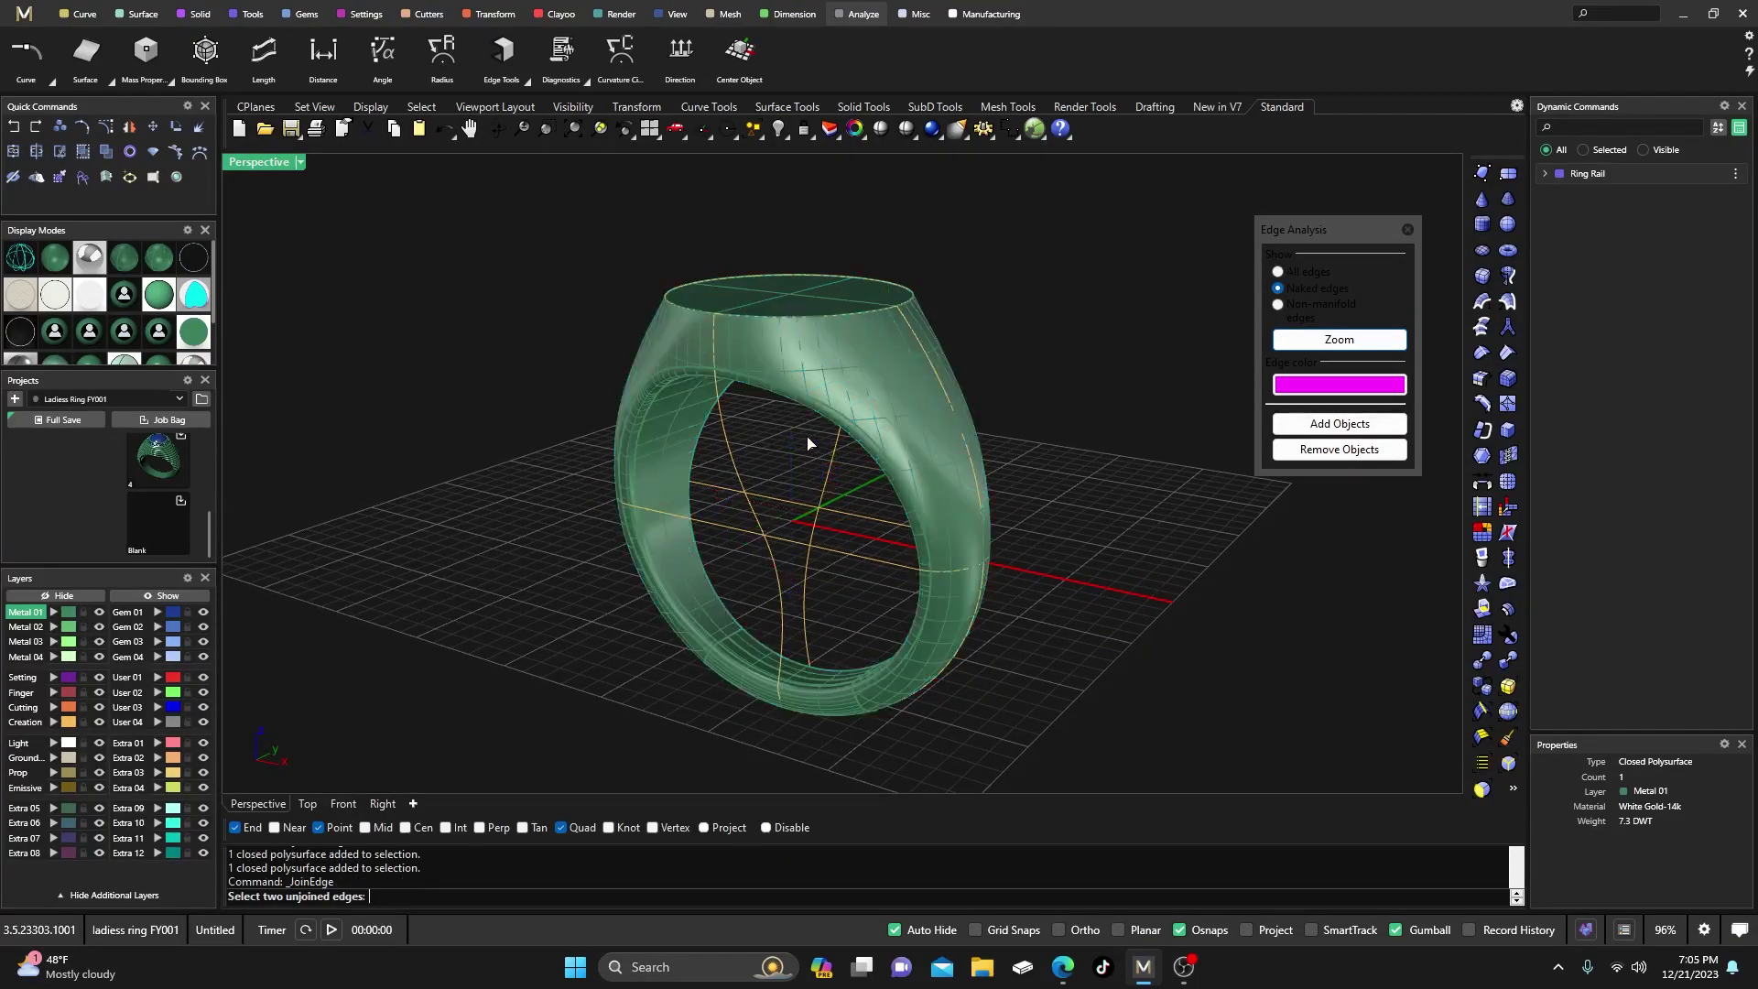
right_drag(801, 443, 767, 411)
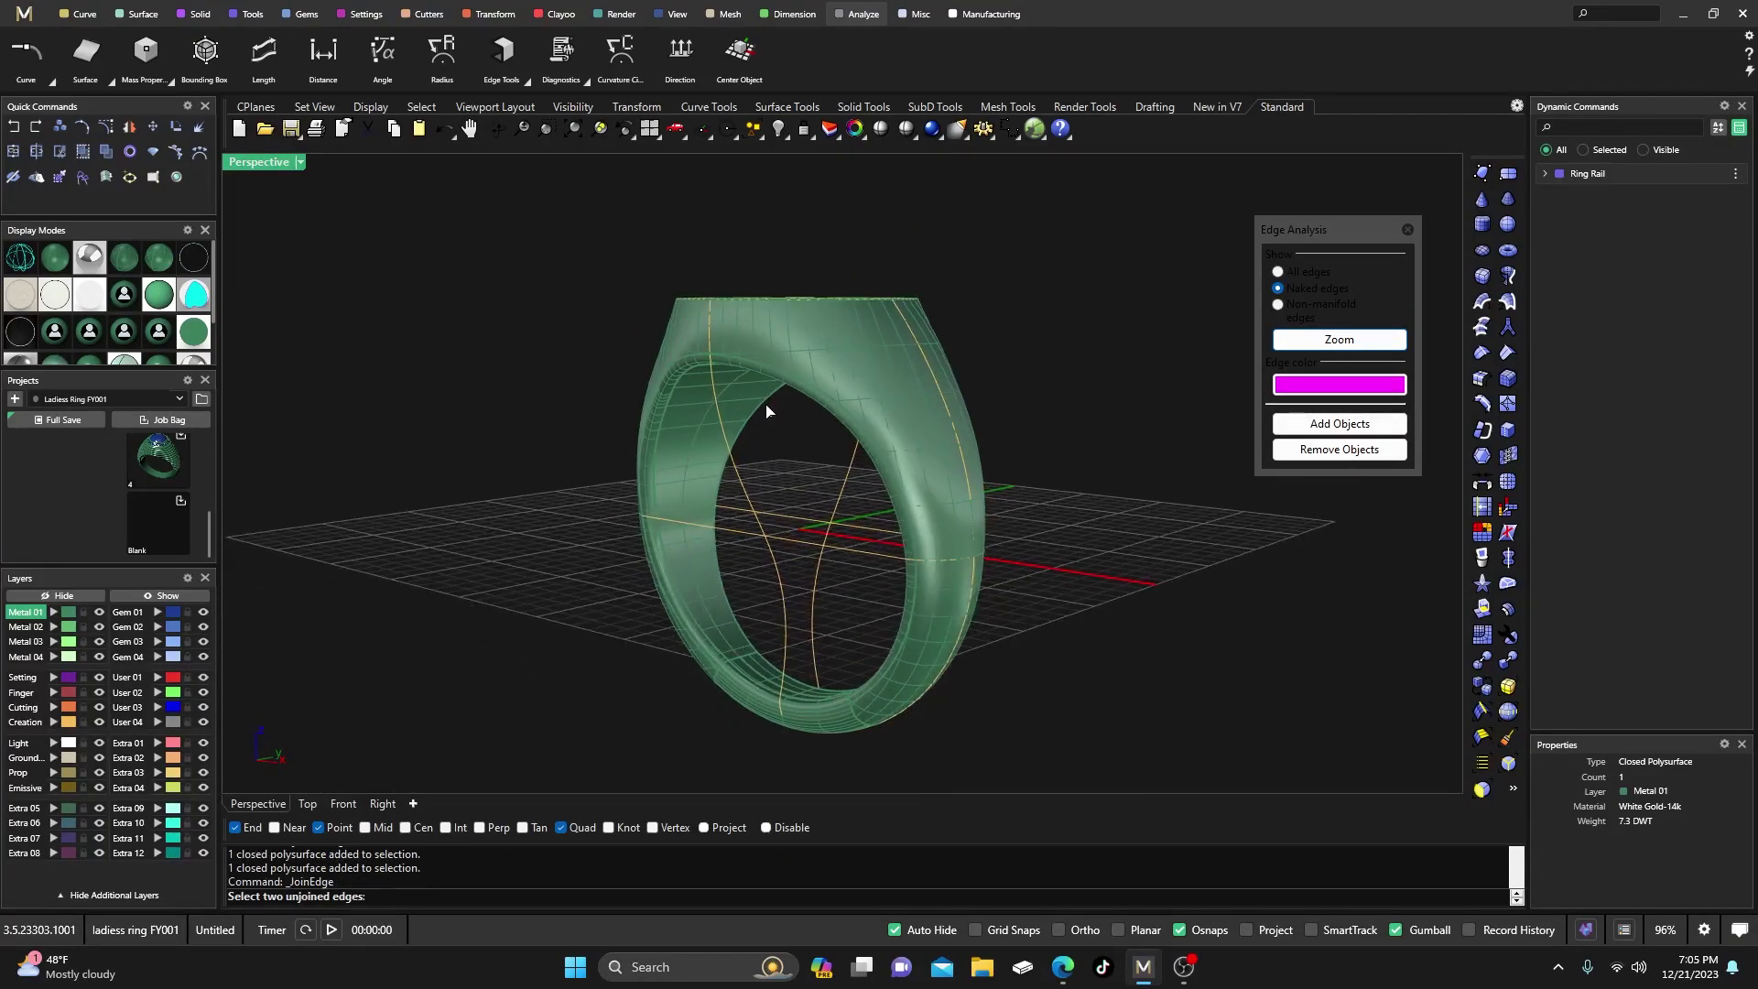
click(1407, 230)
right_drag(890, 465, 909, 524)
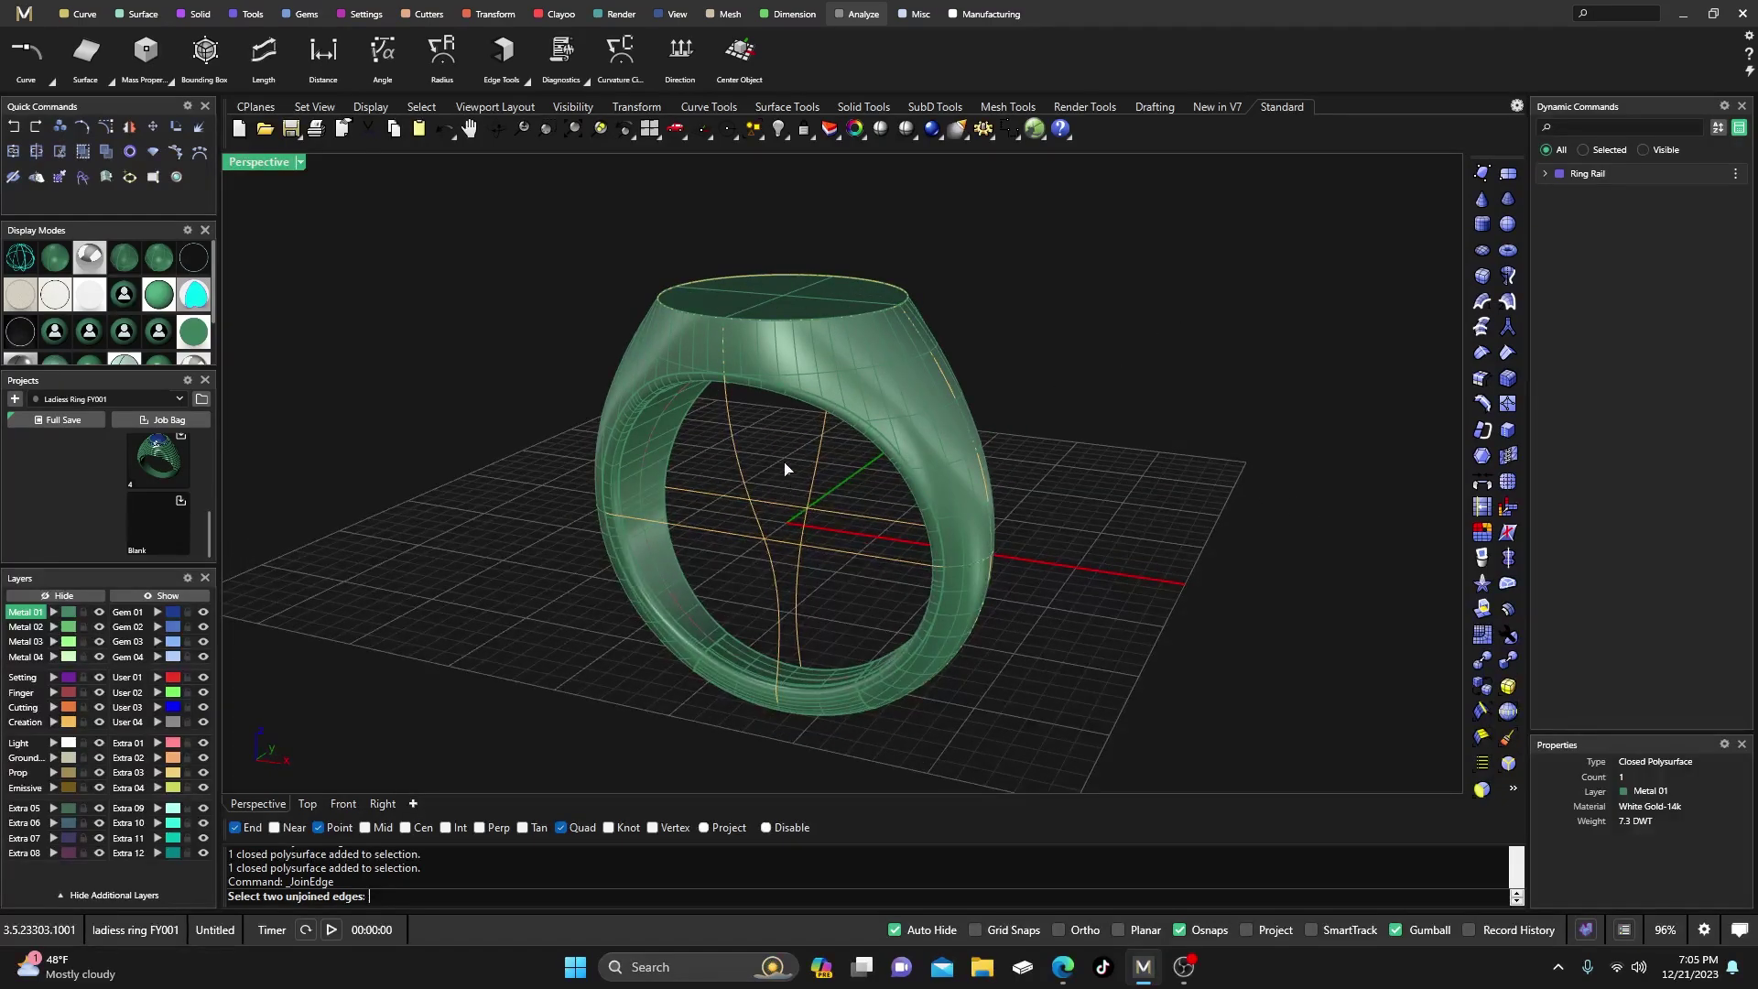
scroll(782, 450, up, 2)
right_drag(802, 515, 769, 478)
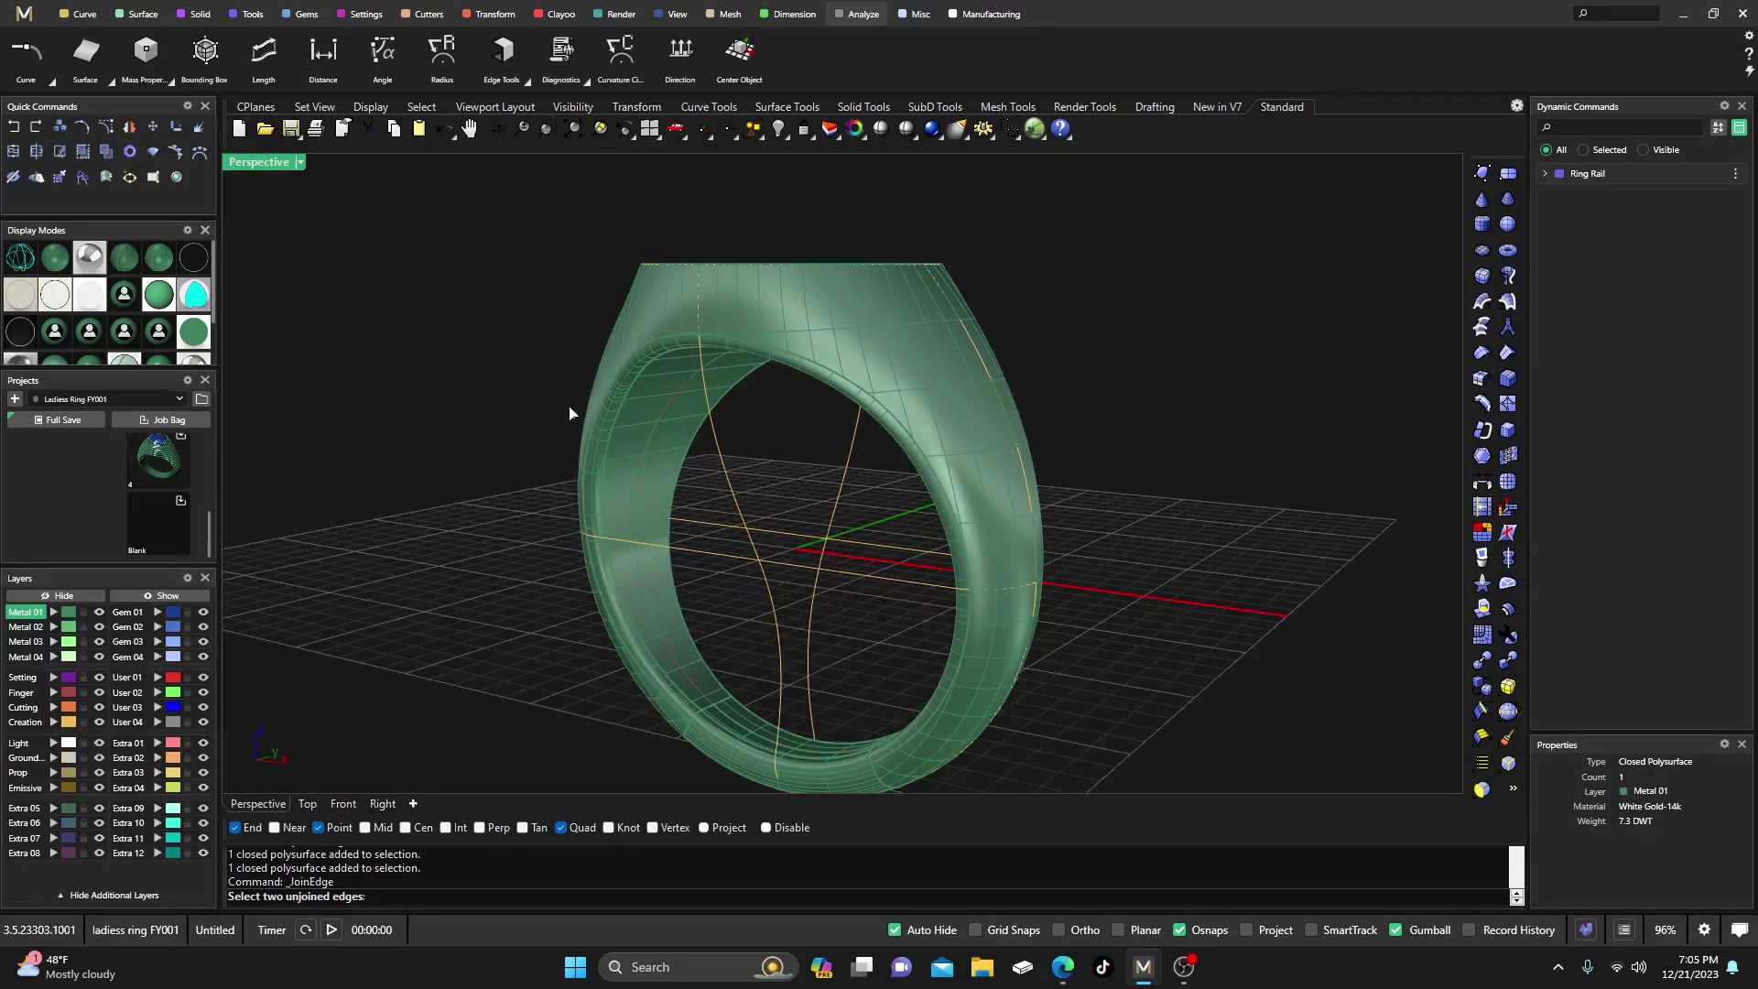
Abort the pending edge join, undo both edge joins and the blend, keep the original signet ring, and close Edge Analysis
click(13, 133)
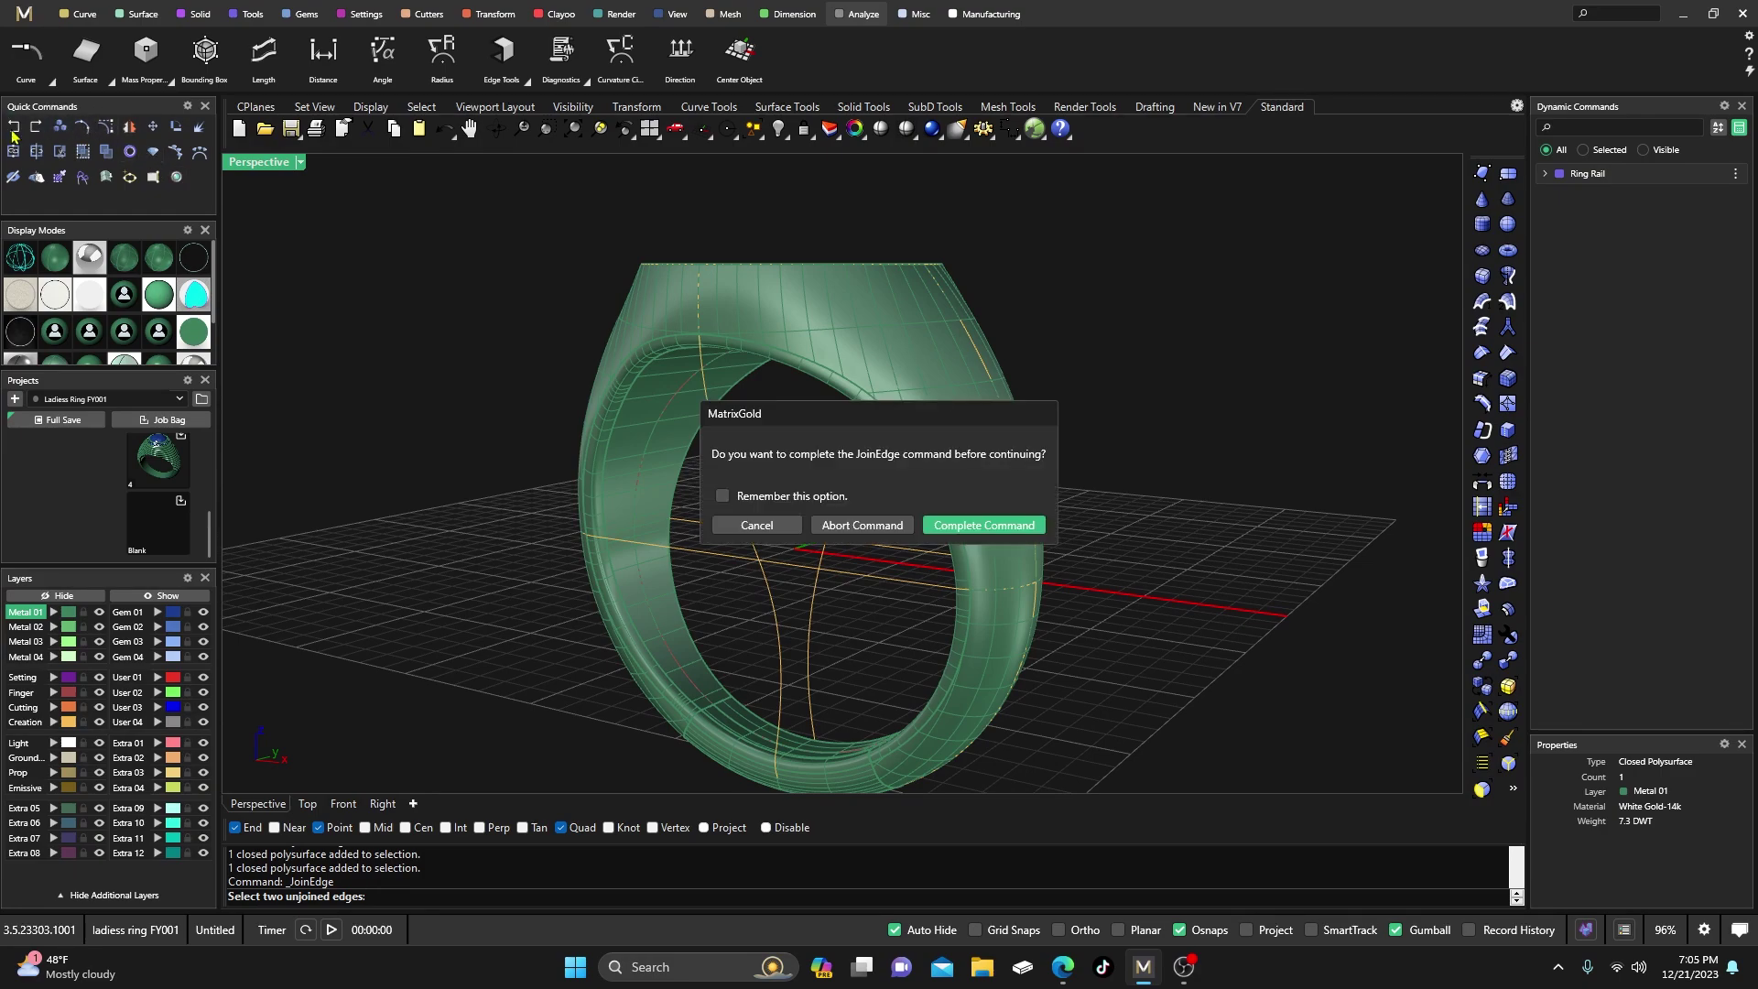
click(862, 524)
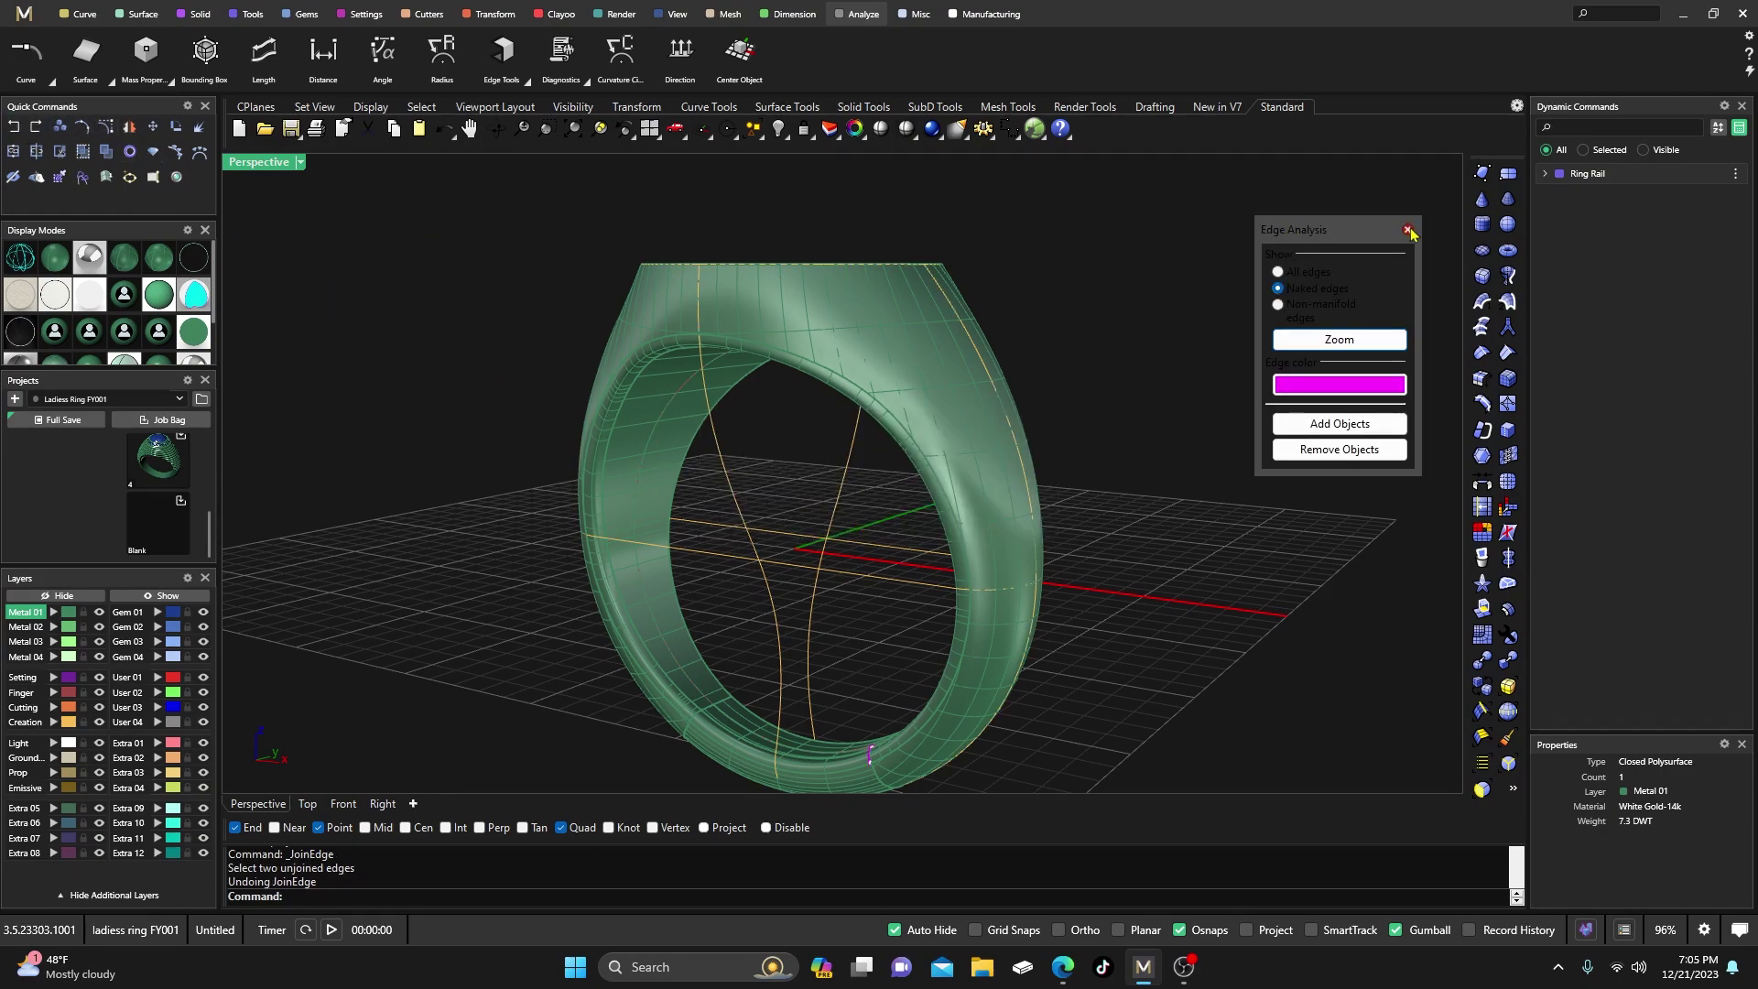
click(1408, 229)
click(16, 131)
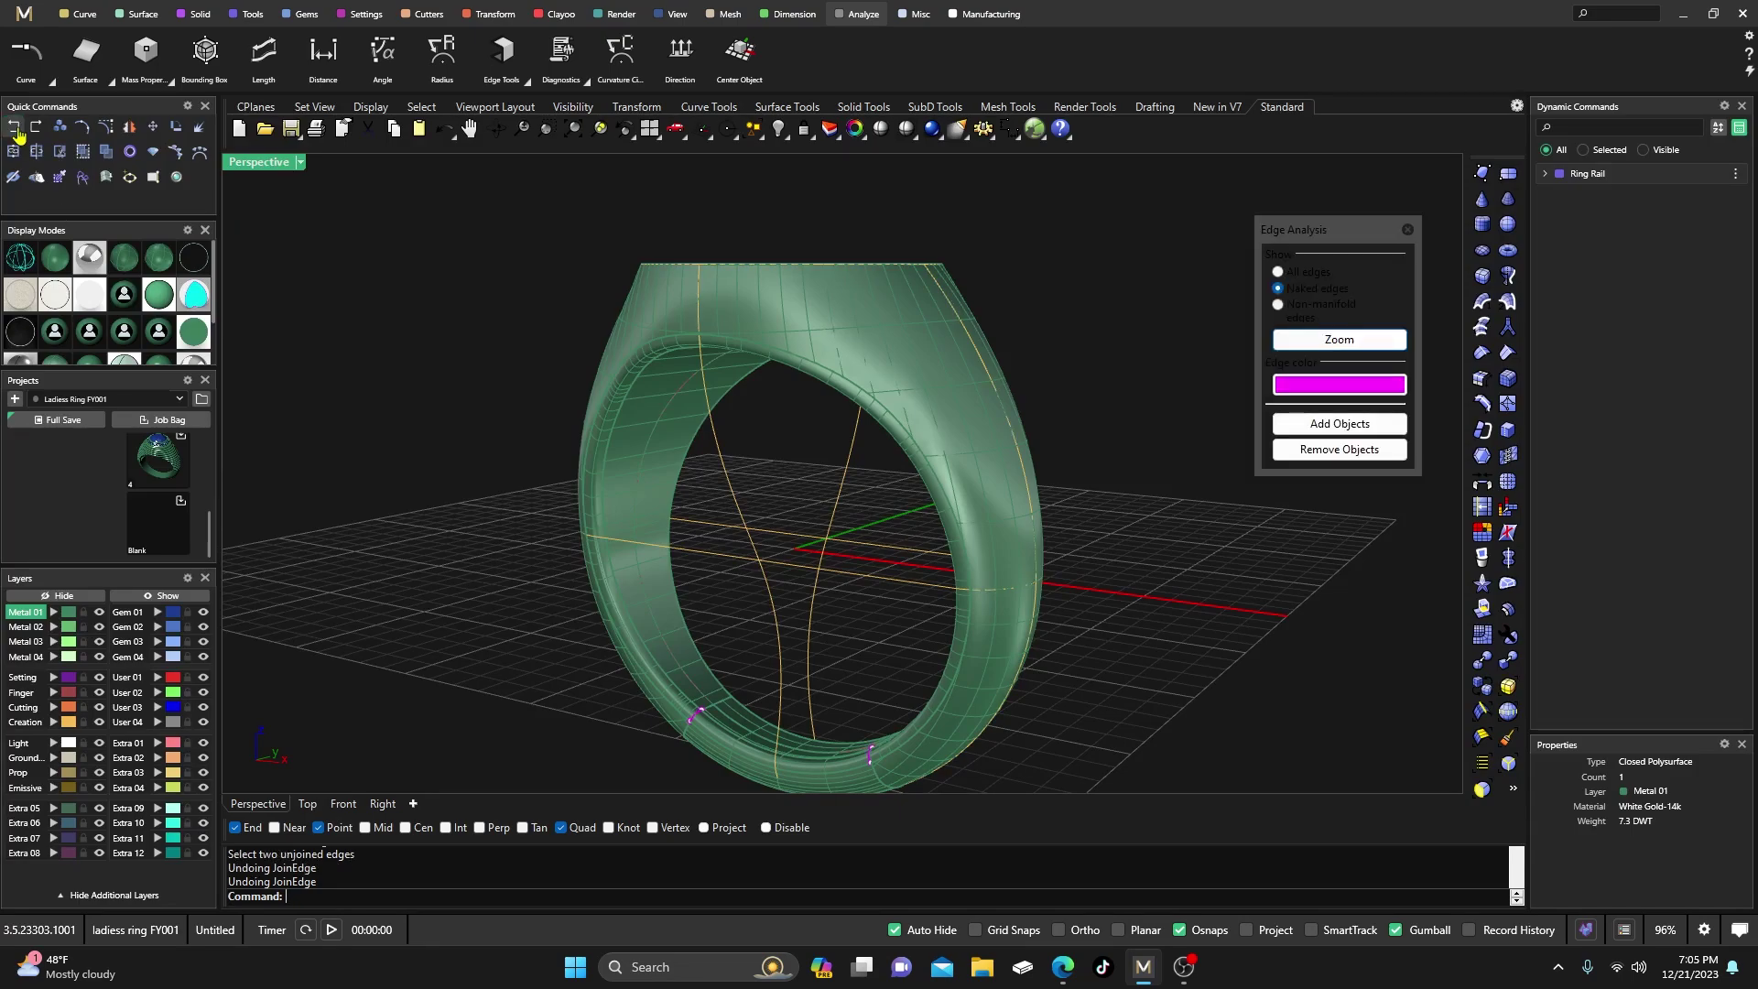
click(16, 131)
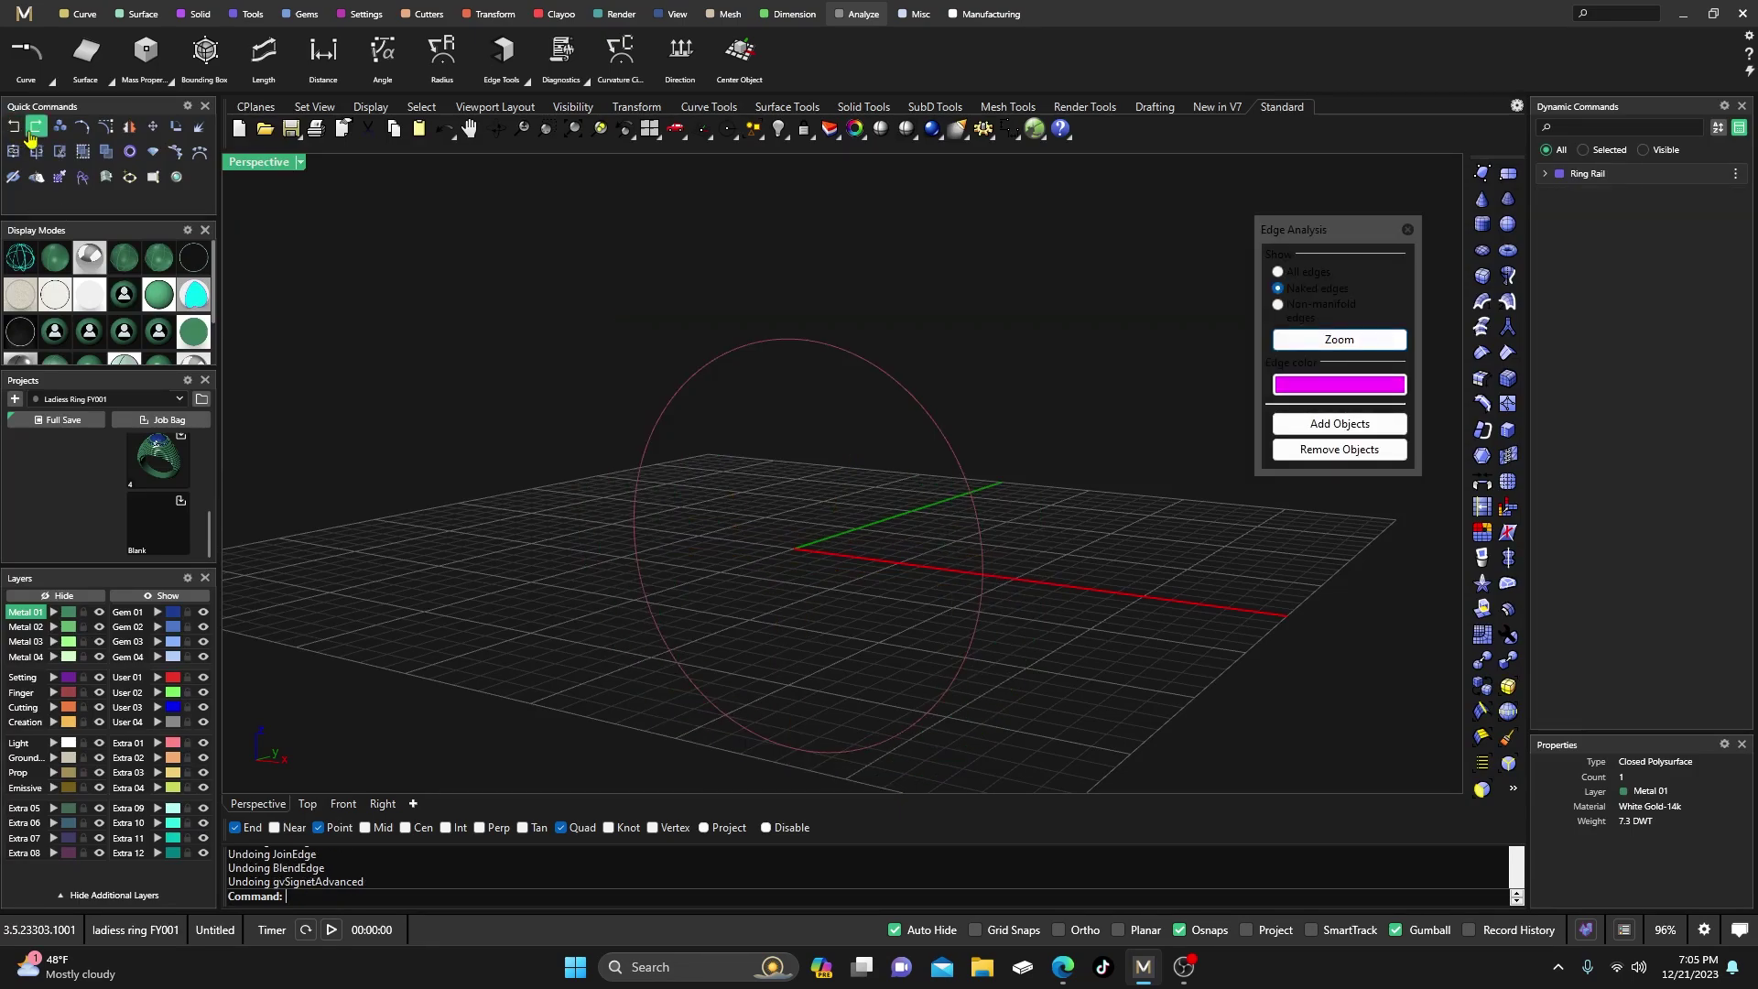
click(35, 126)
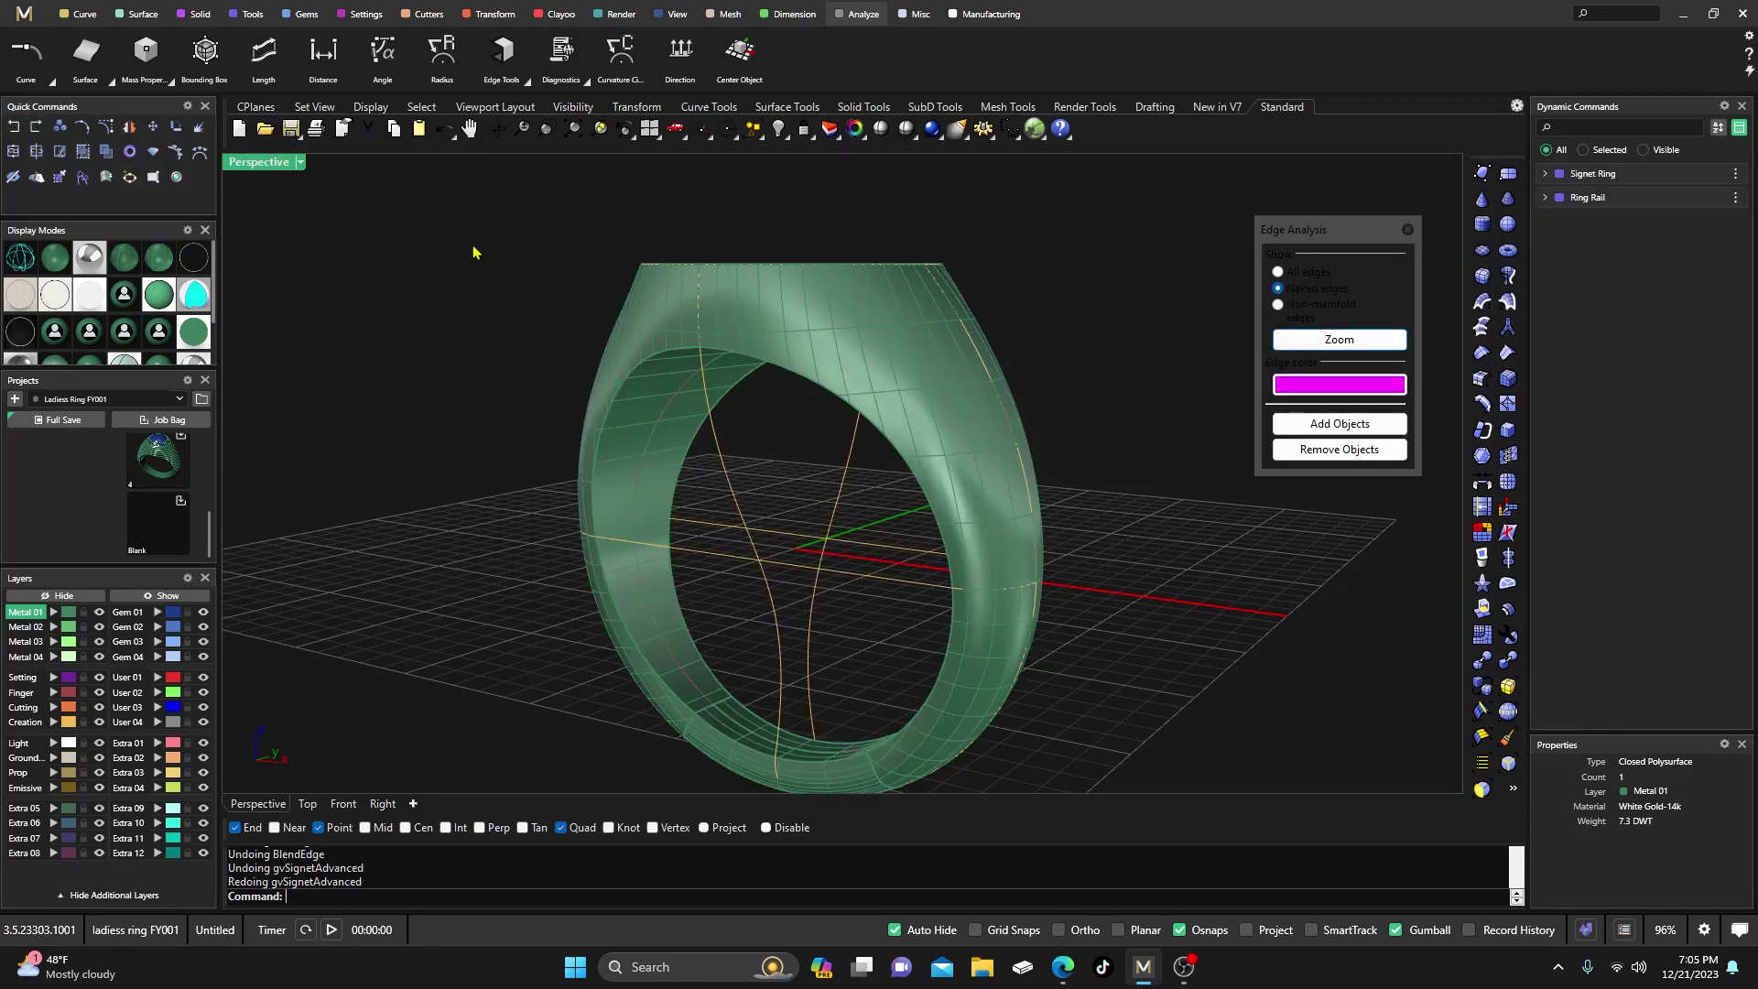
click(1407, 229)
Inspect the signet ring's geometry description with the What command, and deselect the ring after closing the description
right_drag(603, 303, 659, 367)
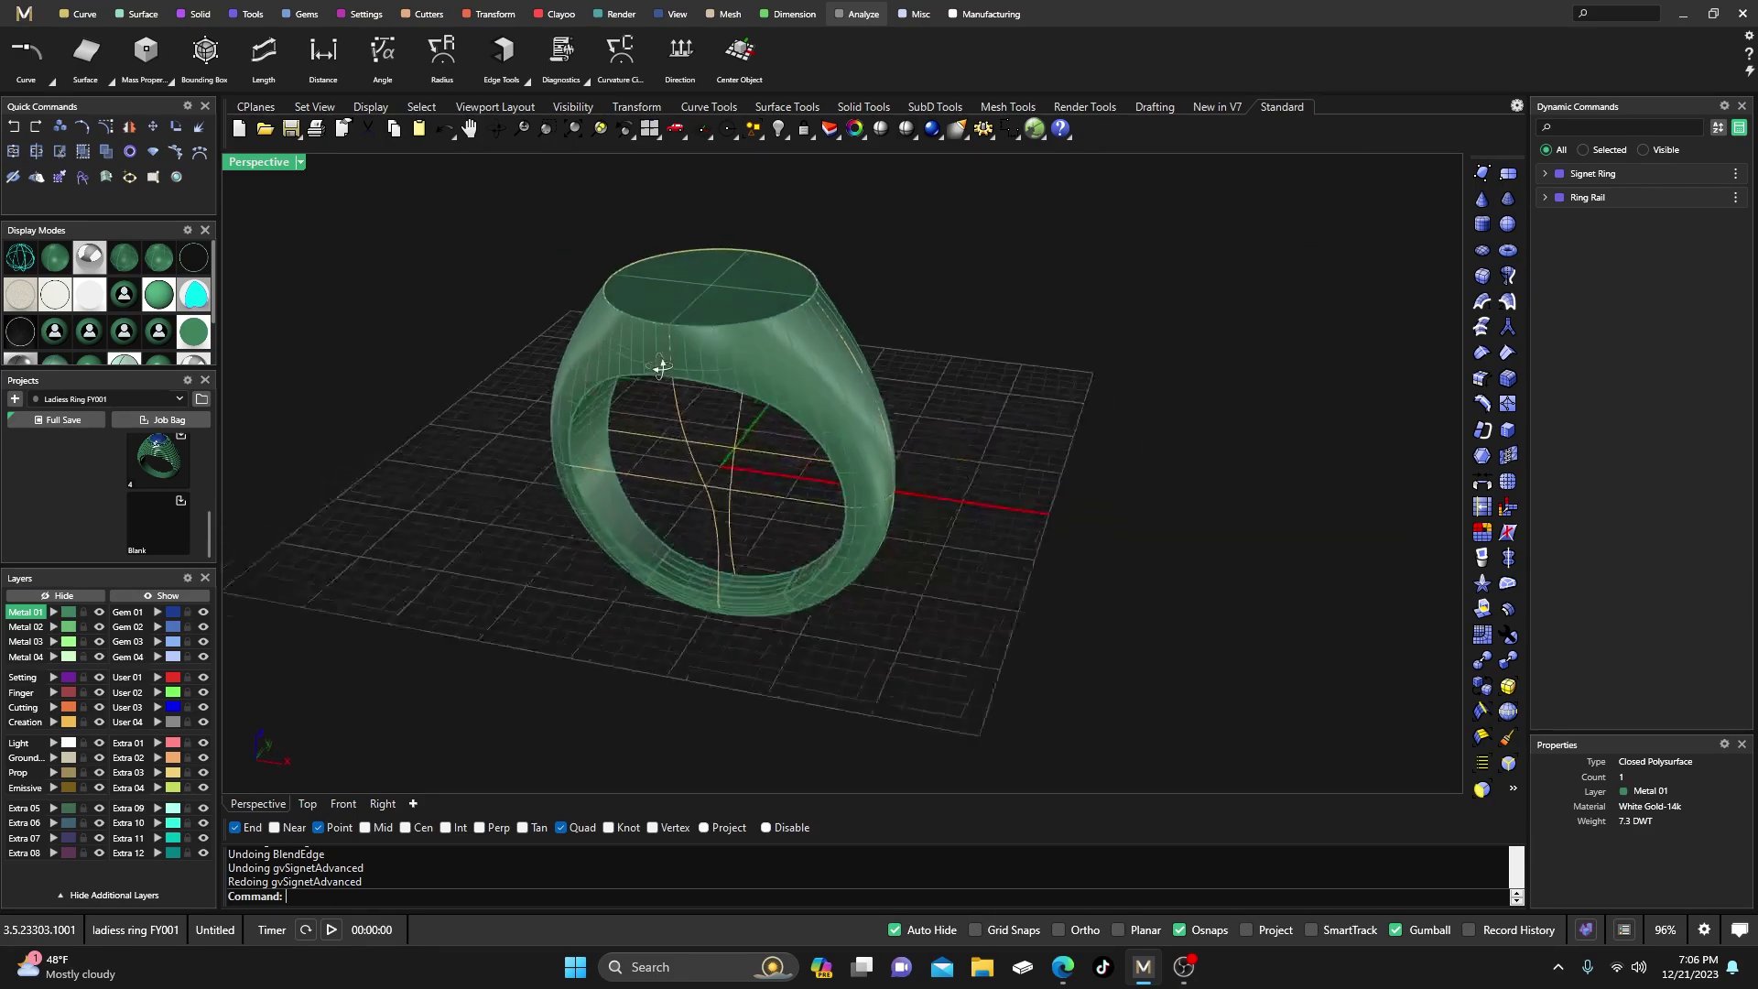
scroll(711, 517, up, 3)
click(511, 512)
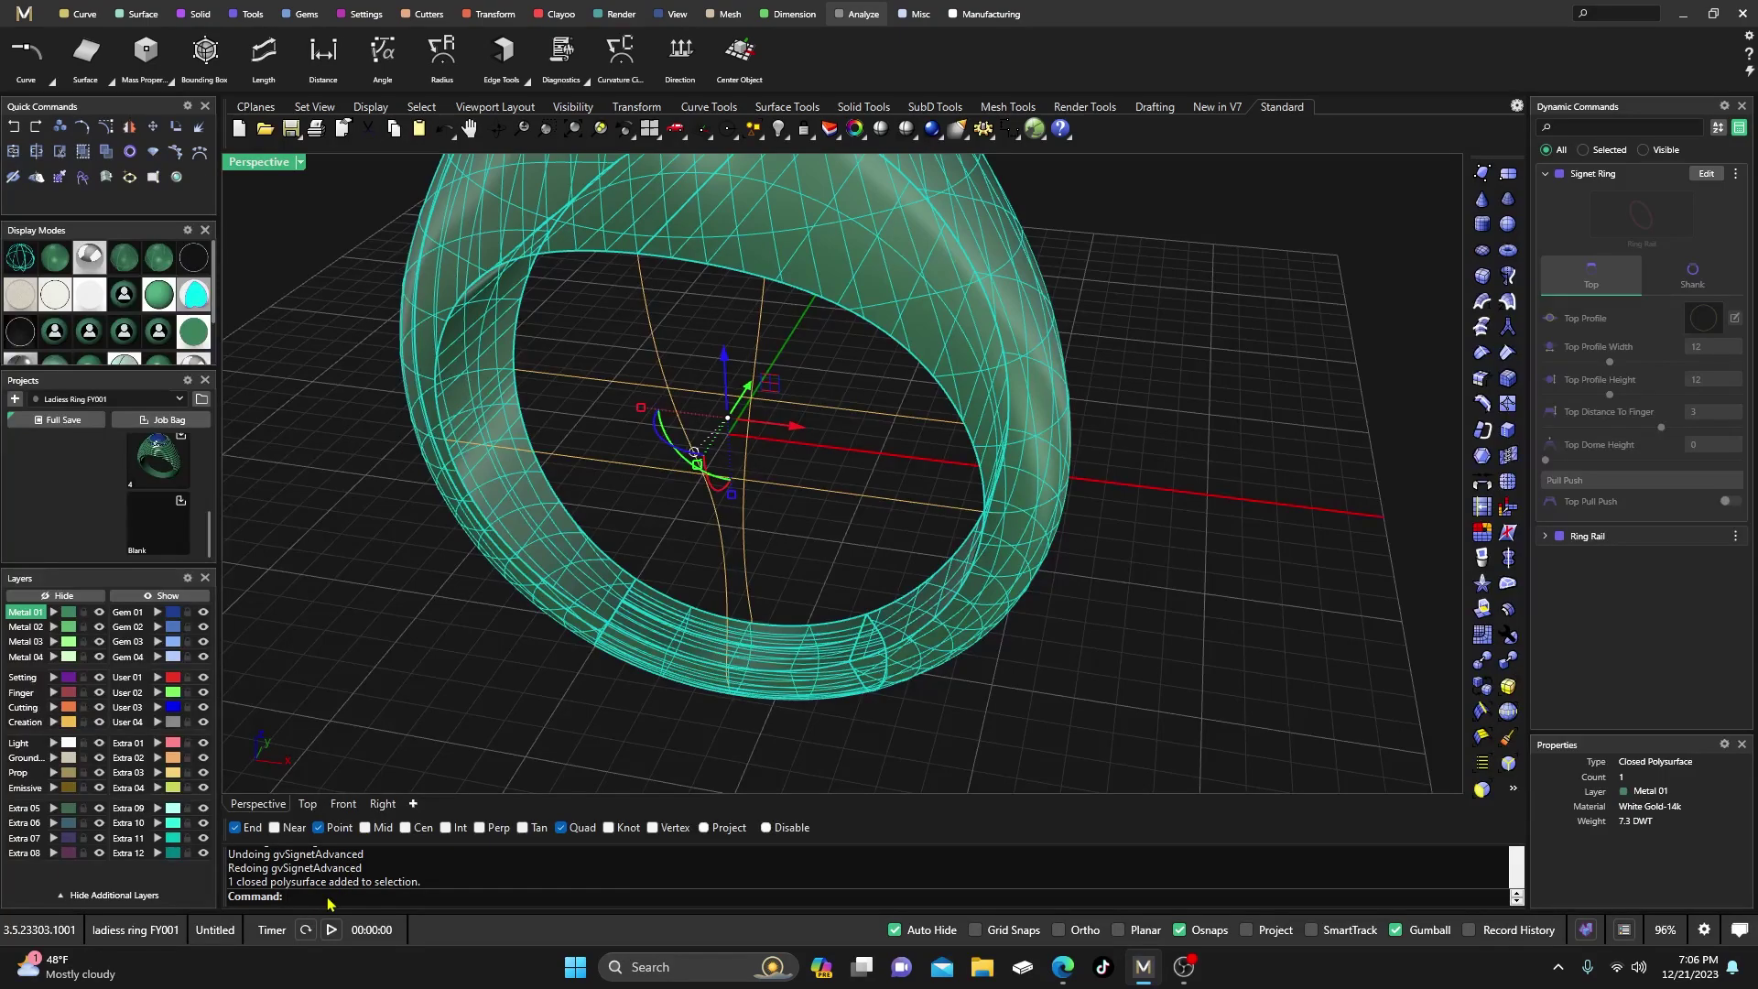
text(hat)
key(Return)
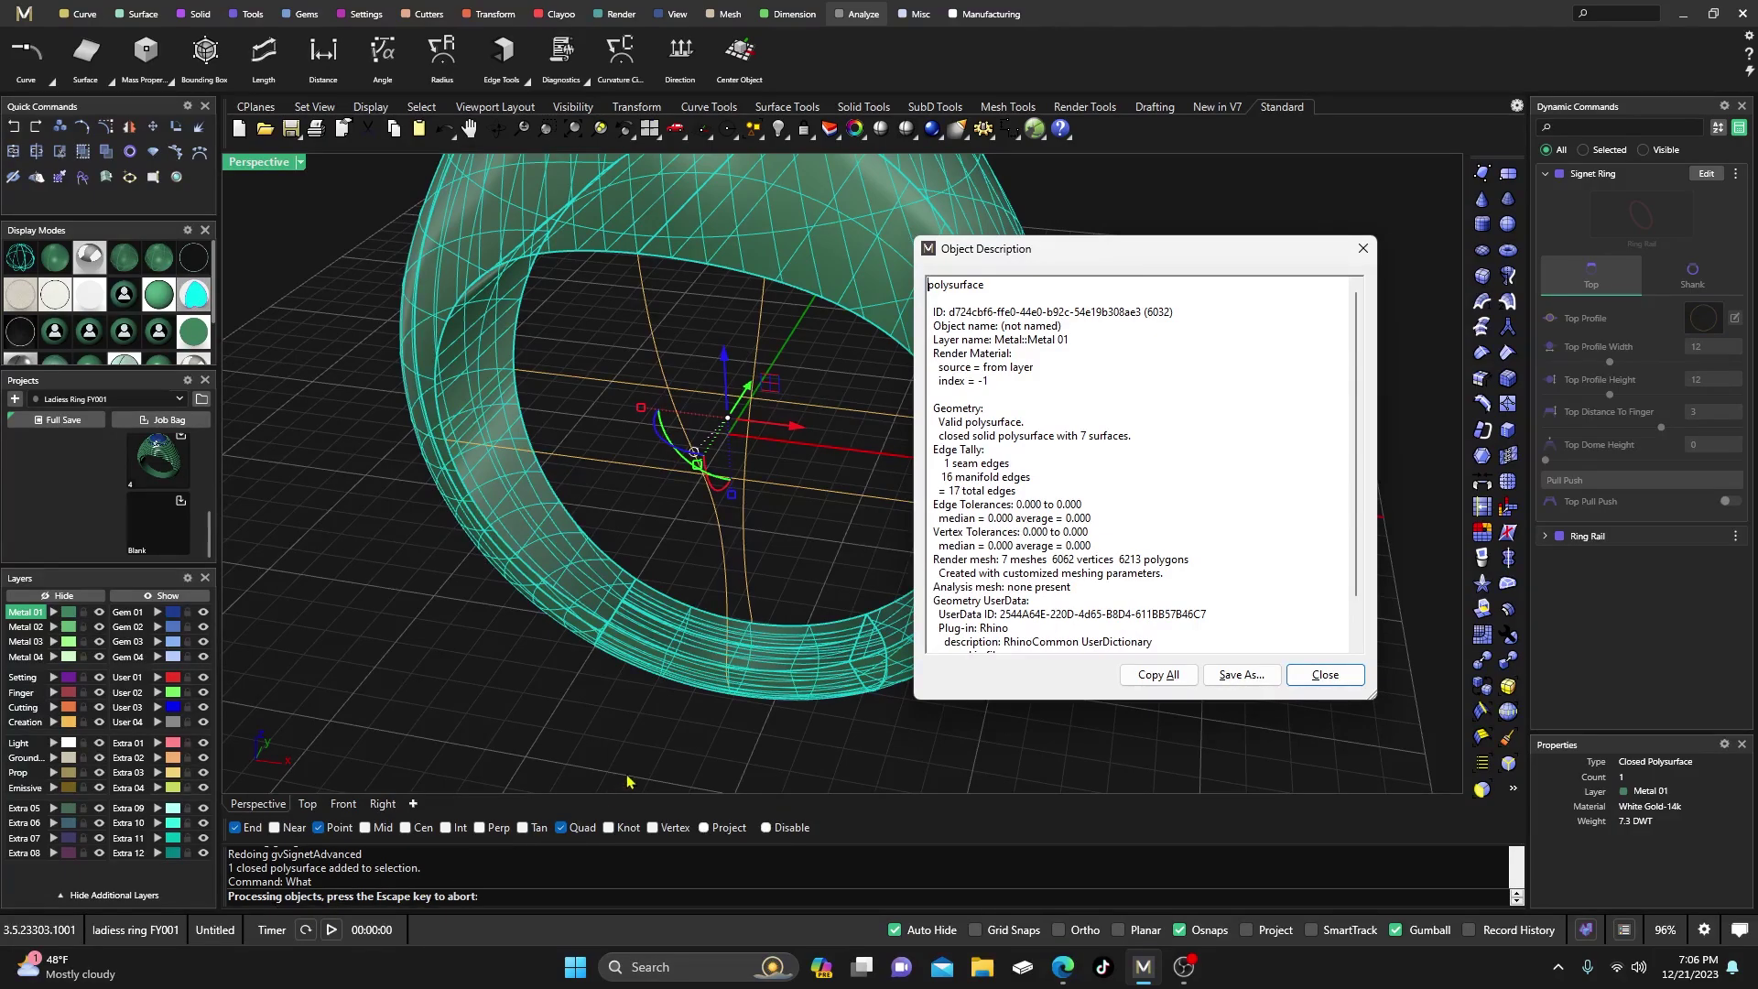
click(1315, 679)
click(1013, 705)
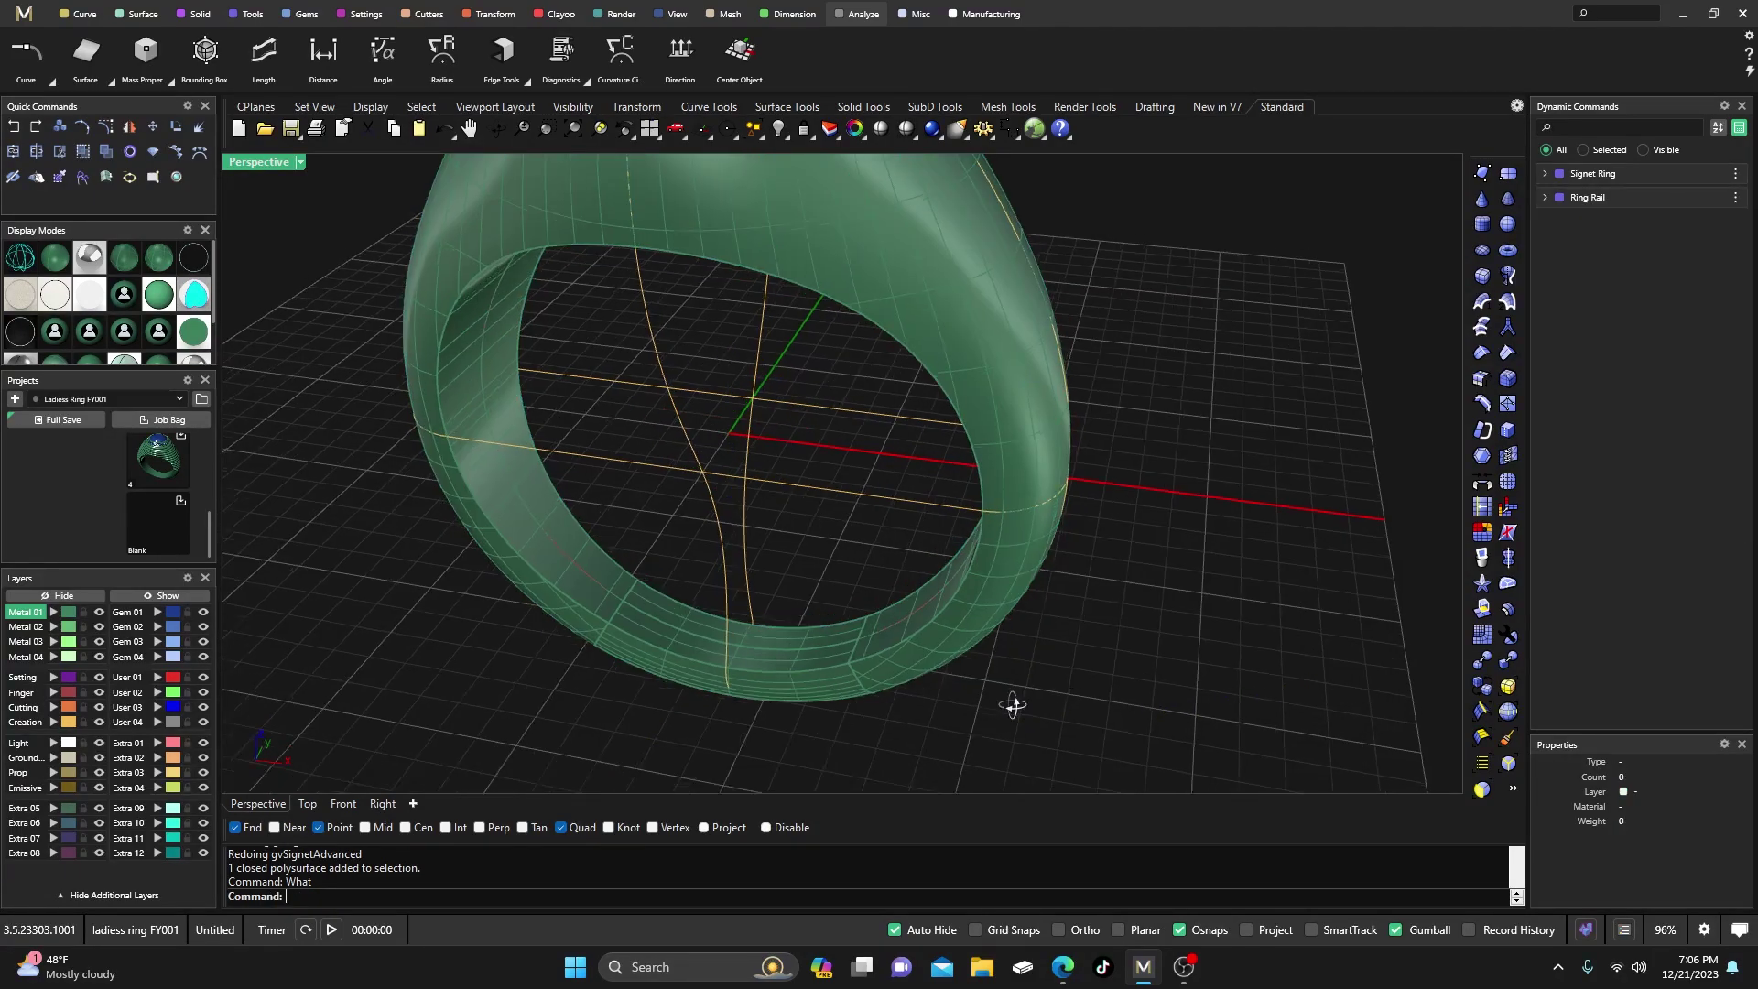
Explode the signet ring polysurface into separate surfaces and pick a surface on the lower shank to examine the seams
scroll(998, 672, down, 5)
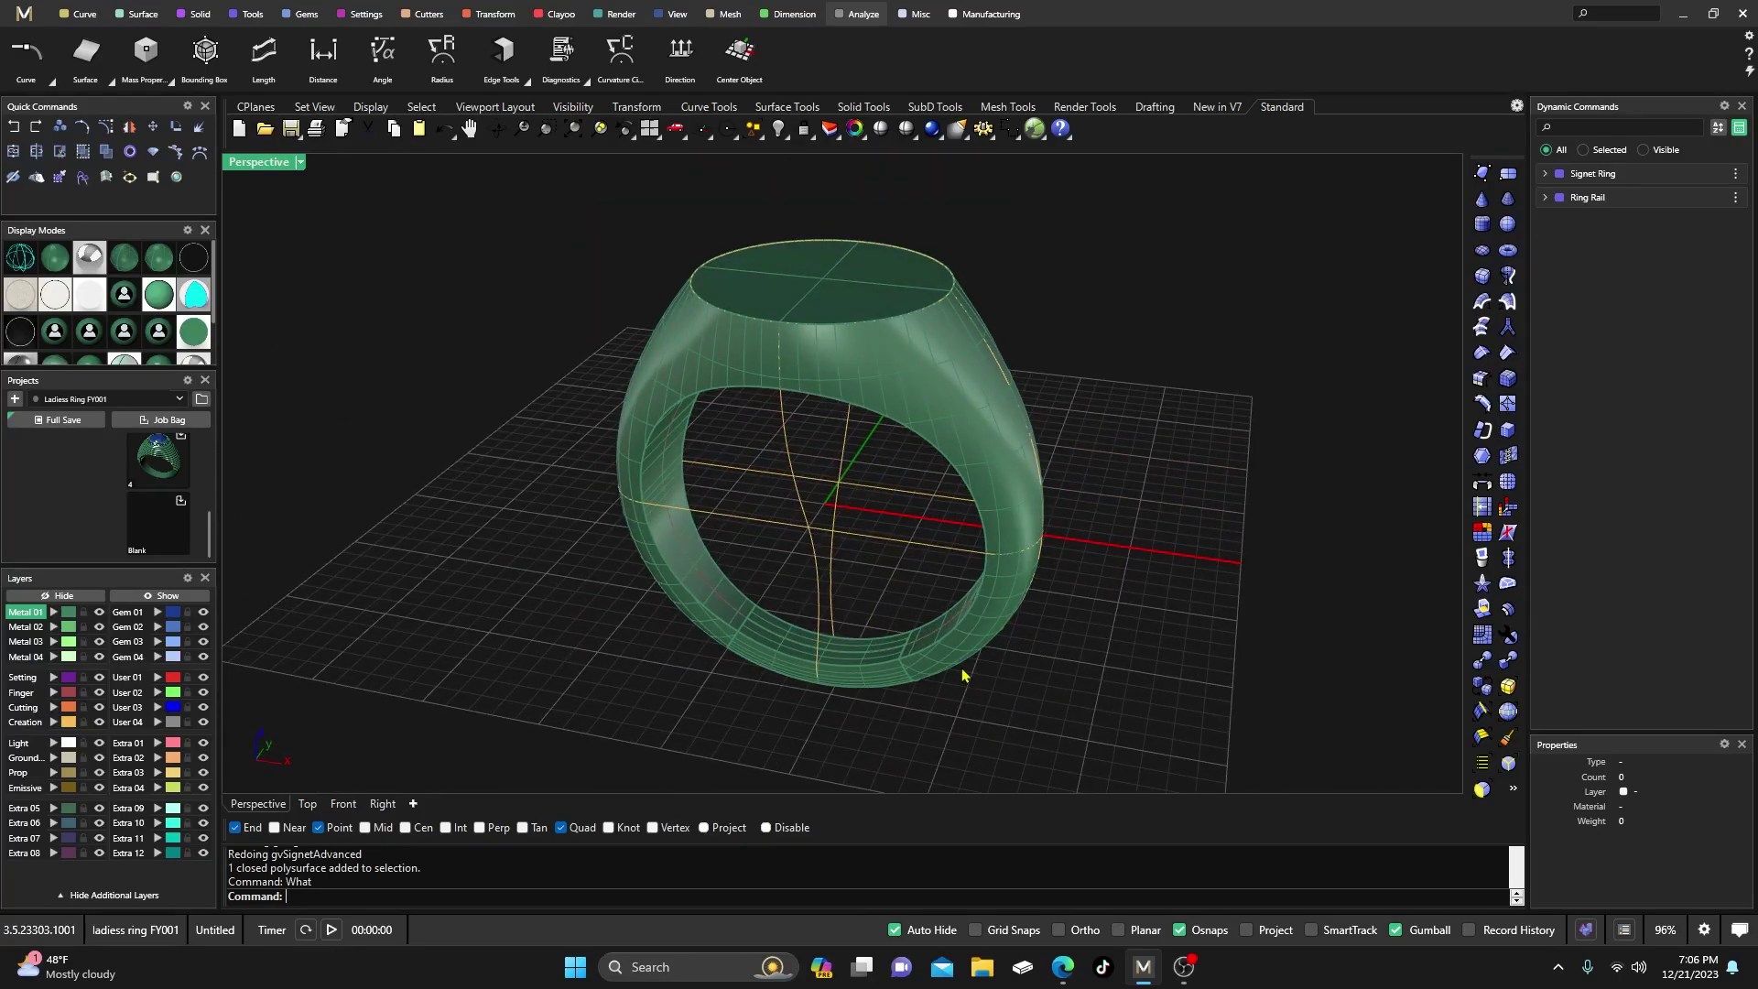
scroll(952, 665, up, 4)
click(952, 659)
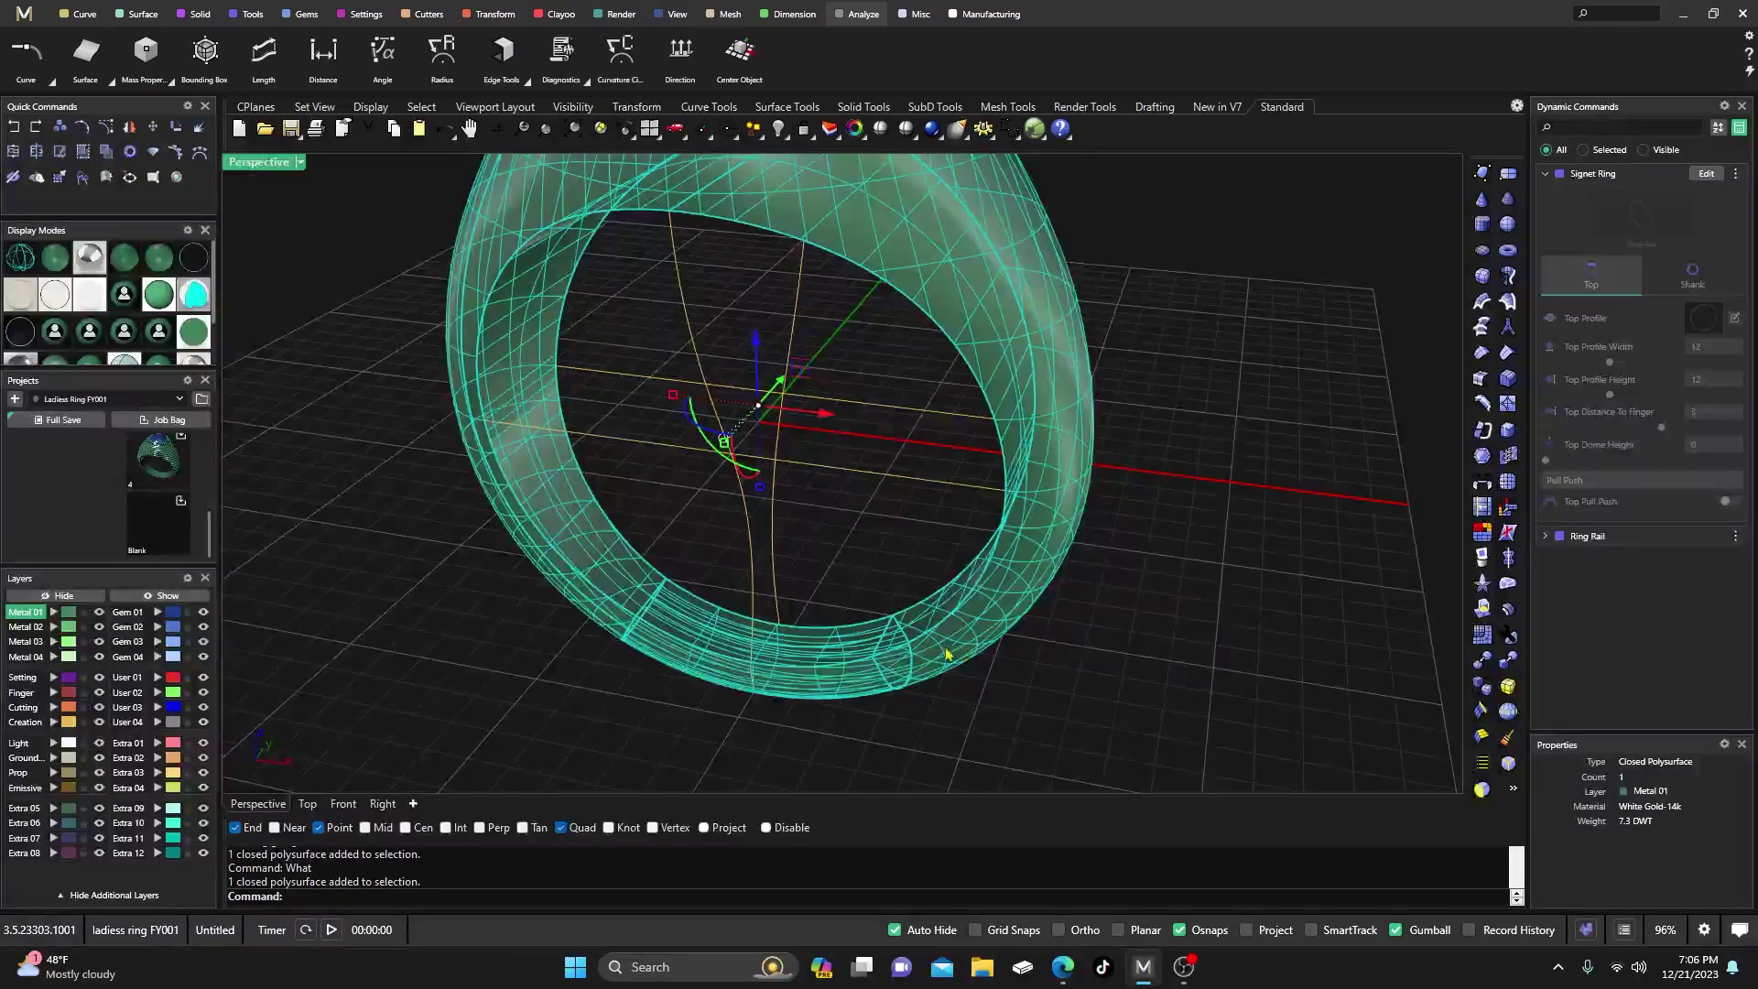
click(198, 126)
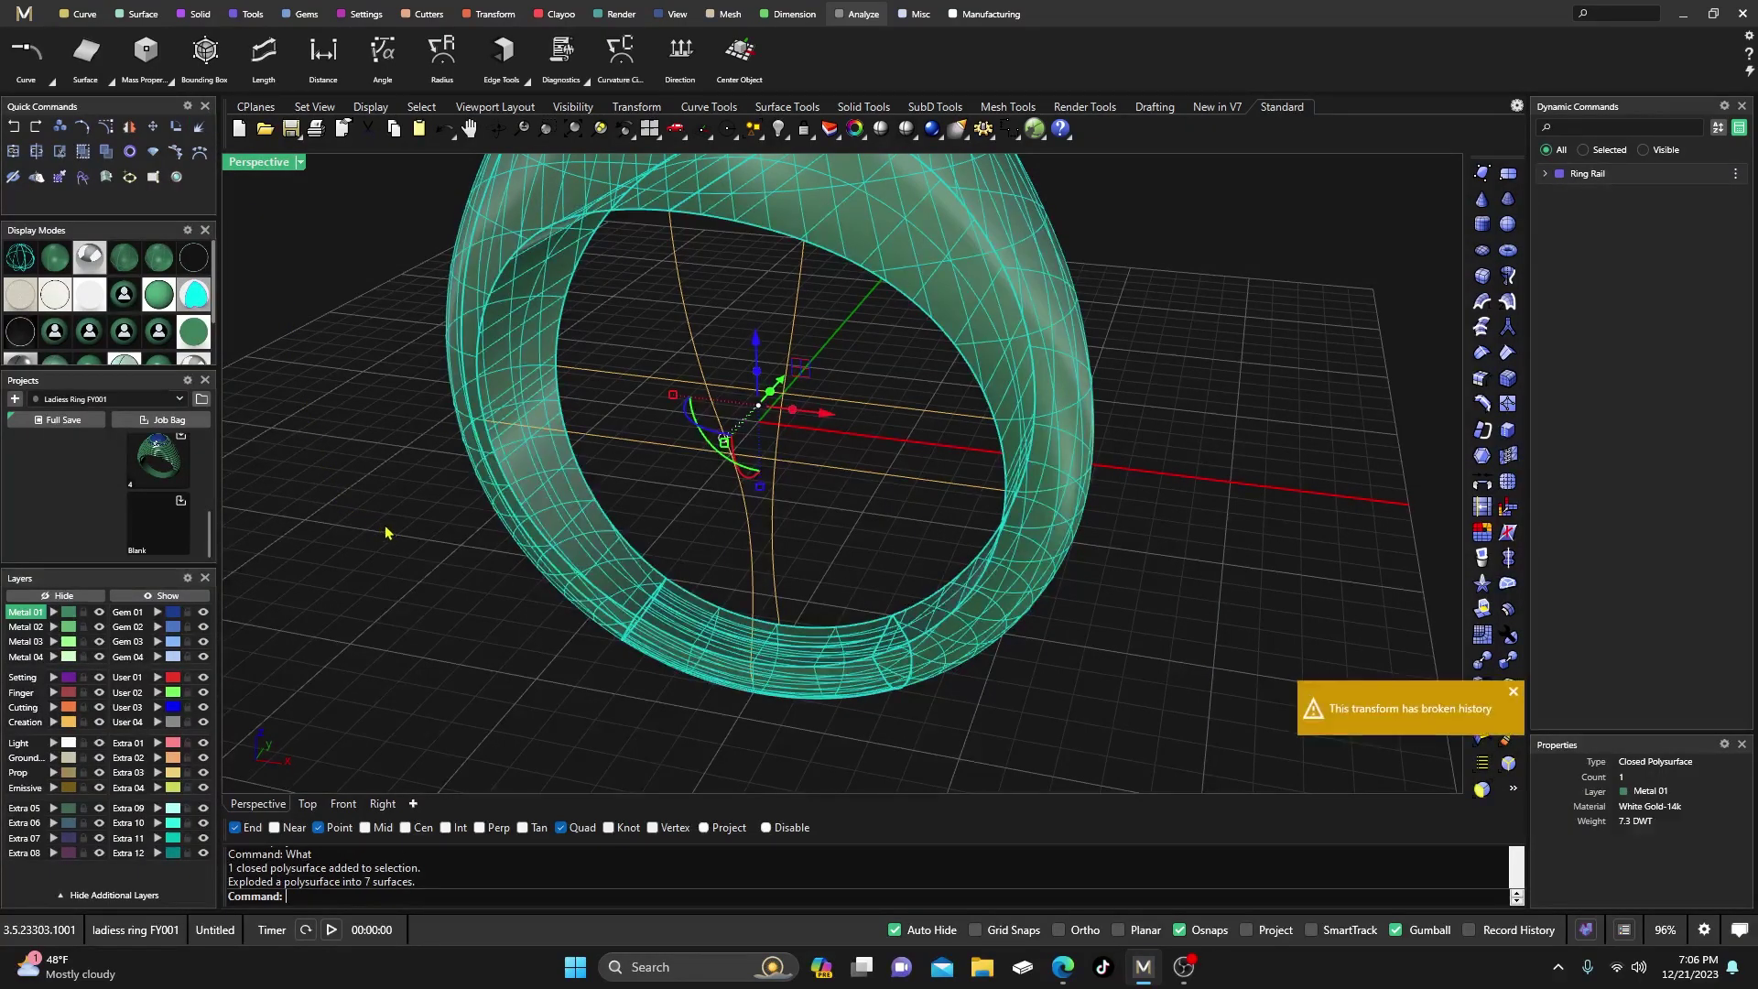
scroll(567, 686, down, 4)
scroll(601, 669, up, 3)
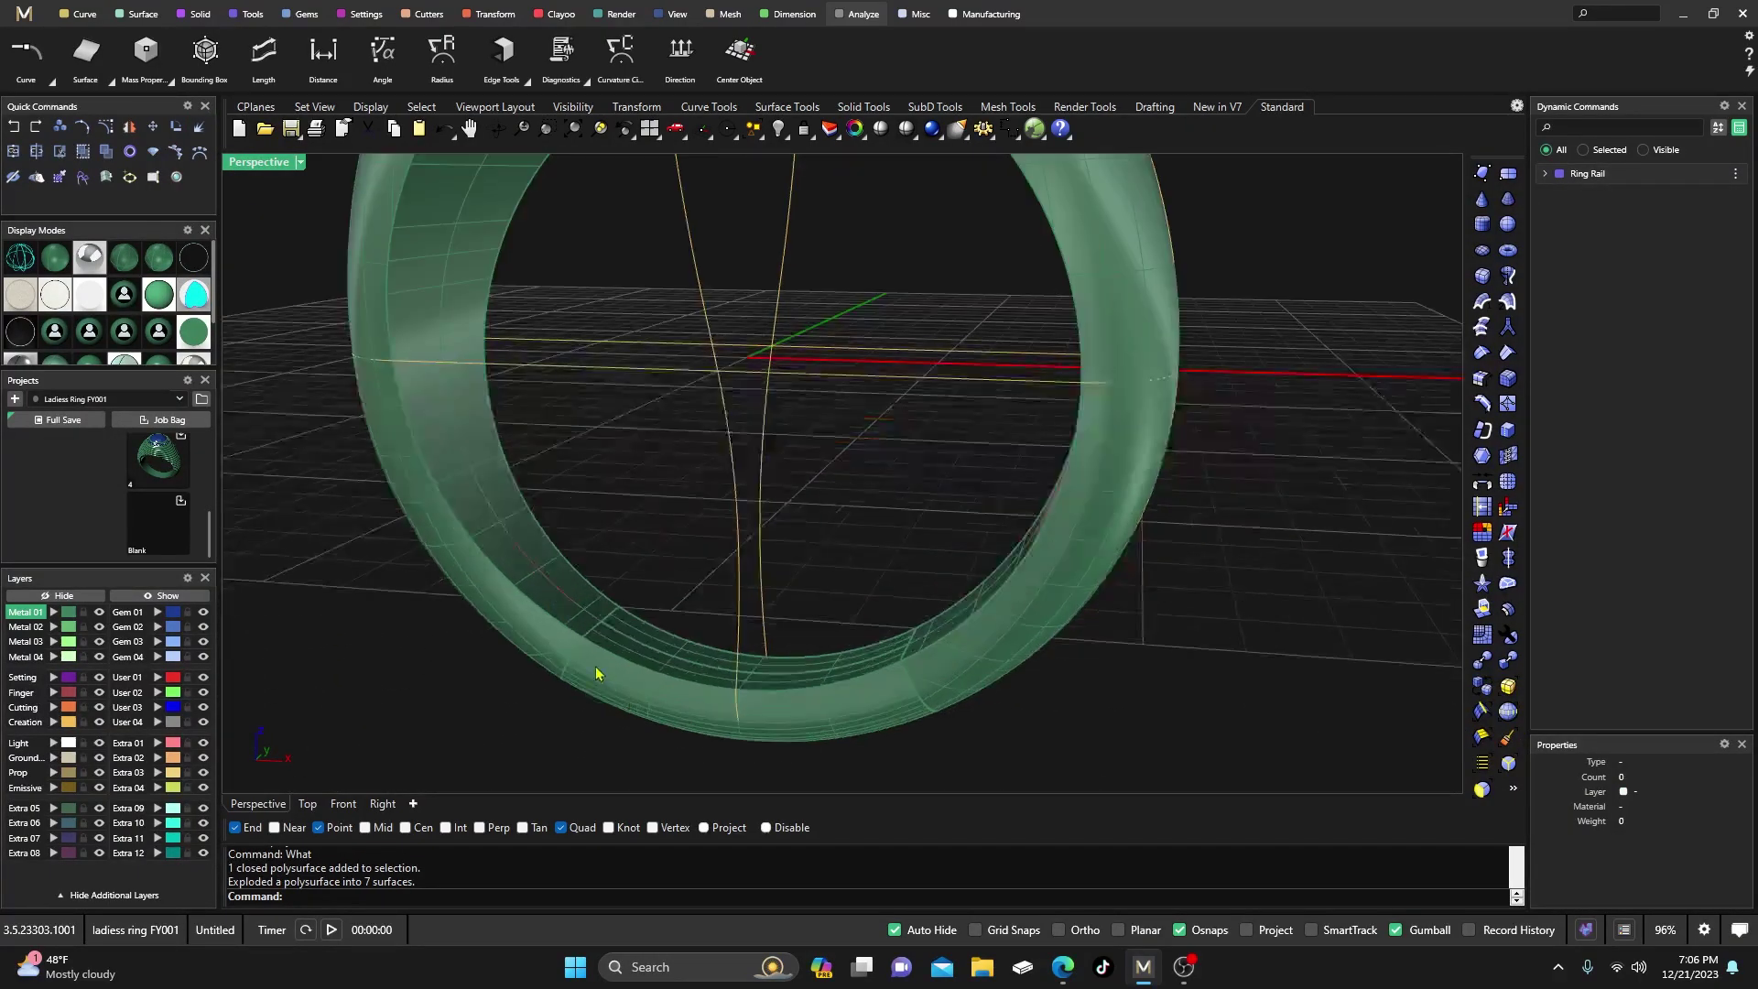
click(597, 671)
click(657, 558)
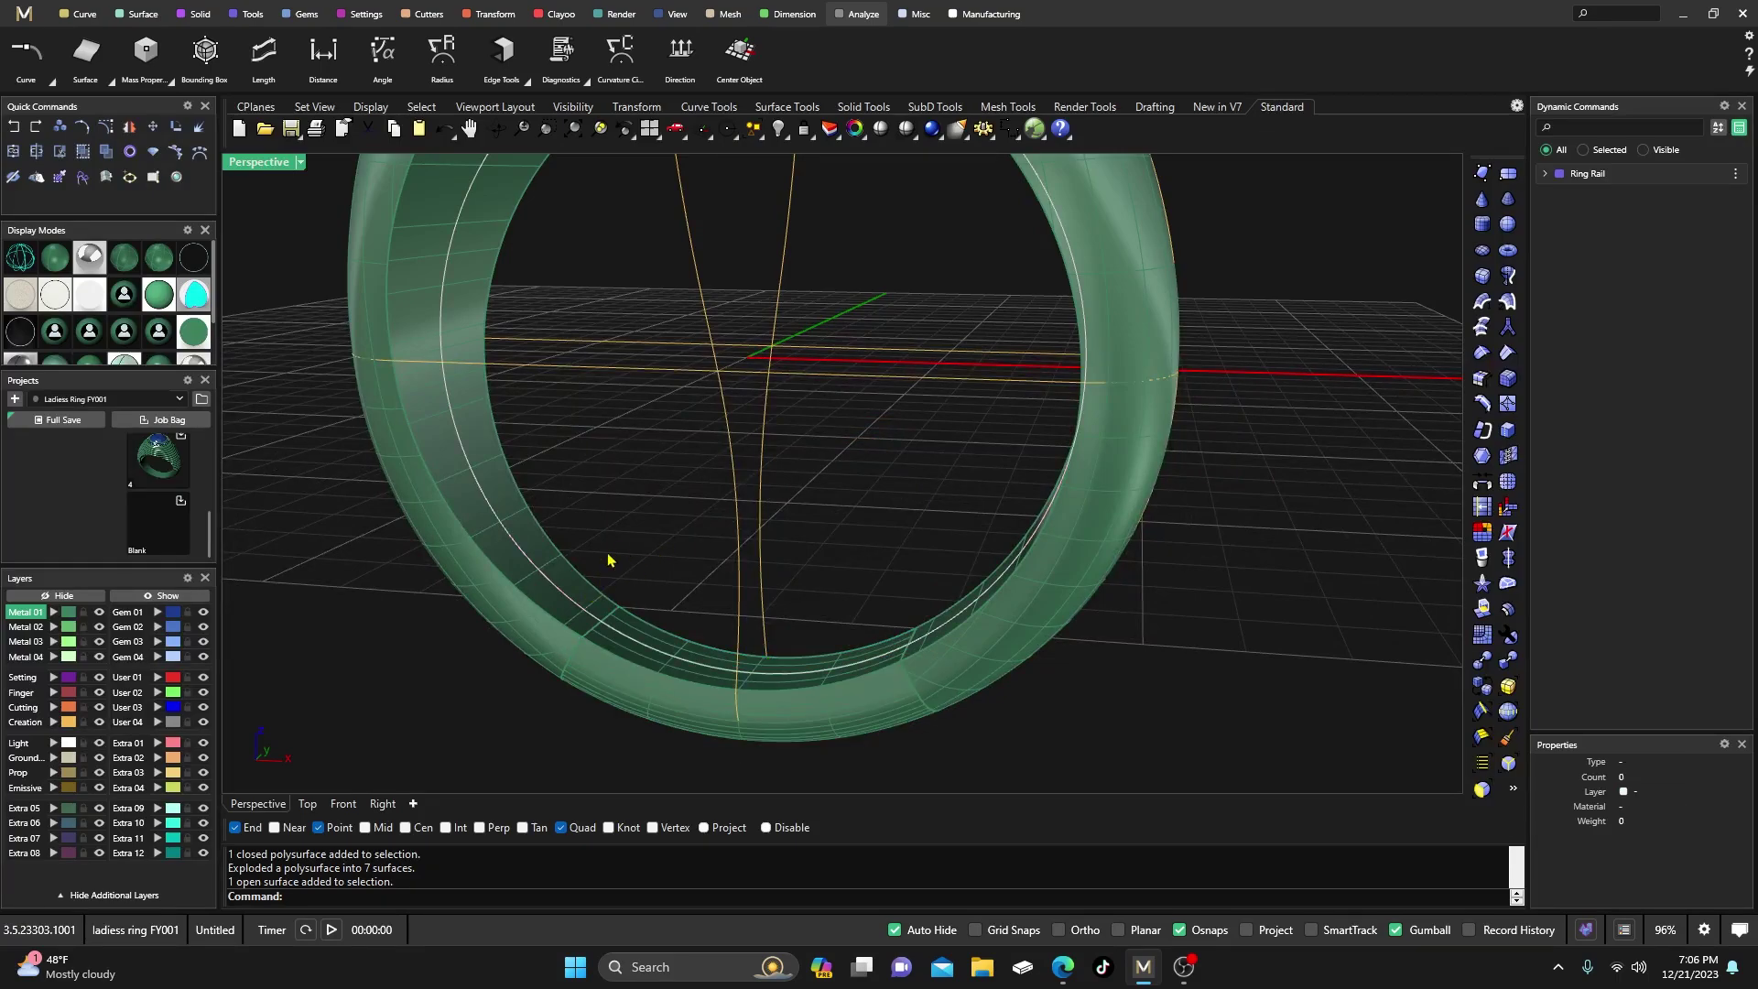
Try to explode the outer surface of the separated ring shank into smaller pieces, clearing the selection
click(538, 630)
click(651, 573)
click(944, 678)
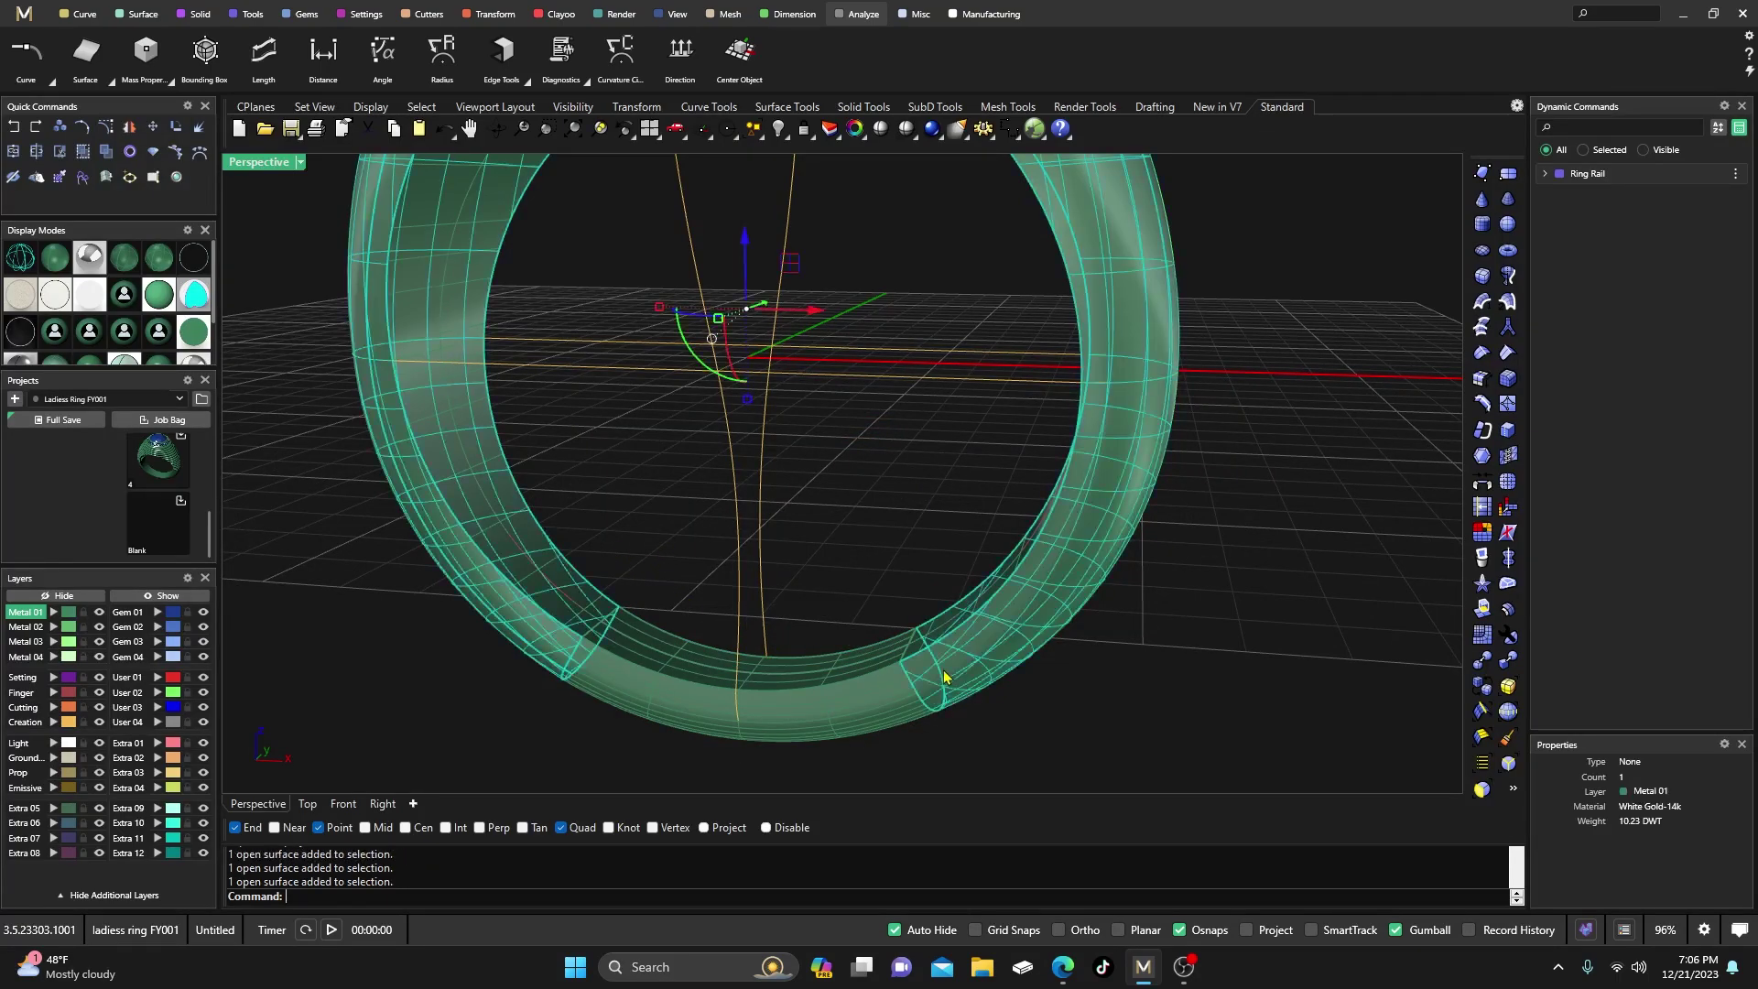
click(196, 149)
click(343, 635)
Pick the finger hole's inner surfaces one at a time to examine where the seams divide the lower shank
click(503, 565)
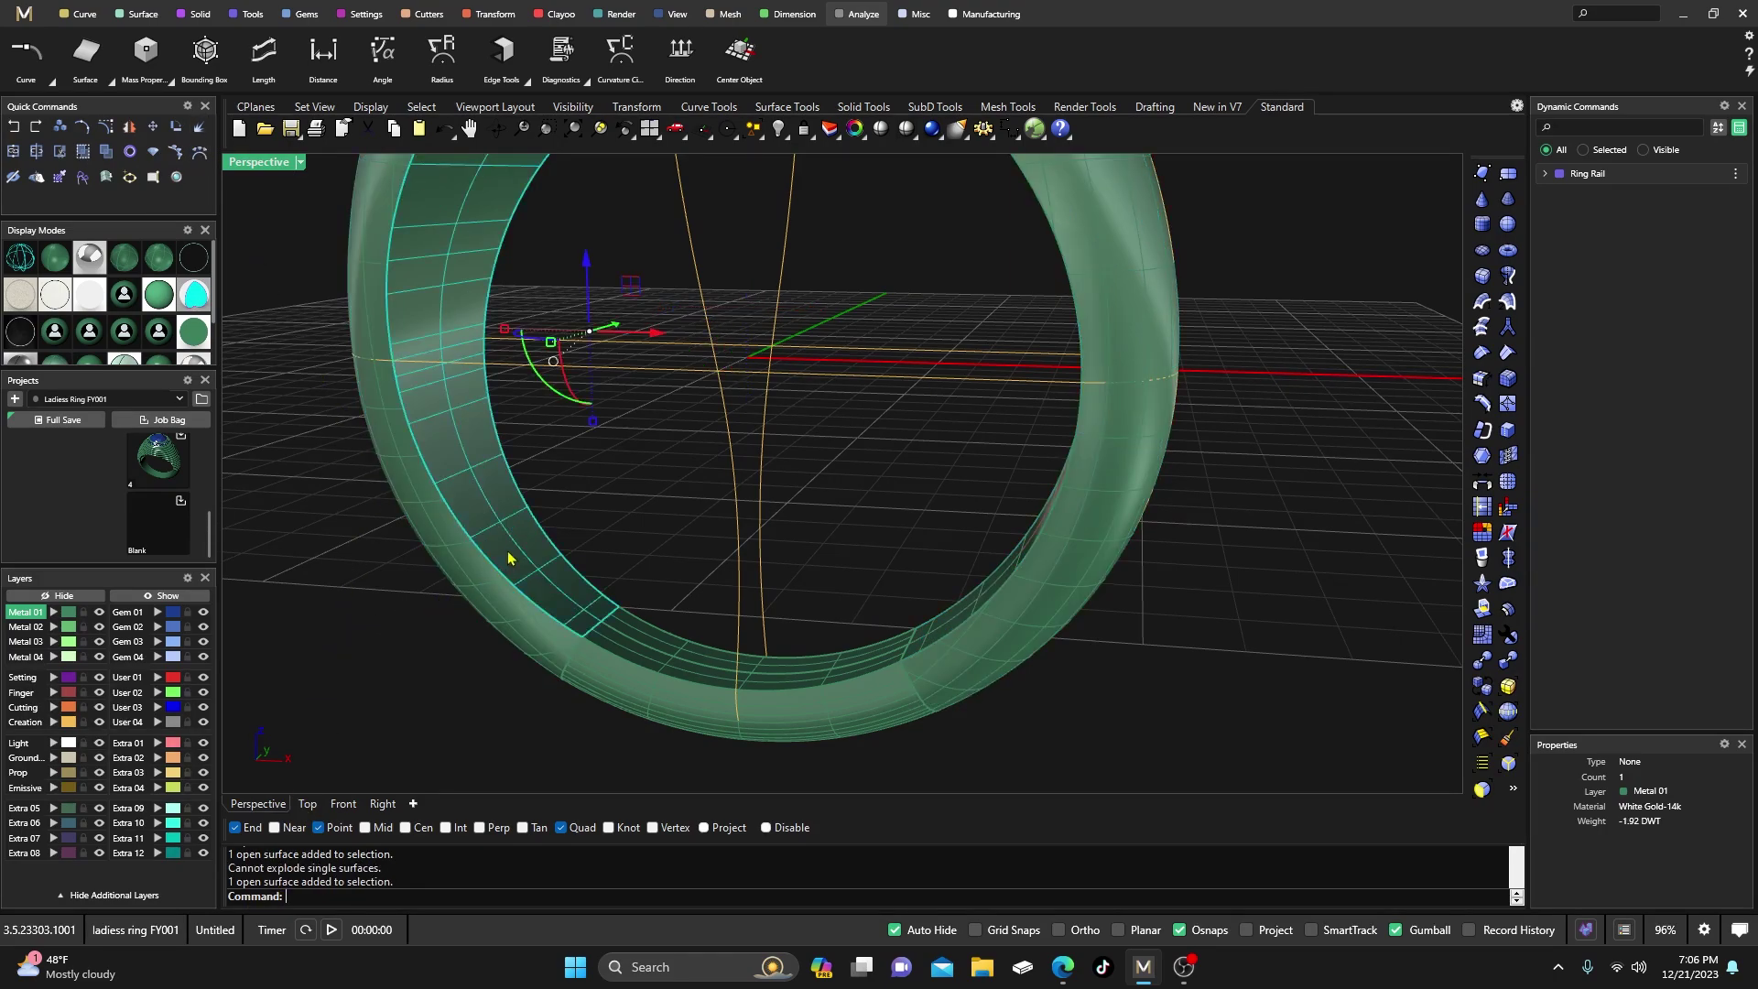
click(451, 561)
click(557, 494)
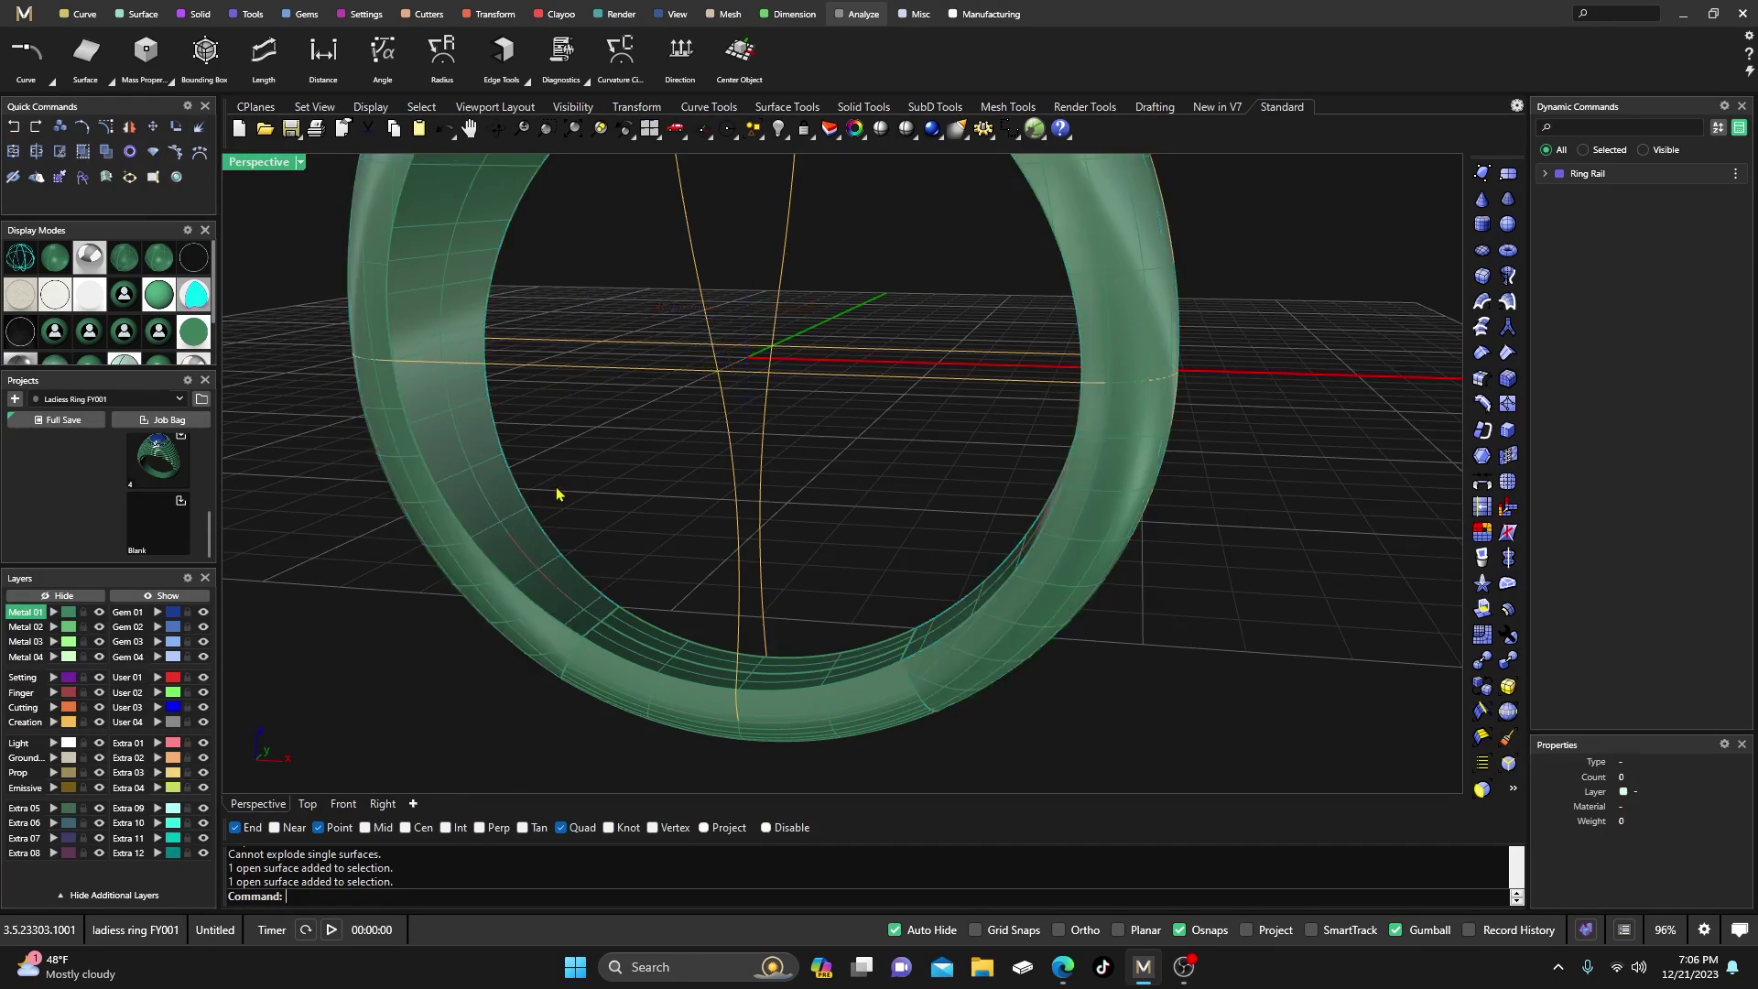
right_drag(578, 620, 582, 638)
click(638, 652)
click(639, 523)
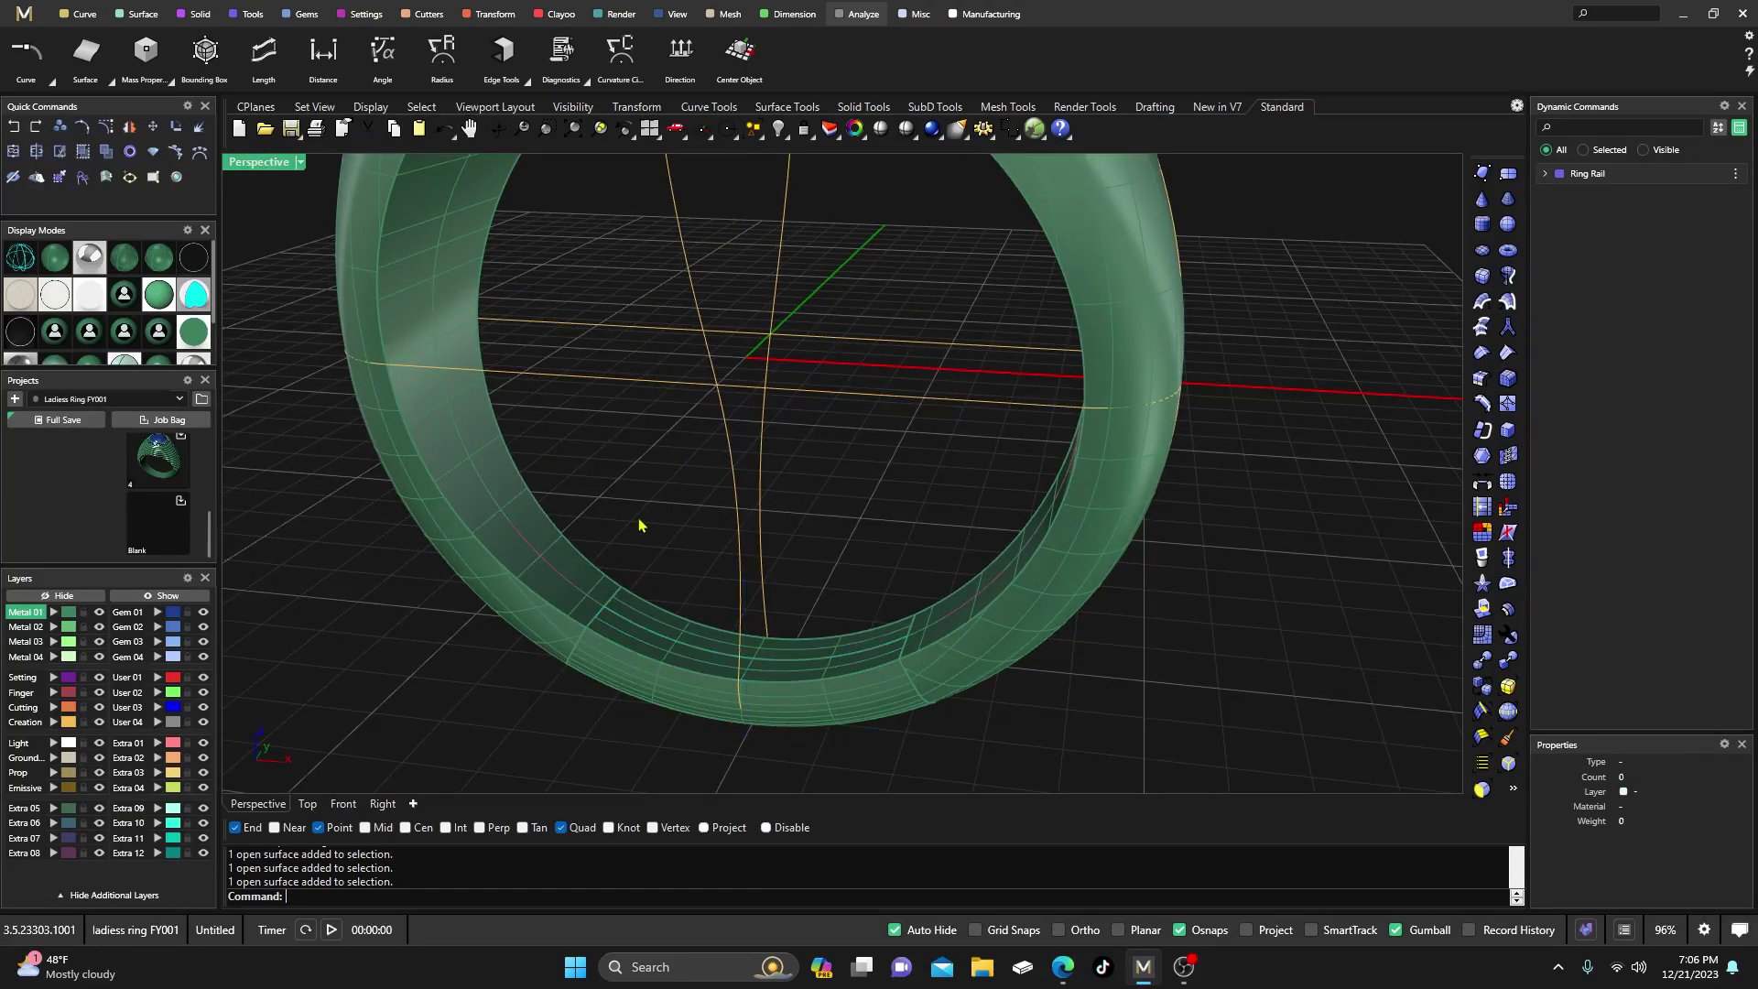
click(641, 609)
click(670, 500)
scroll(694, 675, down, 5)
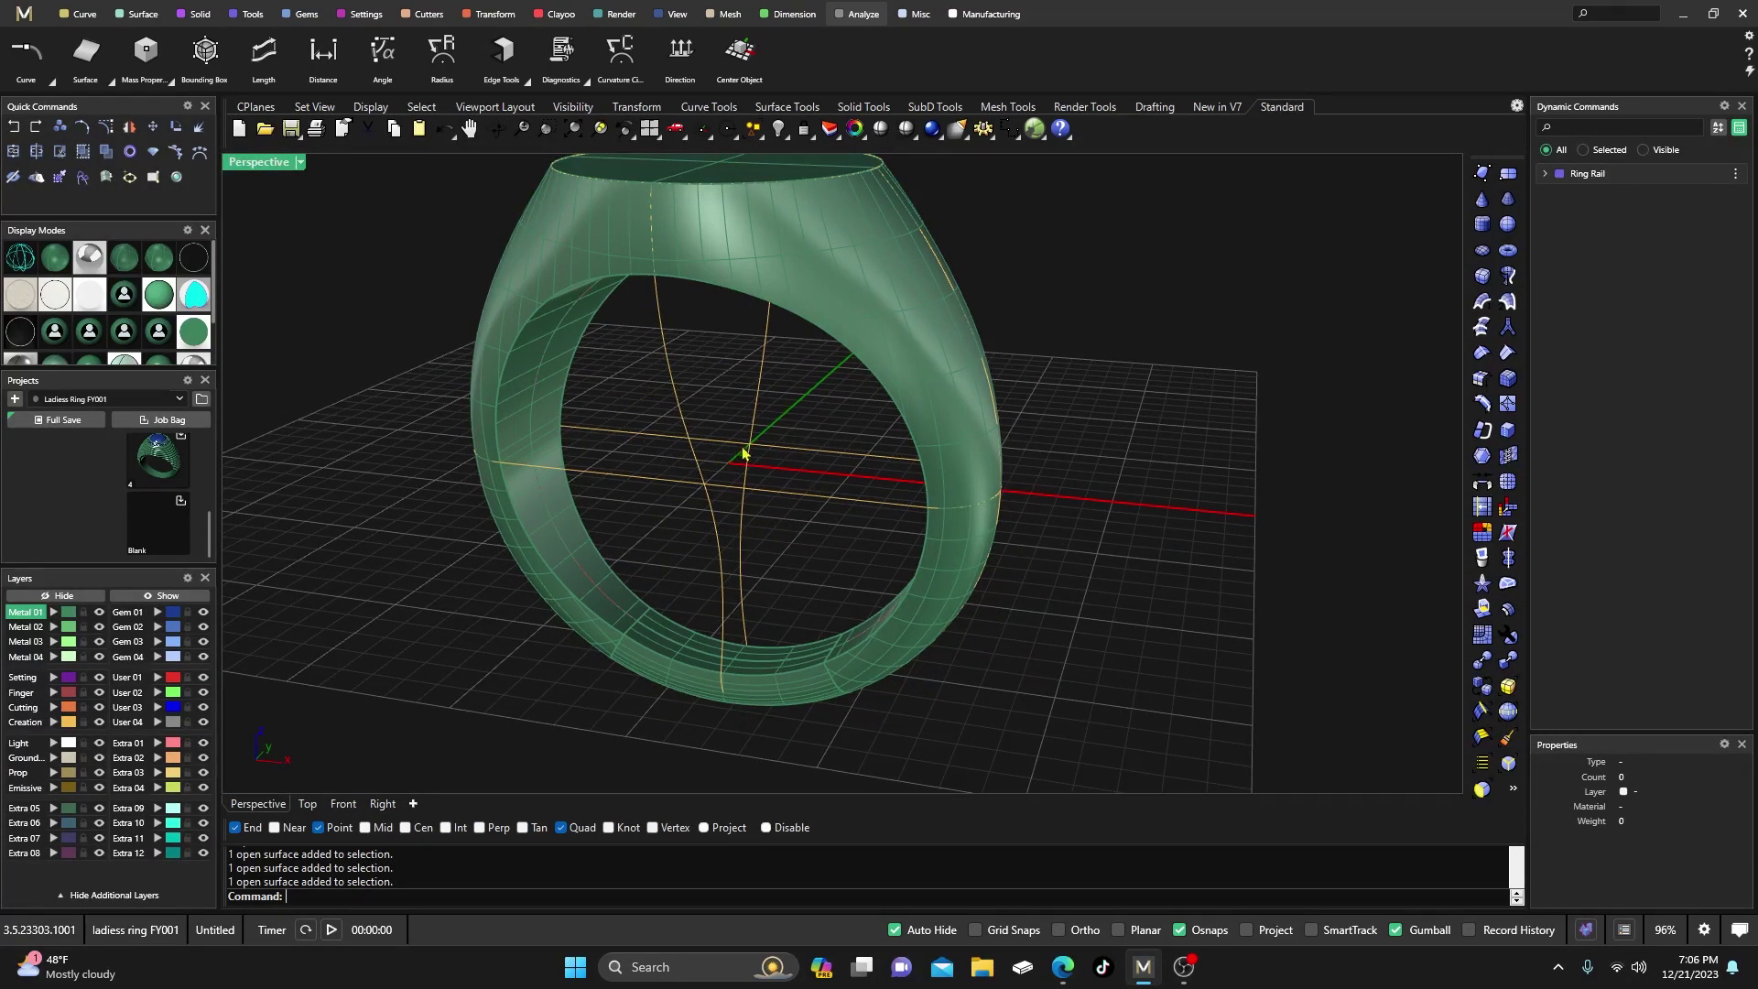
scroll(774, 536, down, 4)
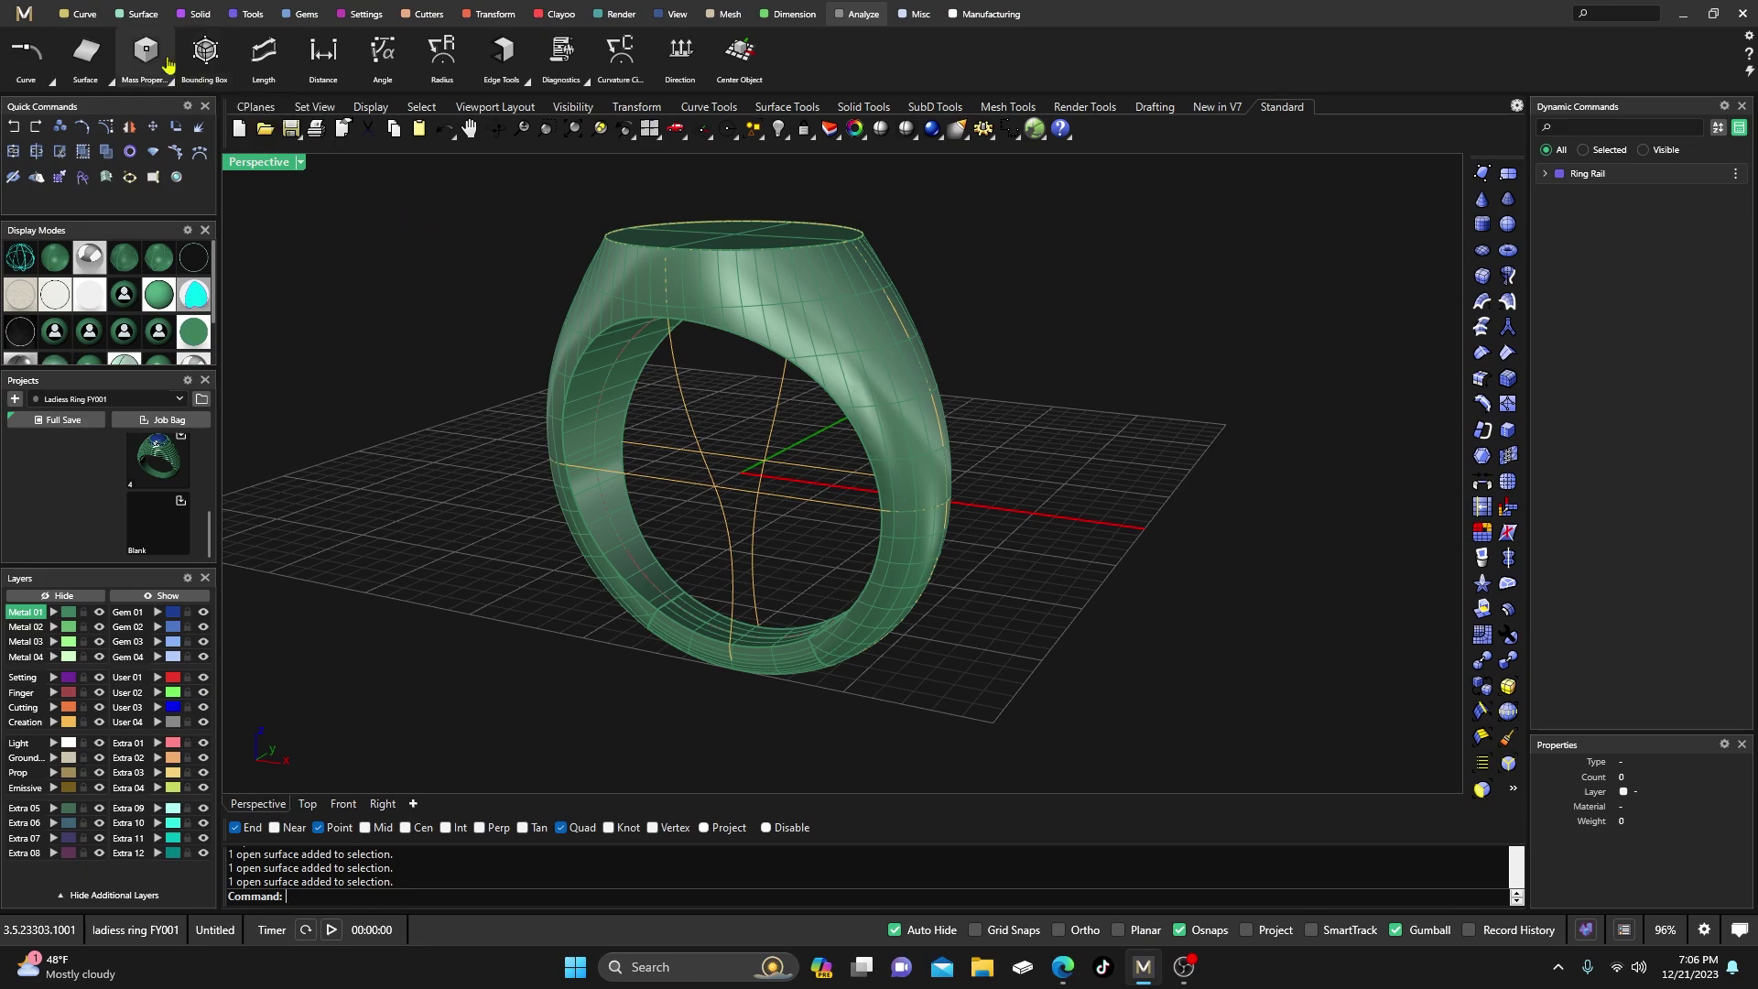
Merge the two adjoining inner surfaces at the base of the finger hole and pick the merged strip to check it
click(83, 17)
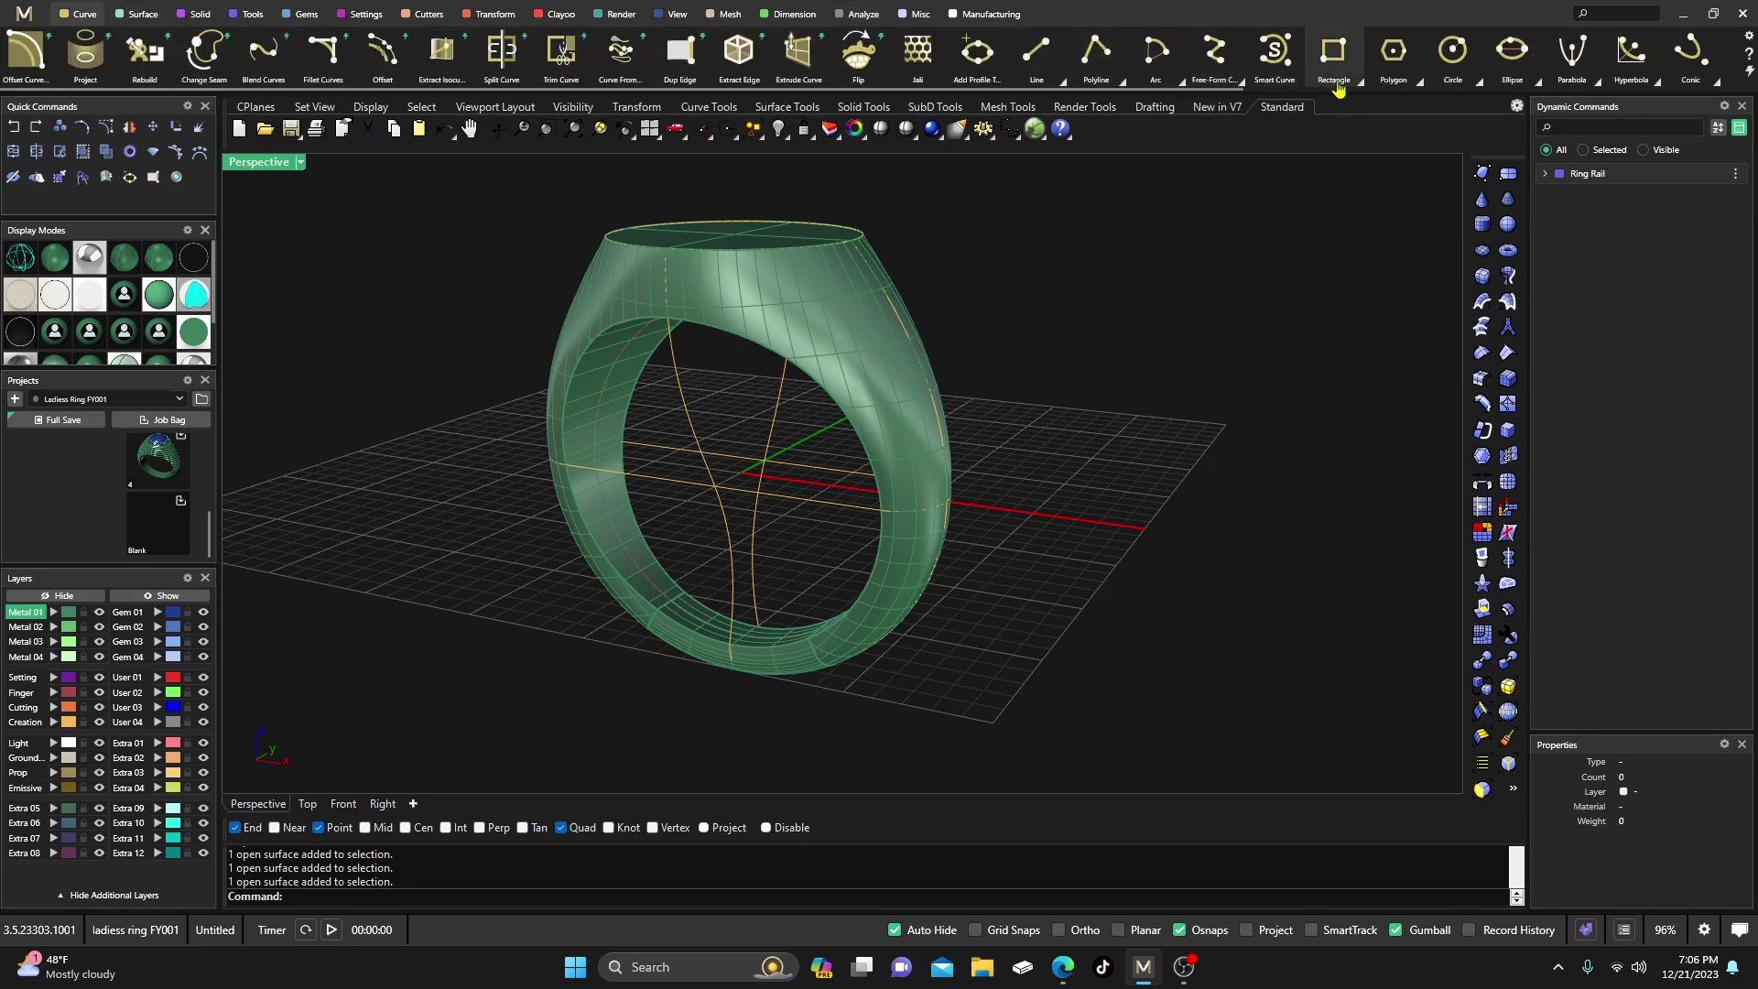
scroll(1352, 90, down, 1)
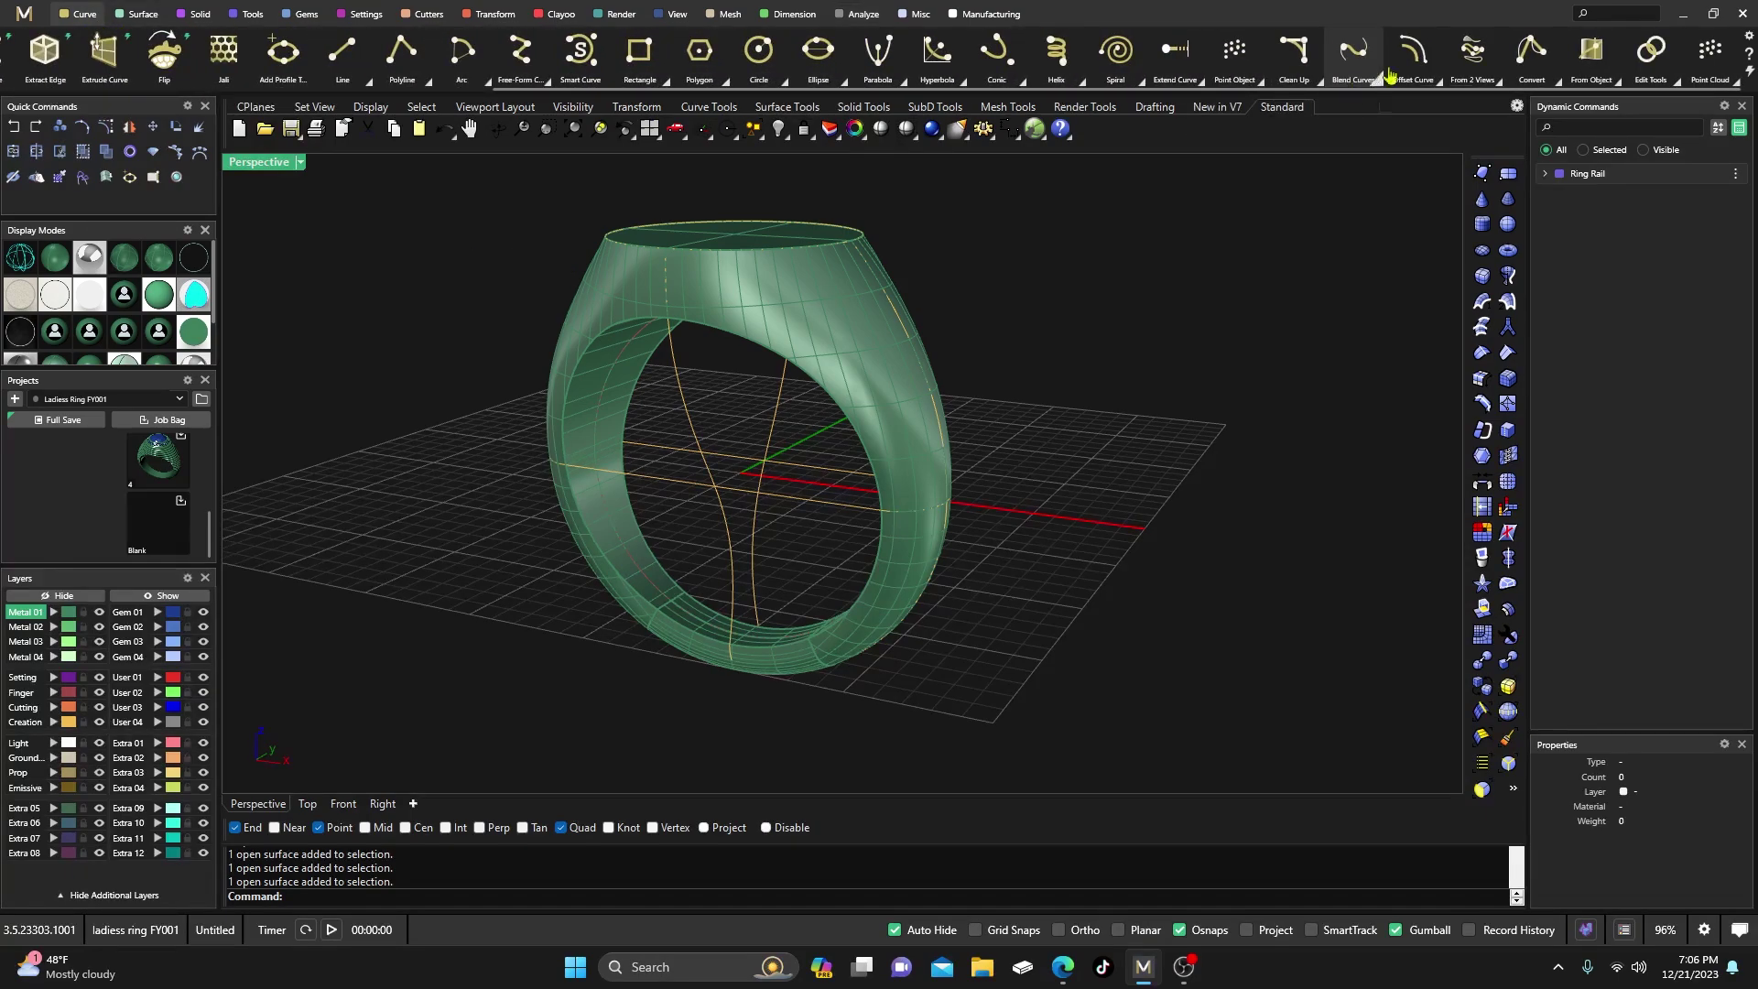
click(149, 19)
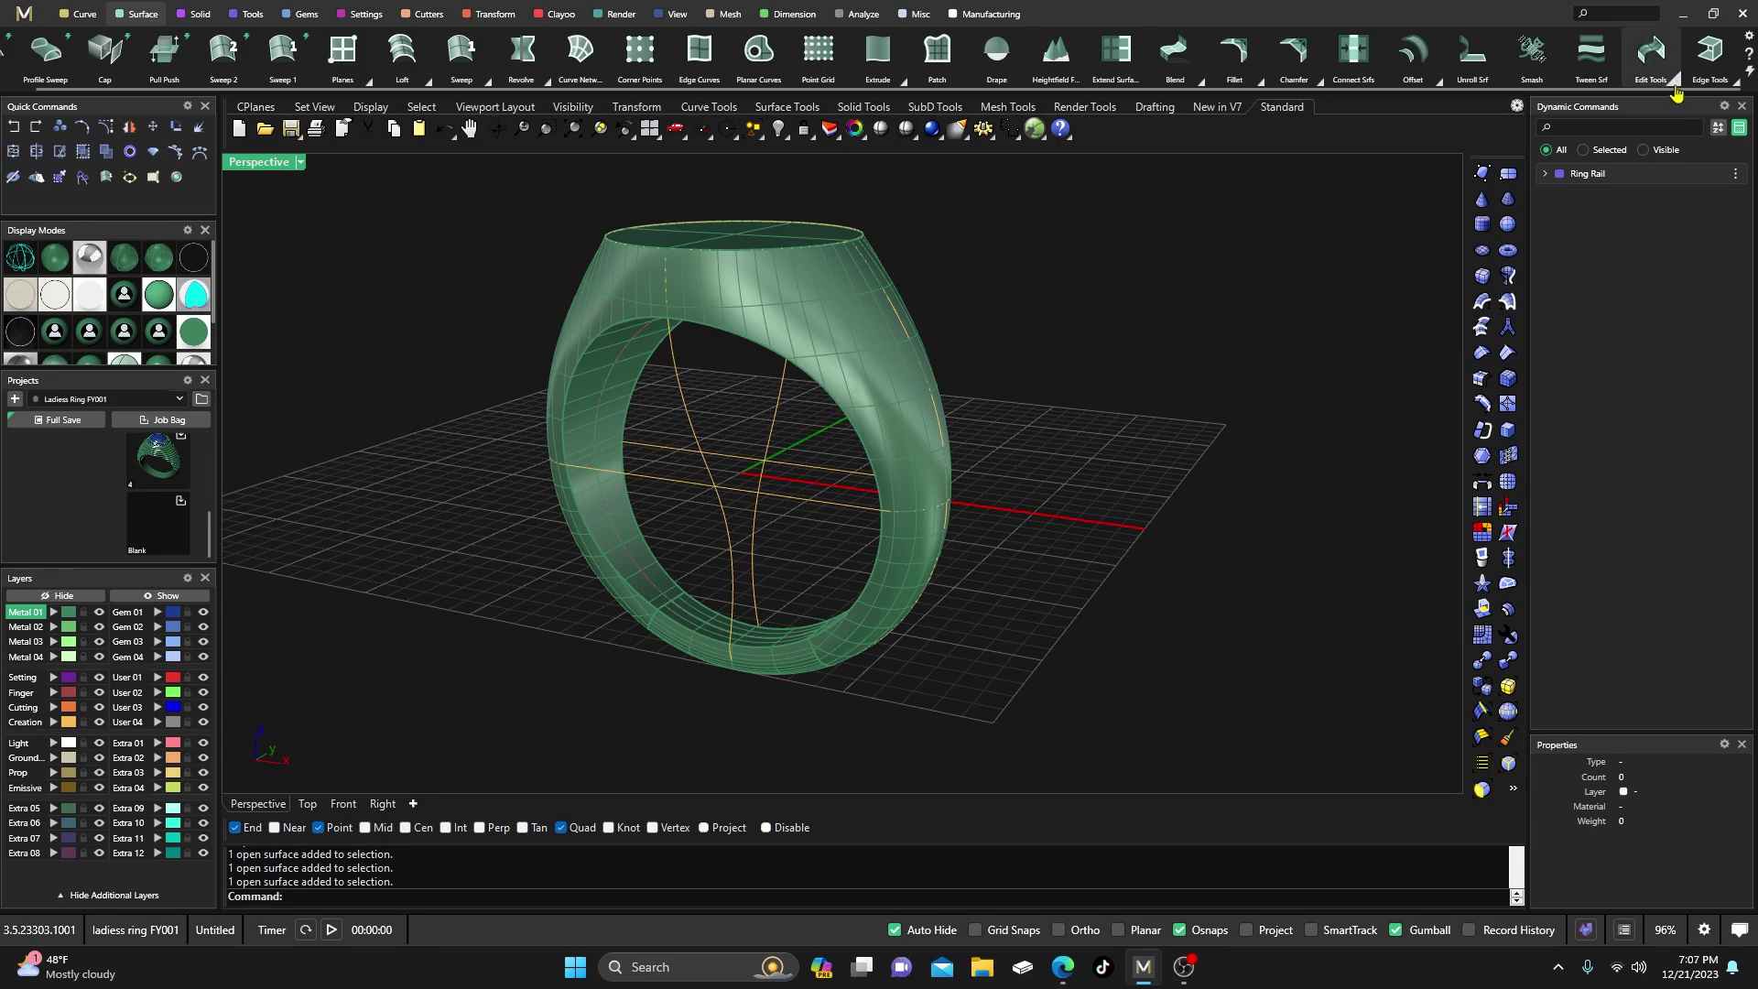
click(1676, 93)
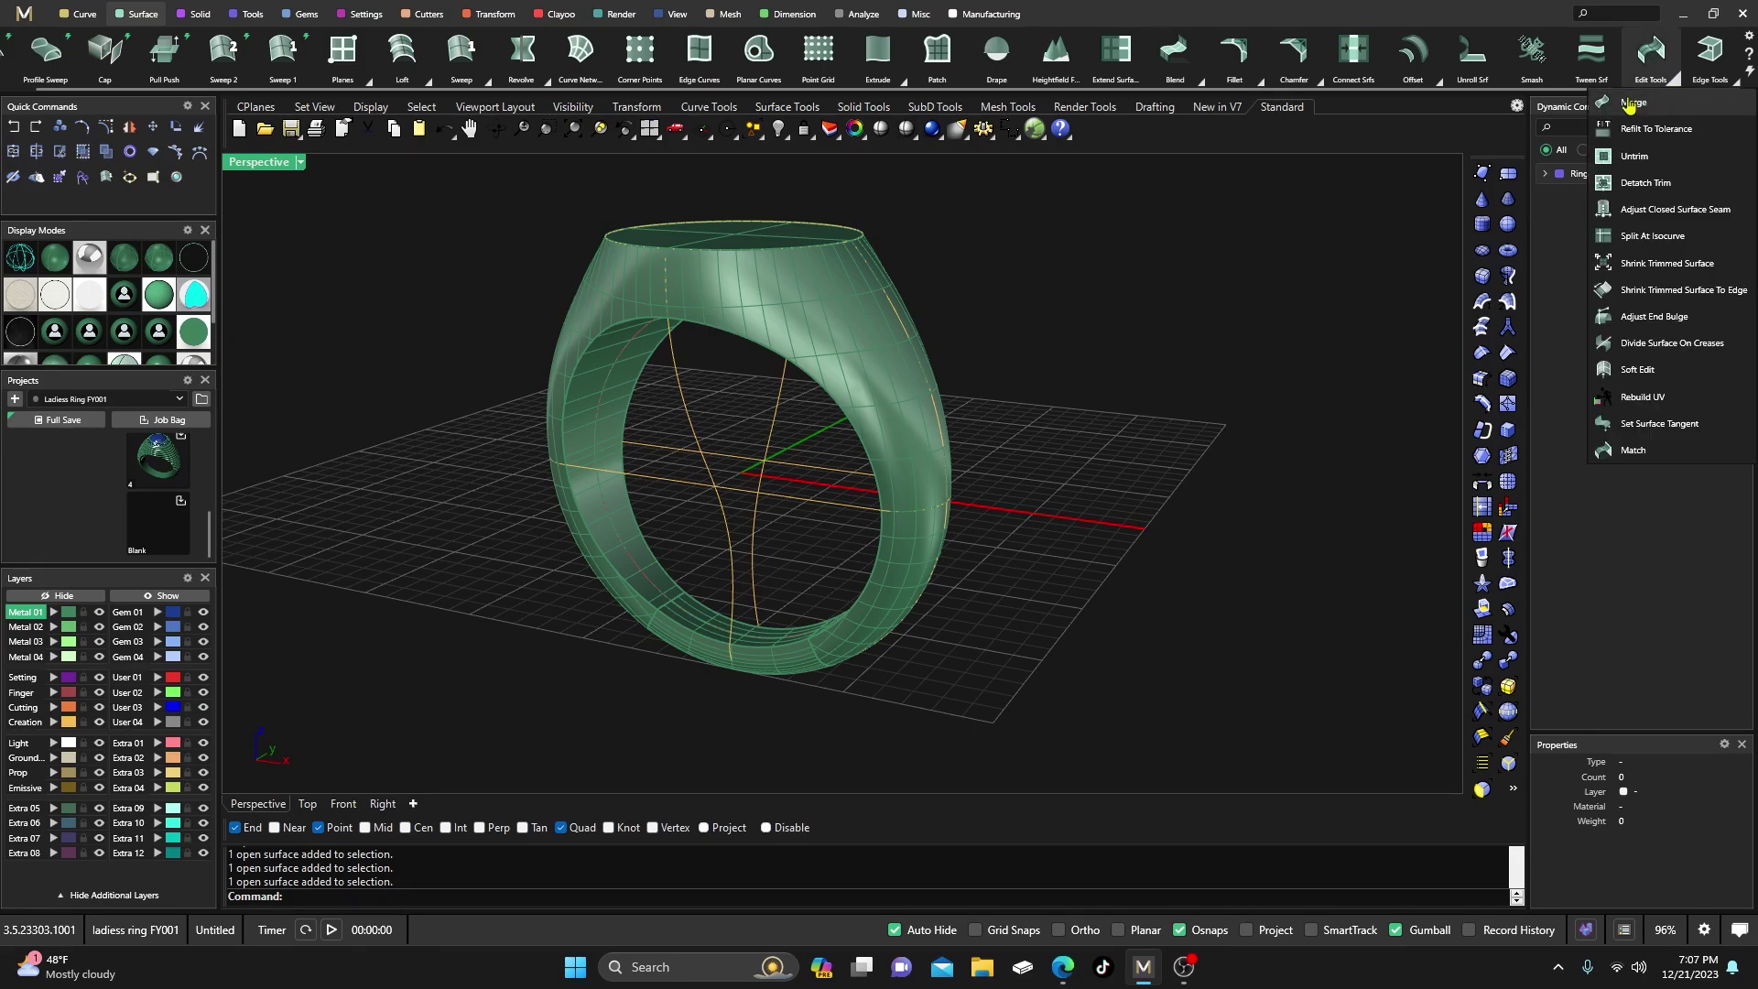
click(1634, 108)
scroll(615, 639, up, 5)
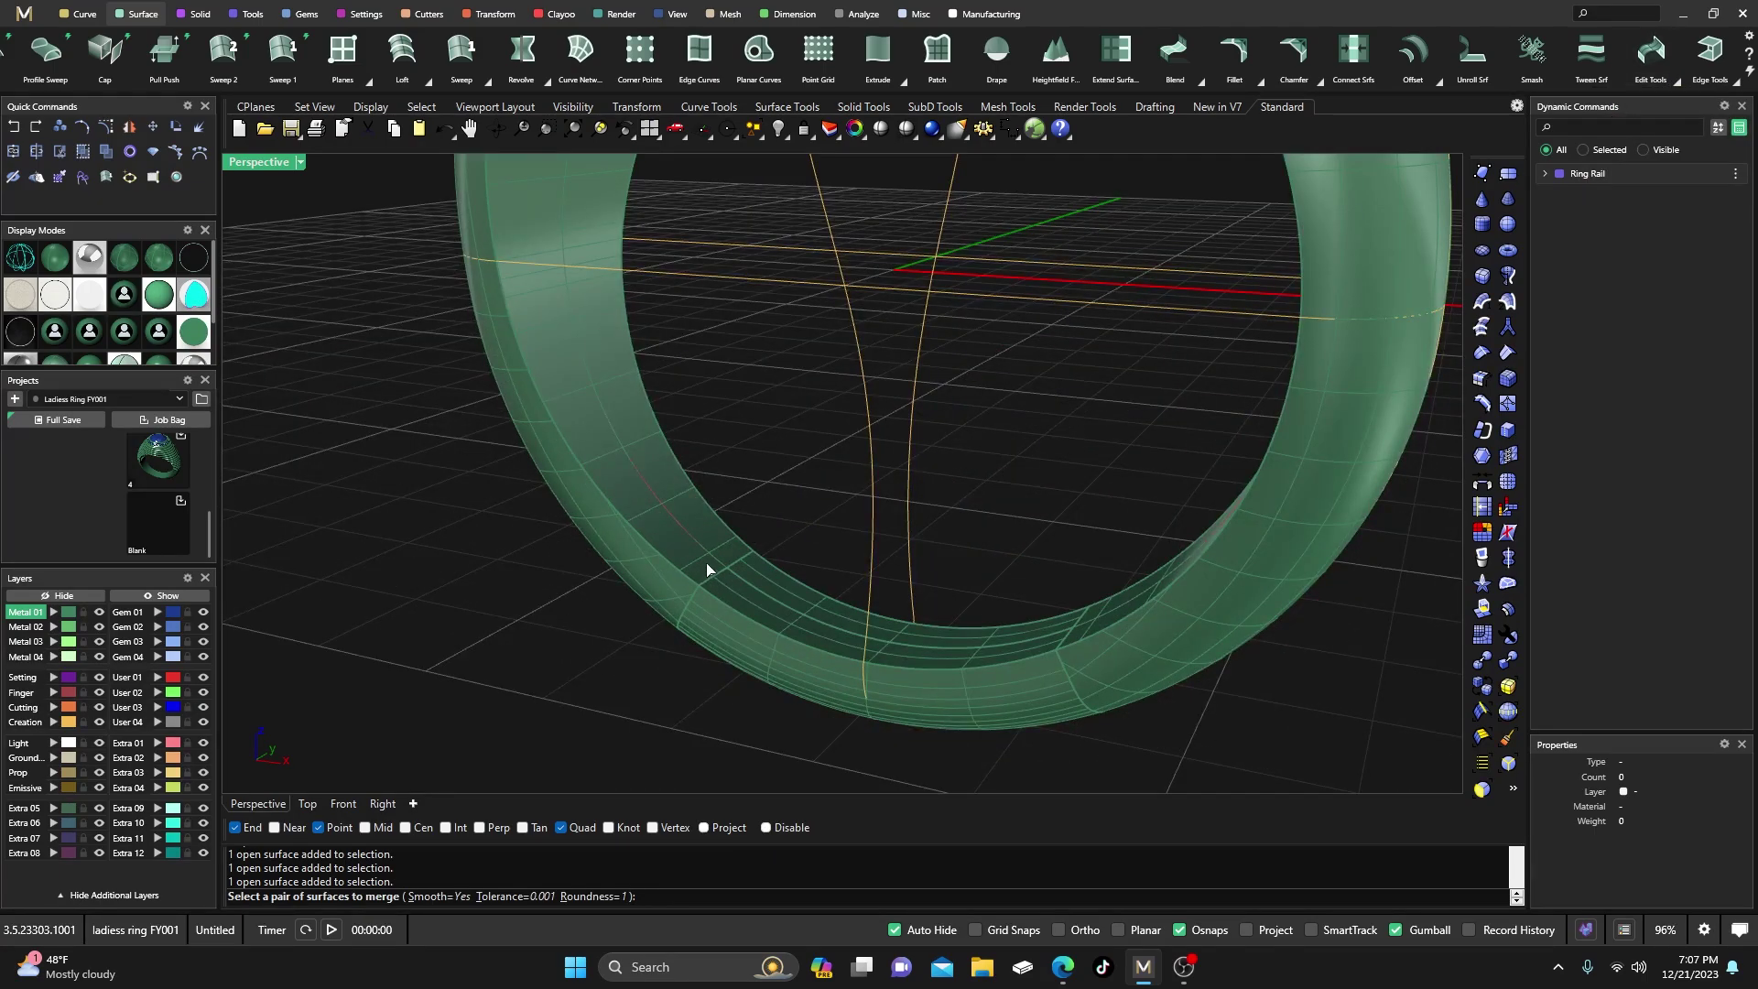
click(732, 592)
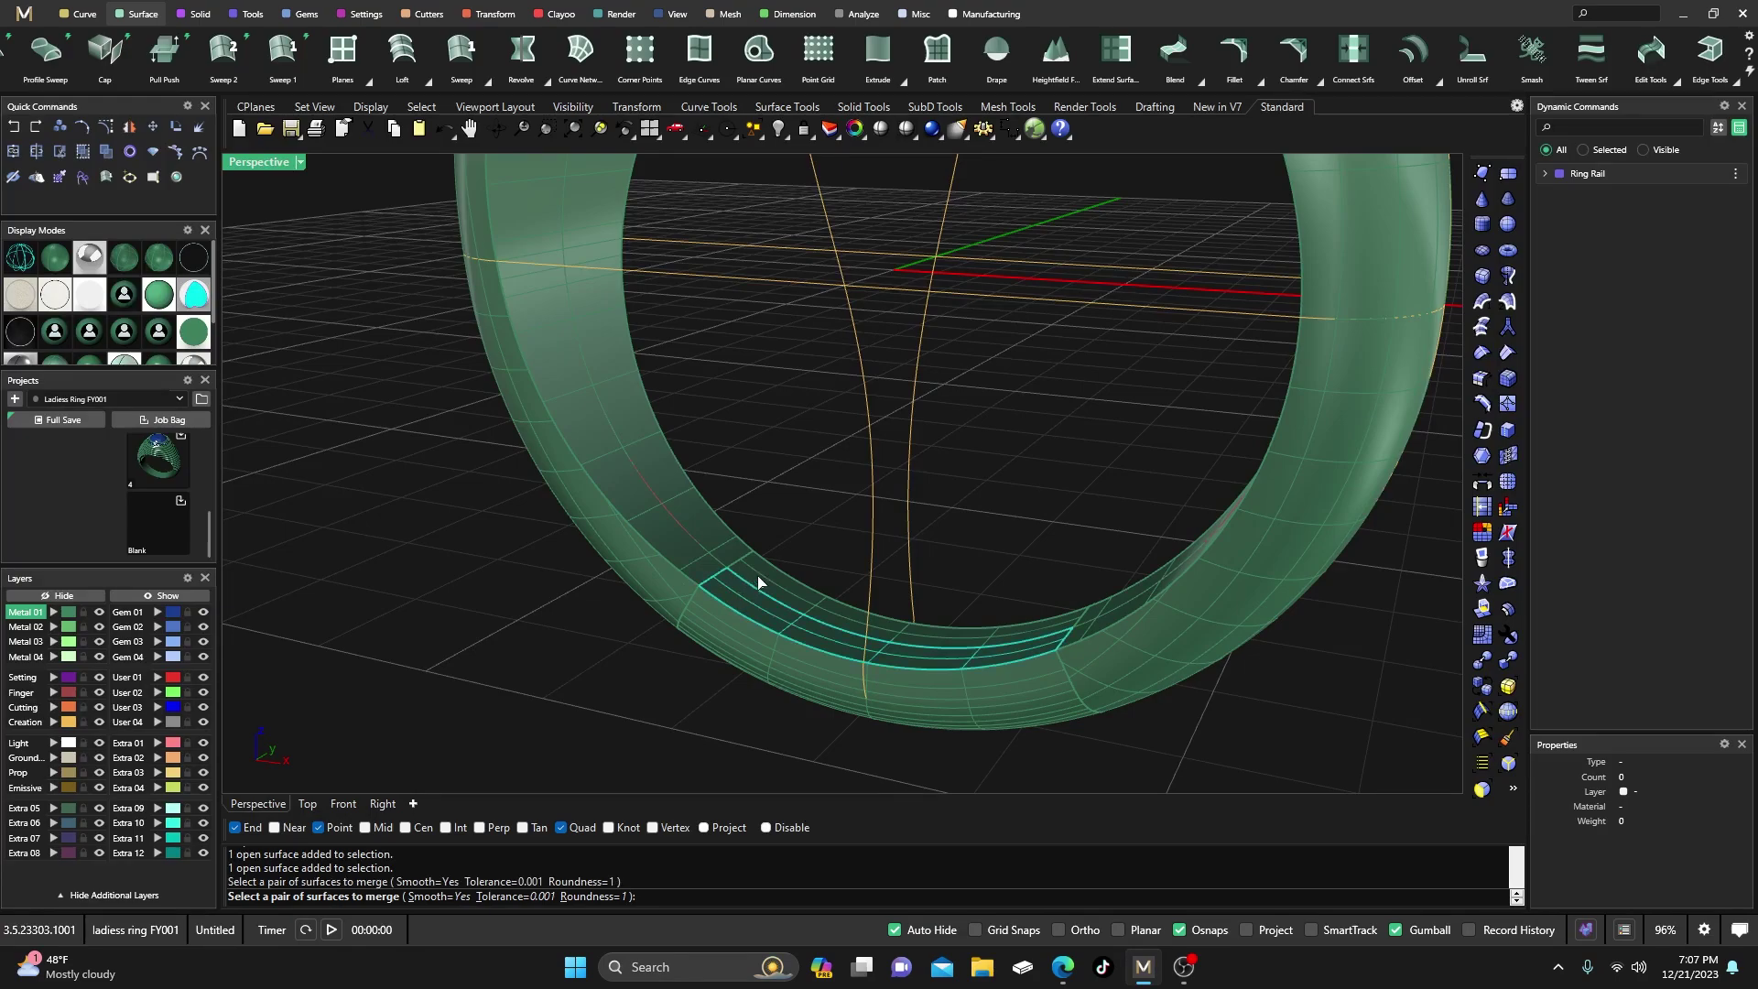
click(761, 596)
click(816, 641)
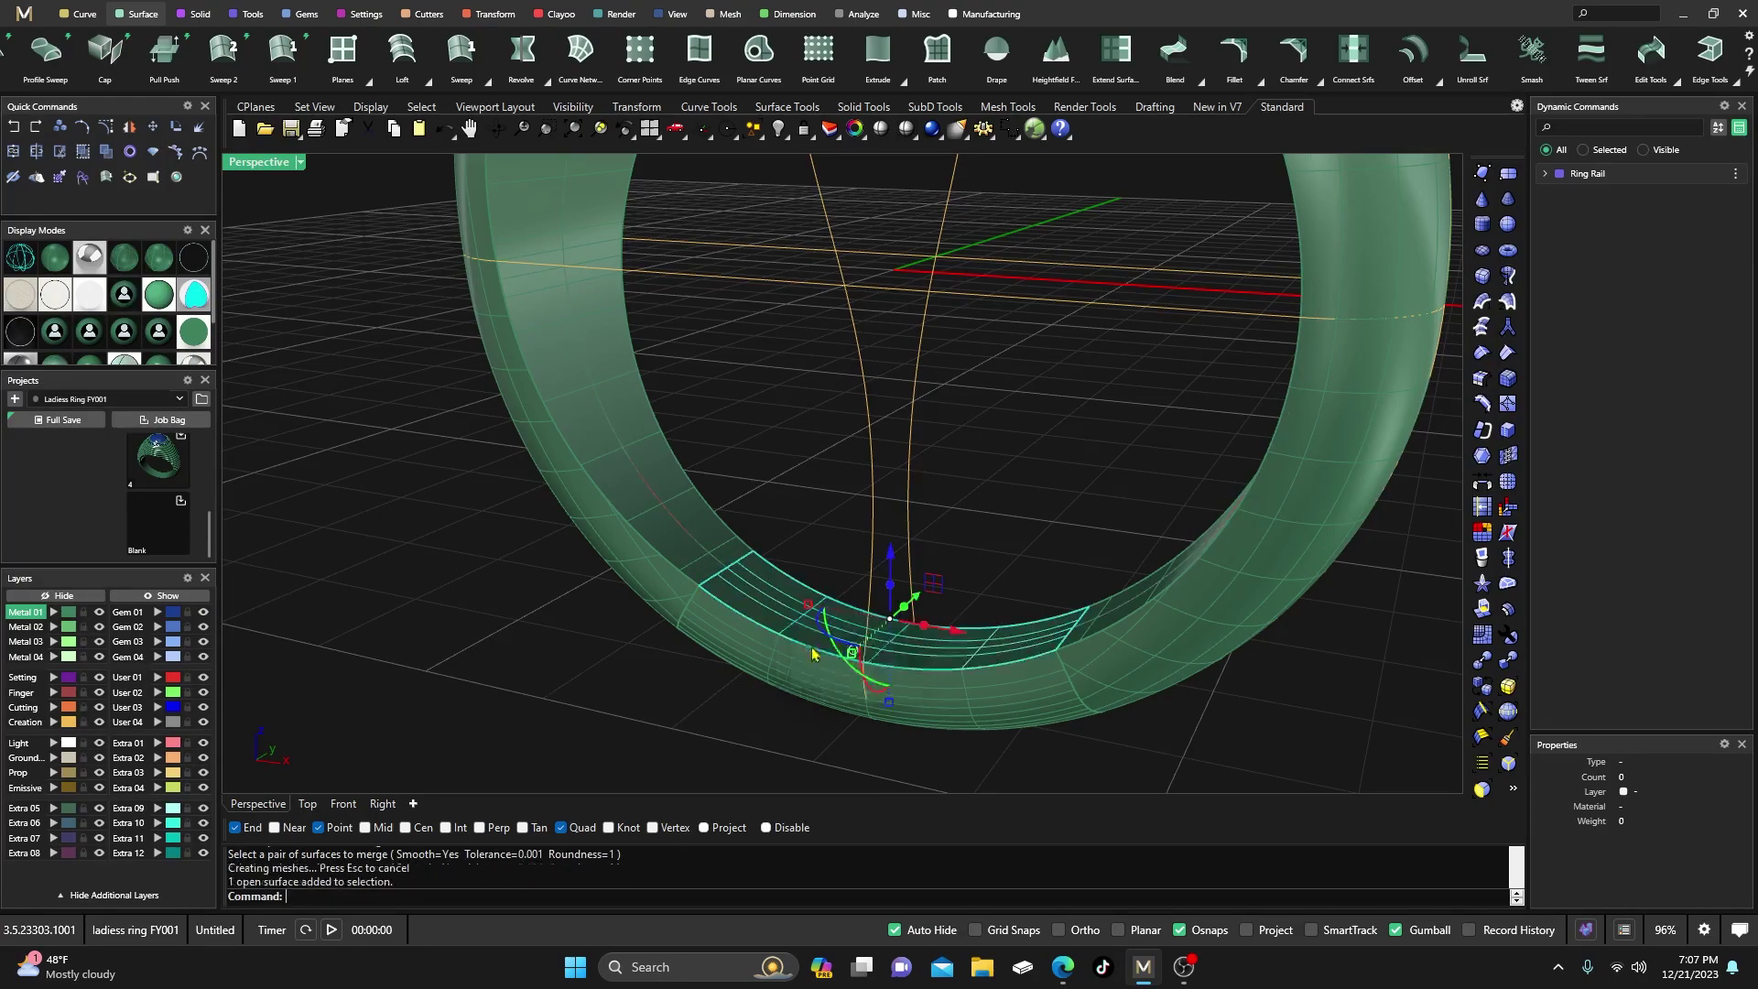
click(794, 480)
Try twice to merge the finger hole's long inner side surface with the strip at the base of the shank
key(Return)
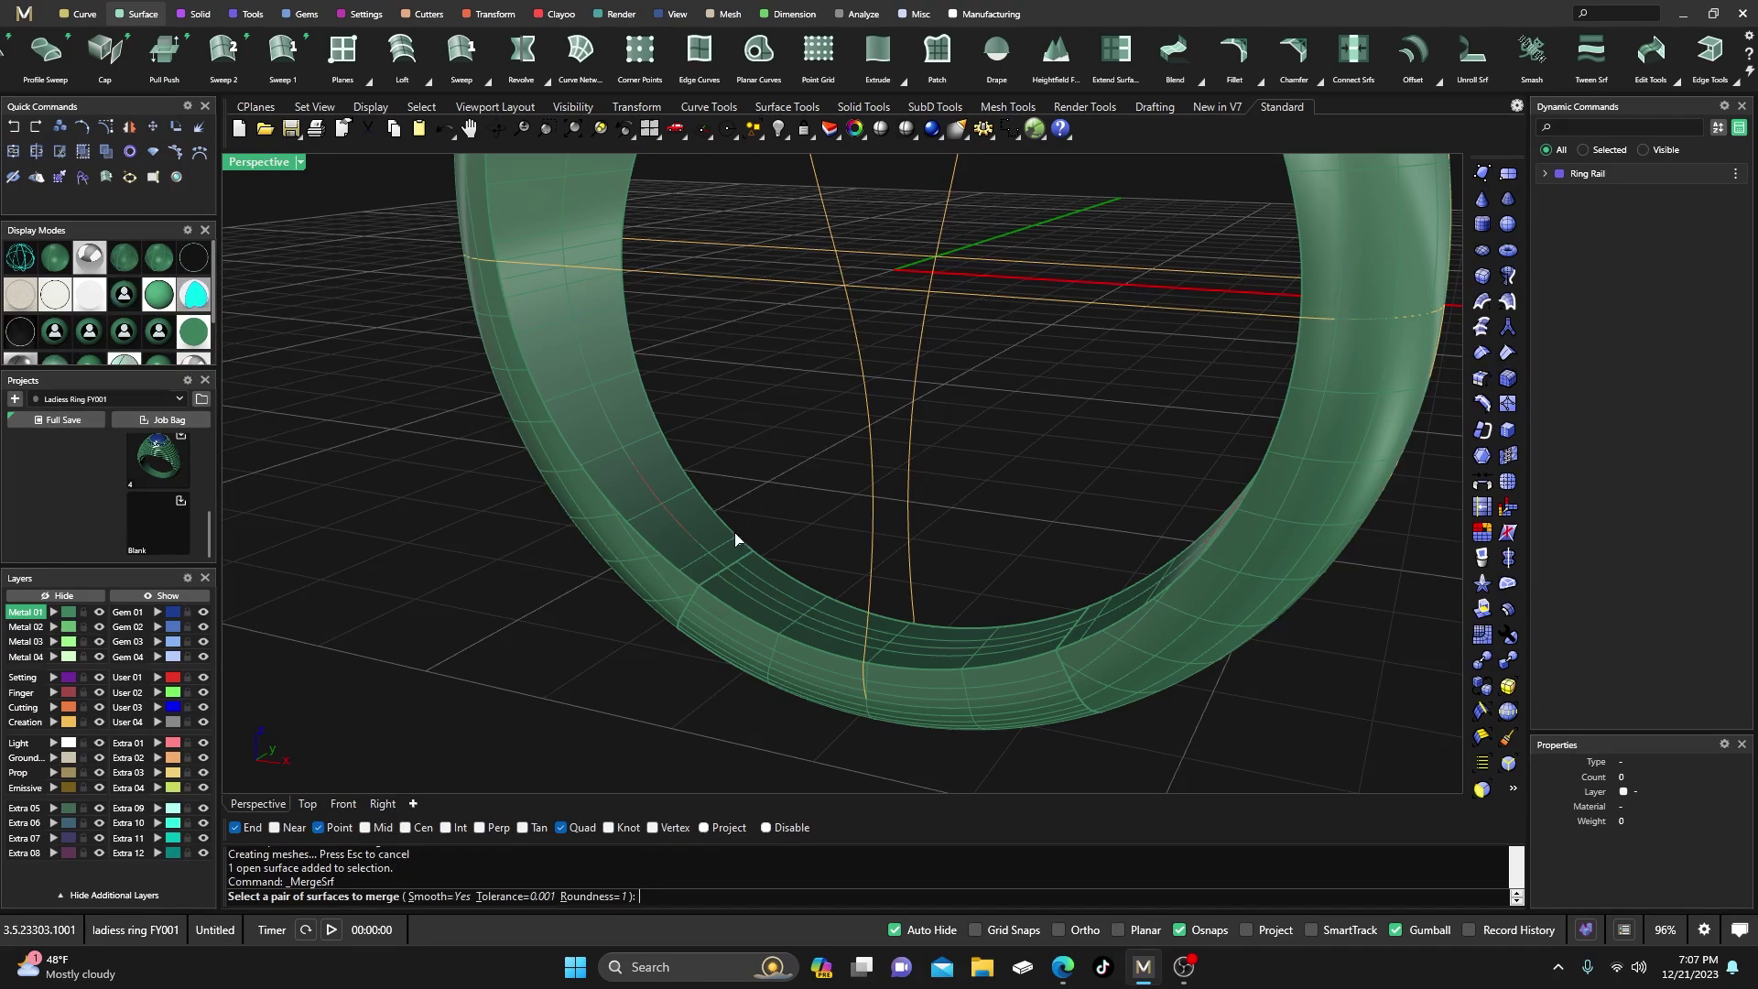
click(730, 546)
click(762, 586)
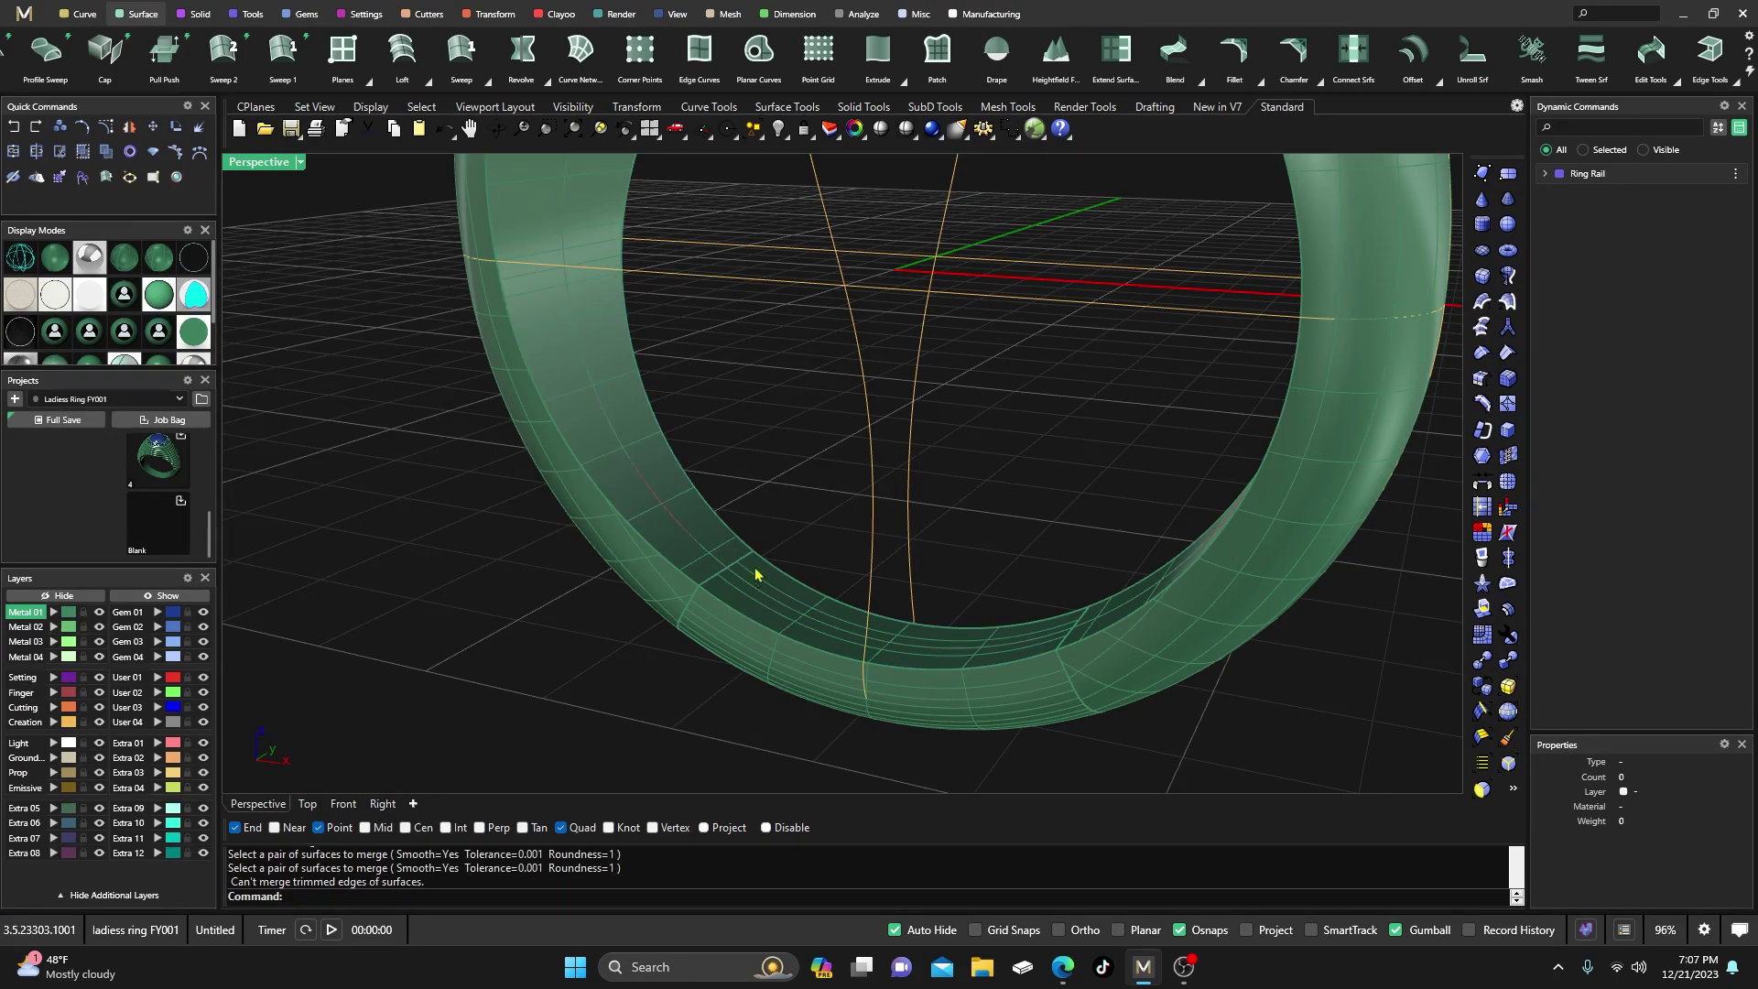
key(Return)
click(737, 552)
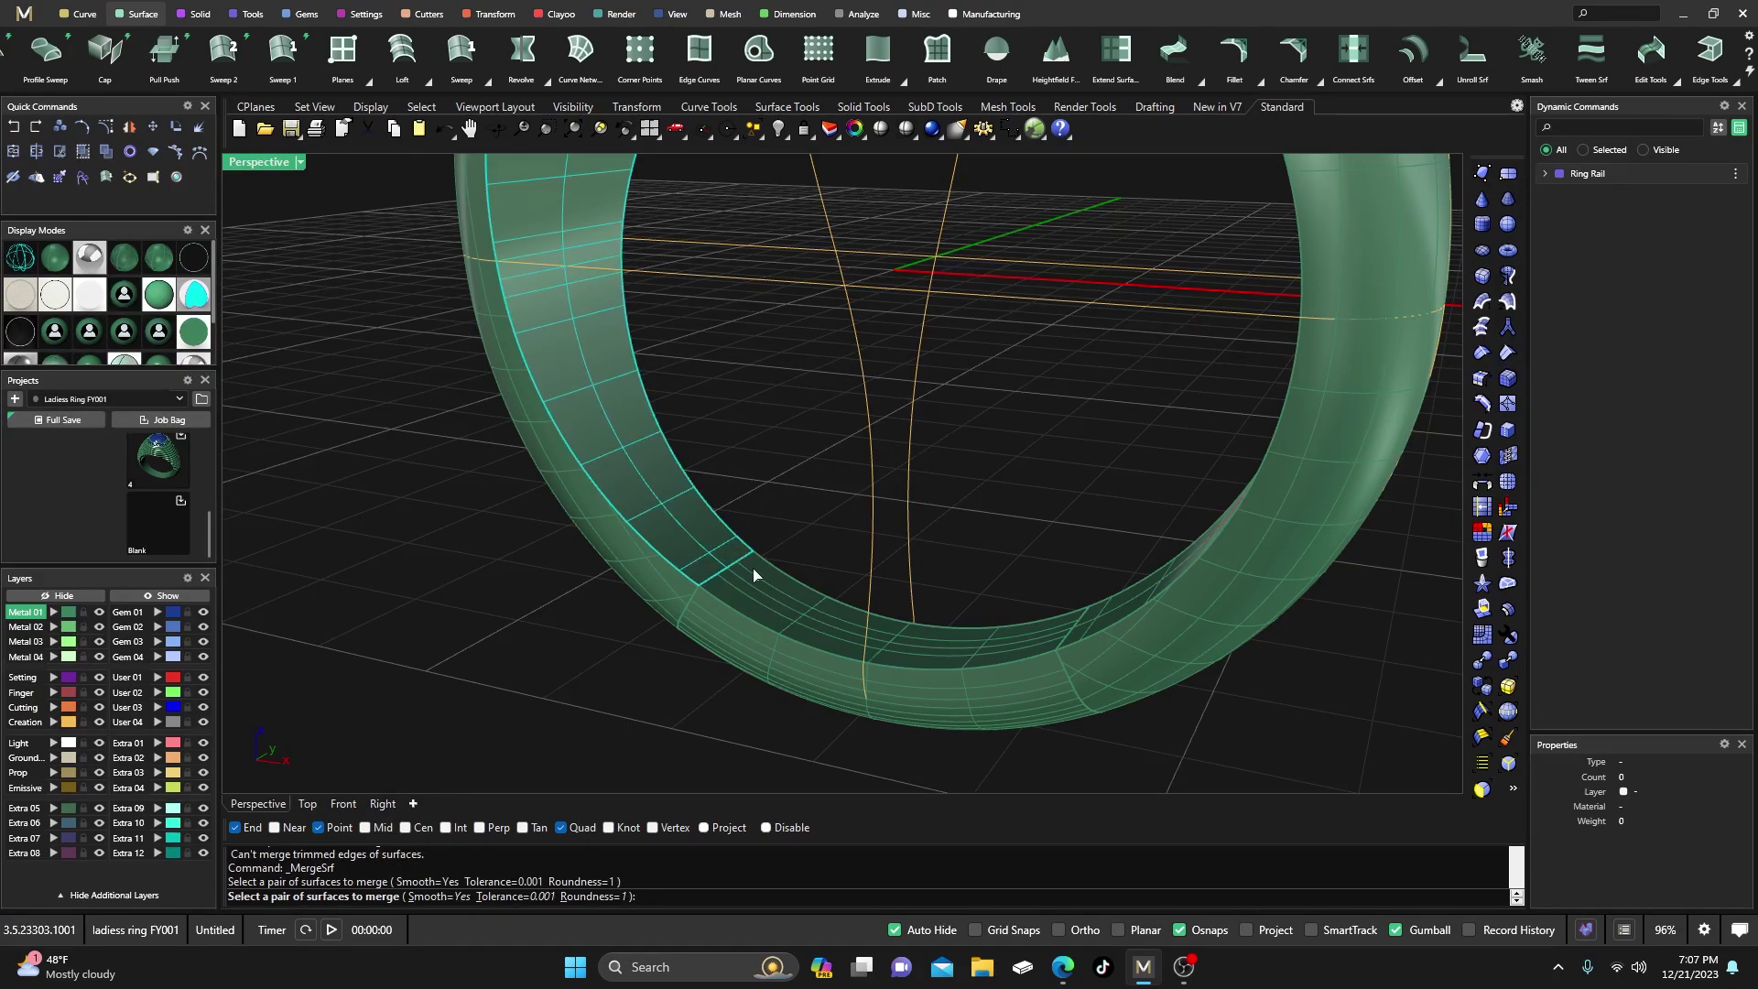
click(753, 575)
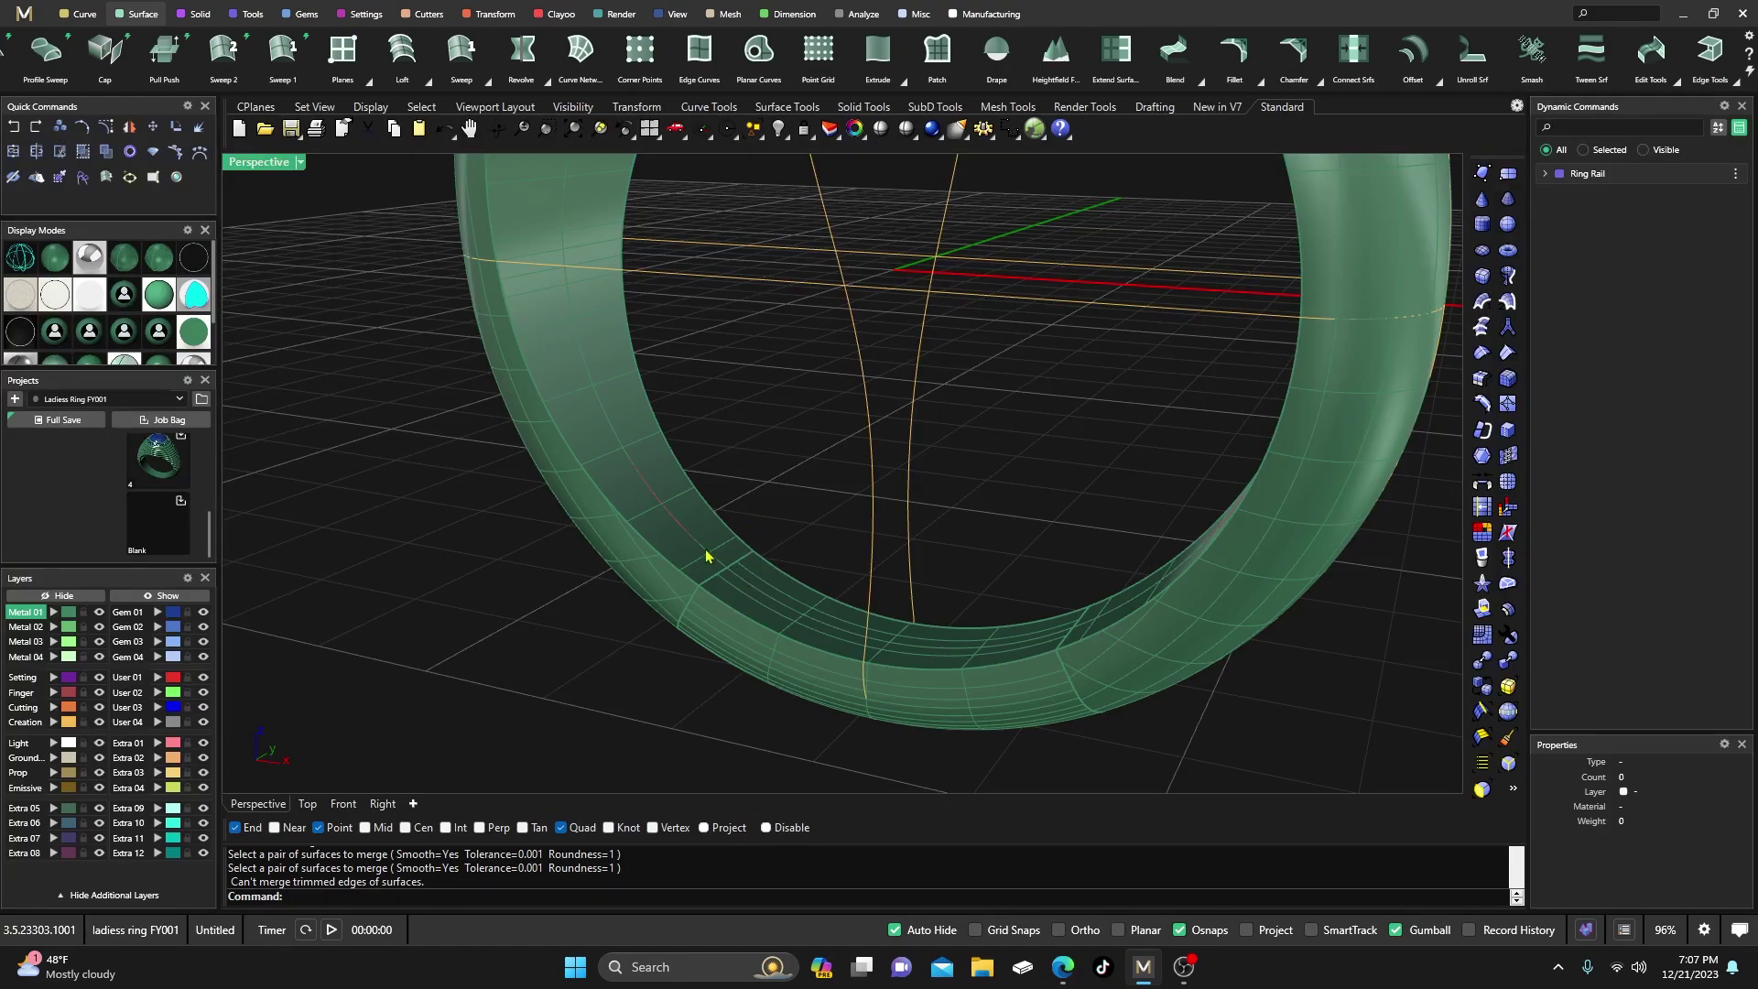
Inspect the finger hole's inner side surface with the What command, and deselect it after closing the description
click(710, 556)
click(747, 608)
right_drag(750, 616, 797, 519)
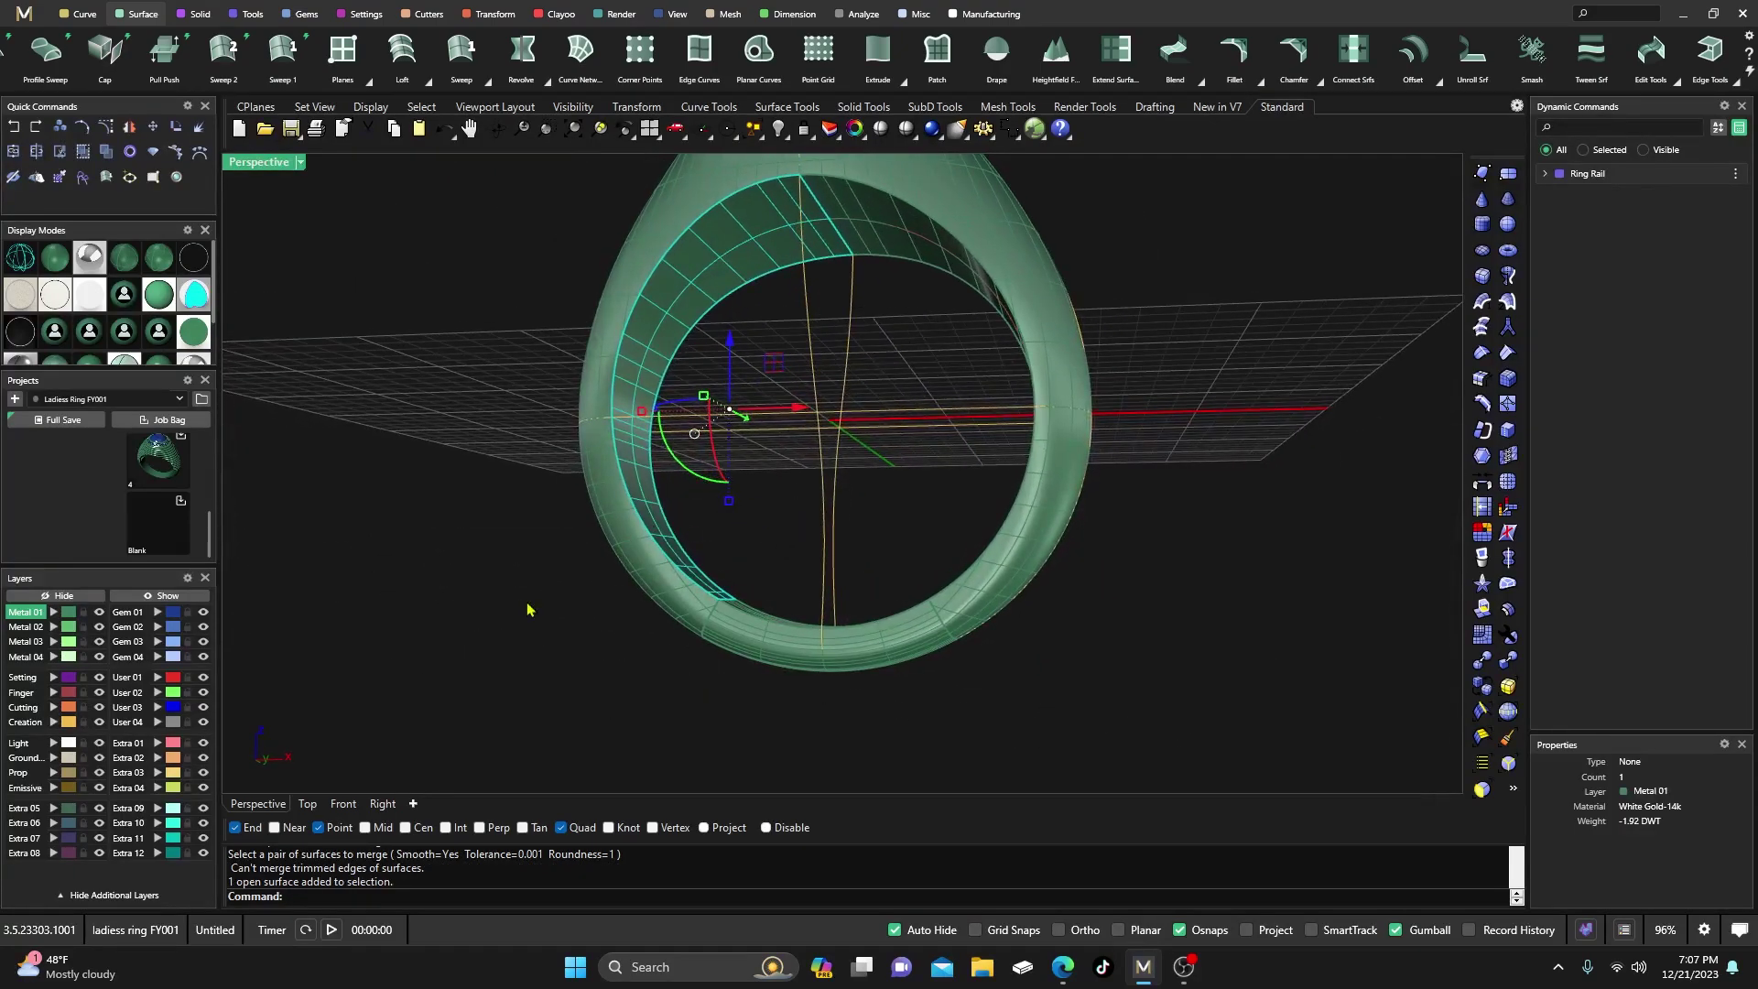
right_click(303, 902)
click(325, 688)
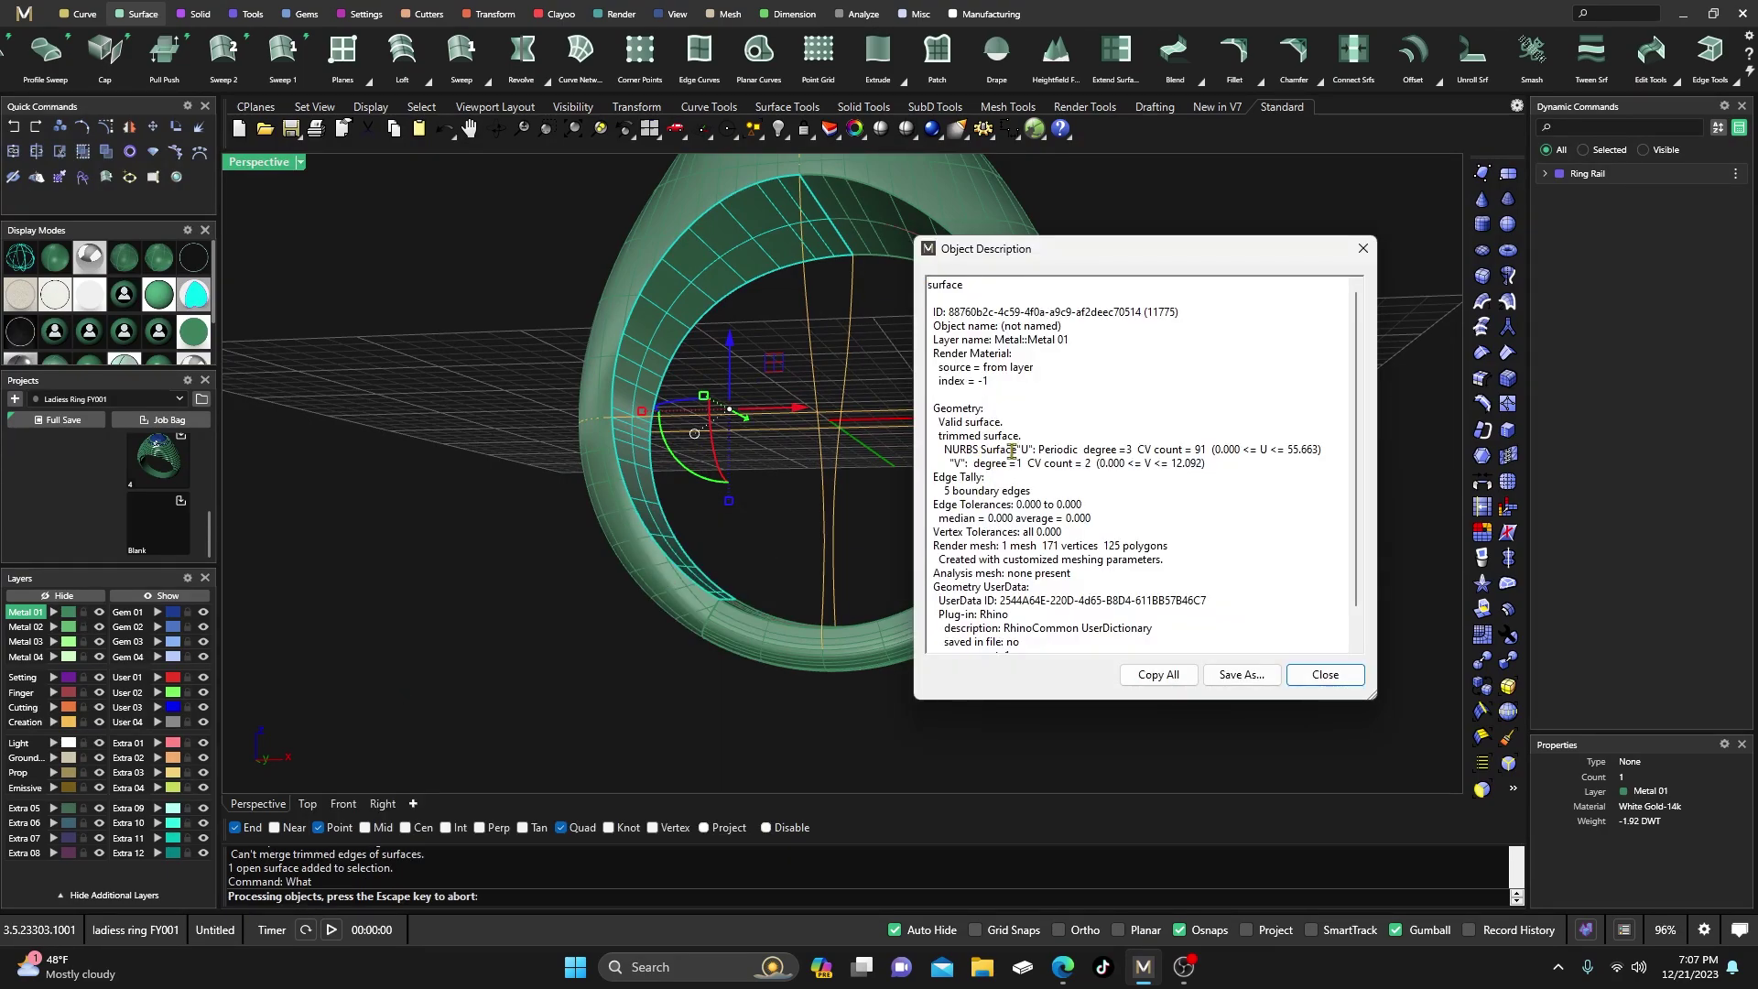
click(1363, 249)
click(909, 460)
Shrink the trimmed inner side surface of the finger hole with Shrink Trimmed Surface and deselect it
right_drag(909, 459, 665, 482)
click(662, 467)
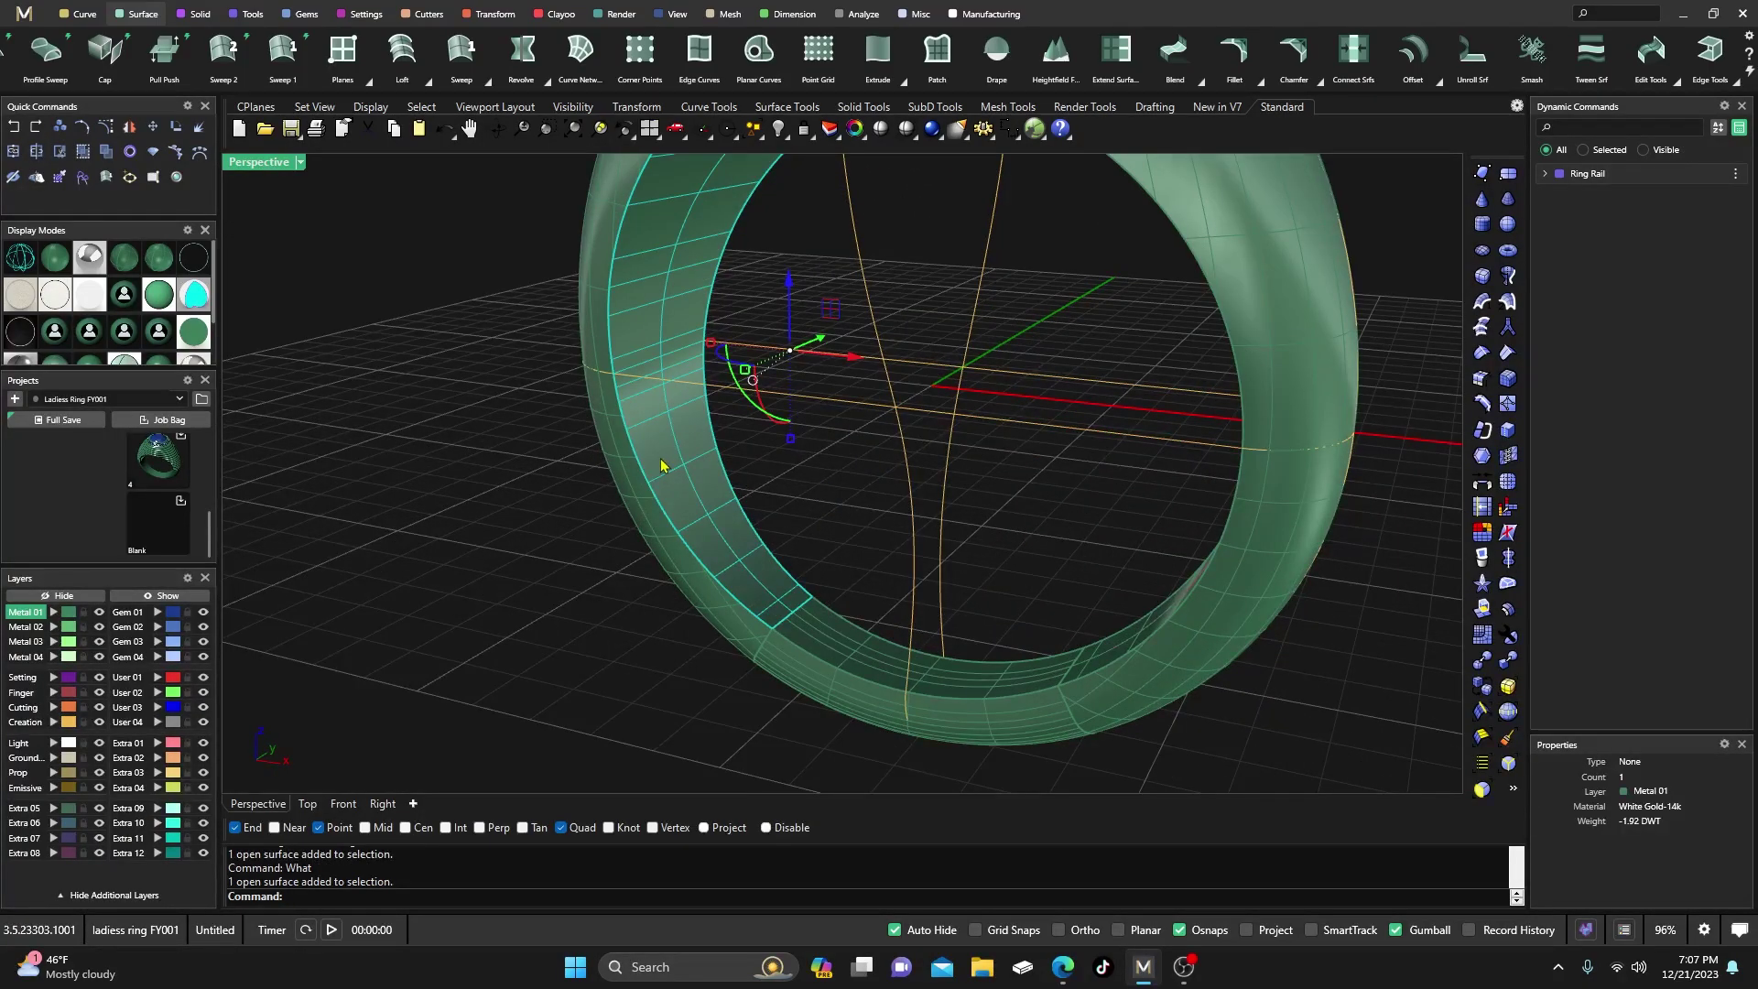
right_drag(569, 624, 574, 601)
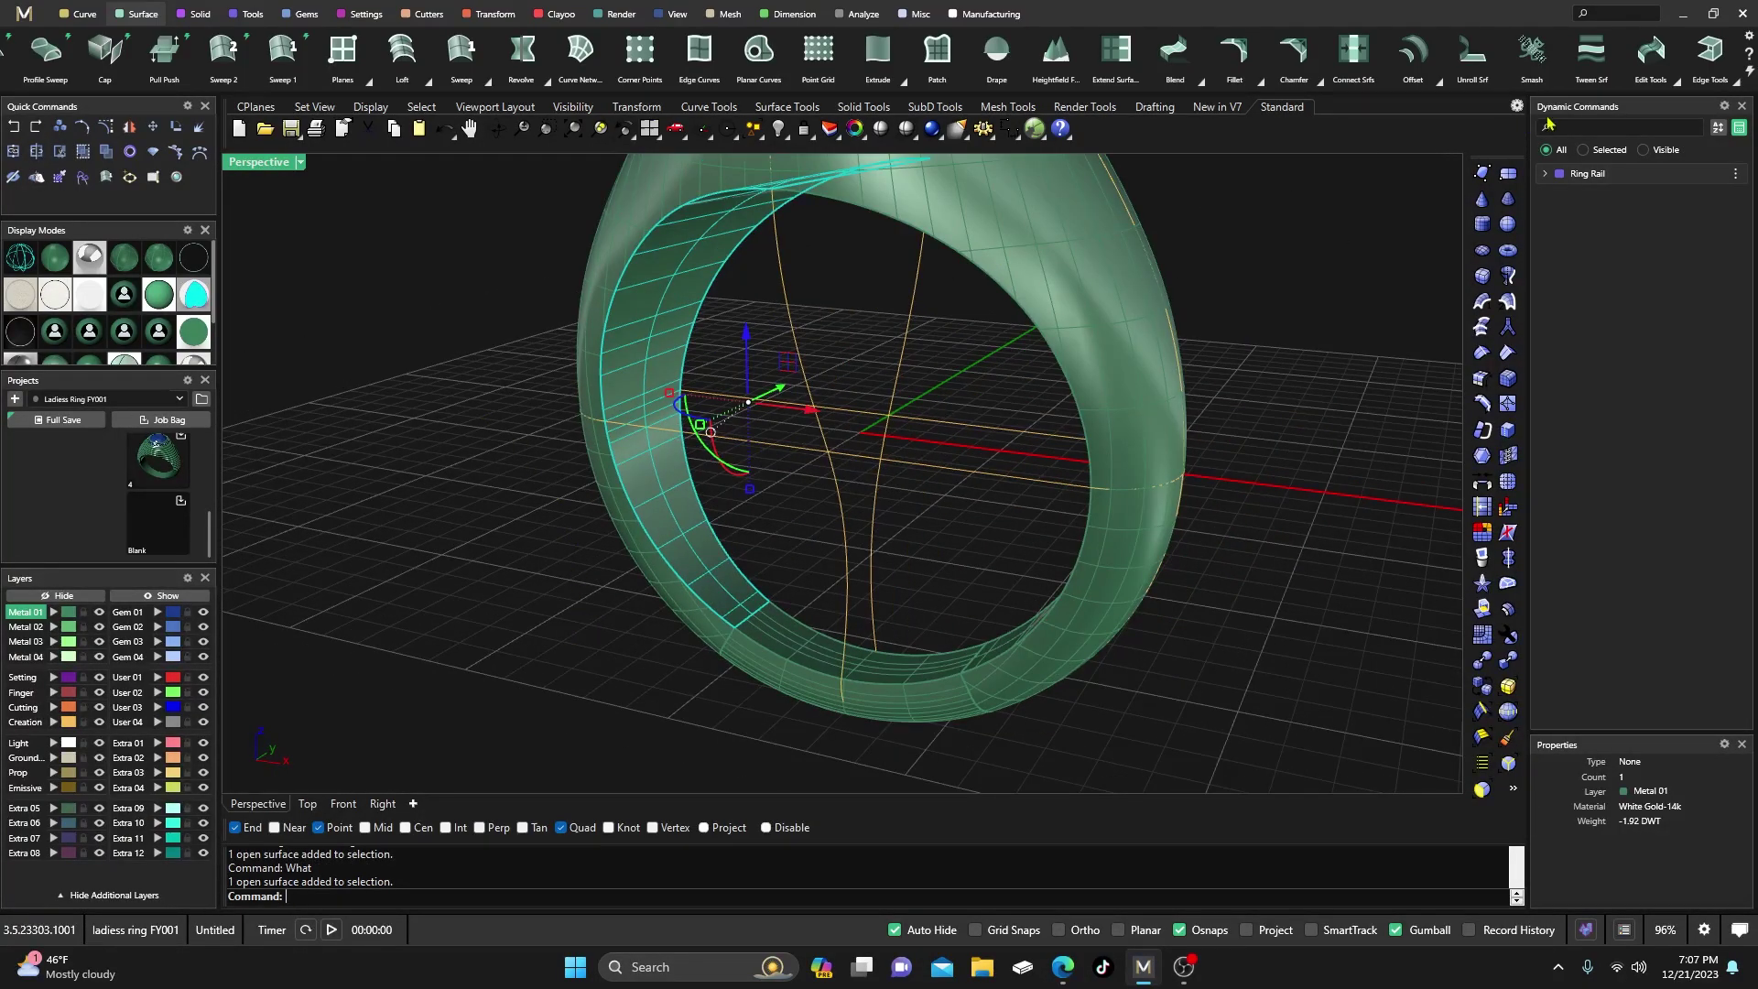
click(1672, 79)
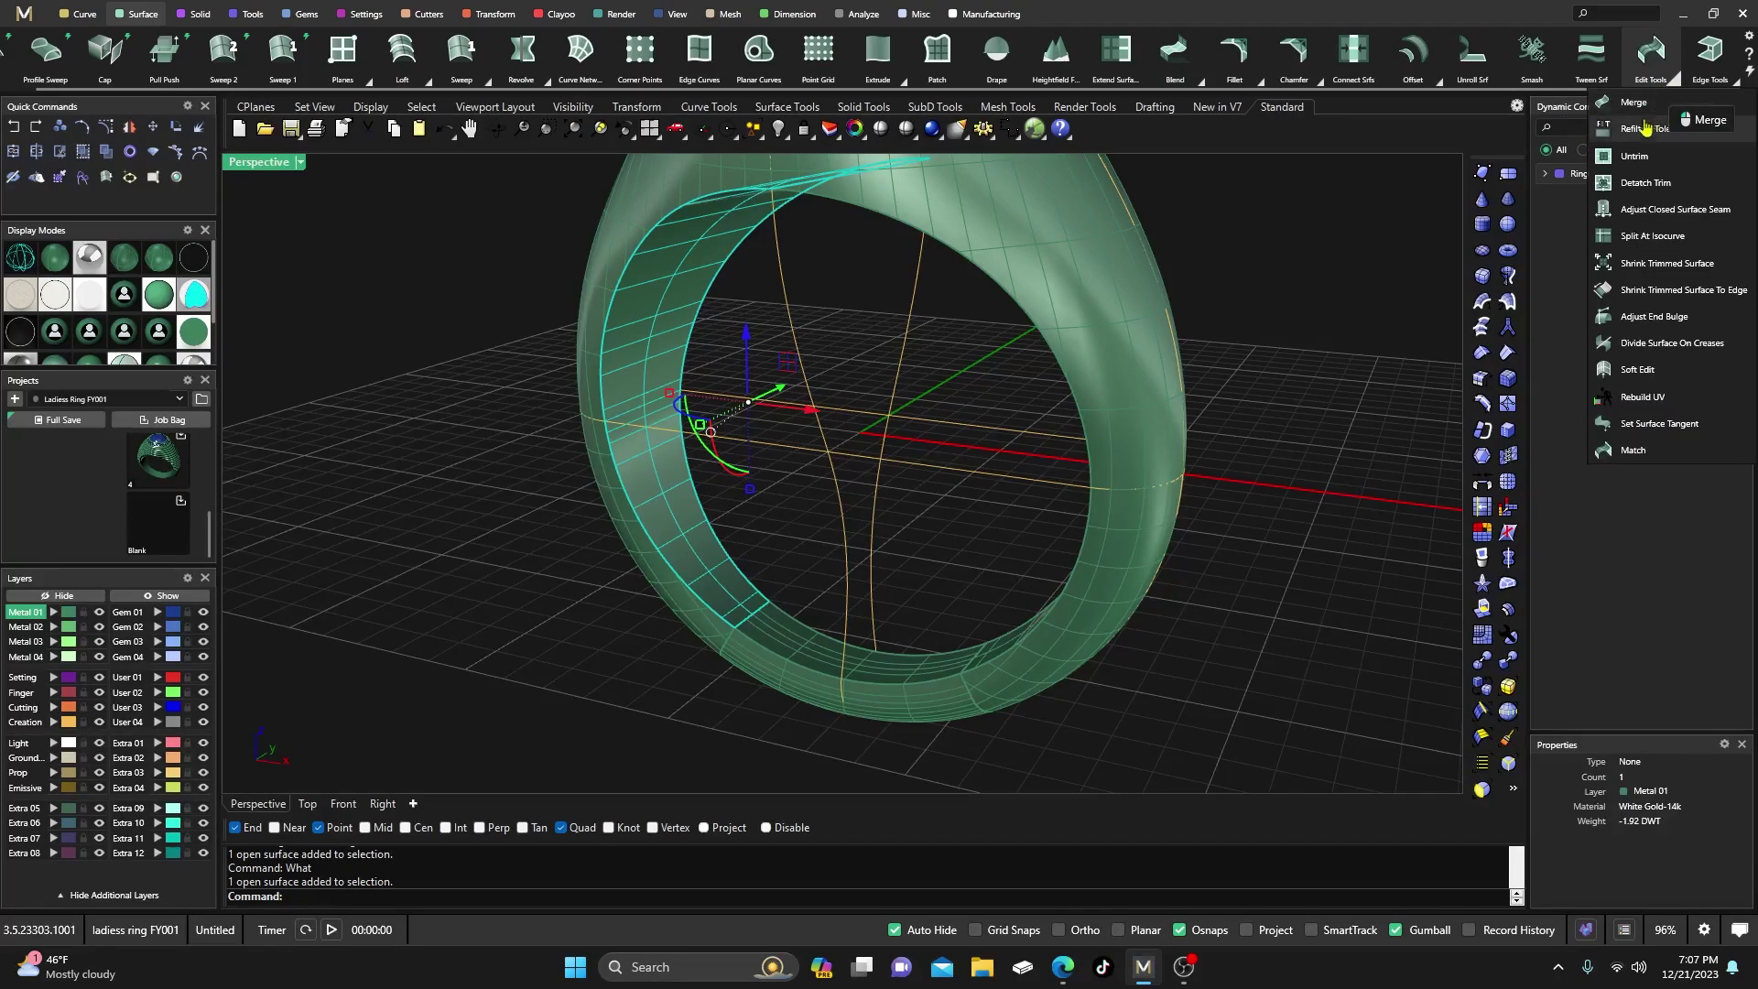
click(1605, 270)
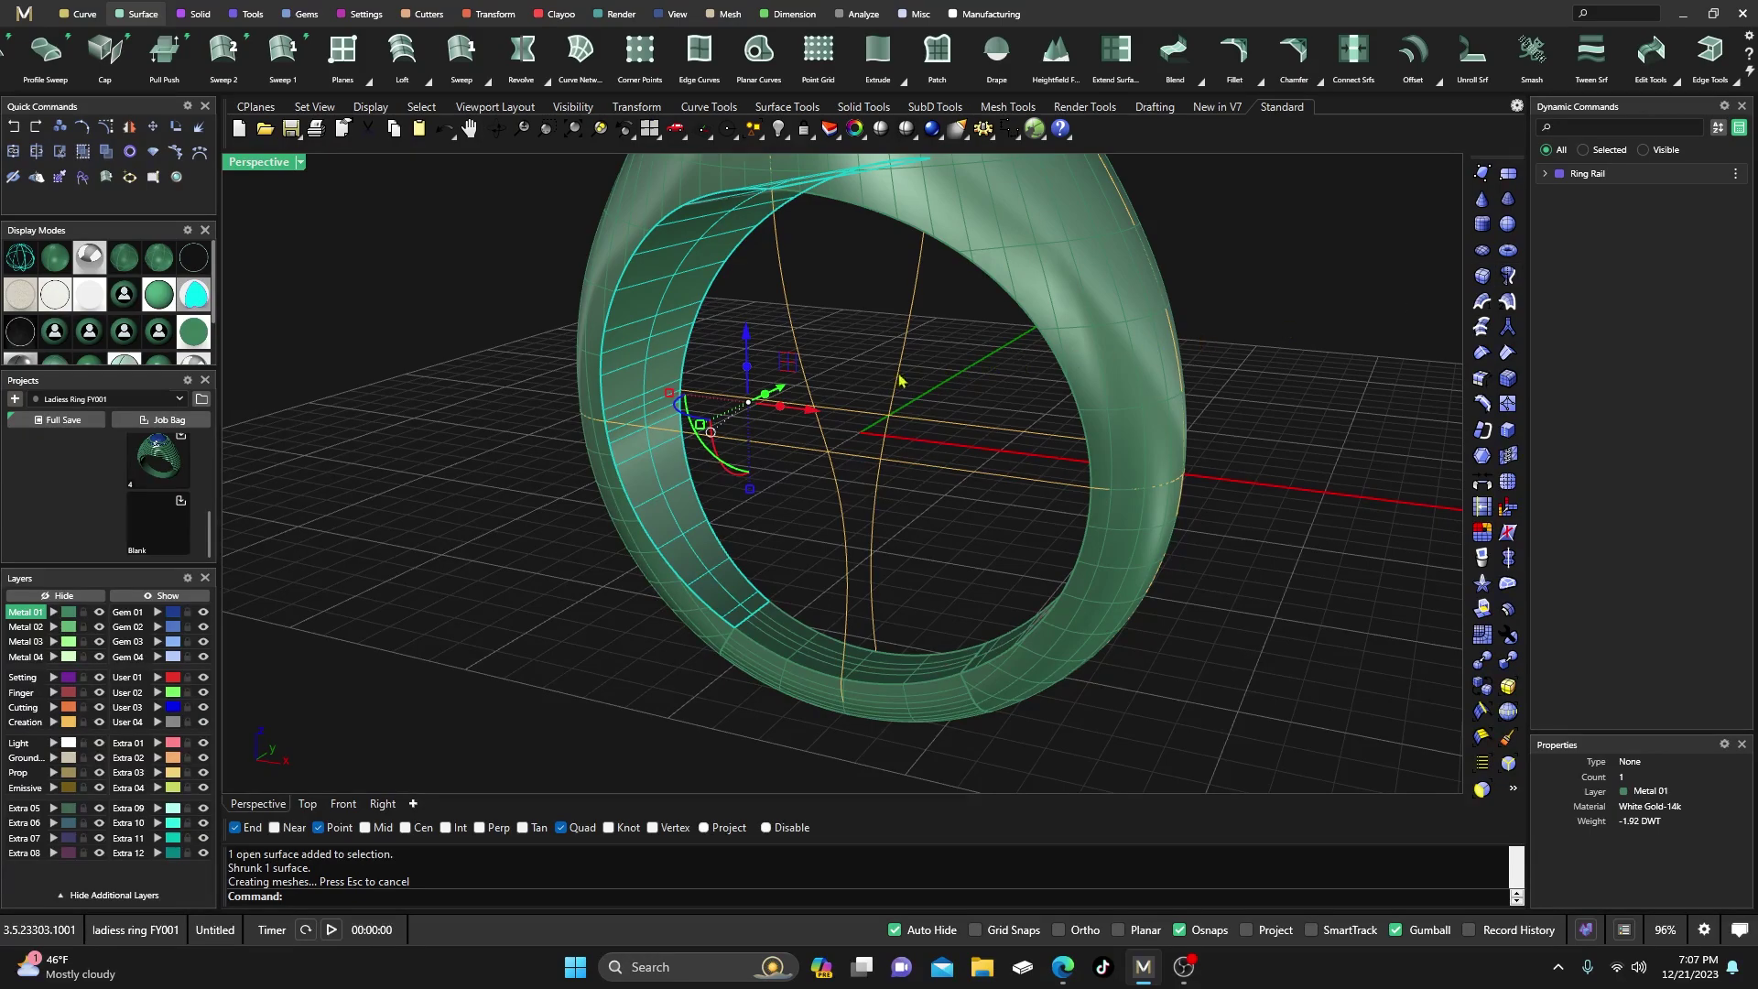
click(759, 528)
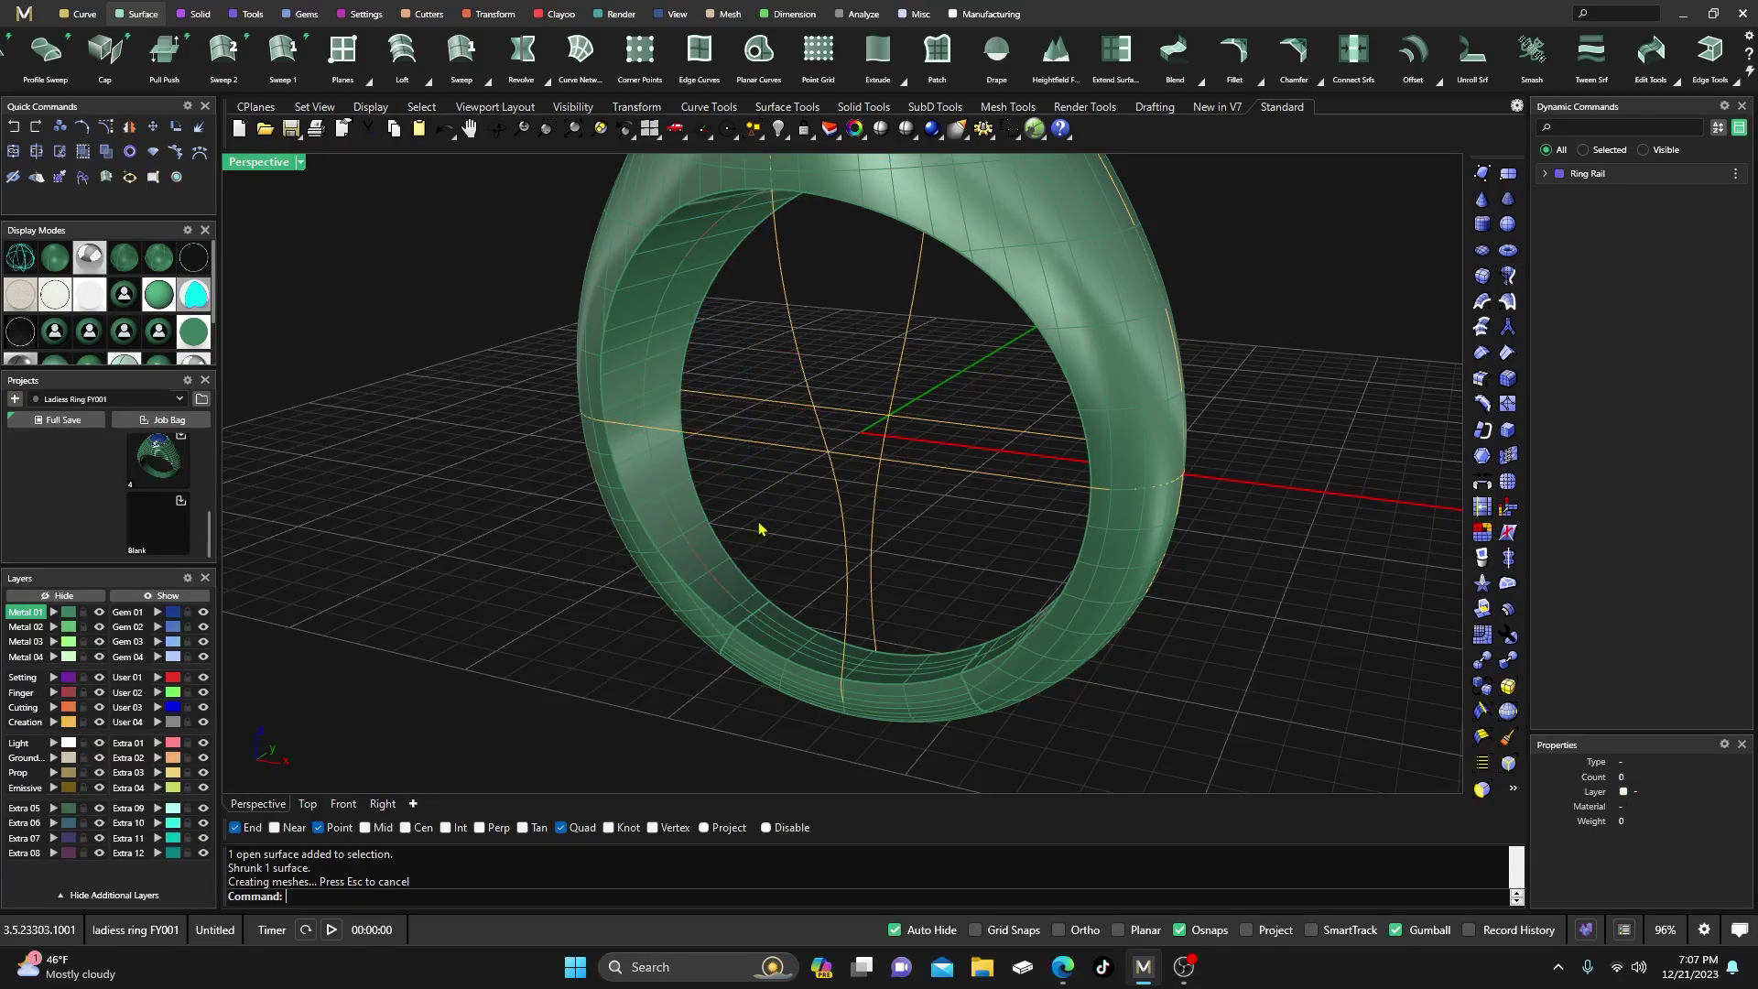
Try again to merge the shrunk inner side surface with the neighbouring base surface, clearing the selection
click(1675, 80)
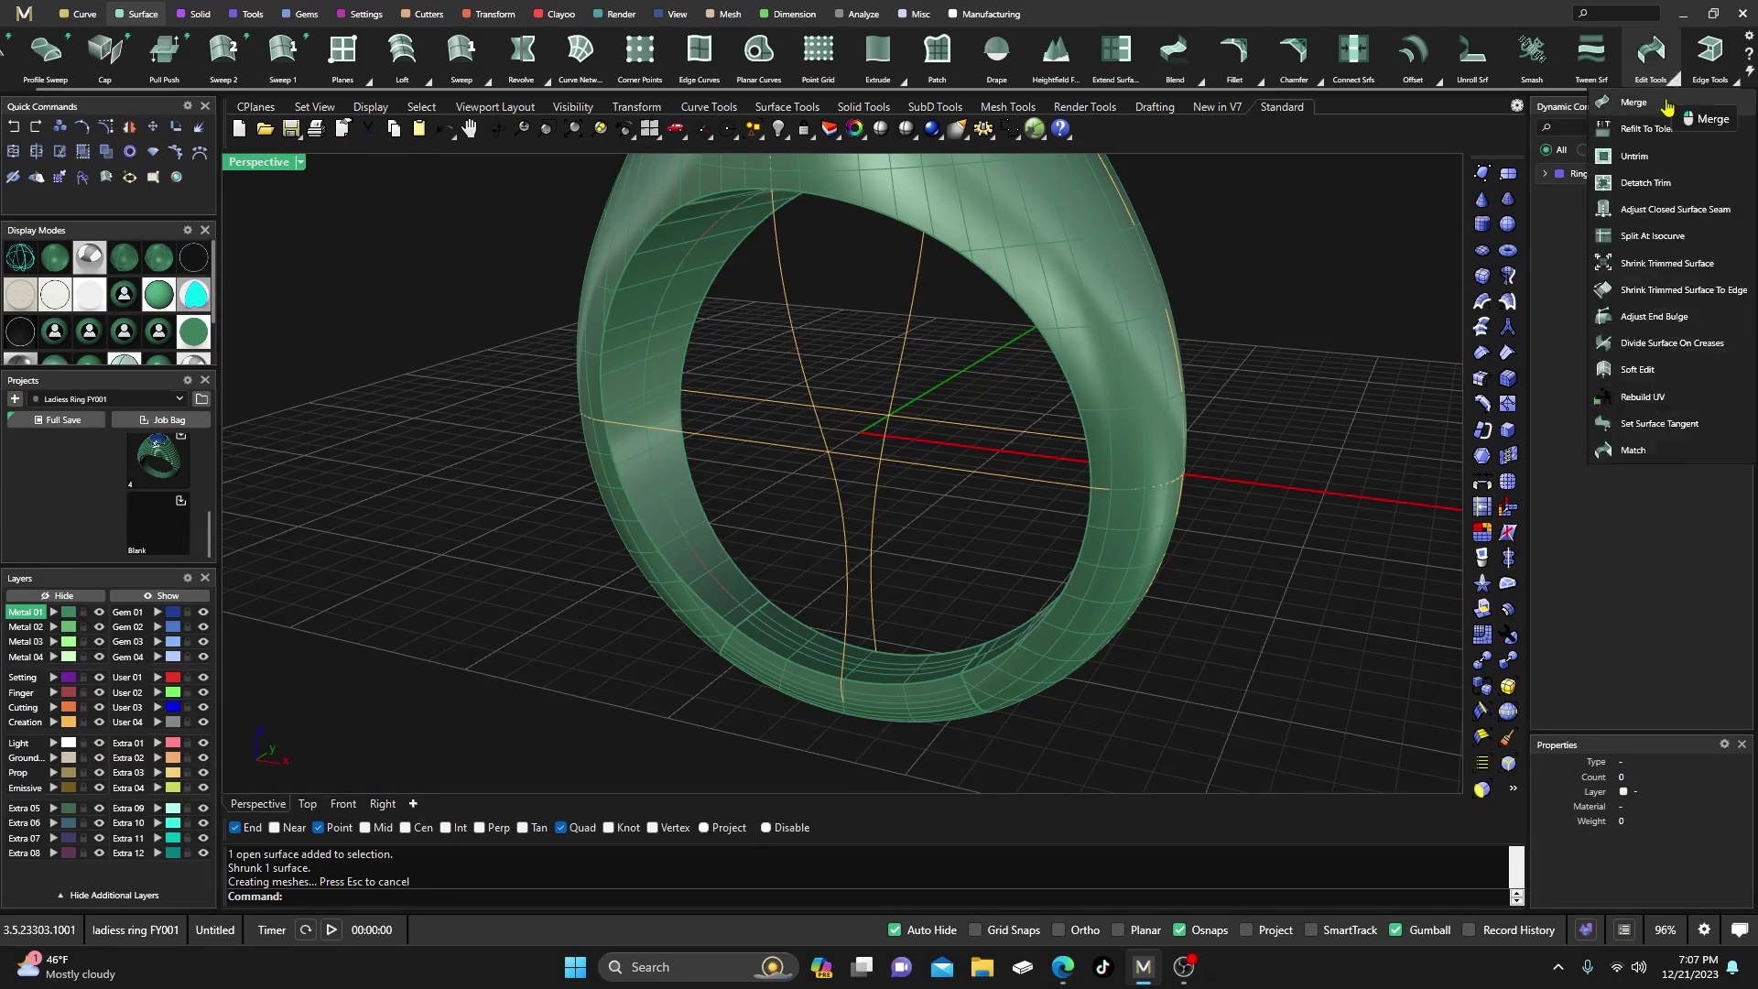
click(1634, 110)
click(744, 606)
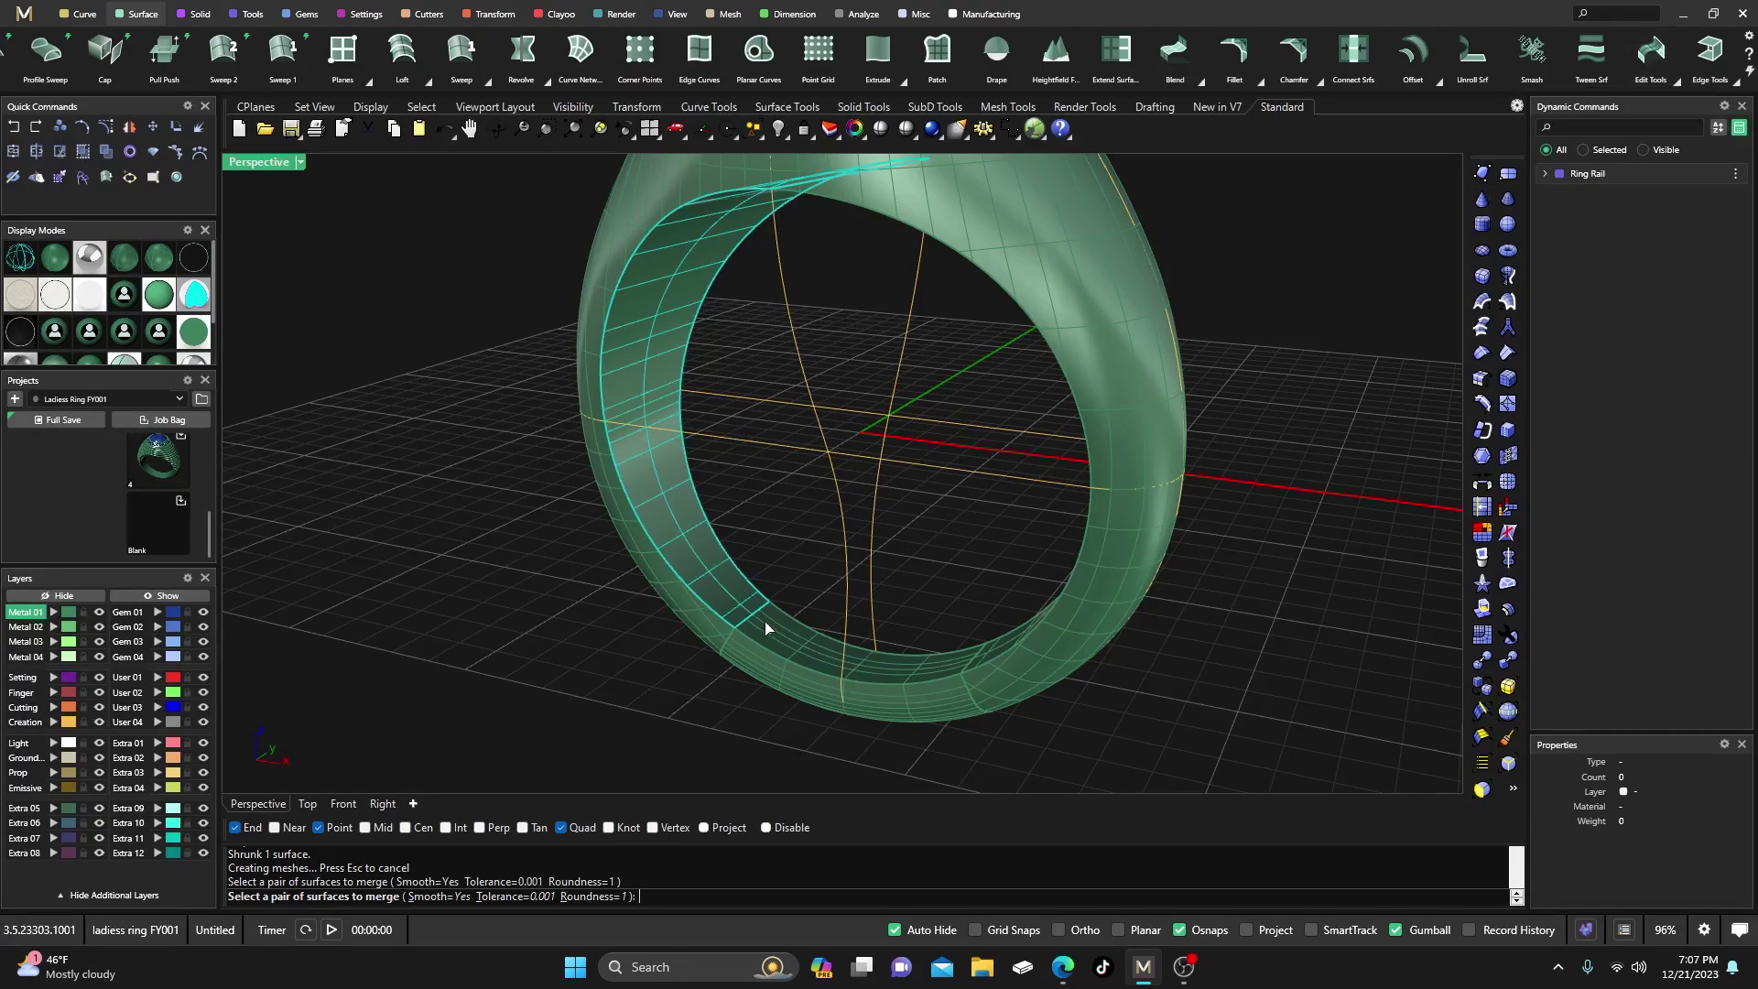
click(765, 638)
click(766, 638)
click(739, 608)
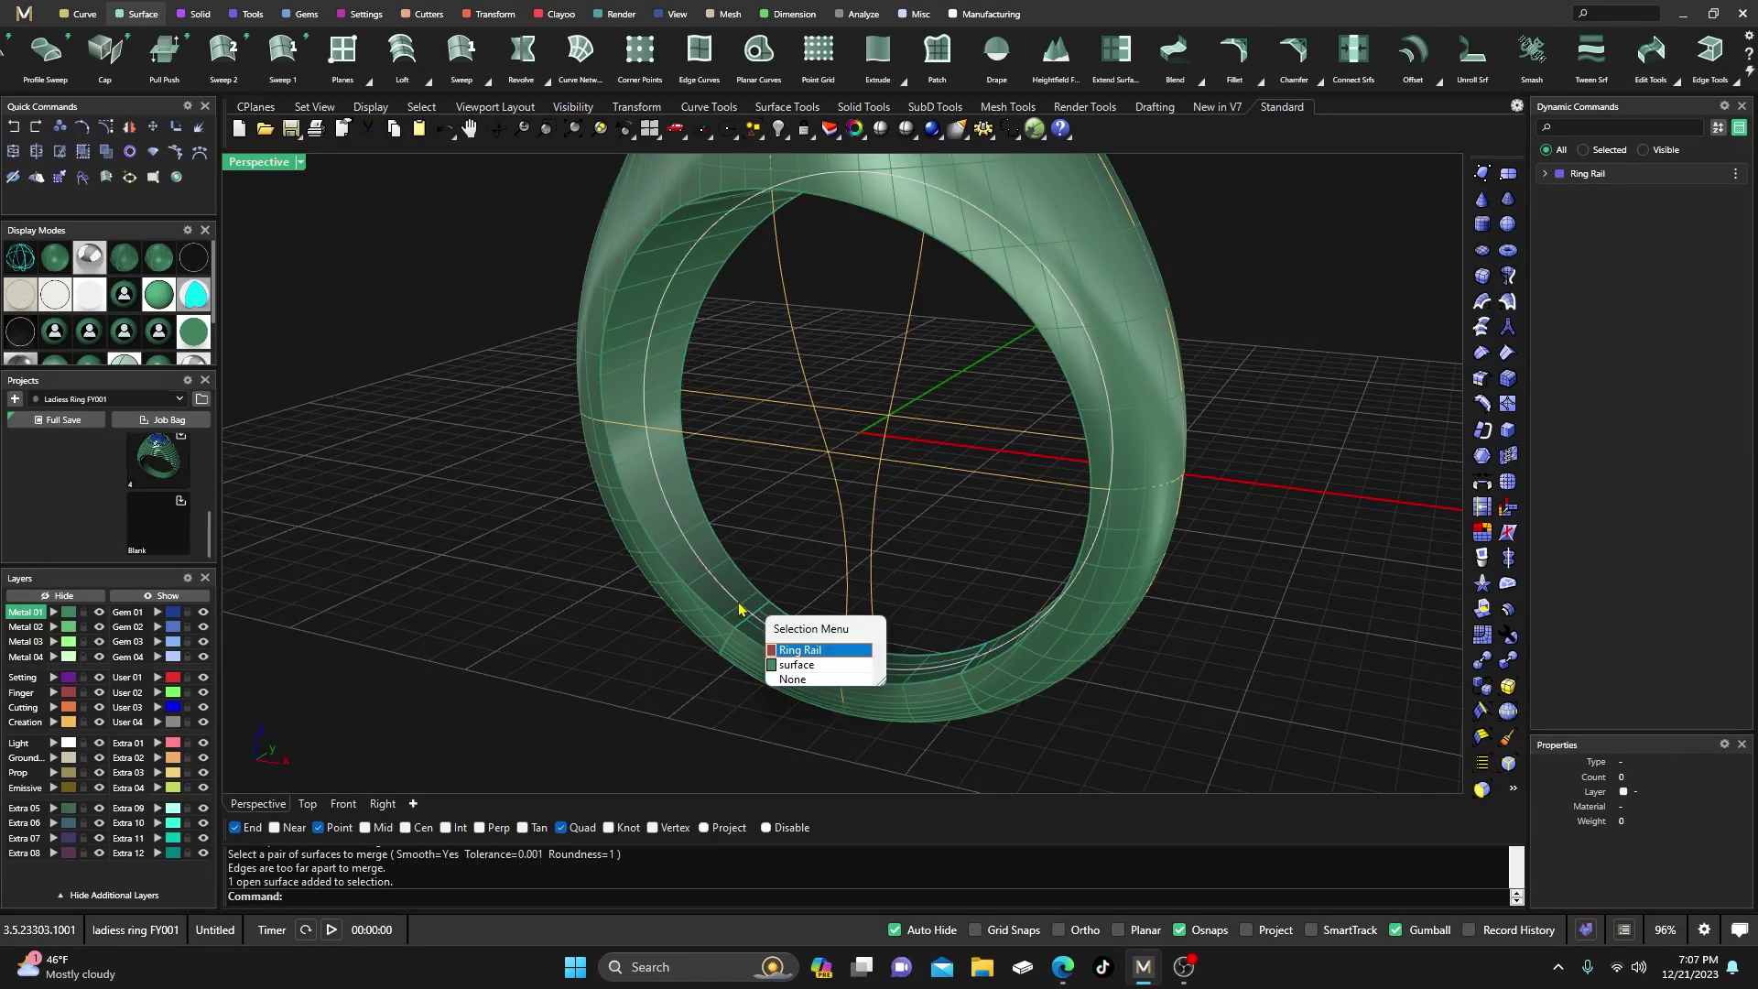
key(Return)
scroll(729, 605, down, 5)
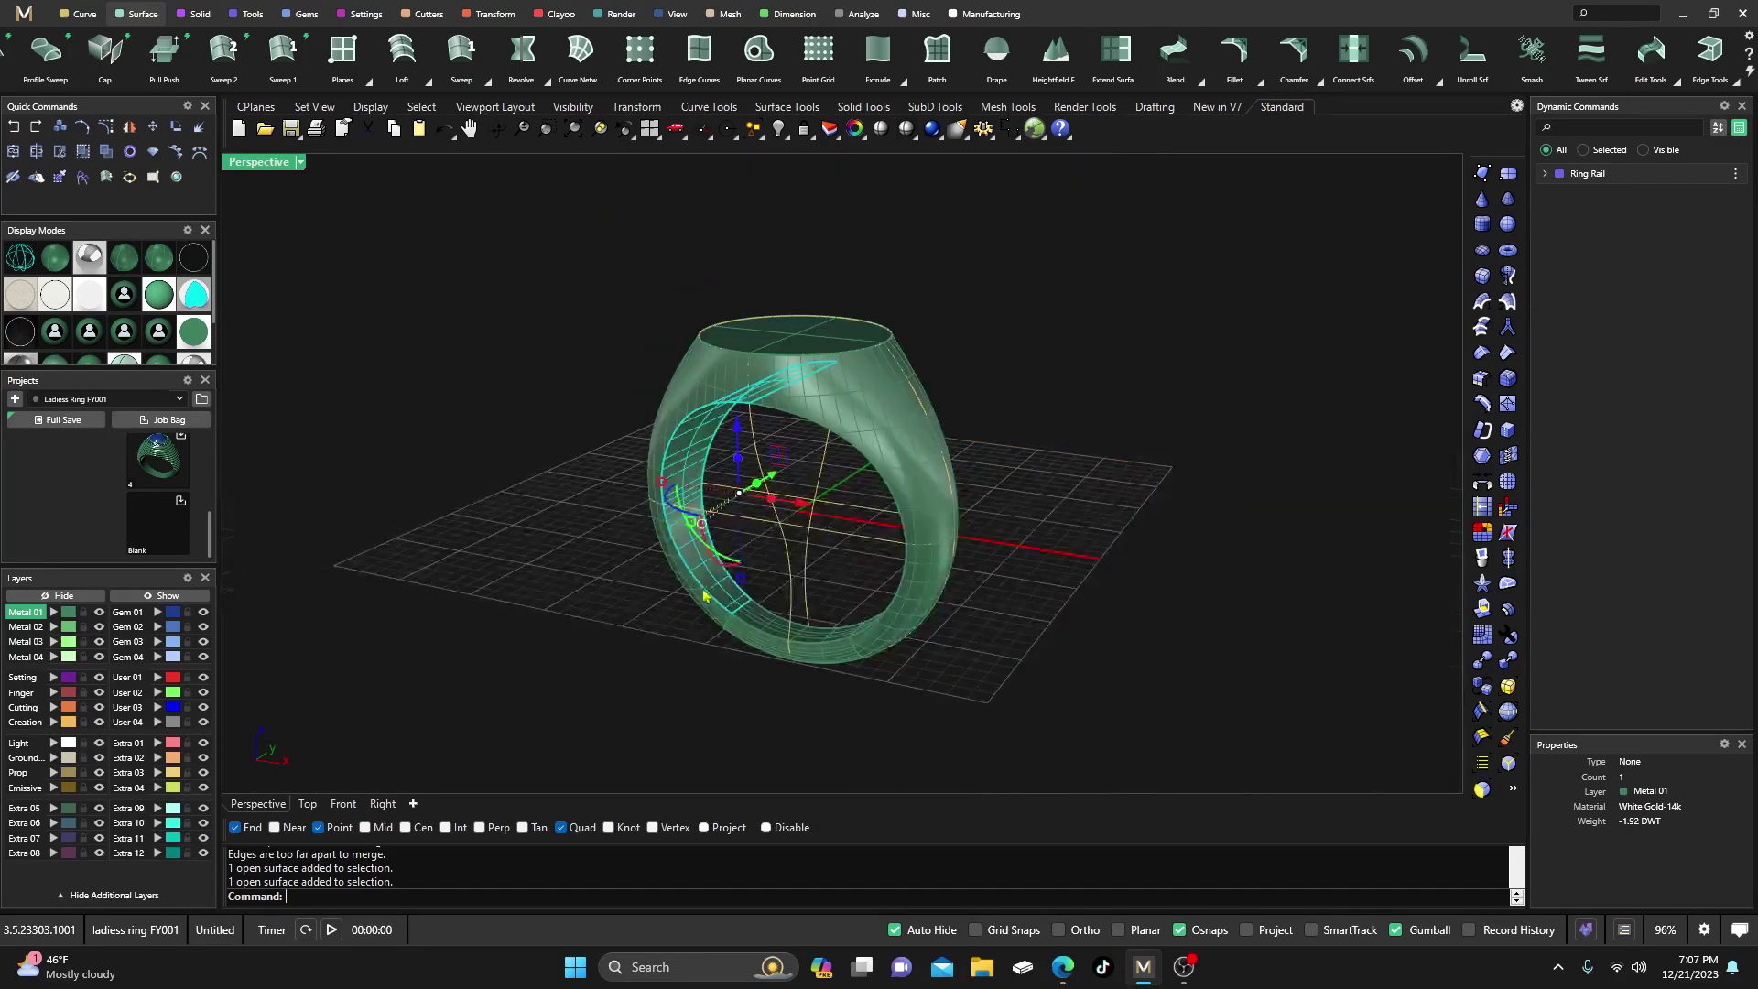
click(582, 483)
Undo the surface shrink, merge and explode to restore the original signet ring, and select it briefly to check
click(13, 127)
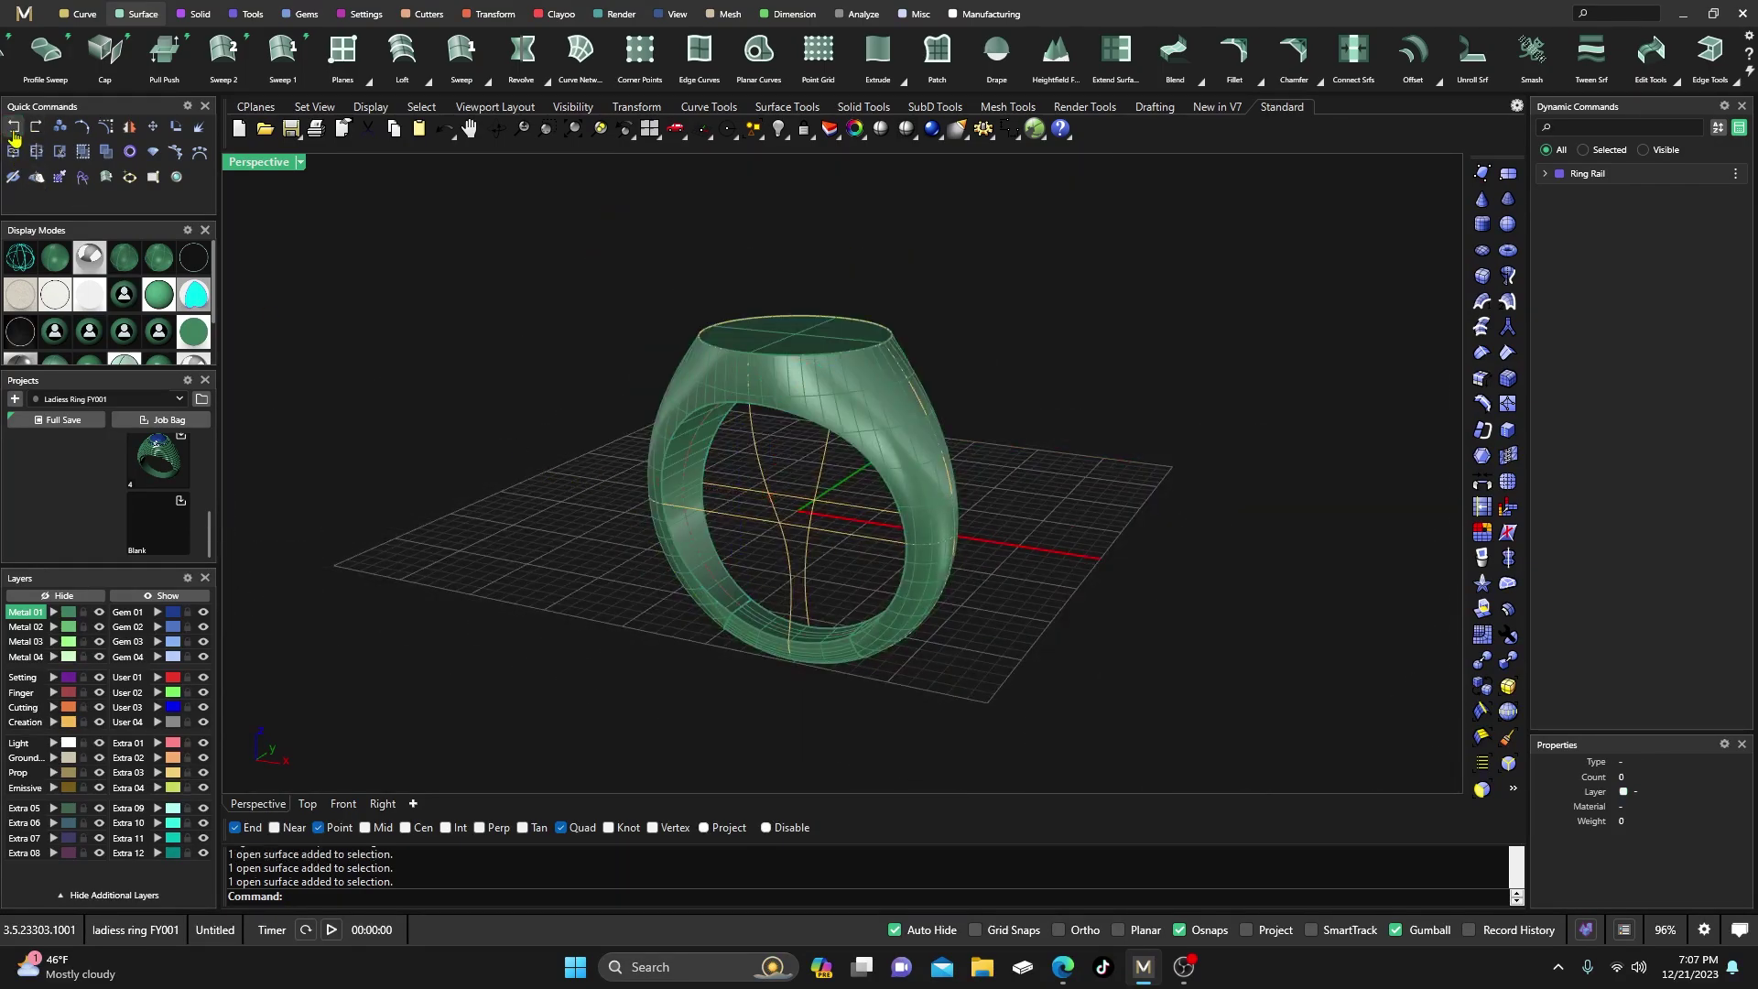
click(13, 127)
click(13, 126)
click(698, 476)
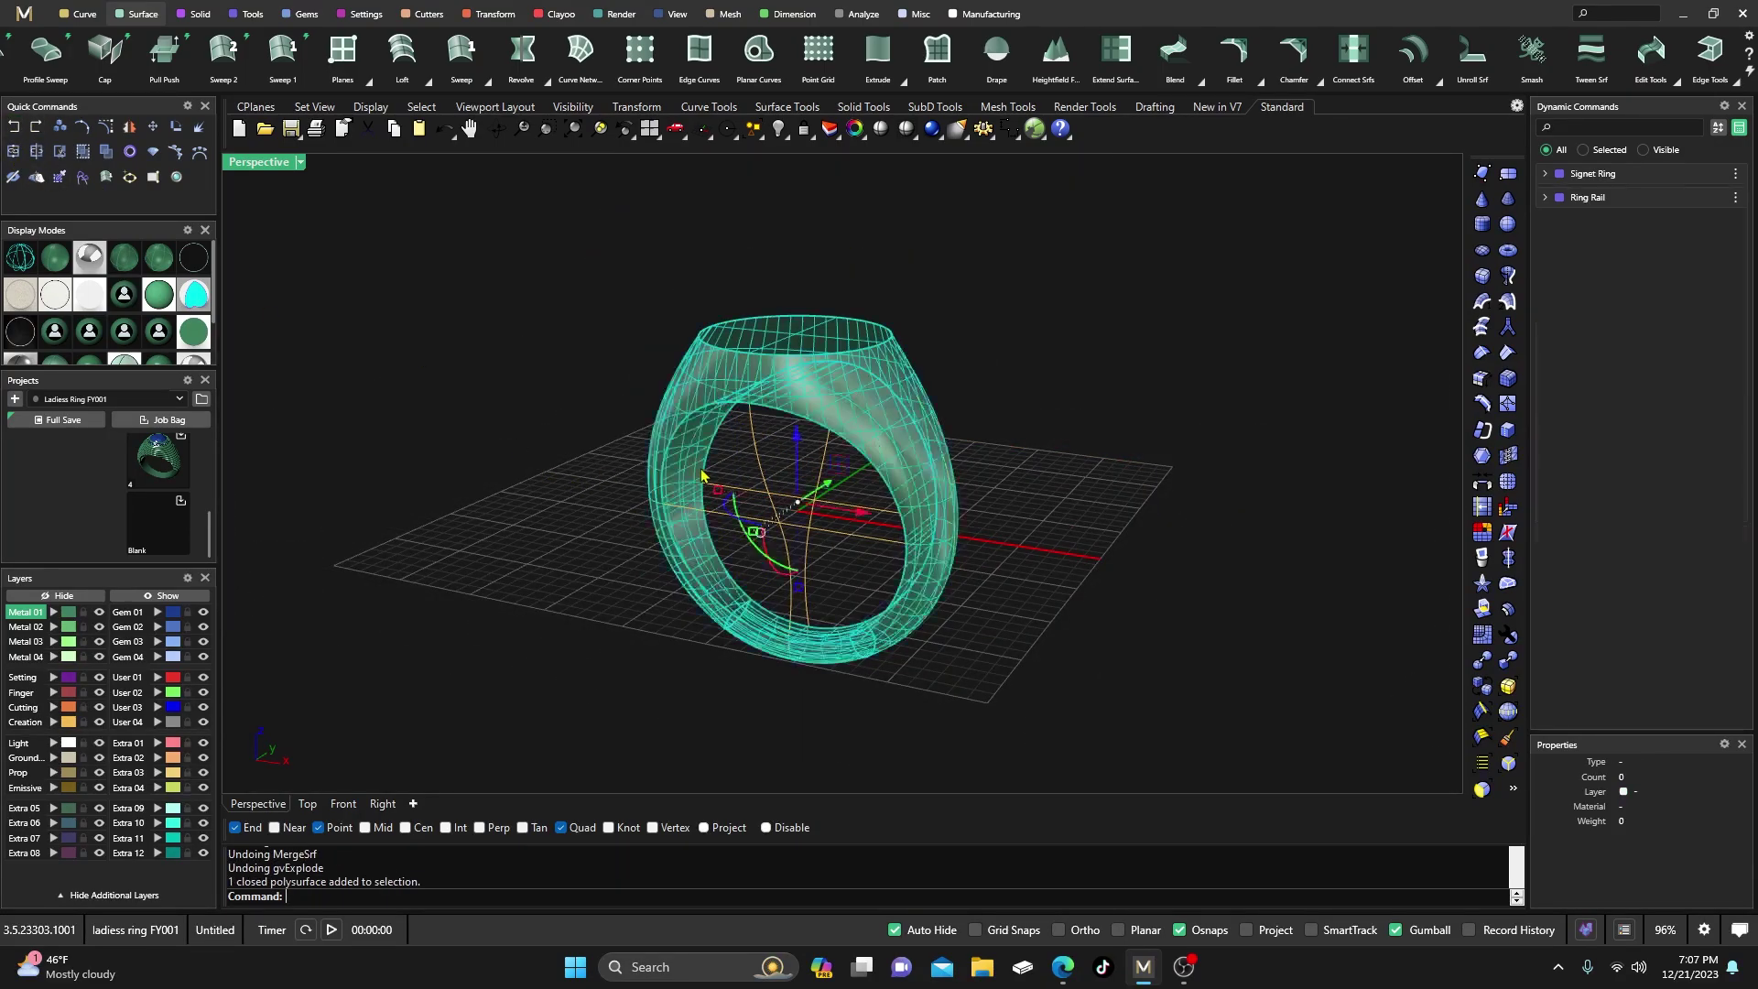
click(604, 416)
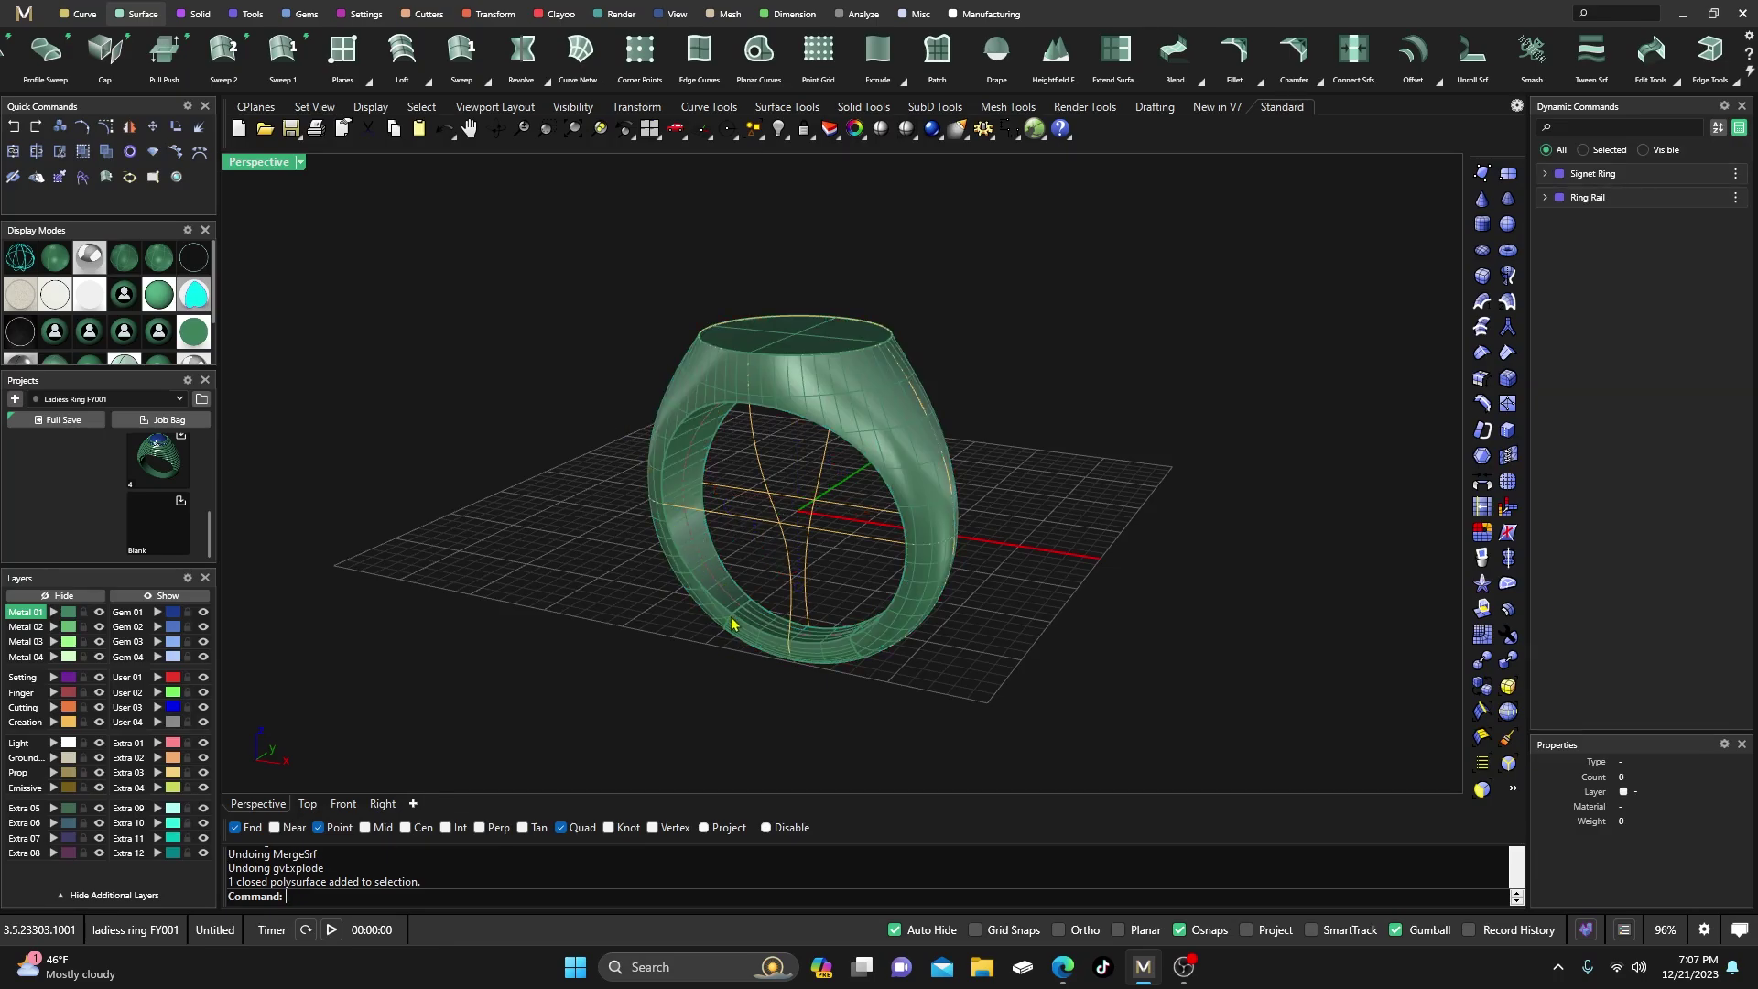
Examine the restored signet ring's finger hole and shank seams from several angles
scroll(711, 408, up, 5)
click(682, 458)
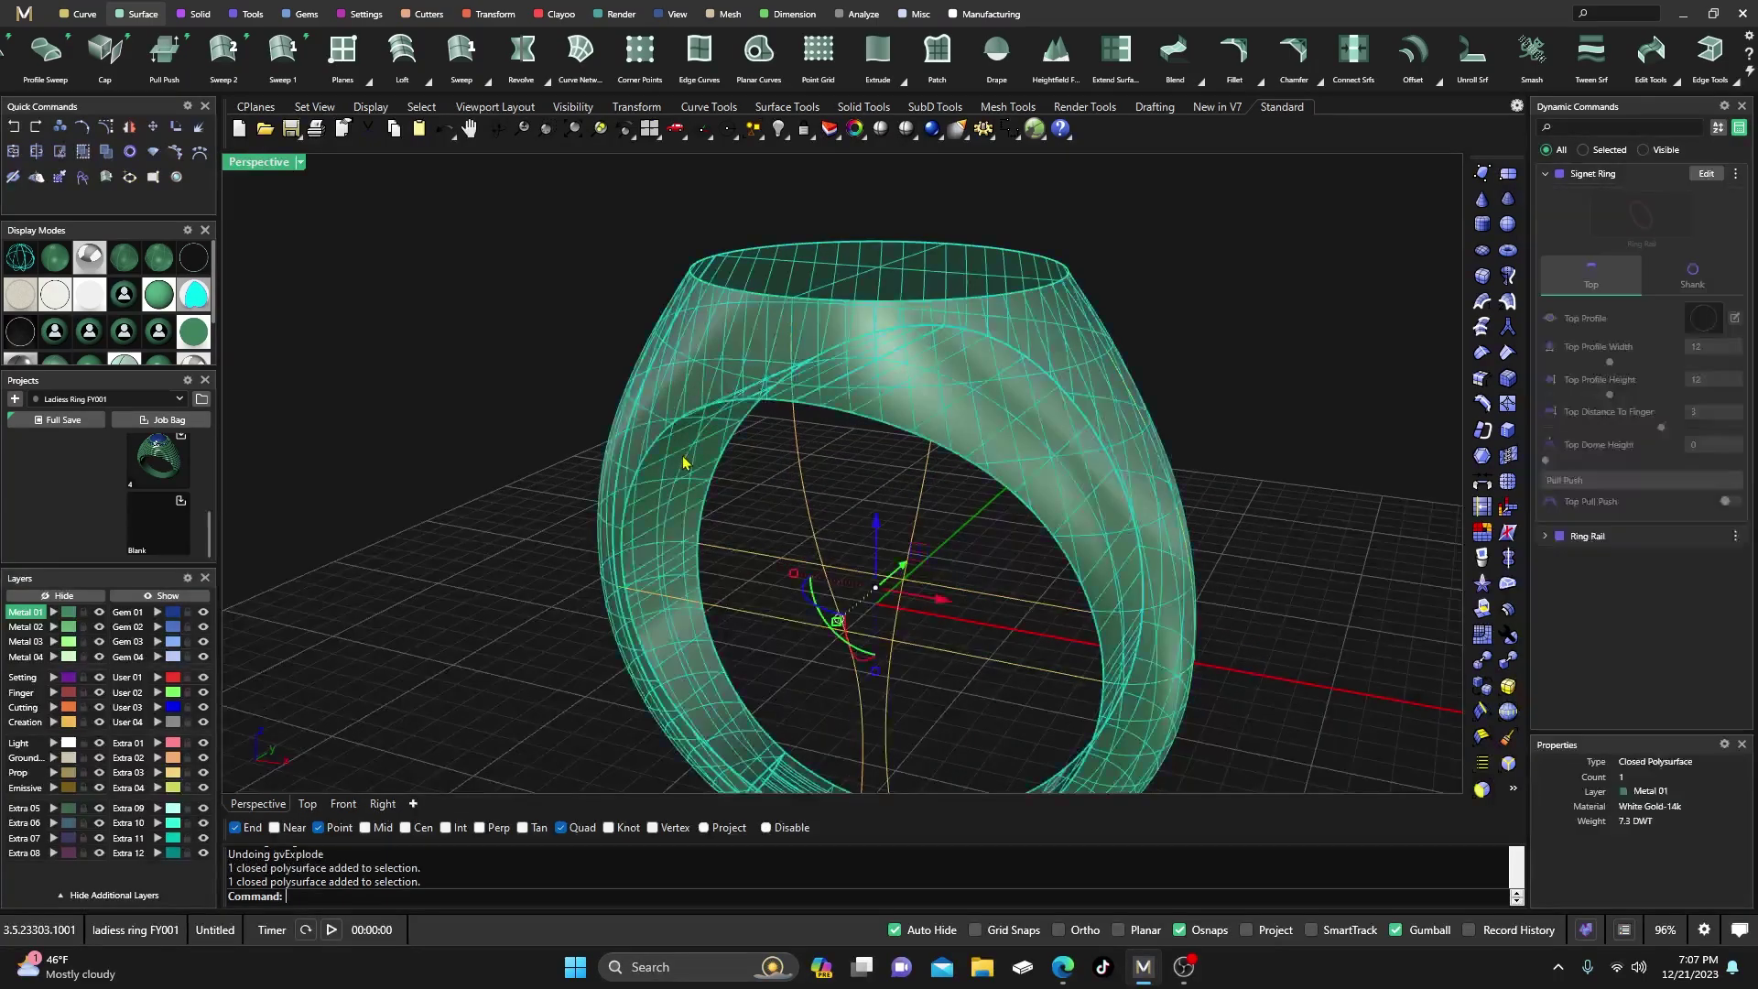
click(579, 353)
scroll(612, 361, down, 2)
scroll(640, 412, up, 4)
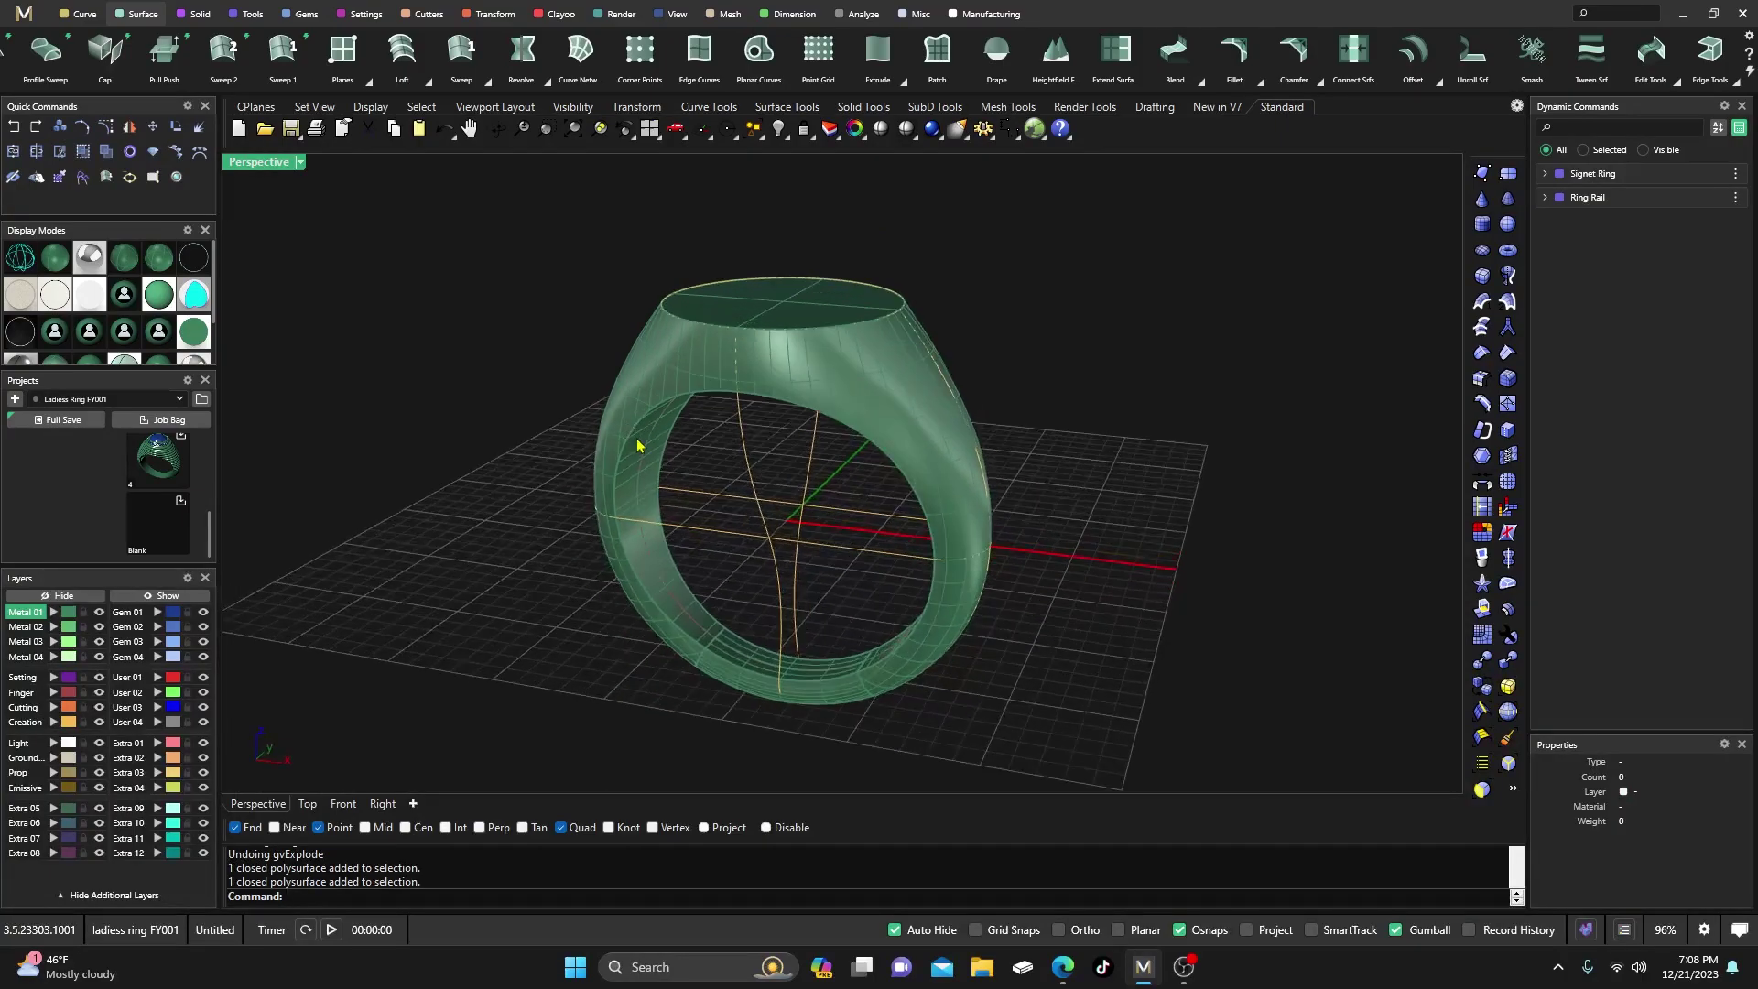
scroll(714, 490, down, 3)
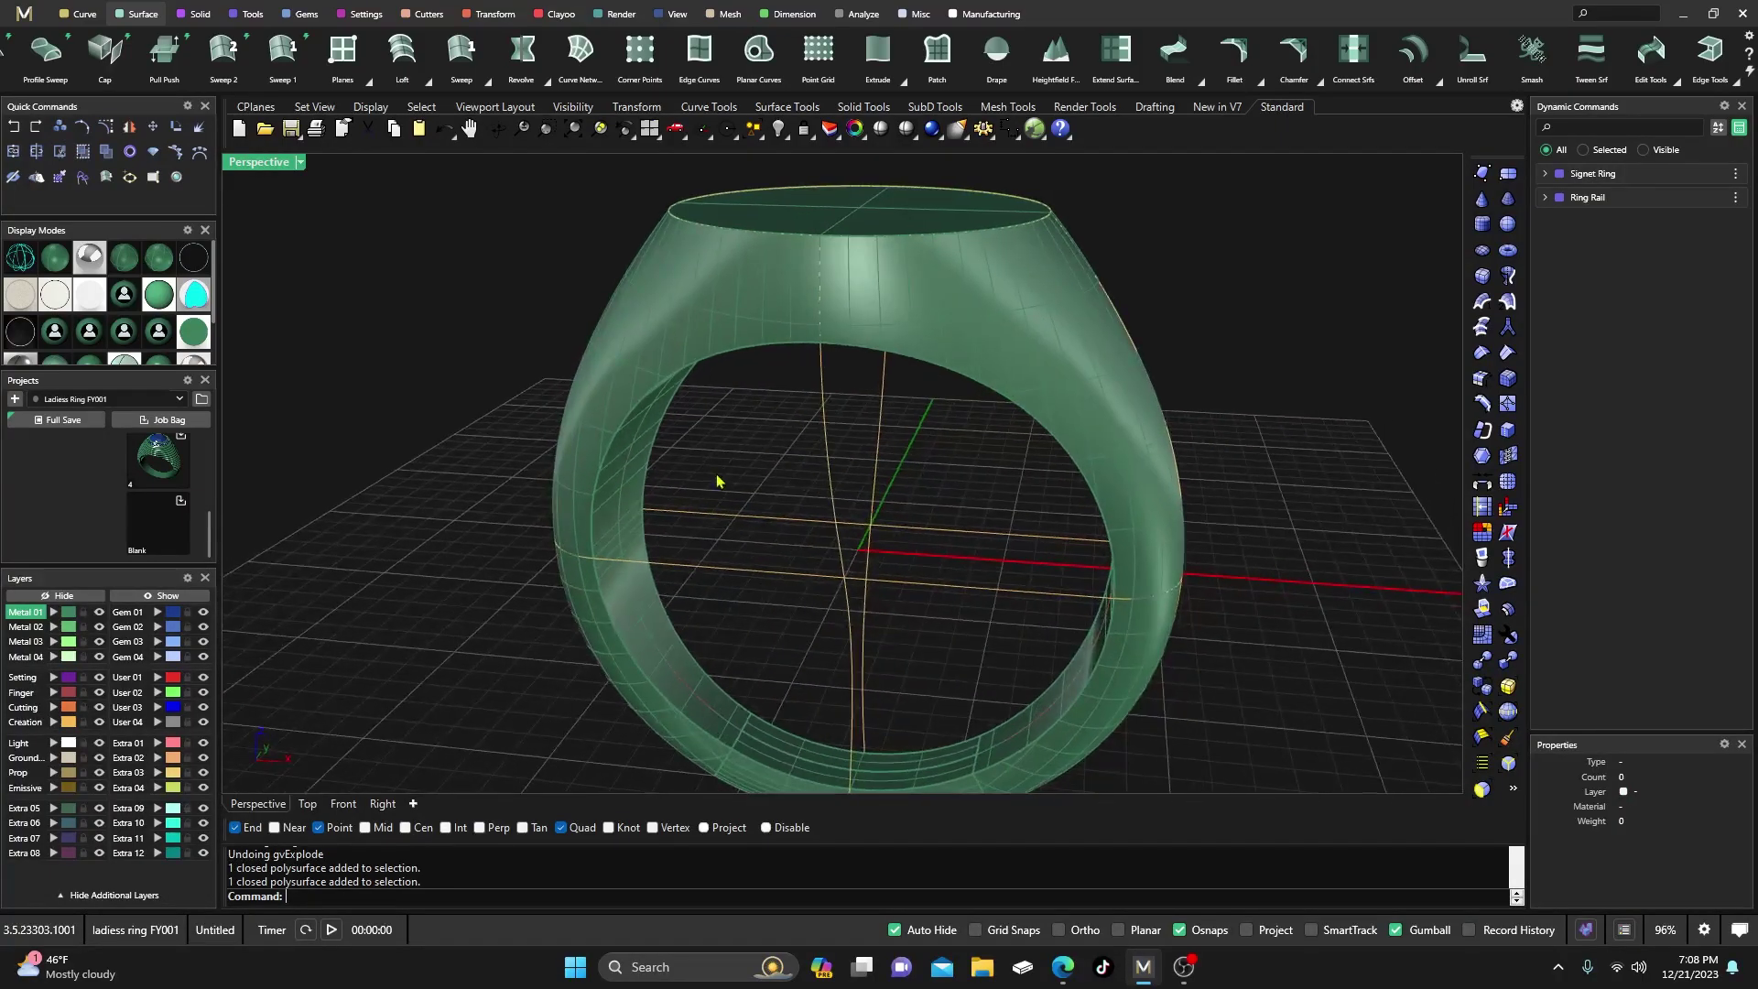
mouse_move(714, 498)
right_down()
mouse_move(722, 475)
mouse_move(711, 483)
right_up()
scroll(737, 476, up, 4)
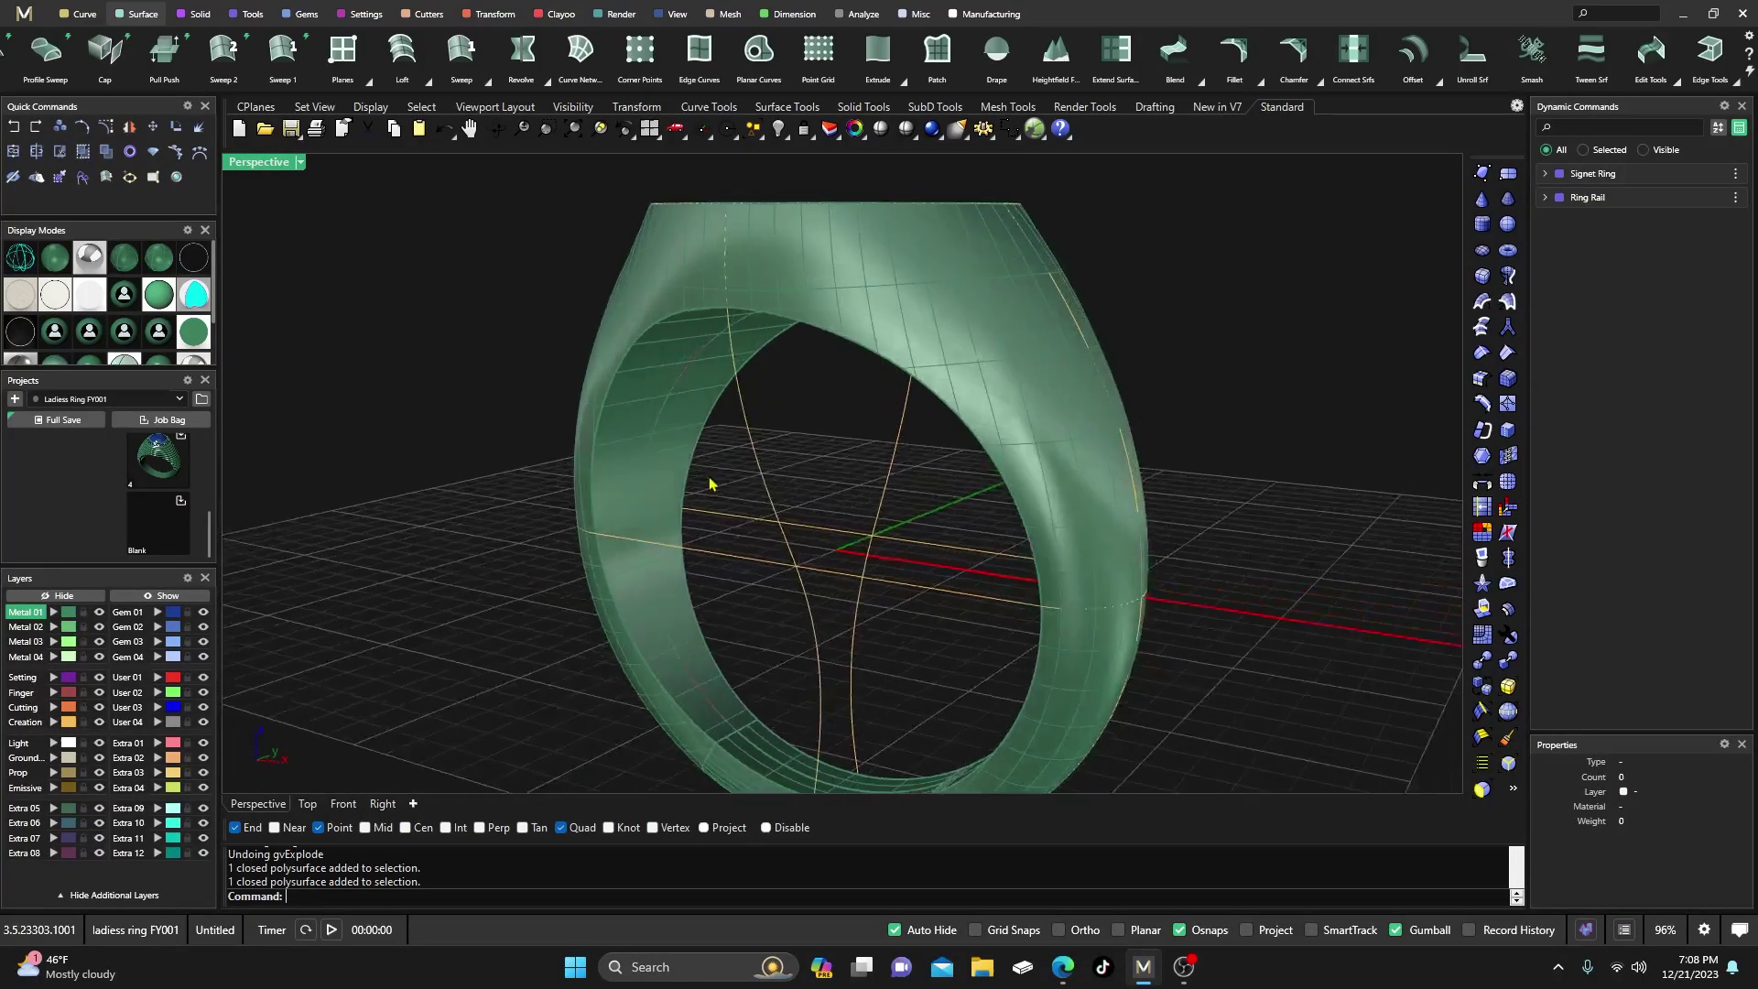
Move all the curves on the Creation layer to the hidden User 04 layer
click(691, 405)
click(487, 301)
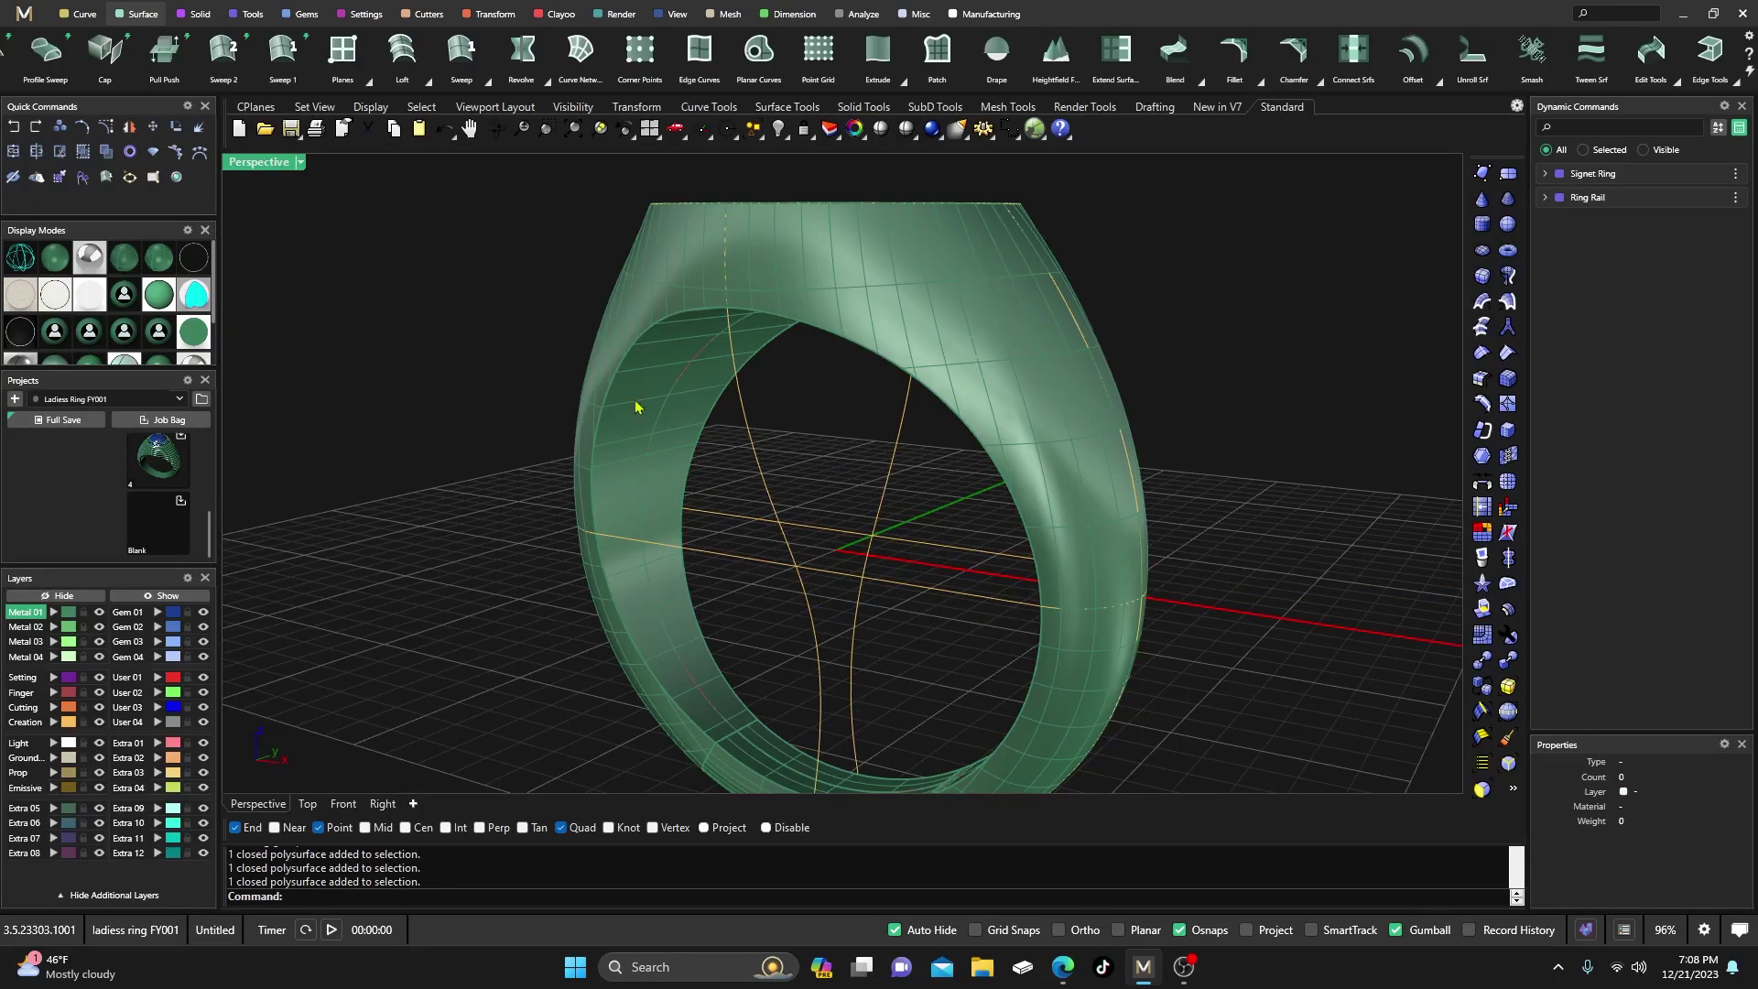
click(72, 723)
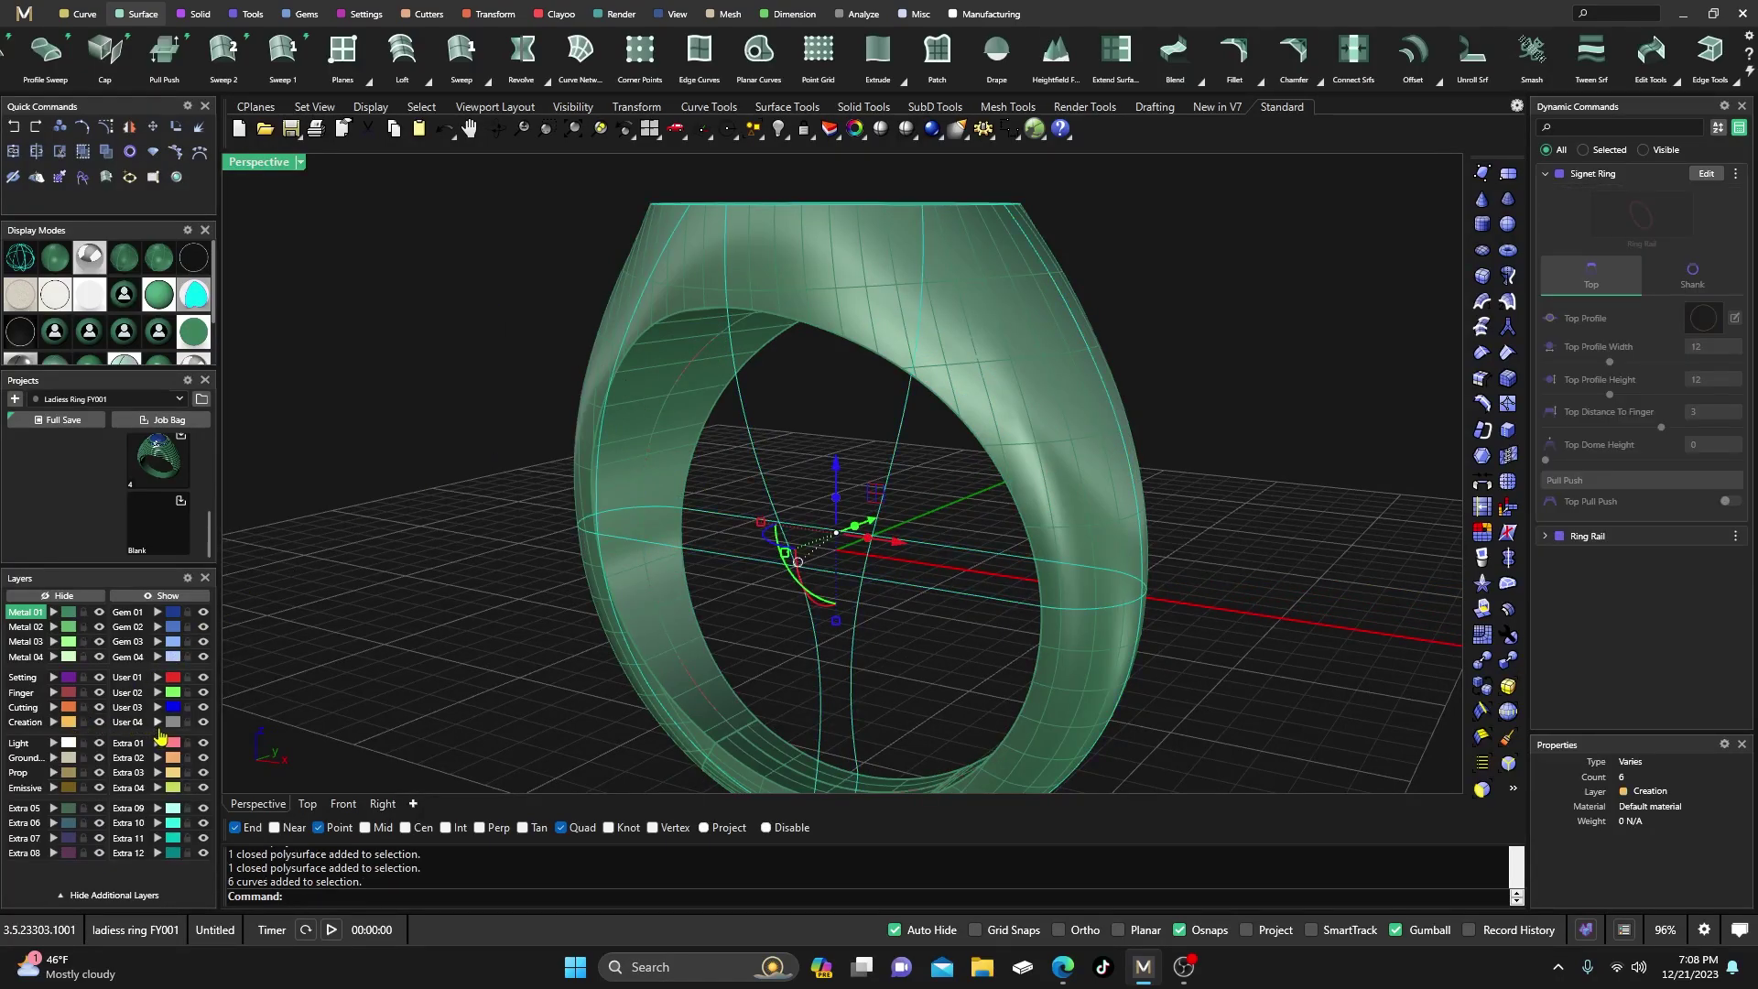
click(158, 722)
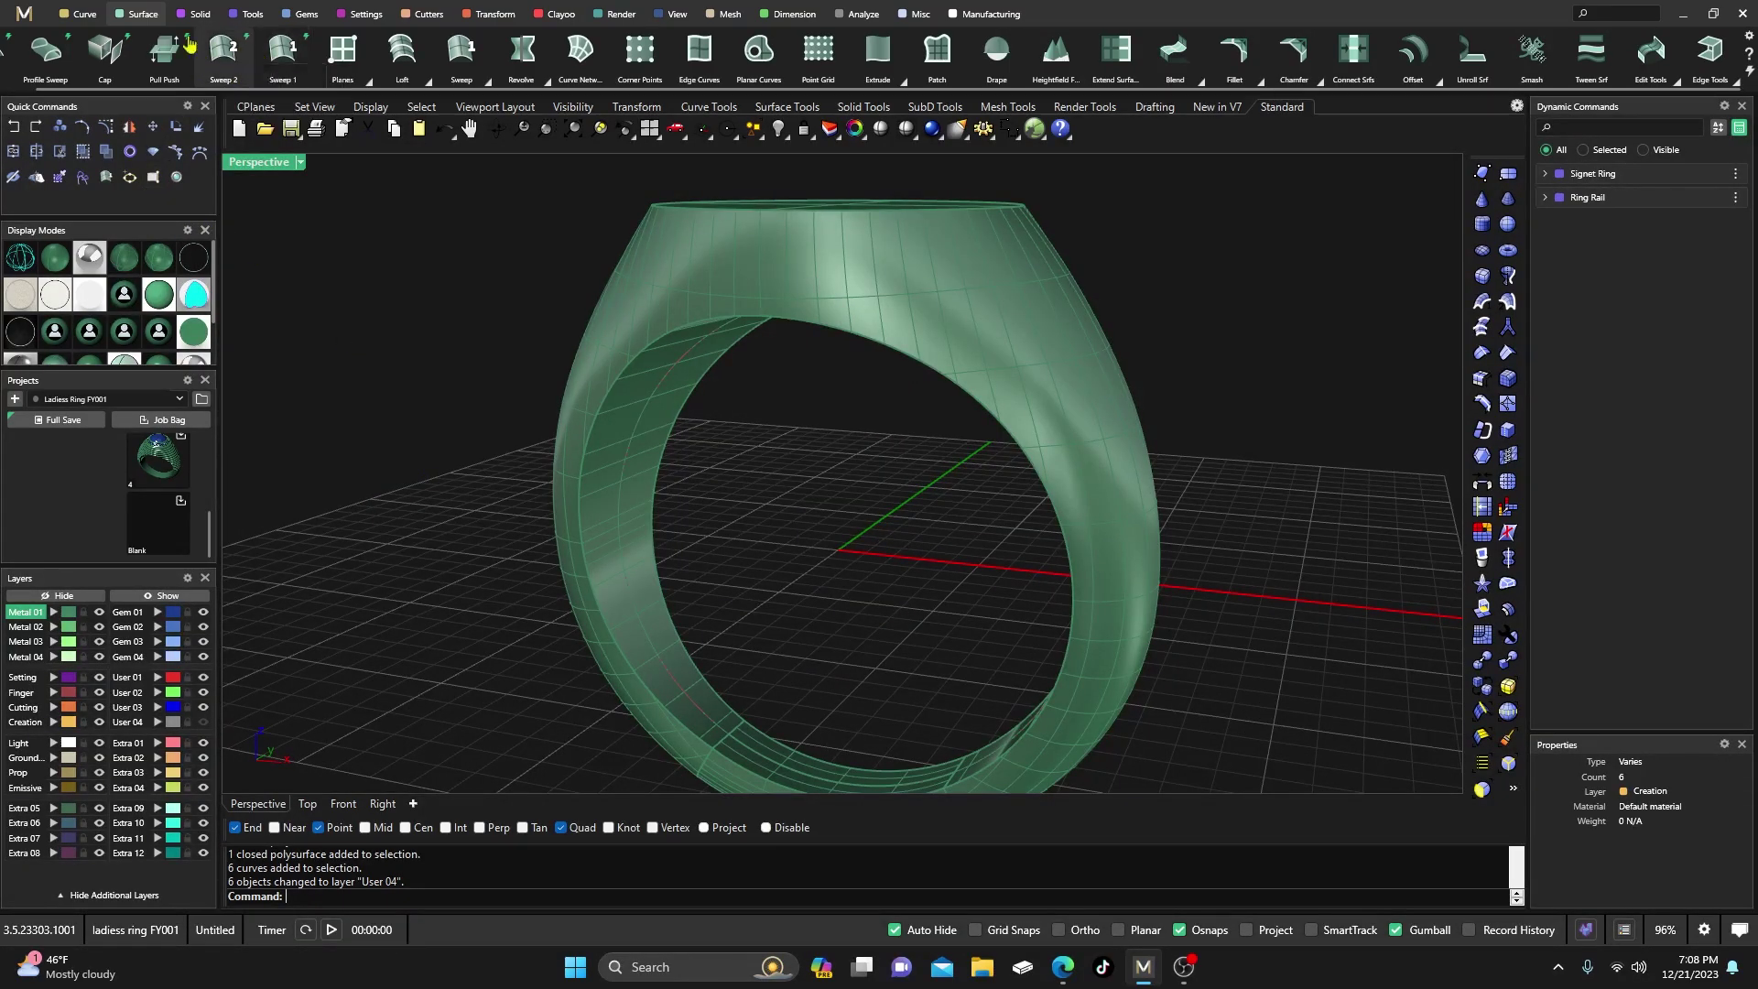
Duplicate the three edge segments around the front rim of the finger hole, with Creation as the current layer
click(84, 14)
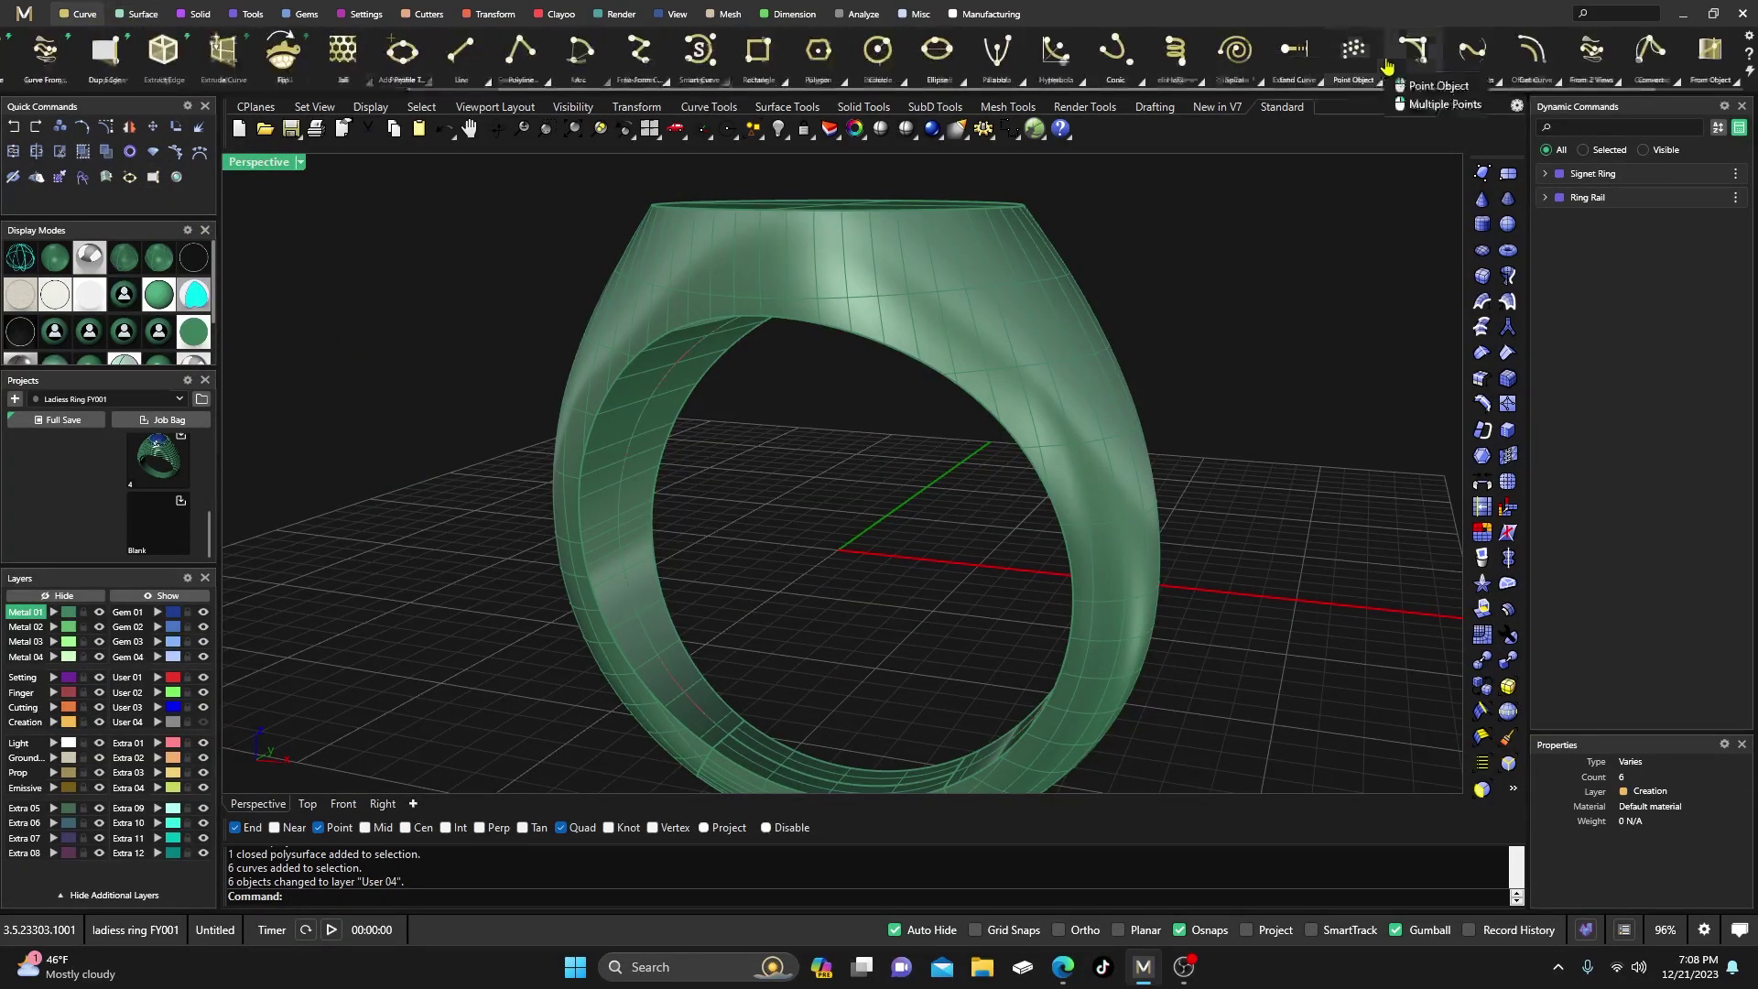
scroll(1556, 69, down, 2)
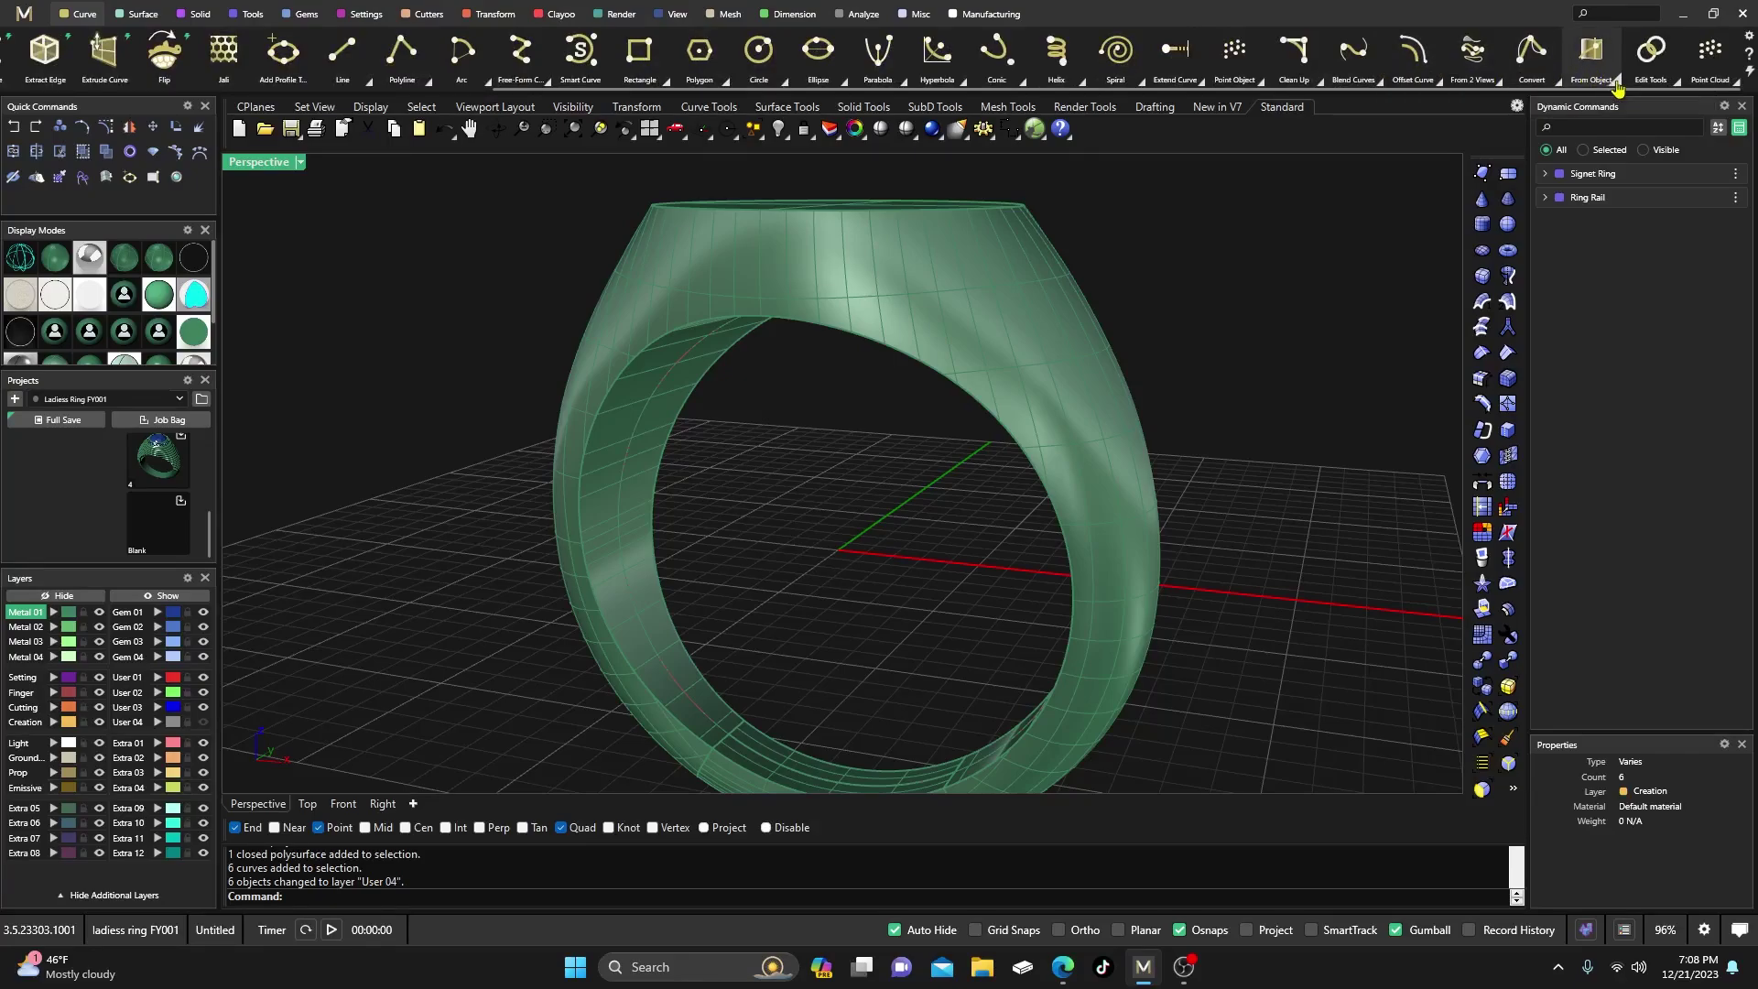
click(1617, 84)
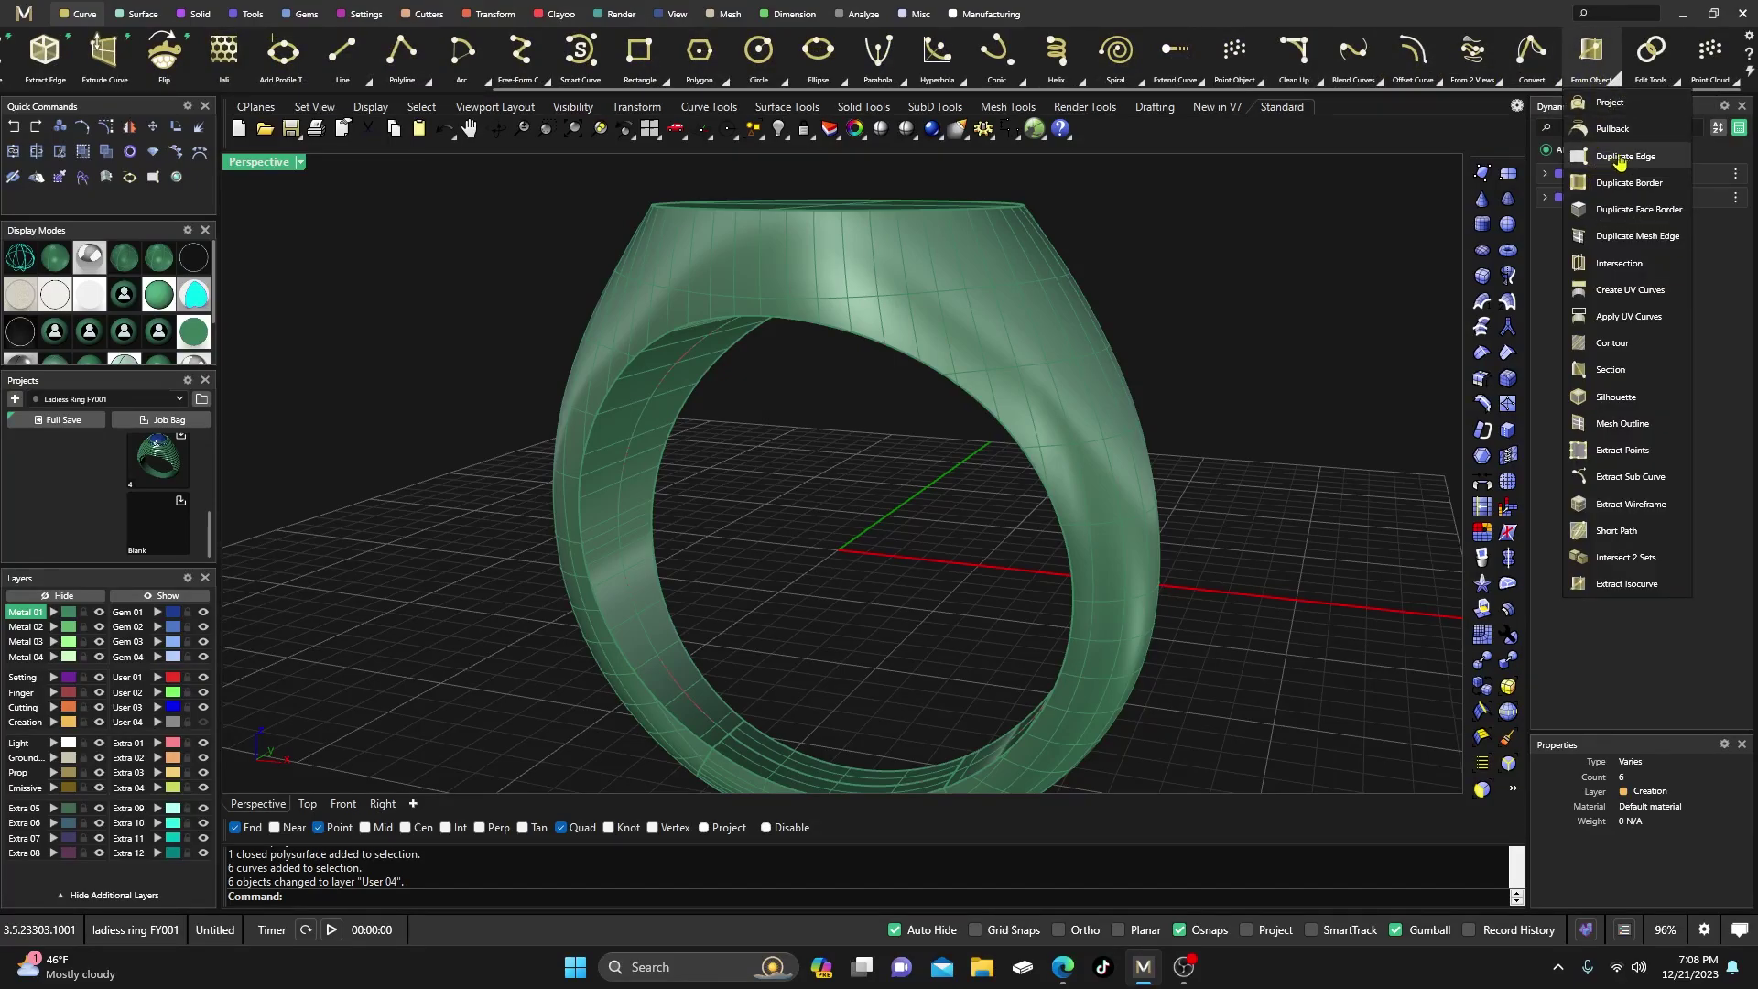
click(152, 176)
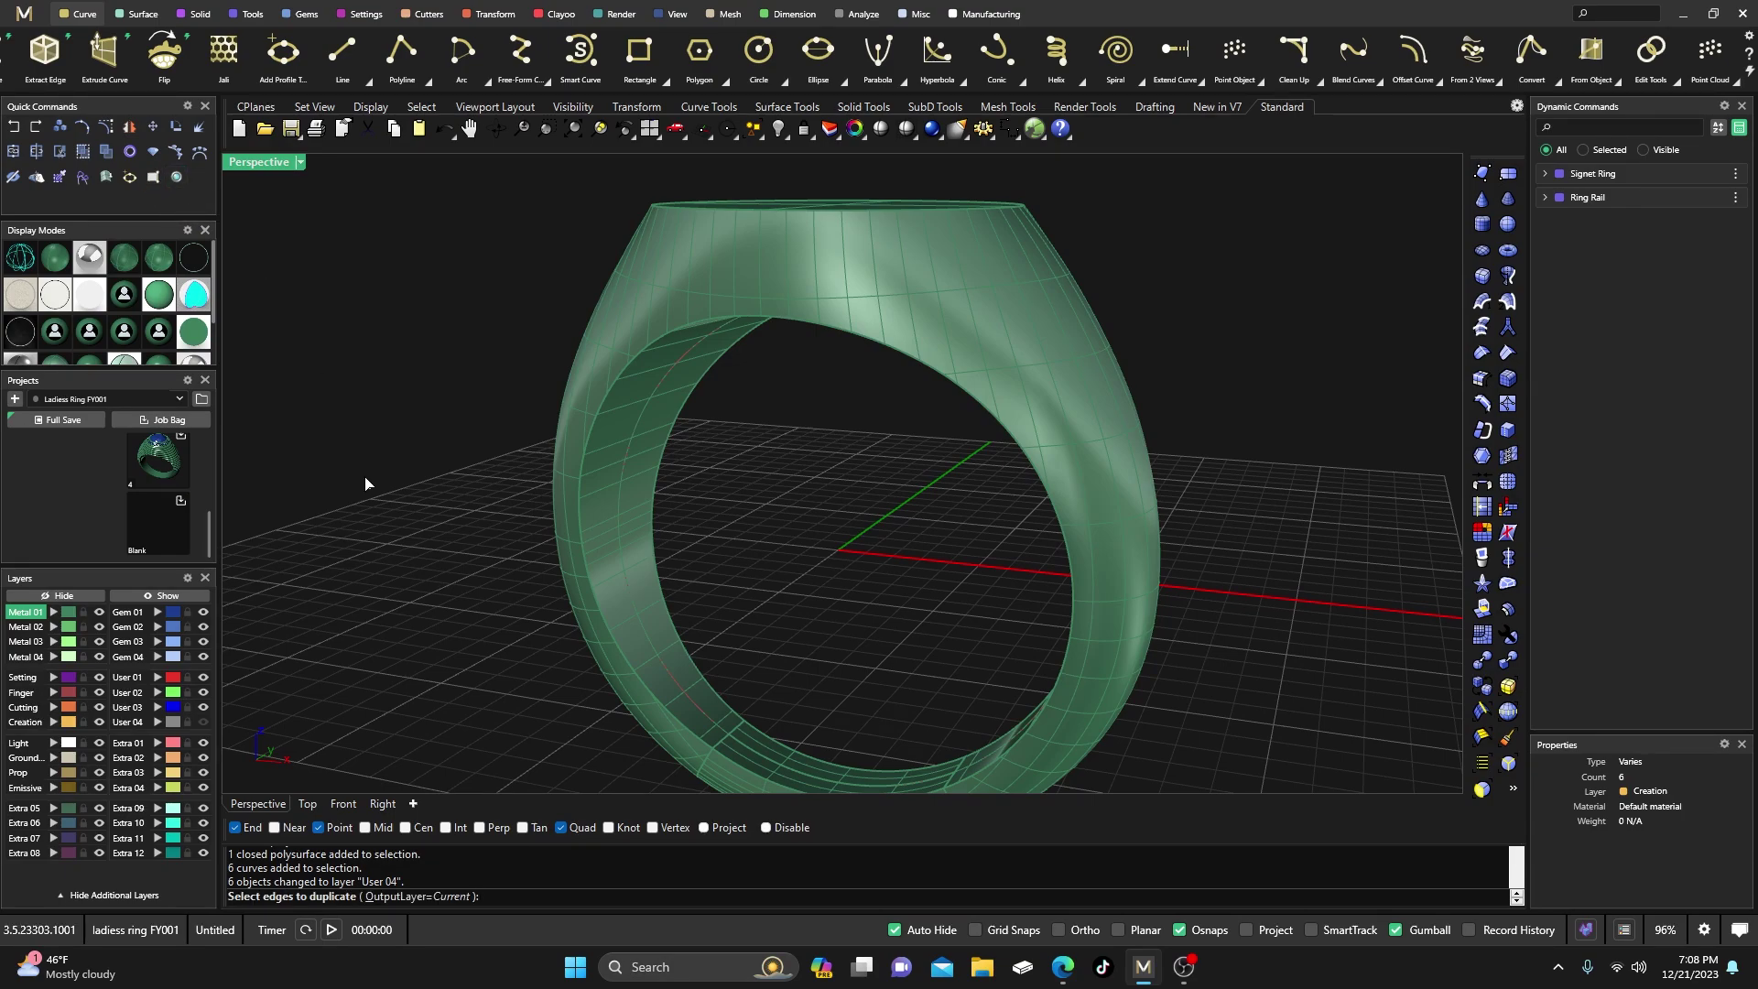
click(25, 722)
click(619, 383)
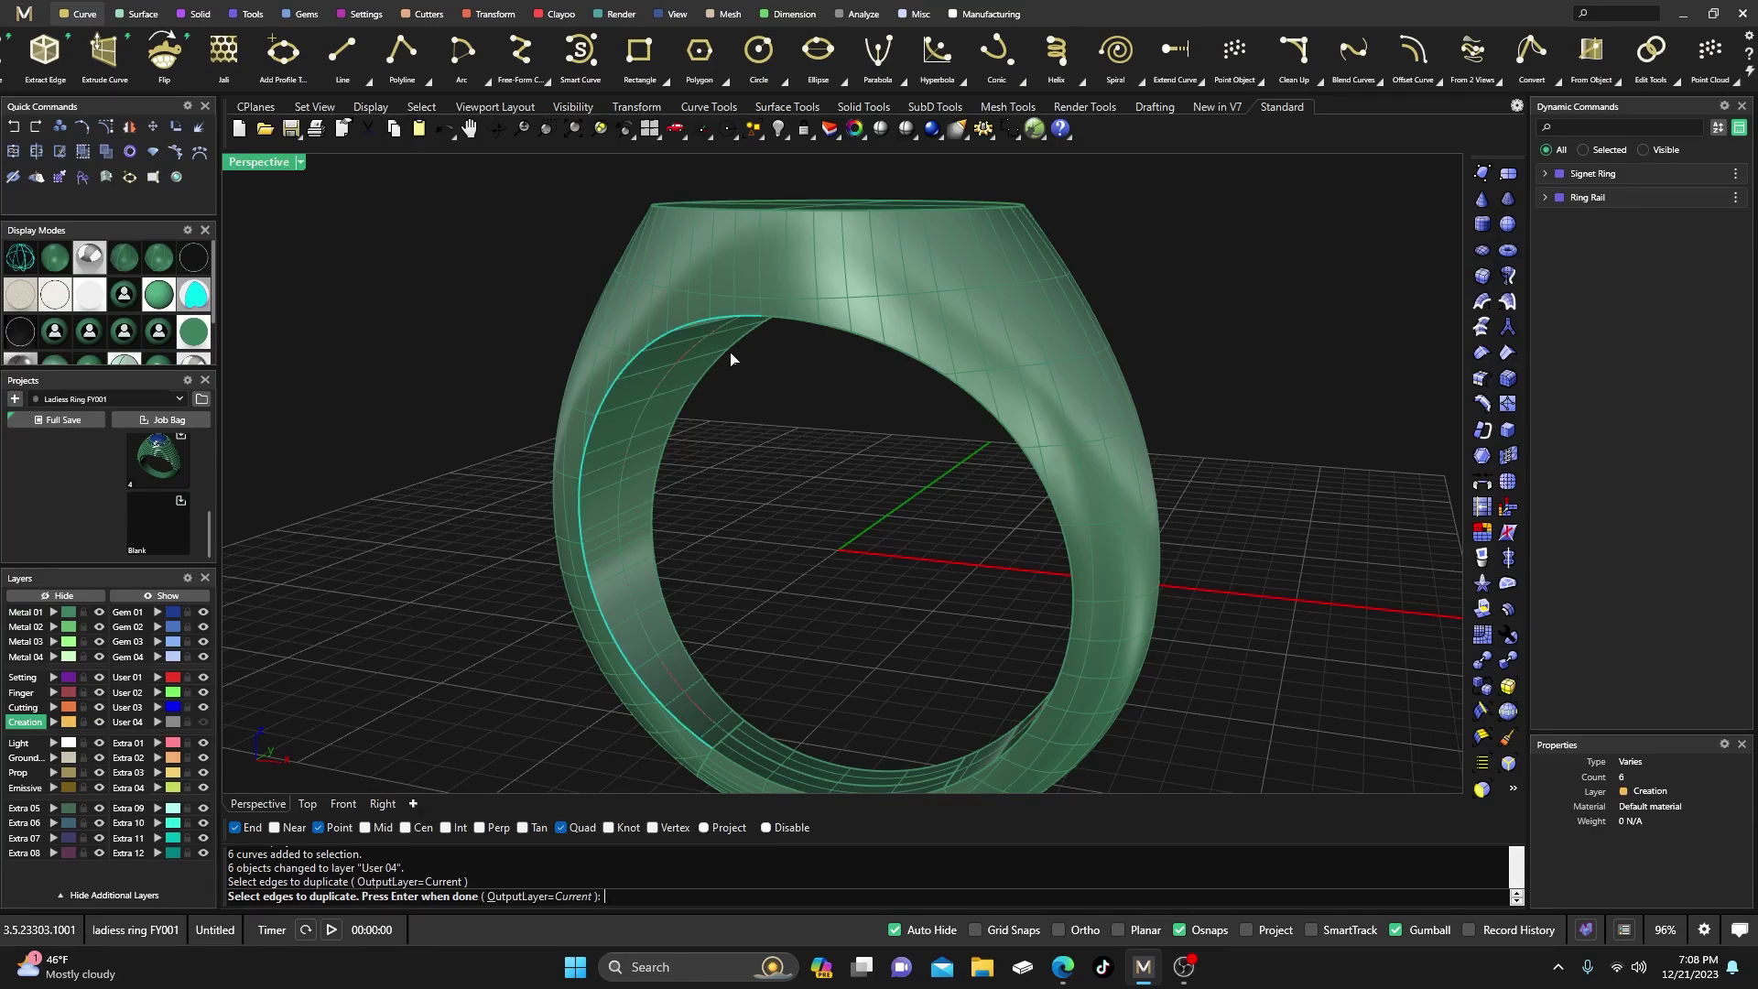
click(785, 326)
right_drag(849, 465, 865, 692)
scroll(776, 695, up, 5)
click(751, 684)
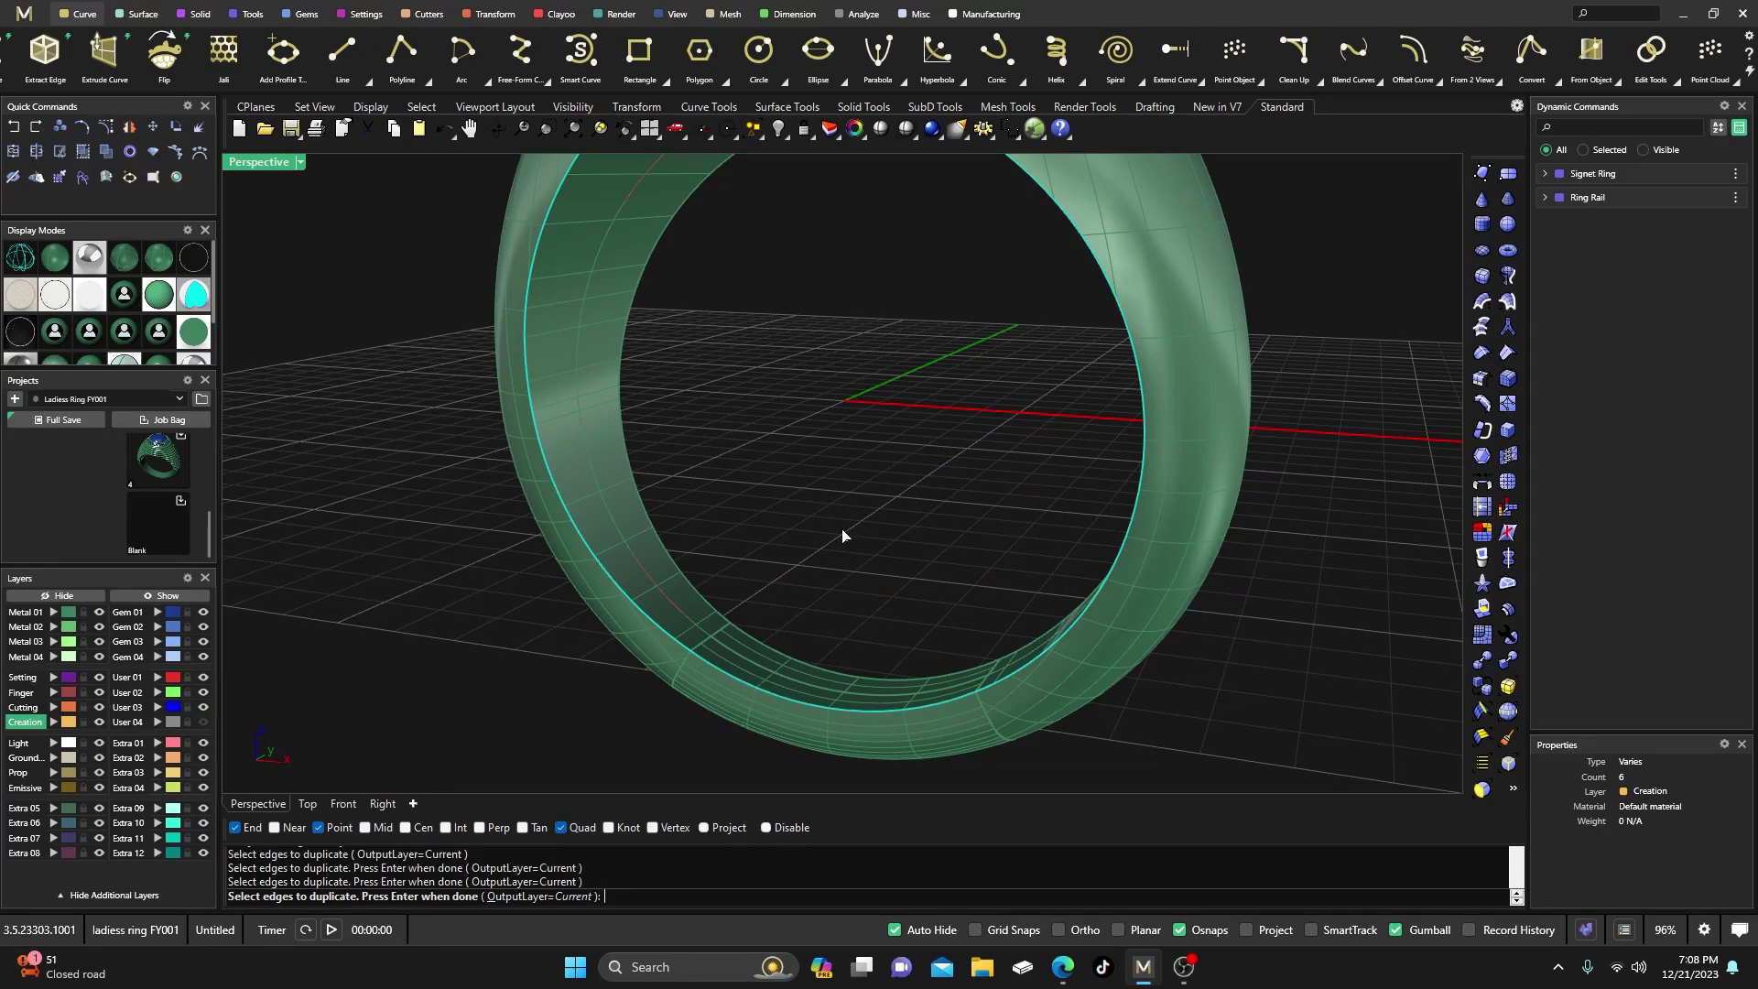
key(Return)
Examine the duplicated edge curves along the finger-hole rim and shank seams from several angles, leaving nothing selected
right_drag(833, 546, 804, 552)
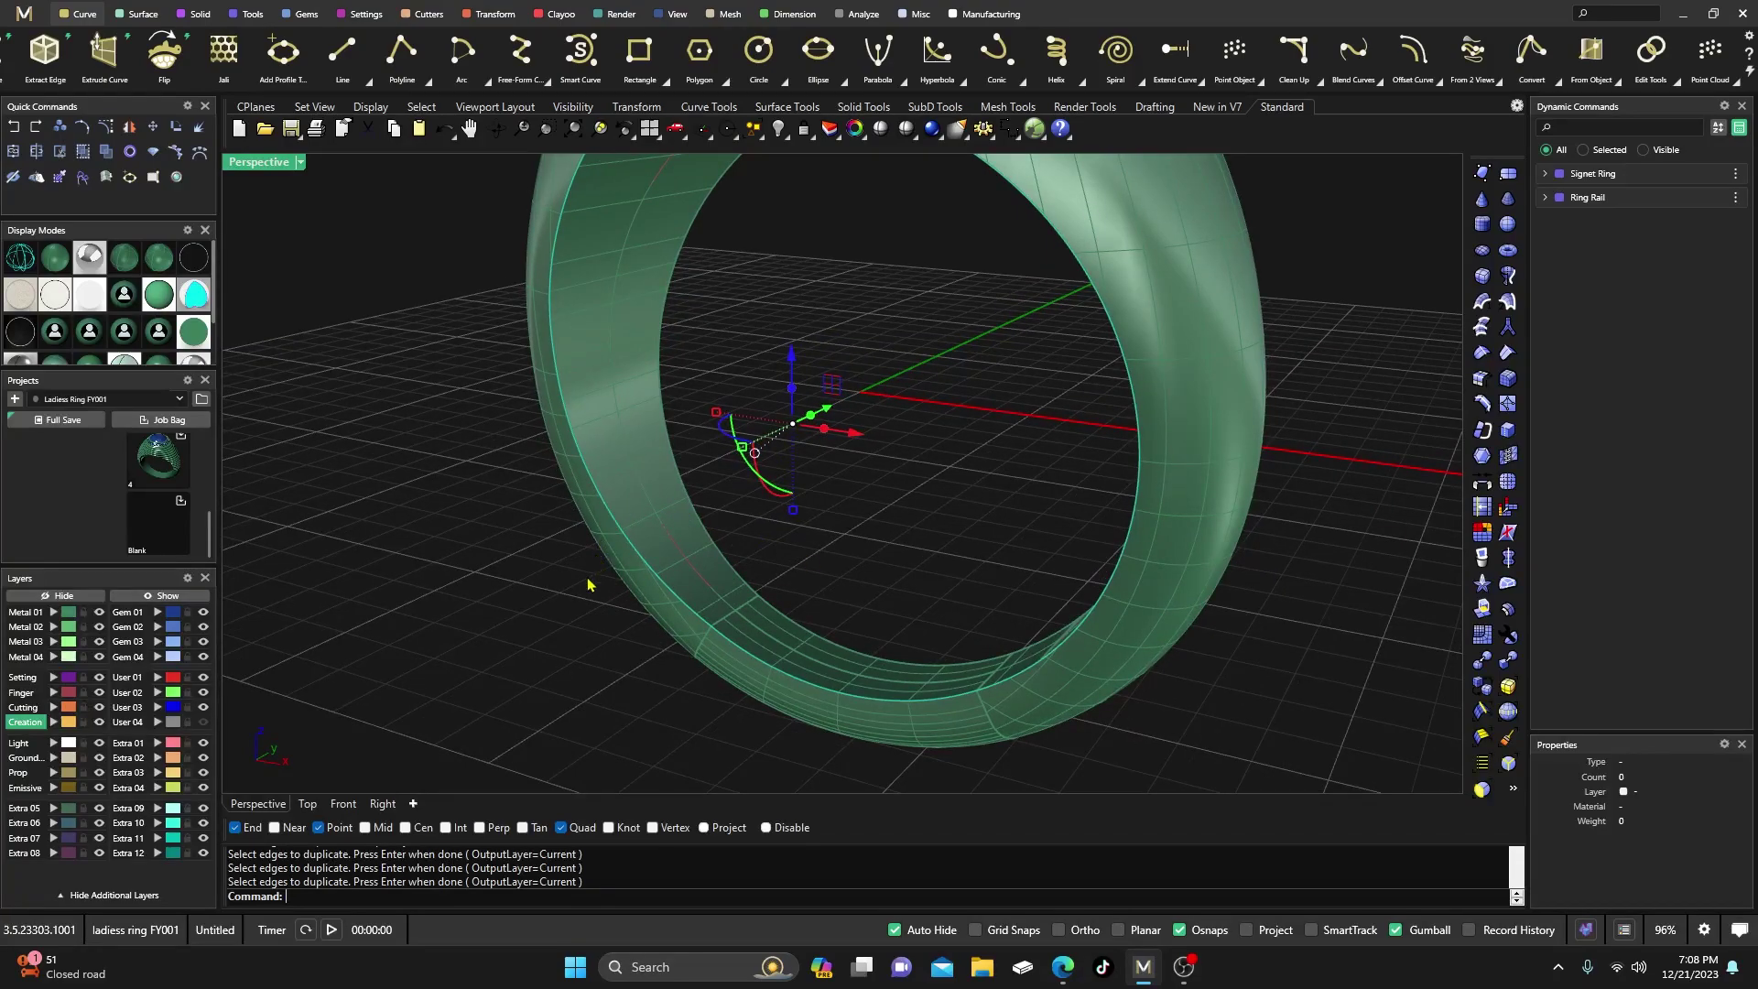
right_drag(586, 591, 605, 543)
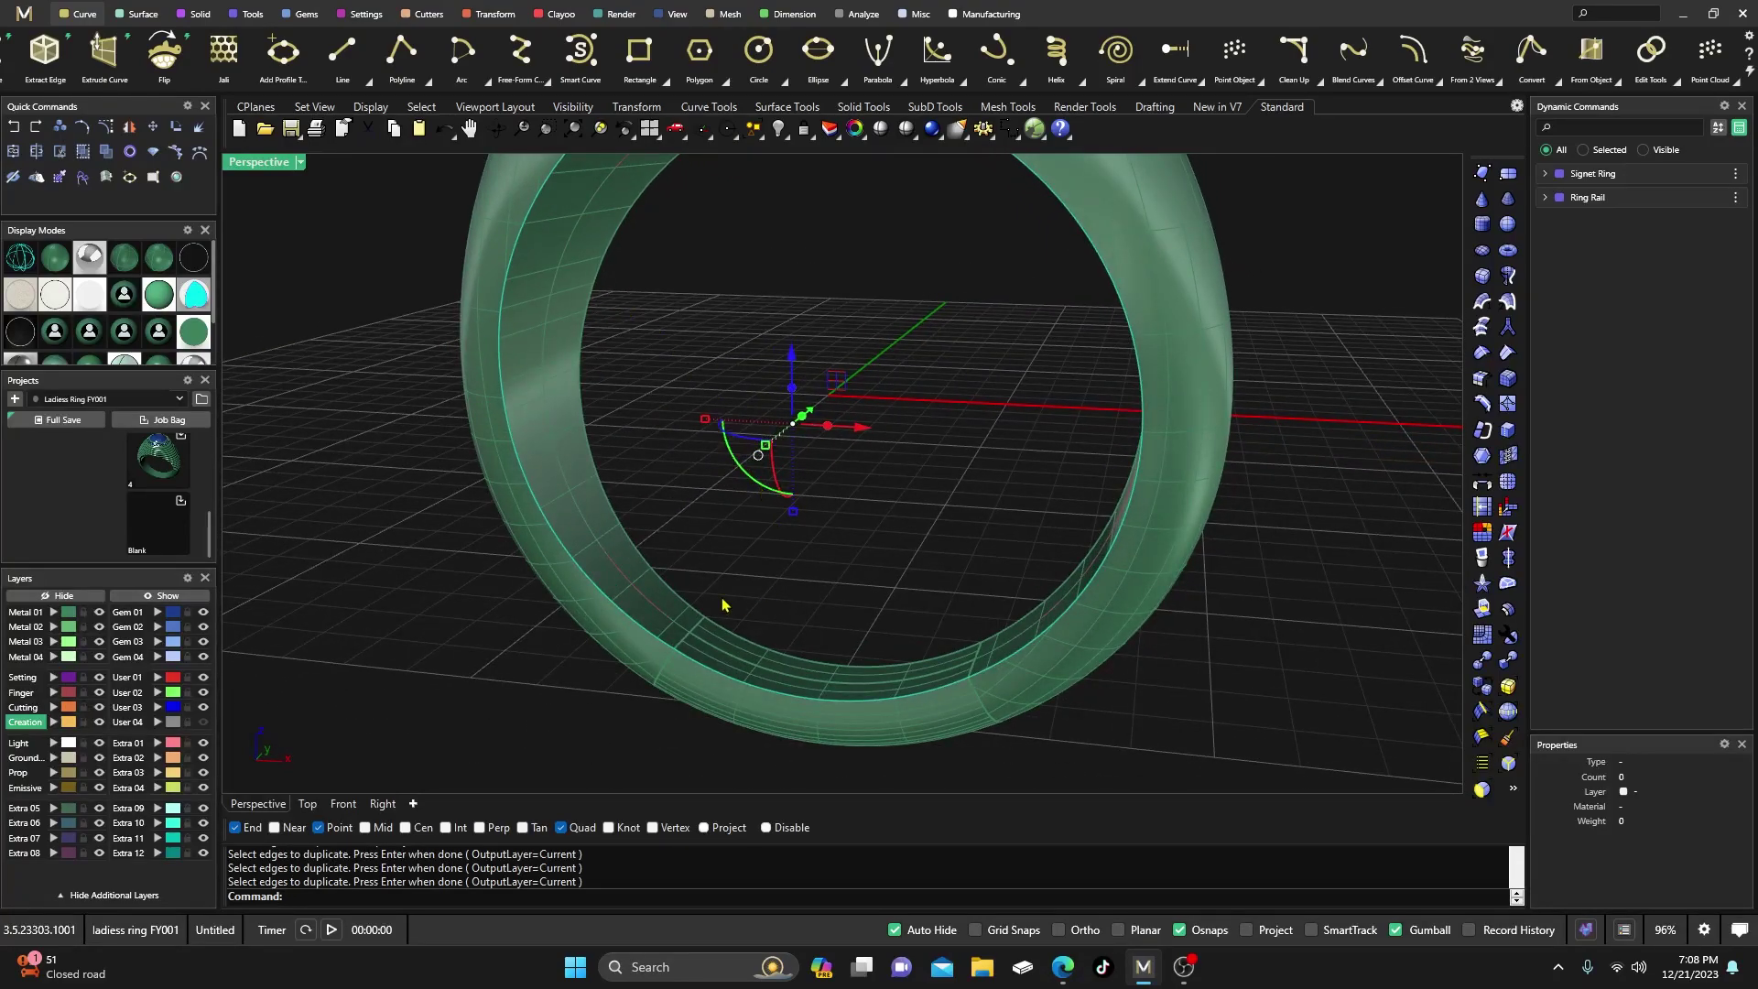
scroll(751, 598, down, 3)
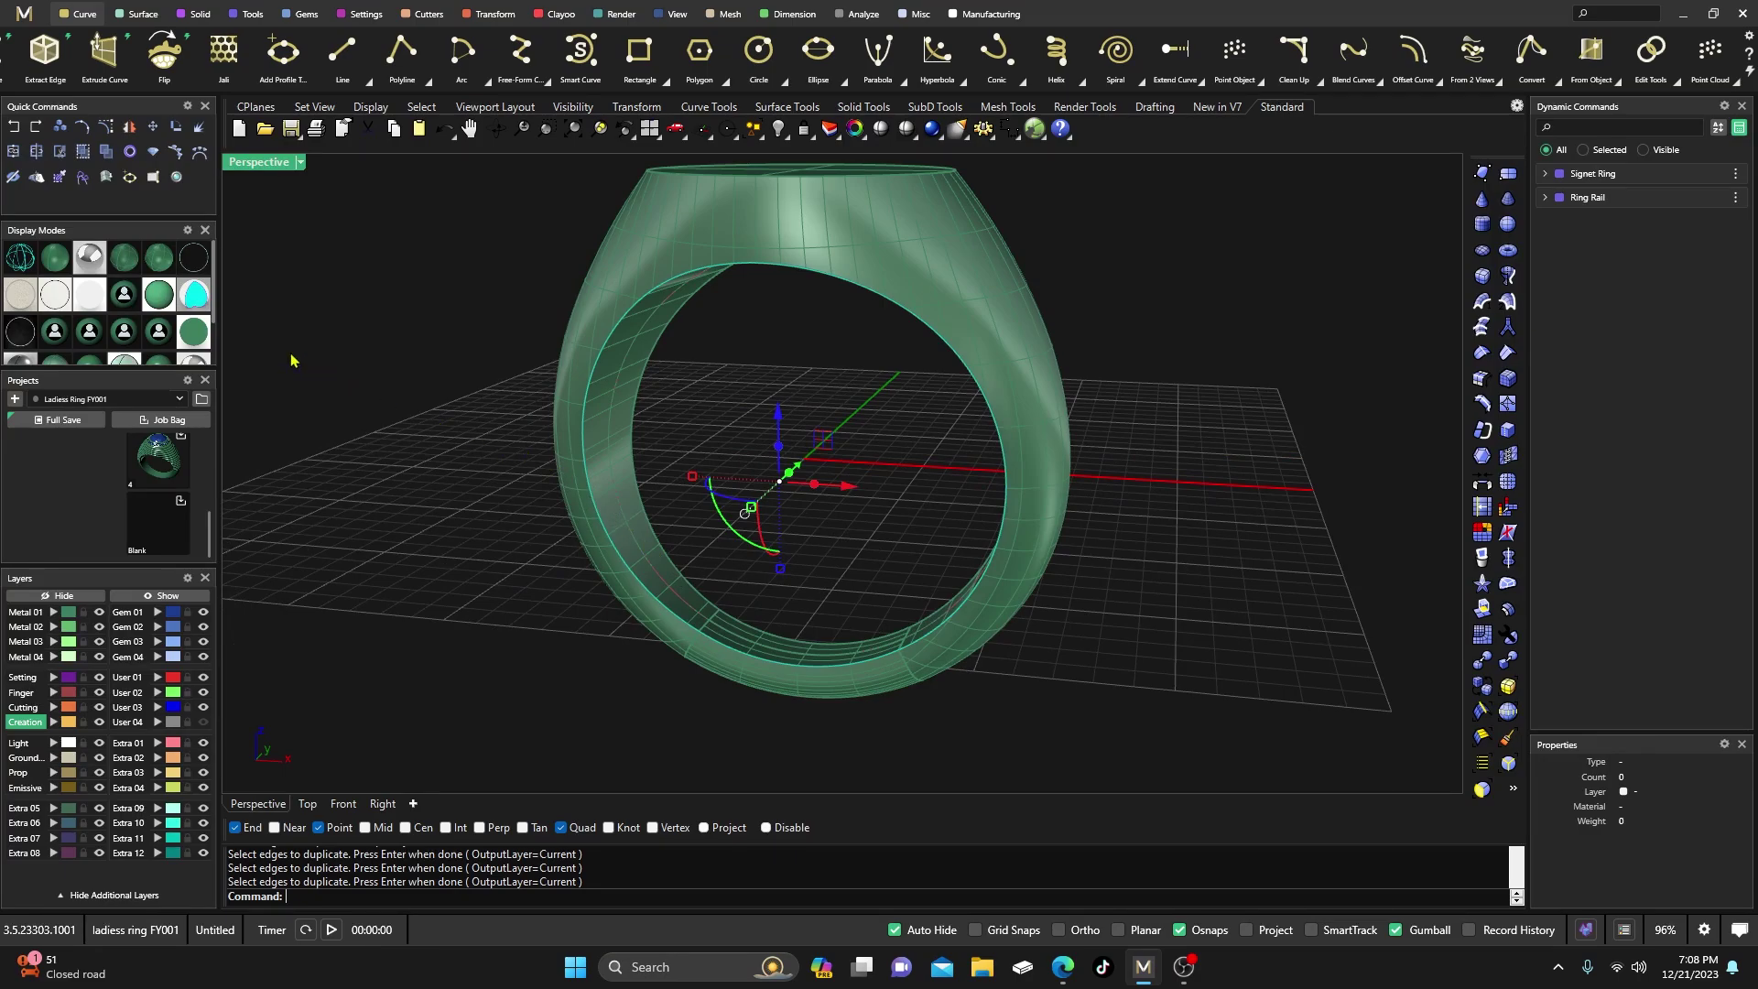
click(489, 504)
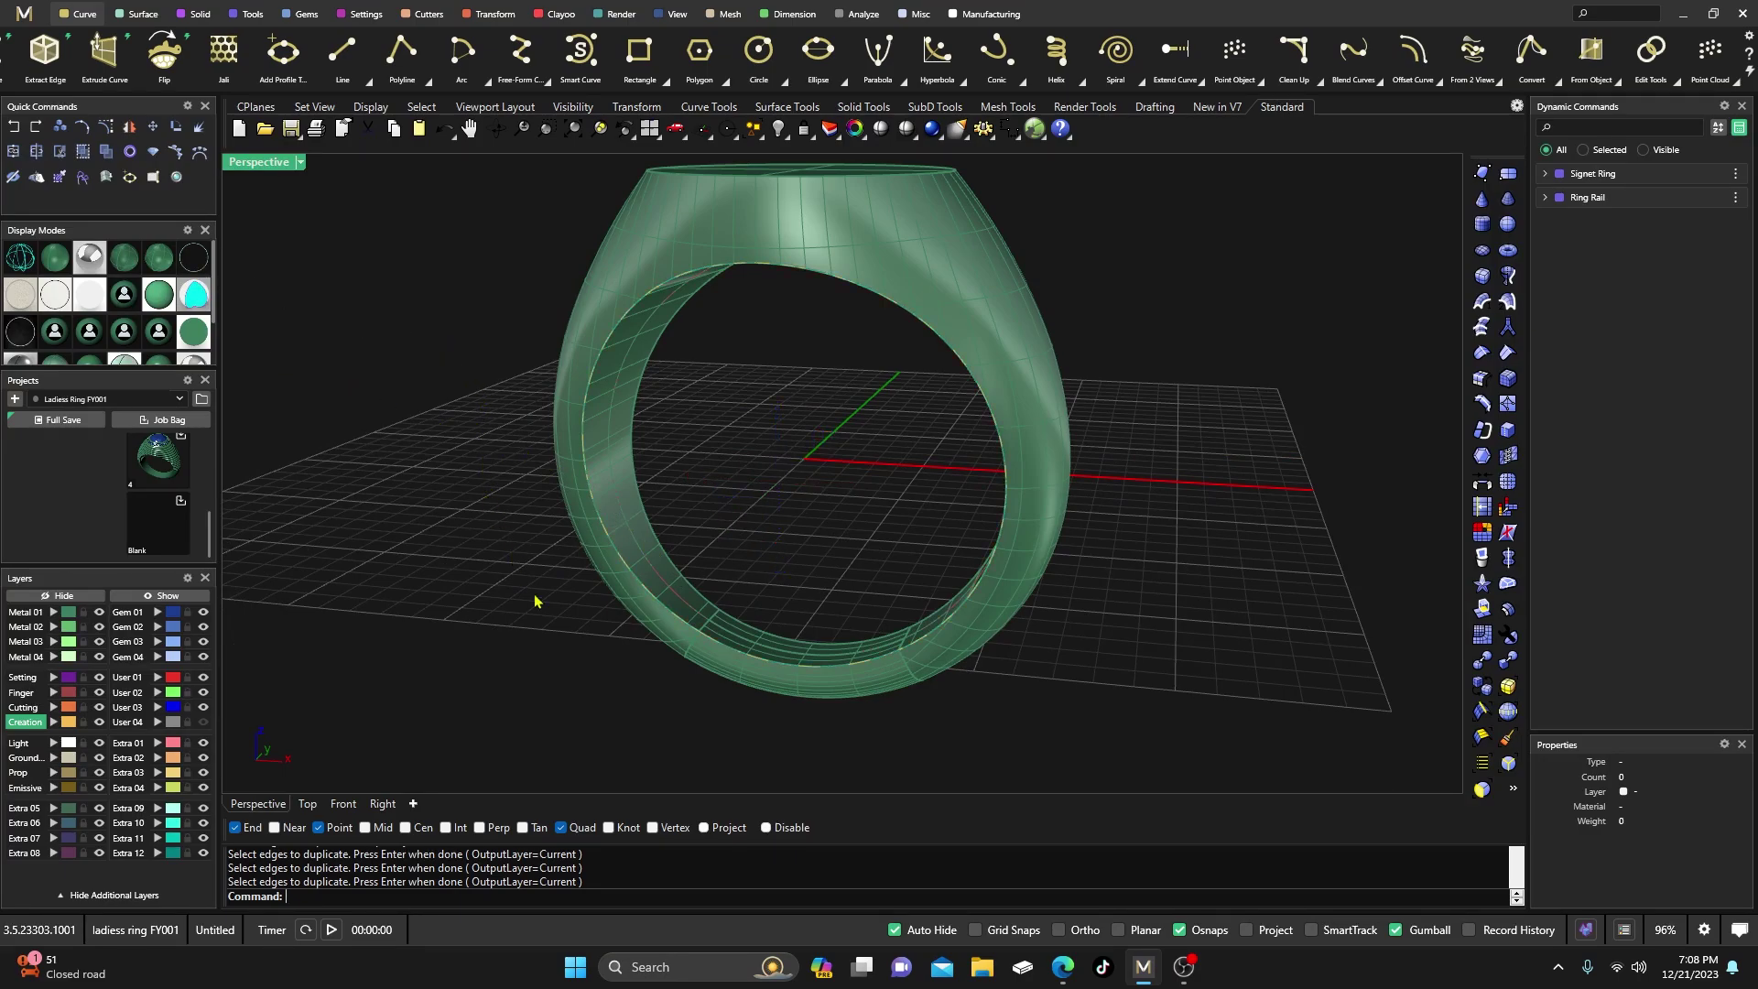
right_drag(534, 600, 470, 601)
scroll(702, 613, up, 6)
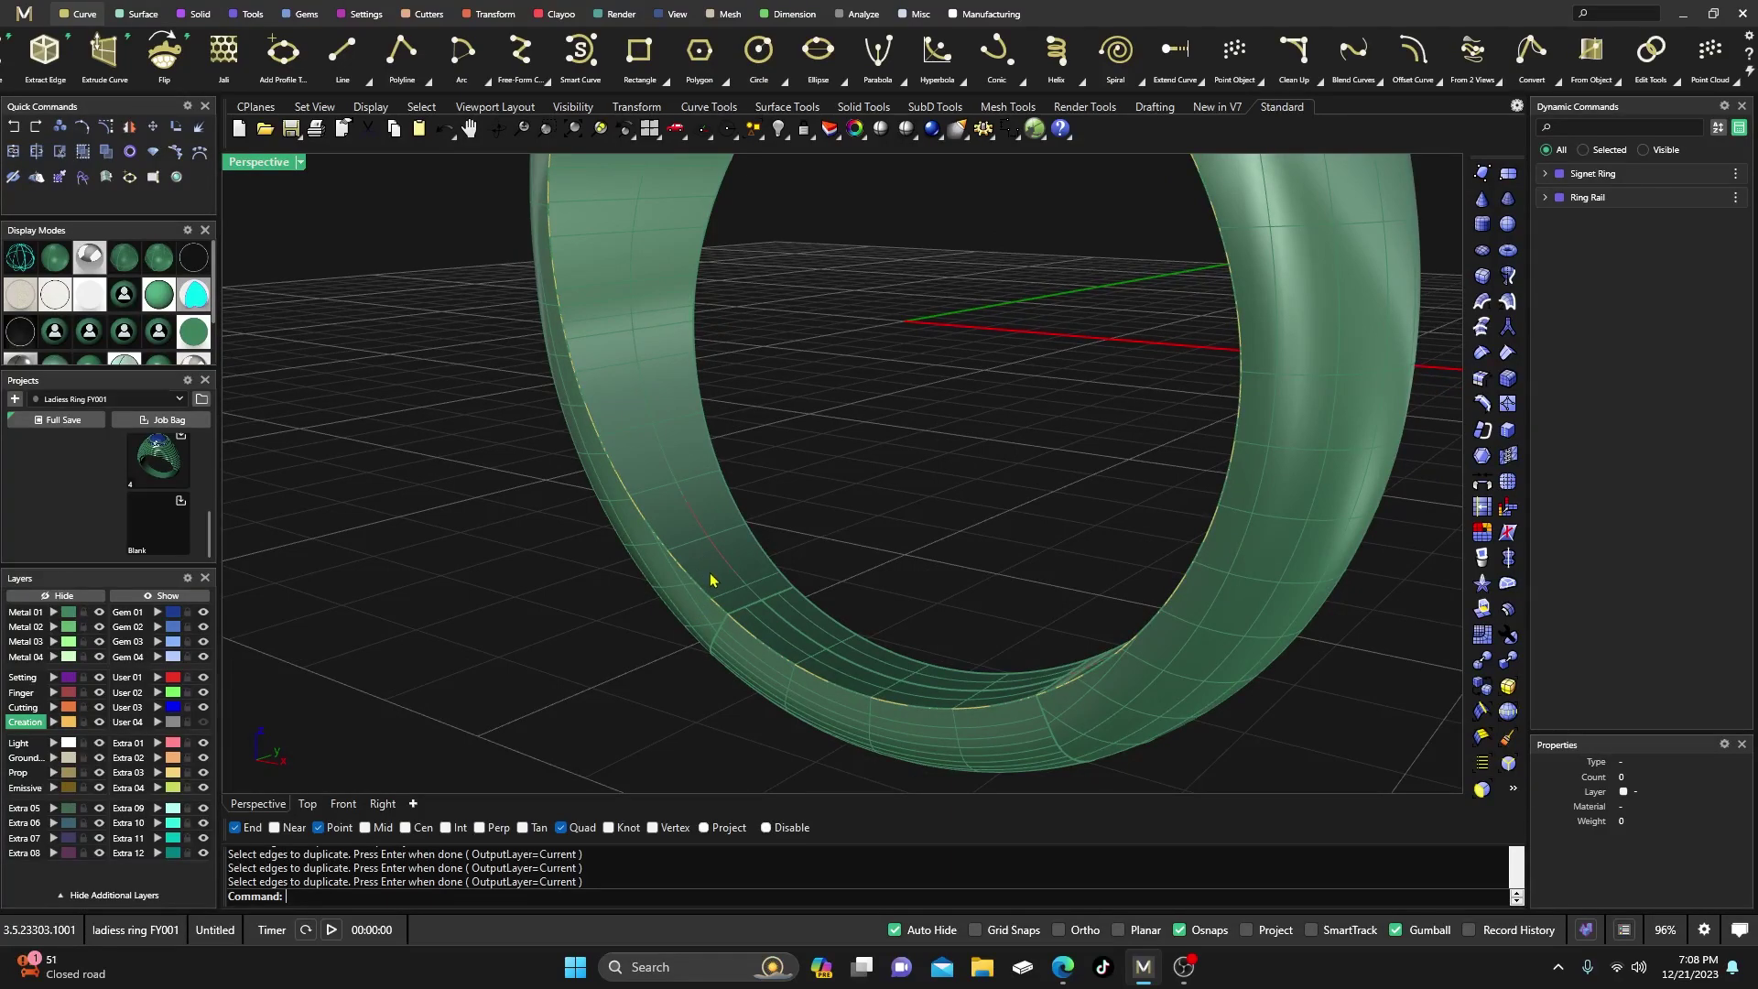
click(710, 573)
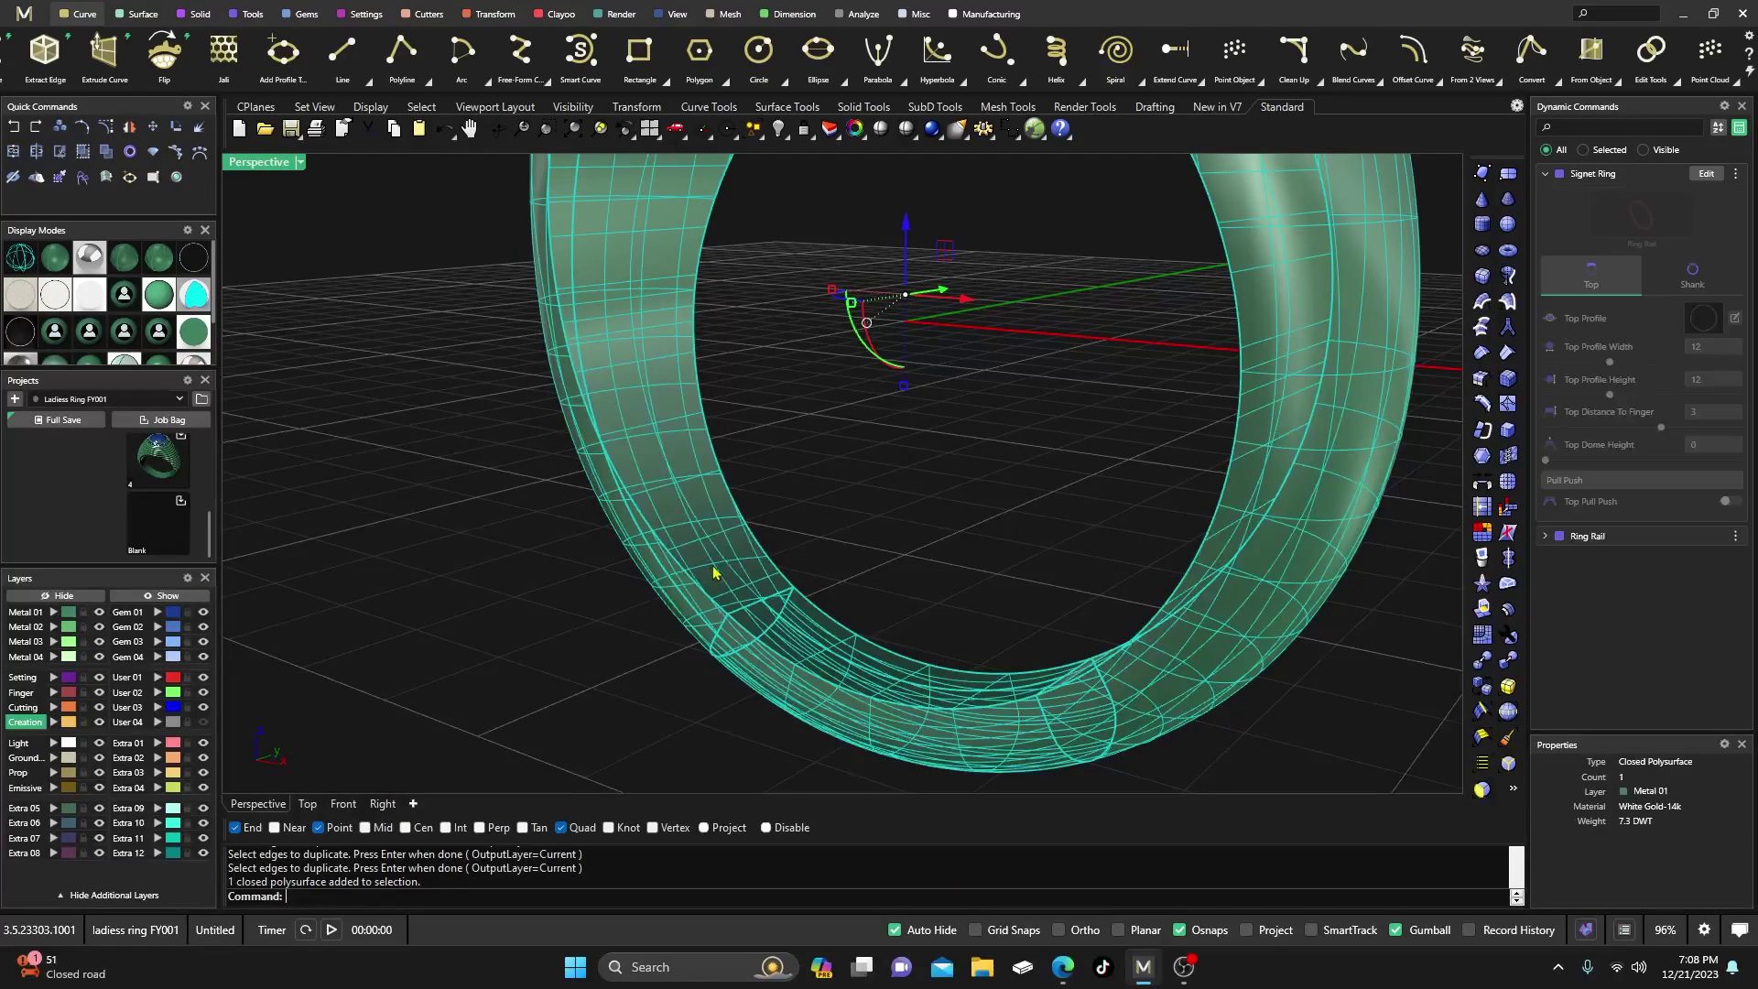
click(808, 494)
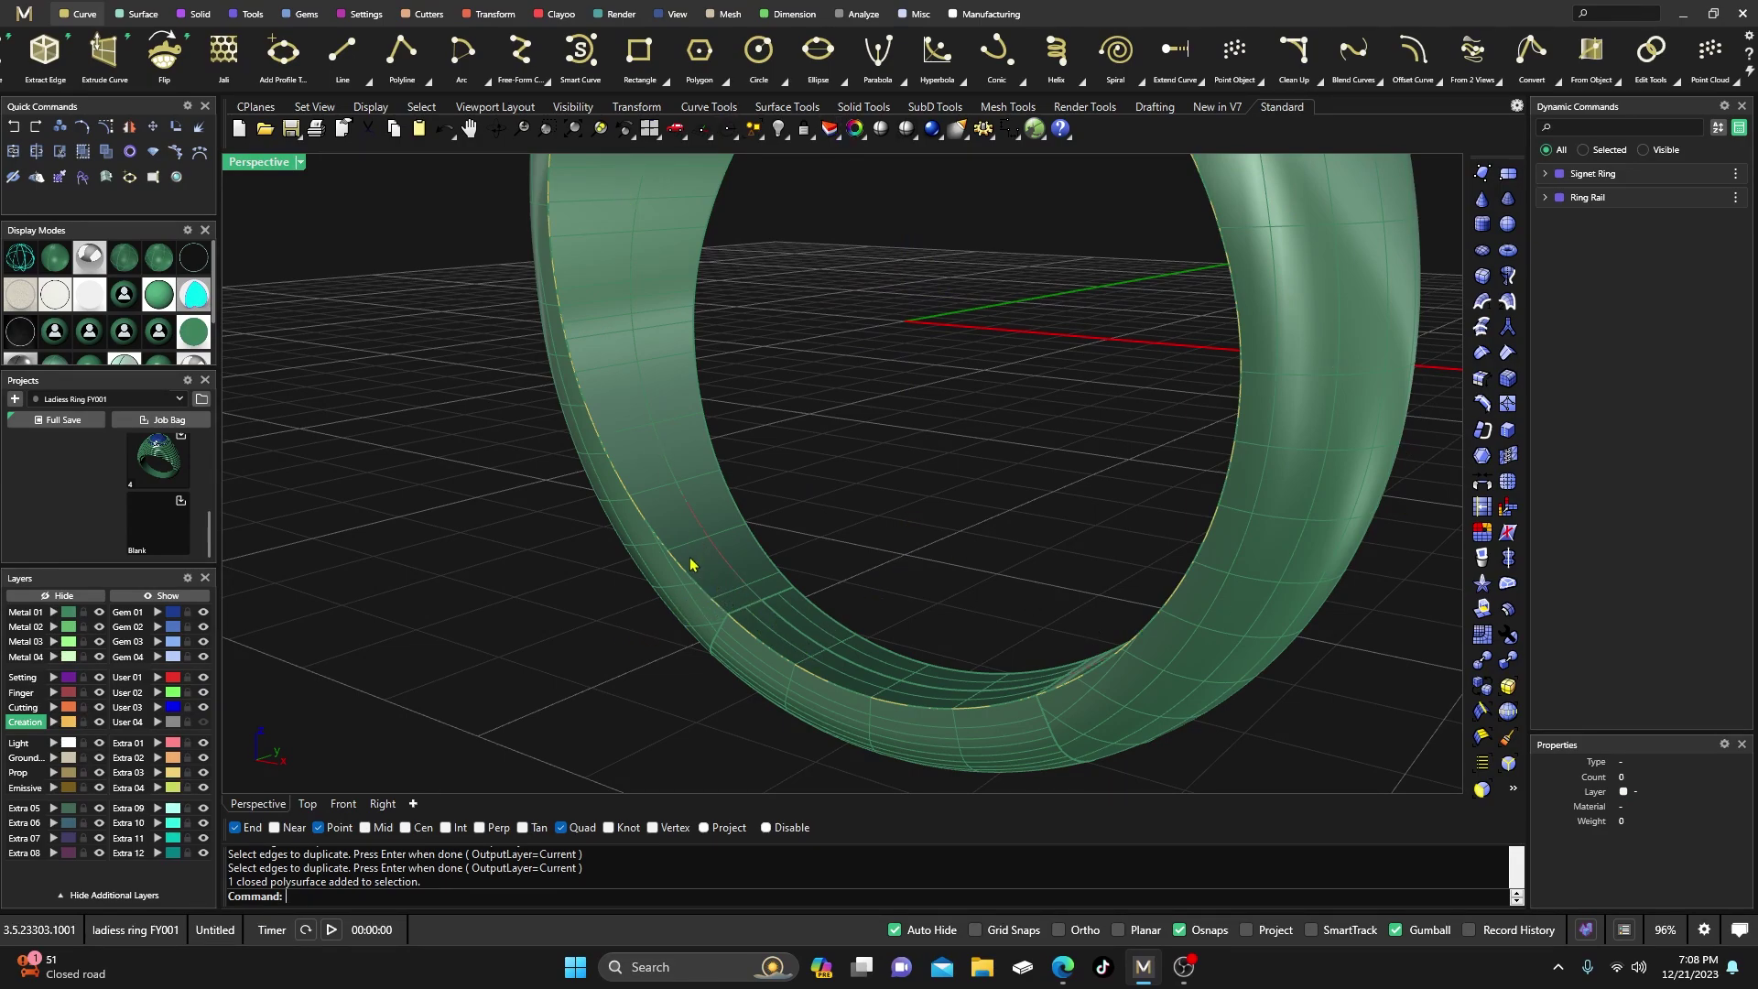
right_drag(705, 554, 702, 648)
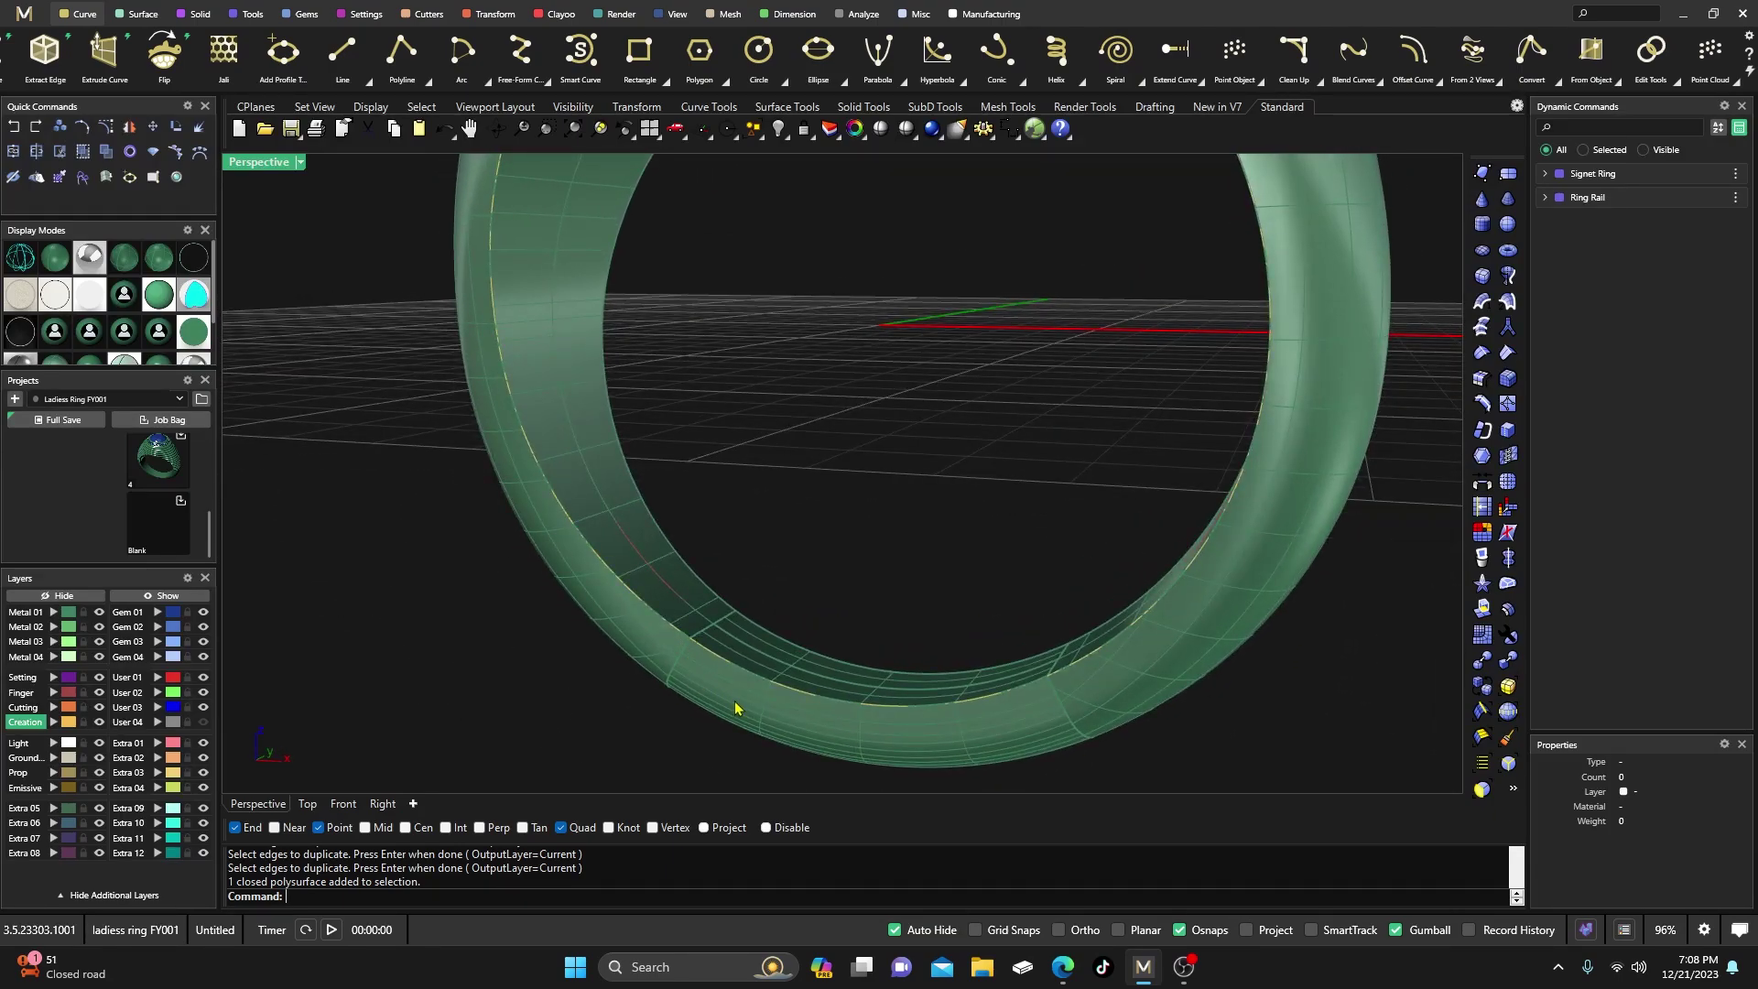
scroll(727, 598, down, 3)
scroll(723, 595, up, 3)
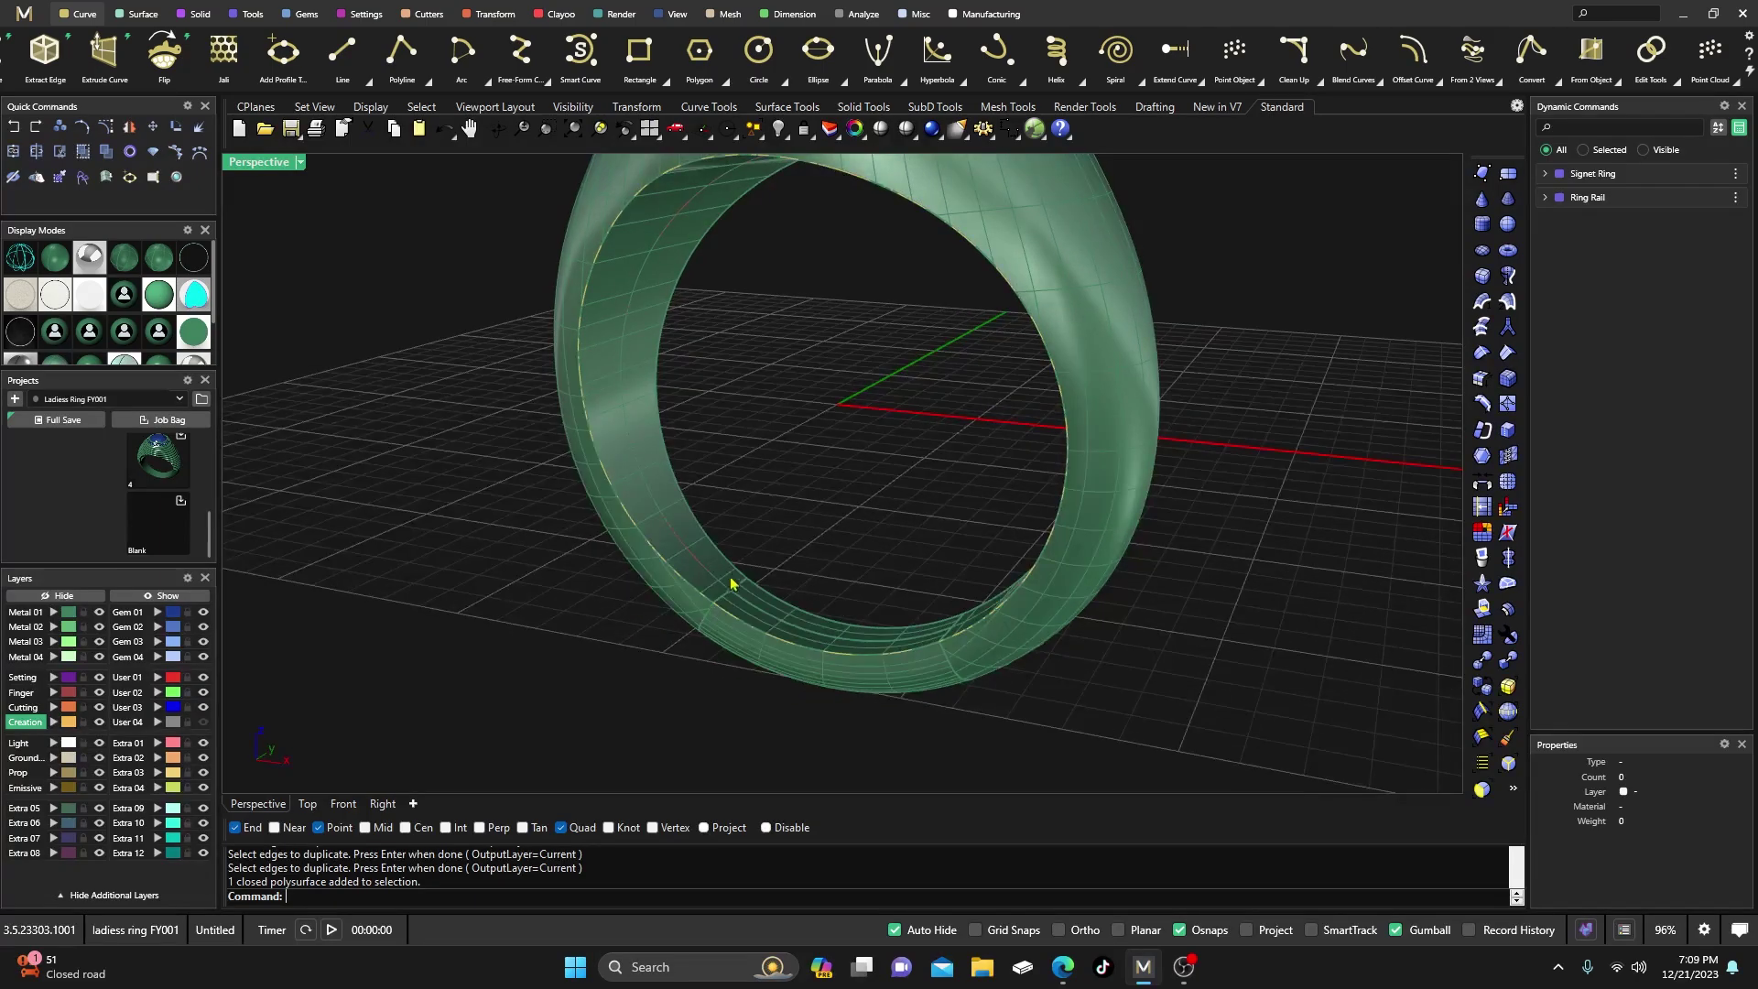
scroll(607, 620, down, 3)
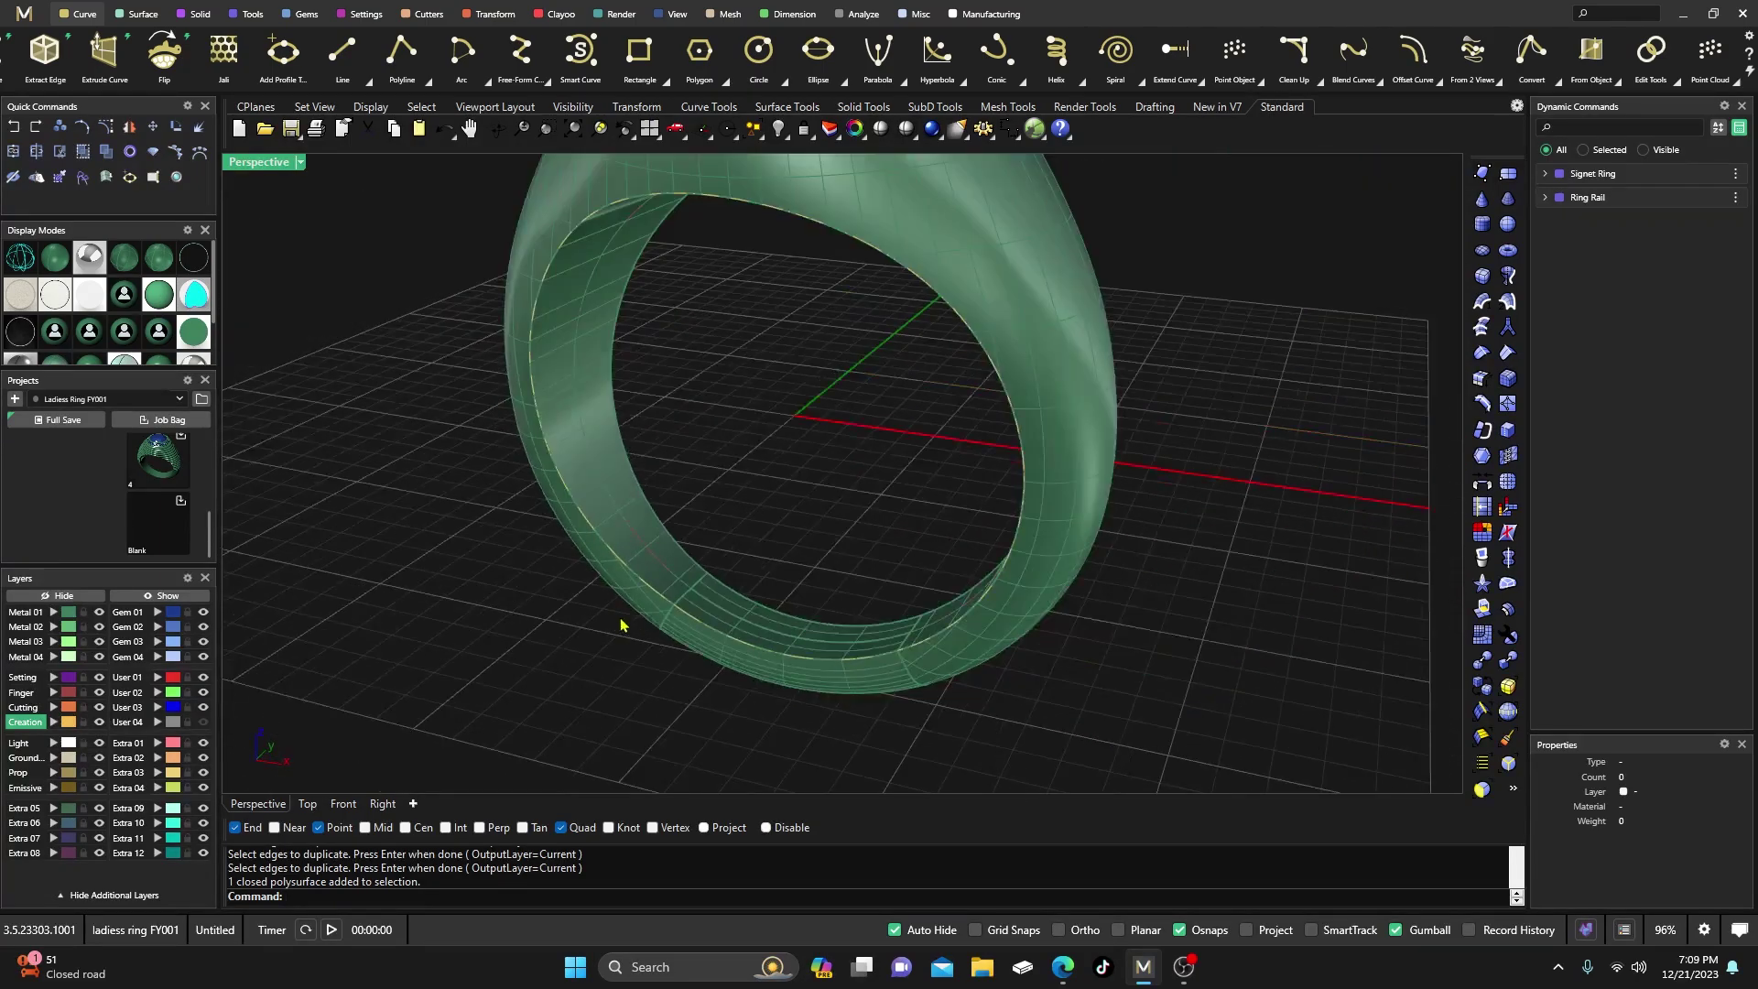
Select the three duplicated edge curves on the Creation layer and join them into one closed curve
click(658, 598)
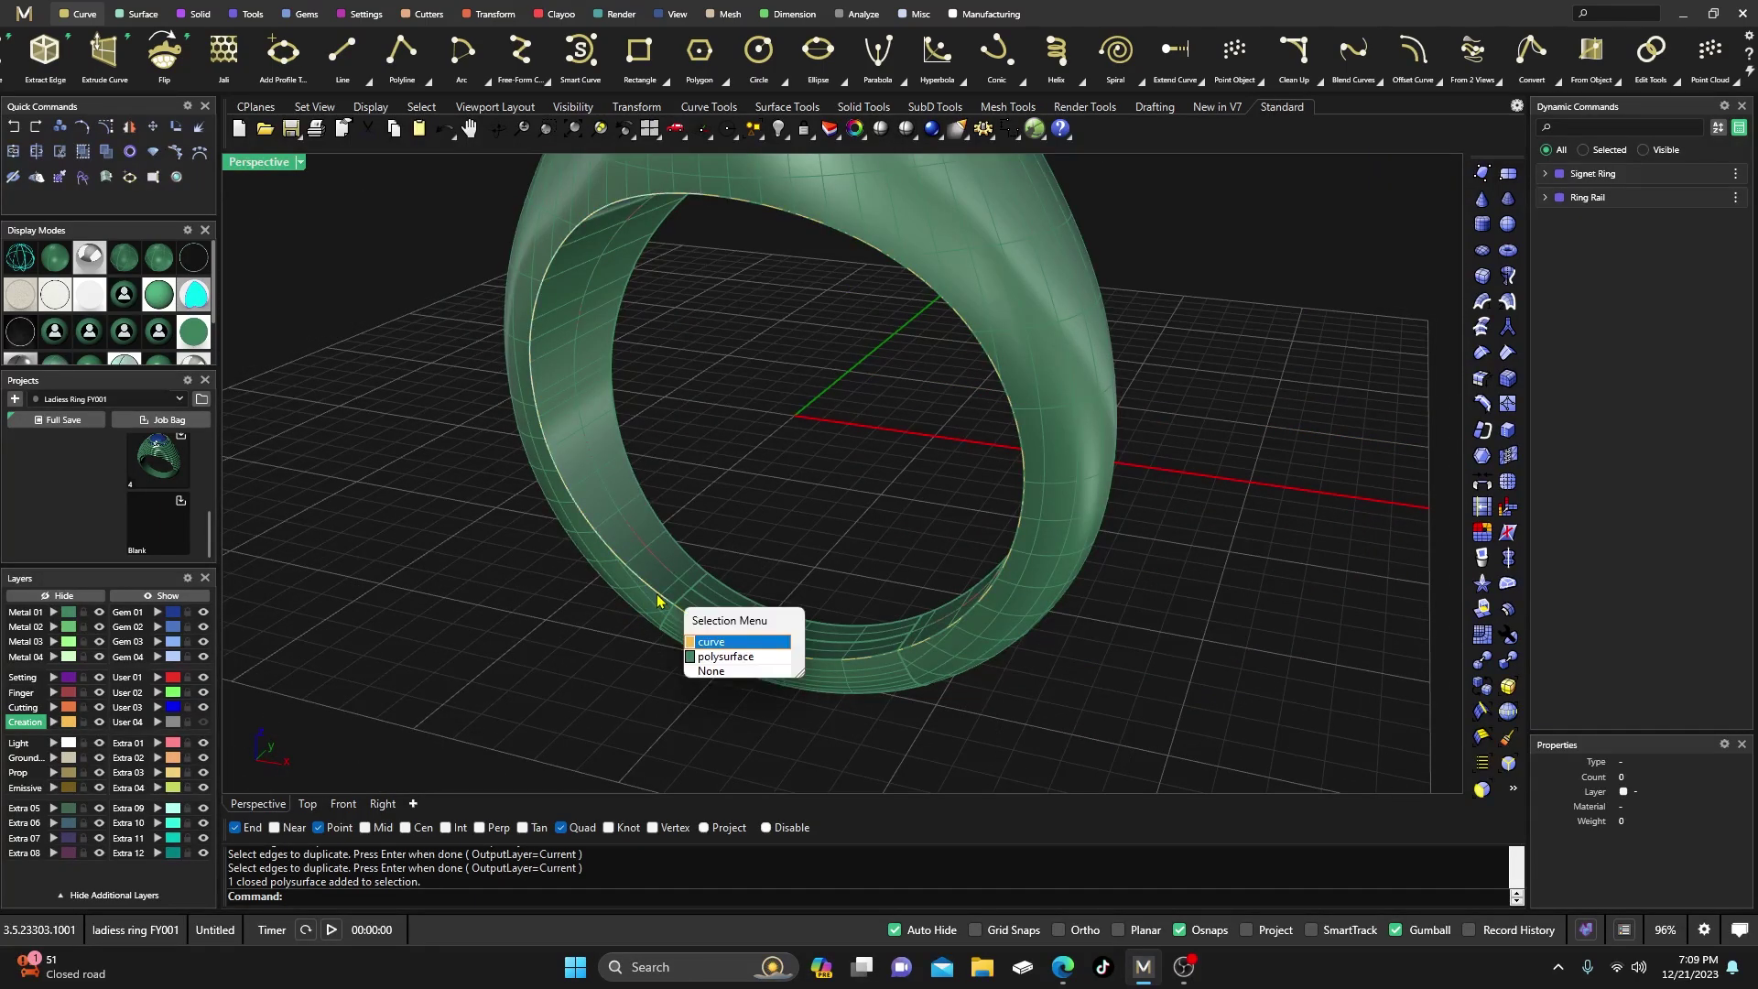
key(Escape)
click(64, 722)
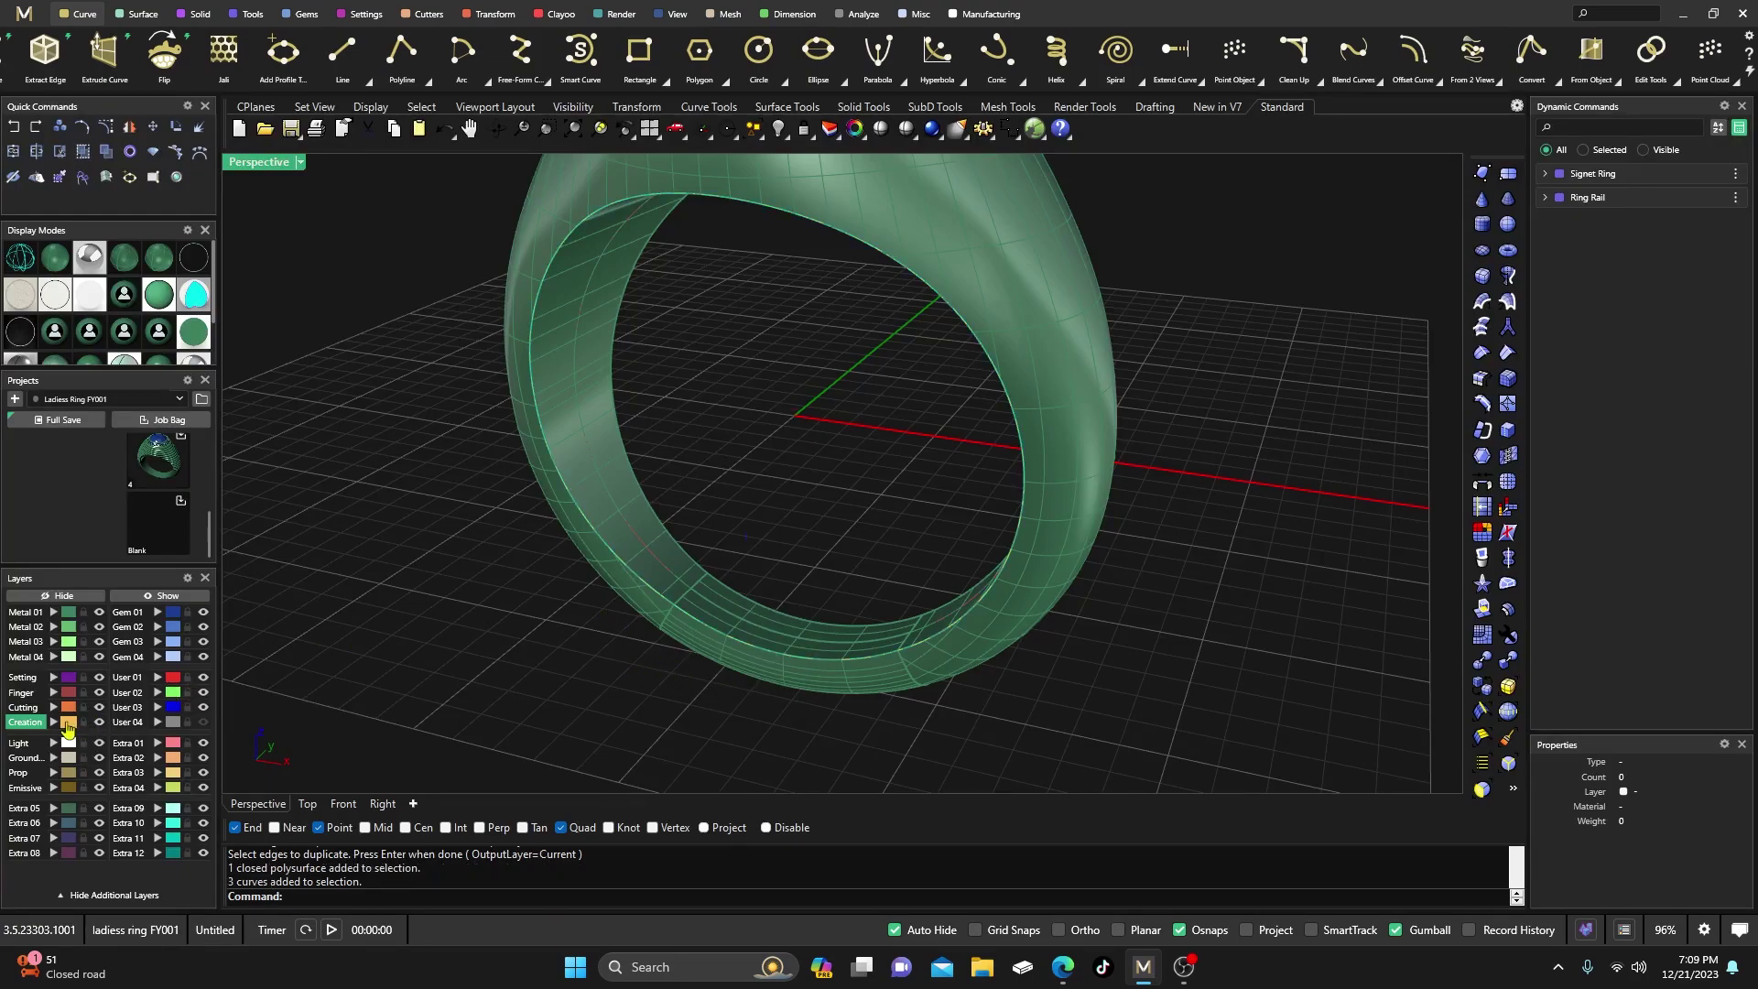
click(13, 151)
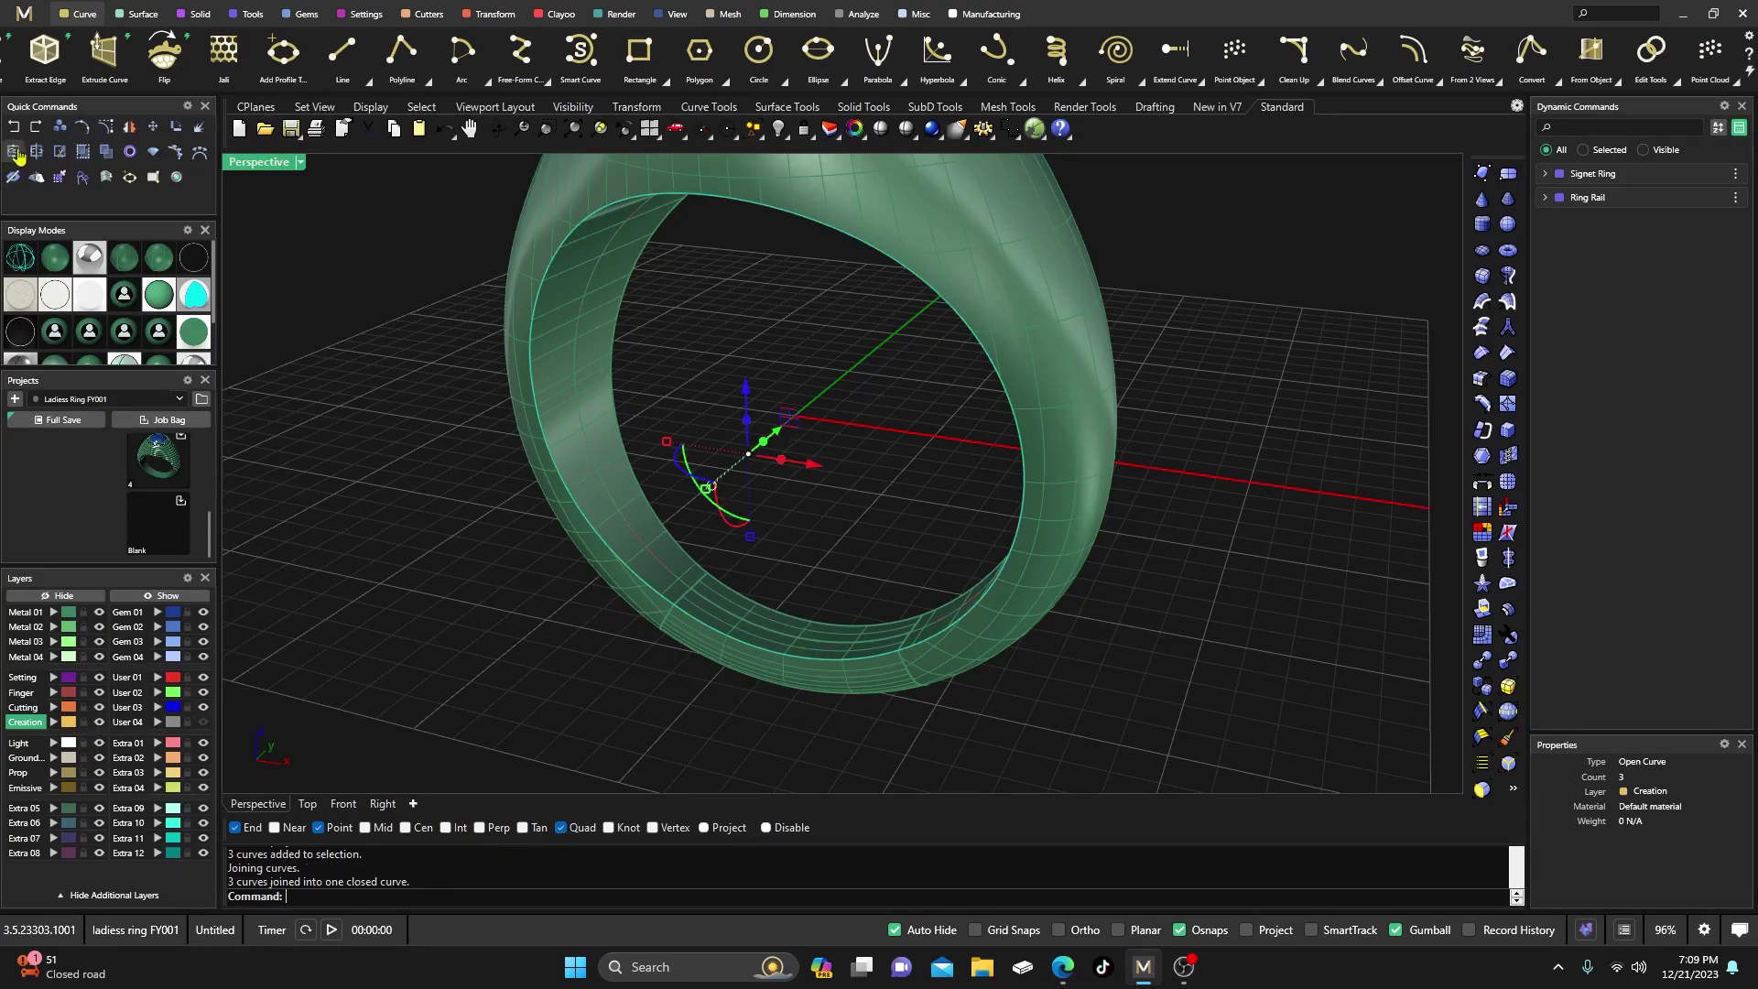
Move the joined rim curve 0.25 along the positive Y axis, inward into the finger hole, and deselect it
click(702, 630)
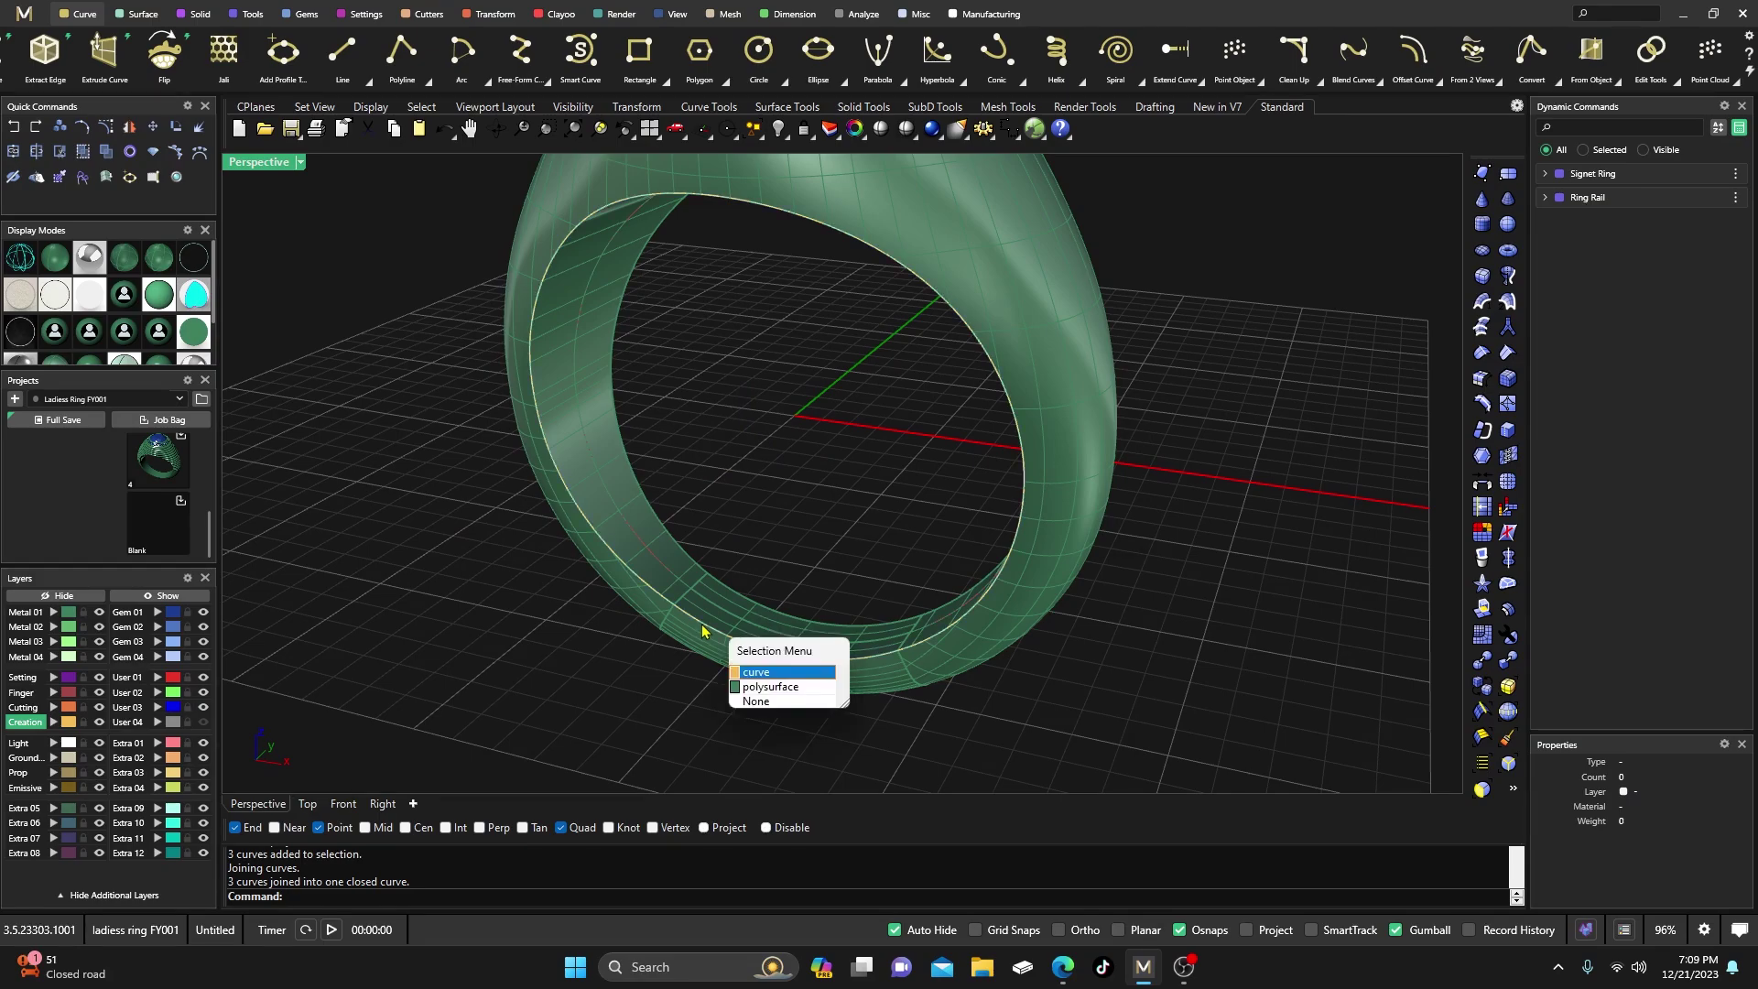
click(733, 673)
right_drag(734, 673, 526, 617)
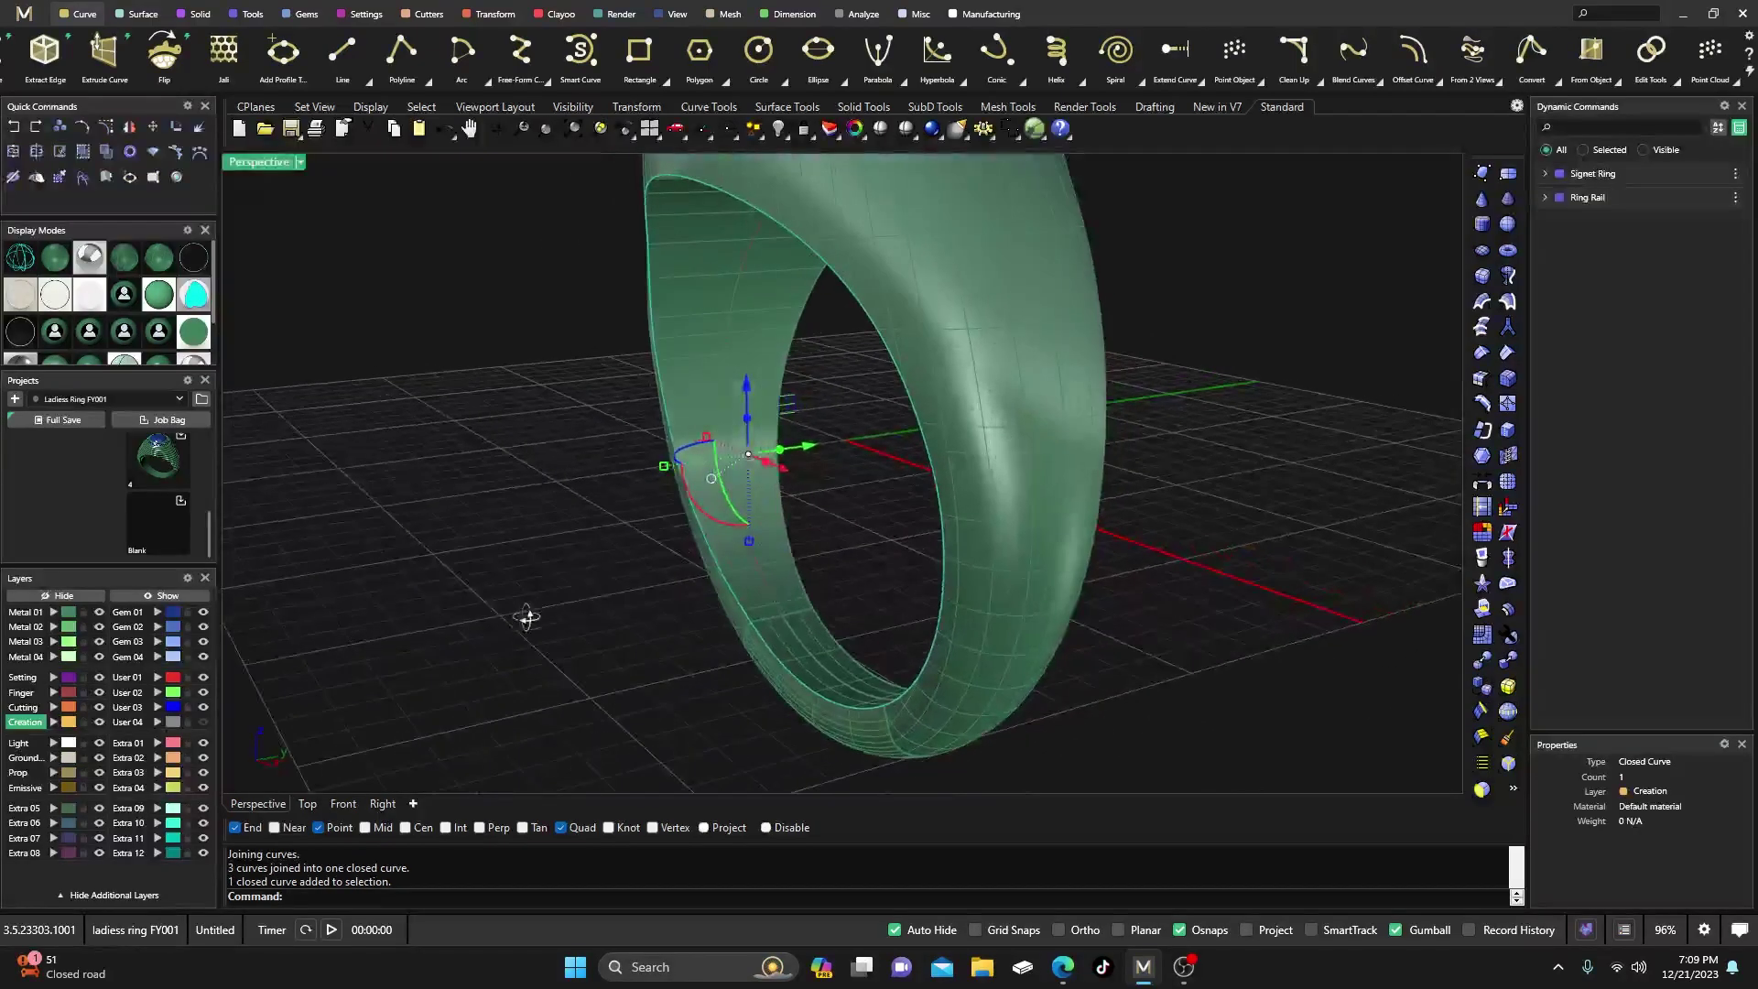
click(809, 450)
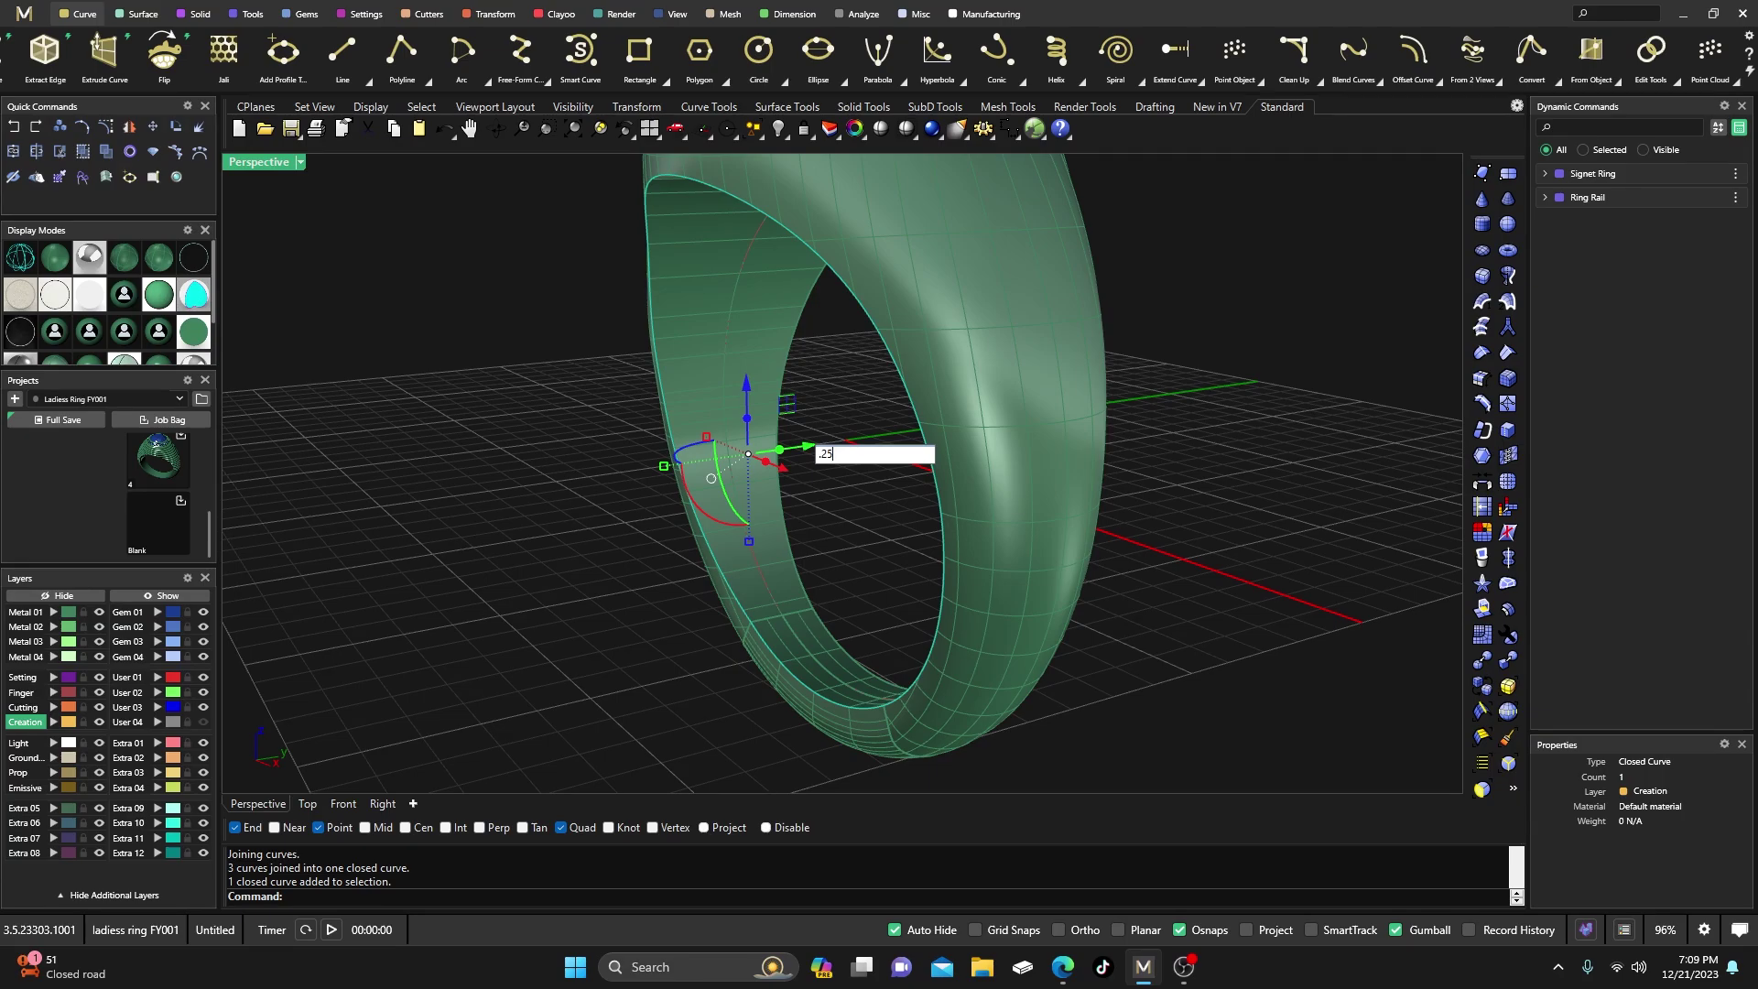
text(.25)
key(Return)
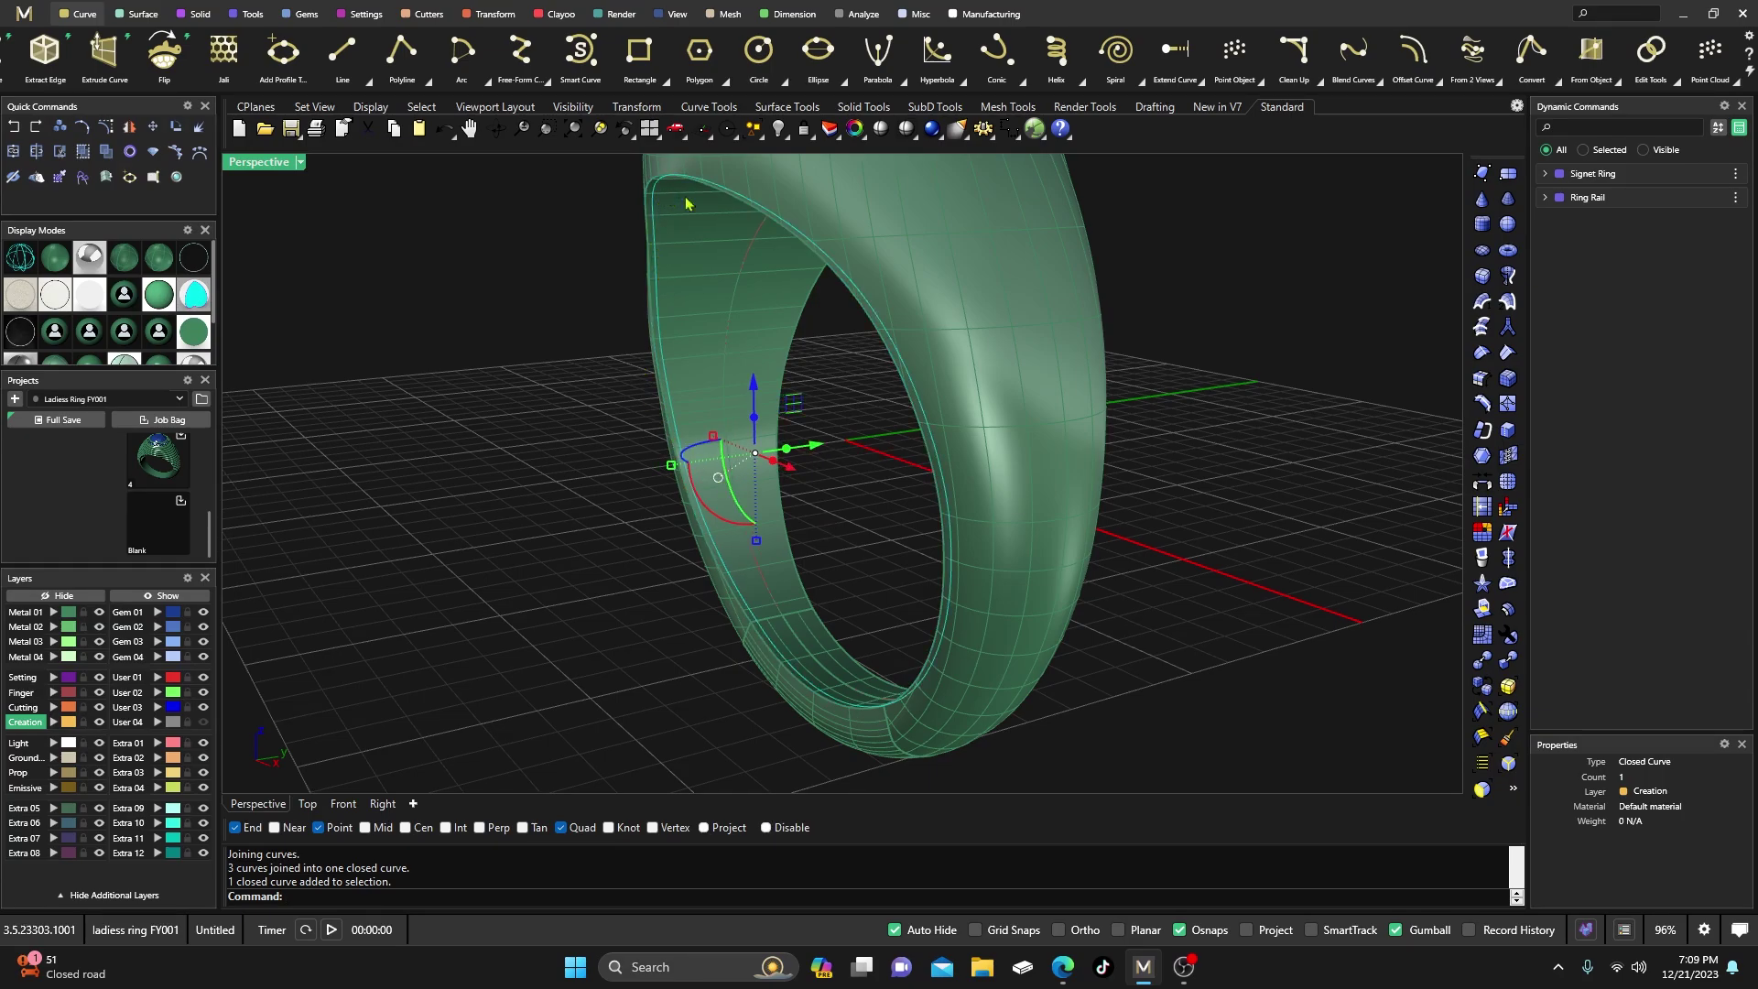
click(577, 389)
right_drag(576, 388, 651, 440)
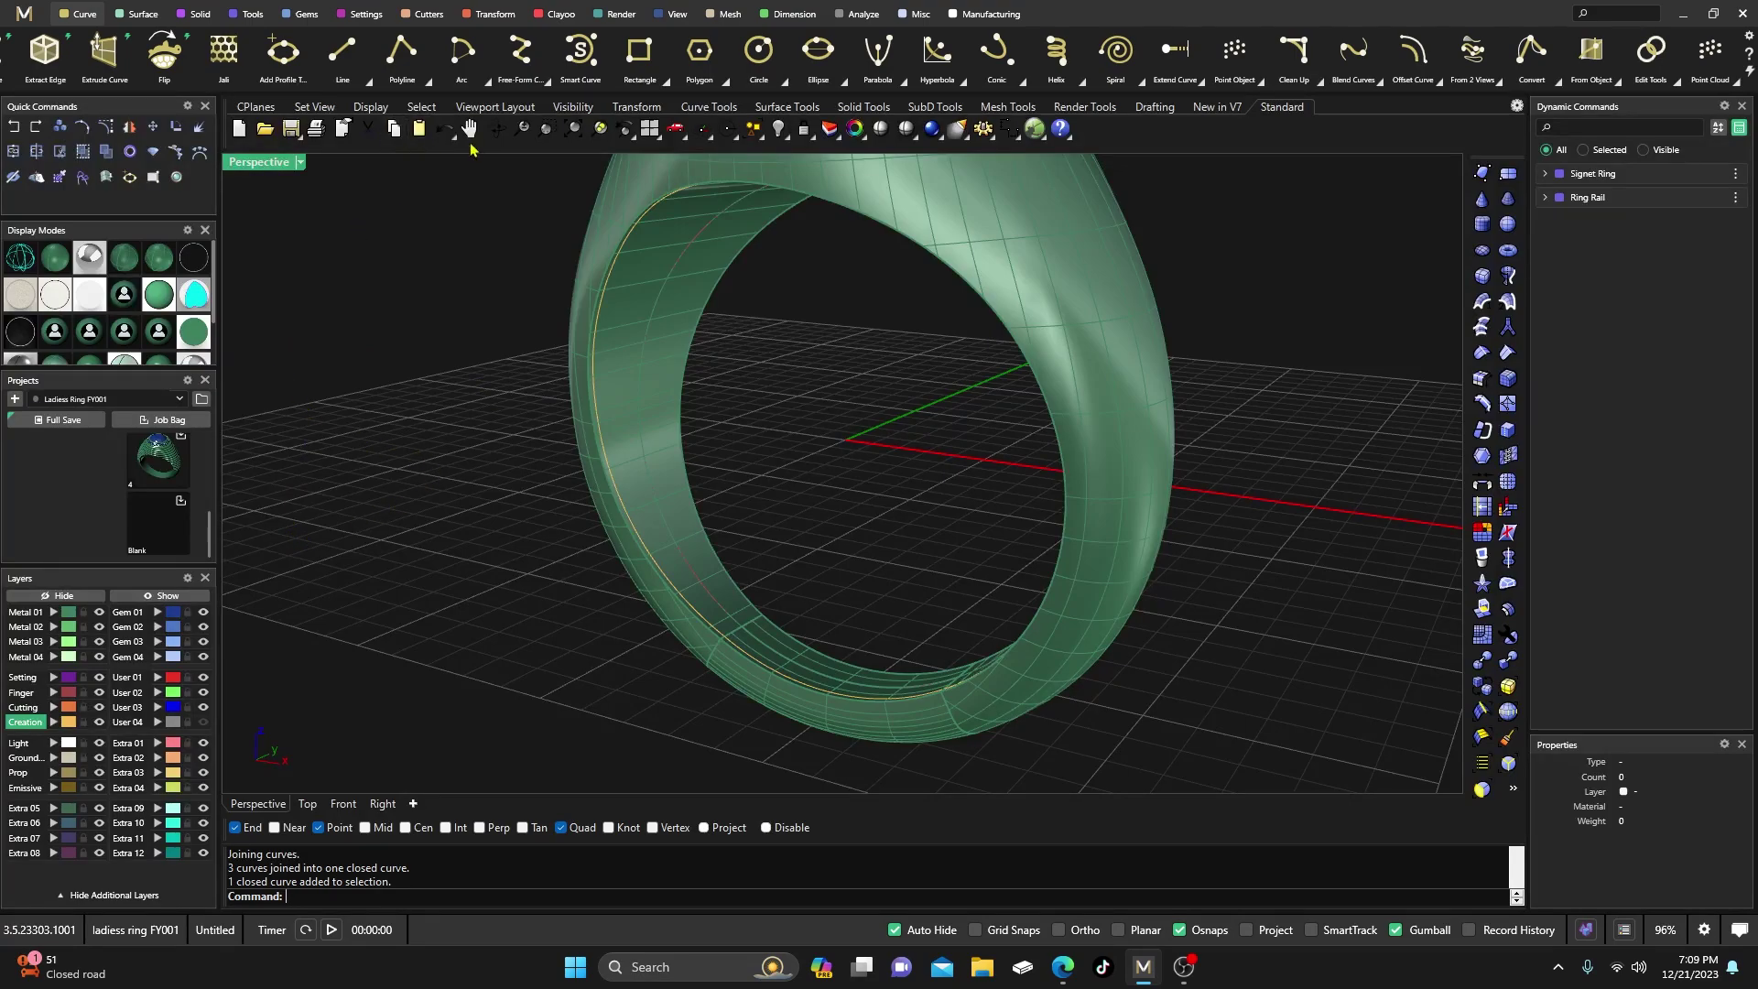
Duplicate the three front finger-hole rim edges again and join the copies into a second closed curve
click(153, 177)
scroll(622, 320, up, 3)
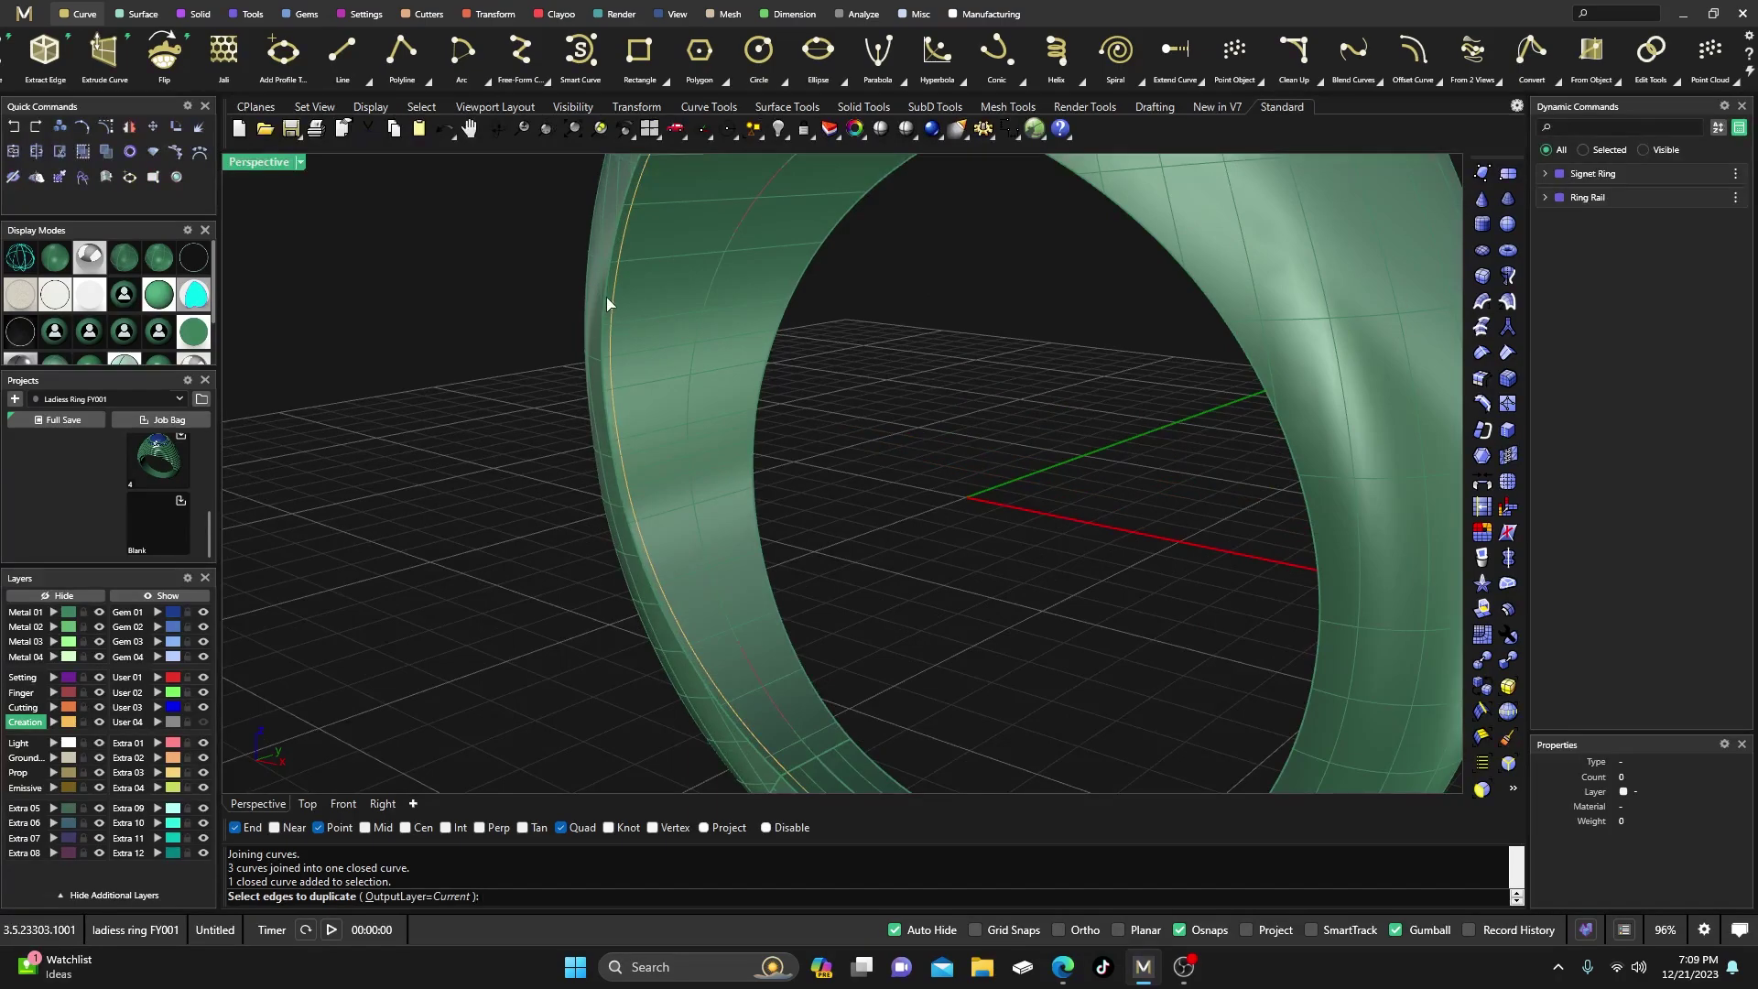
click(601, 294)
scroll(563, 438, down, 4)
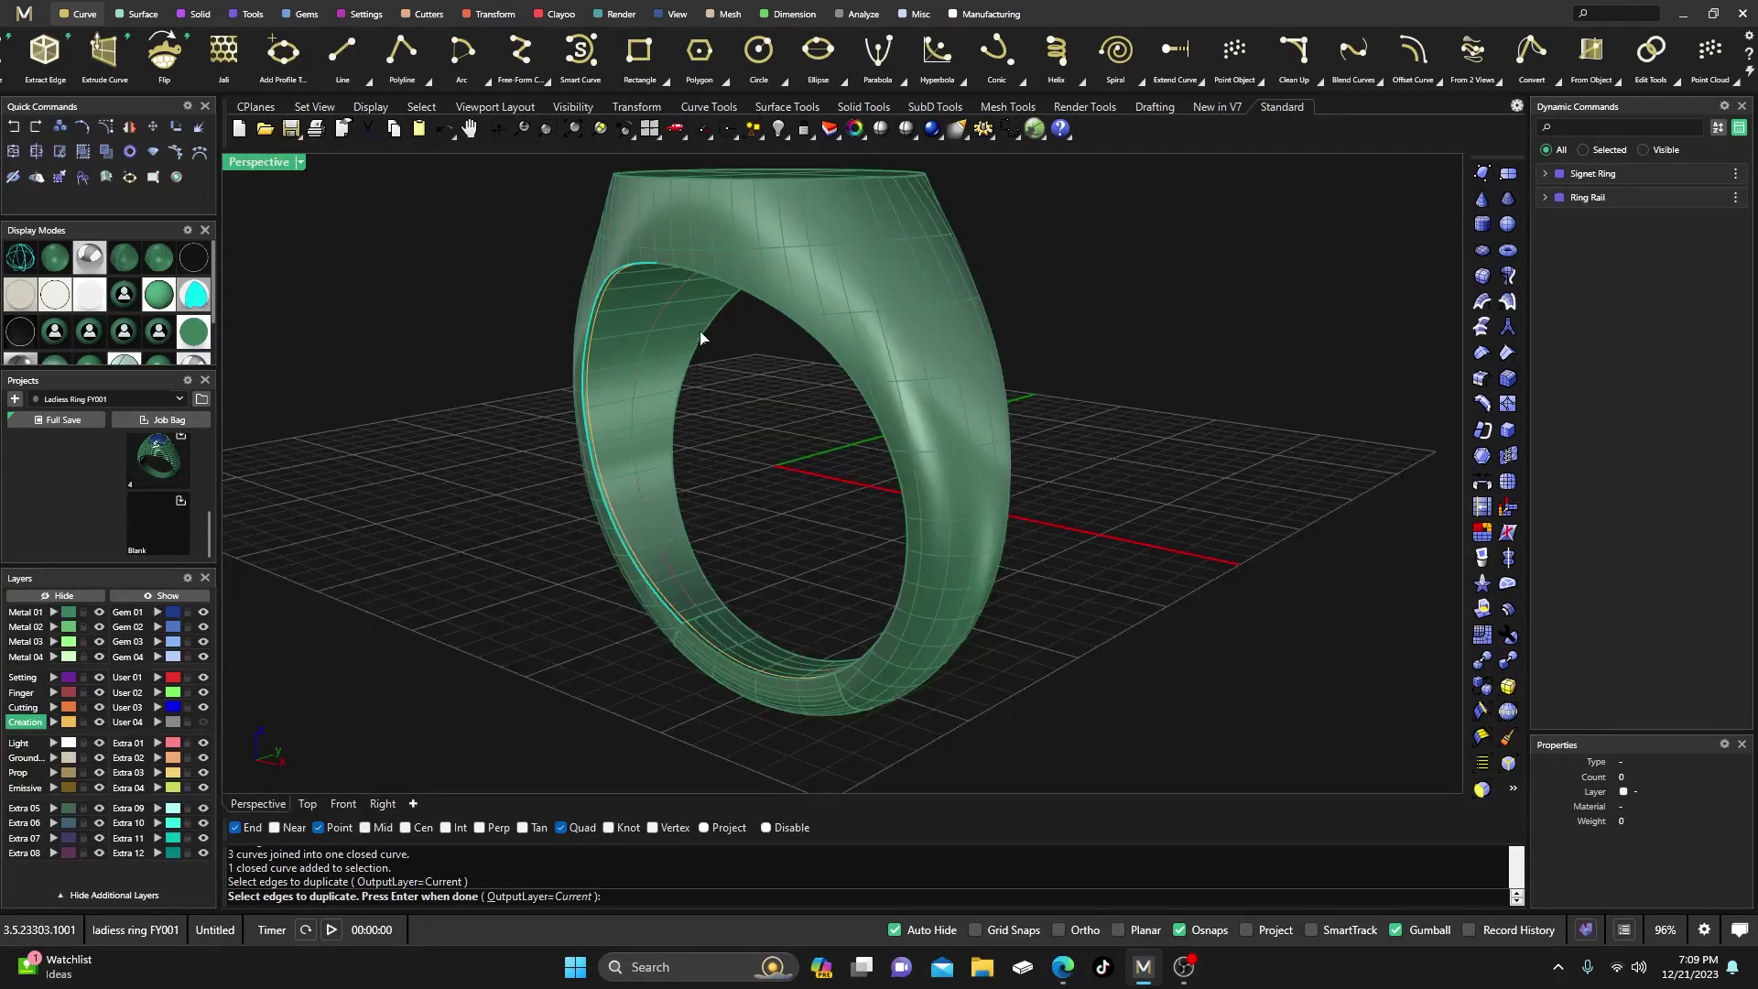
click(708, 279)
scroll(828, 696, up, 3)
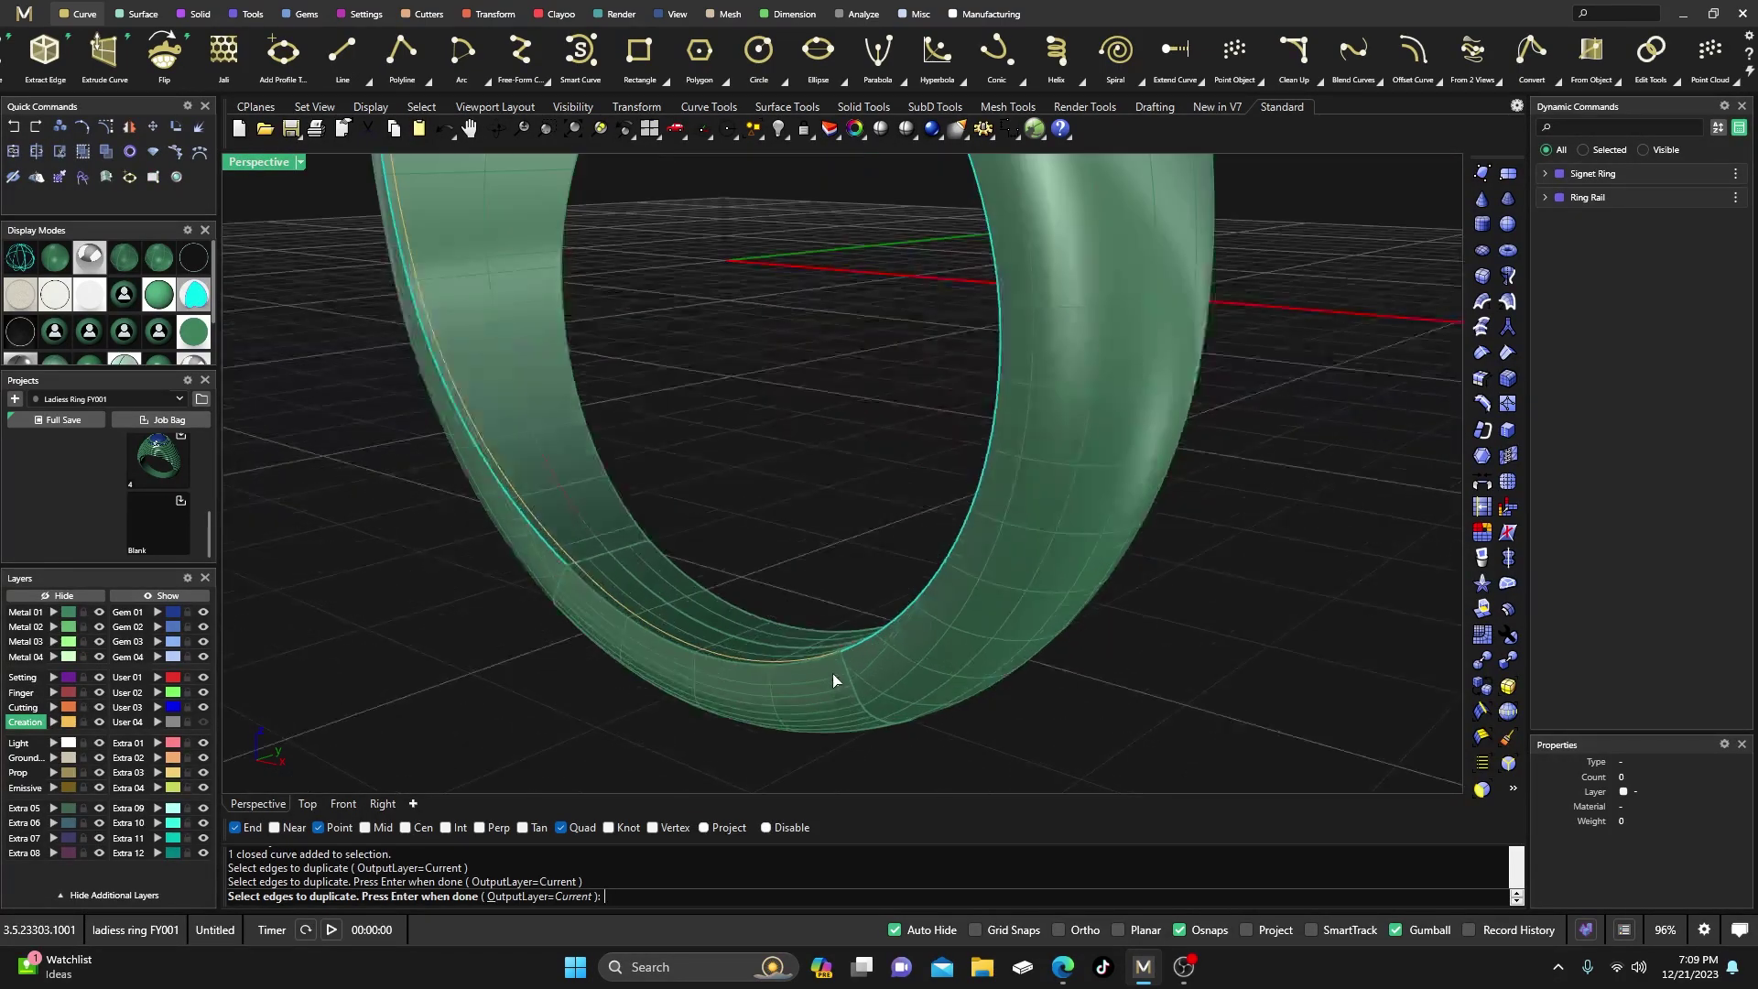
scroll(815, 676, up, 3)
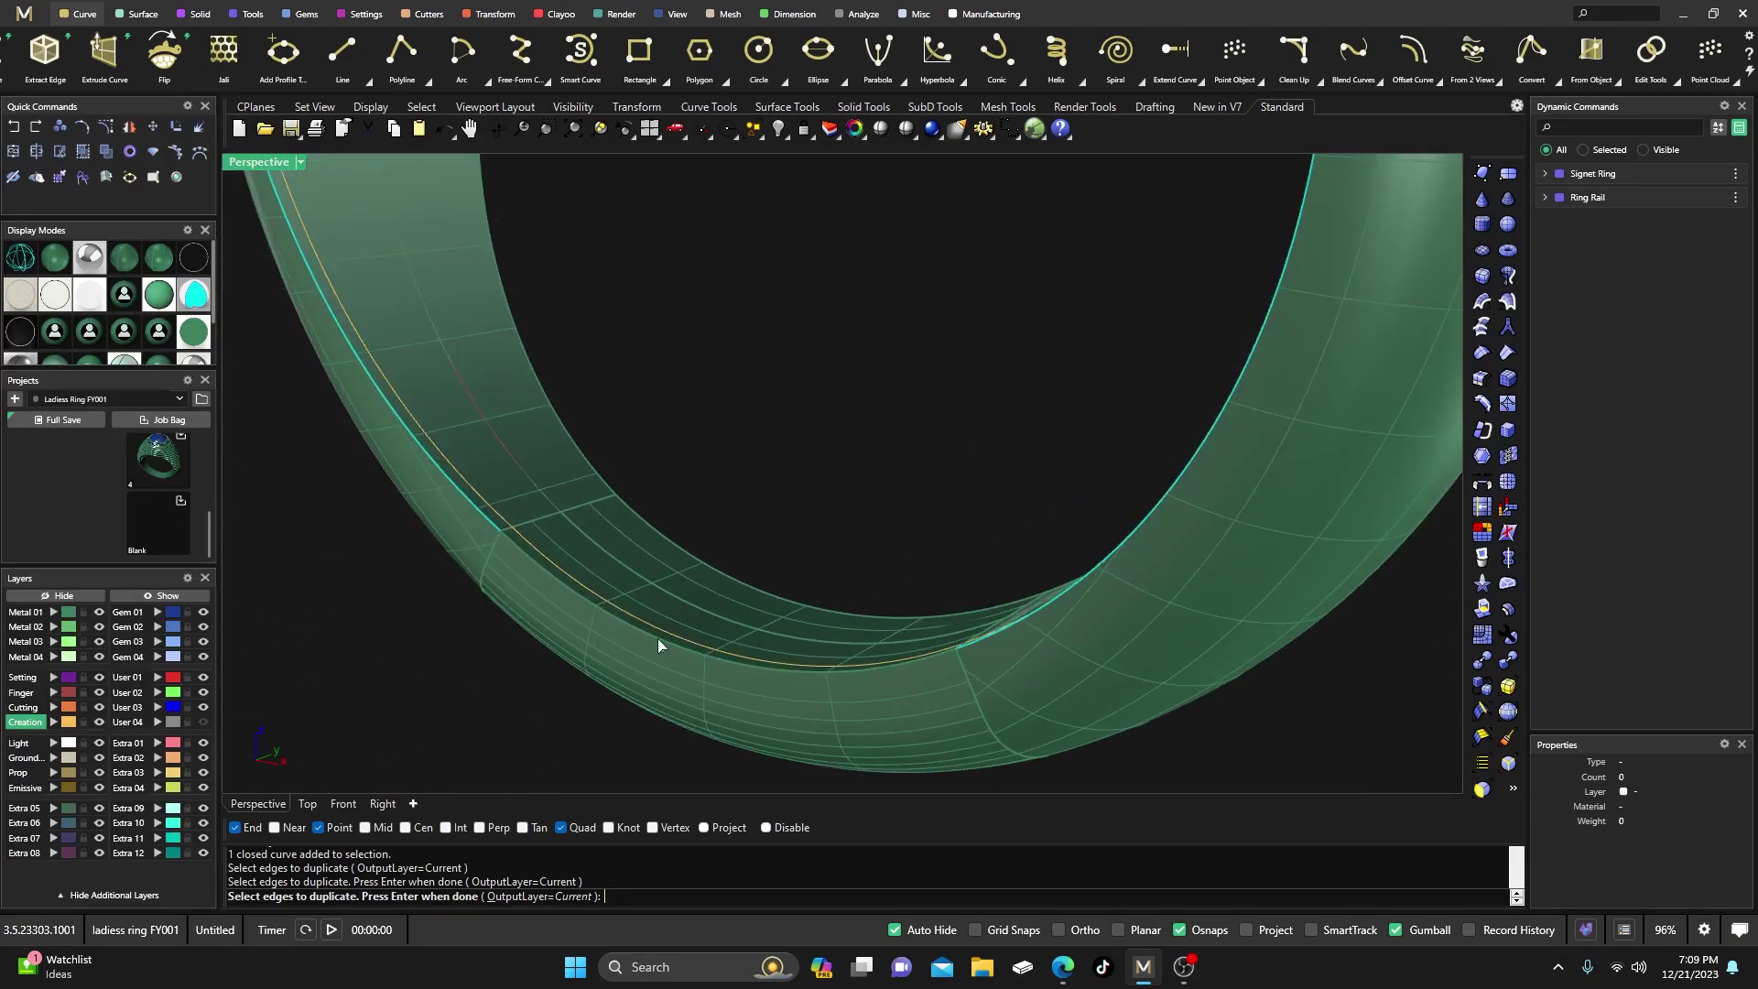
click(657, 640)
key(Return)
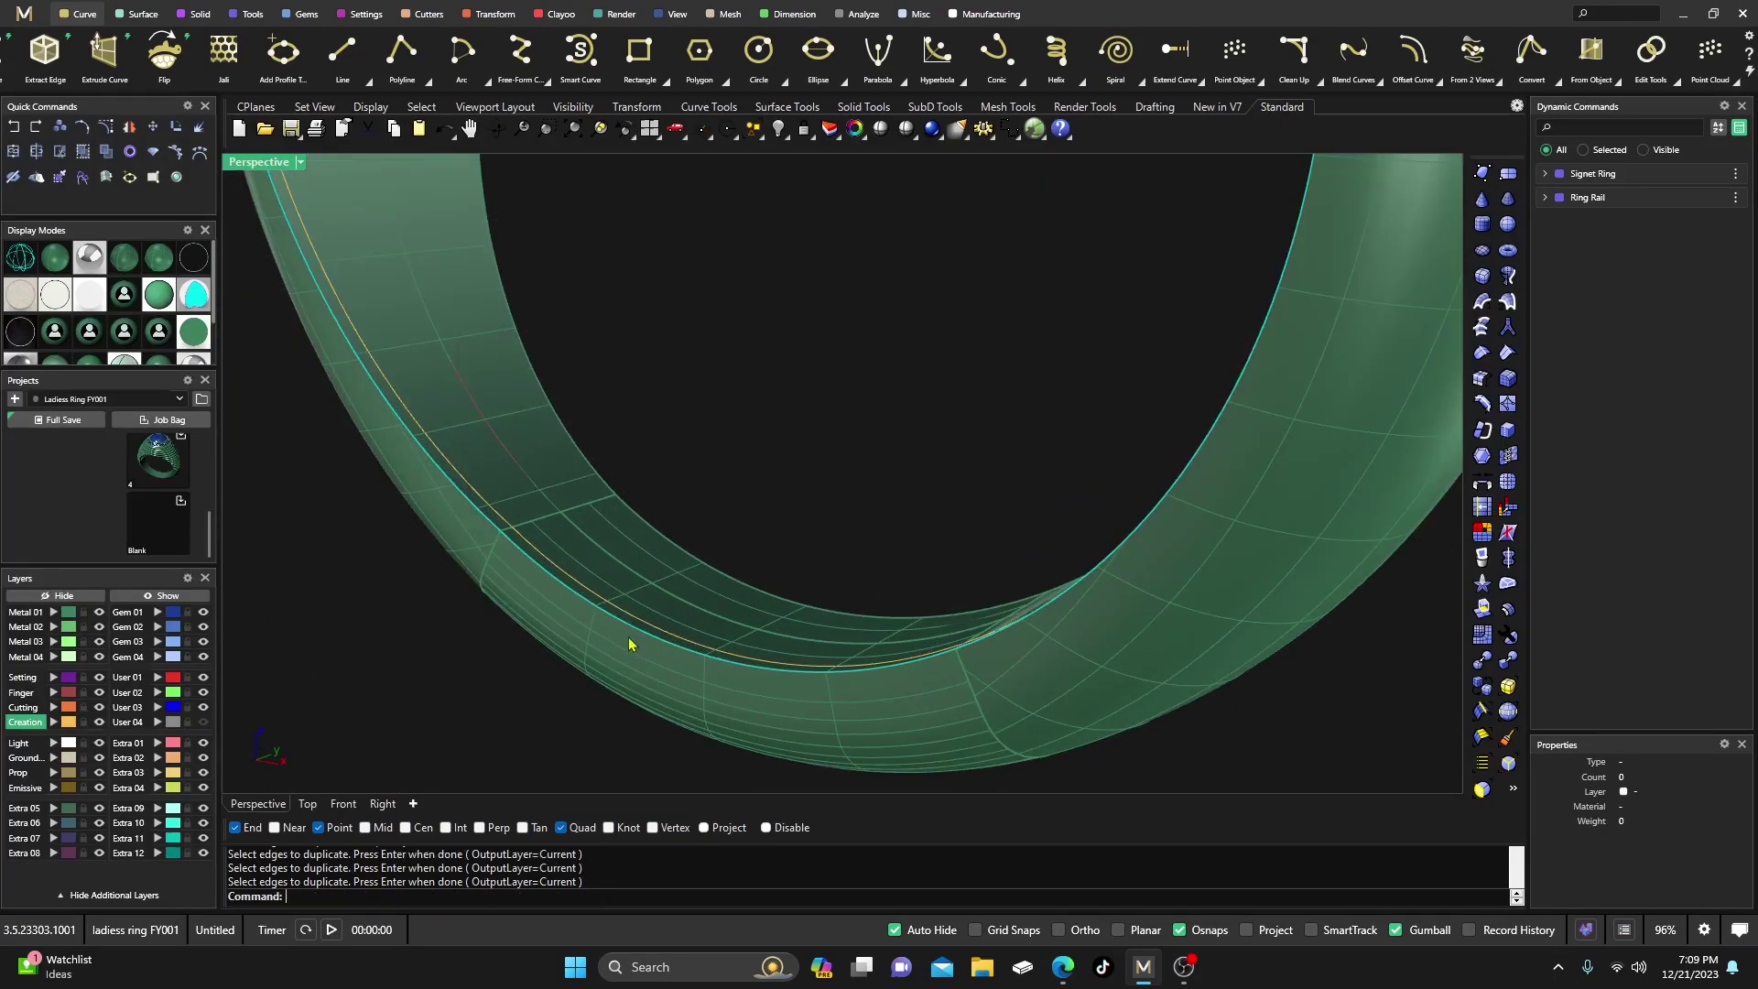
click(12, 151)
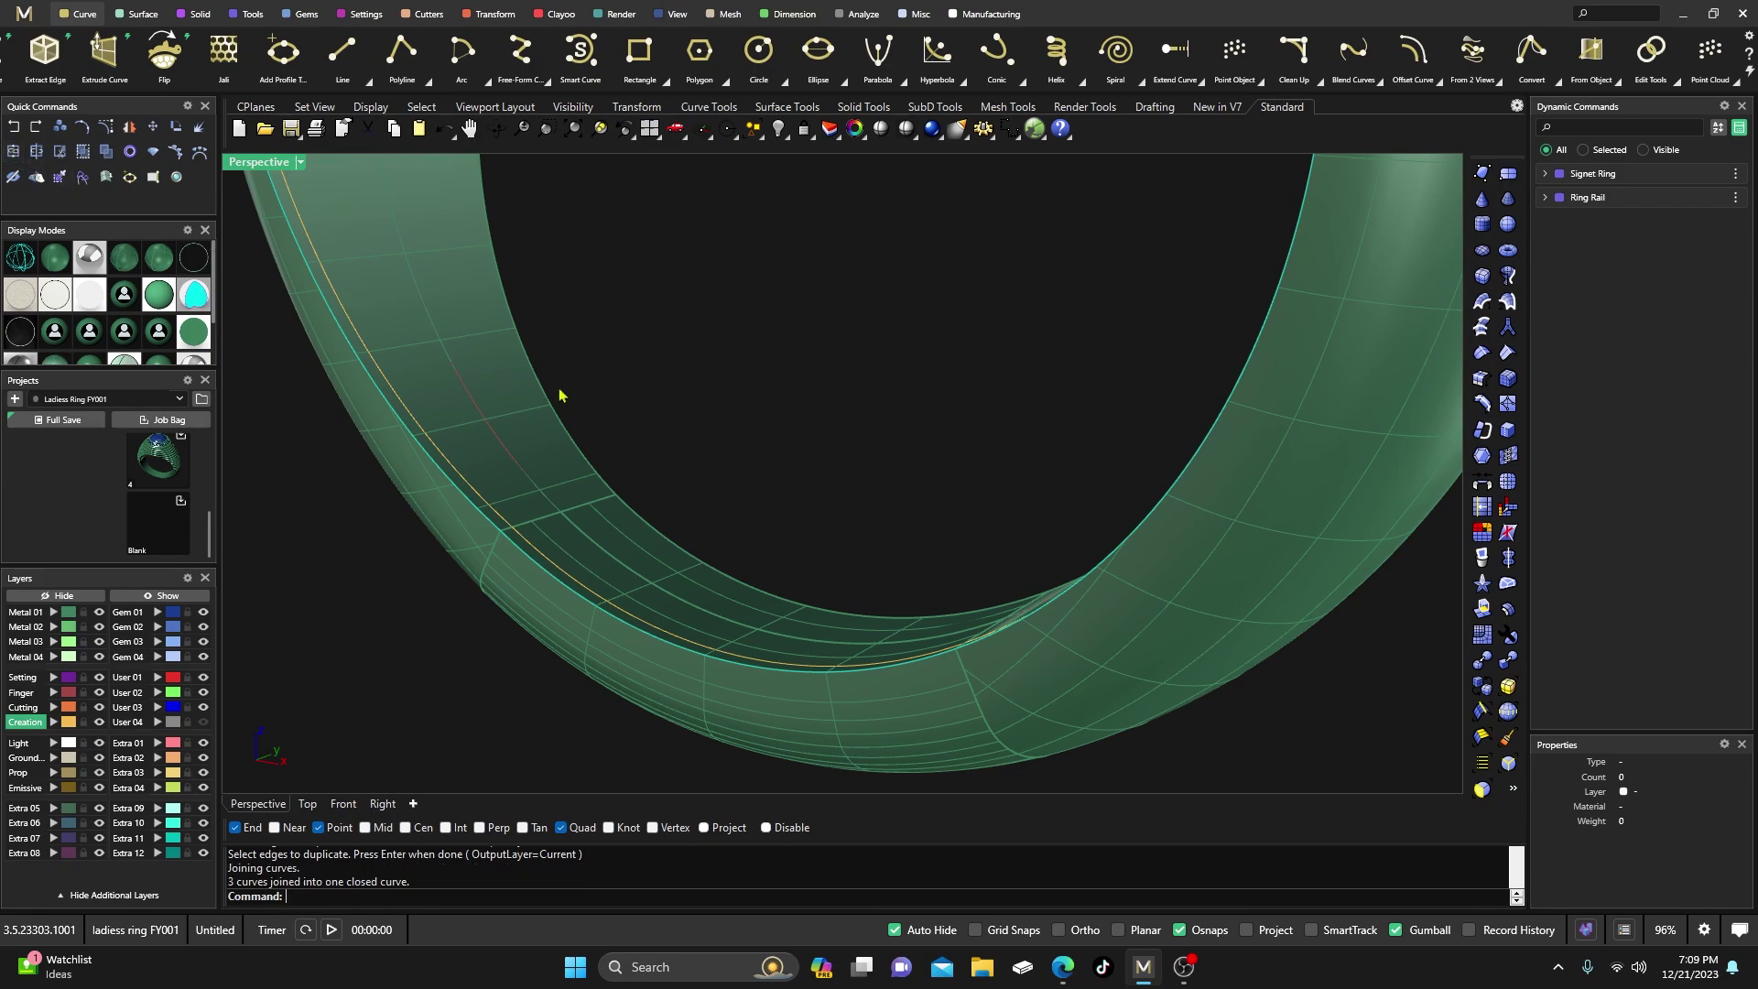
Flatten the second joined rim curve onto the Front construction plane, deleting the input curve, and deselect the result
scroll(743, 517, down, 5)
double_click(260, 170)
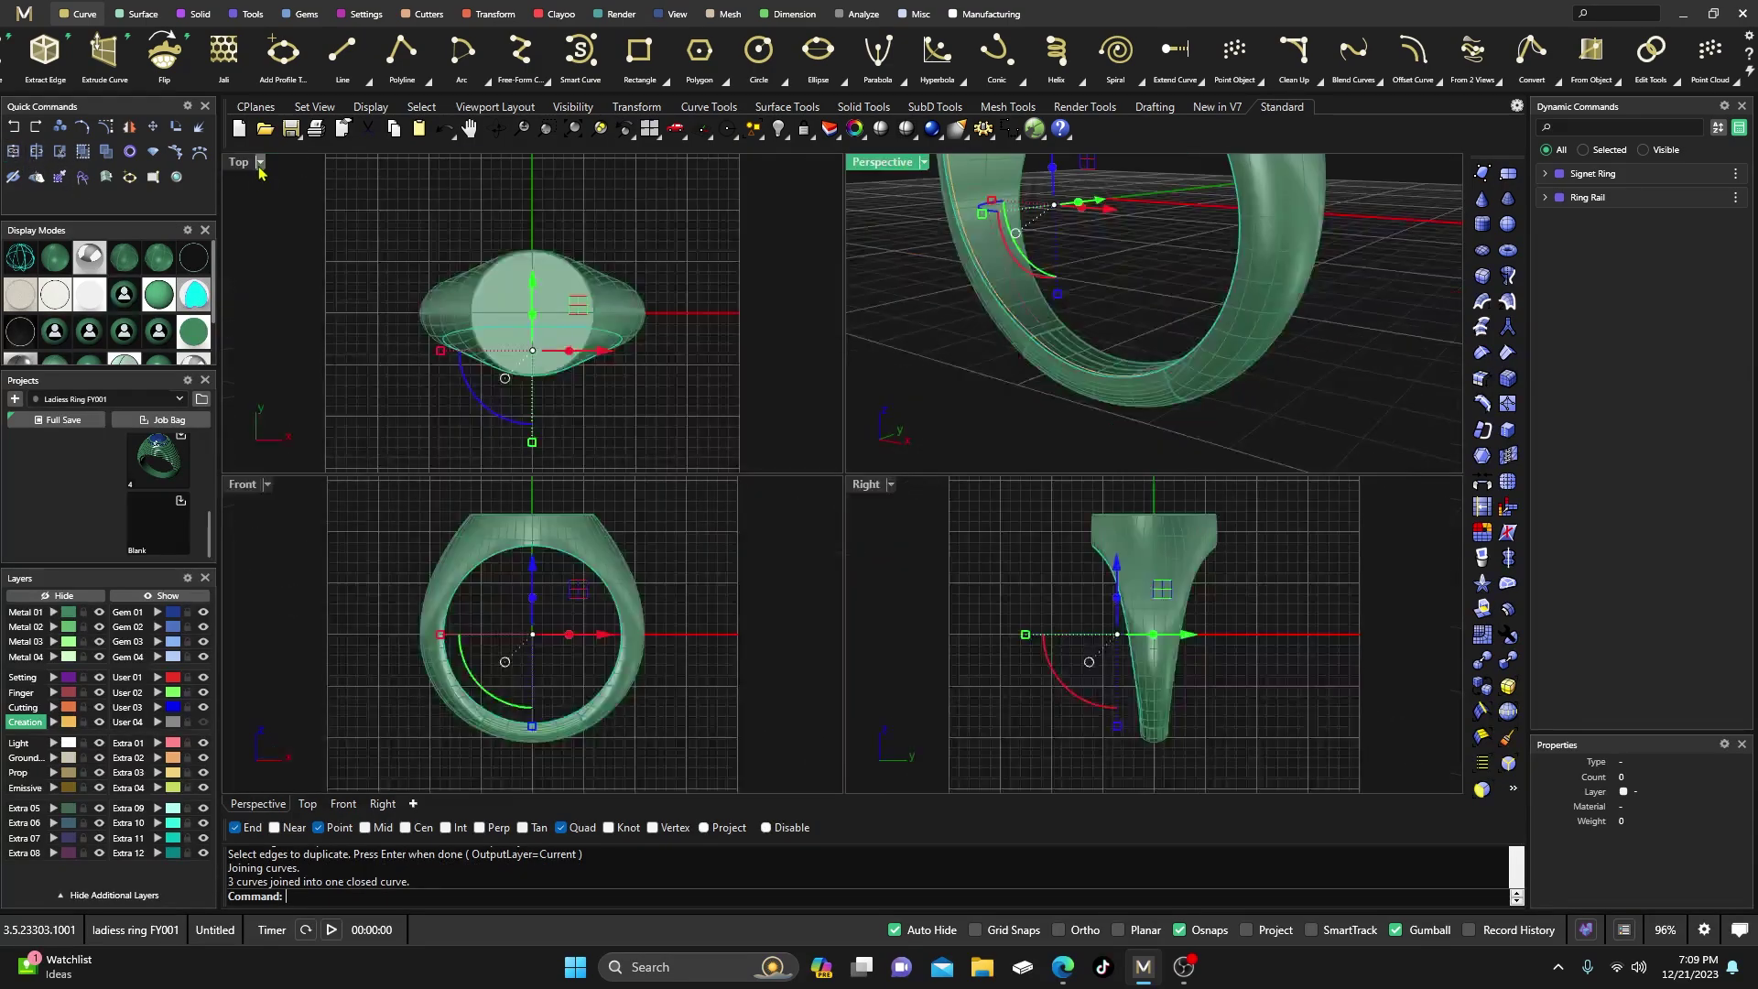
click(247, 500)
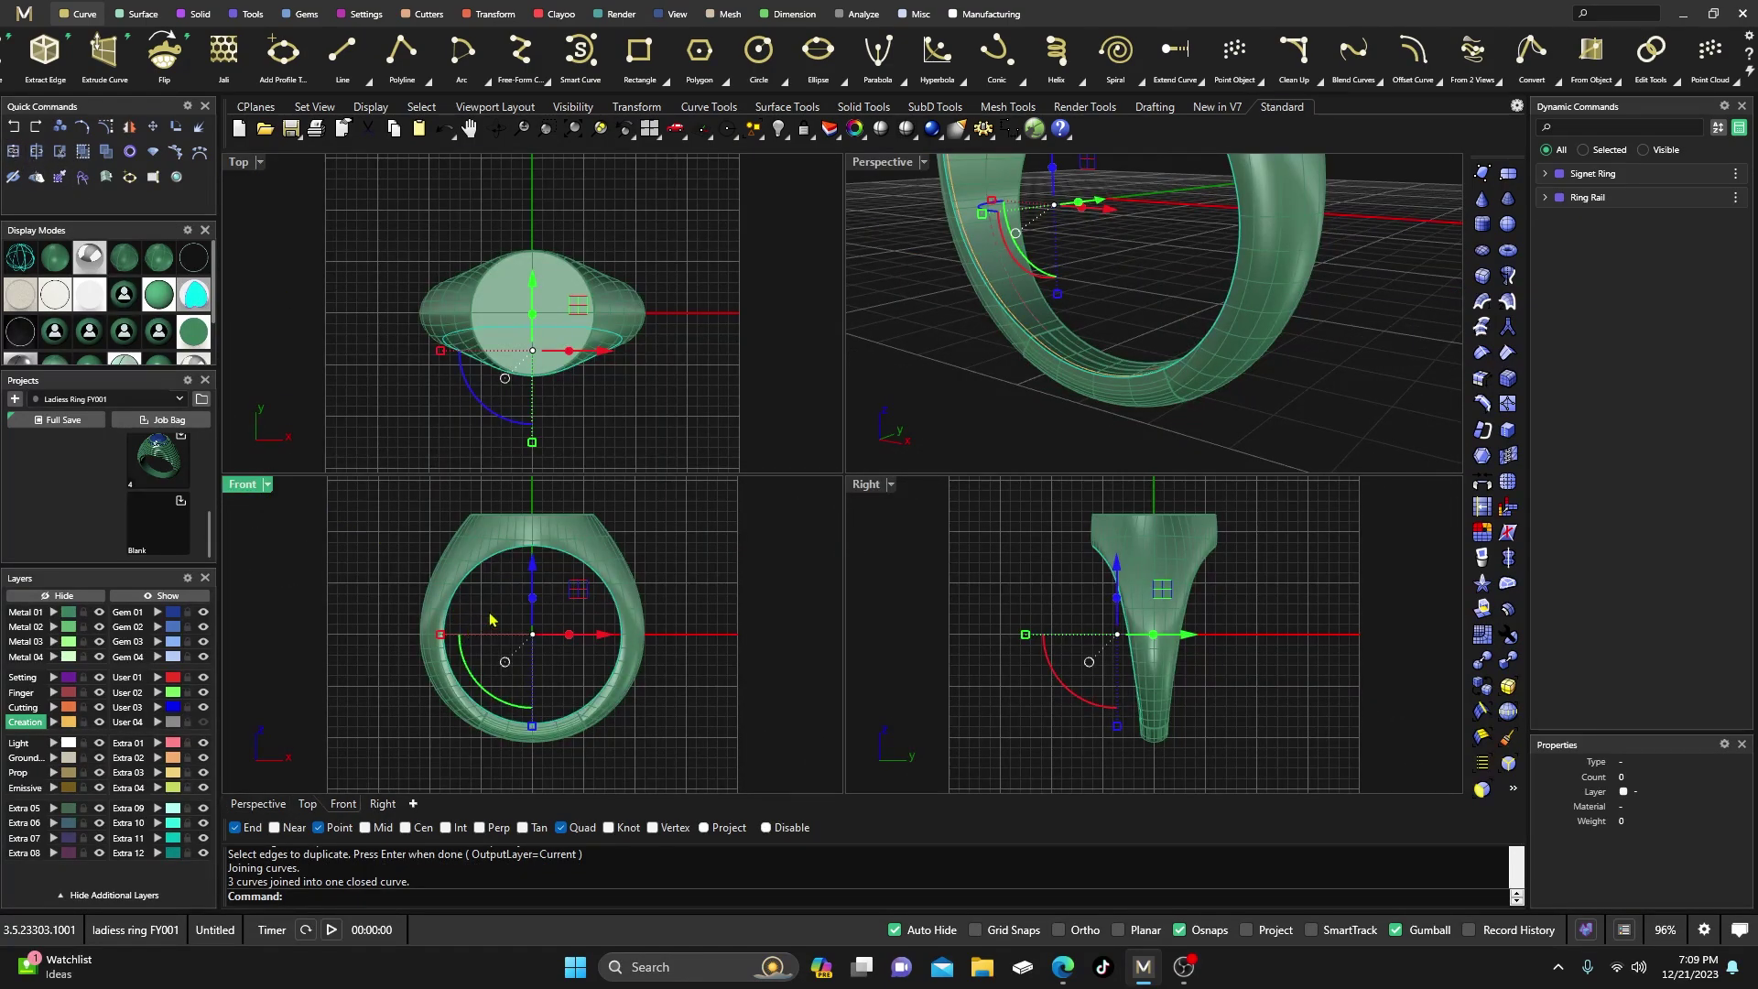
scroll(491, 619, up, 3)
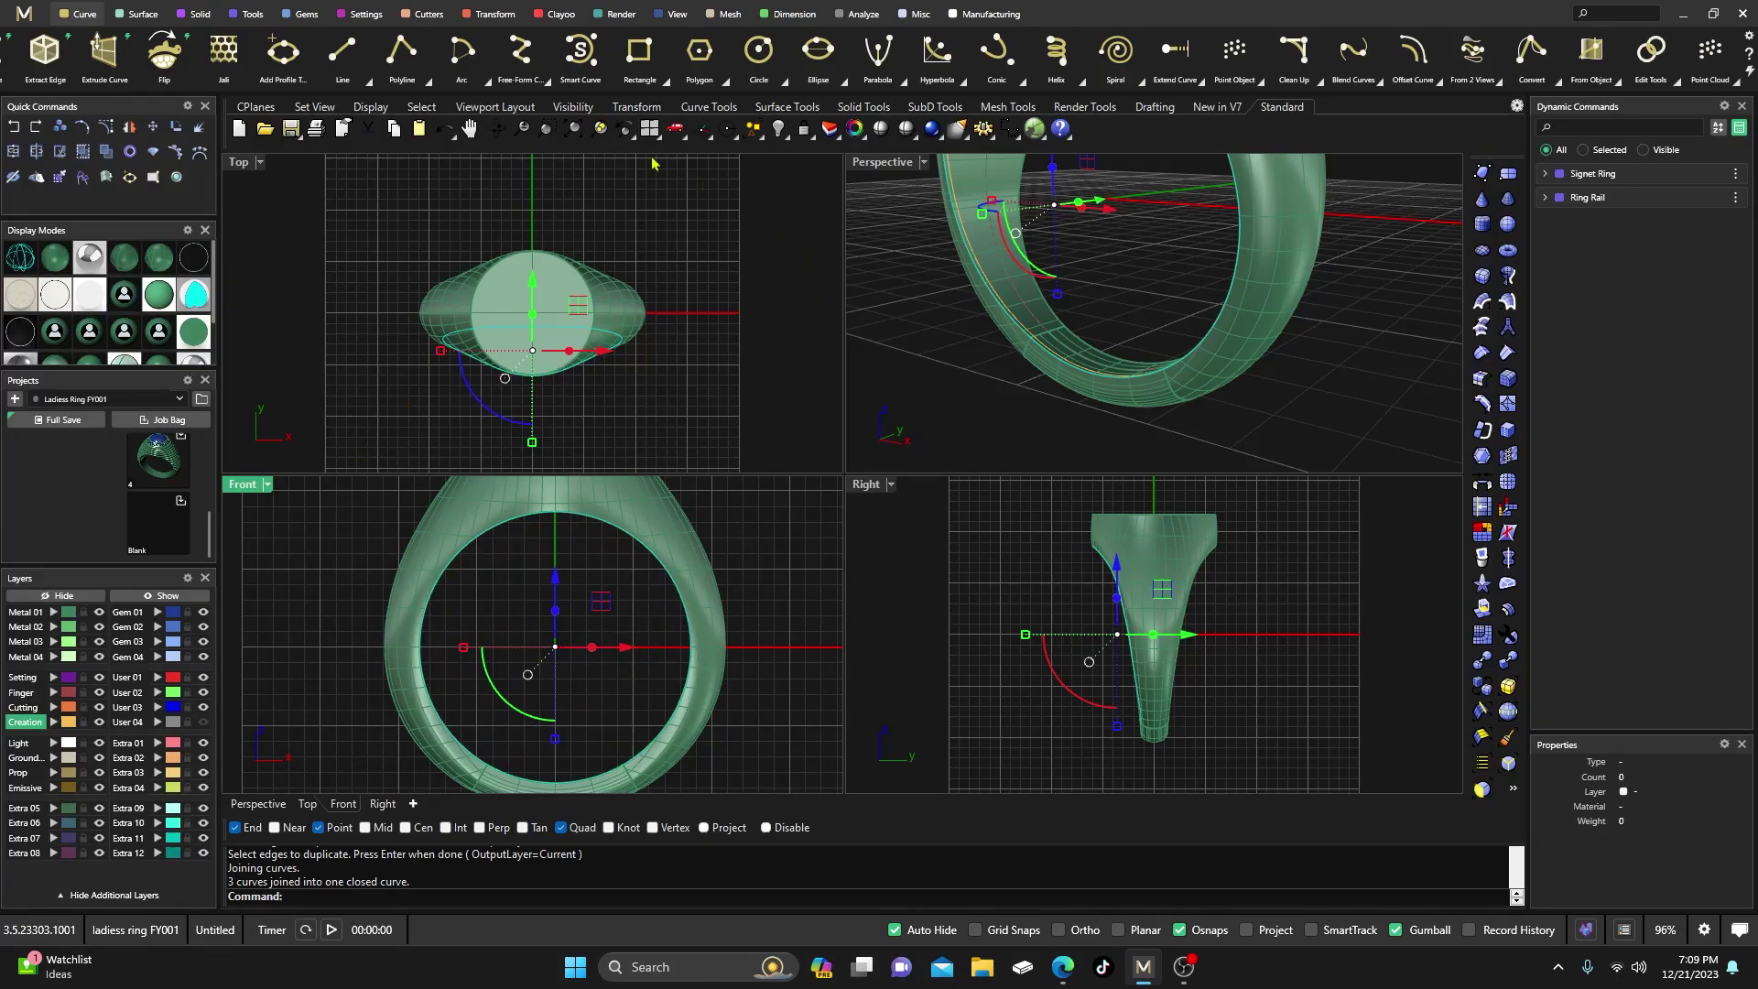
click(495, 14)
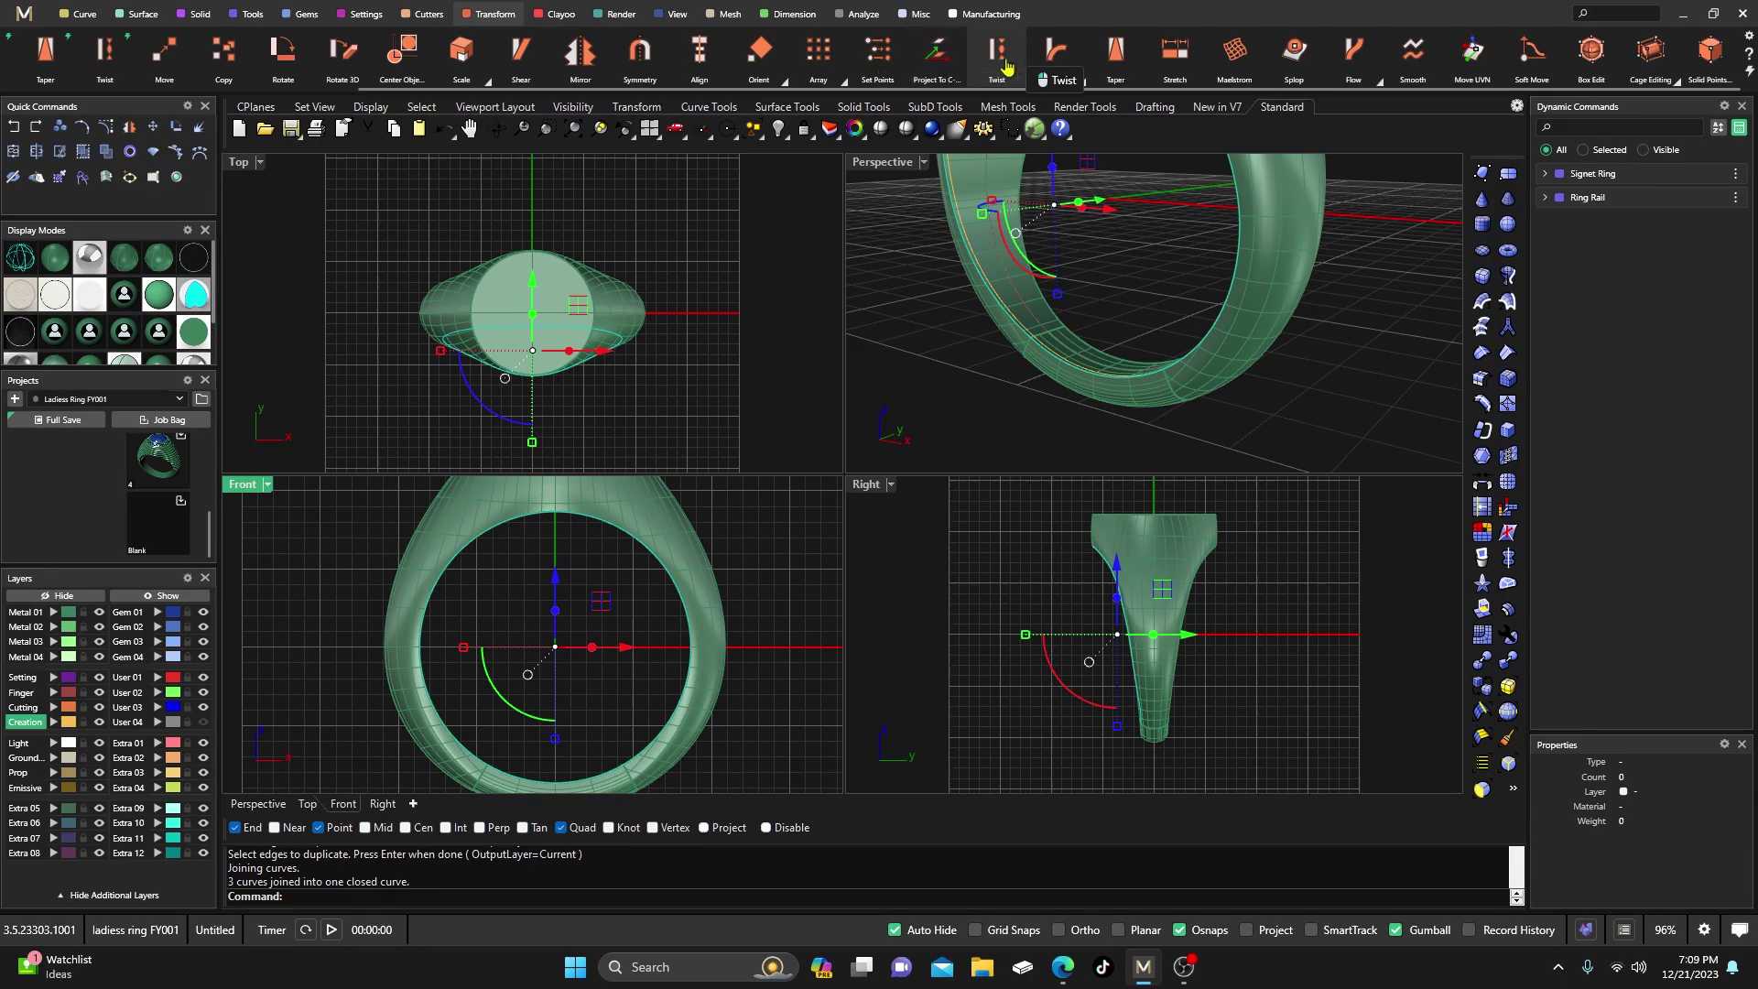
click(935, 64)
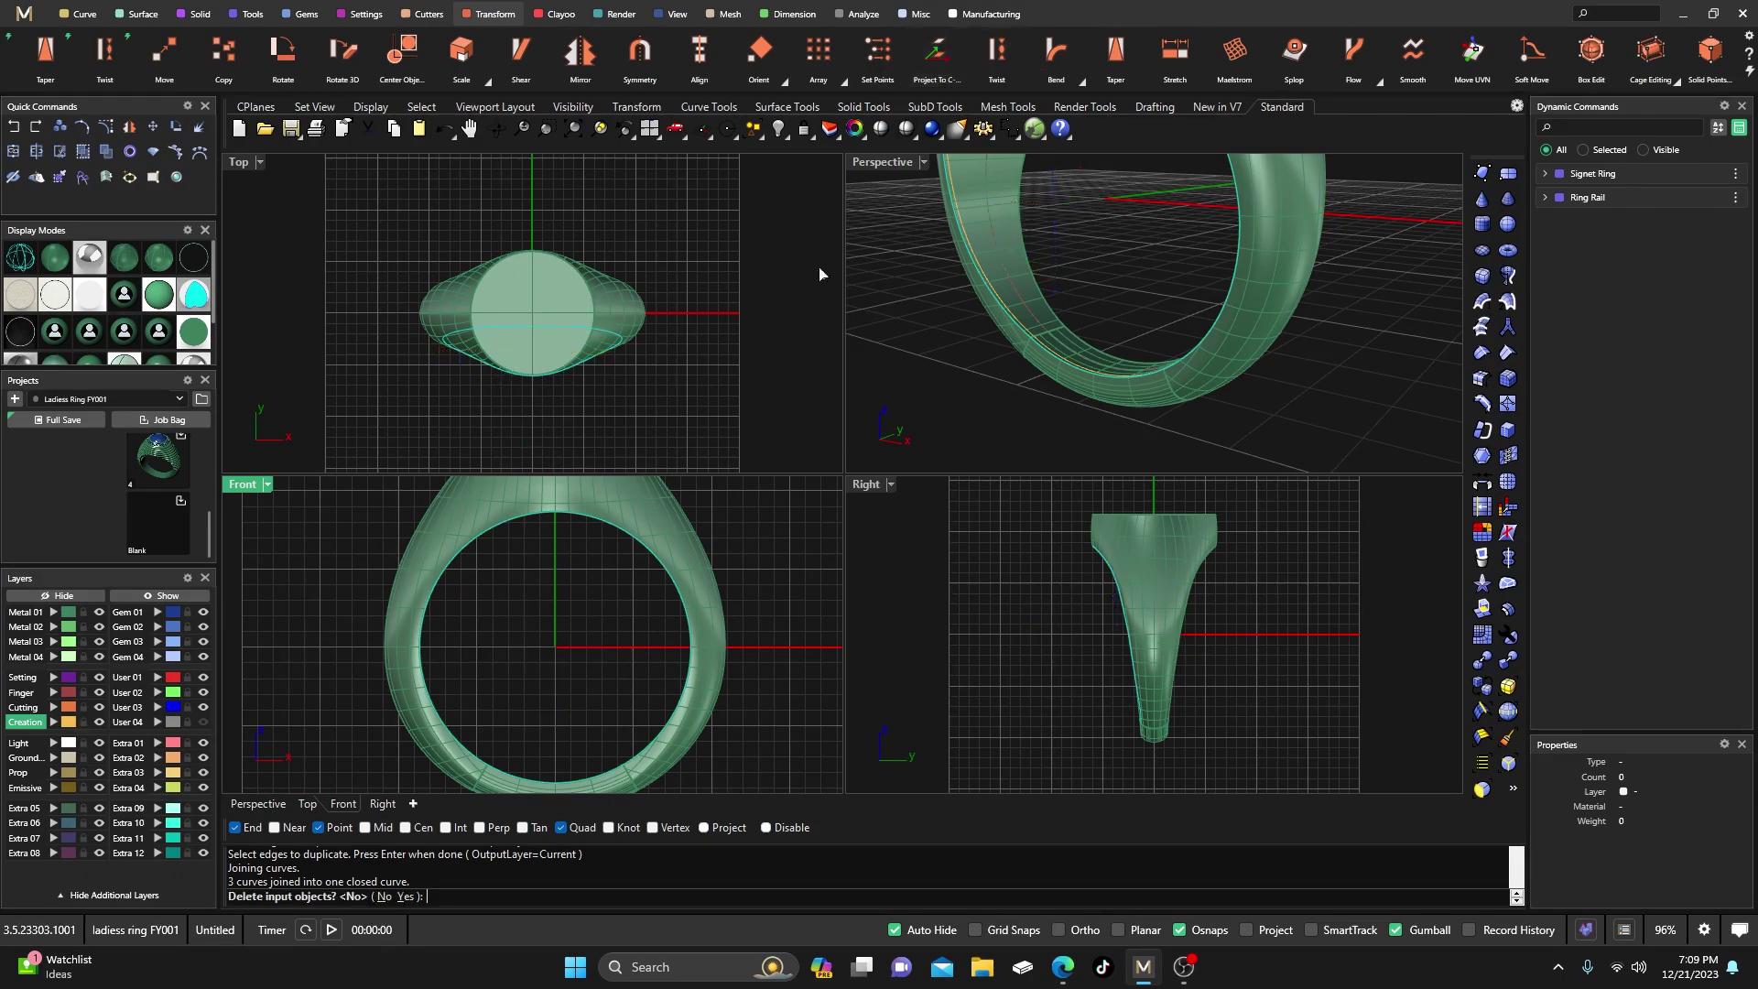
click(406, 898)
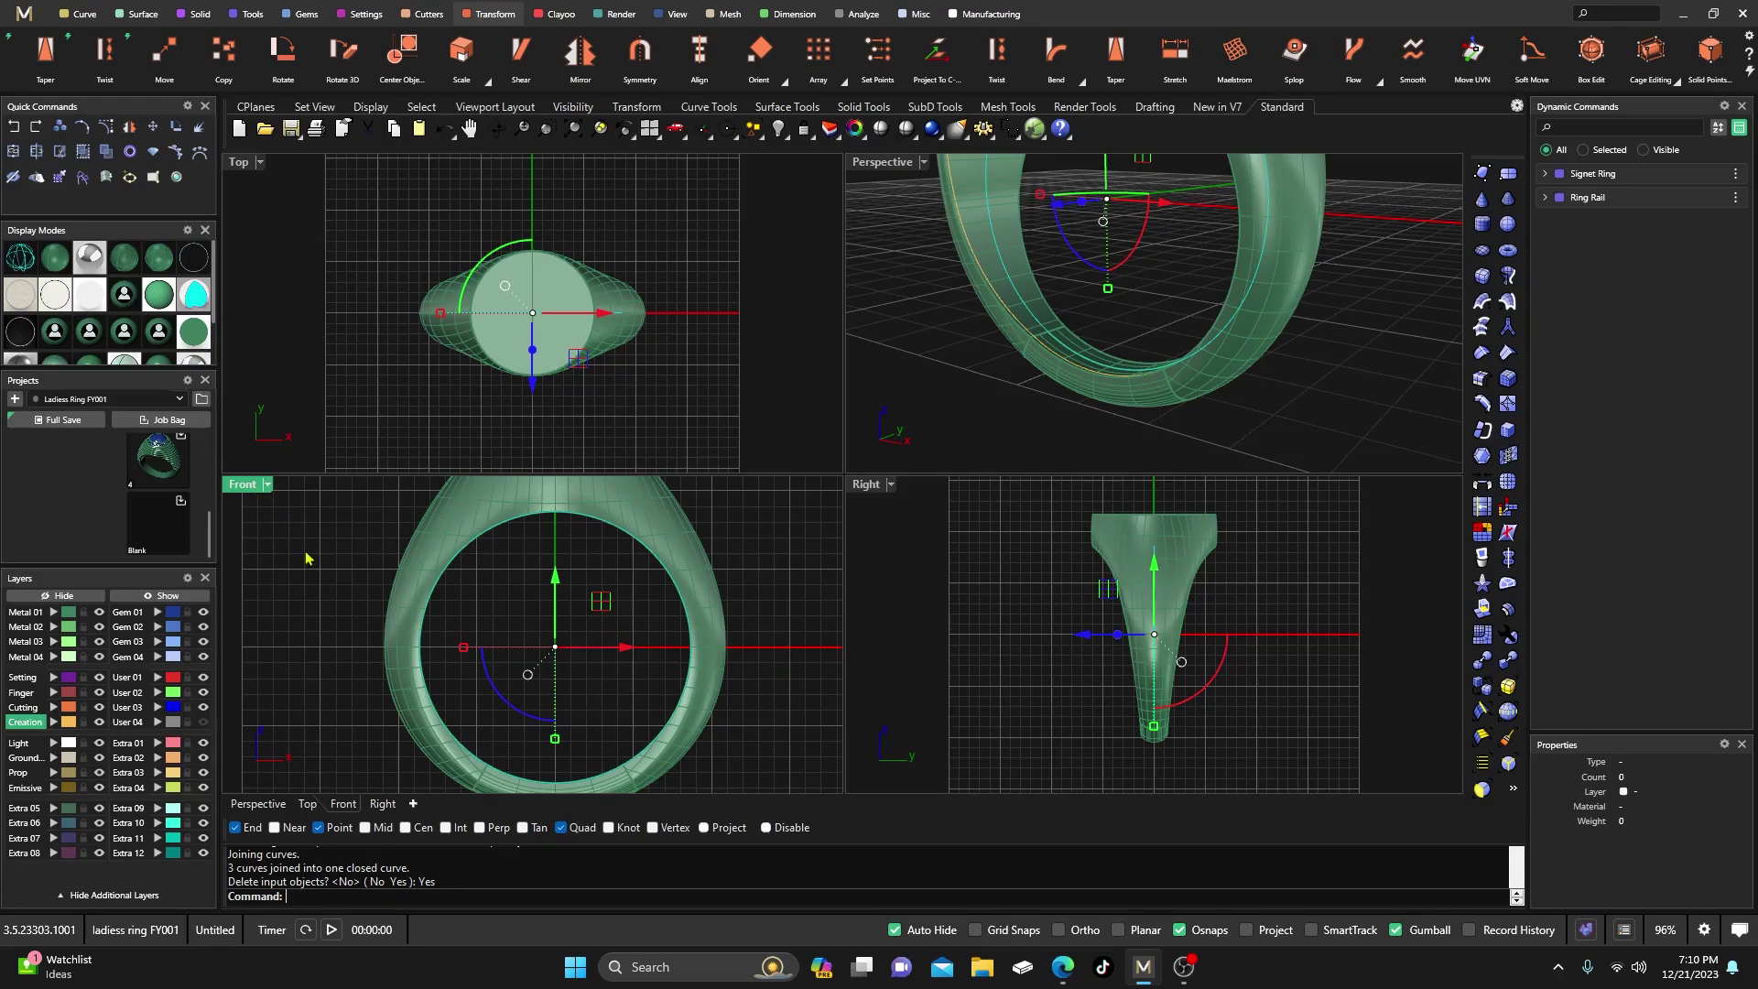
click(518, 609)
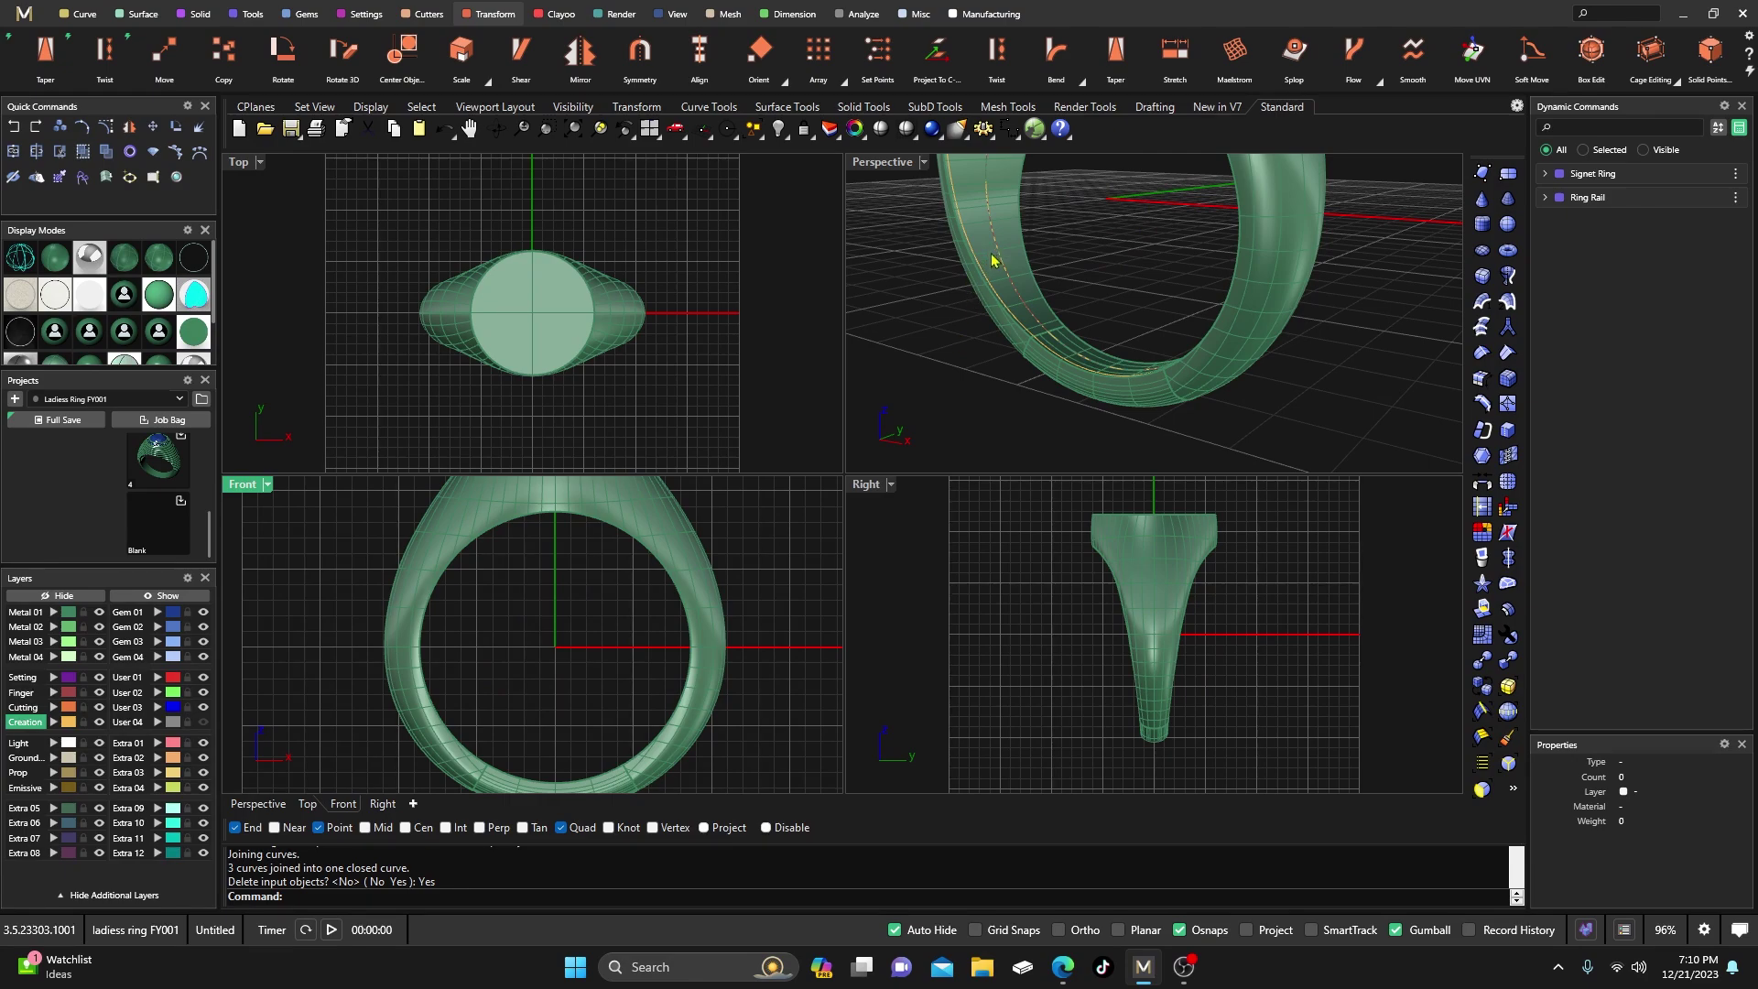
Select the flattened curve inside the finger hole and move it along the negative Y axis, clear of the ring's front
scroll(1042, 337, up, 2)
scroll(1042, 337, up, 2)
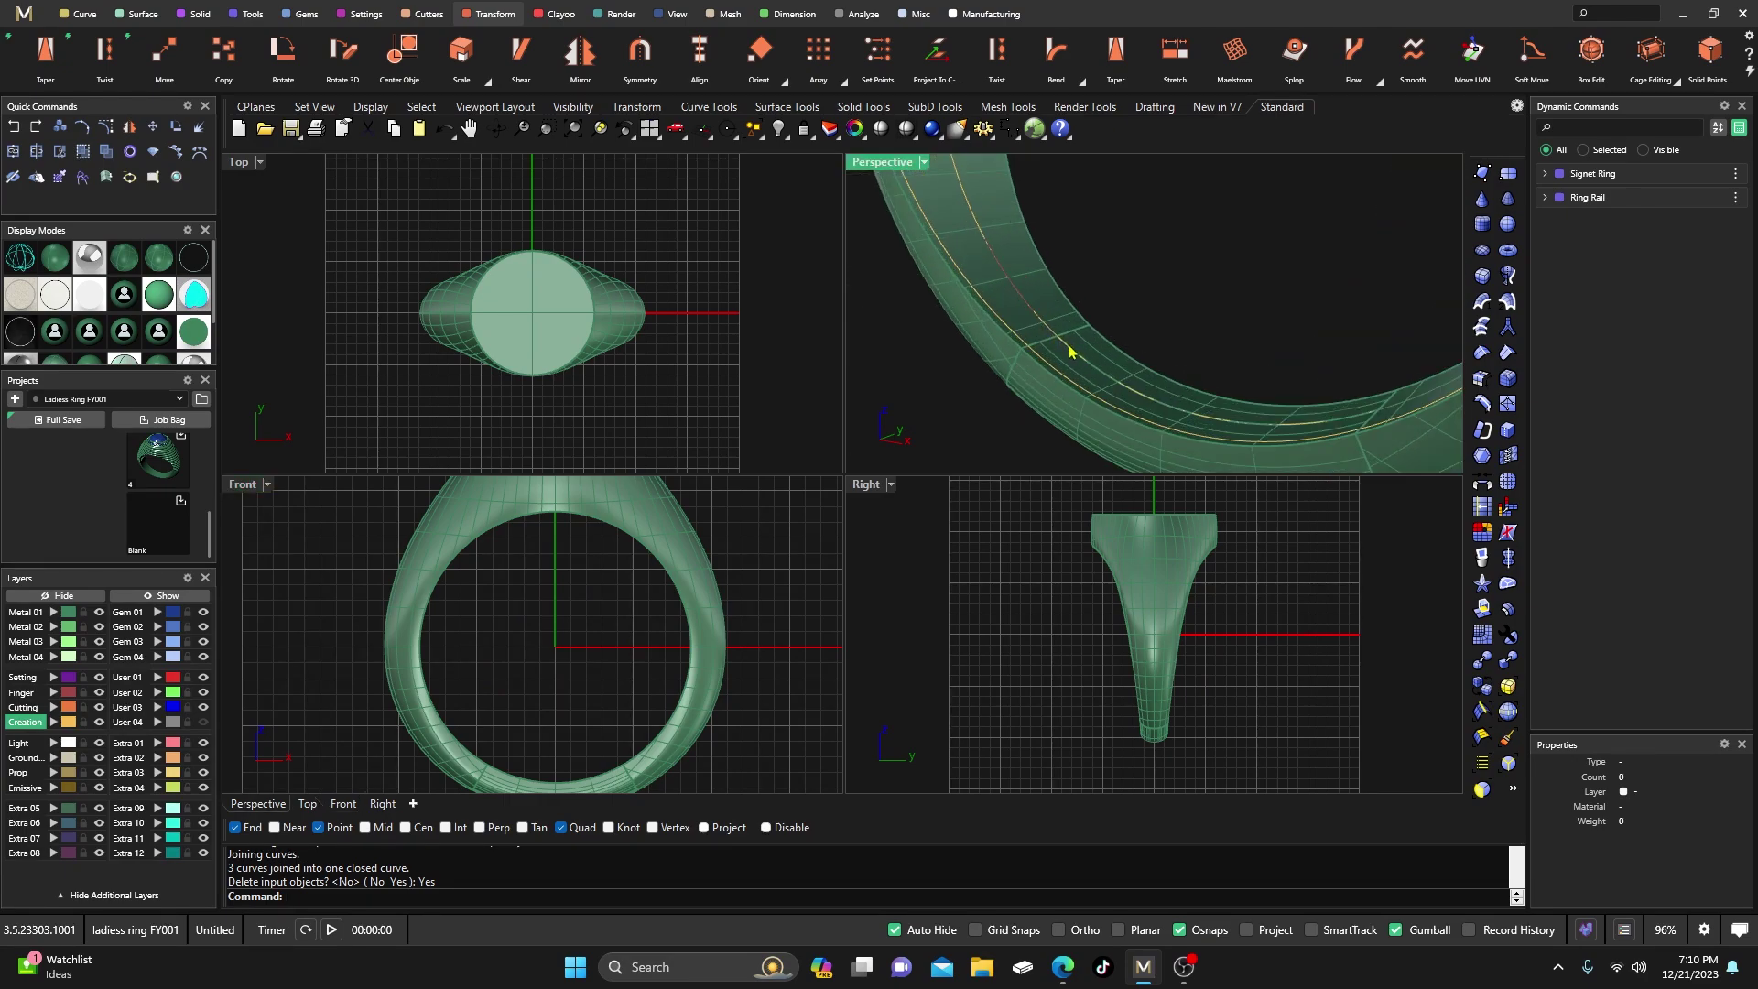
click(1074, 361)
shift+click(1099, 387)
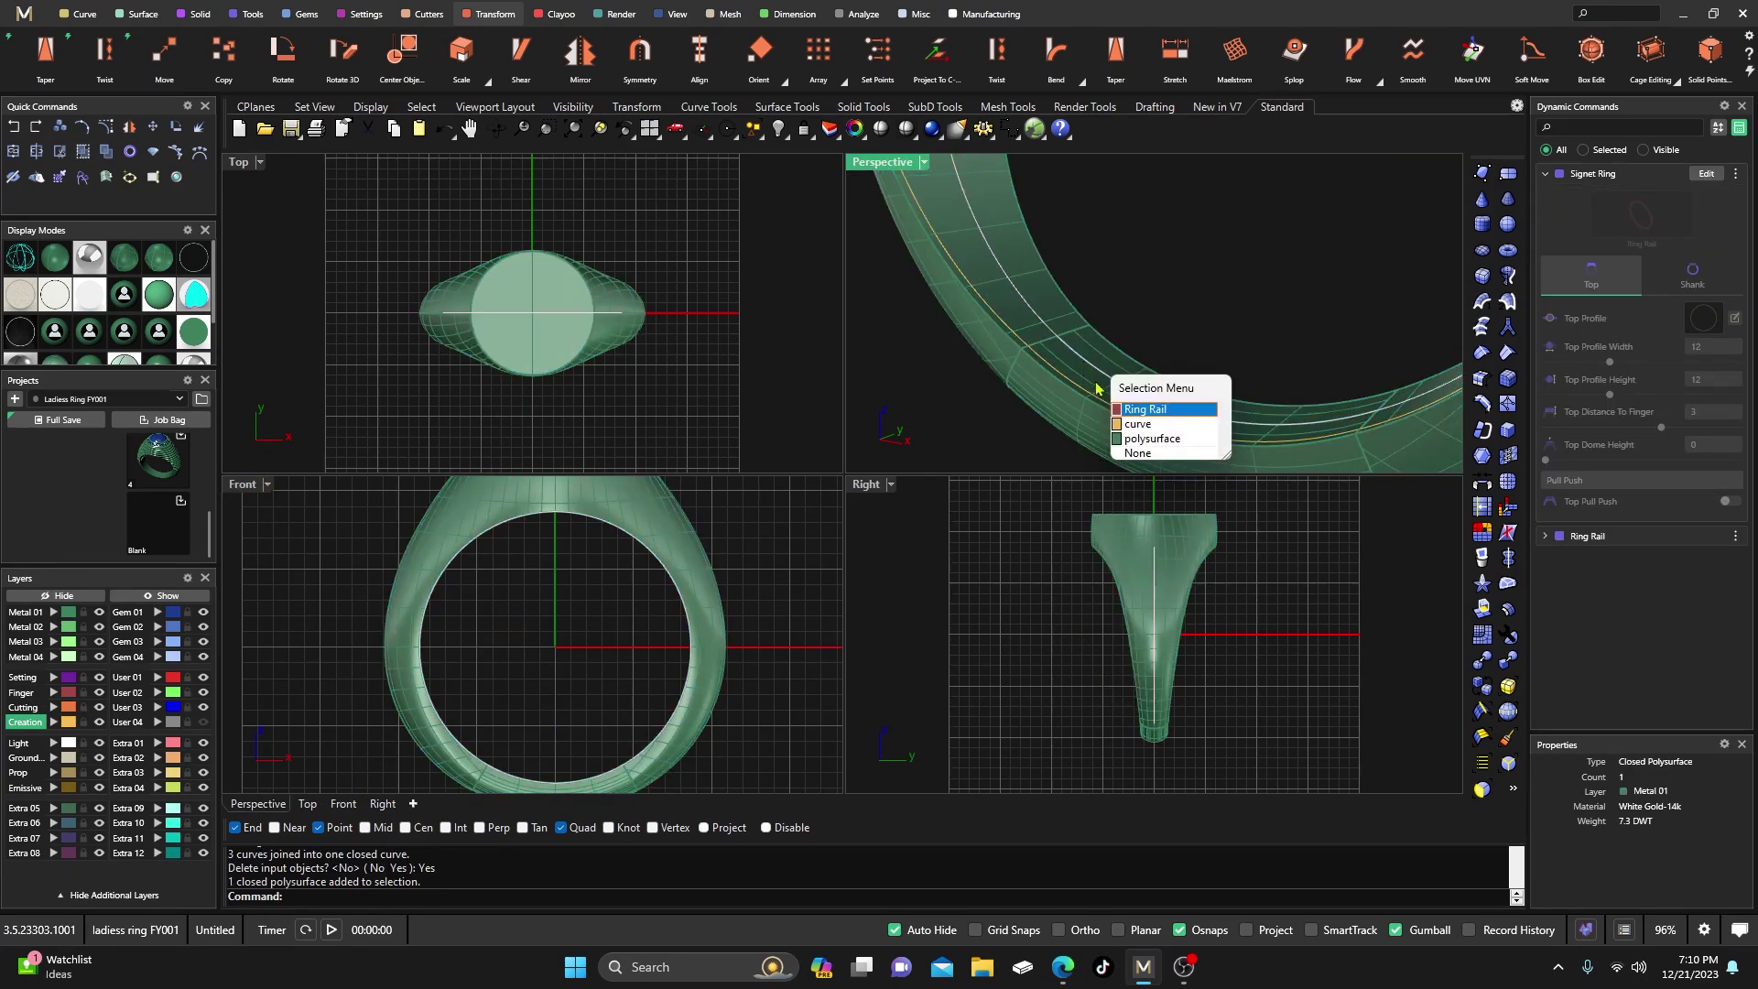
click(1138, 425)
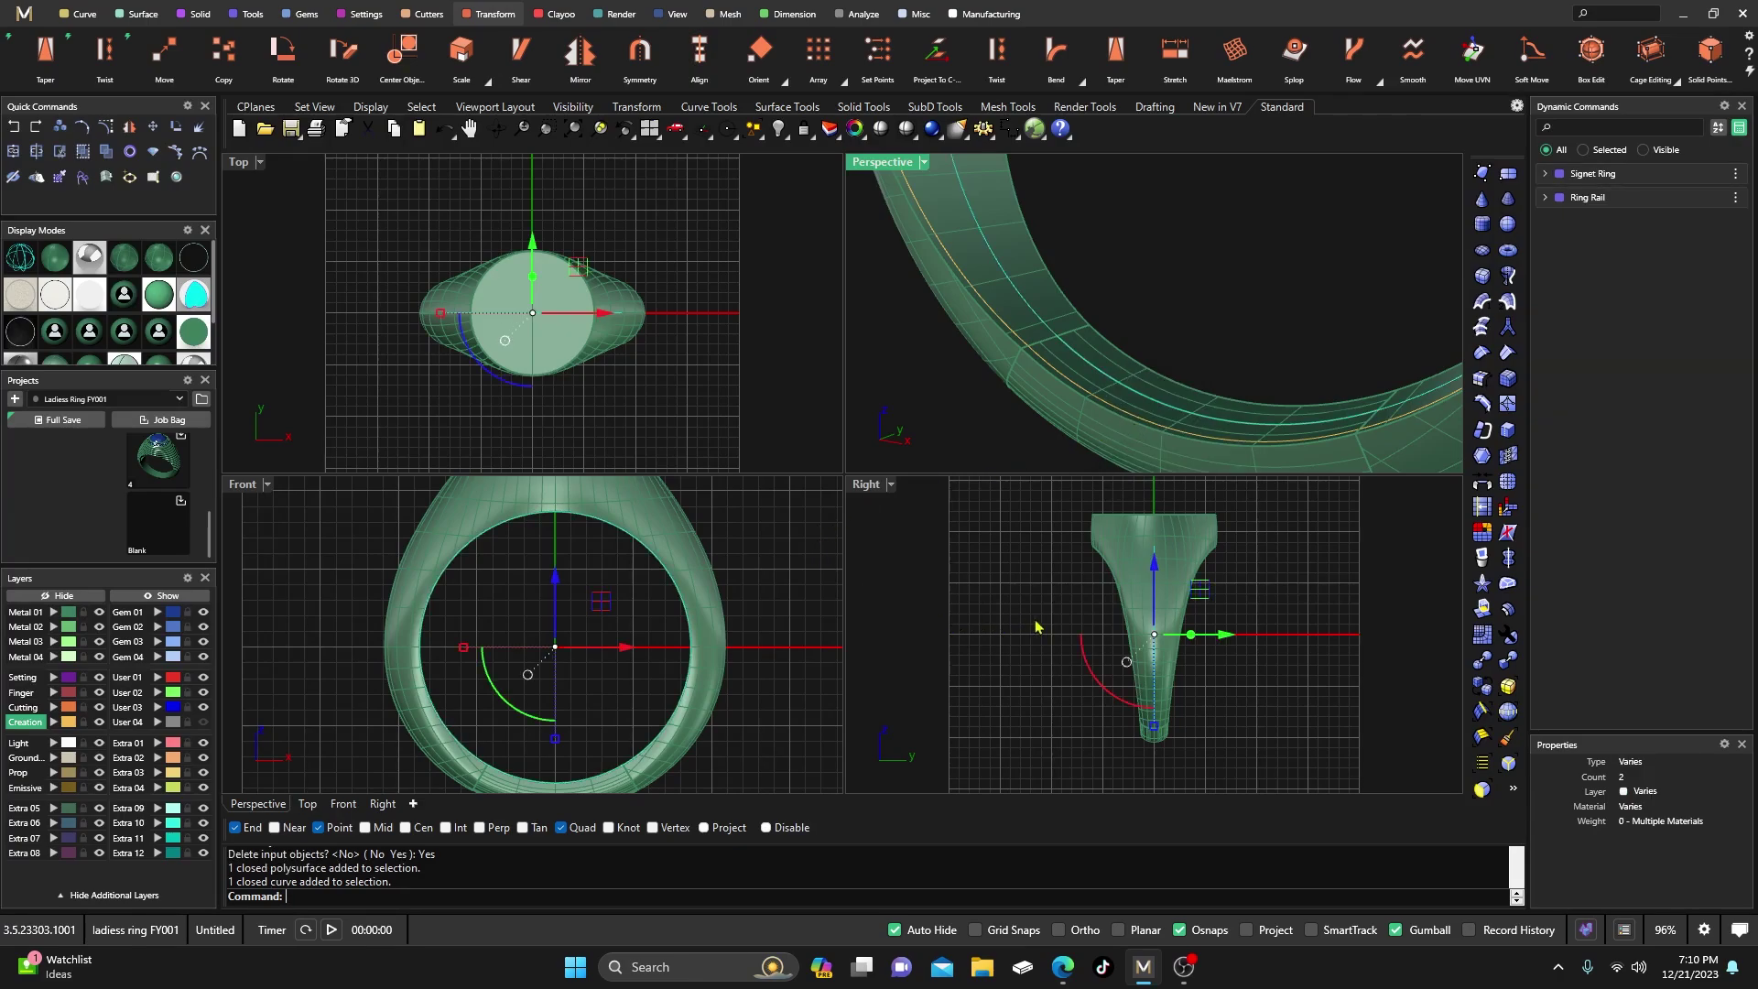
drag(1227, 634, 1173, 634)
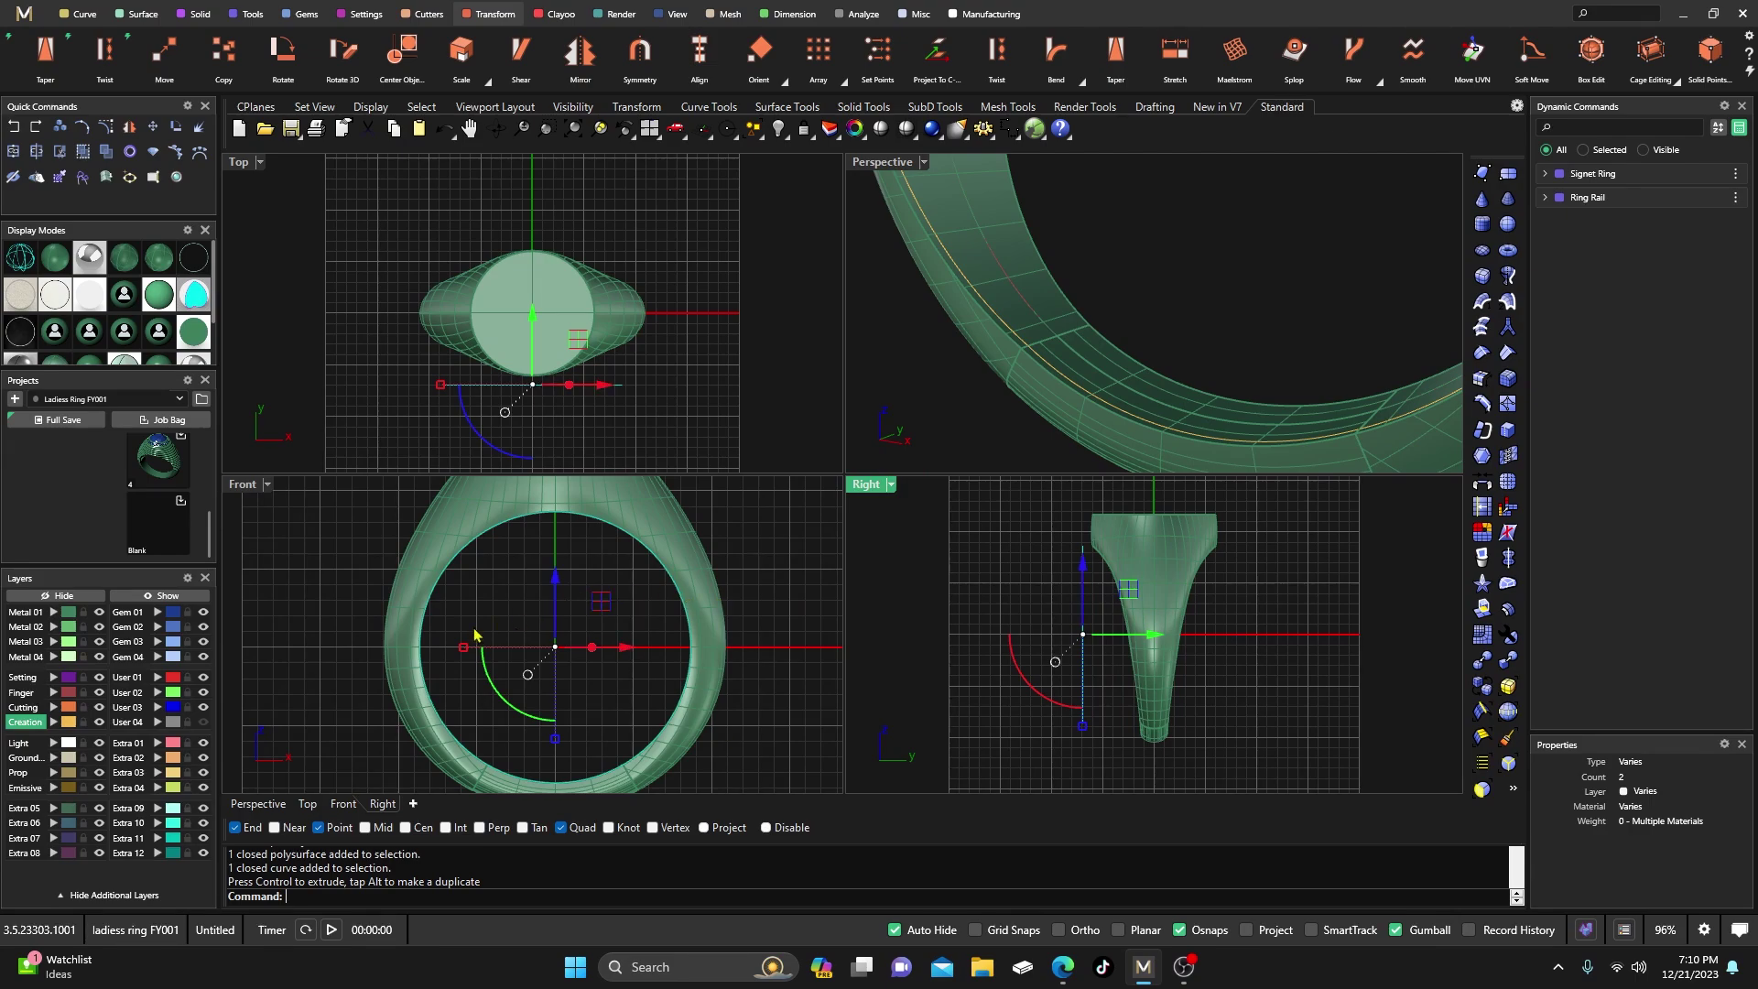
Scale the flattened curve slightly larger than the finger hole about its centre in the Front view and deselect it
scroll(467, 646, up, 5)
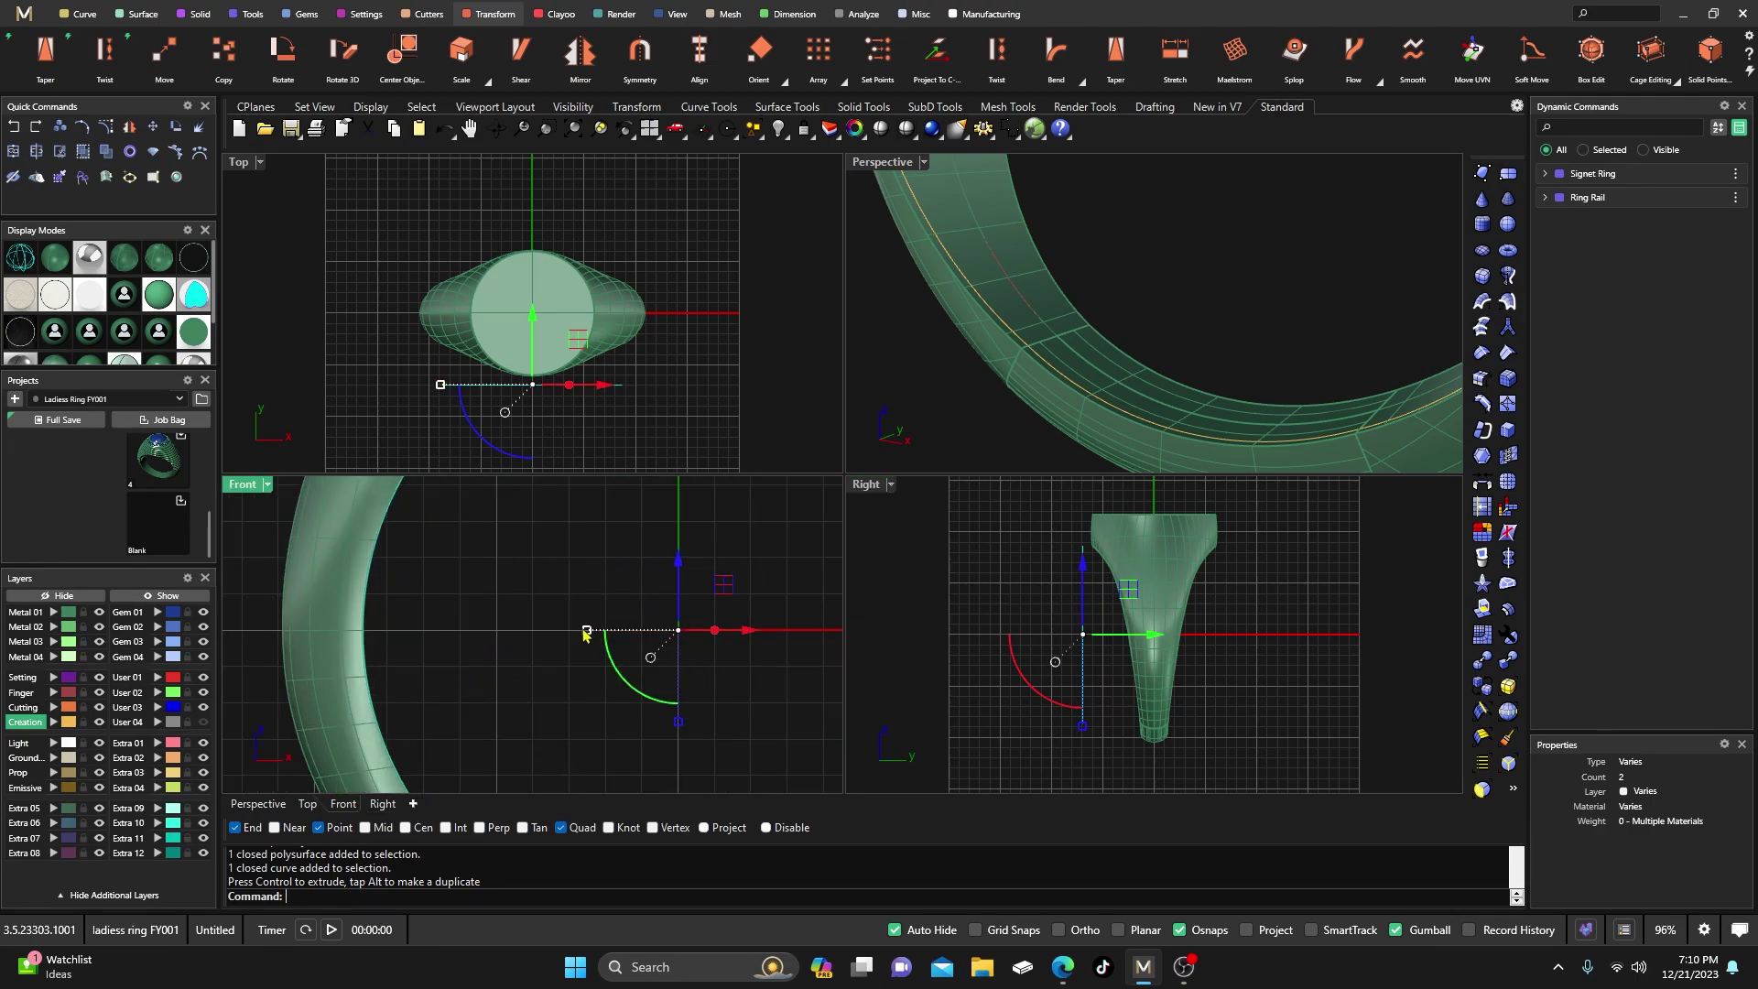
drag(587, 632, 587, 633)
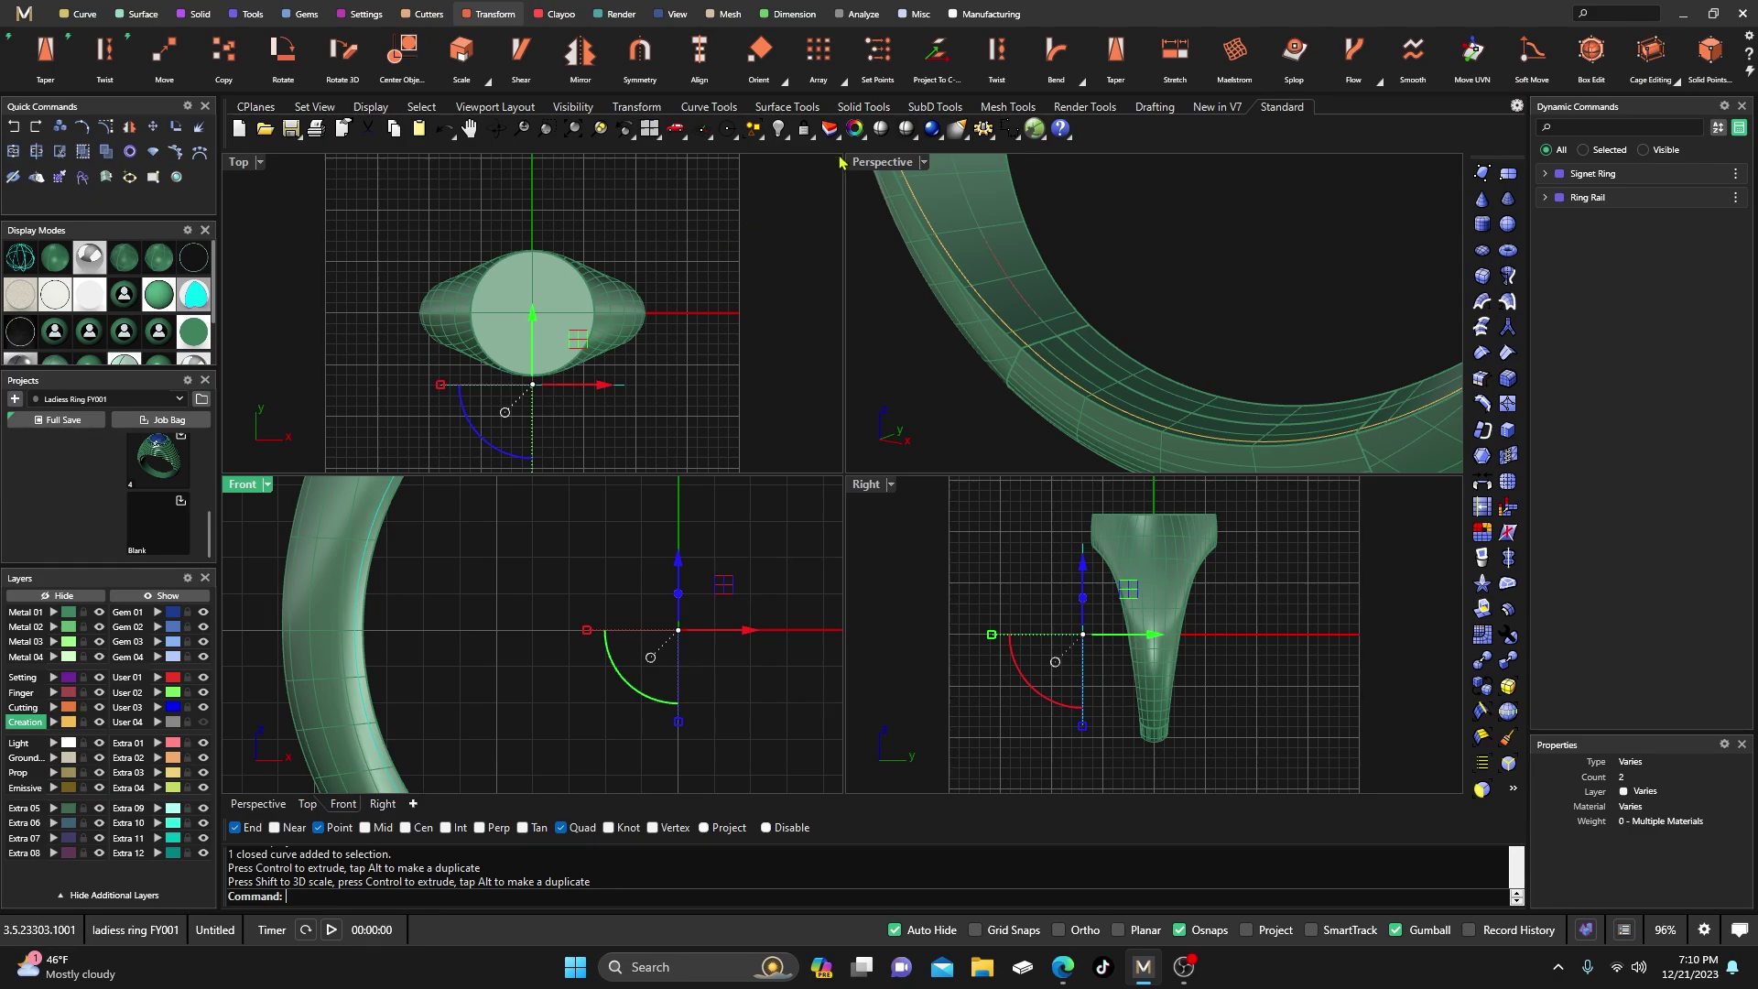
click(871, 164)
double_click(871, 165)
right_drag(675, 545, 755, 525)
double_click(257, 165)
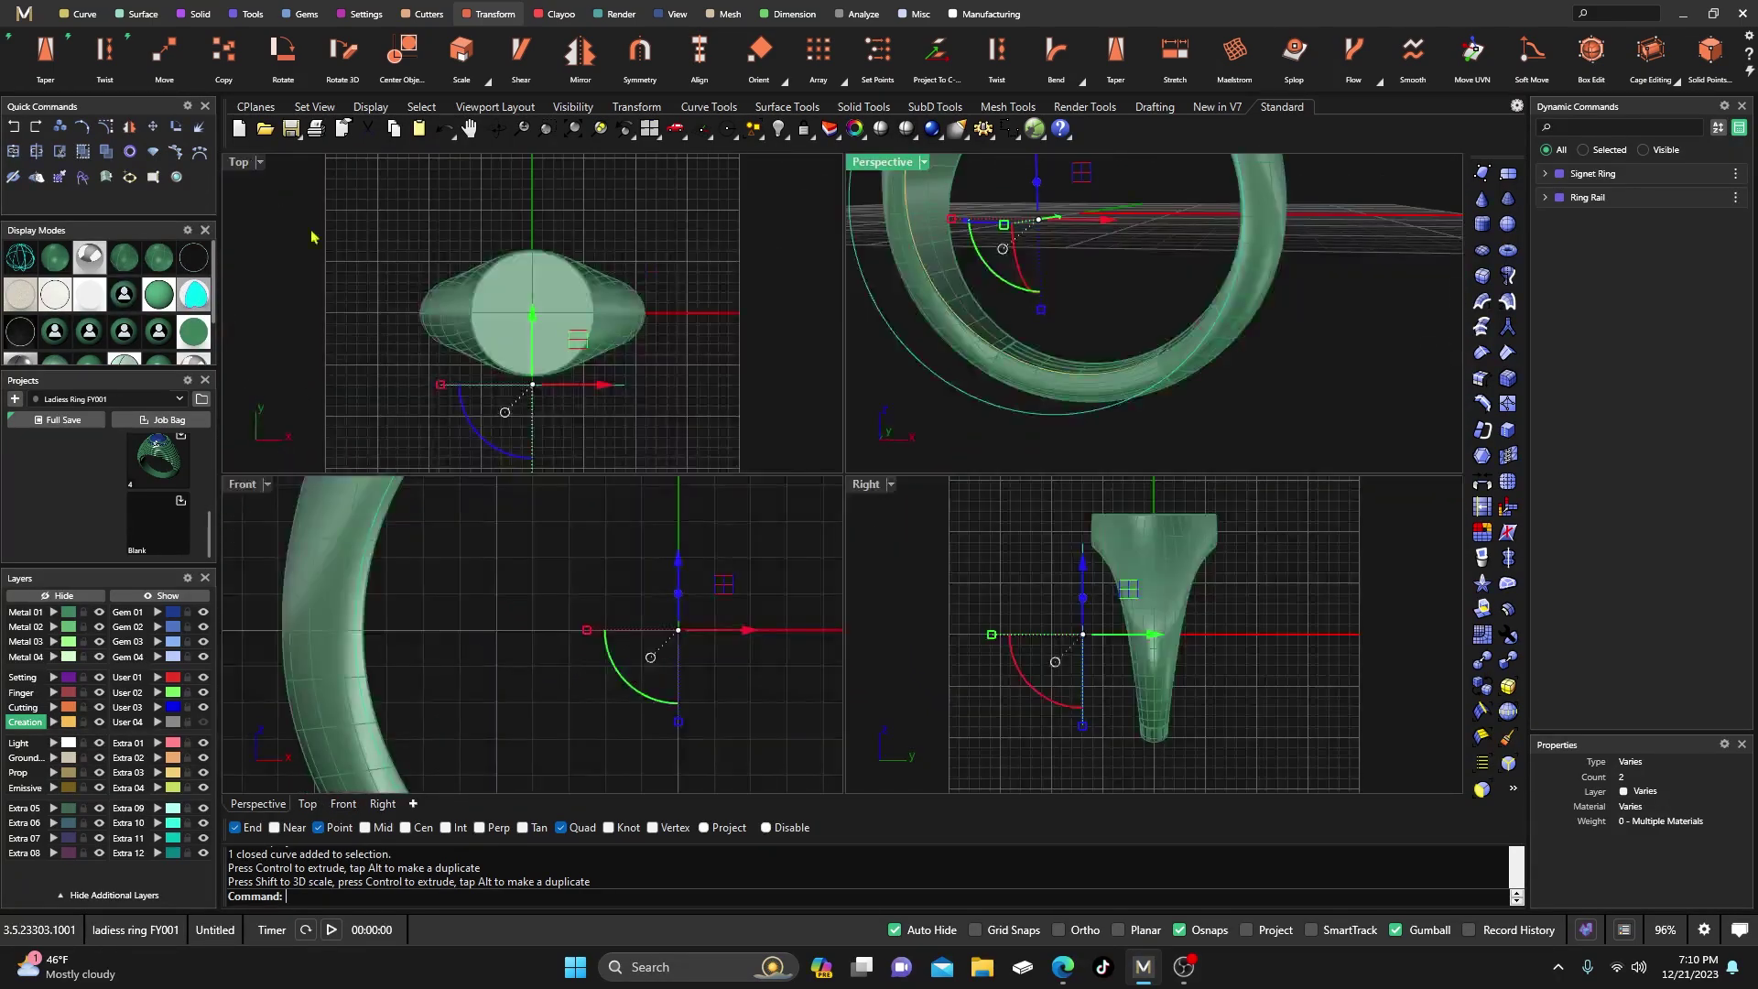
scroll(474, 652, down, 3)
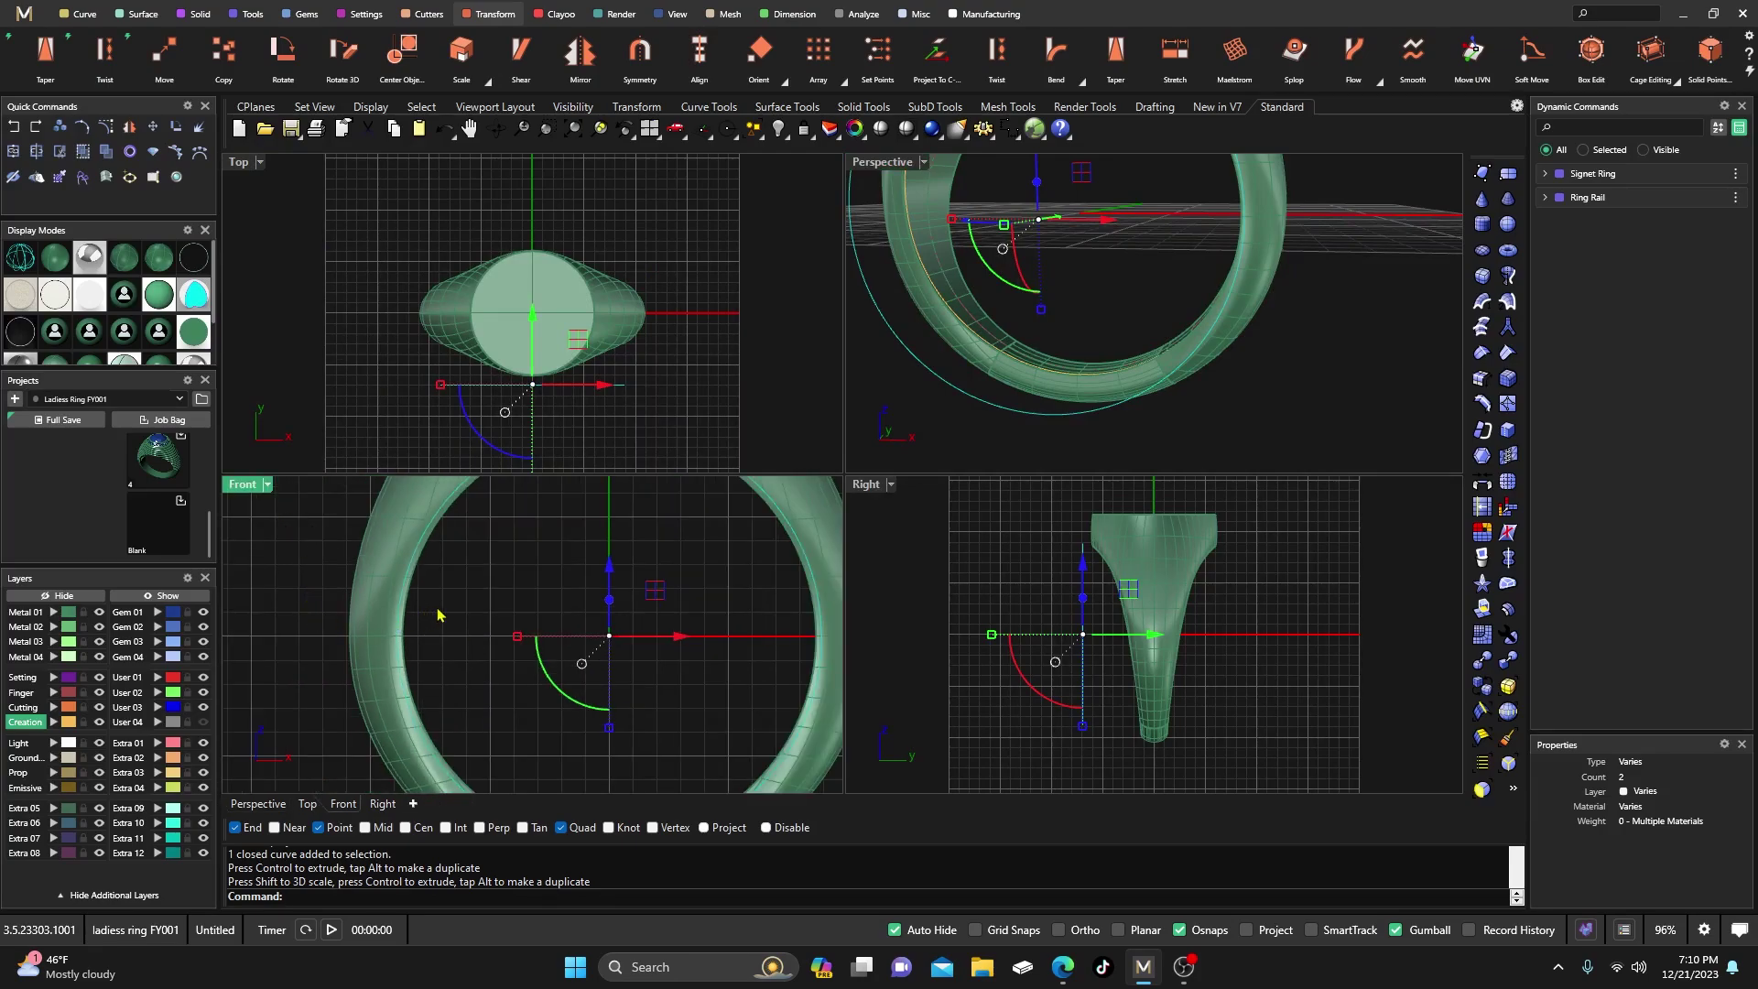
scroll(437, 614, down, 2)
click(429, 617)
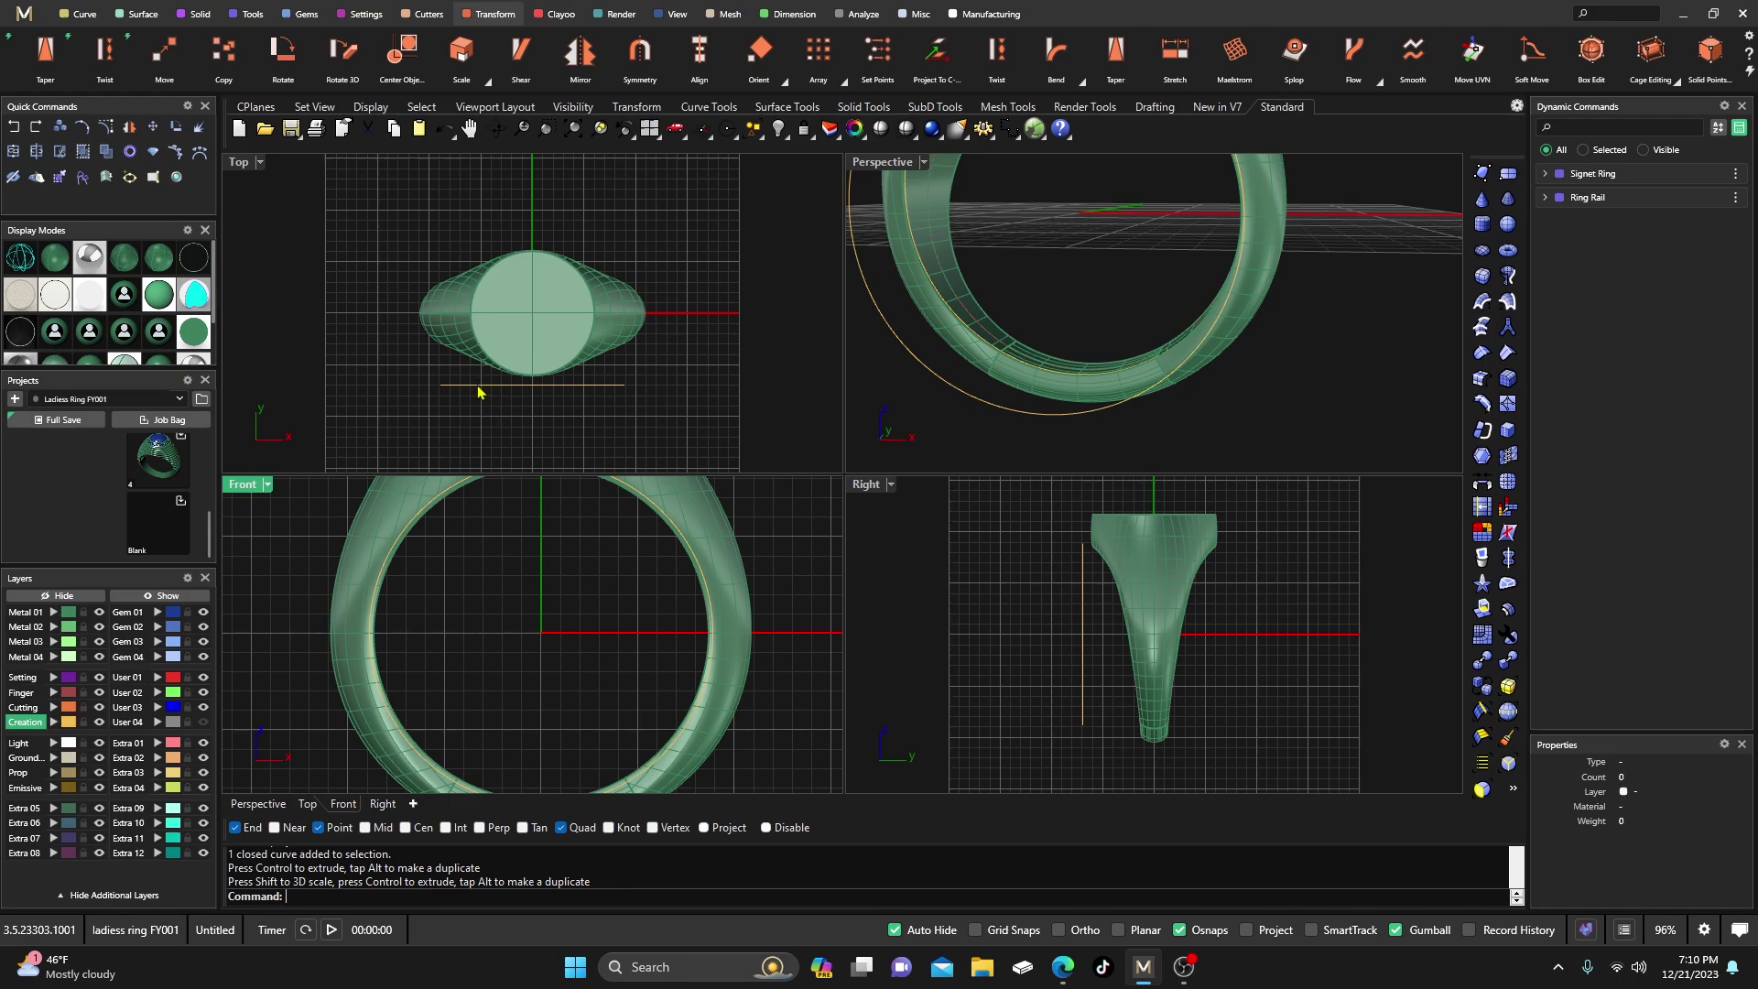
Project the enlarged curve onto the signet ring with the Front view active and the direction set to ProjectToActiveView
click(84, 15)
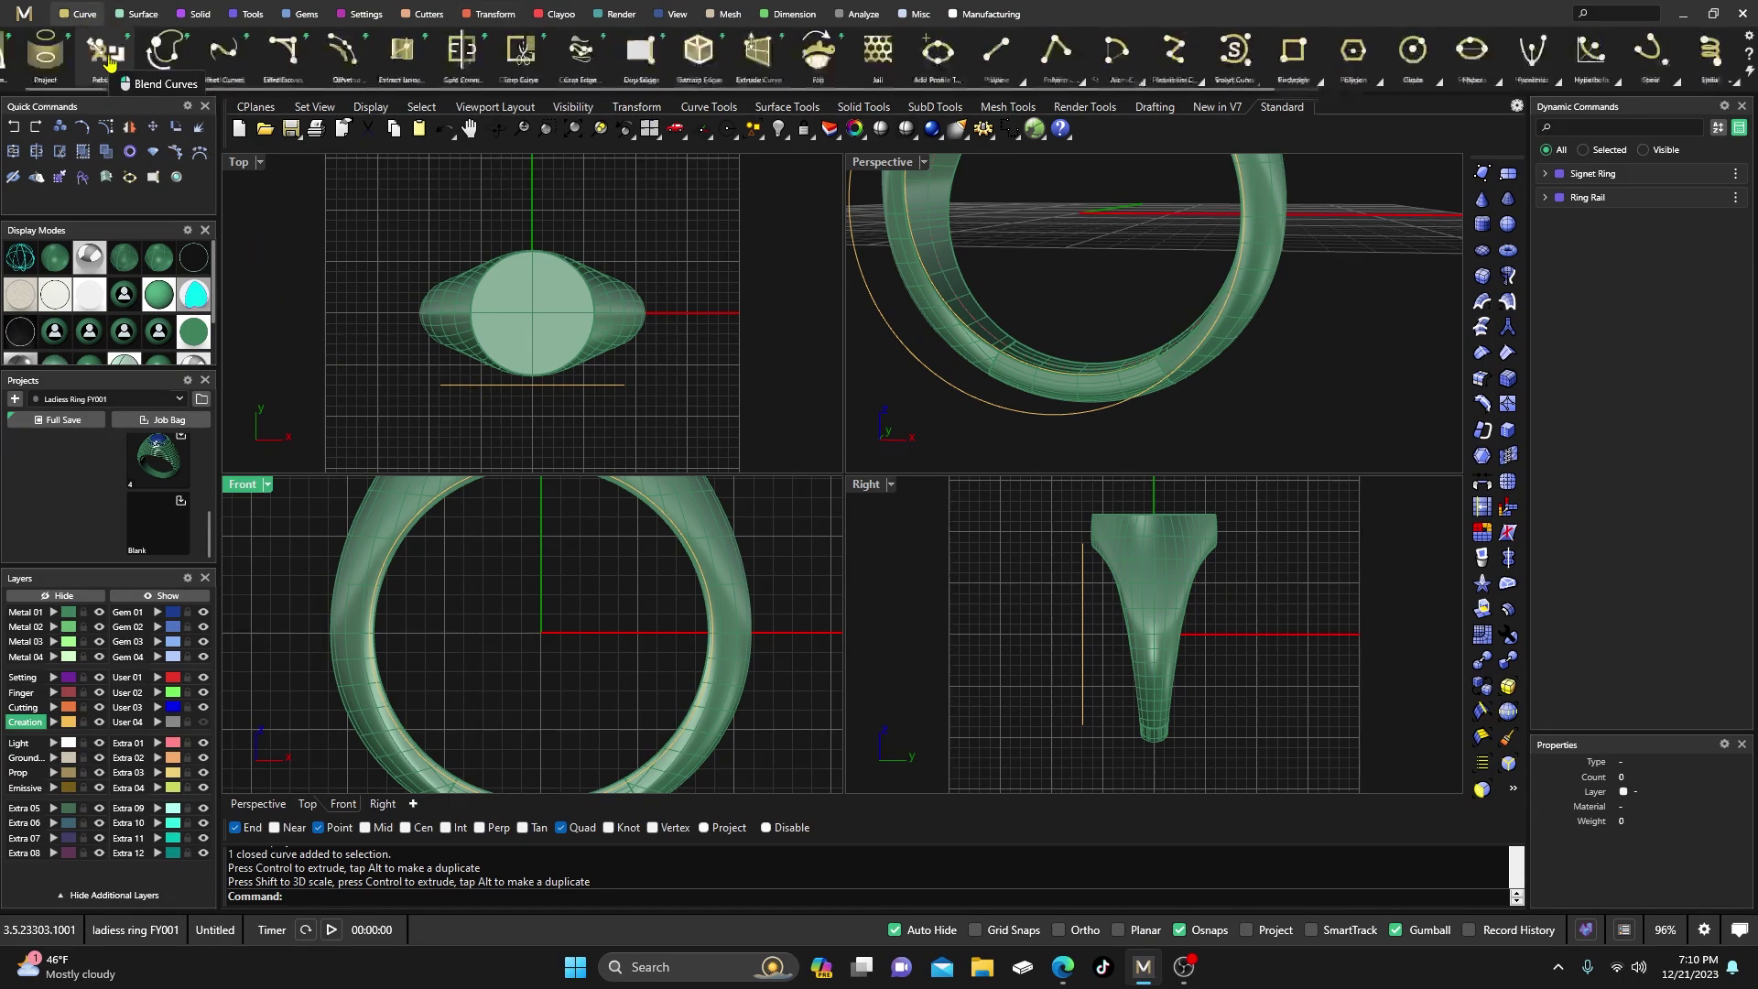
click(108, 60)
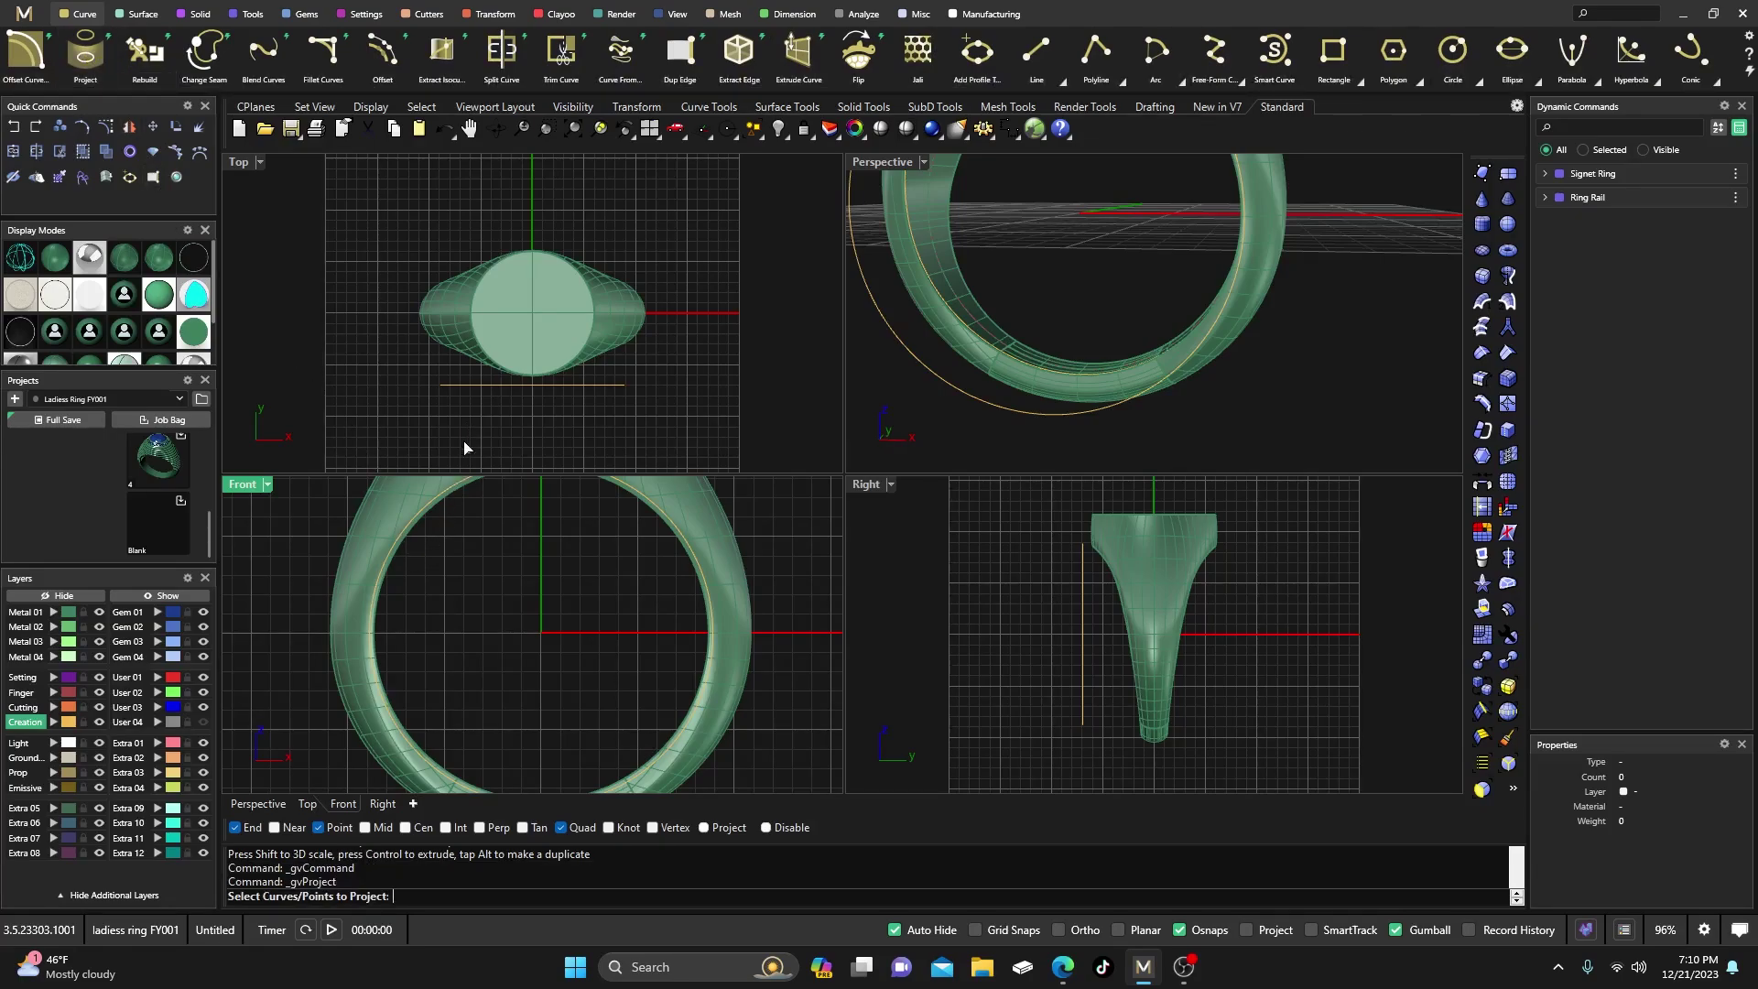
click(418, 517)
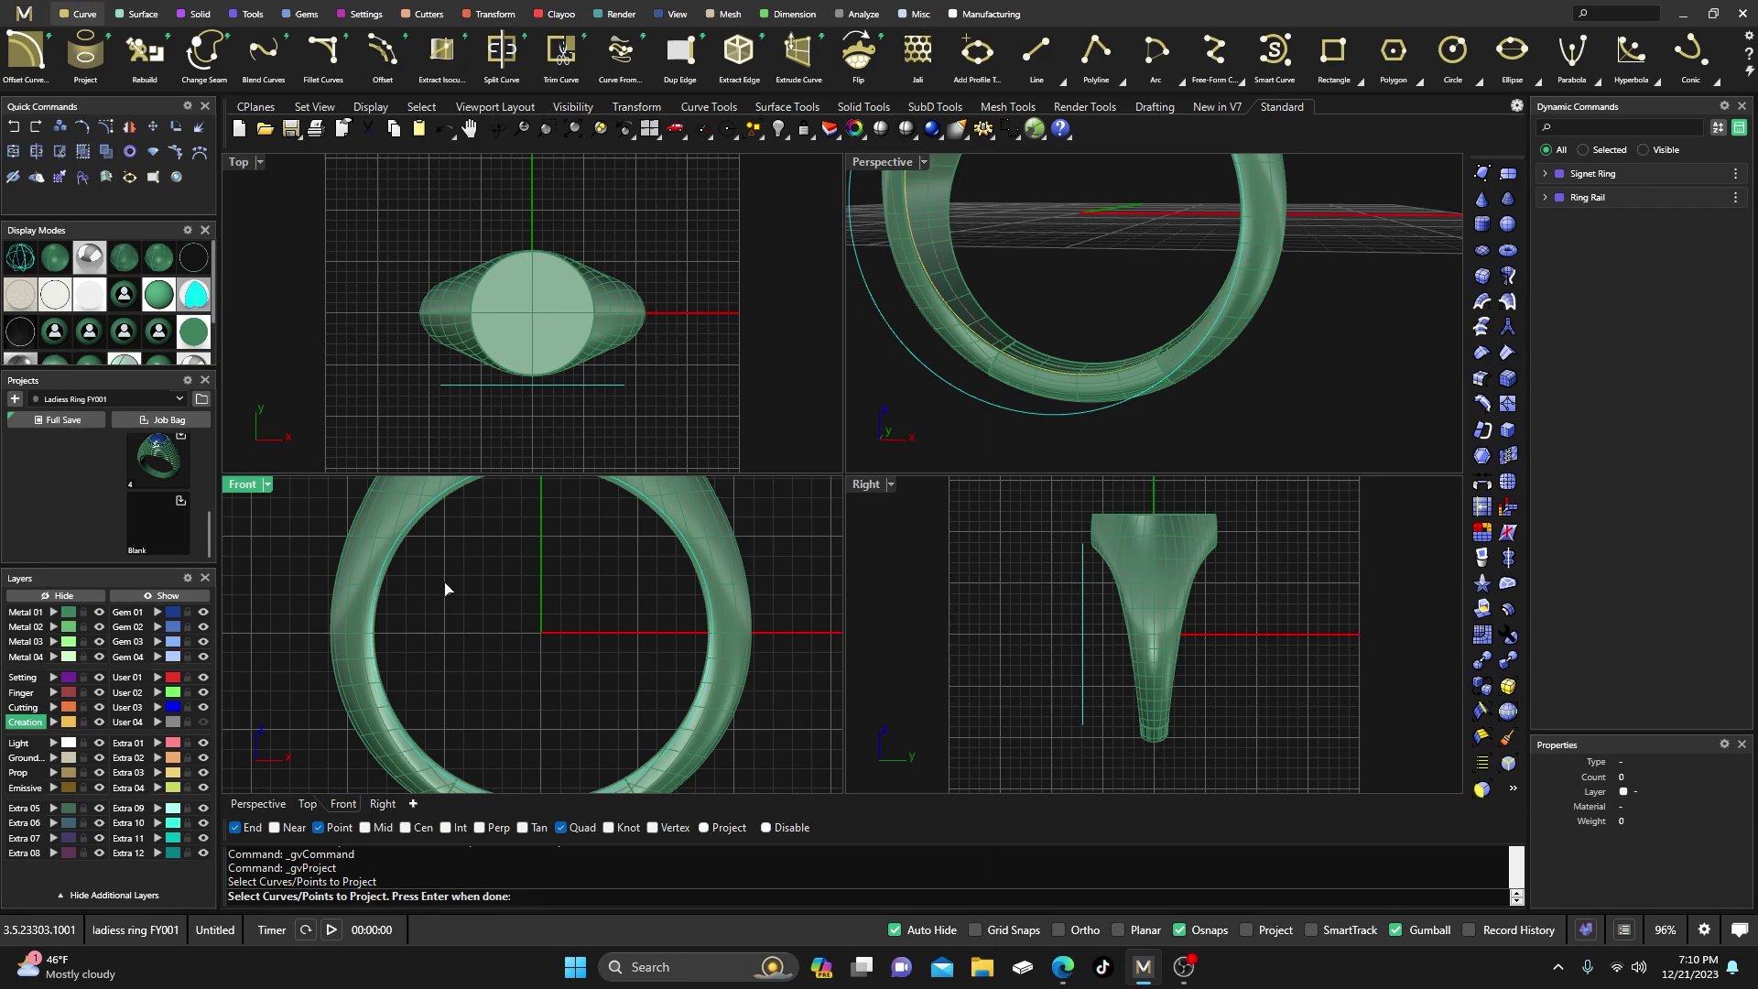
key(Return)
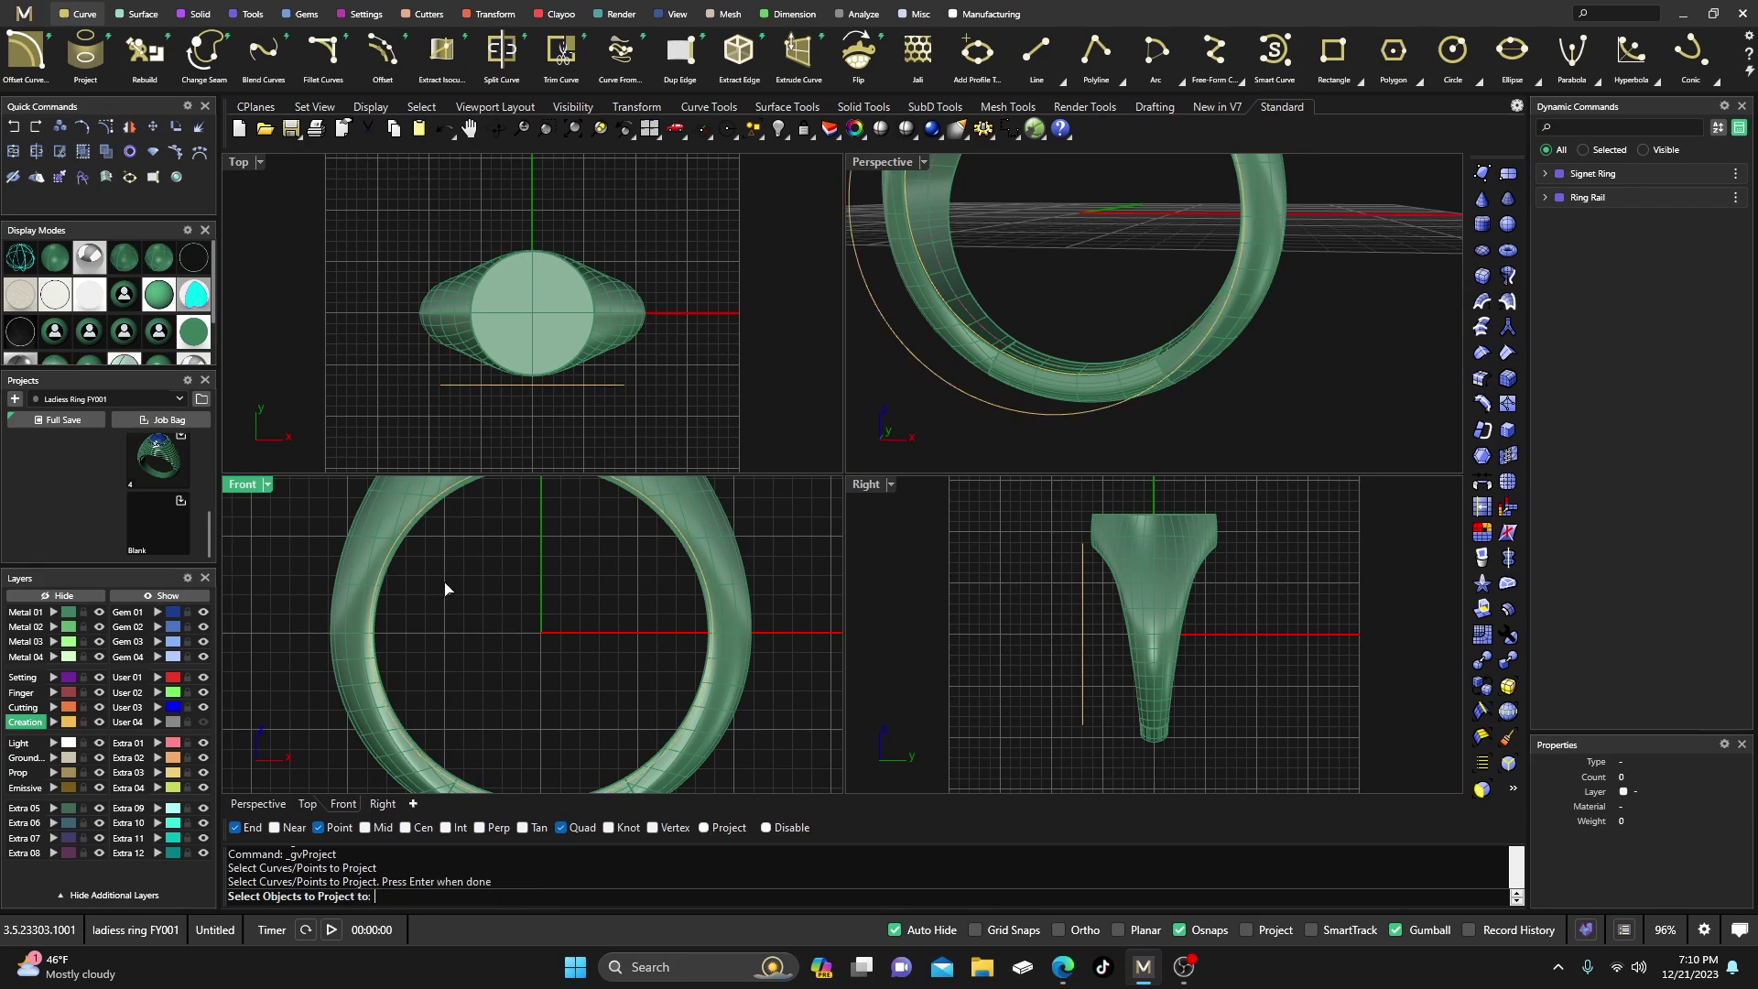
click(409, 511)
key(Return)
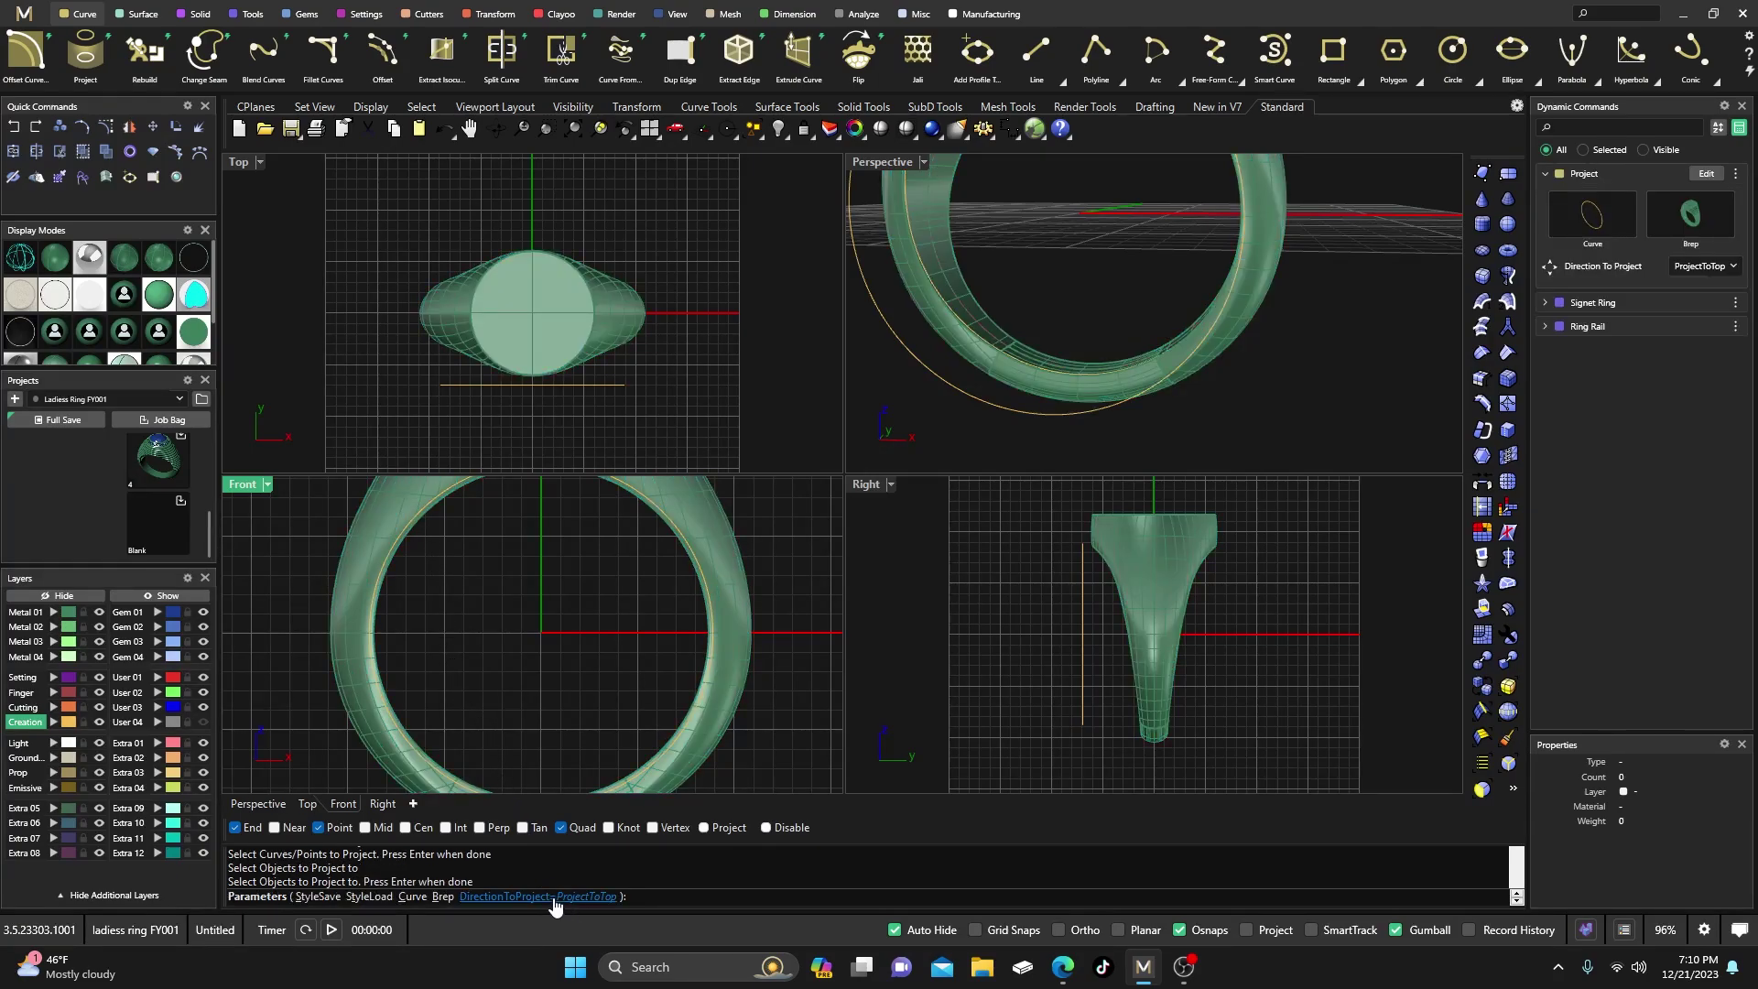
click(554, 897)
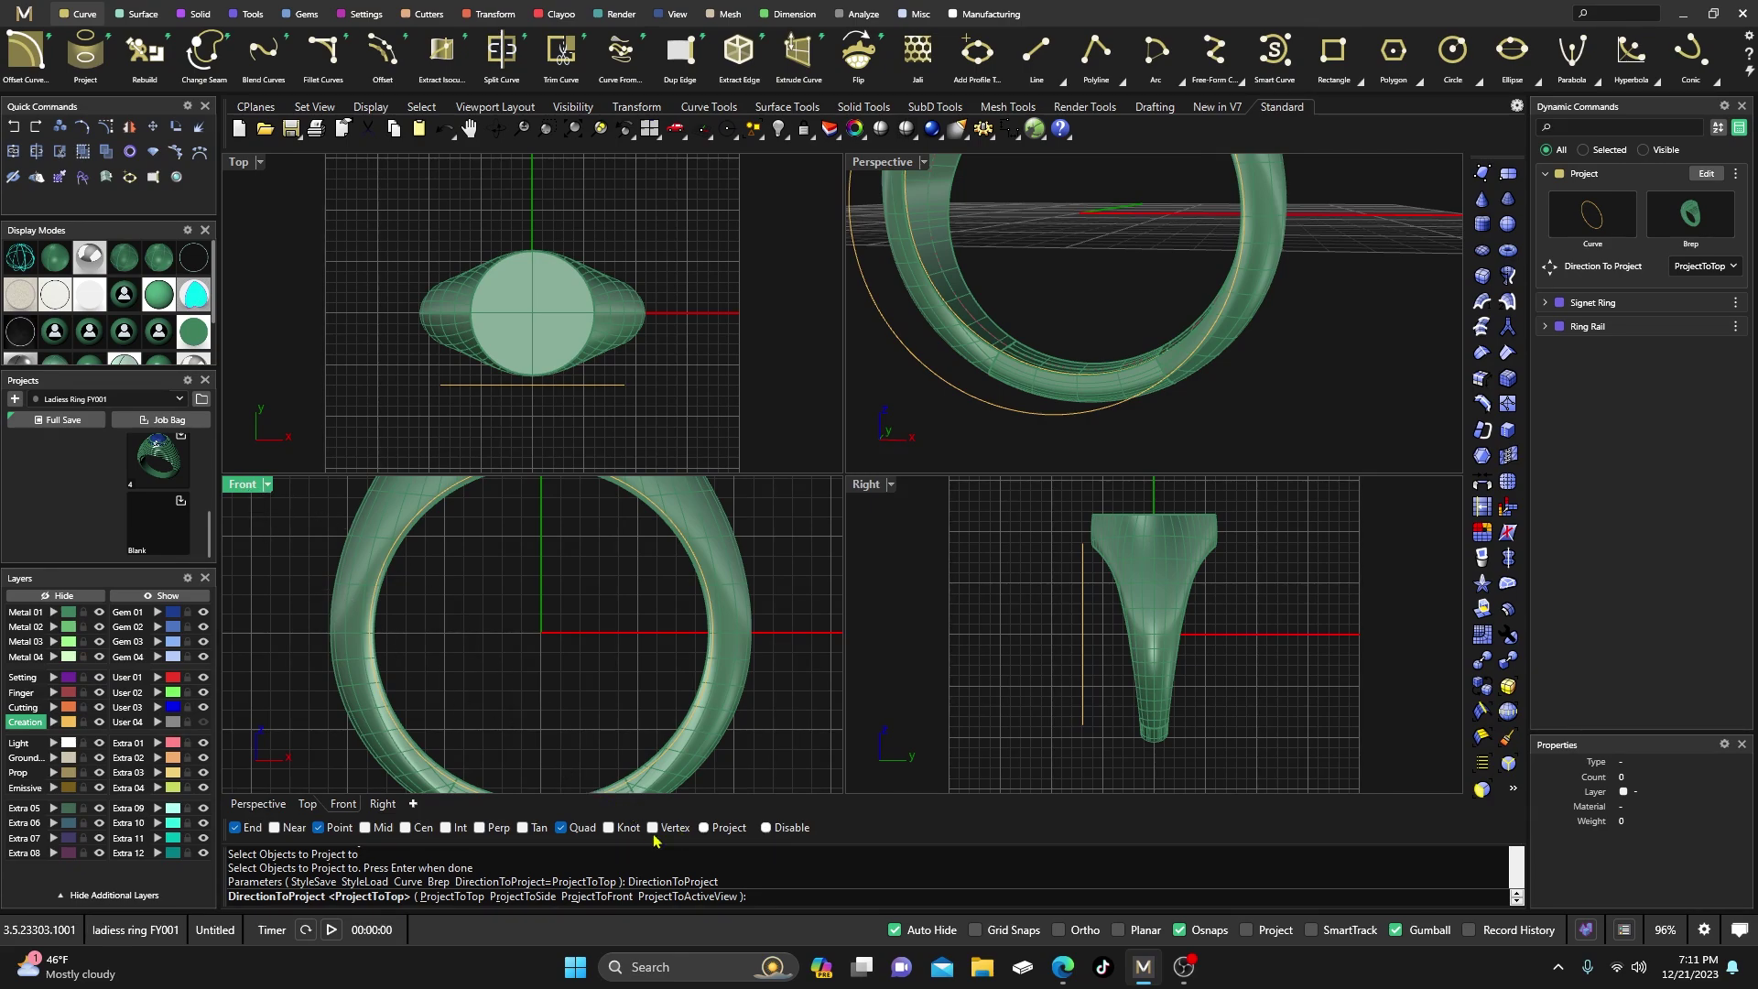
click(675, 898)
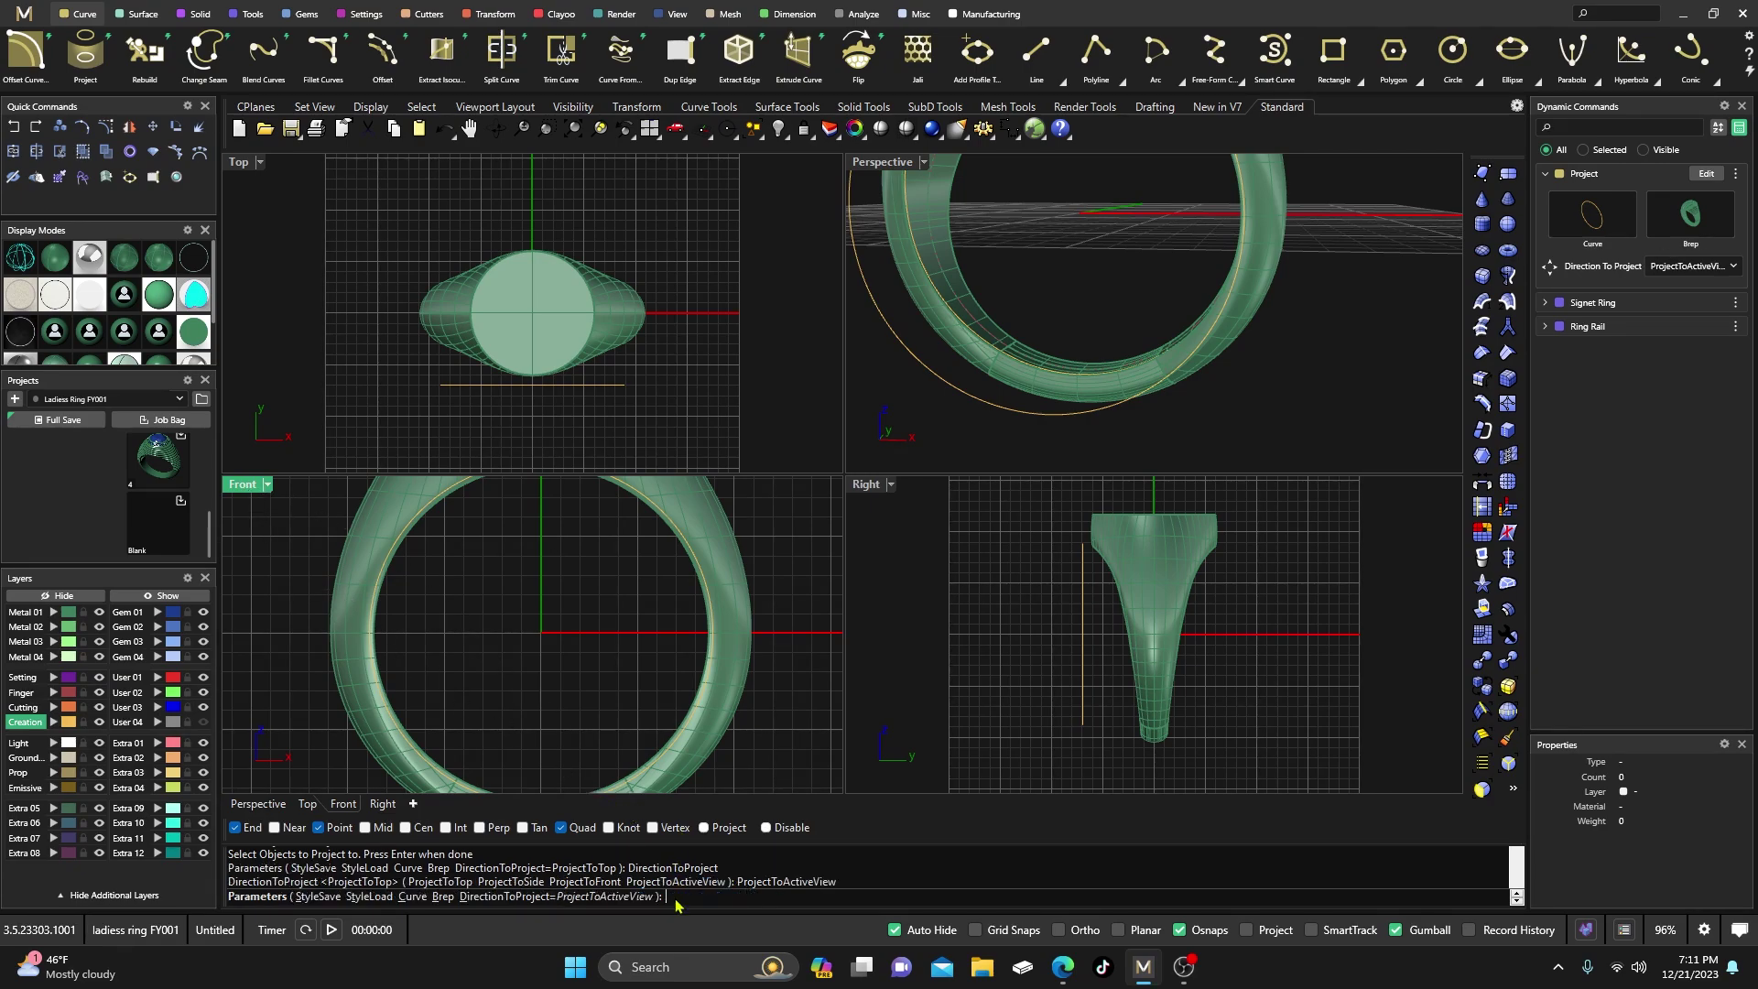
key(Return)
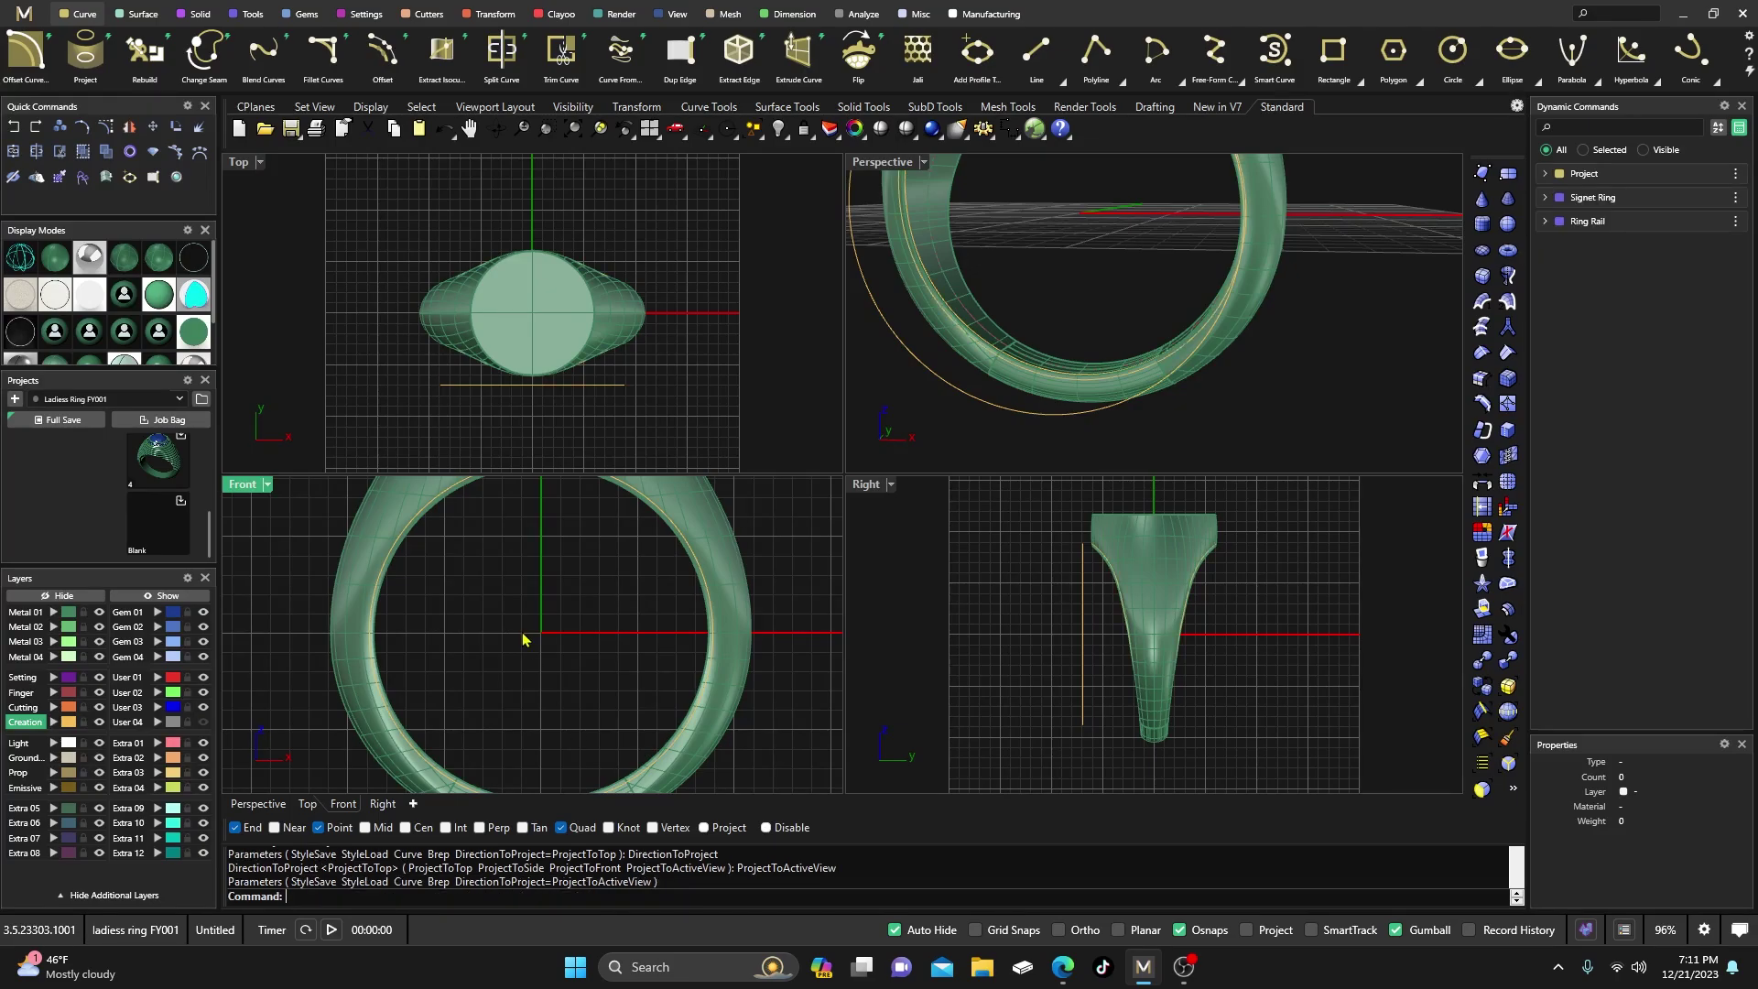
Move the flat source curve in front of the ring to the hidden User 04 layer, keeping the projected curves on the ring
double_click(886, 167)
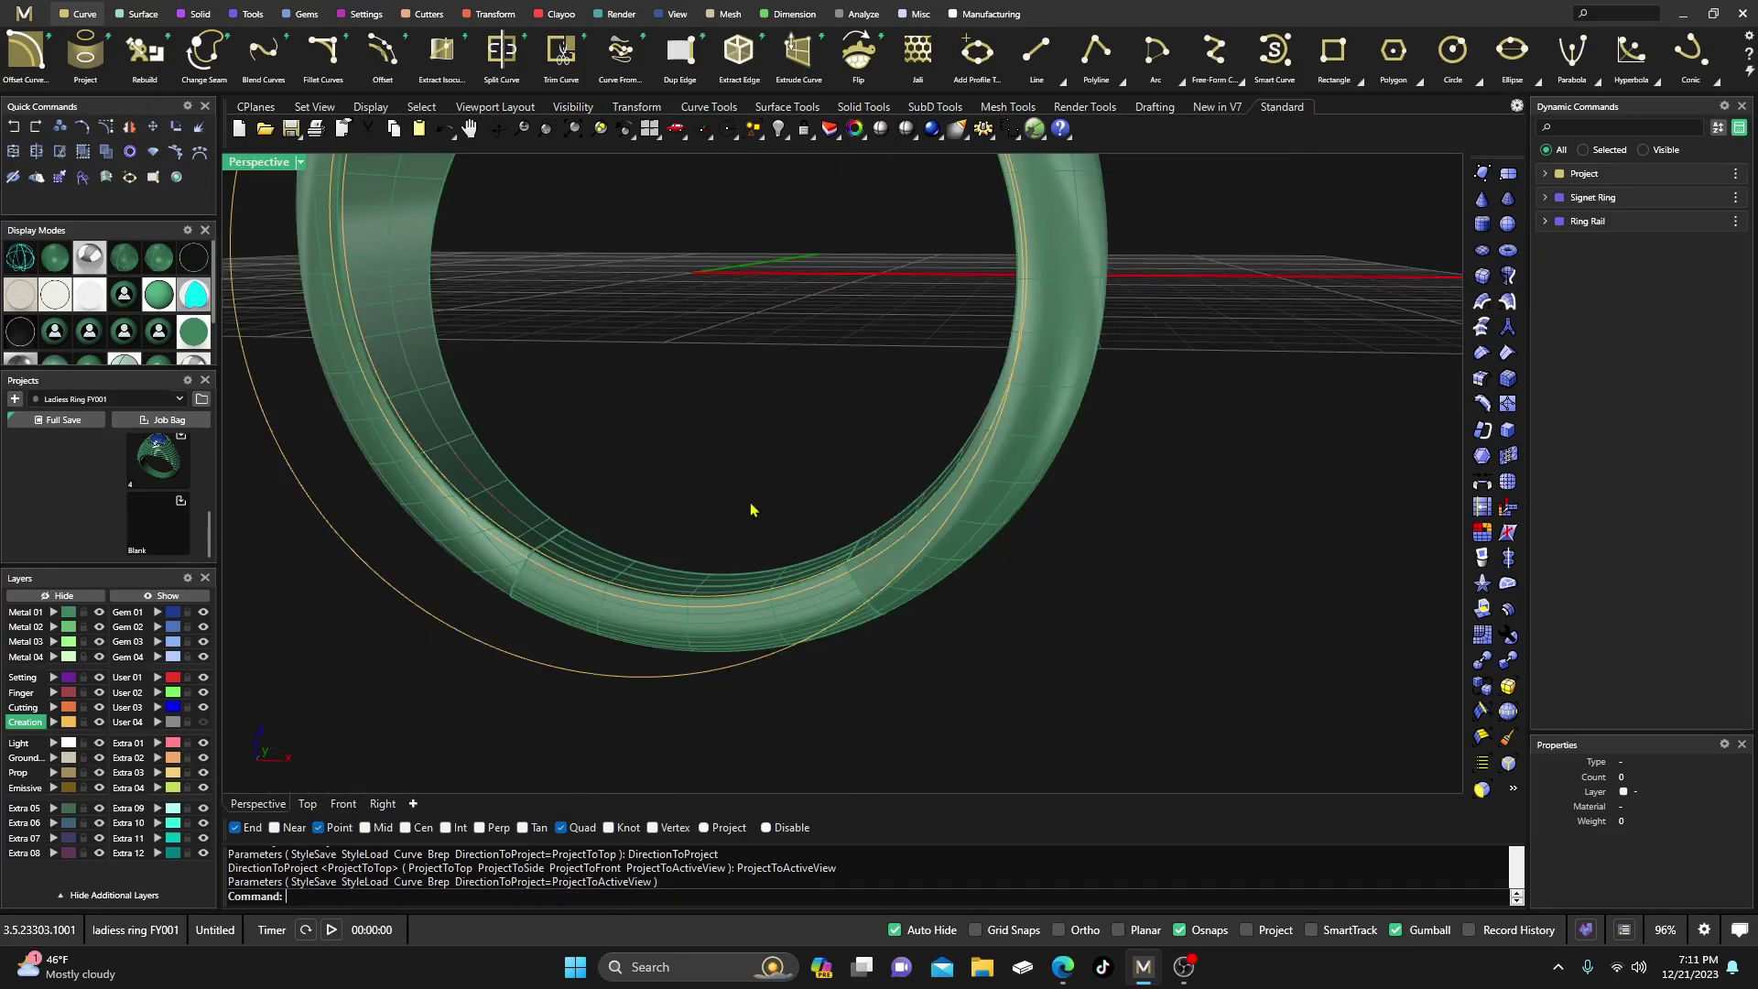
right_drag(593, 583, 471, 404)
scroll(352, 259, up, 3)
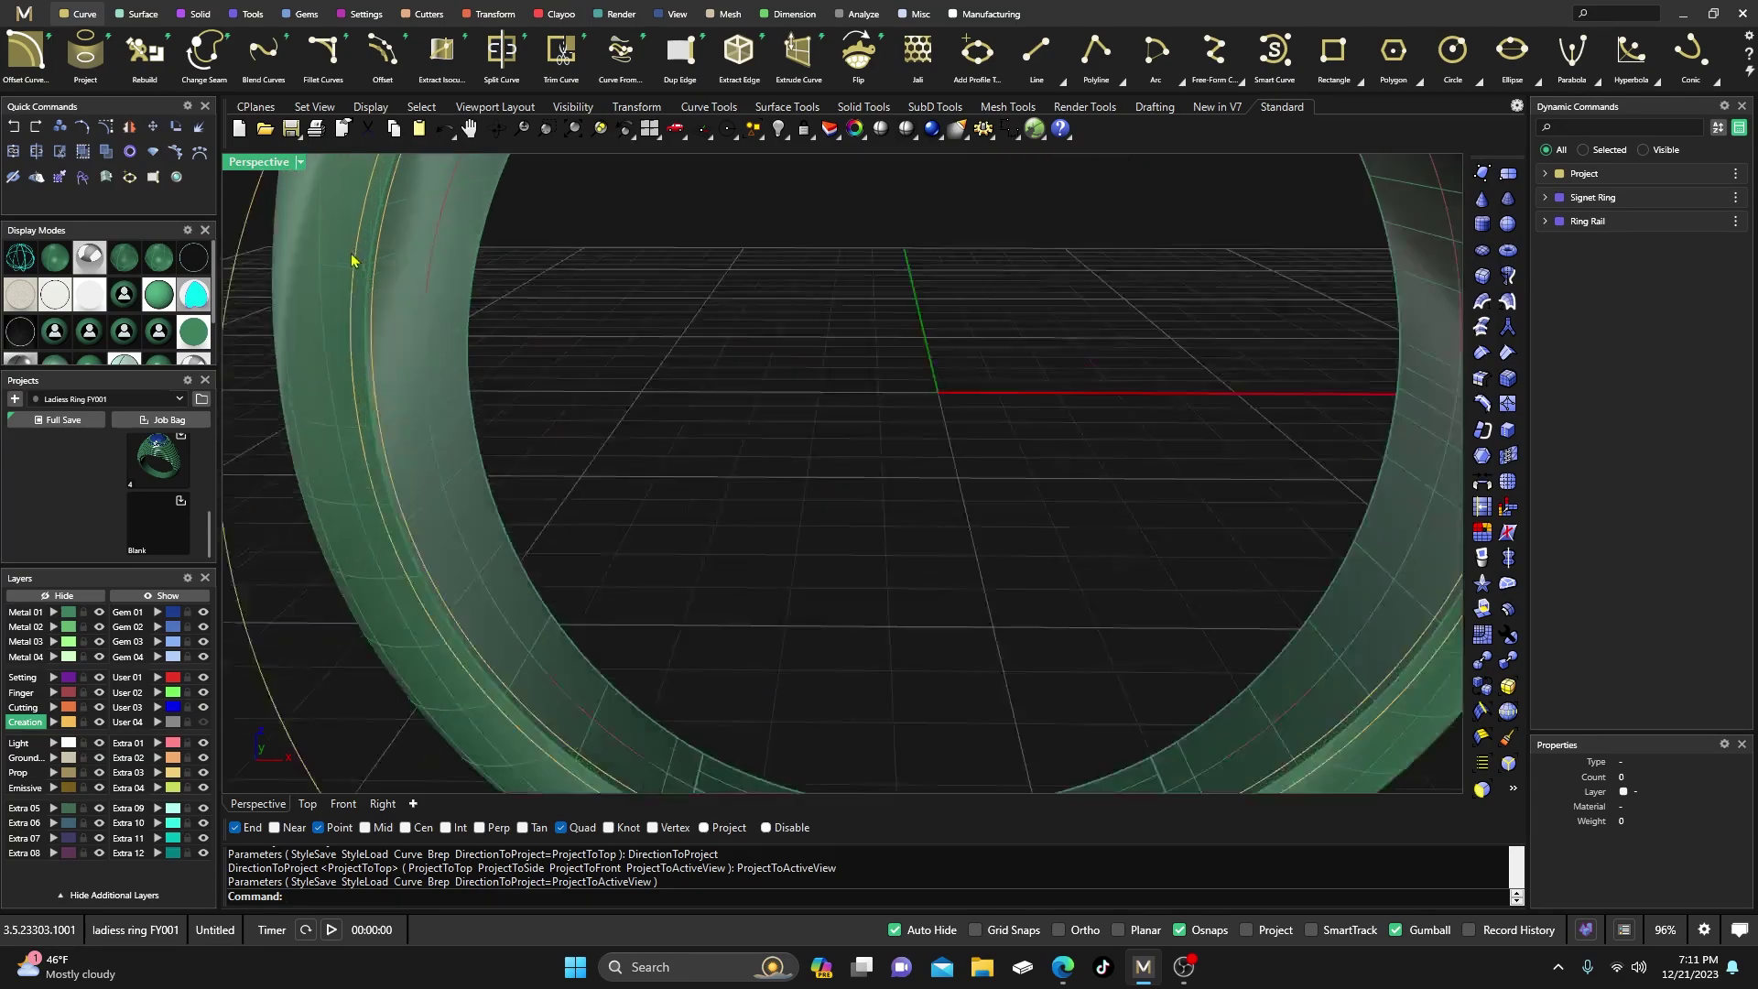
scroll(416, 391, down, 3)
right_drag(521, 498, 447, 491)
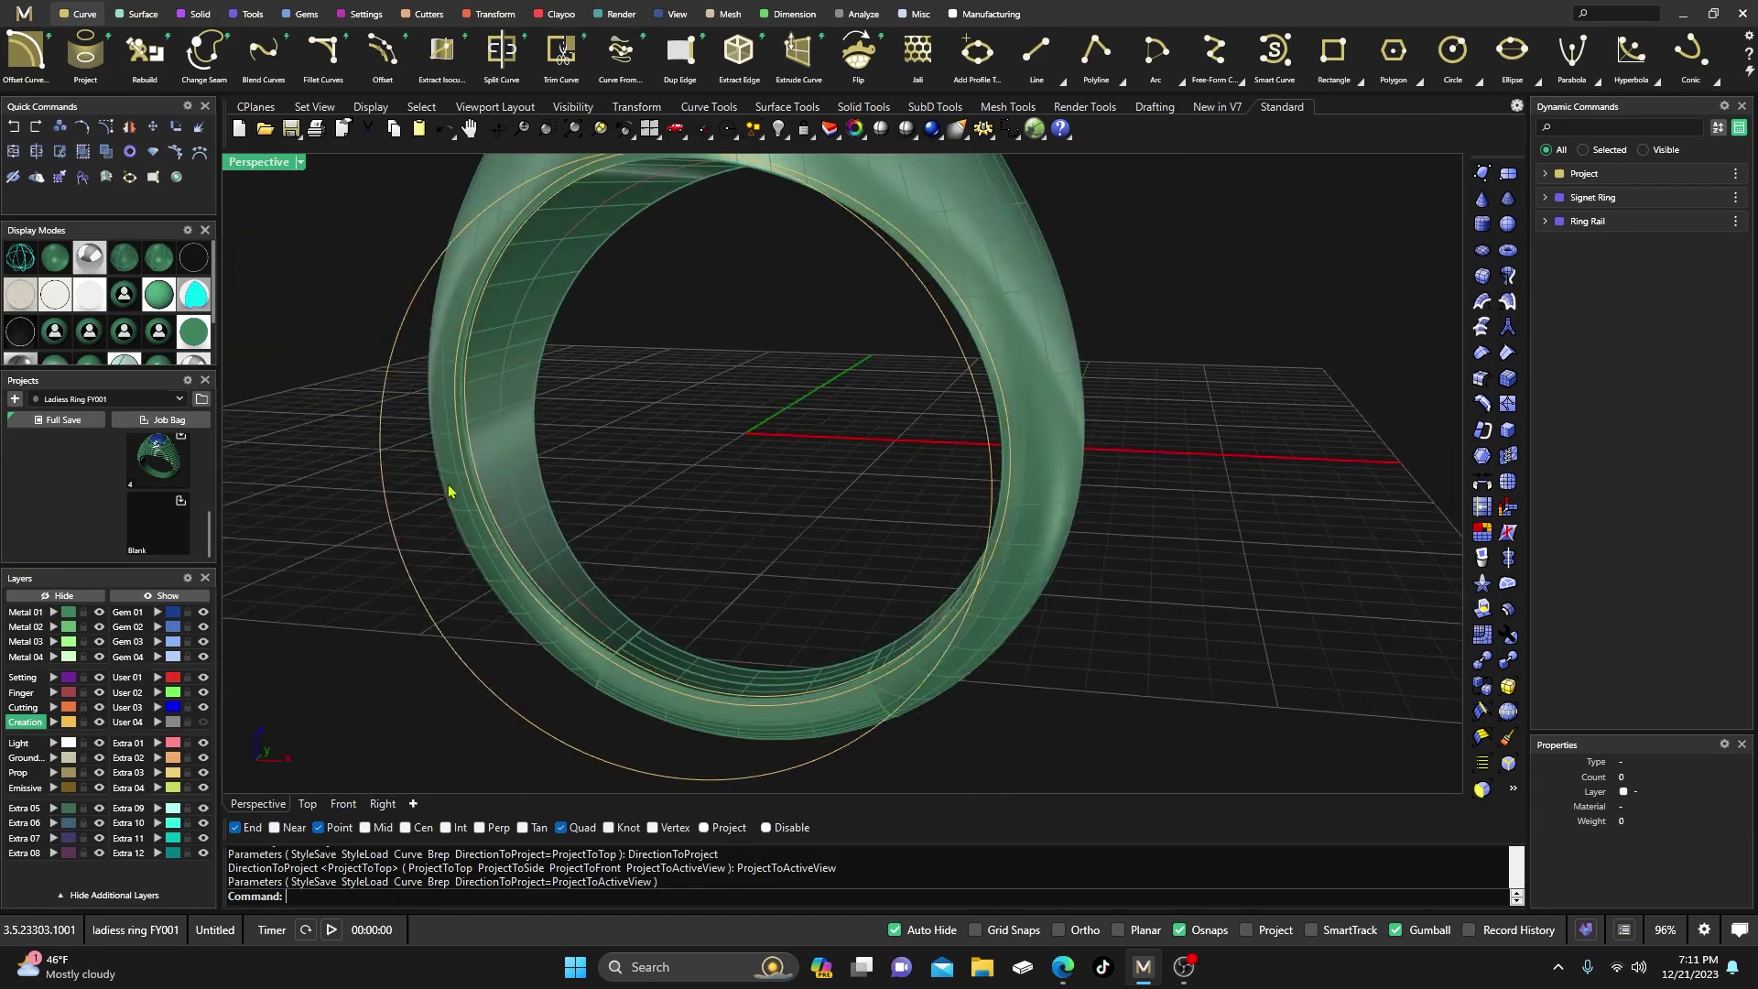
click(406, 579)
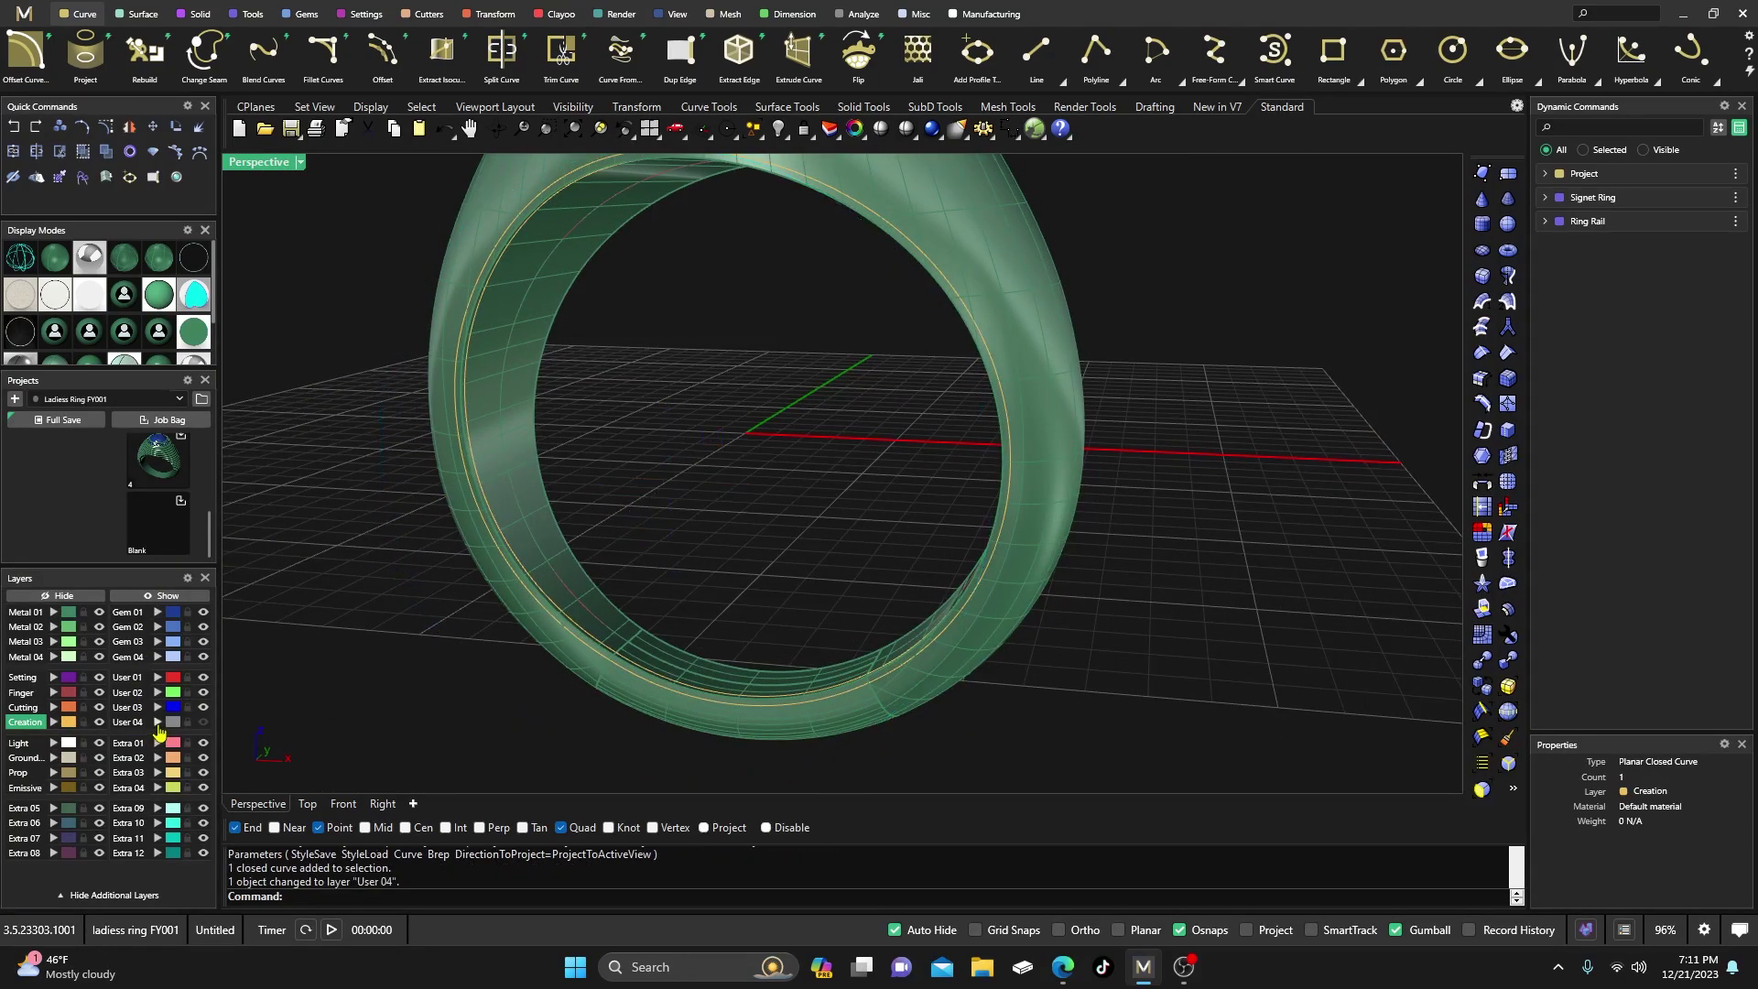
click(135, 722)
click(203, 722)
click(203, 722)
Split the signet ring using all curves on the Creation layer as cutting objects
right_drag(406, 678, 534, 493)
scroll(498, 247, up, 3)
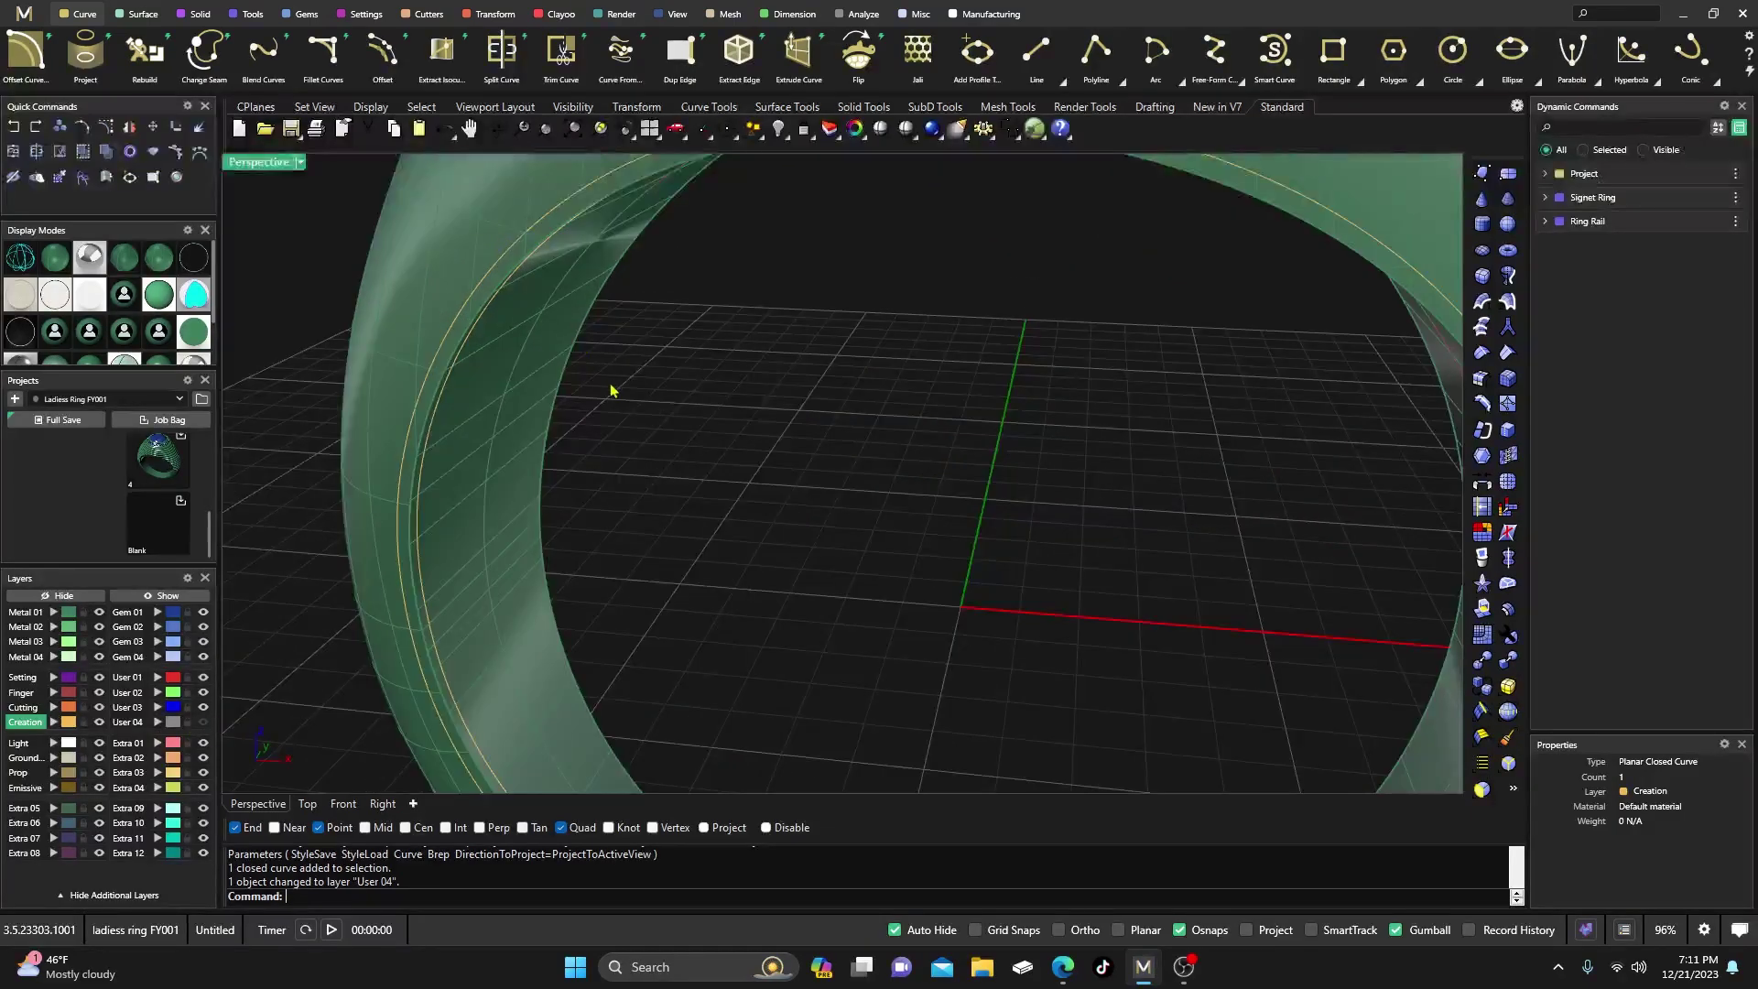
scroll(612, 388, up, 2)
click(513, 363)
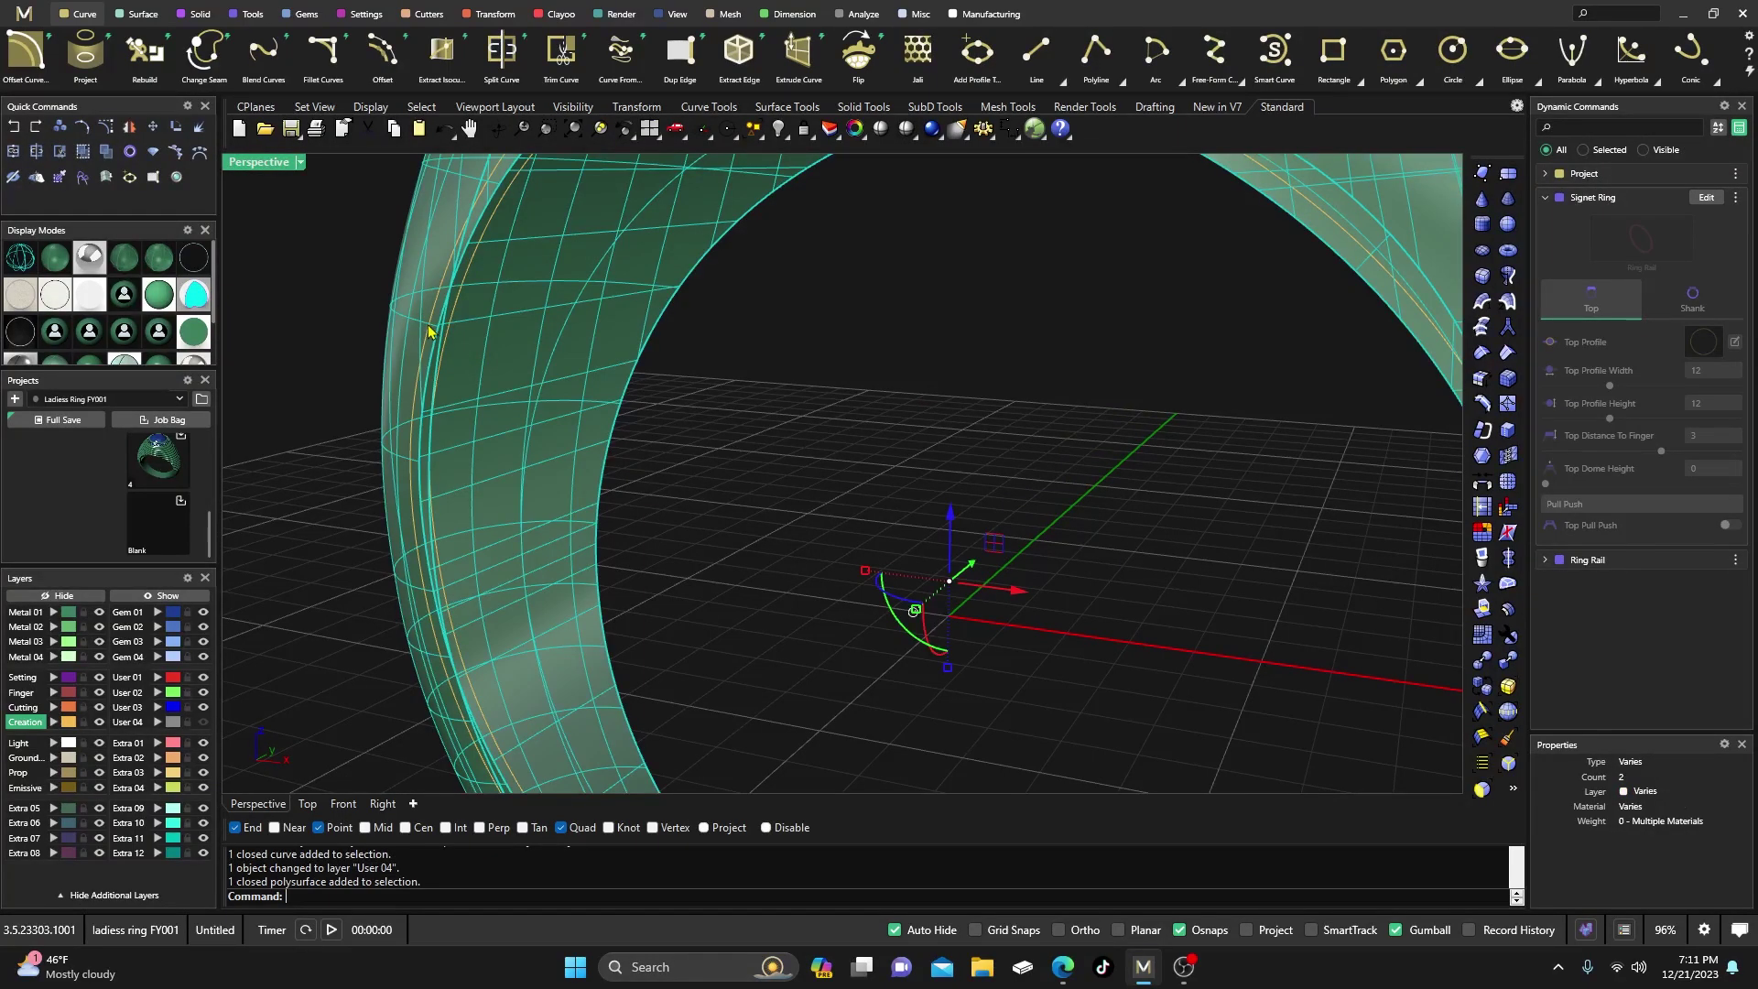
click(629, 415)
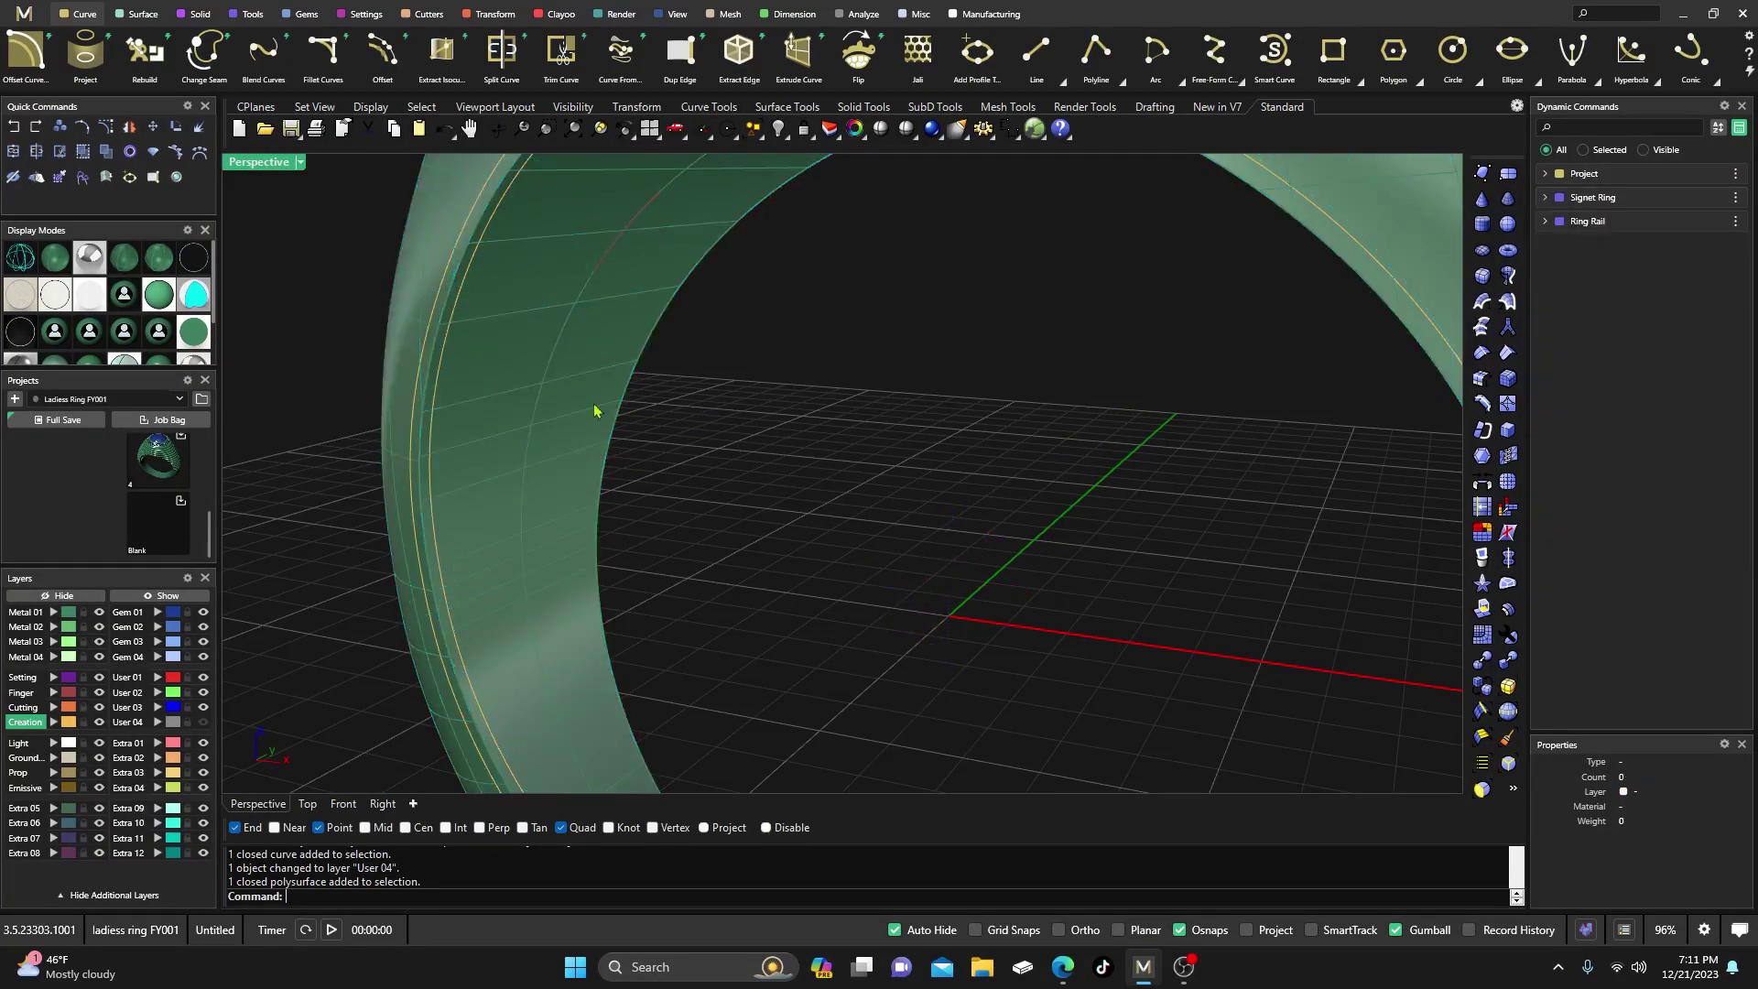
click(482, 363)
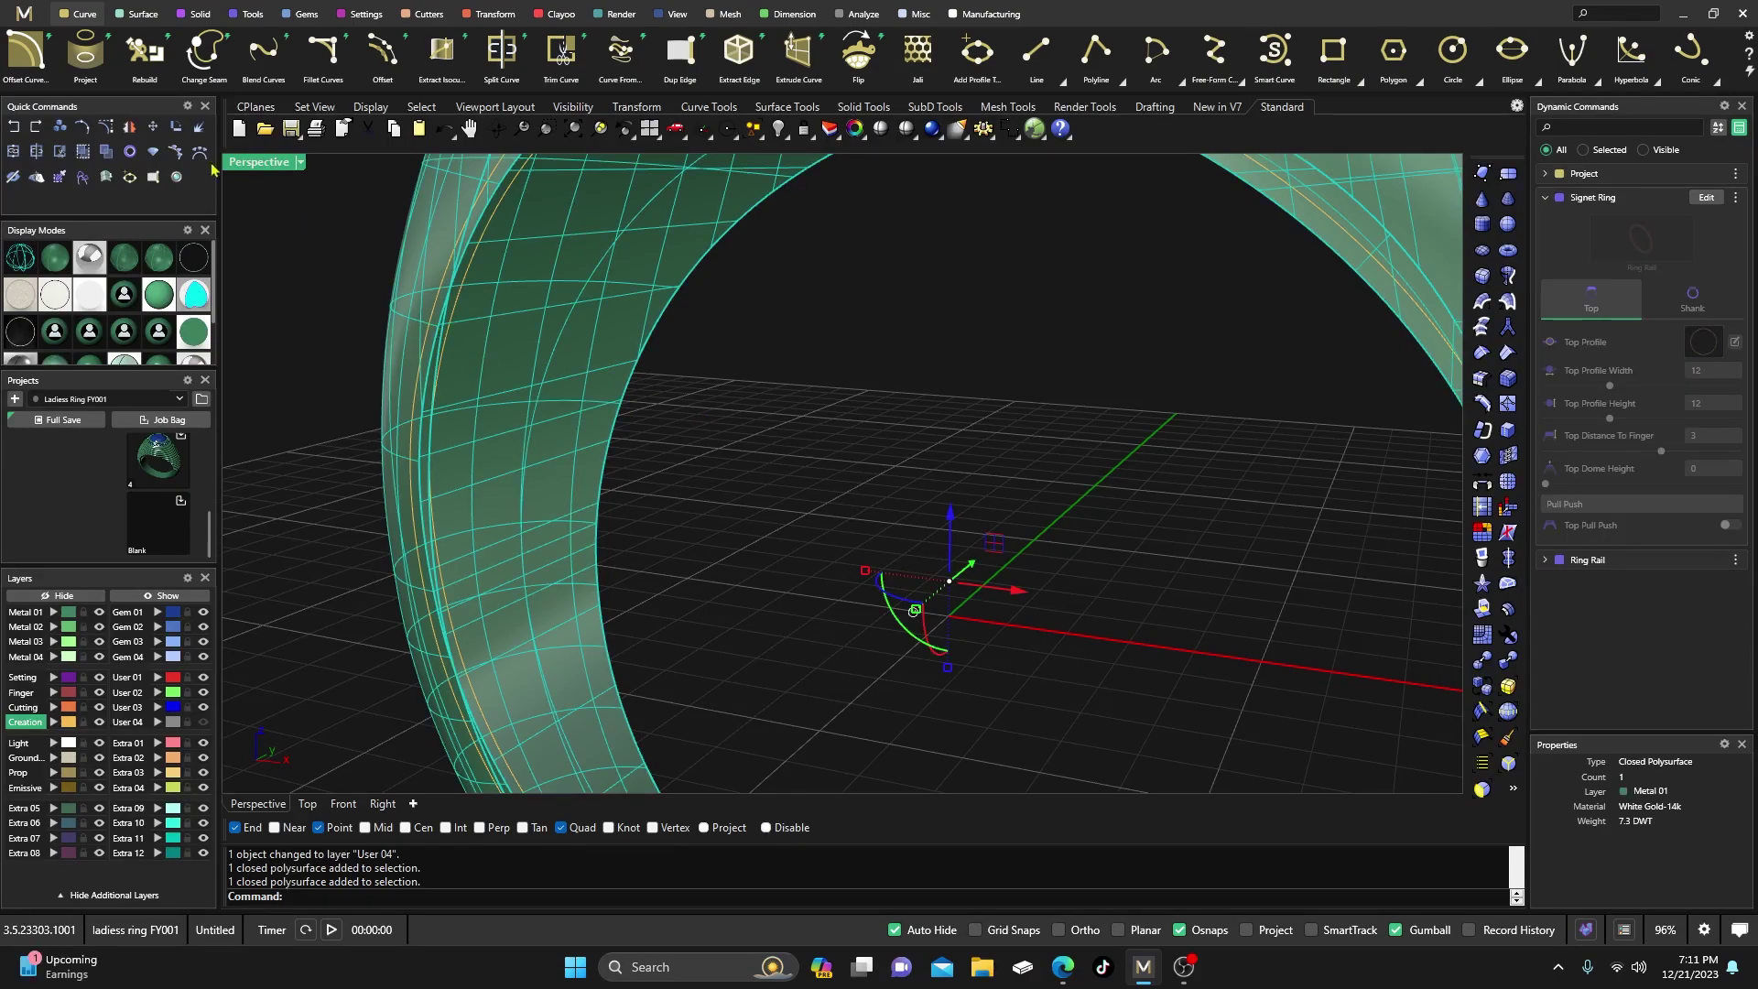
click(37, 152)
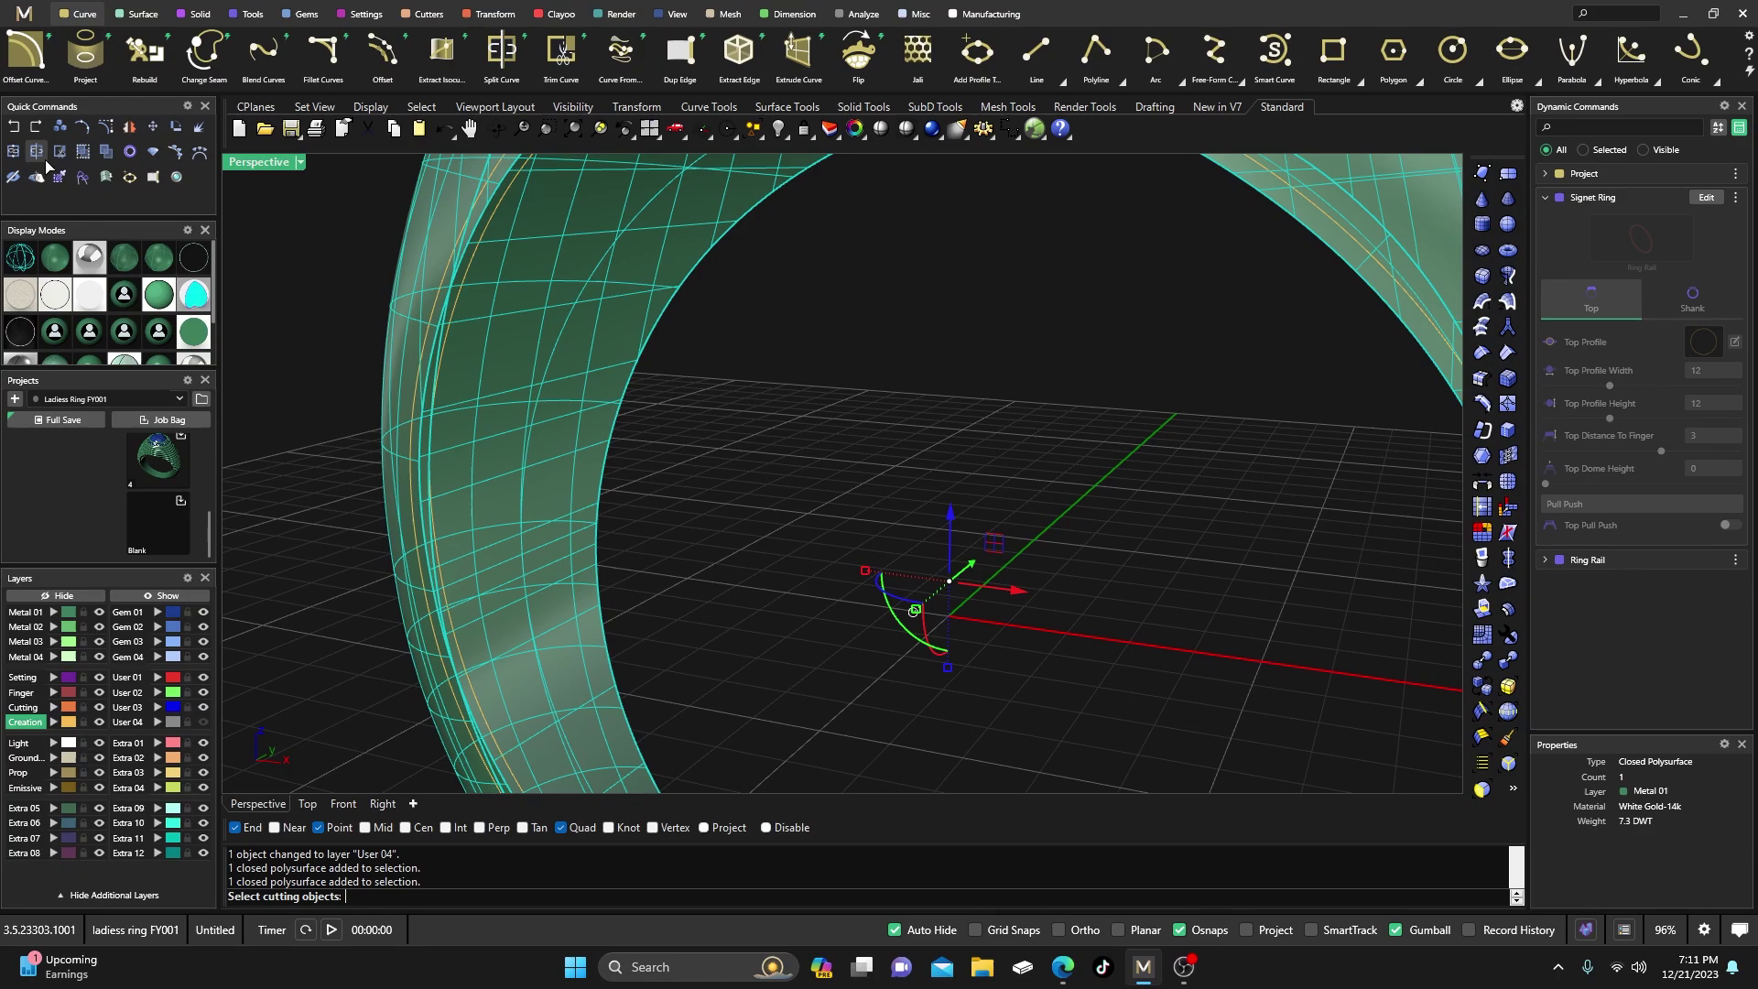
click(72, 724)
scroll(356, 580, down, 3)
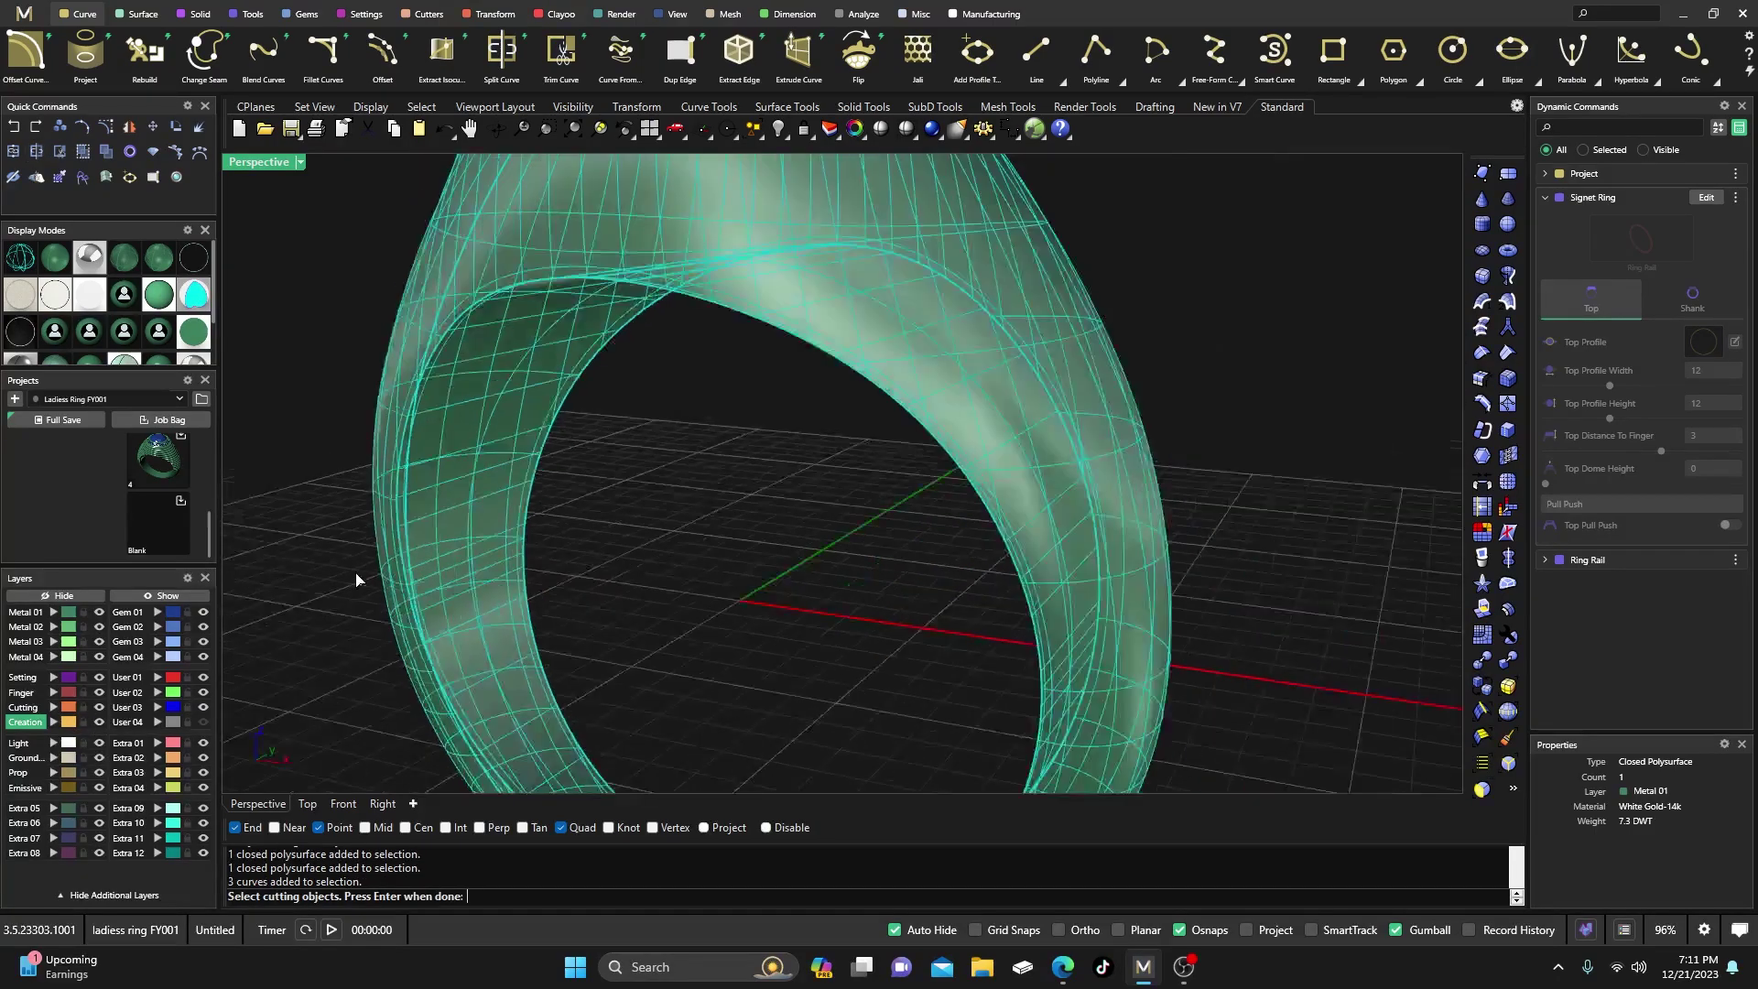
key(Return)
Delete the narrow split-off edge piece between the two rim curves at the front of the finger hole
click(571, 342)
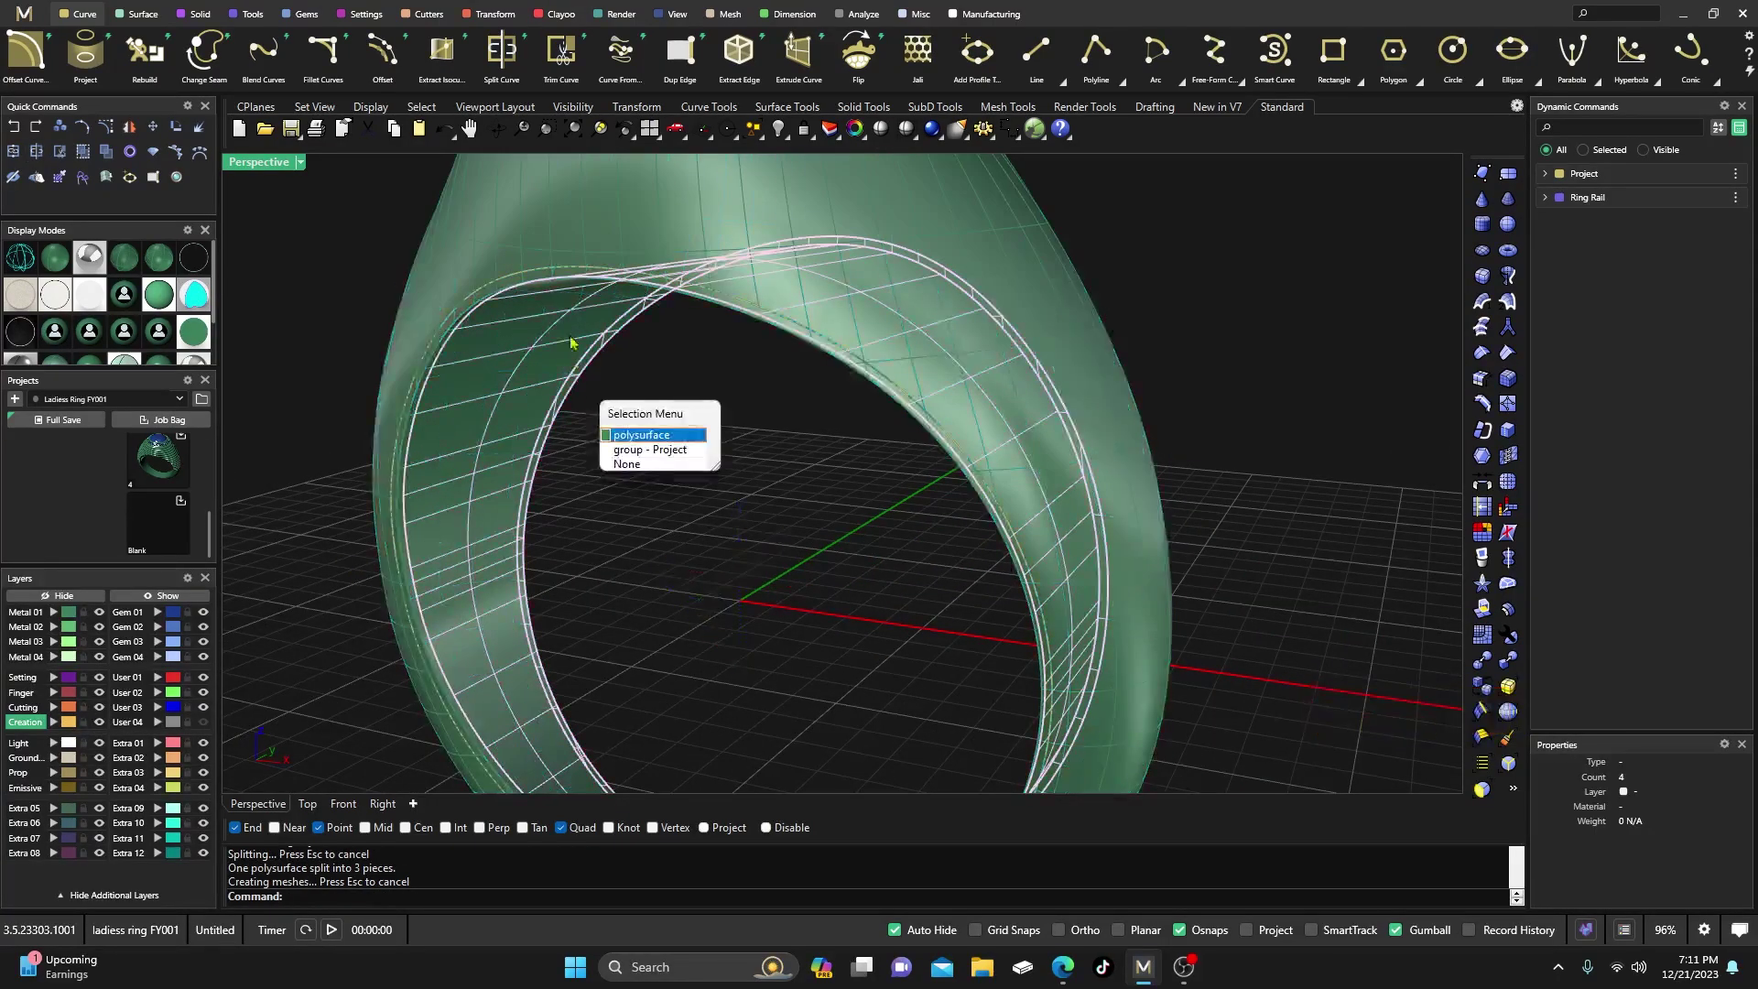
click(626, 463)
scroll(635, 502, up, 5)
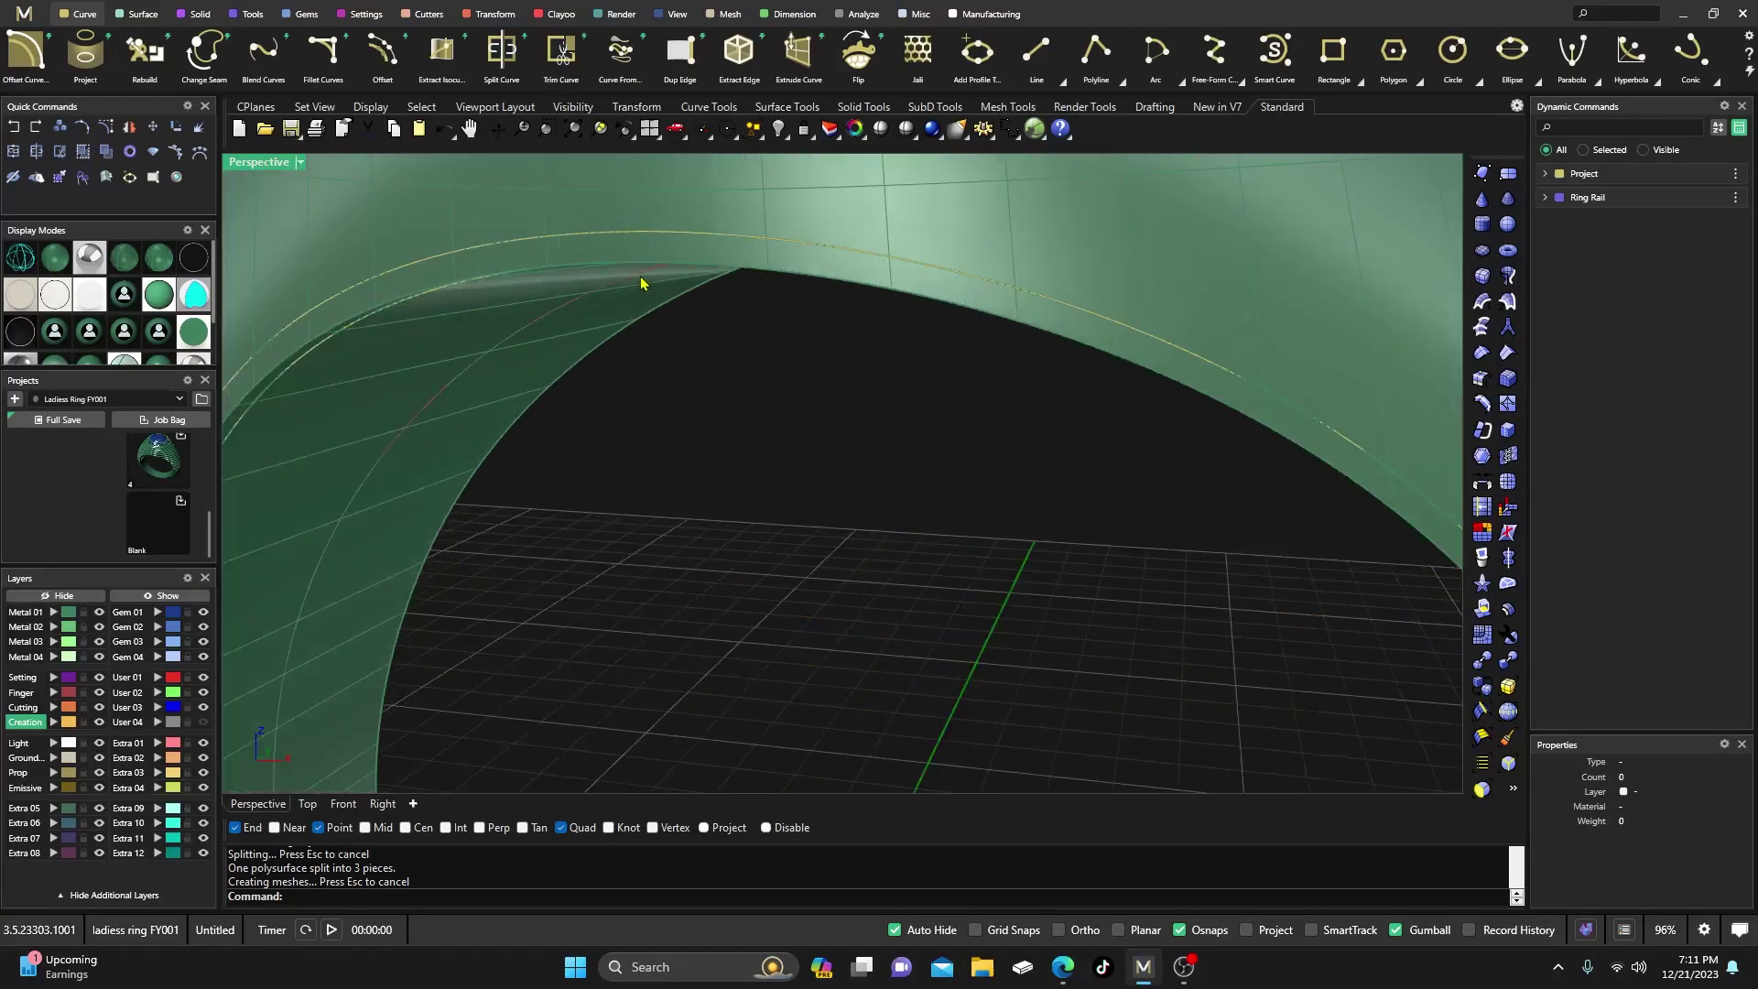
click(664, 259)
right_drag(701, 407, 714, 483)
key(Delete)
right_drag(730, 496, 657, 511)
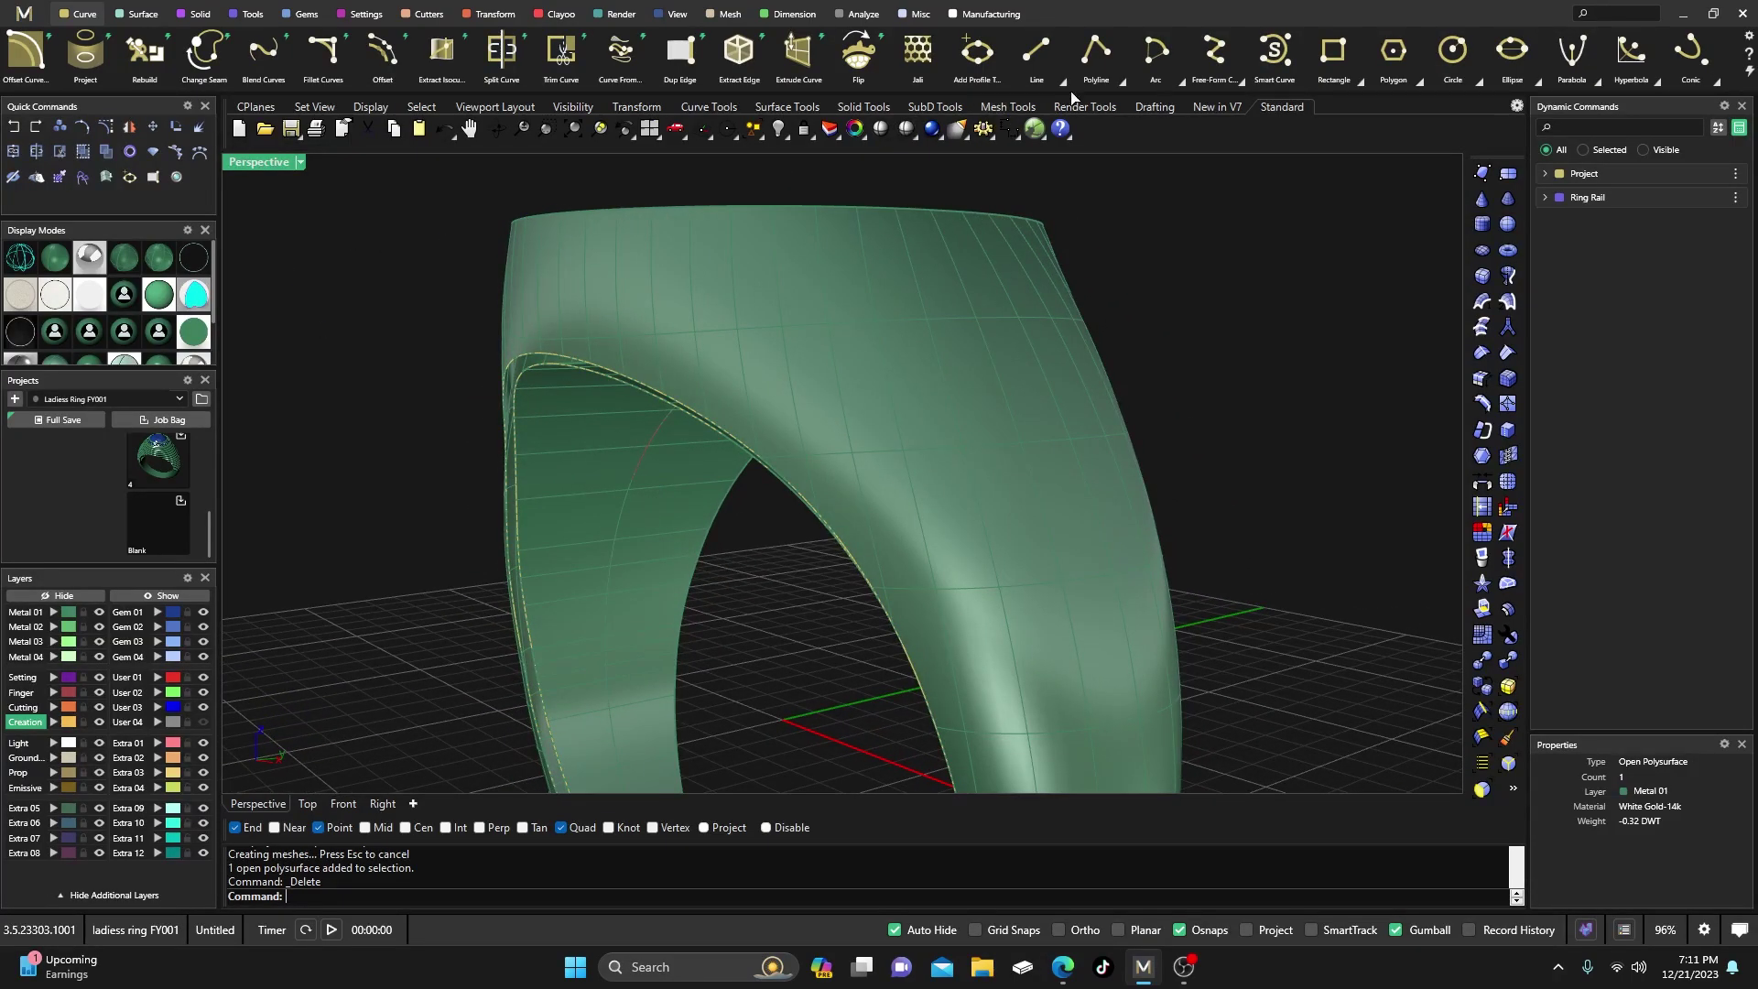
Draw an arc about 0.35 mm across between the front rim curves' top end points, setting its start direction downward and outward in the Right view
click(1180, 82)
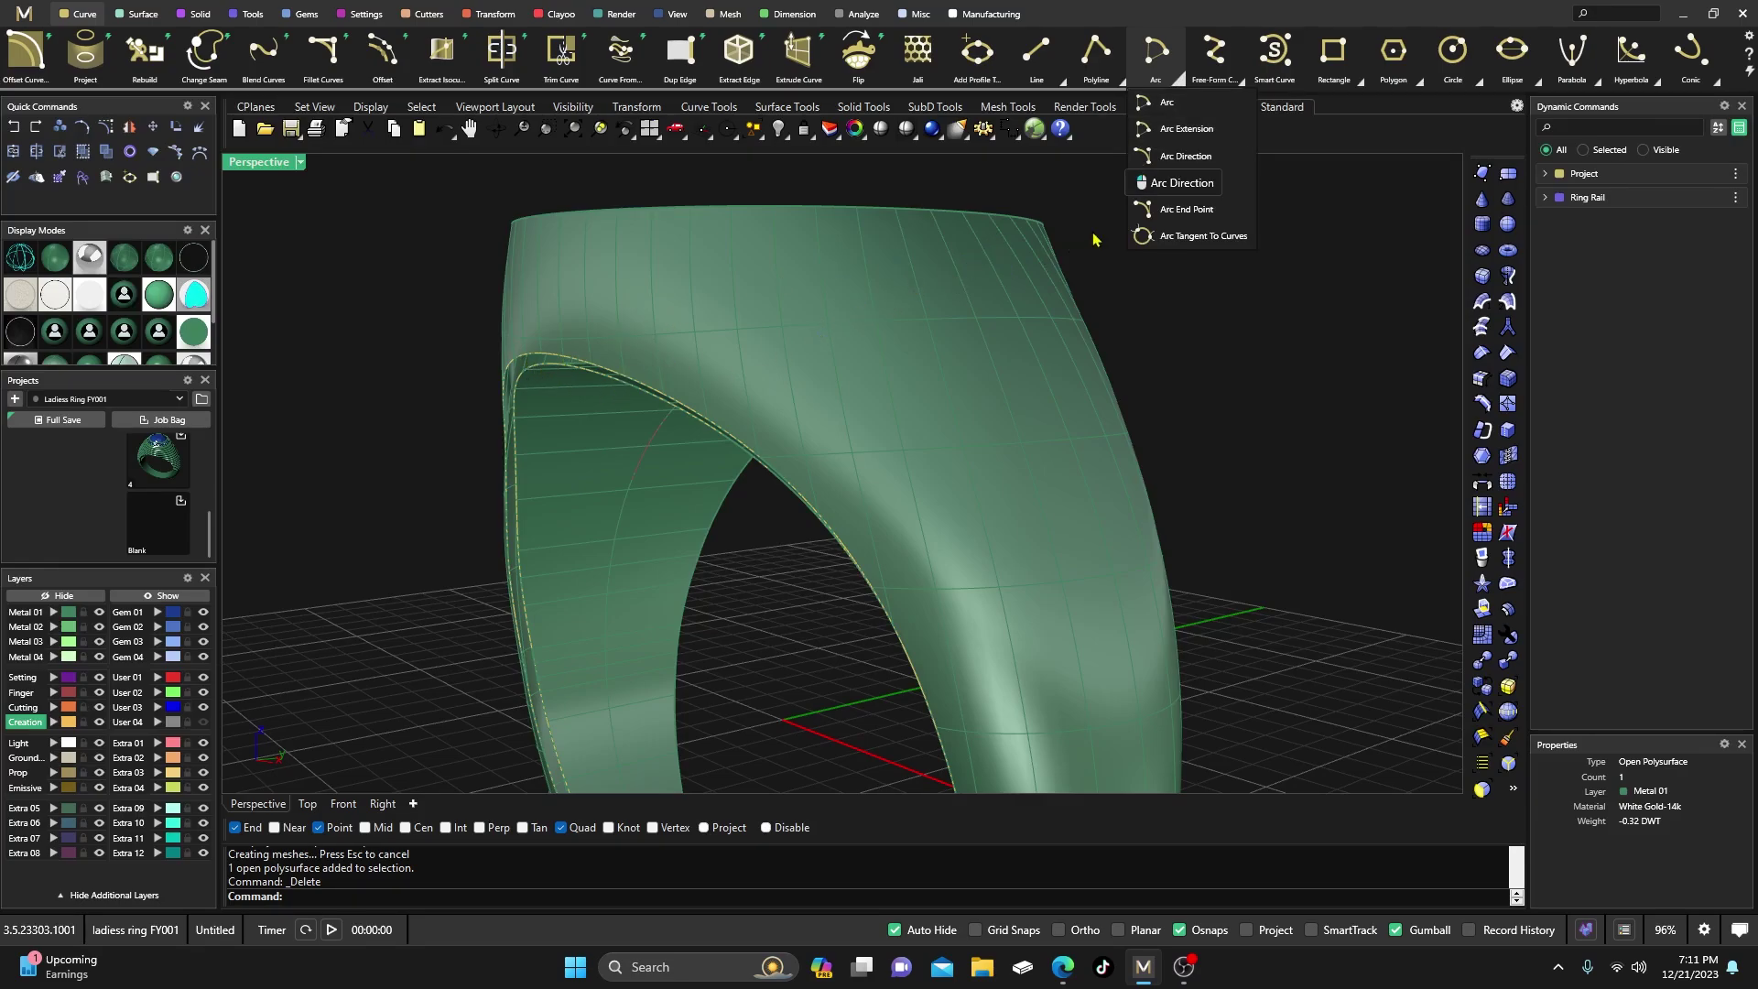
click(1184, 155)
scroll(582, 389, up, 2)
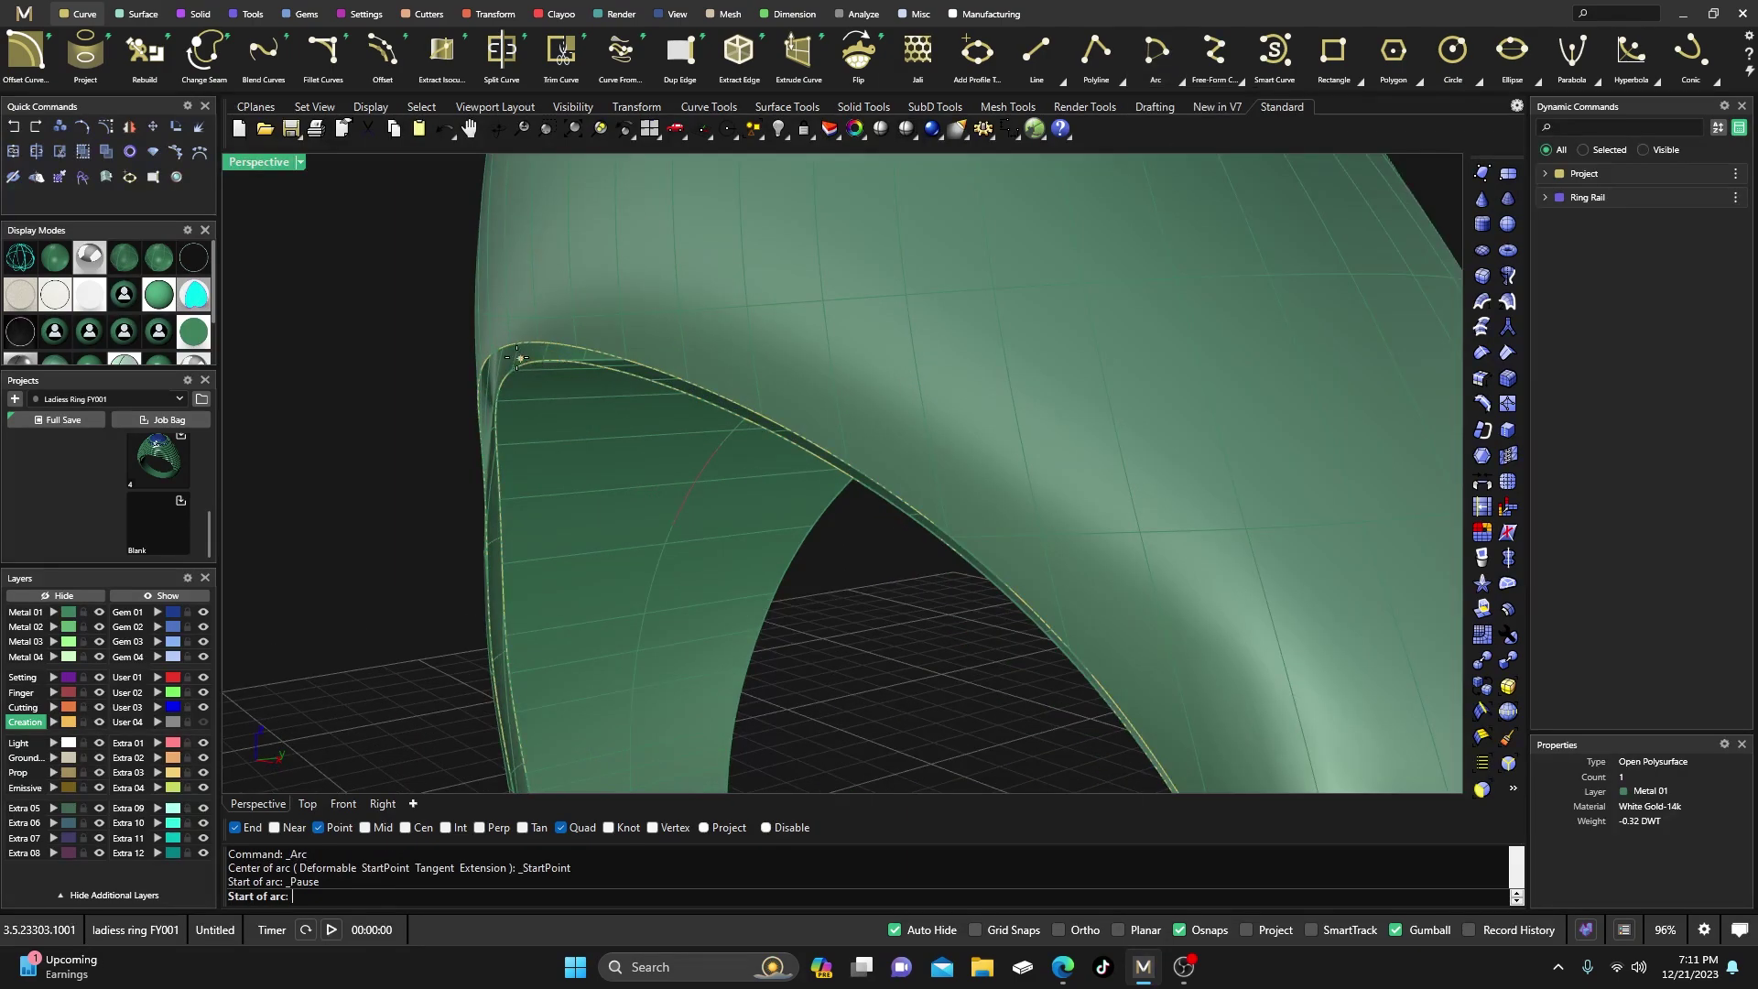
click(529, 341)
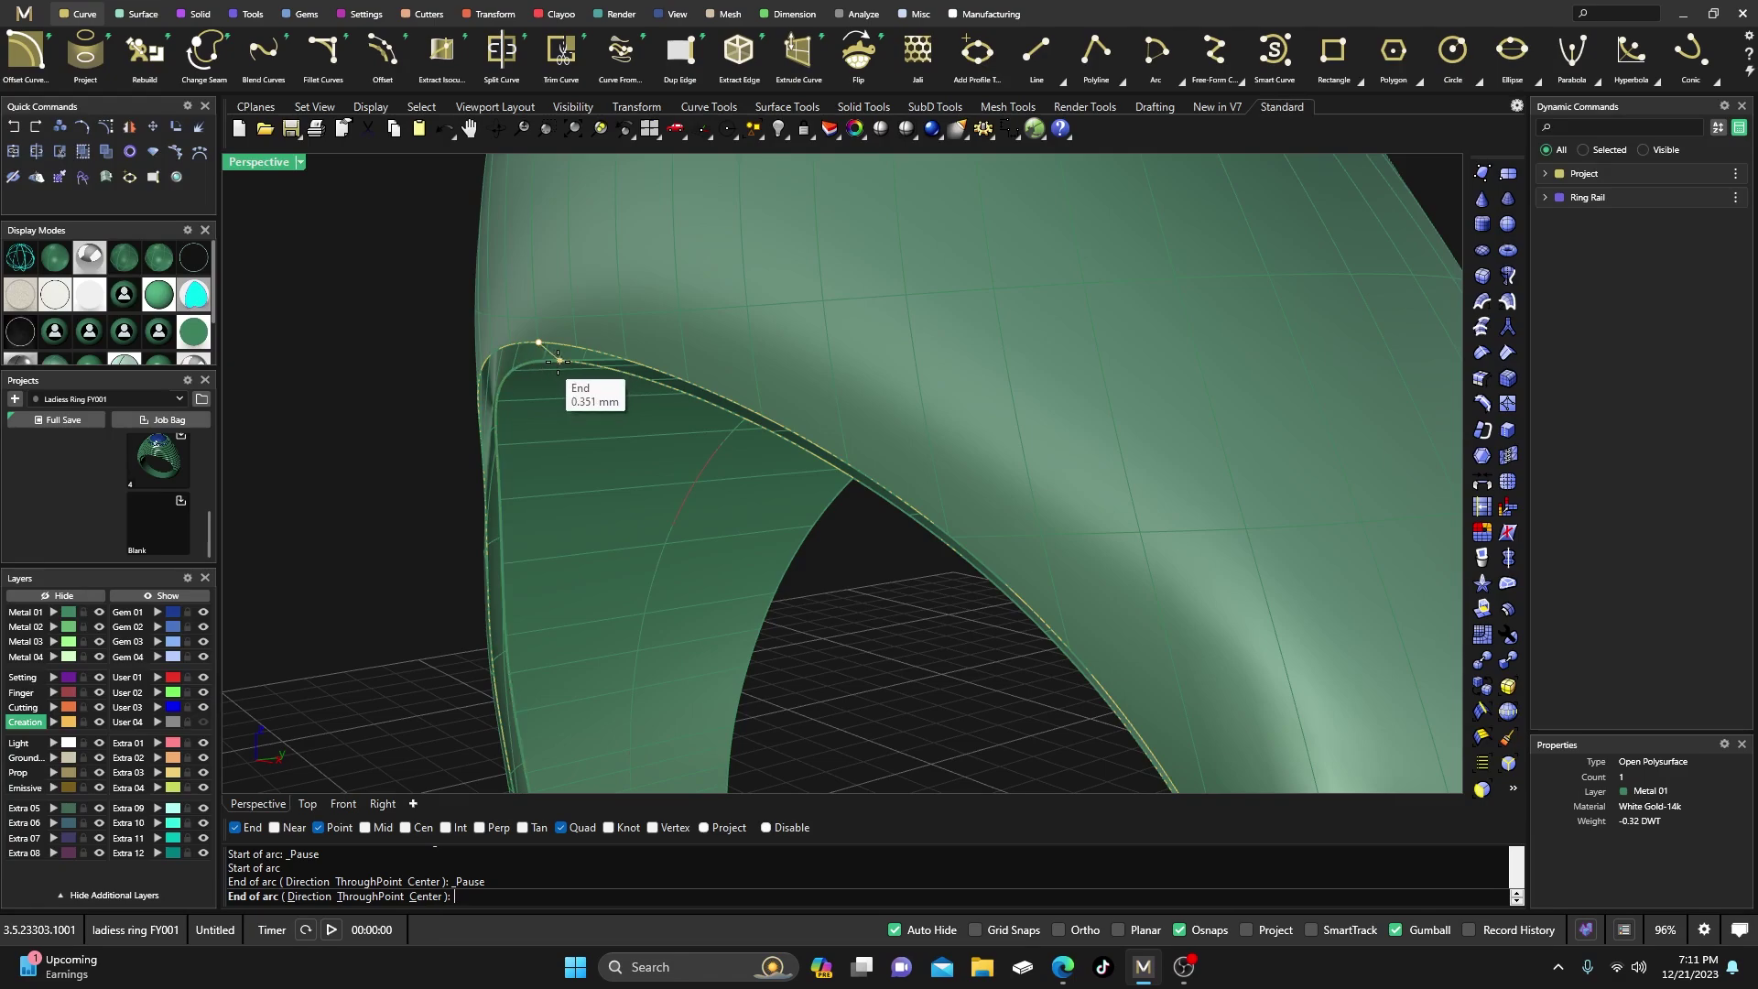
click(558, 360)
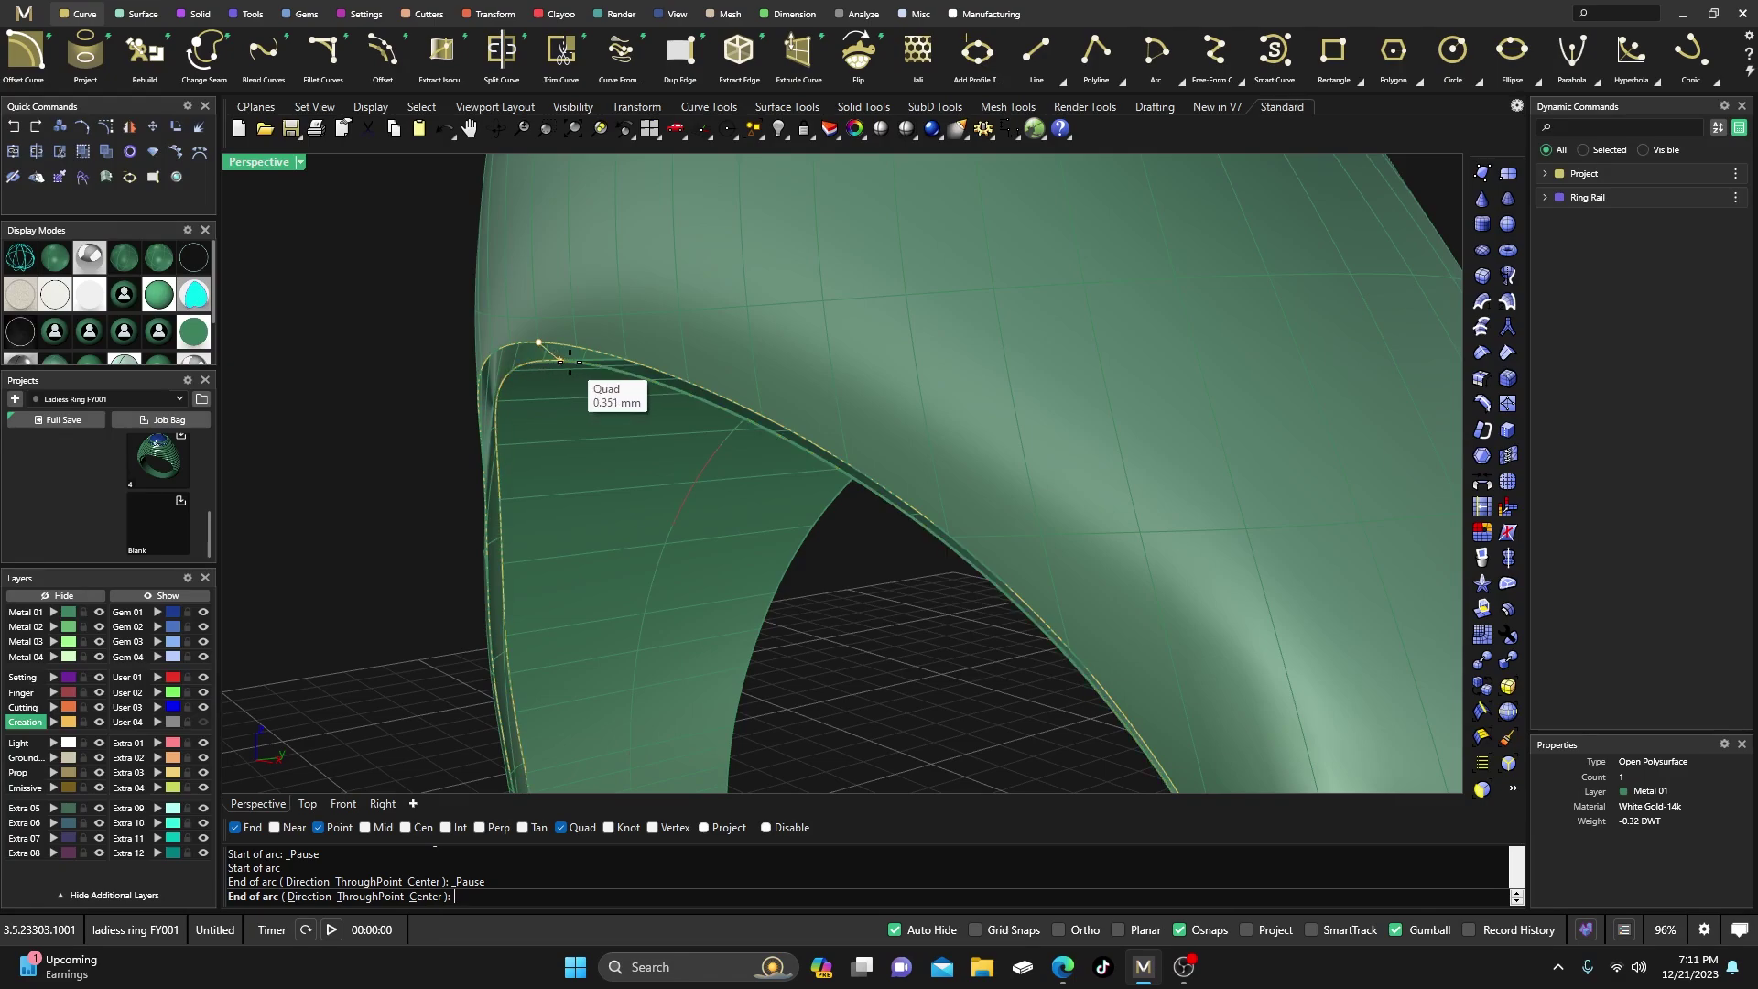
double_click(261, 162)
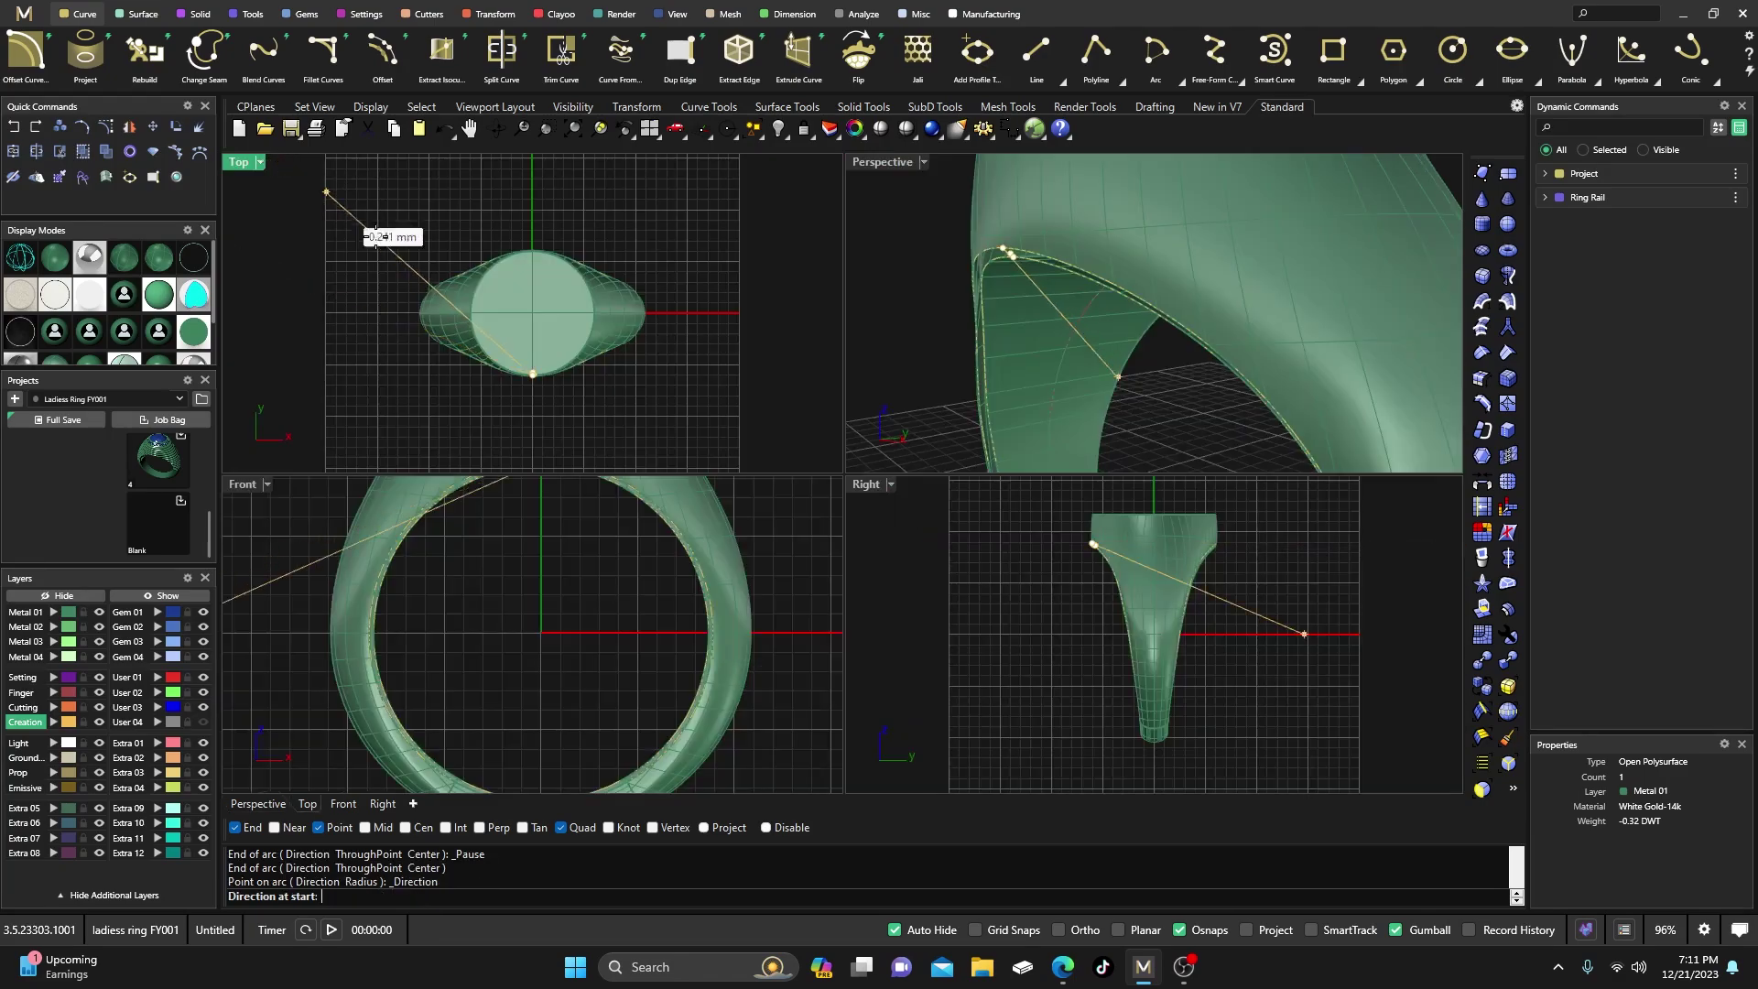
double_click(866, 485)
scroll(732, 279, up, 6)
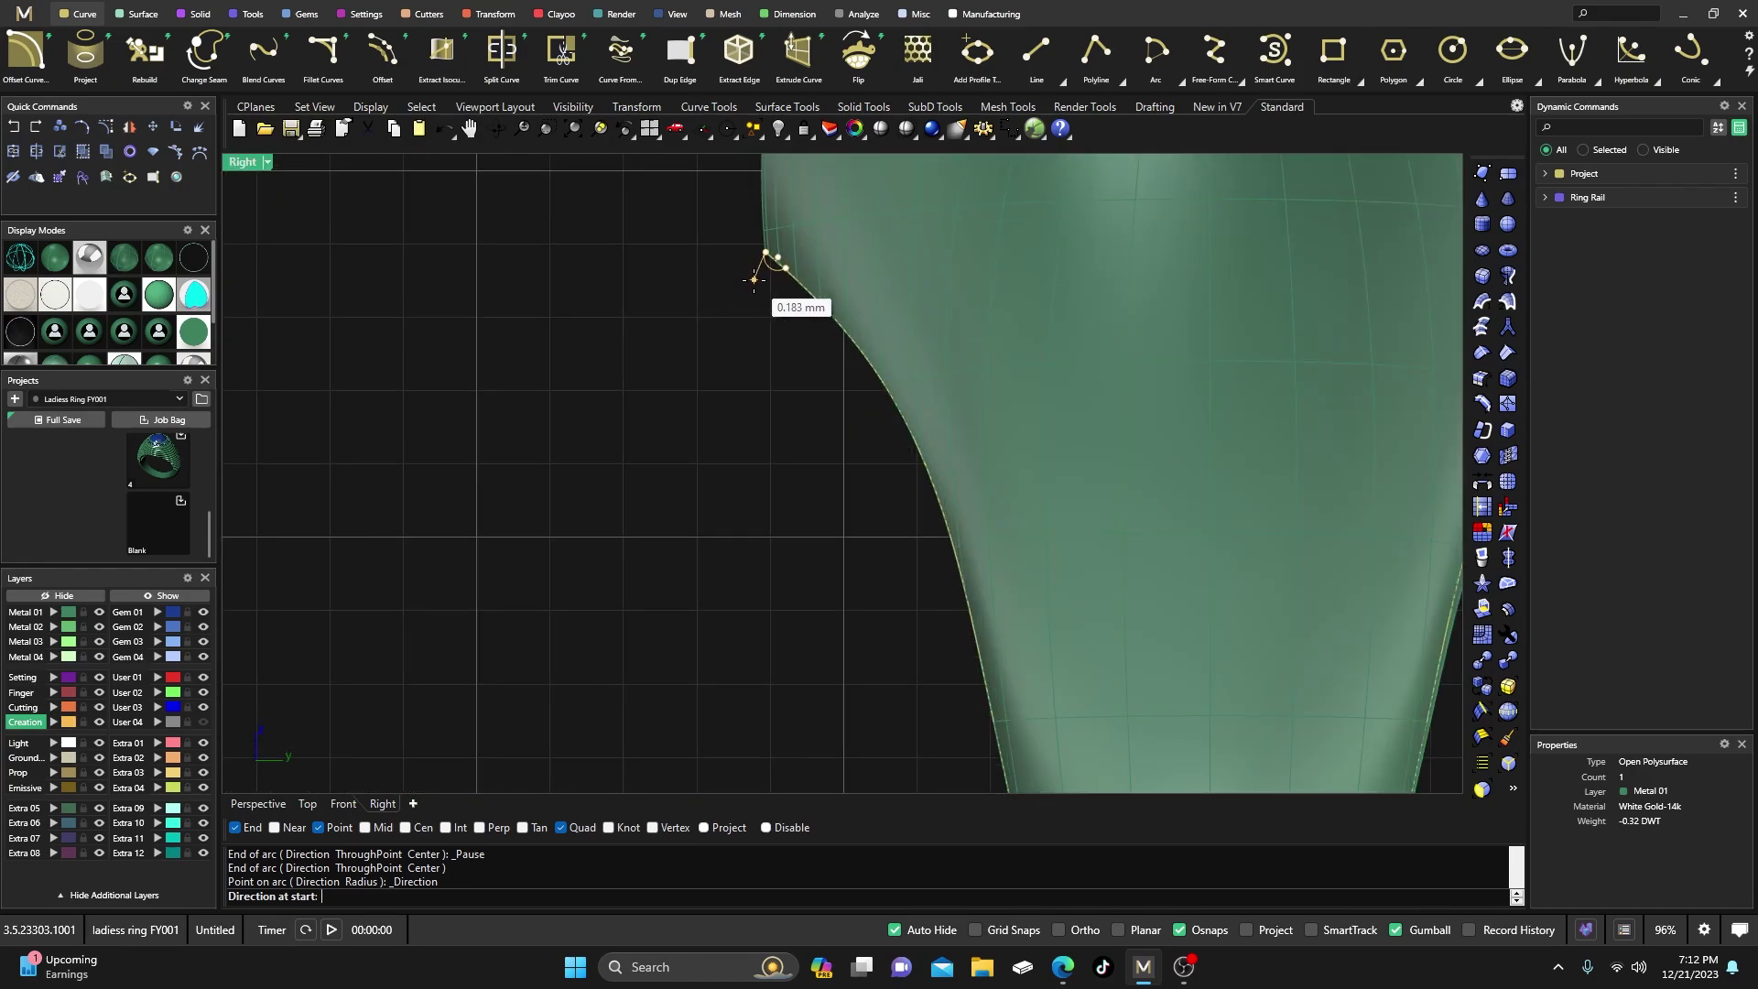
click(758, 280)
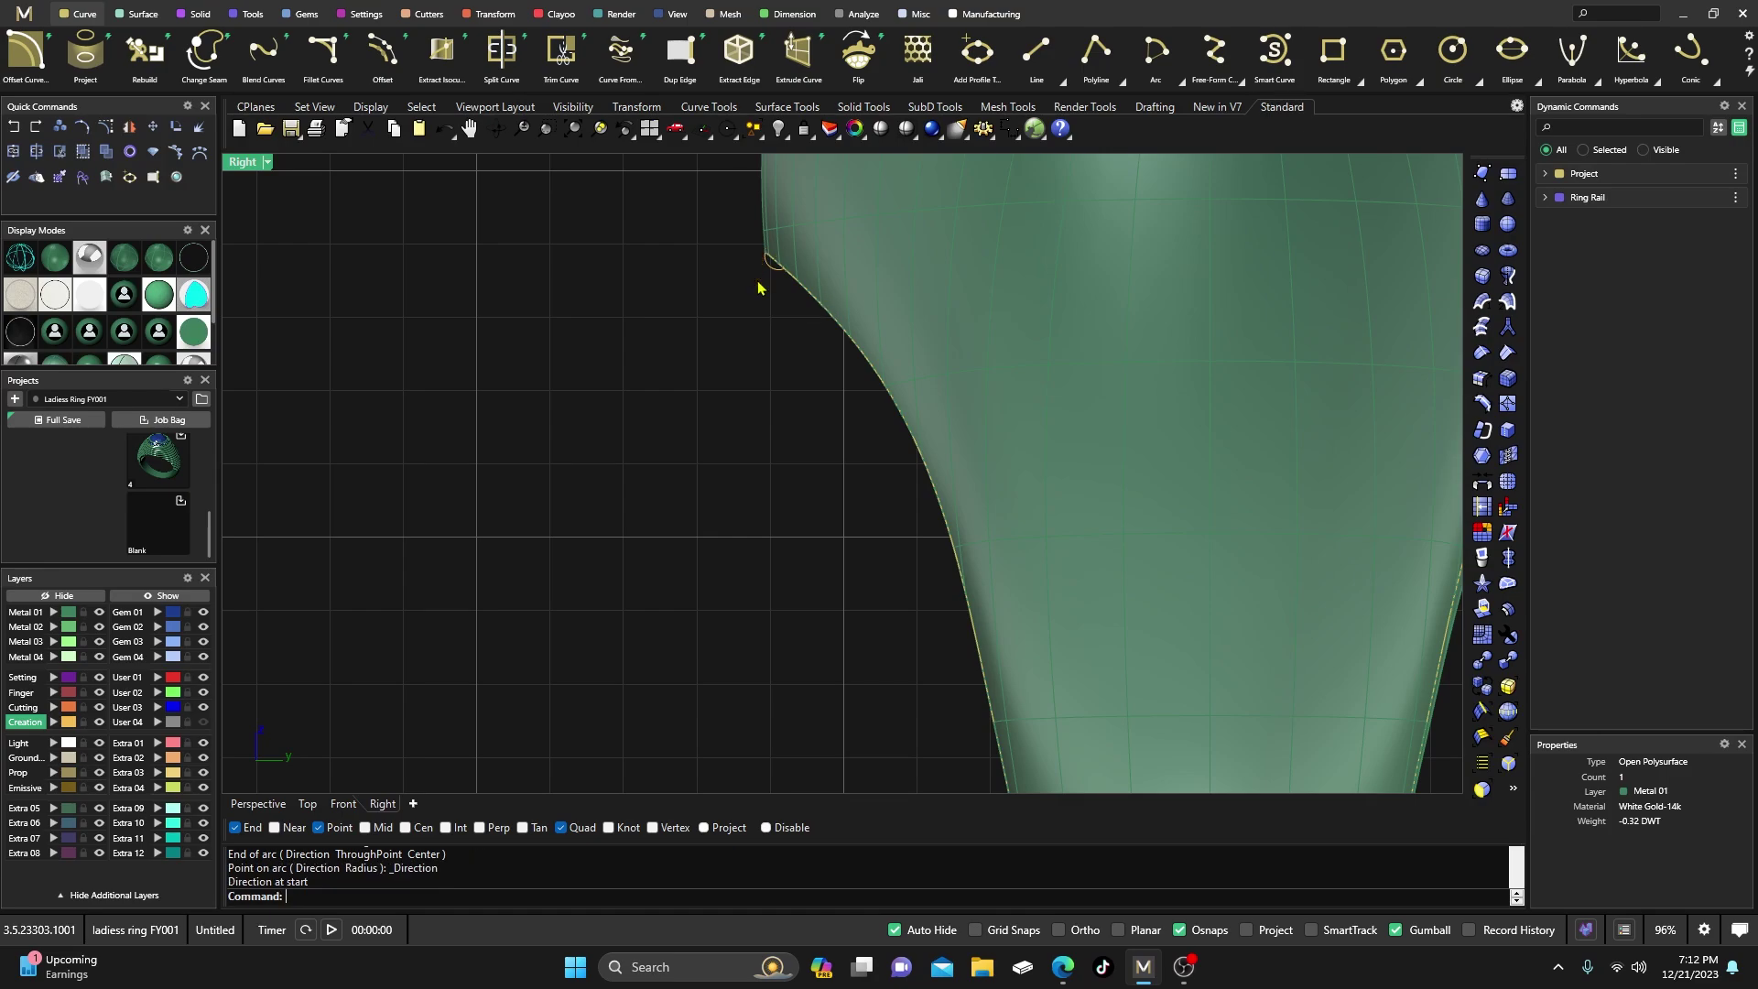
double_click(243, 162)
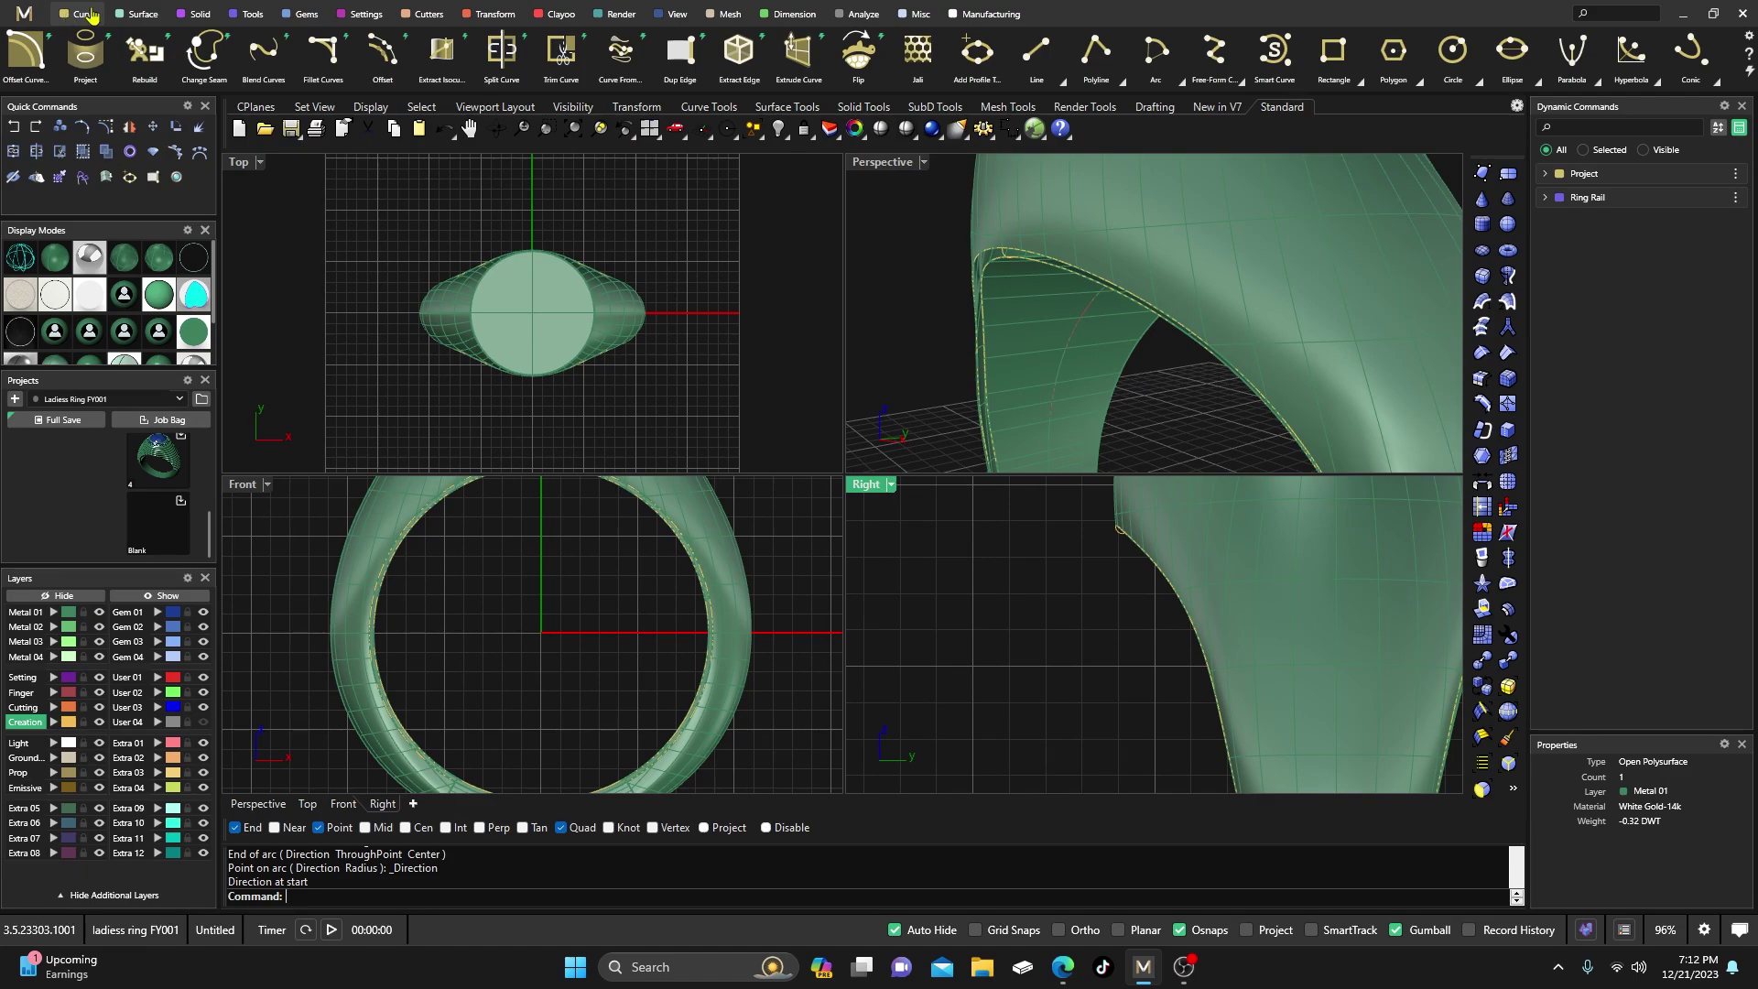
Try to sweep the small arc along the two front rim curves with the parametric Sweep 2
click(119, 17)
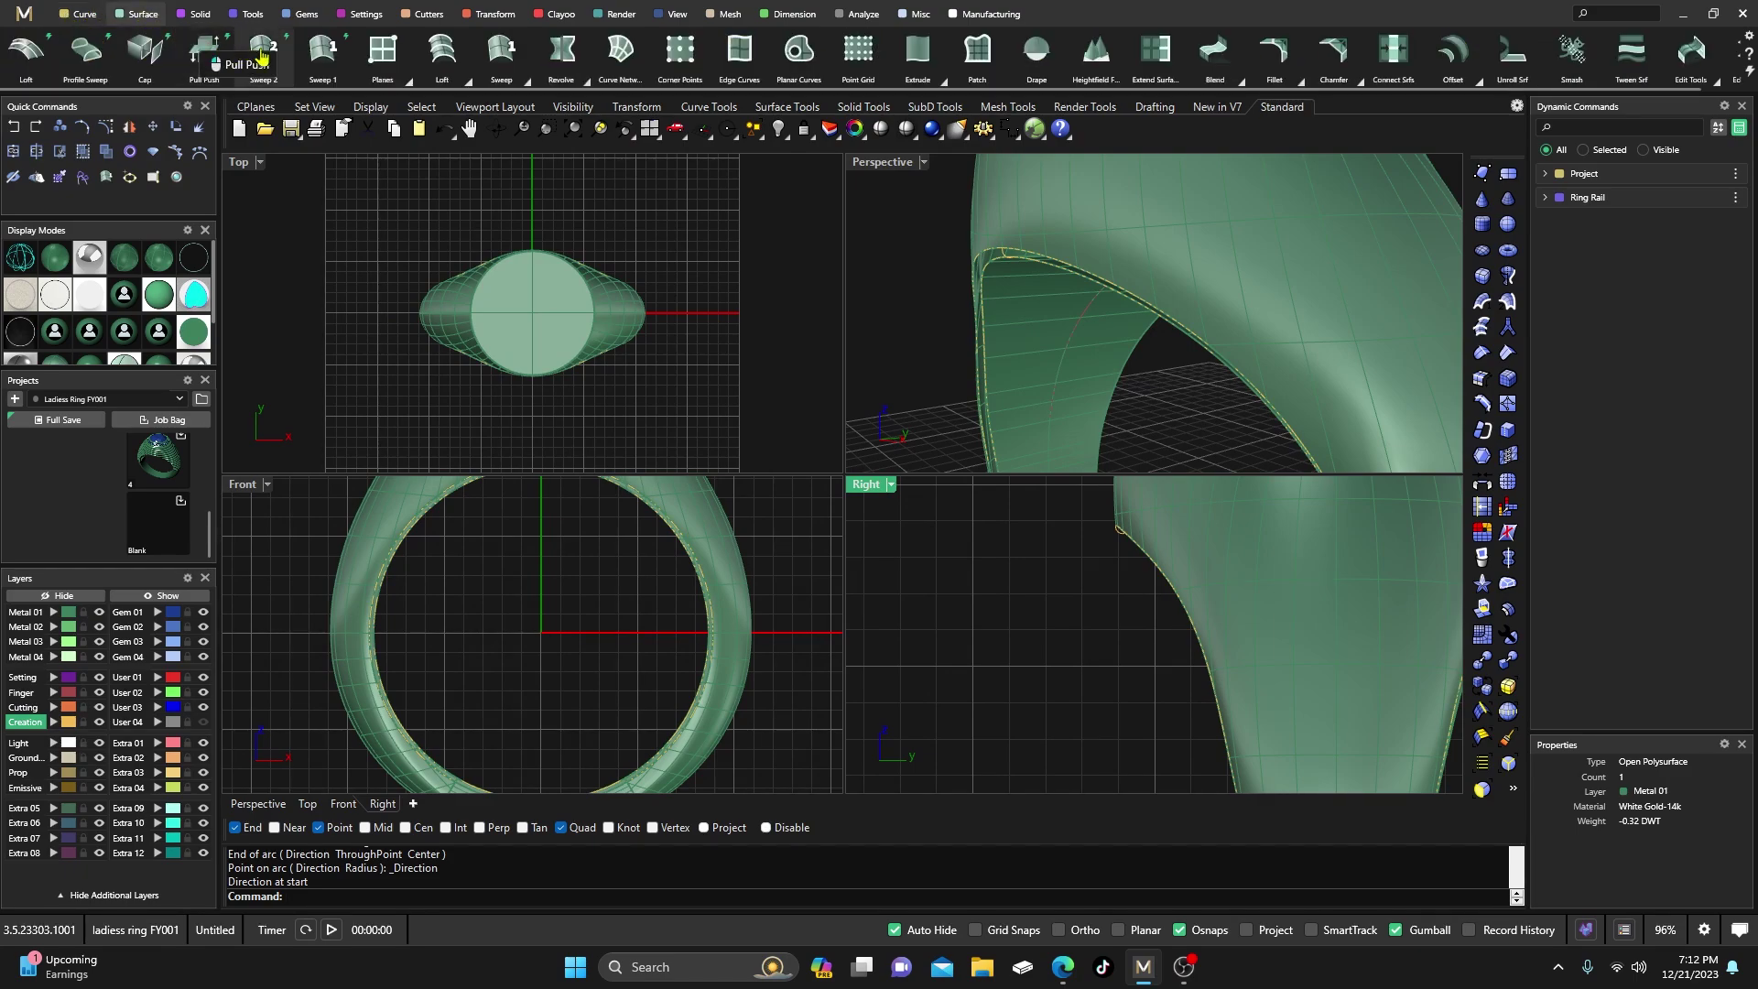
click(264, 53)
scroll(1054, 289, up, 2)
click(1030, 230)
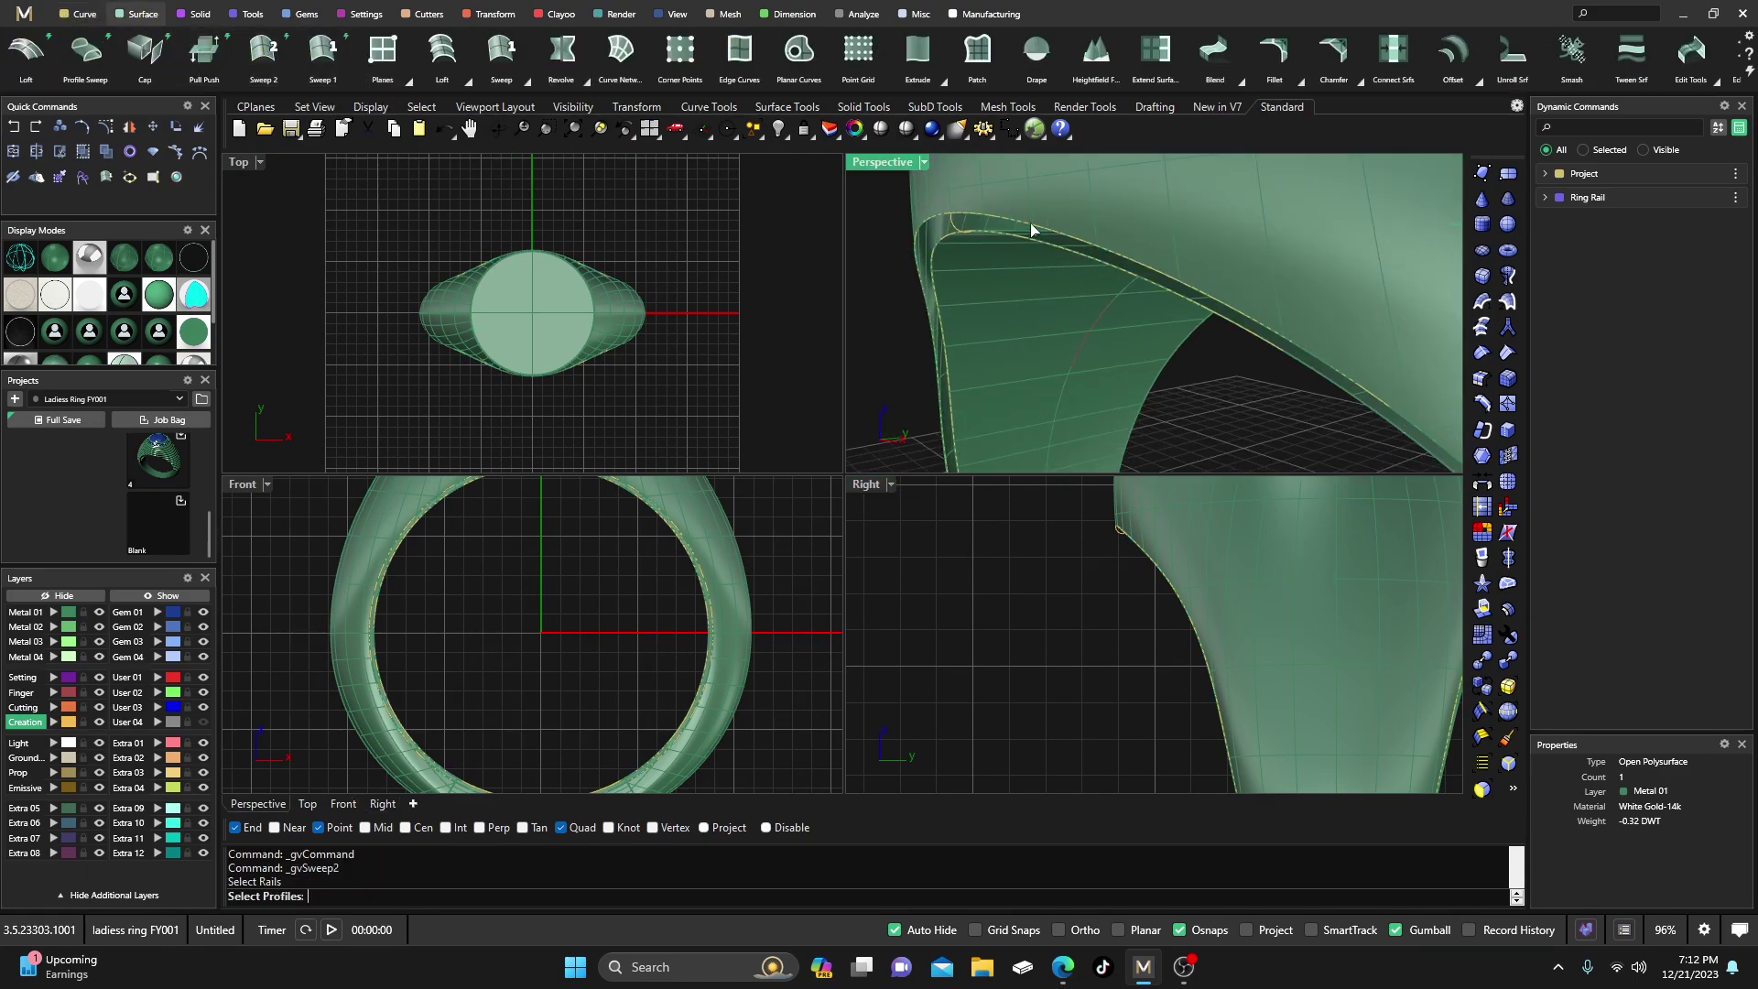
click(1054, 255)
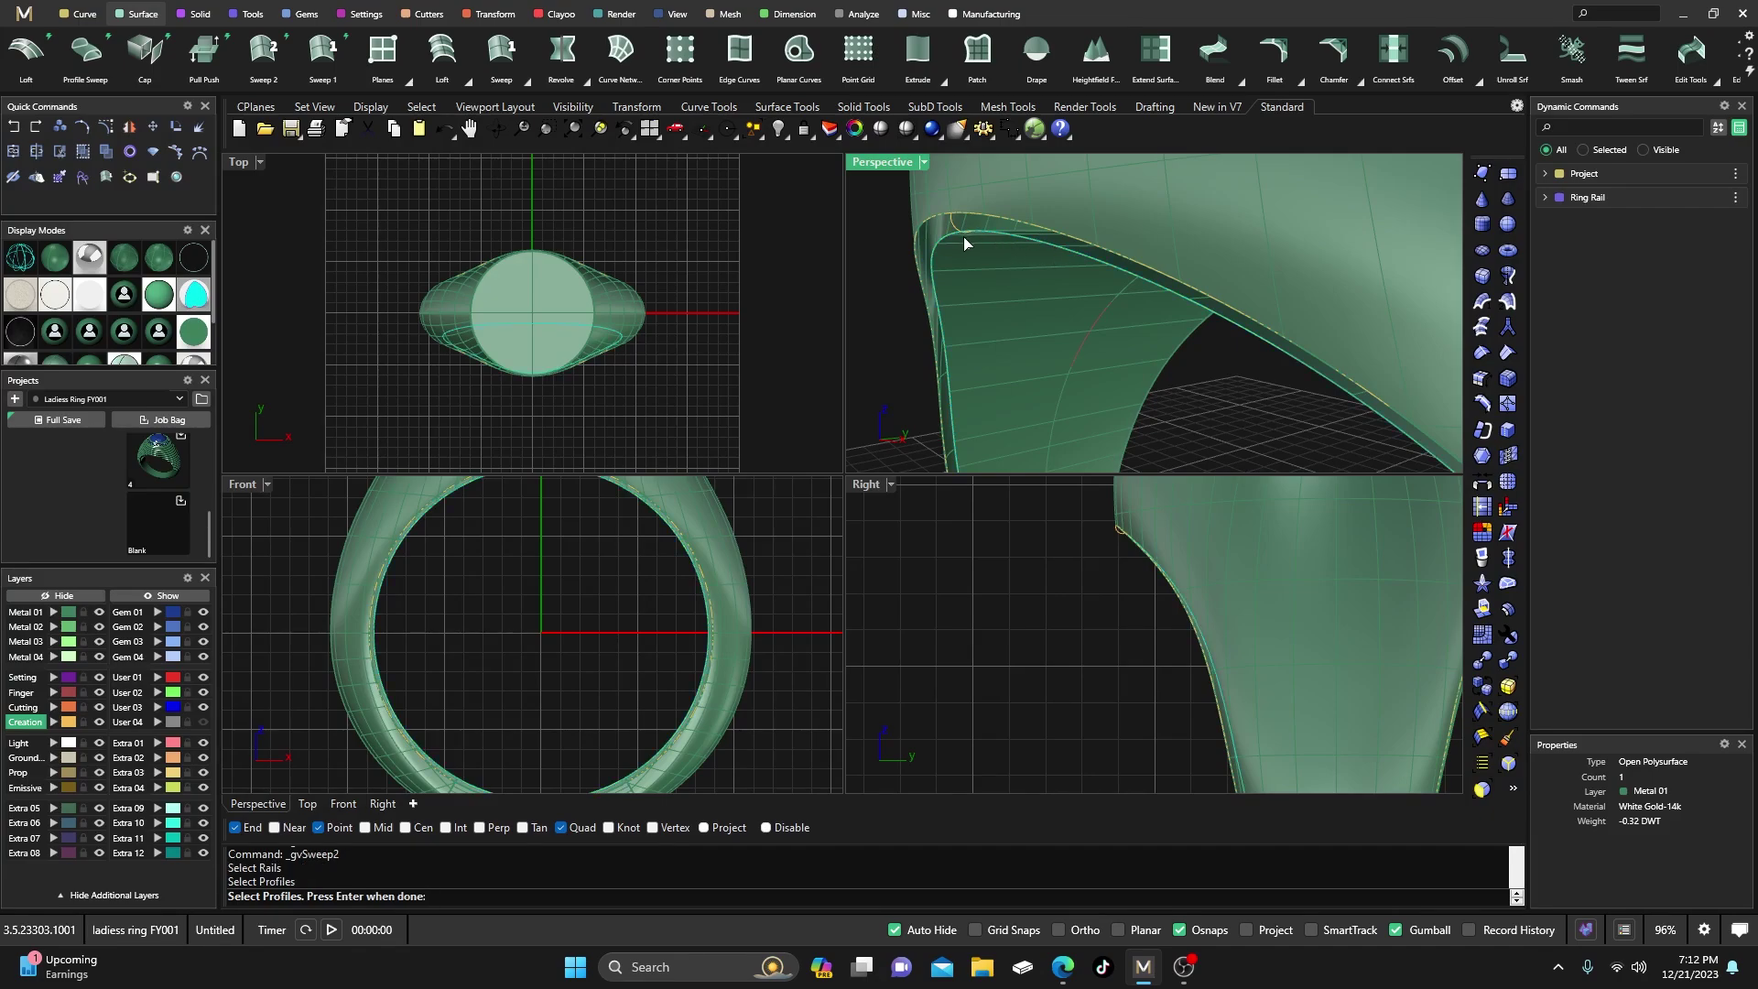
key(Escape)
key(Return)
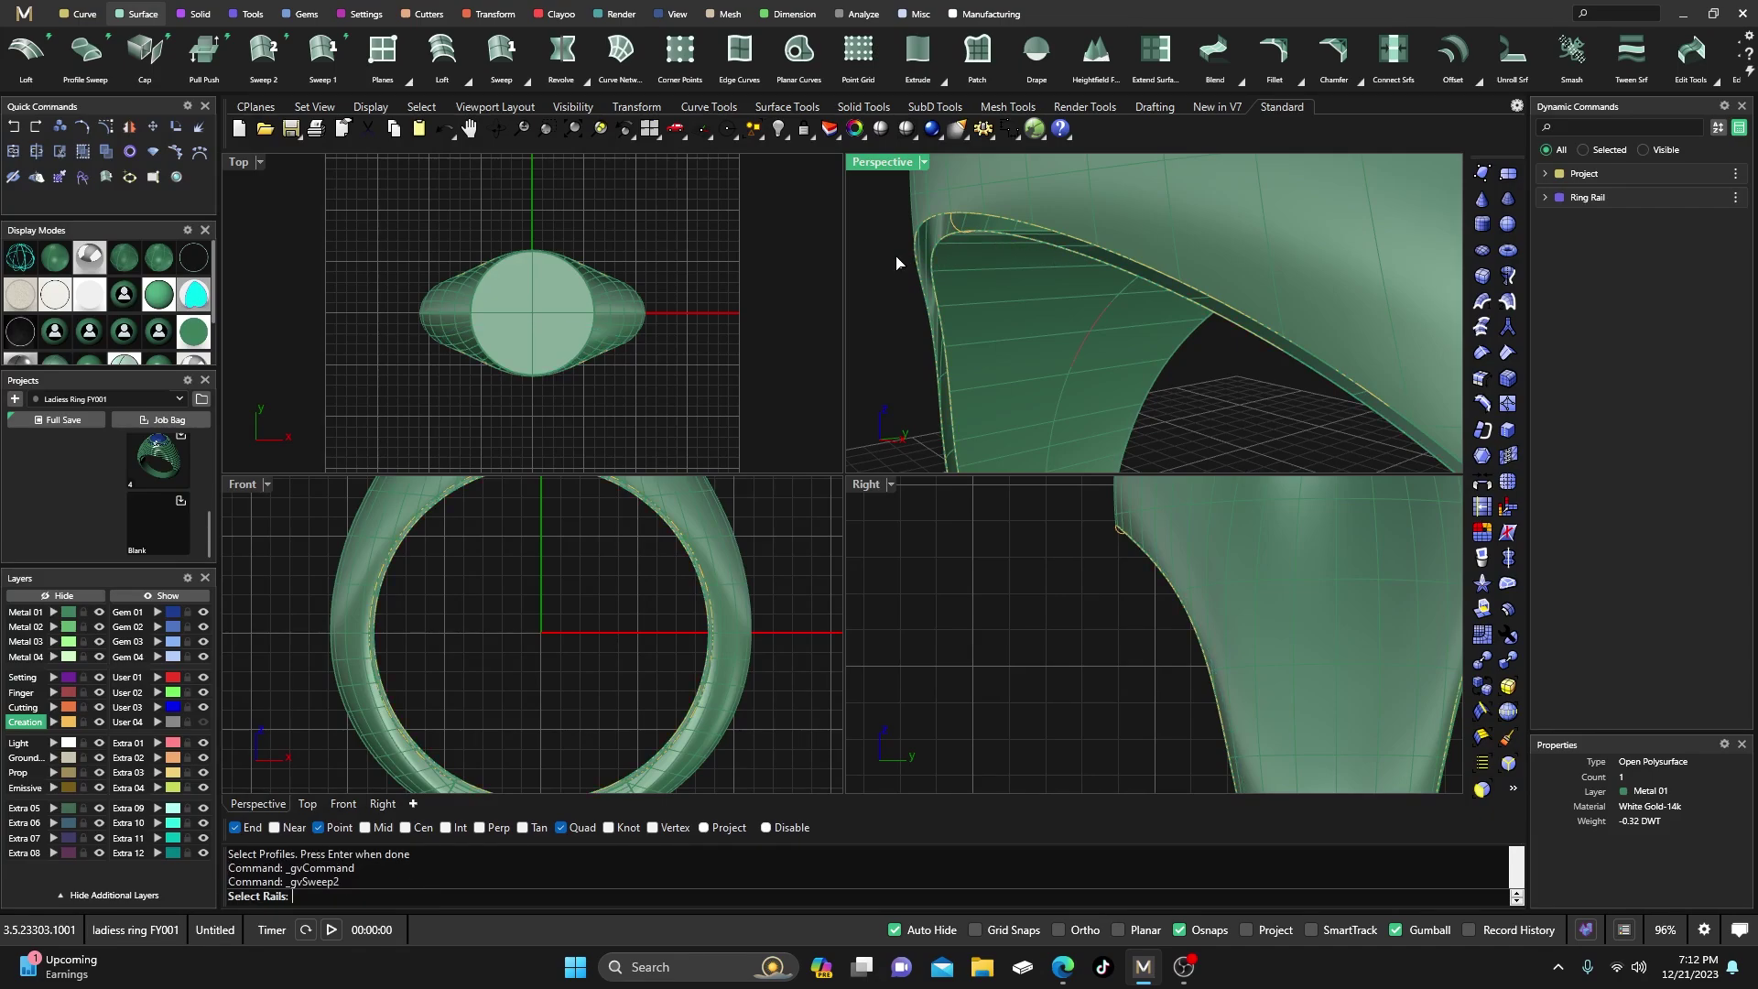
click(983, 221)
click(973, 232)
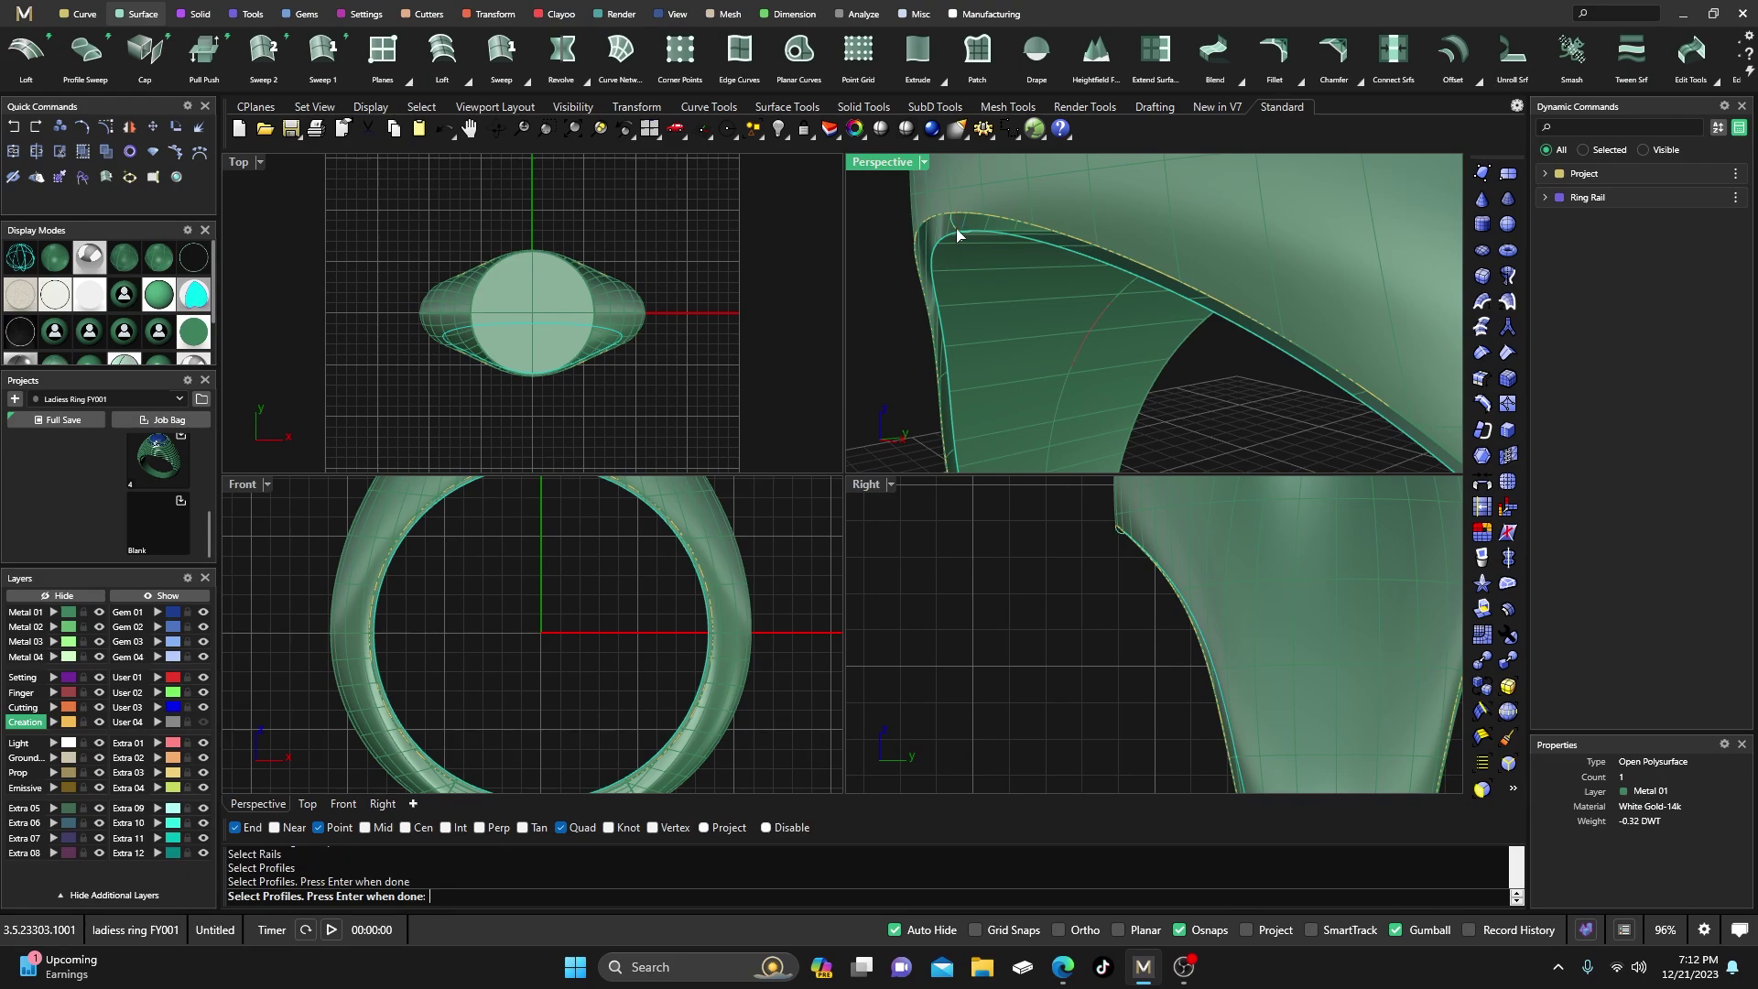
key(Return)
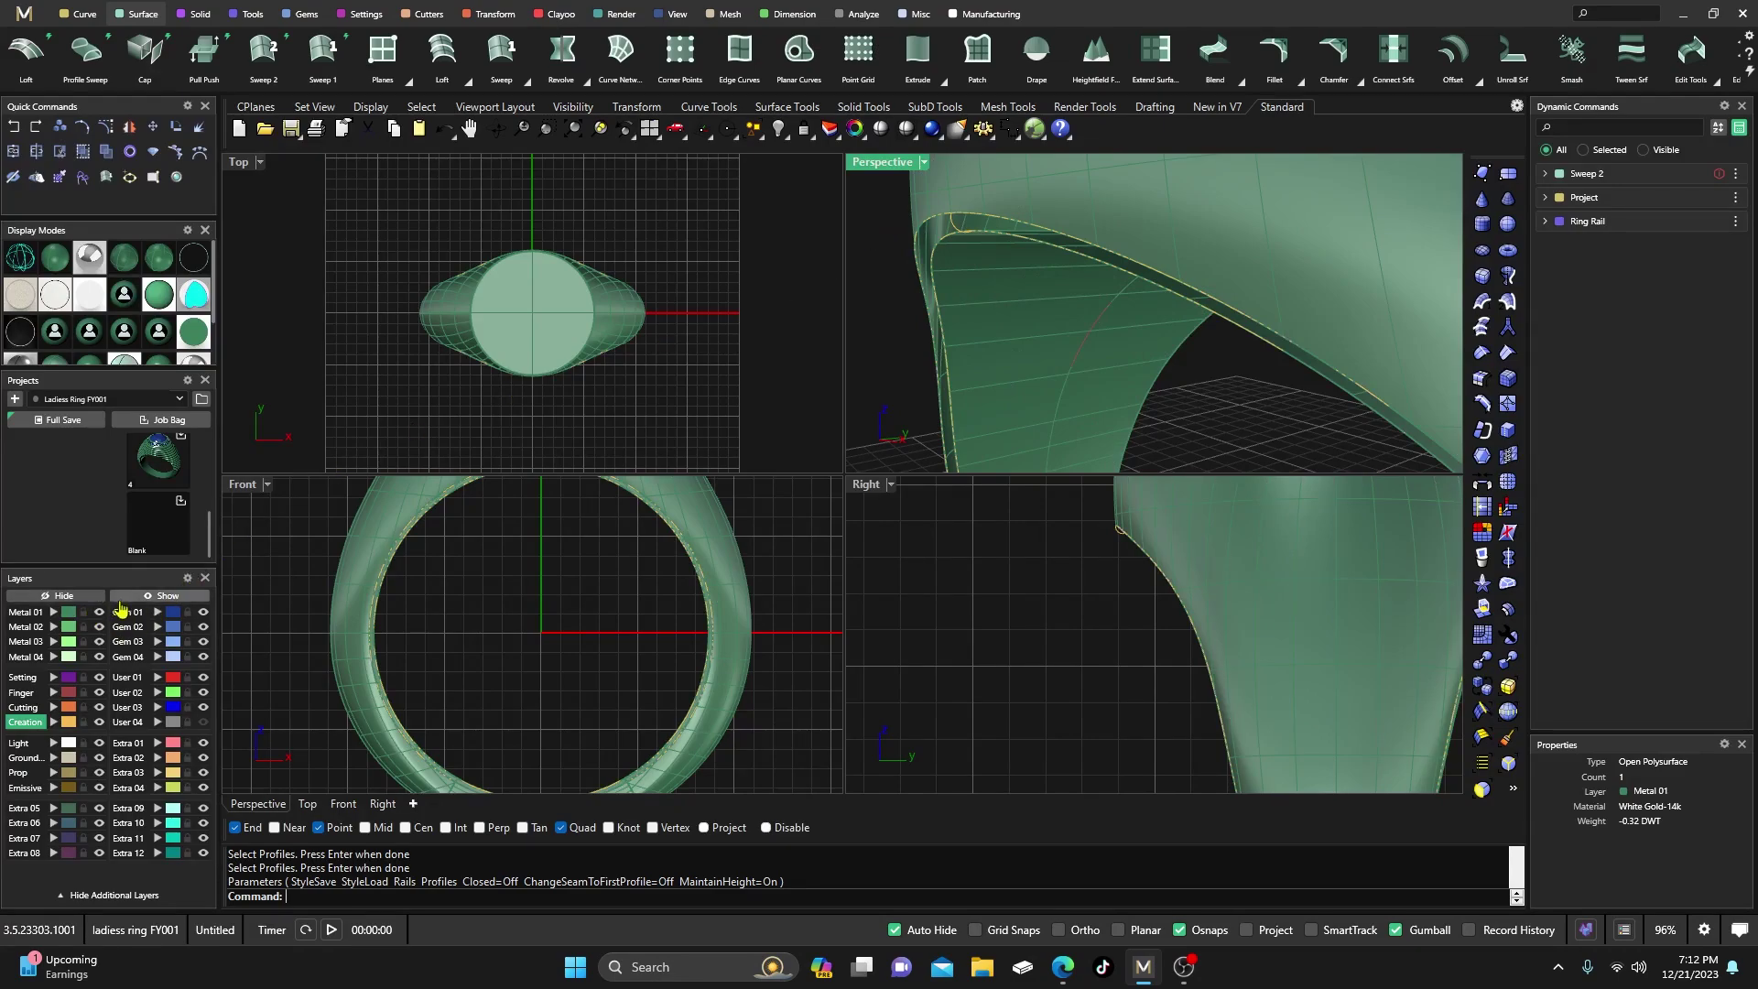
Hide the Metal 01 layer and try the parametric Sweep 2 again with the front rim curves and the arc
click(97, 611)
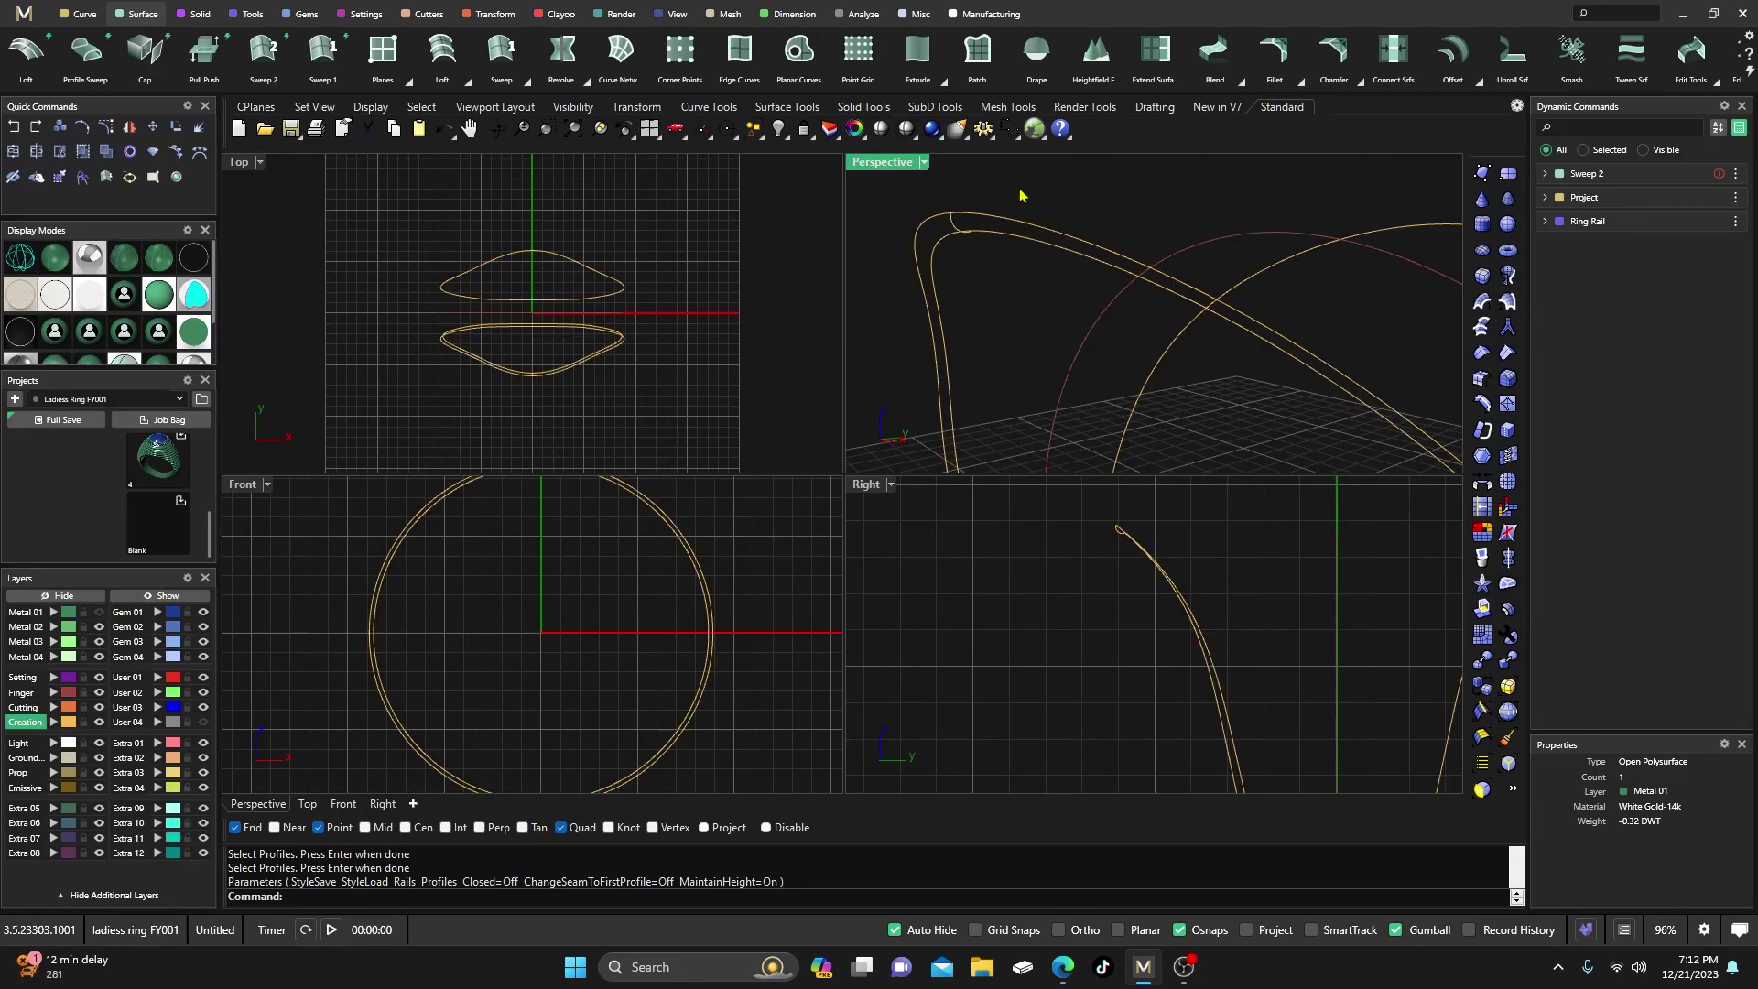
key(Return)
click(979, 221)
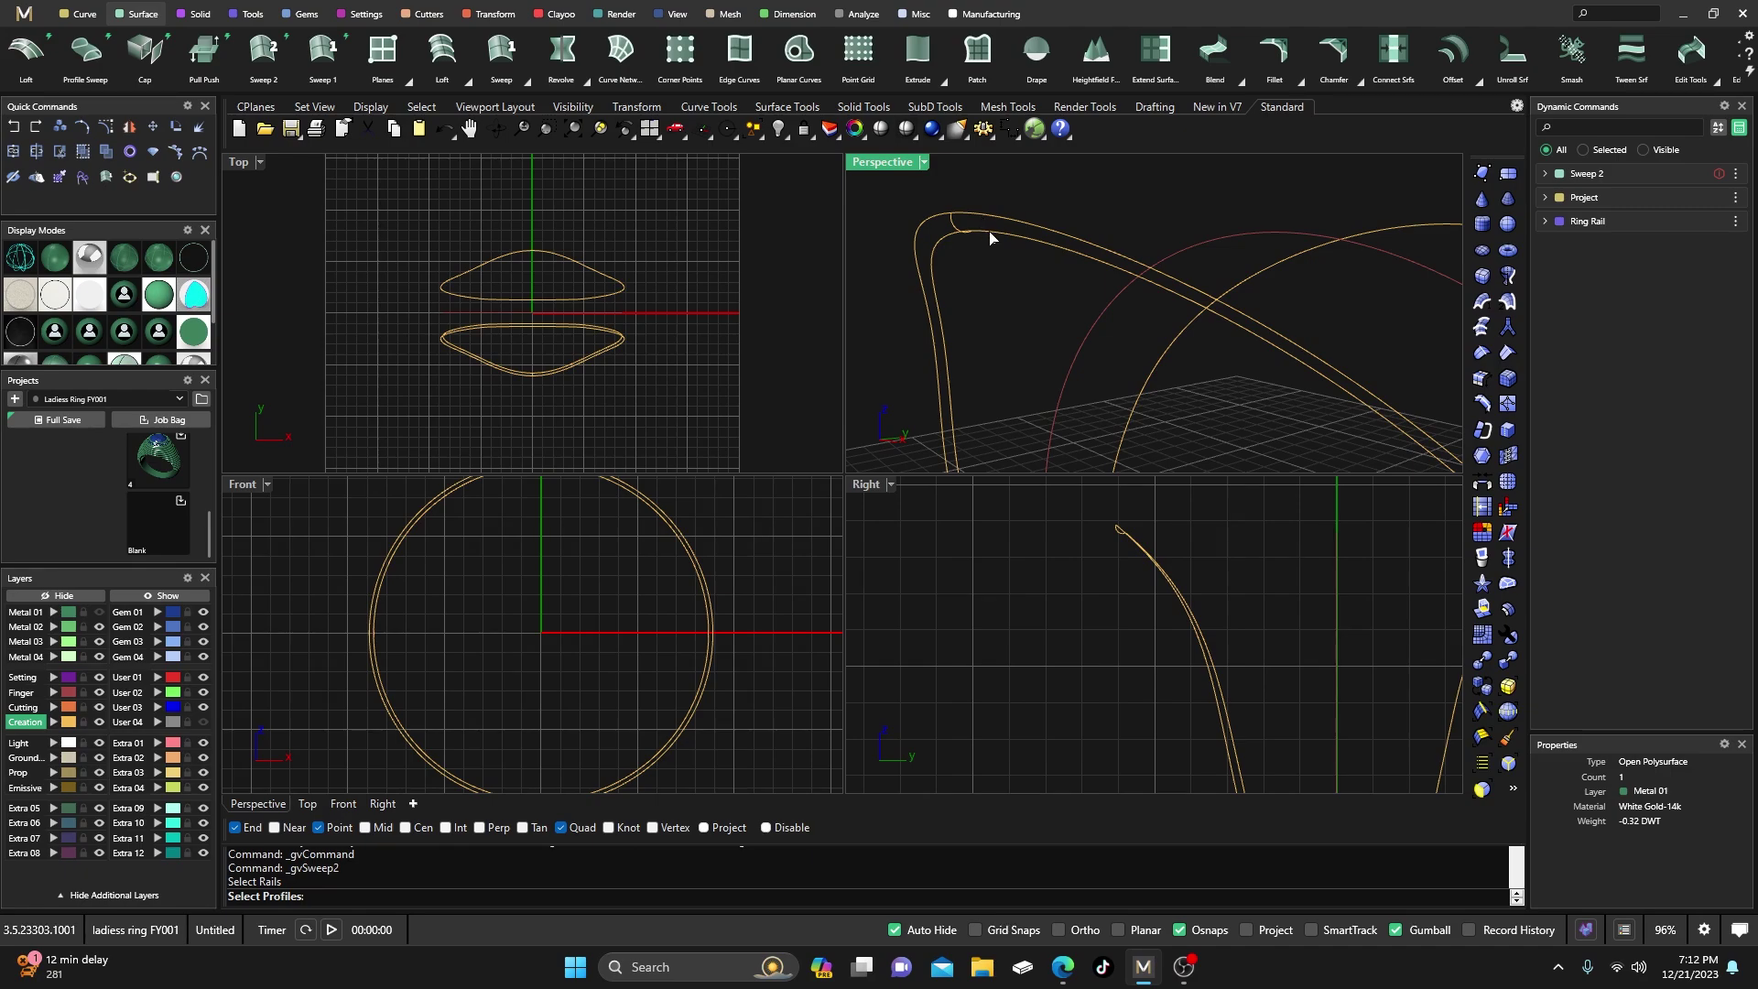
click(954, 231)
key(Return)
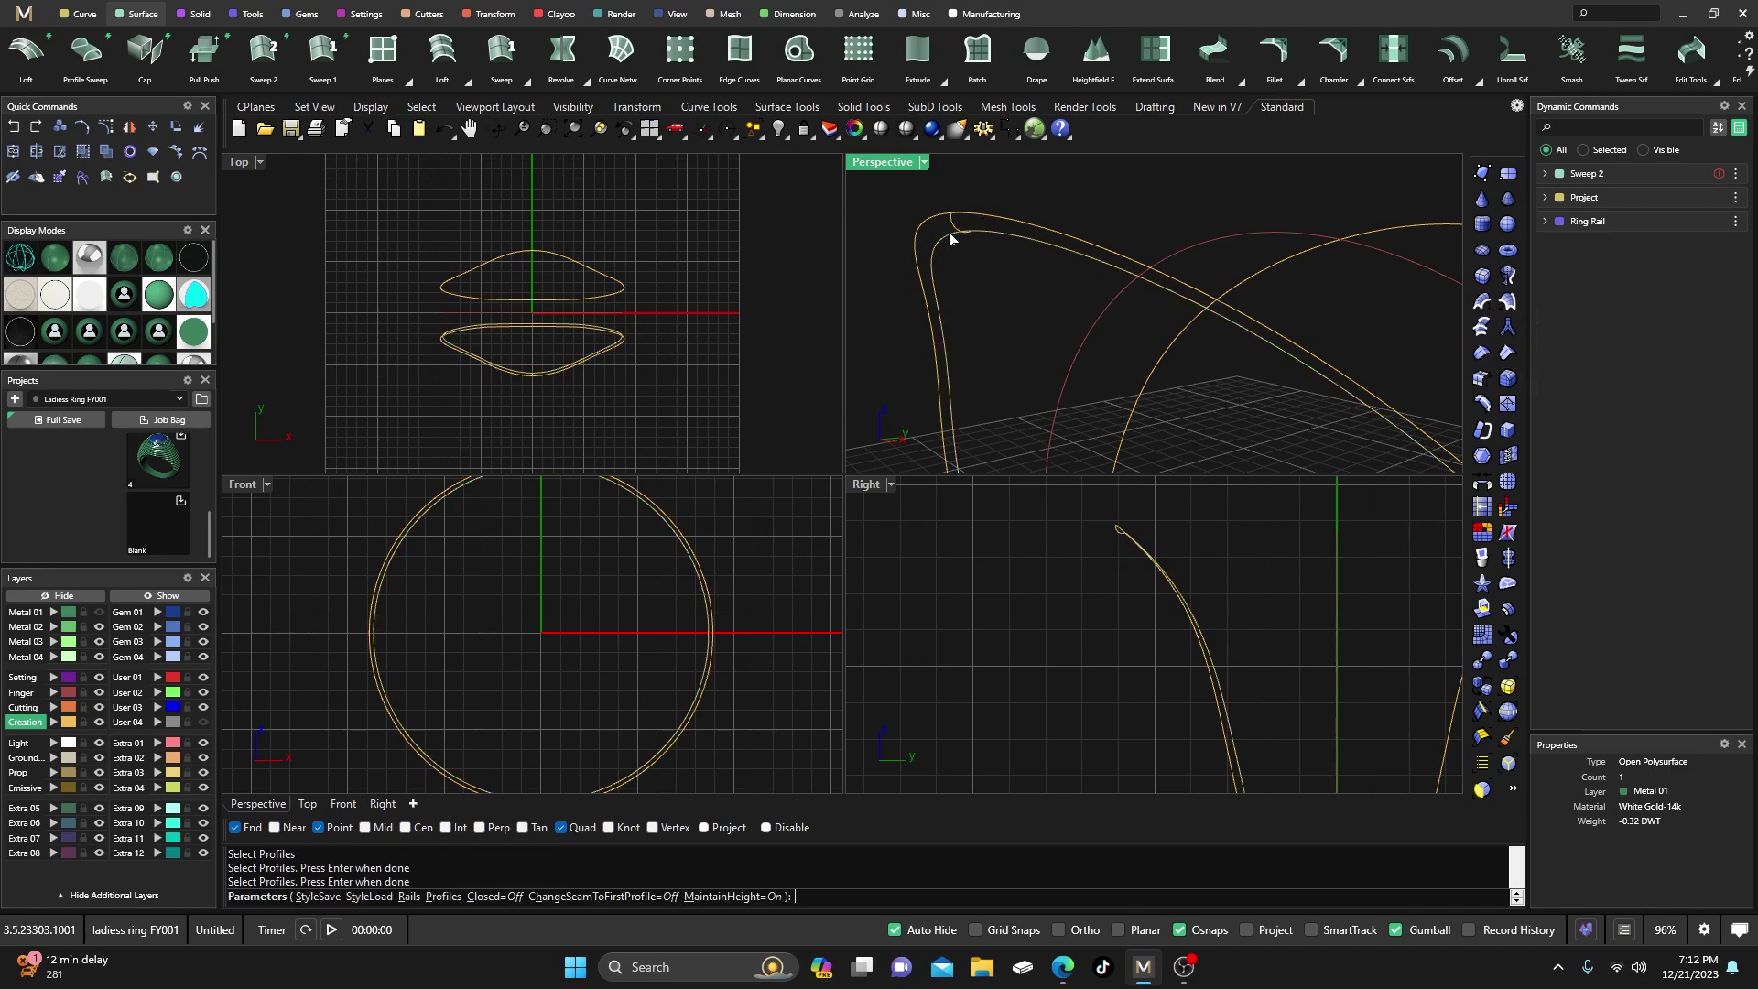
double_click(892, 165)
scroll(795, 282, down, 5)
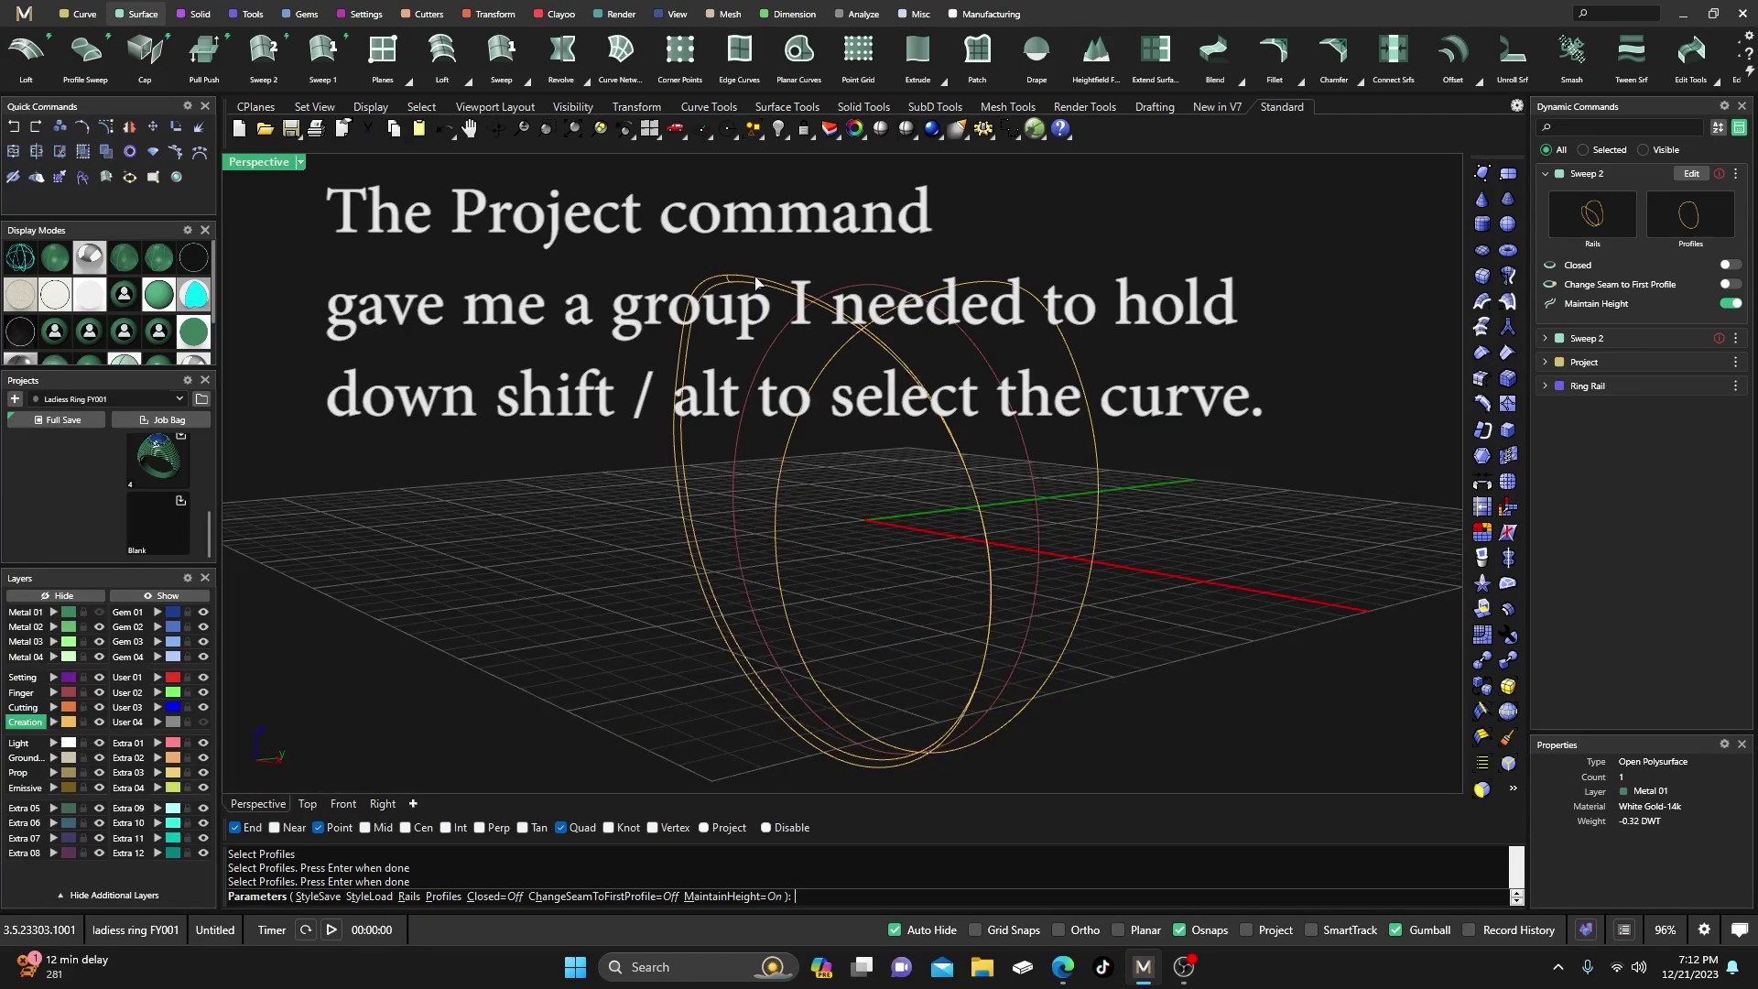
scroll(751, 284, up, 3)
key(Escape)
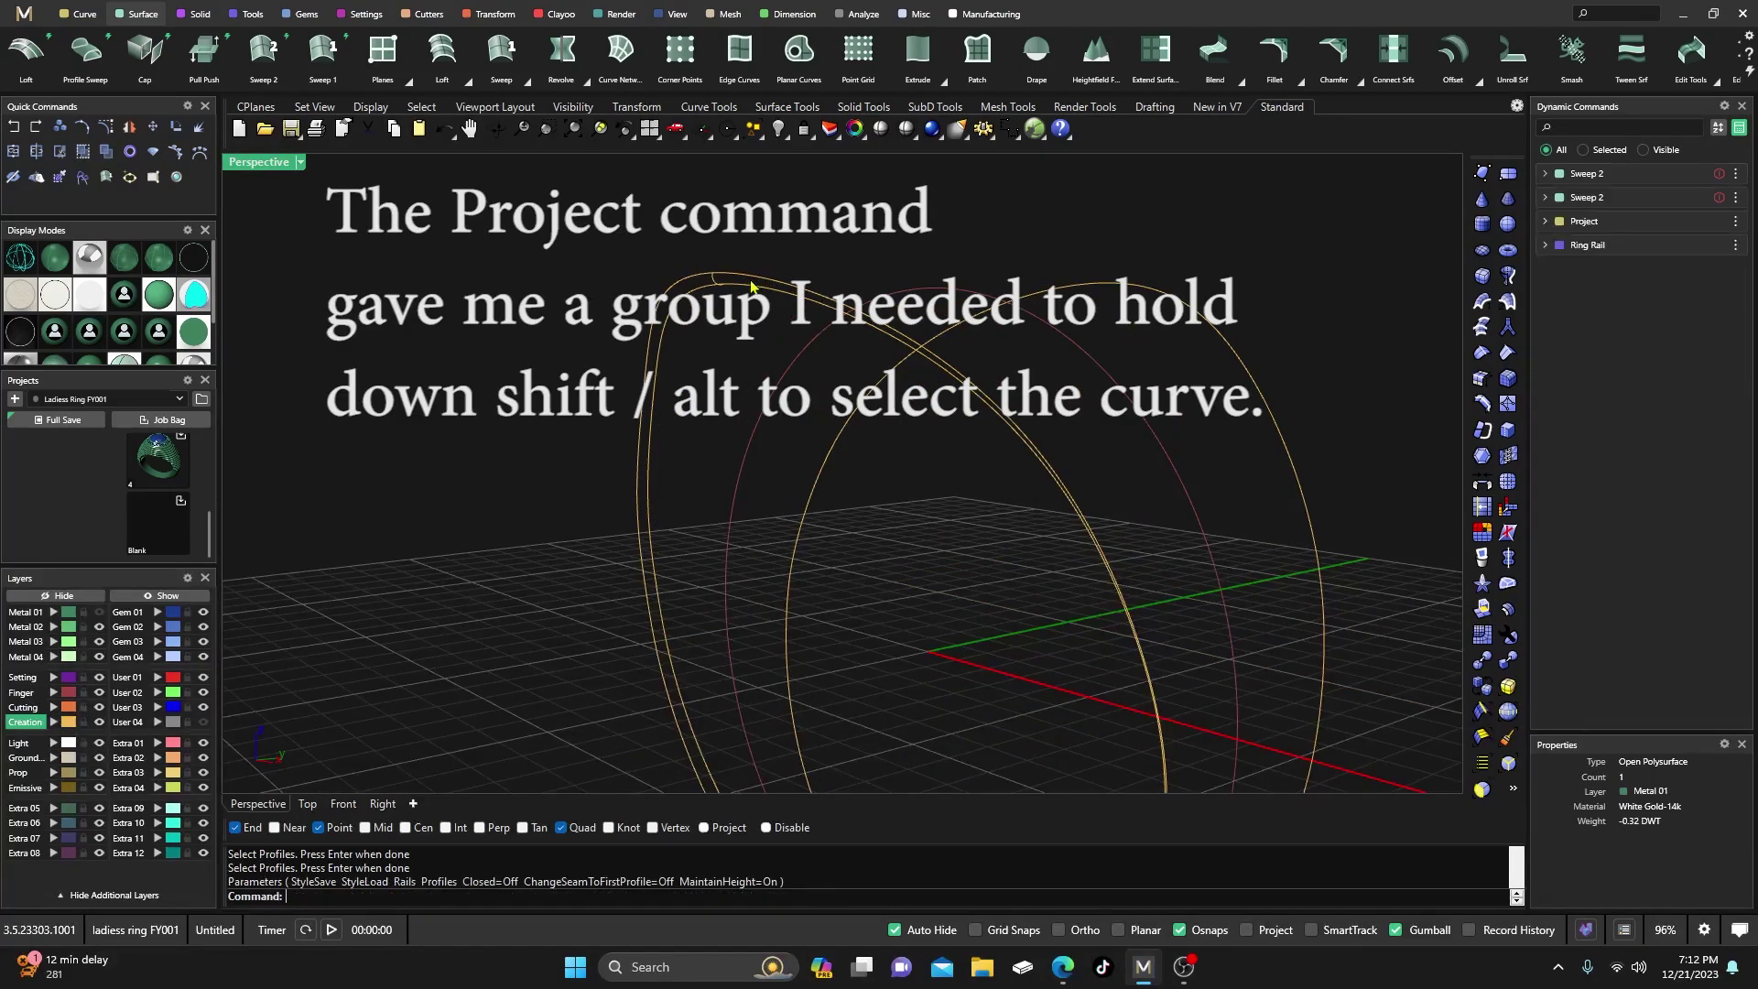
Try to select a single front rim curve separately from the projected curve group
click(744, 279)
click(745, 280)
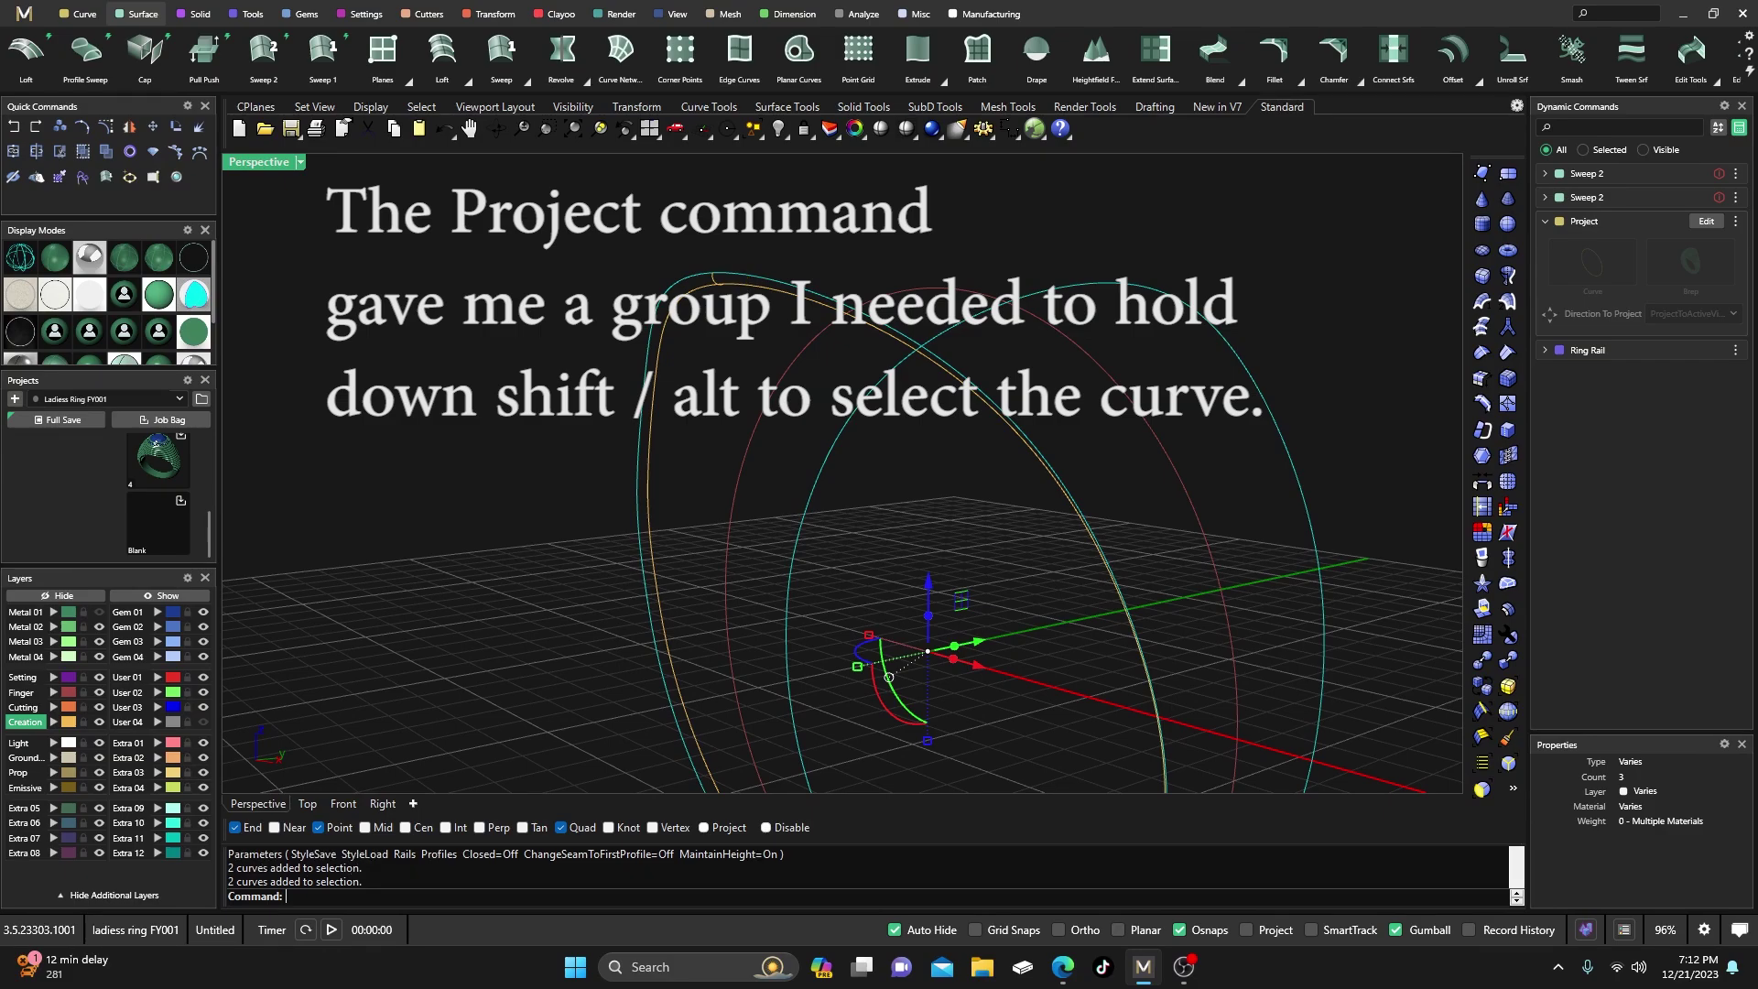
click(746, 277)
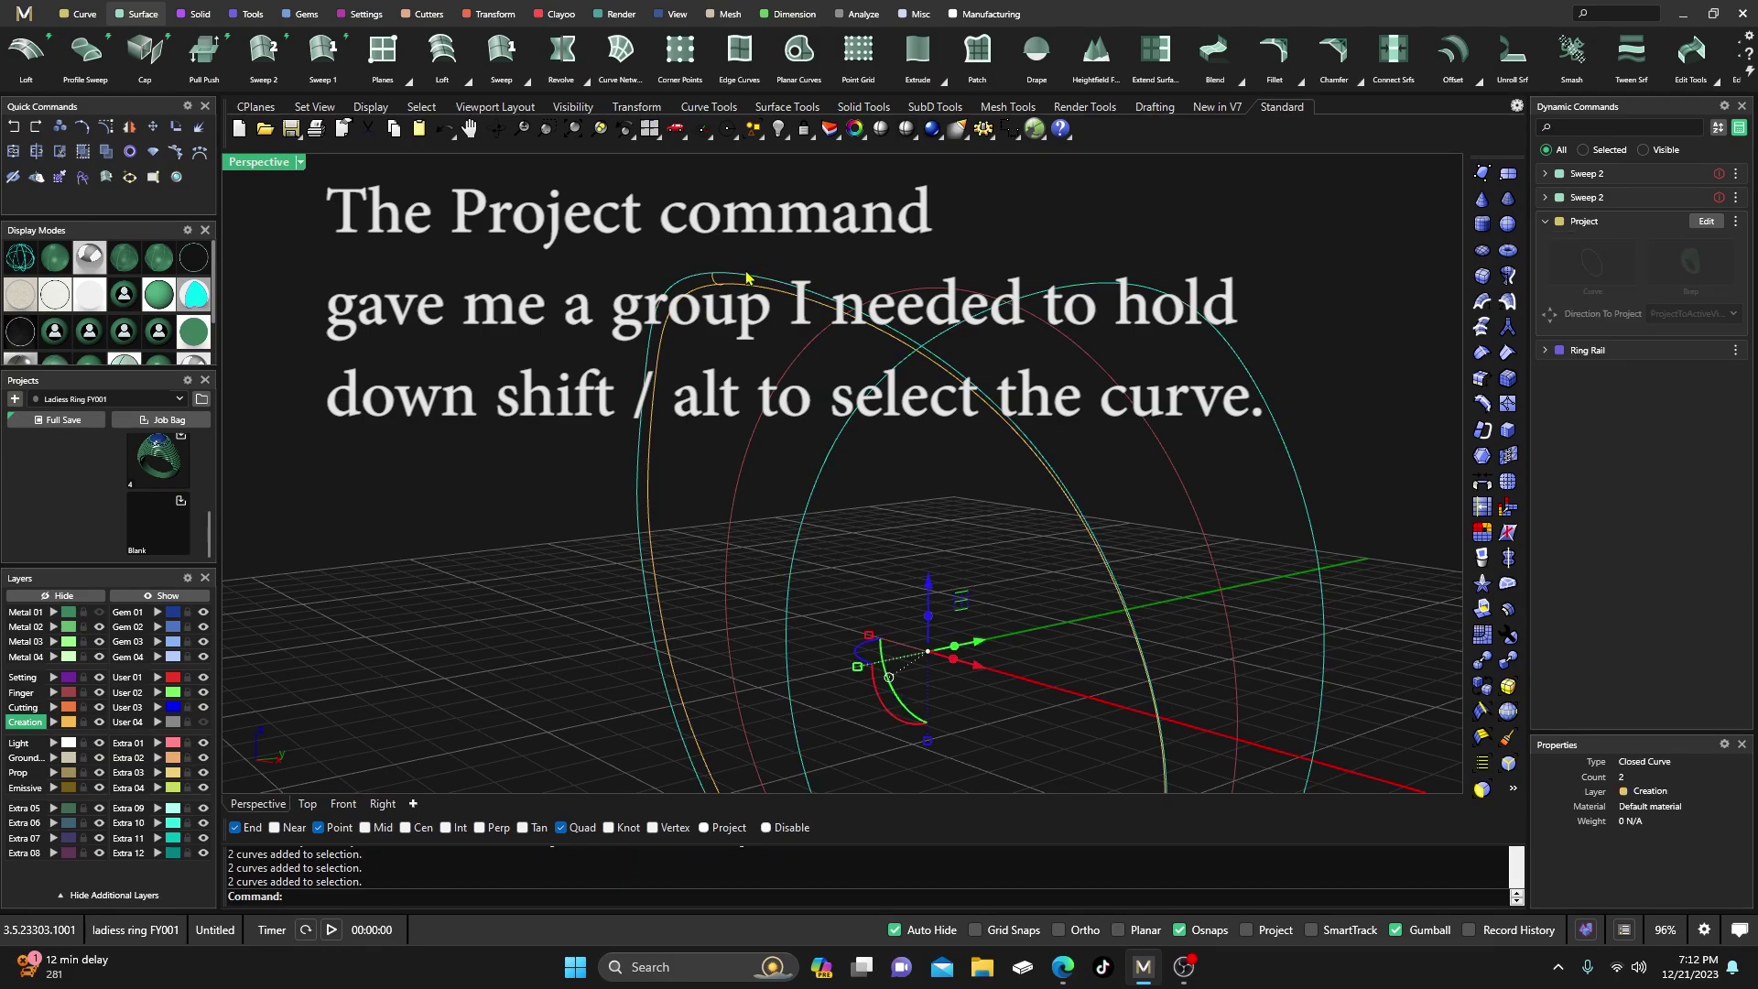
key(Escape)
alt+shift+click(738, 292)
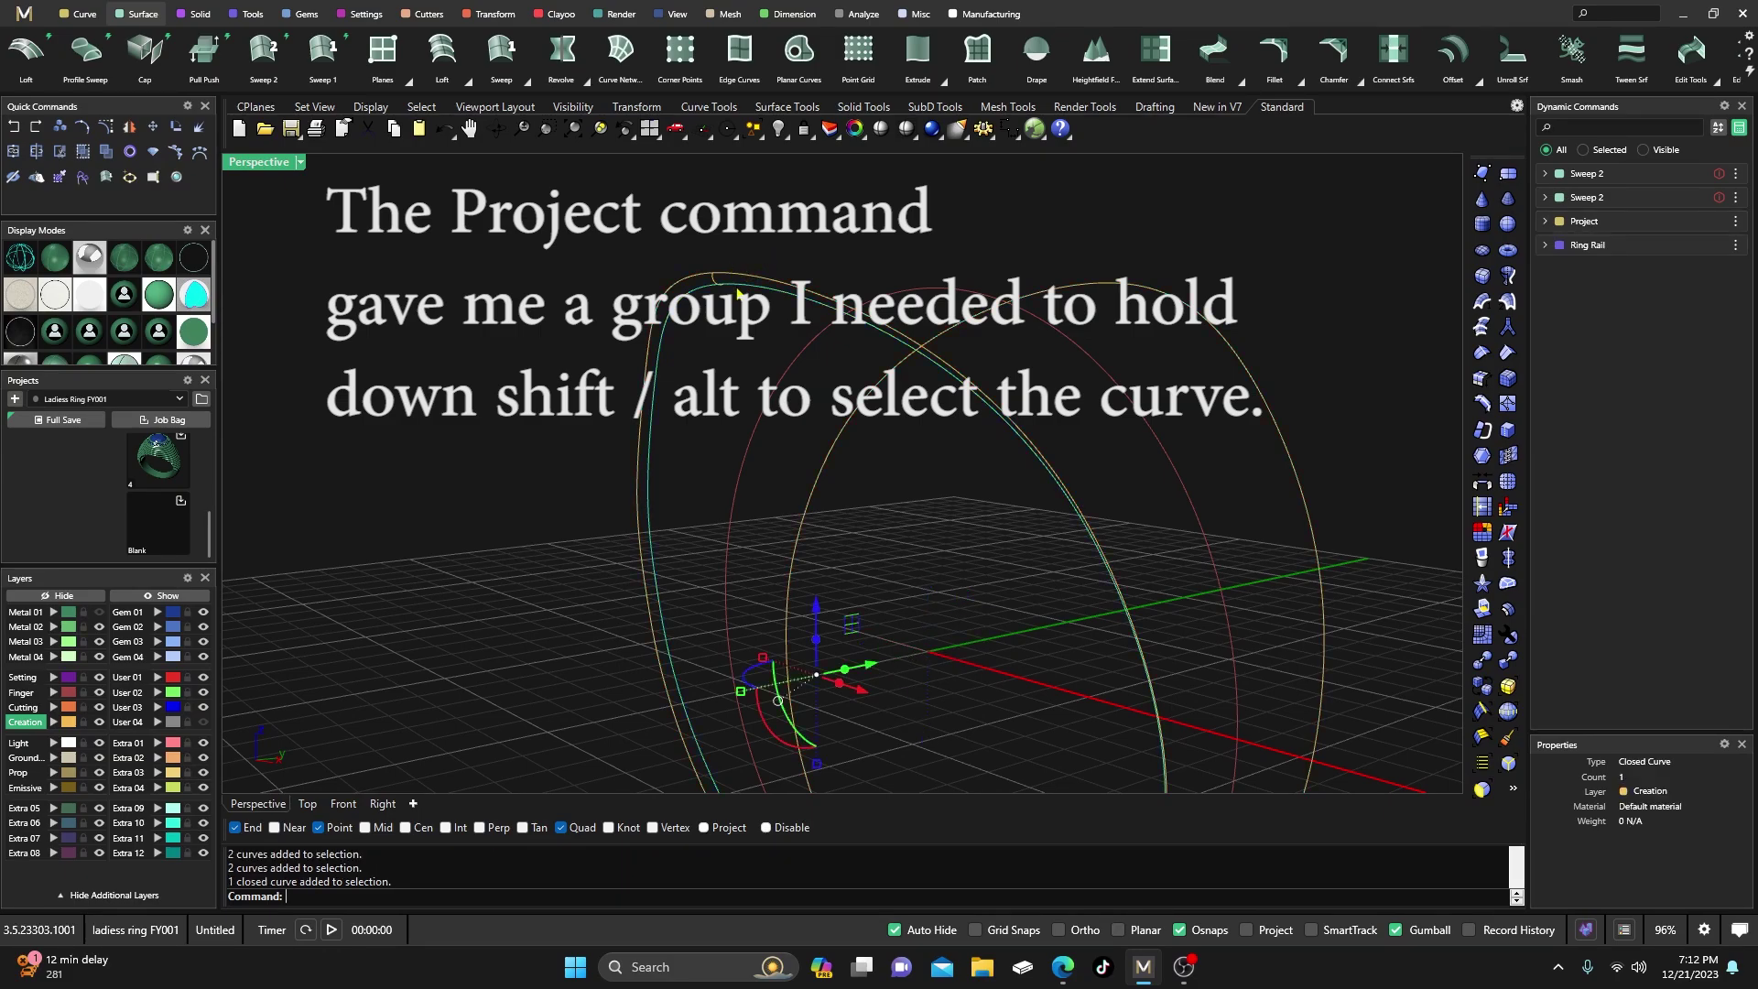
key(Escape)
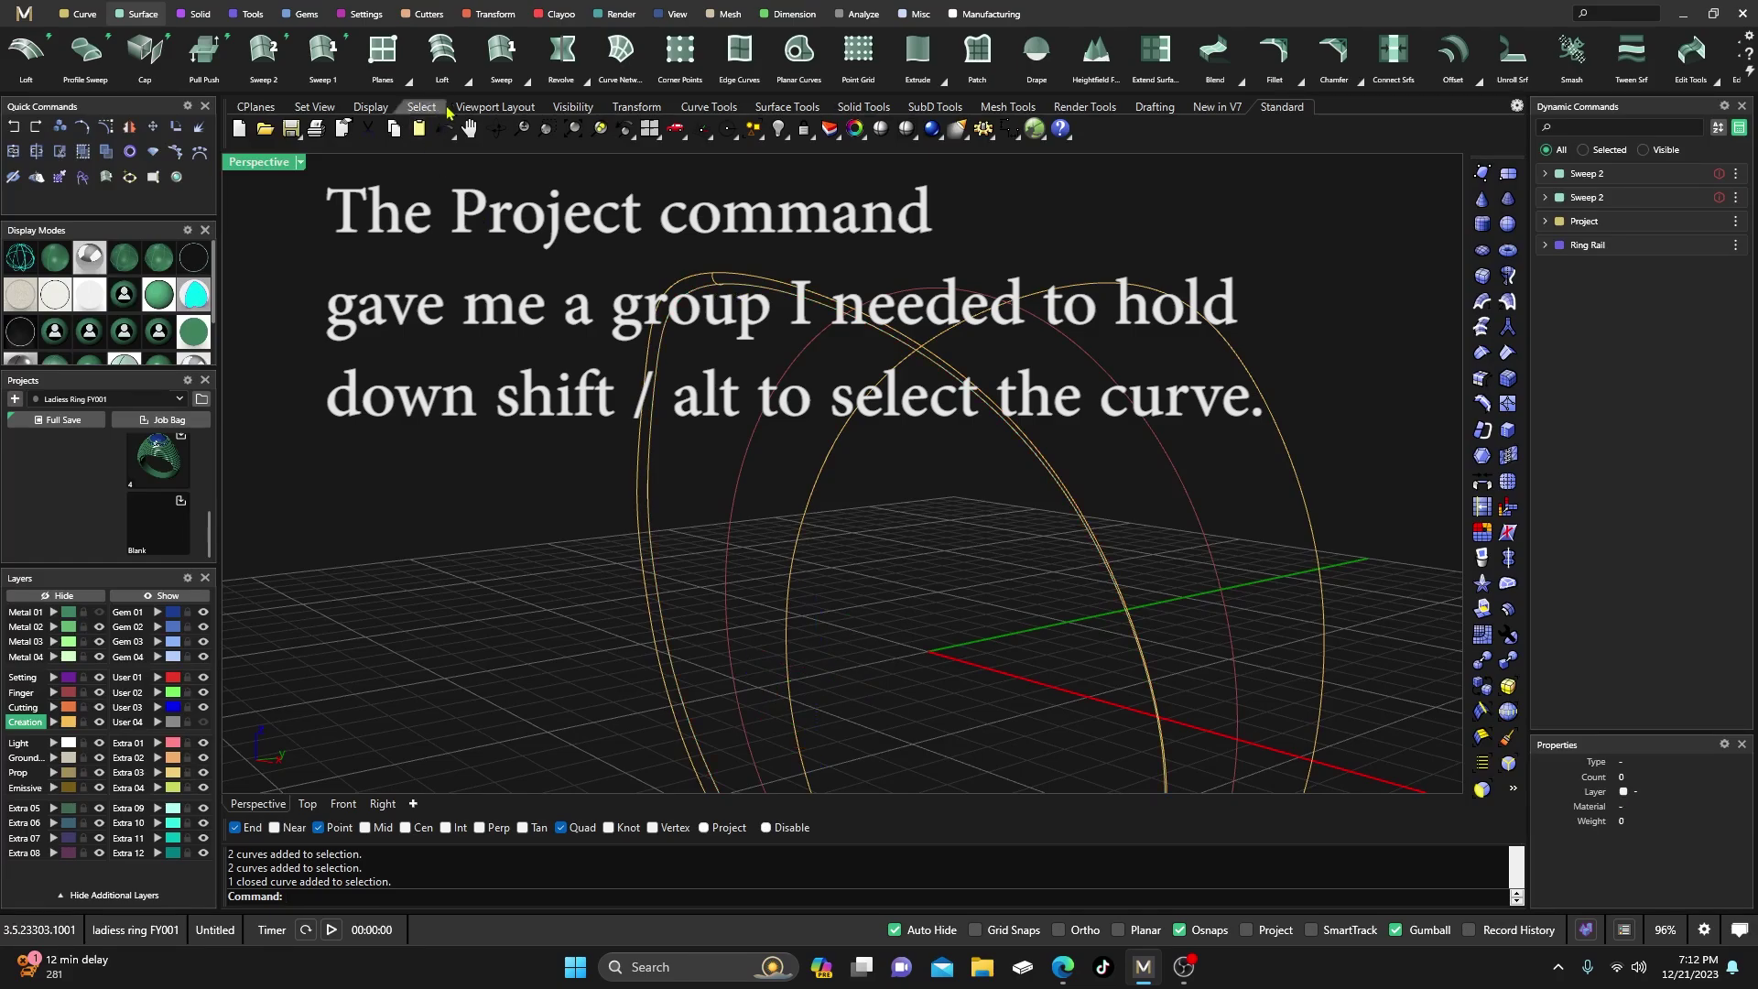
click(264, 56)
scroll(748, 285, up, 3)
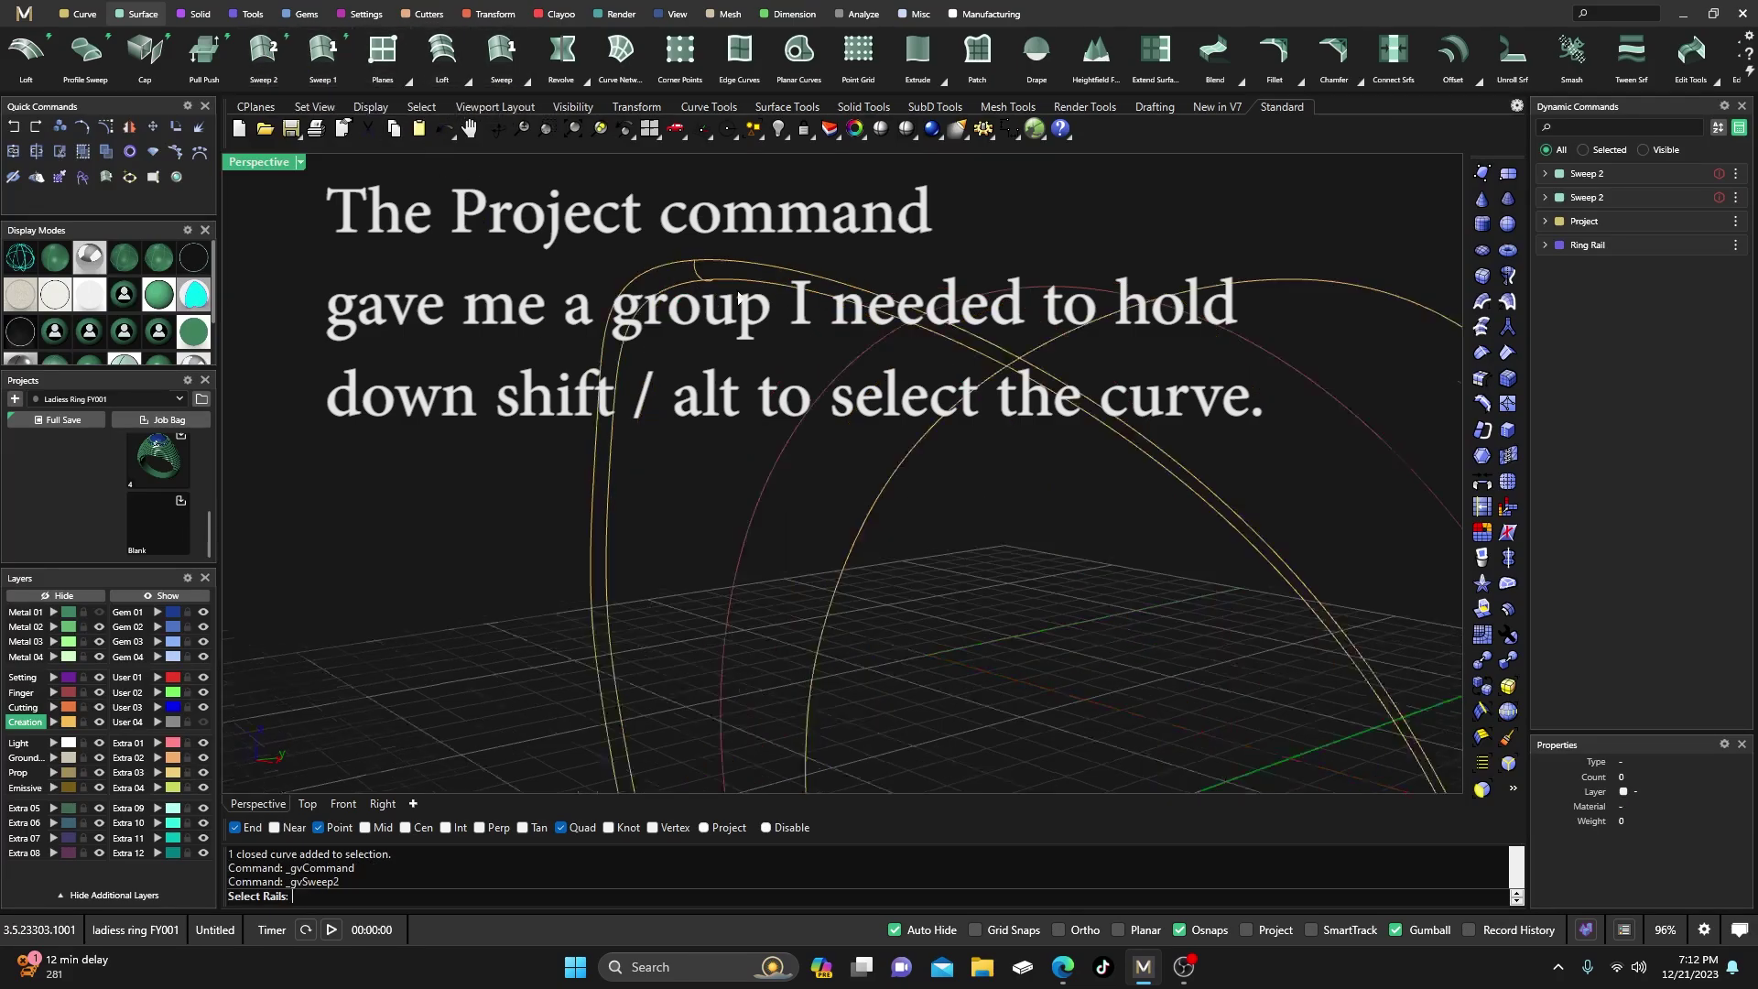
click(736, 256)
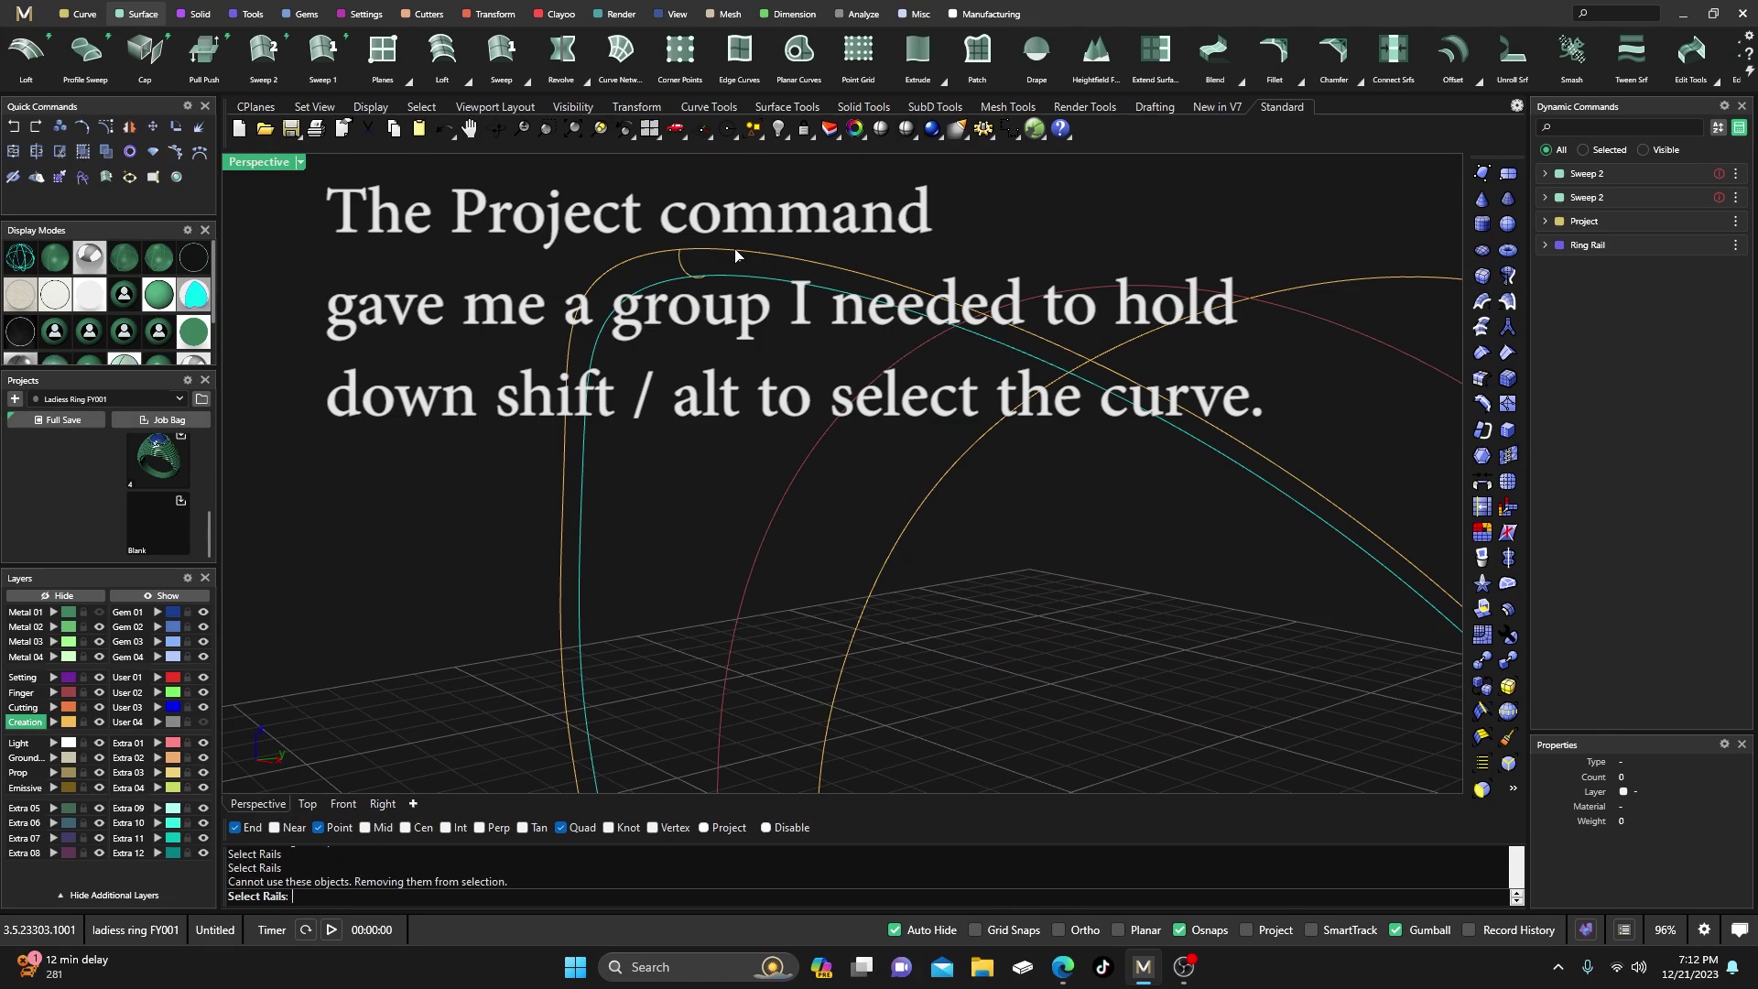
click(736, 256)
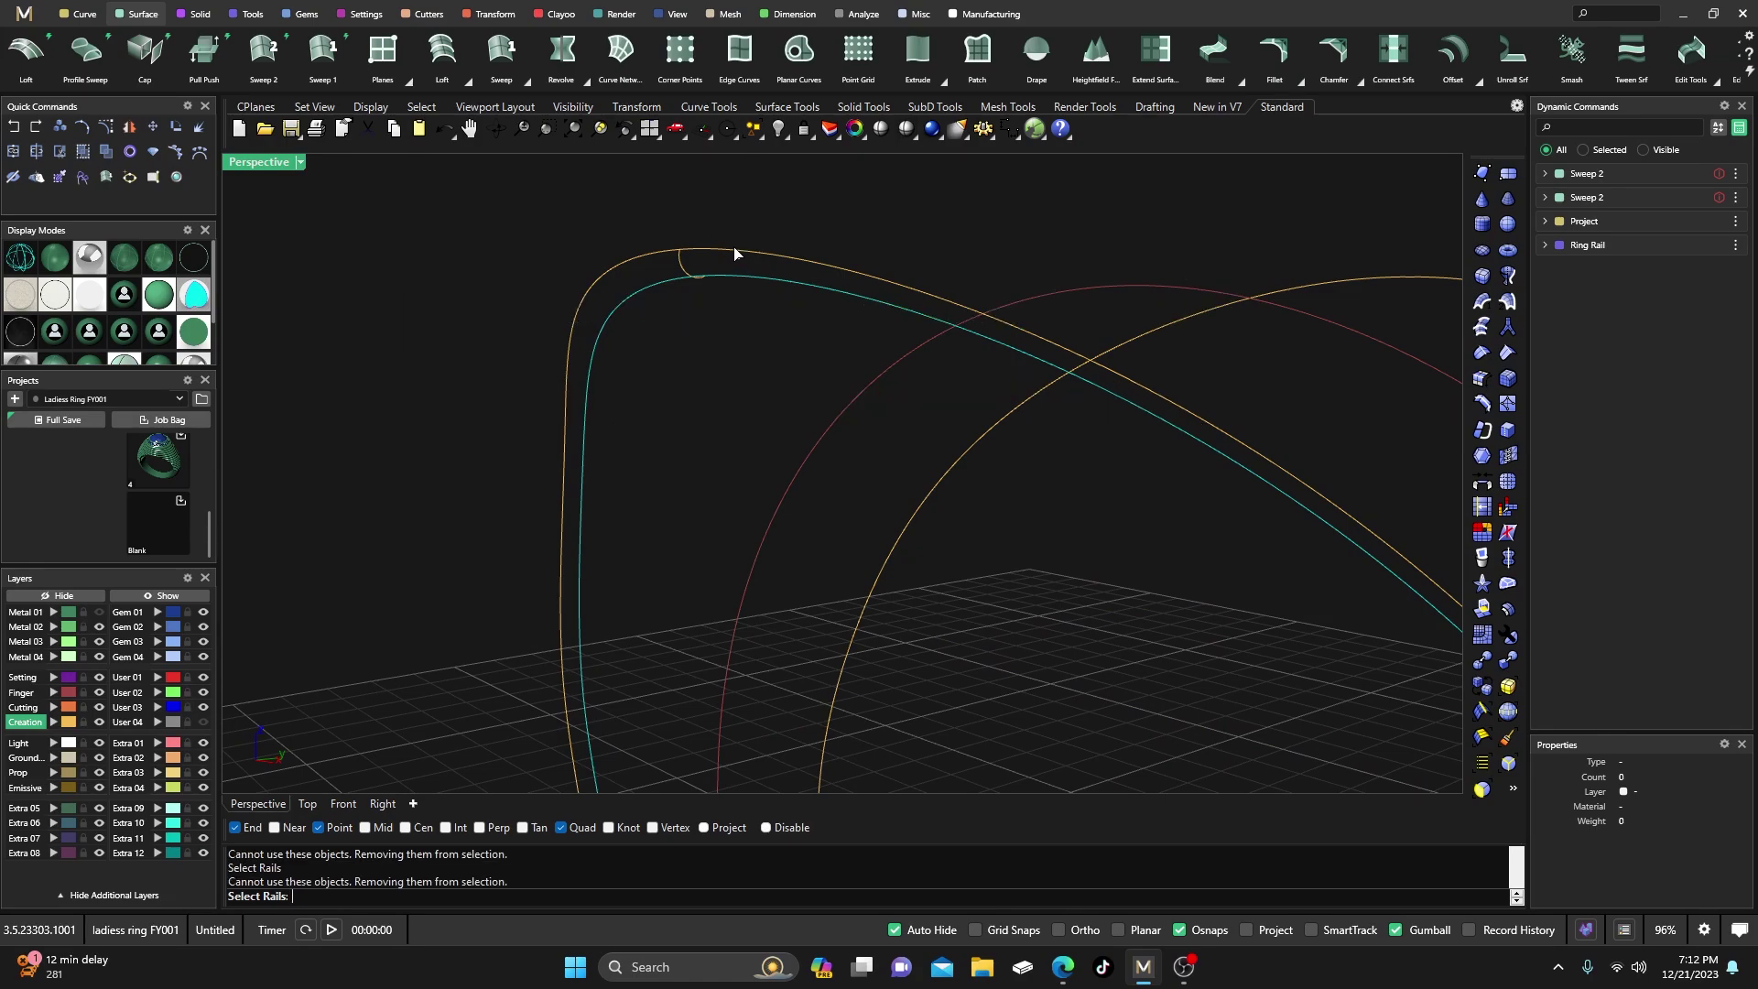
click(651, 229)
key(Escape)
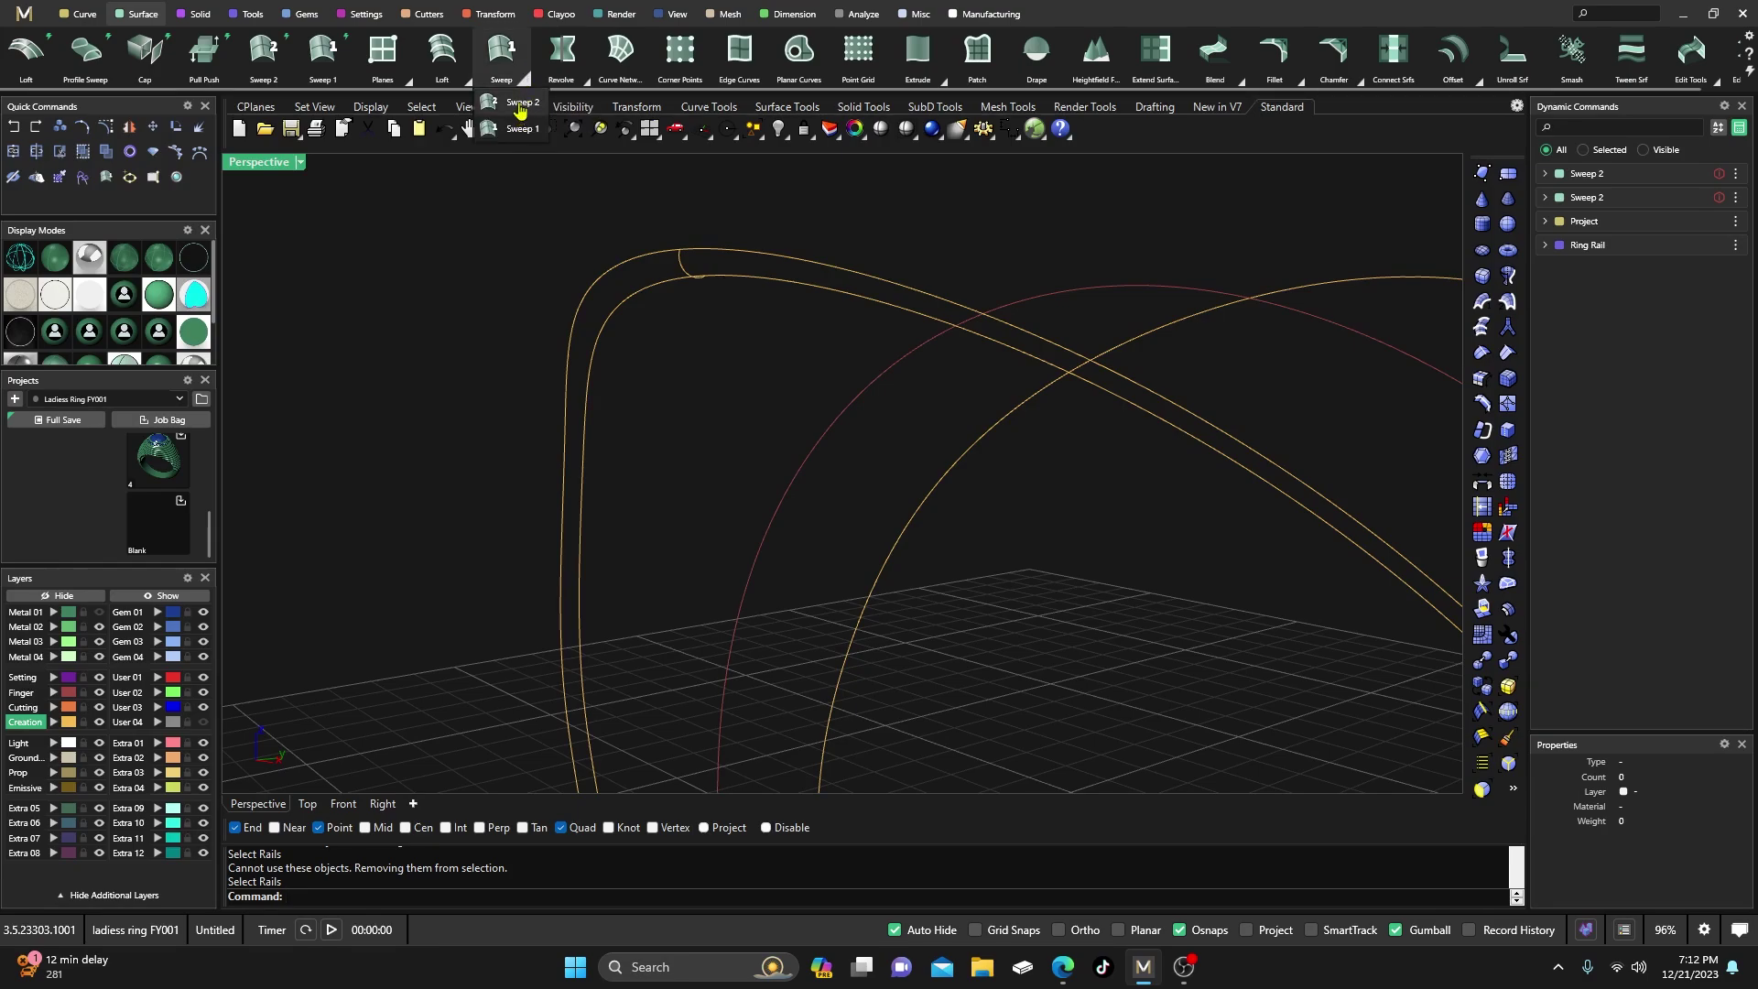
Sweep the small arc along the two front rim curves with the standard two-rail Sweep 2, and show the Metal 01 layer again
click(518, 73)
click(751, 279)
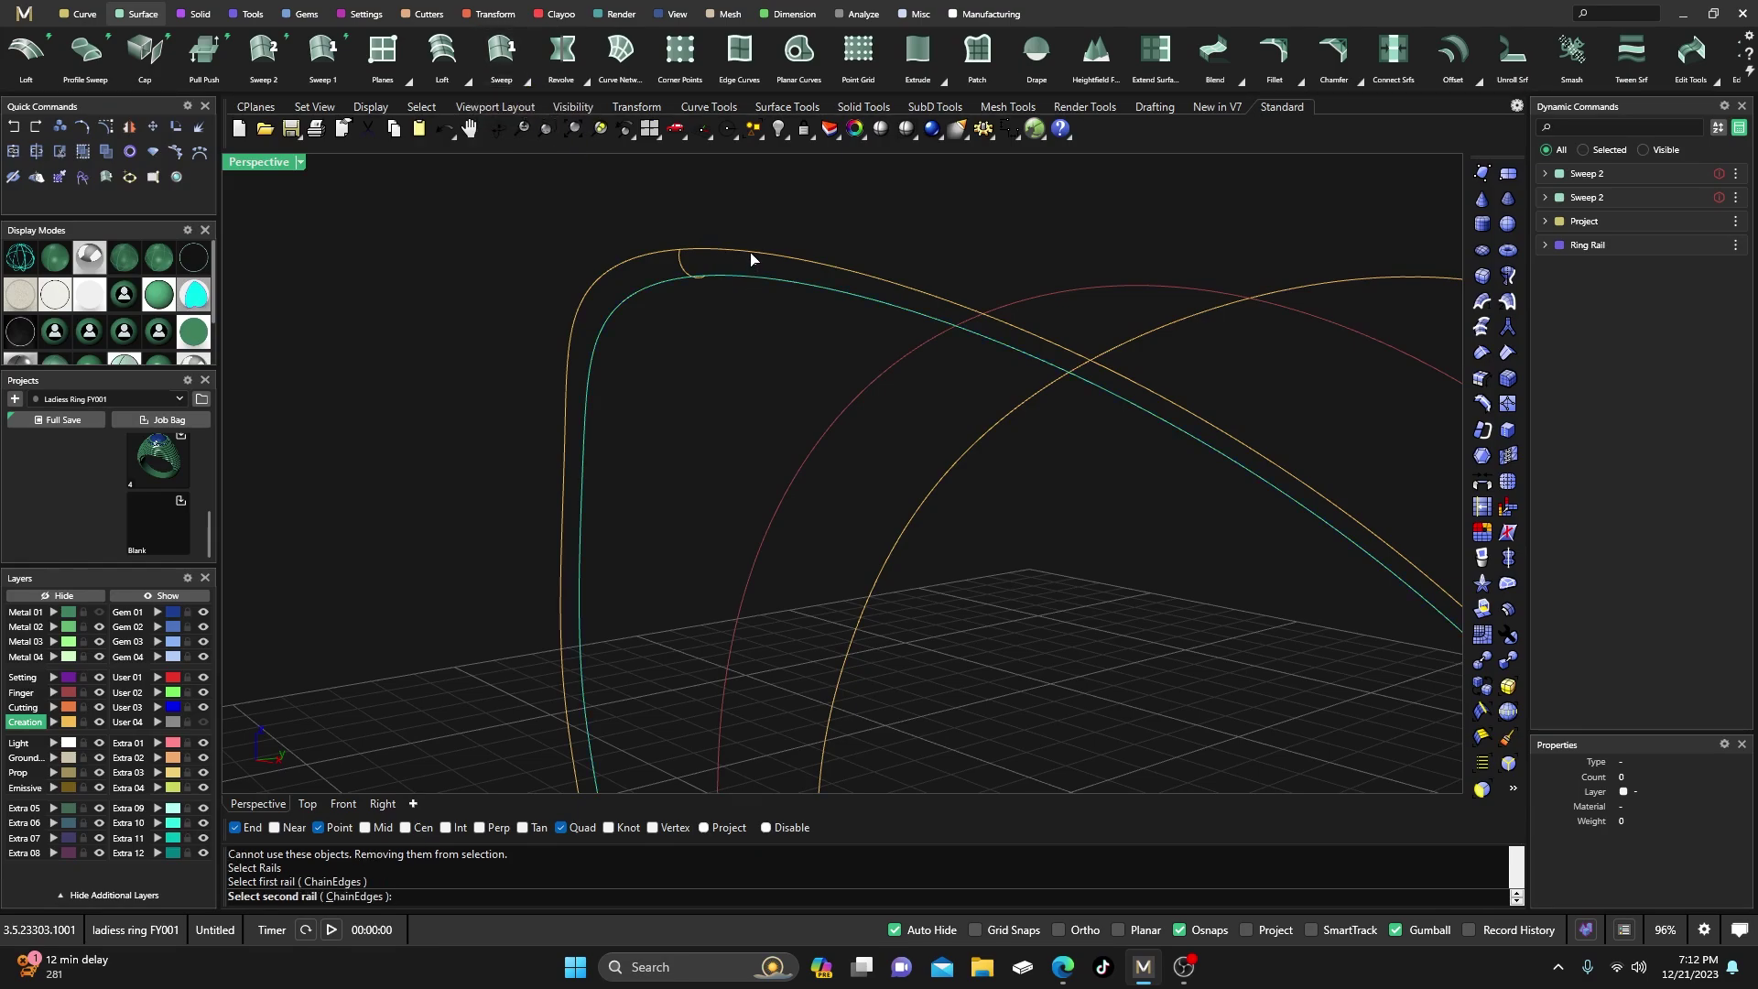
click(751, 259)
click(682, 267)
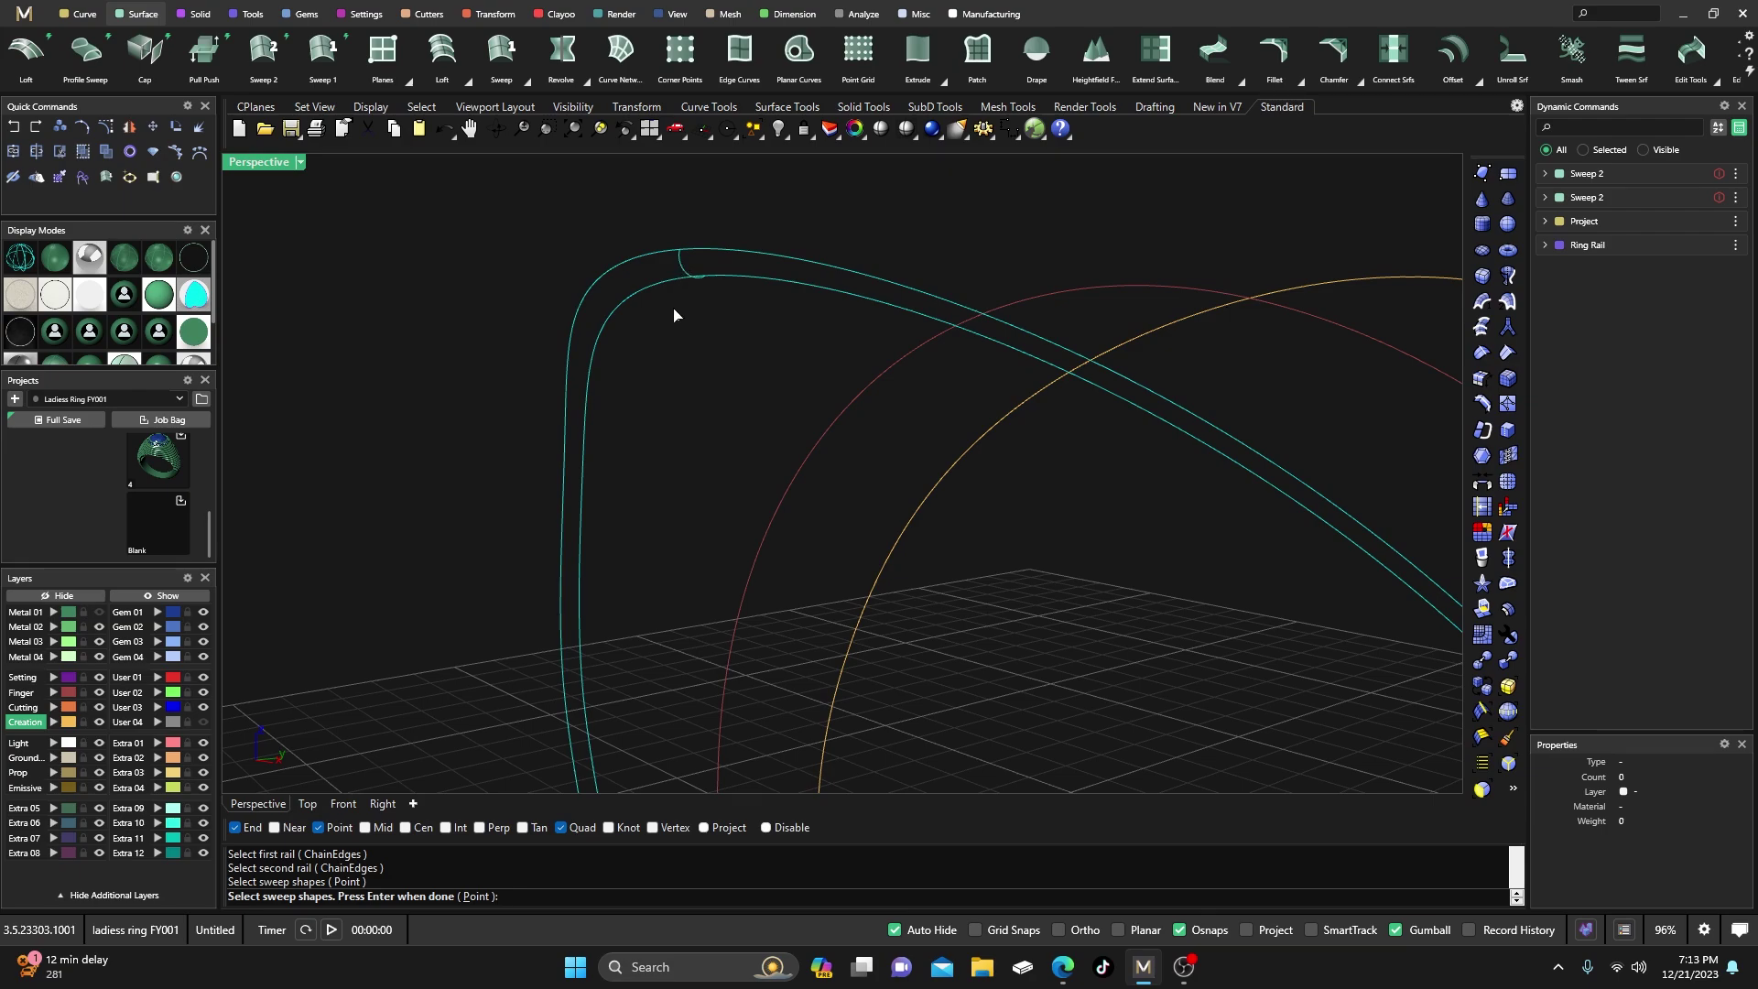
key(Return)
click(1106, 722)
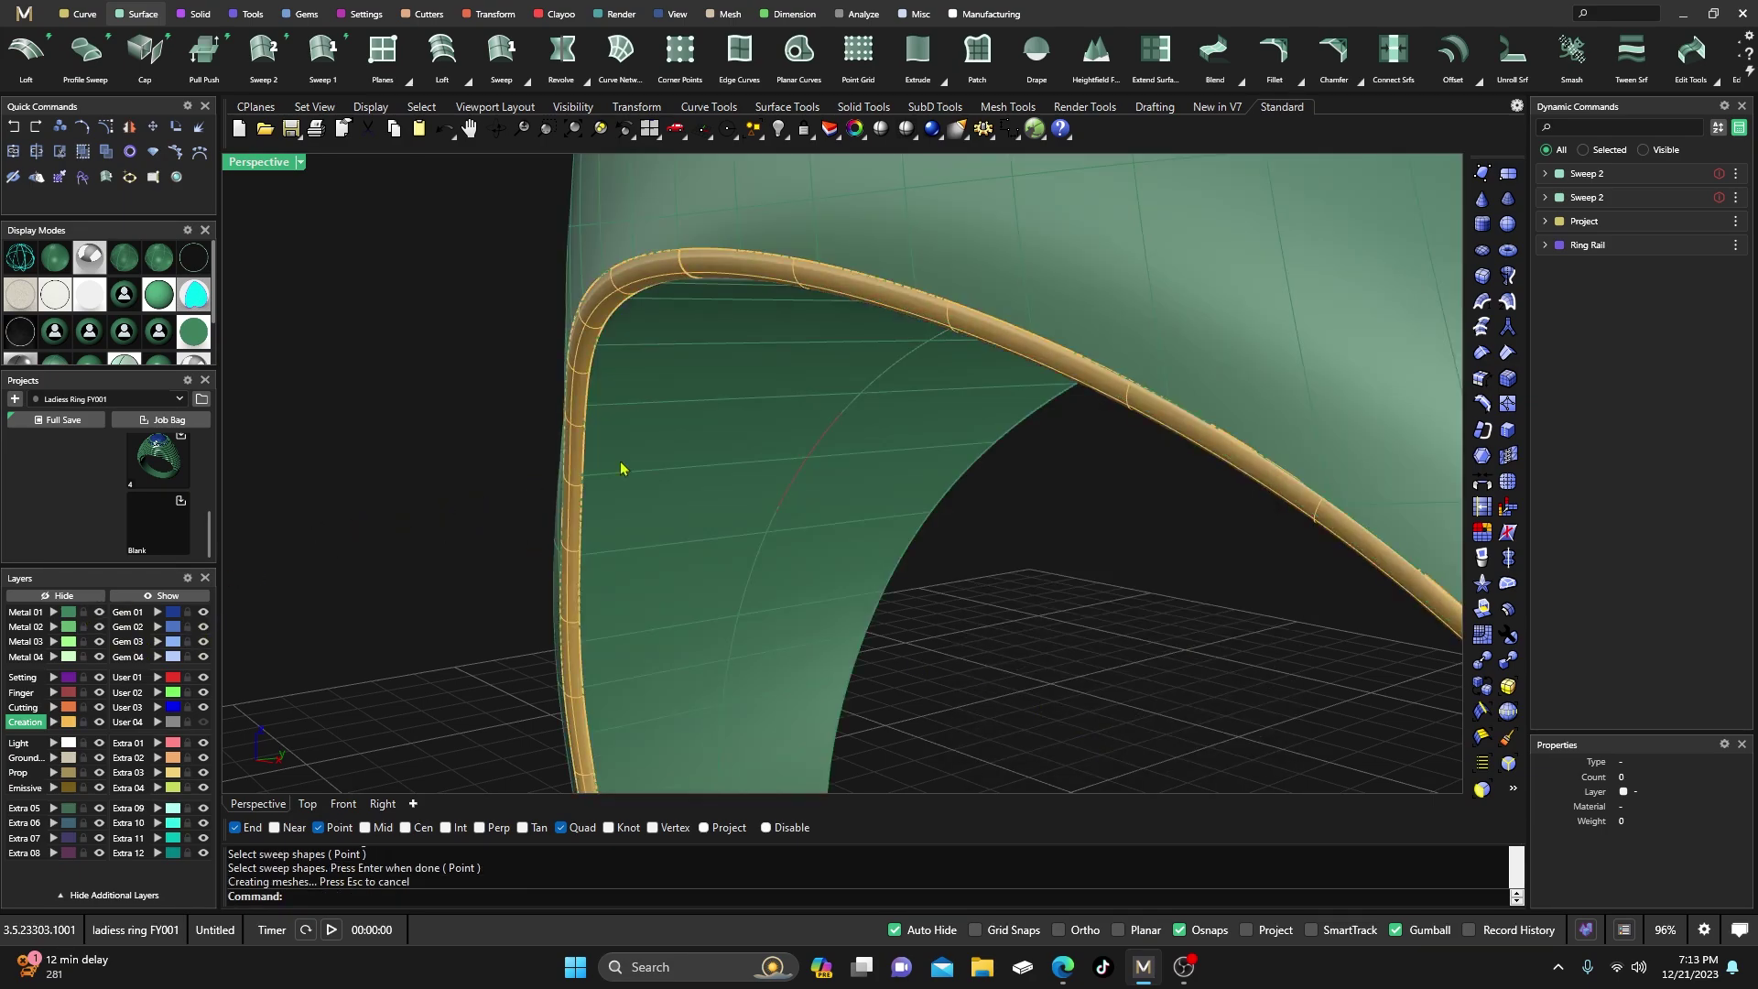
Join the remaining ring pieces and the swept rounded edge surface into one closed polysurface
scroll(620, 468, down, 5)
right_drag(621, 468, 851, 547)
scroll(791, 481, down, 2)
scroll(812, 600, up, 3)
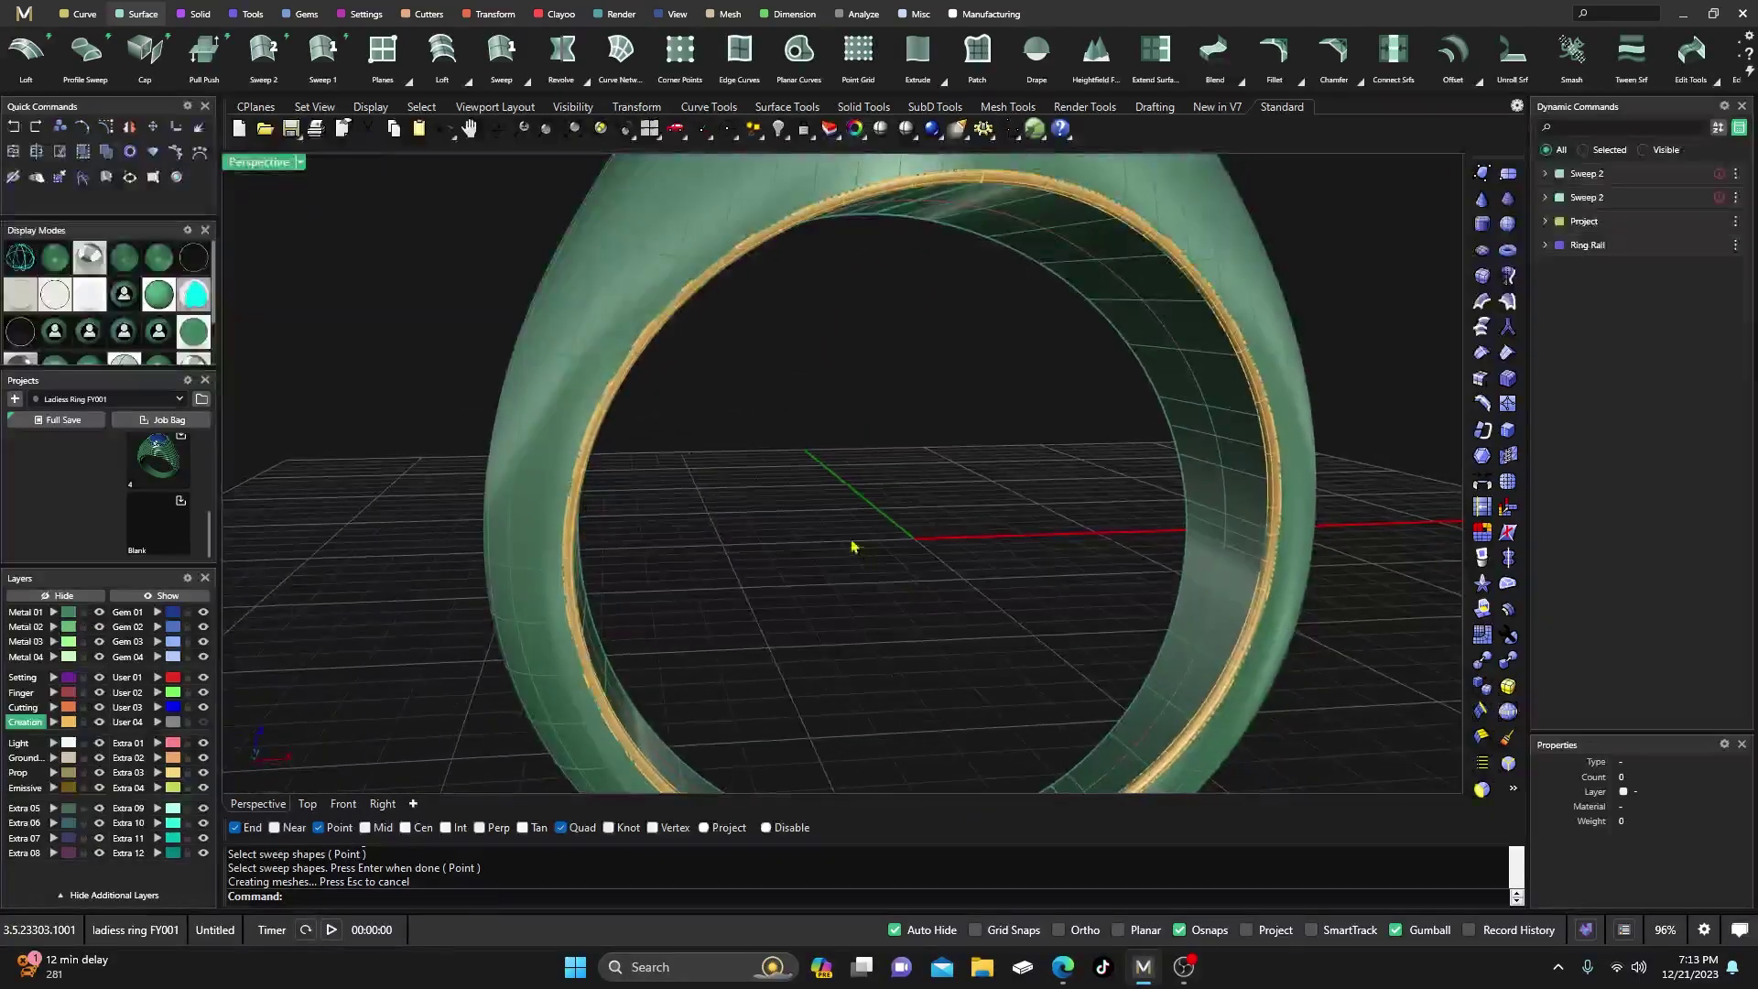
right_drag(832, 467, 667, 443)
drag(743, 506, 484, 440)
click(12, 151)
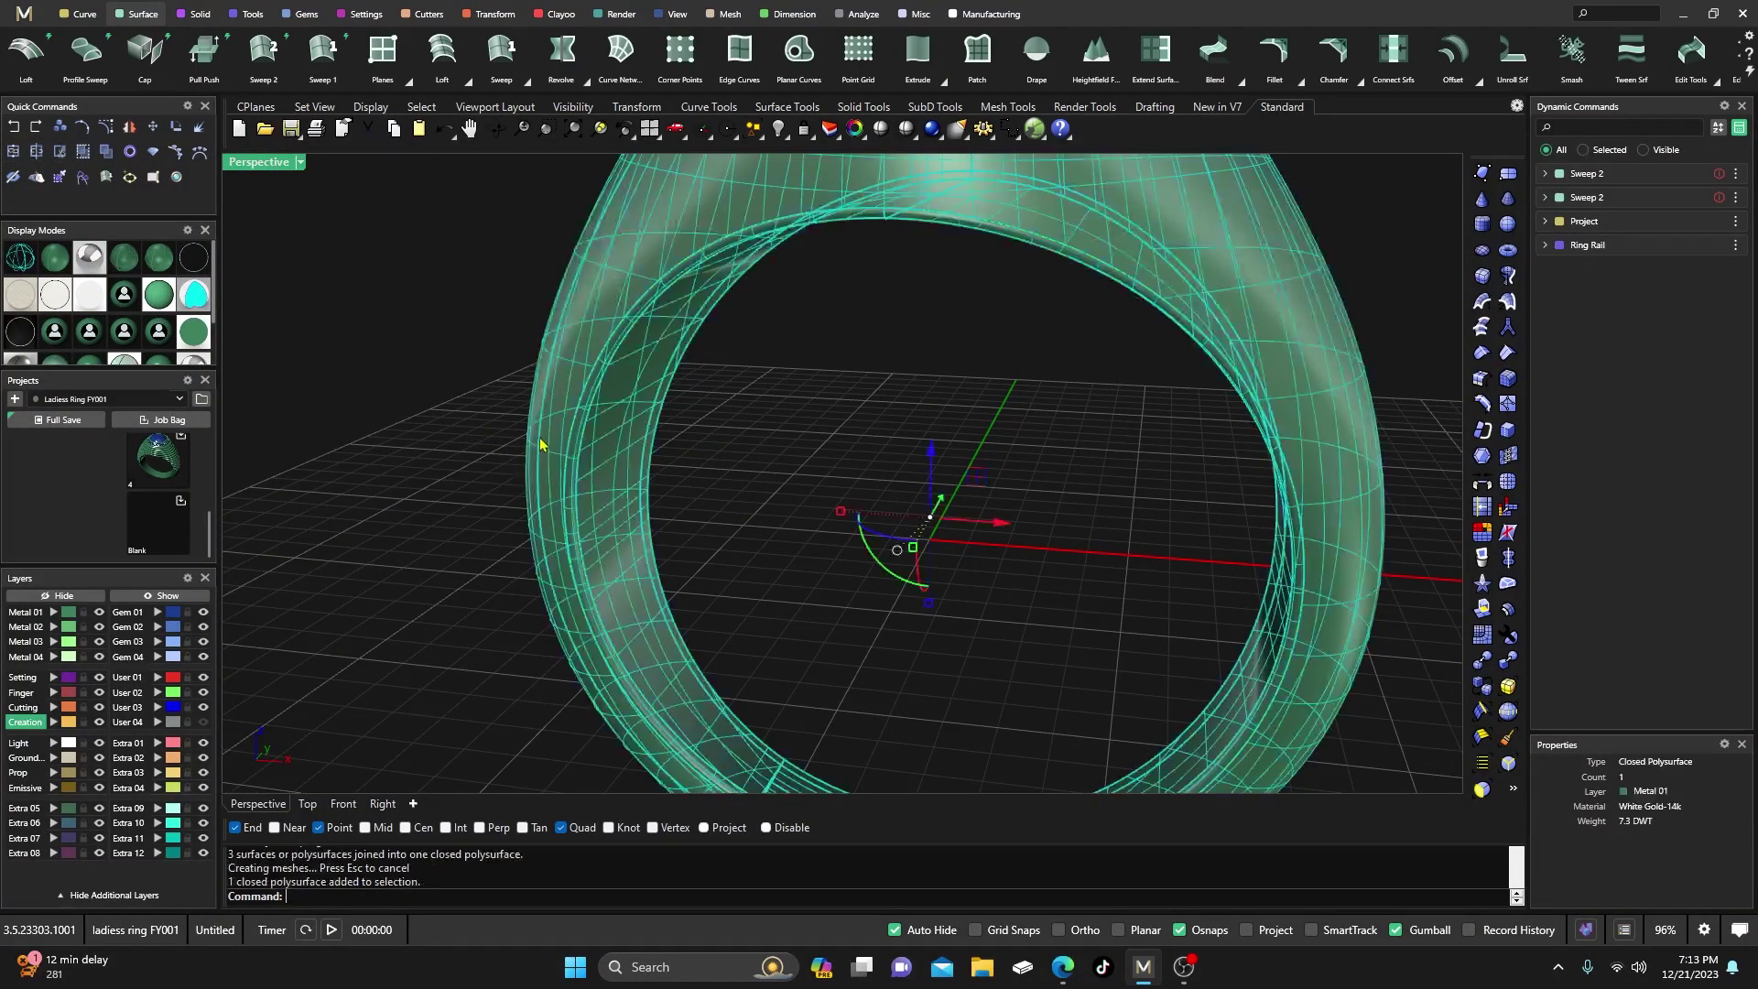
Undo the join of the ring pieces and the two-rail sweep along the front rim
click(771, 409)
right_drag(793, 471, 673, 189)
scroll(673, 190, down, 5)
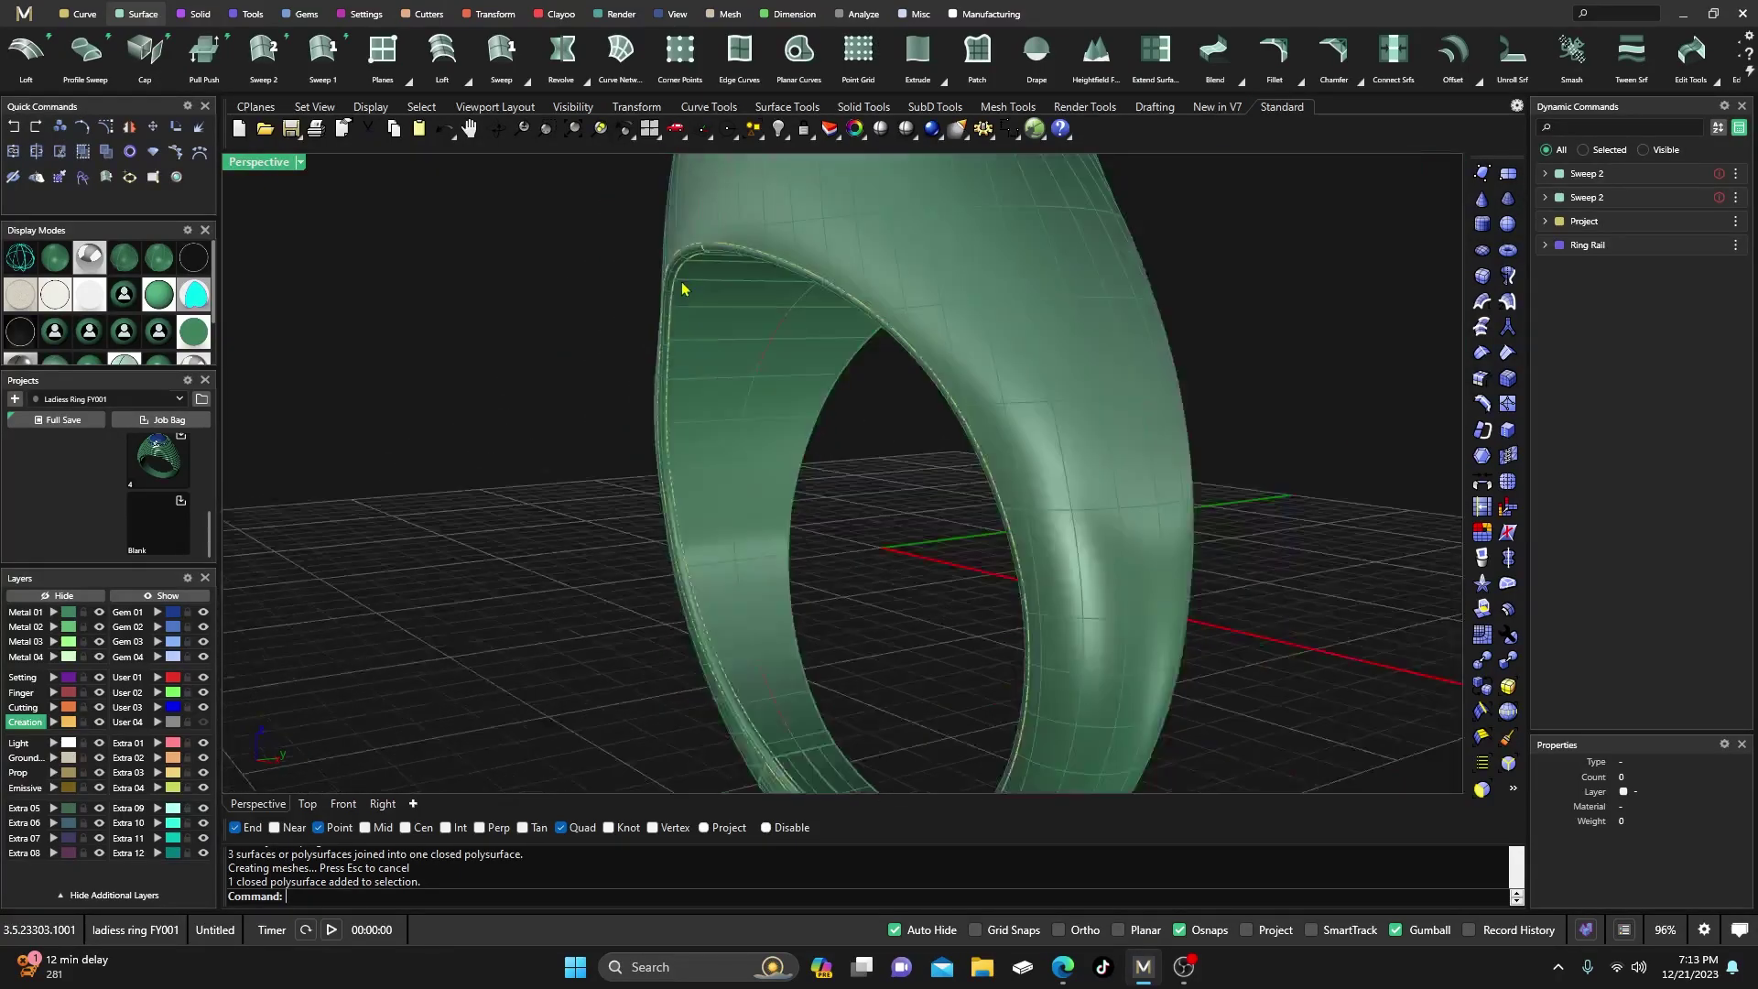
scroll(696, 318, up, 3)
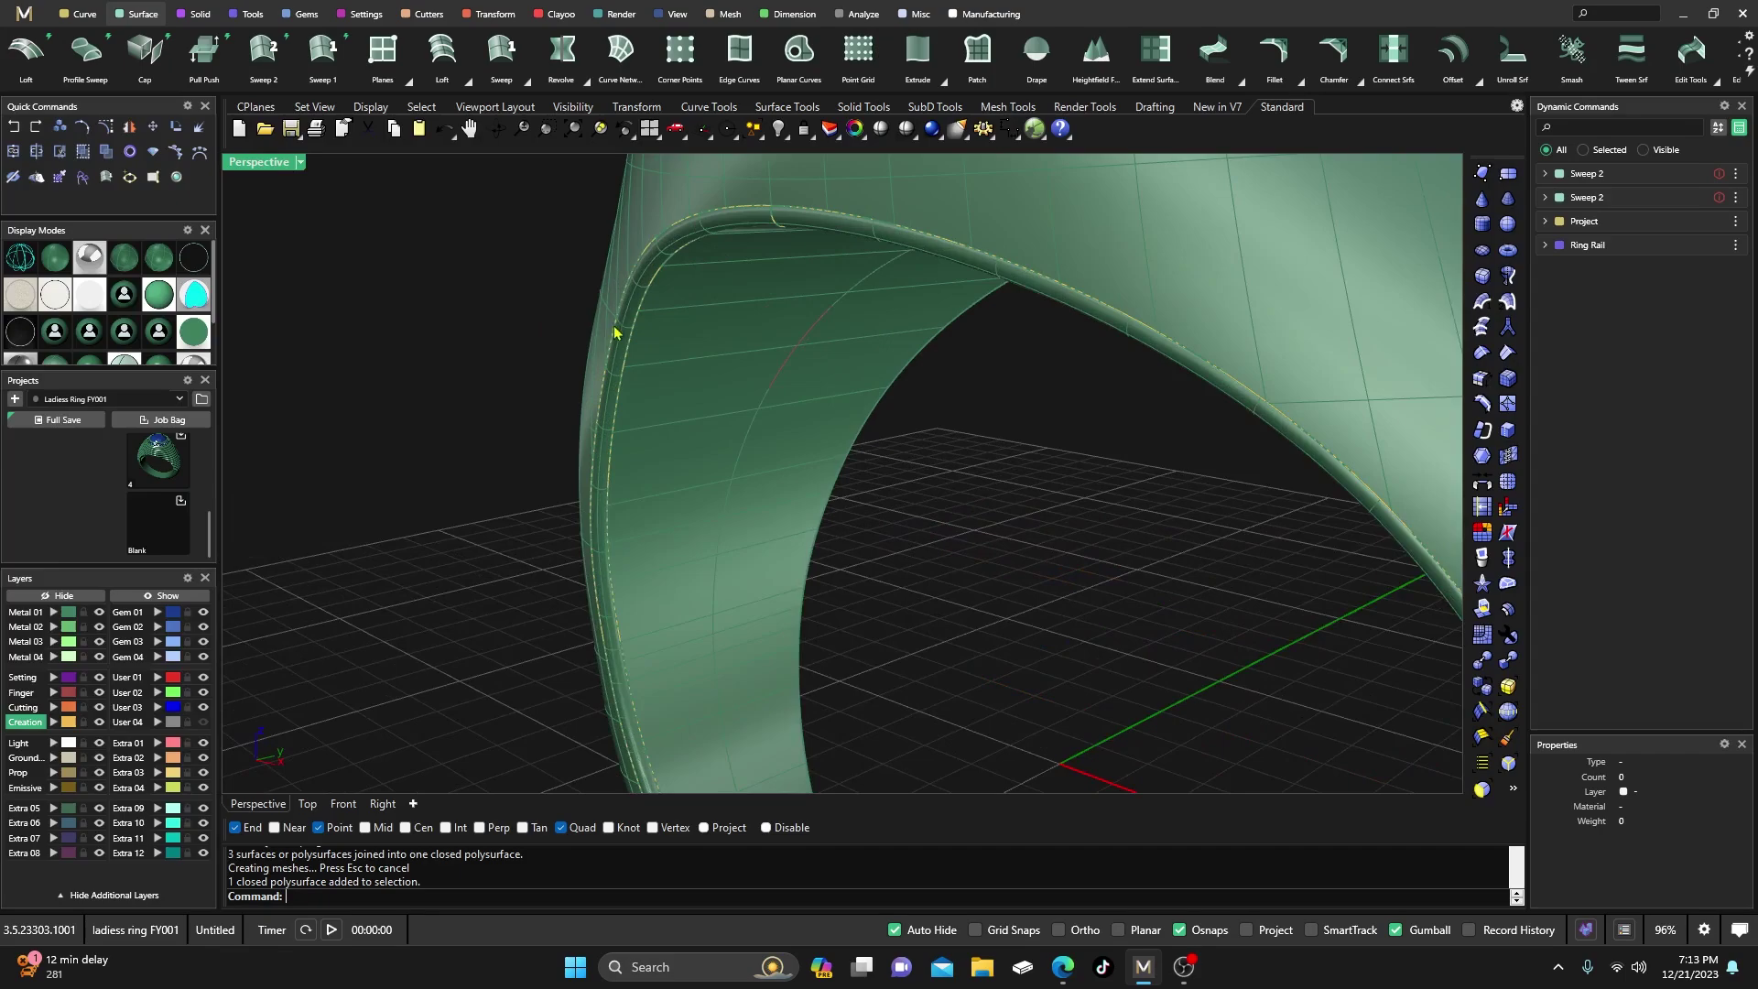
click(15, 127)
click(15, 127)
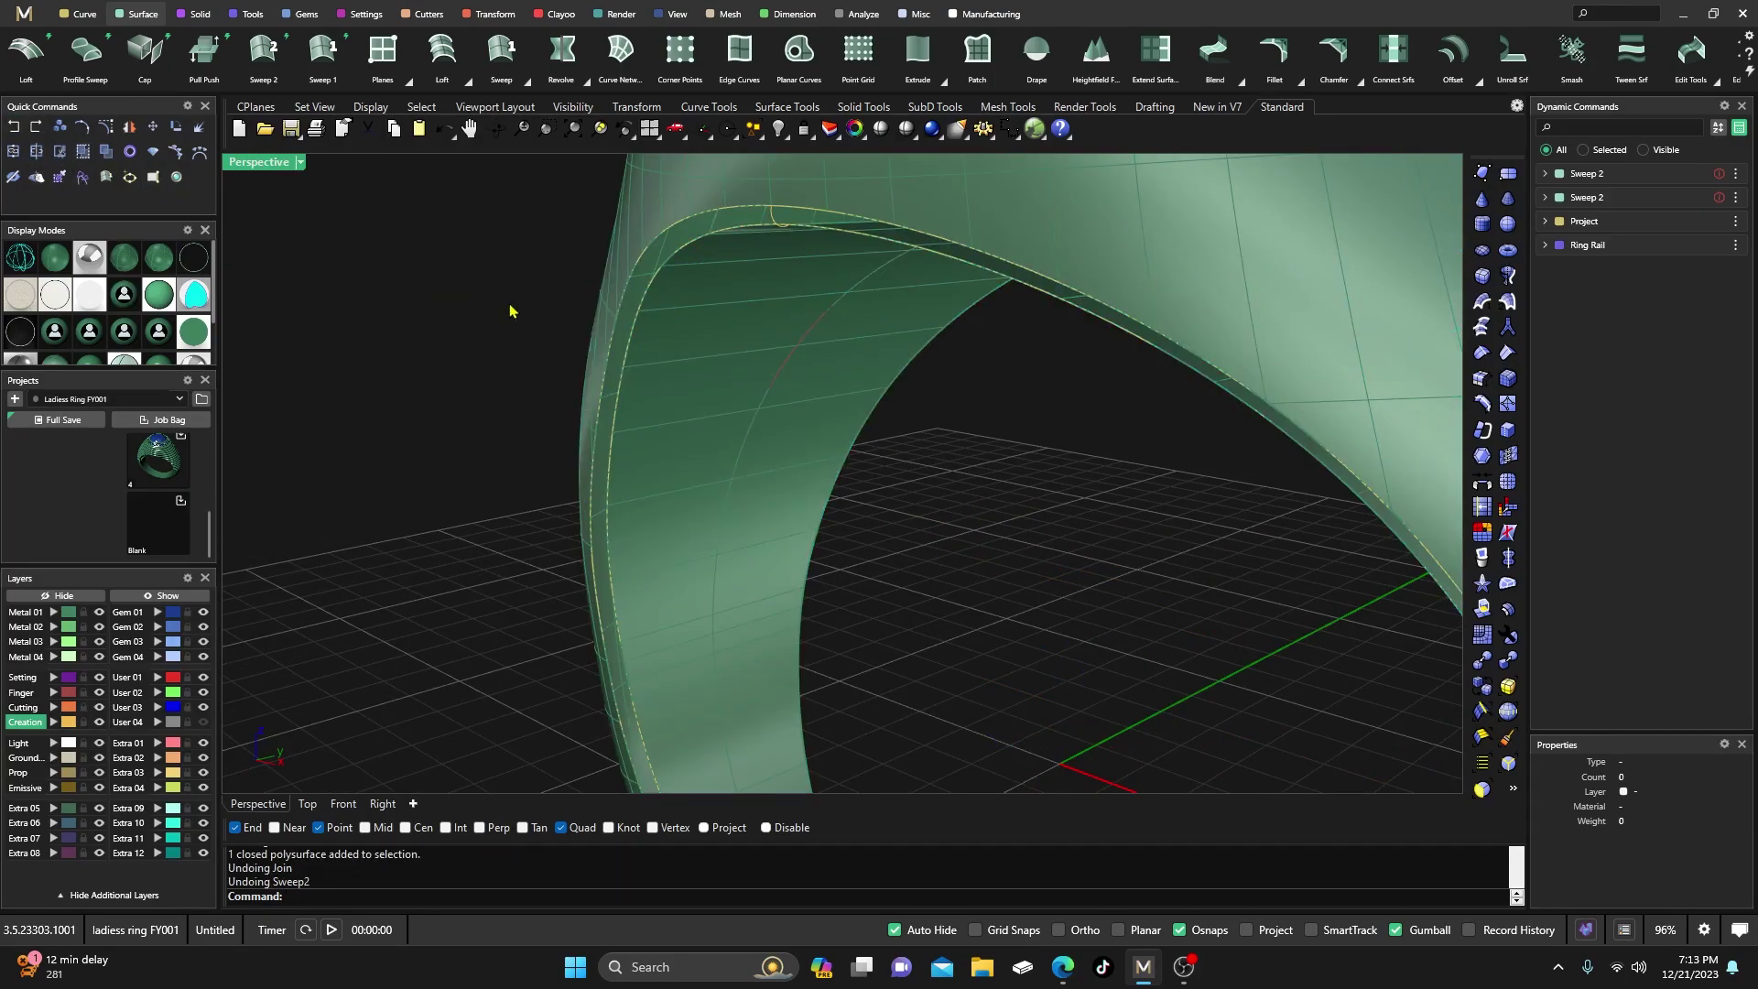
scroll(942, 464, down, 3)
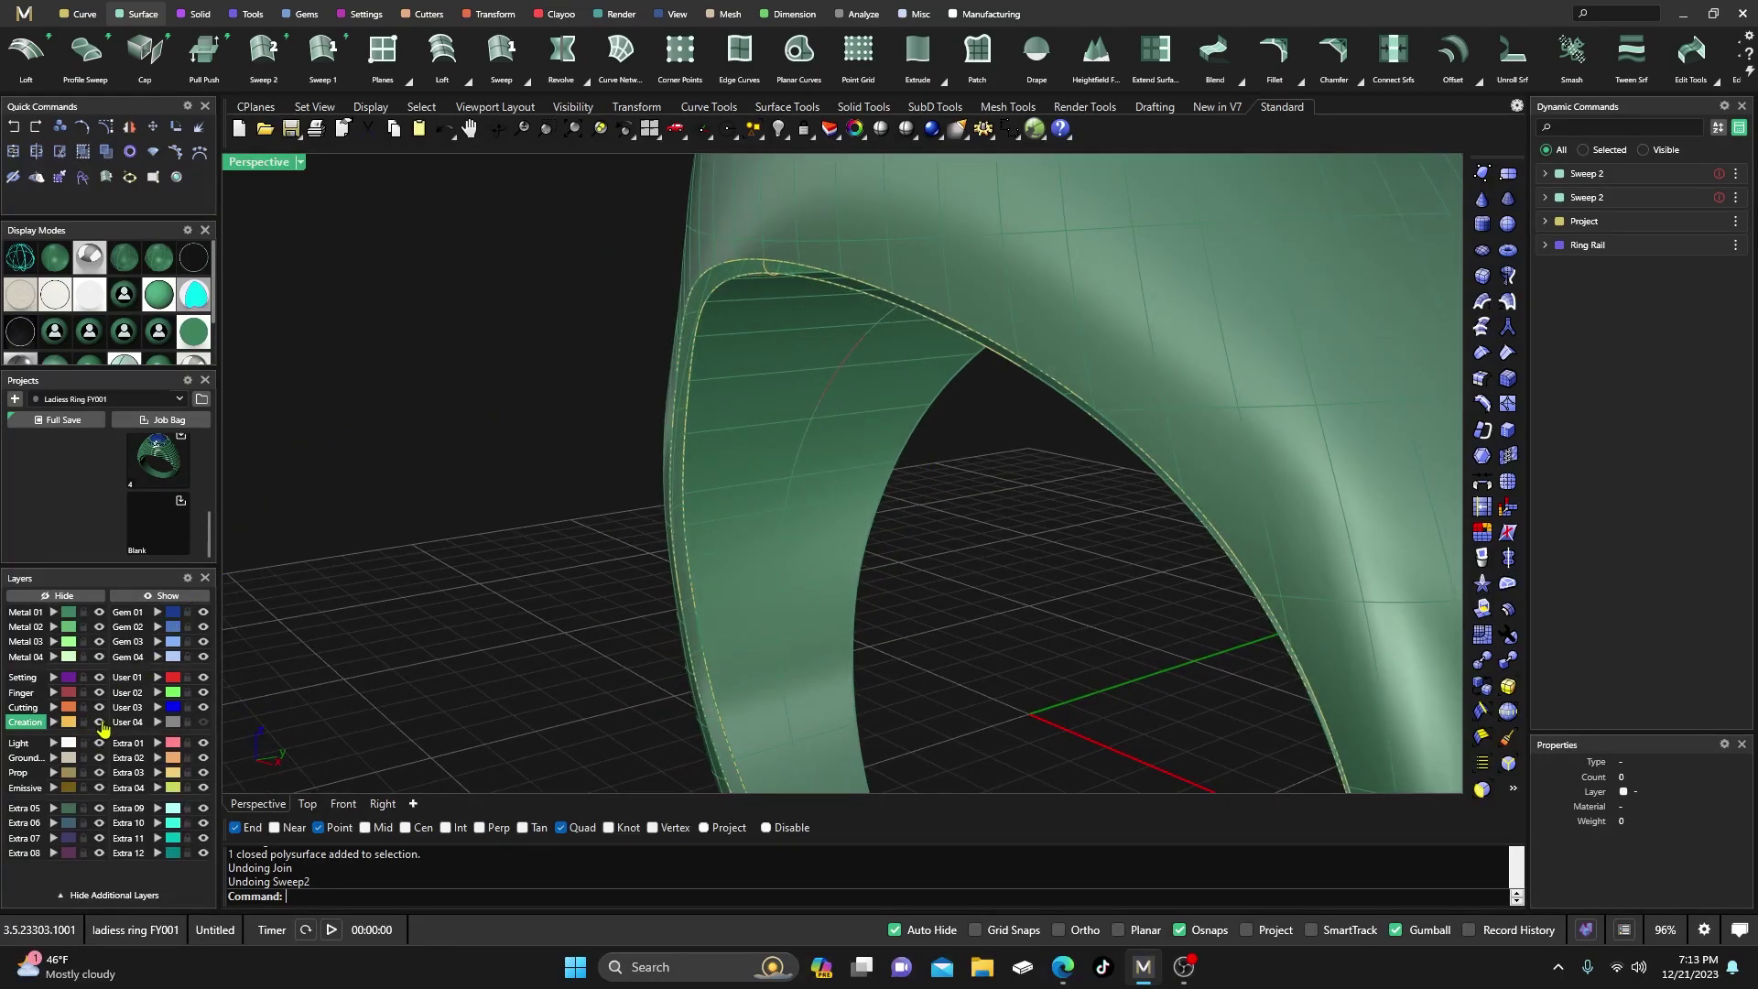
Make Cutting the current layer and hide the Creation layer with the rim curves
click(98, 722)
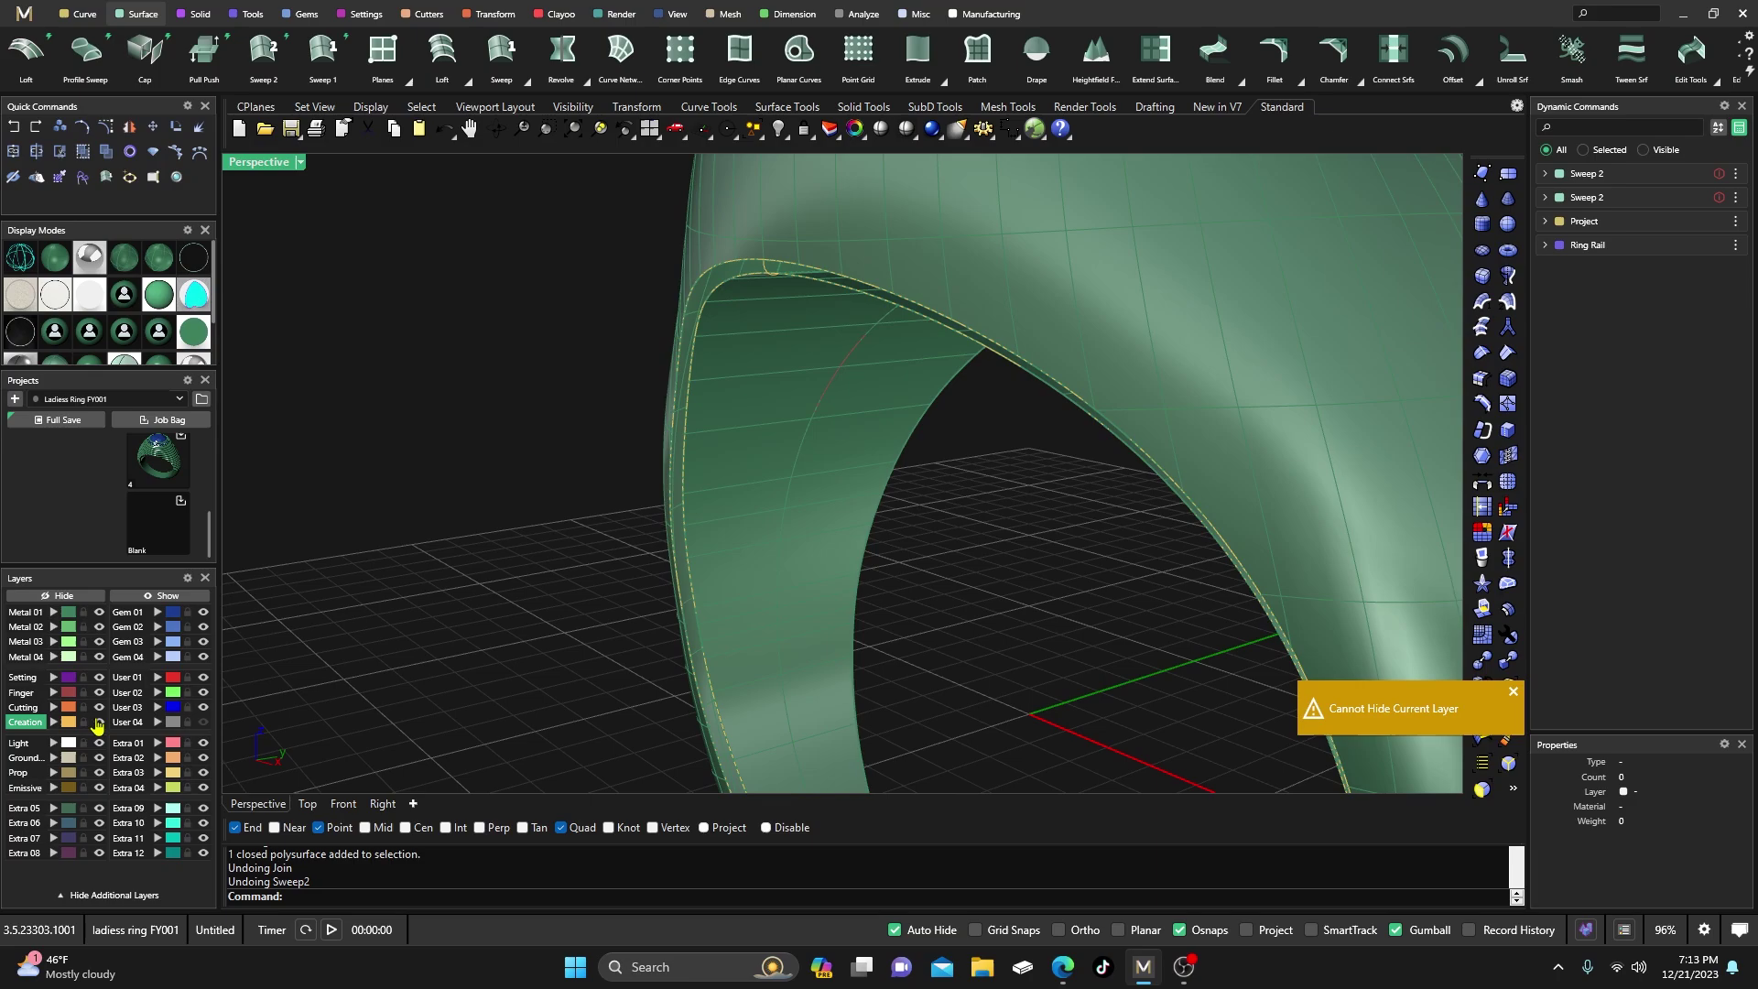
click(25, 706)
click(99, 722)
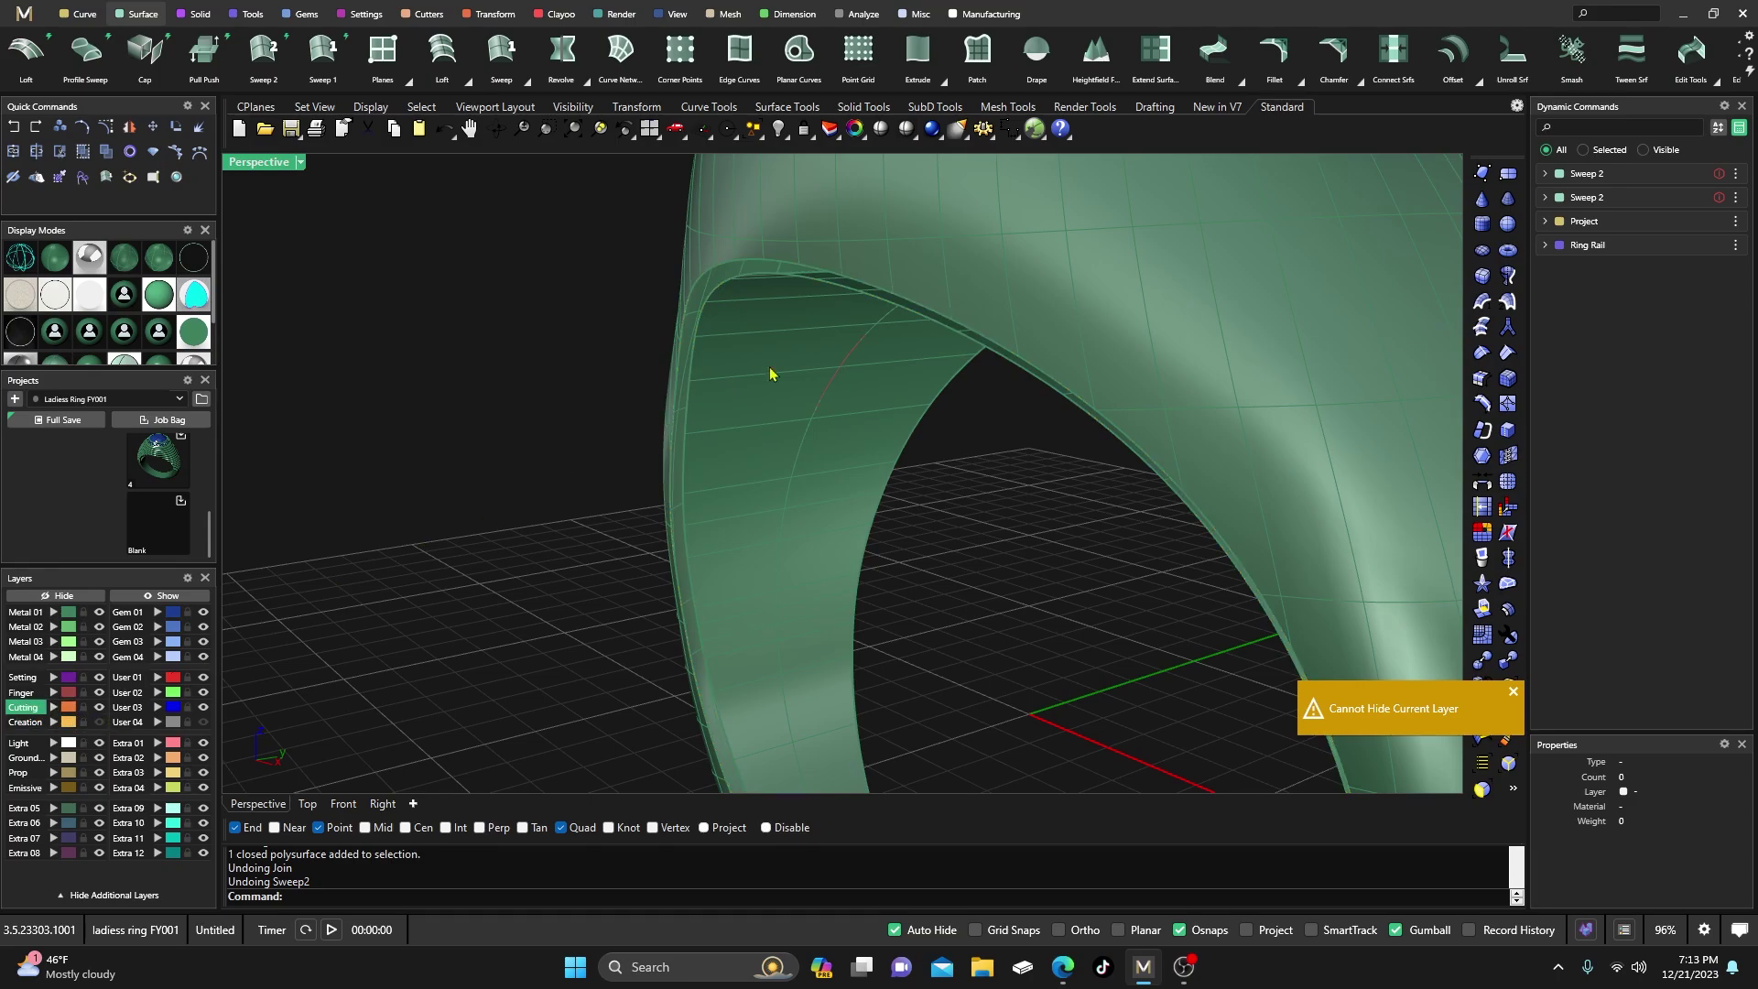
scroll(773, 372, down, 5)
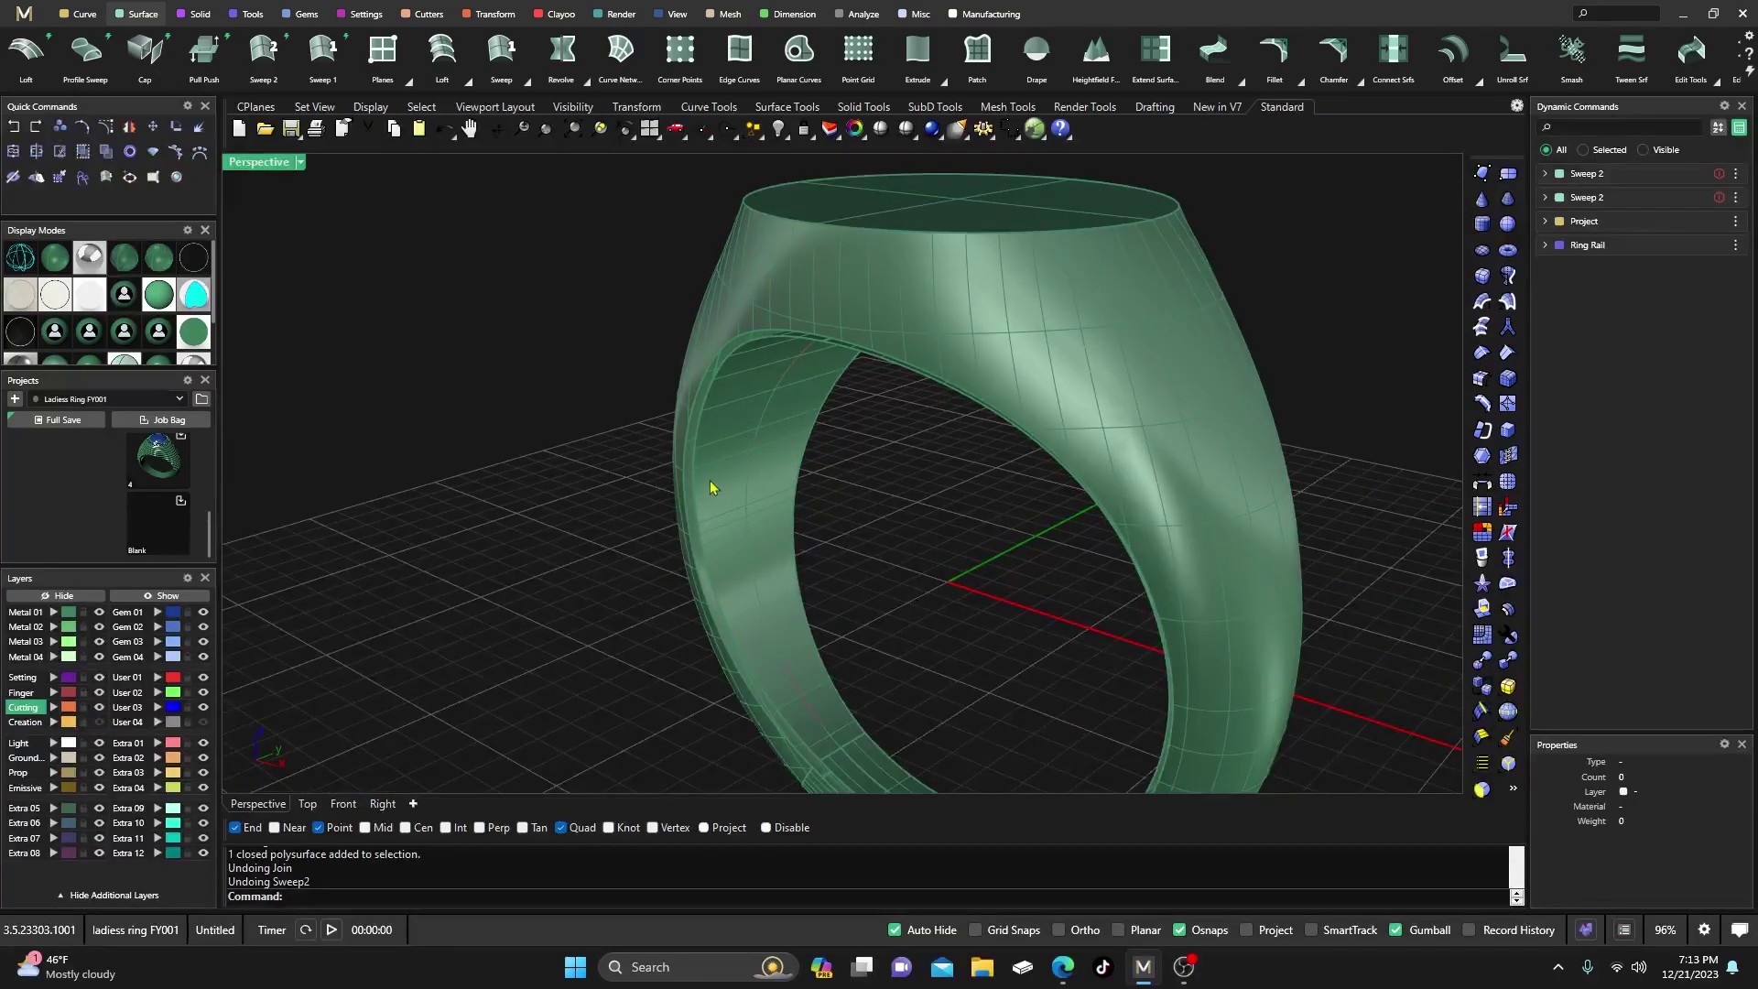
Start a surface Blend with chained edges and pick the finger-hole side of the front rim gap as the first edge
click(1238, 80)
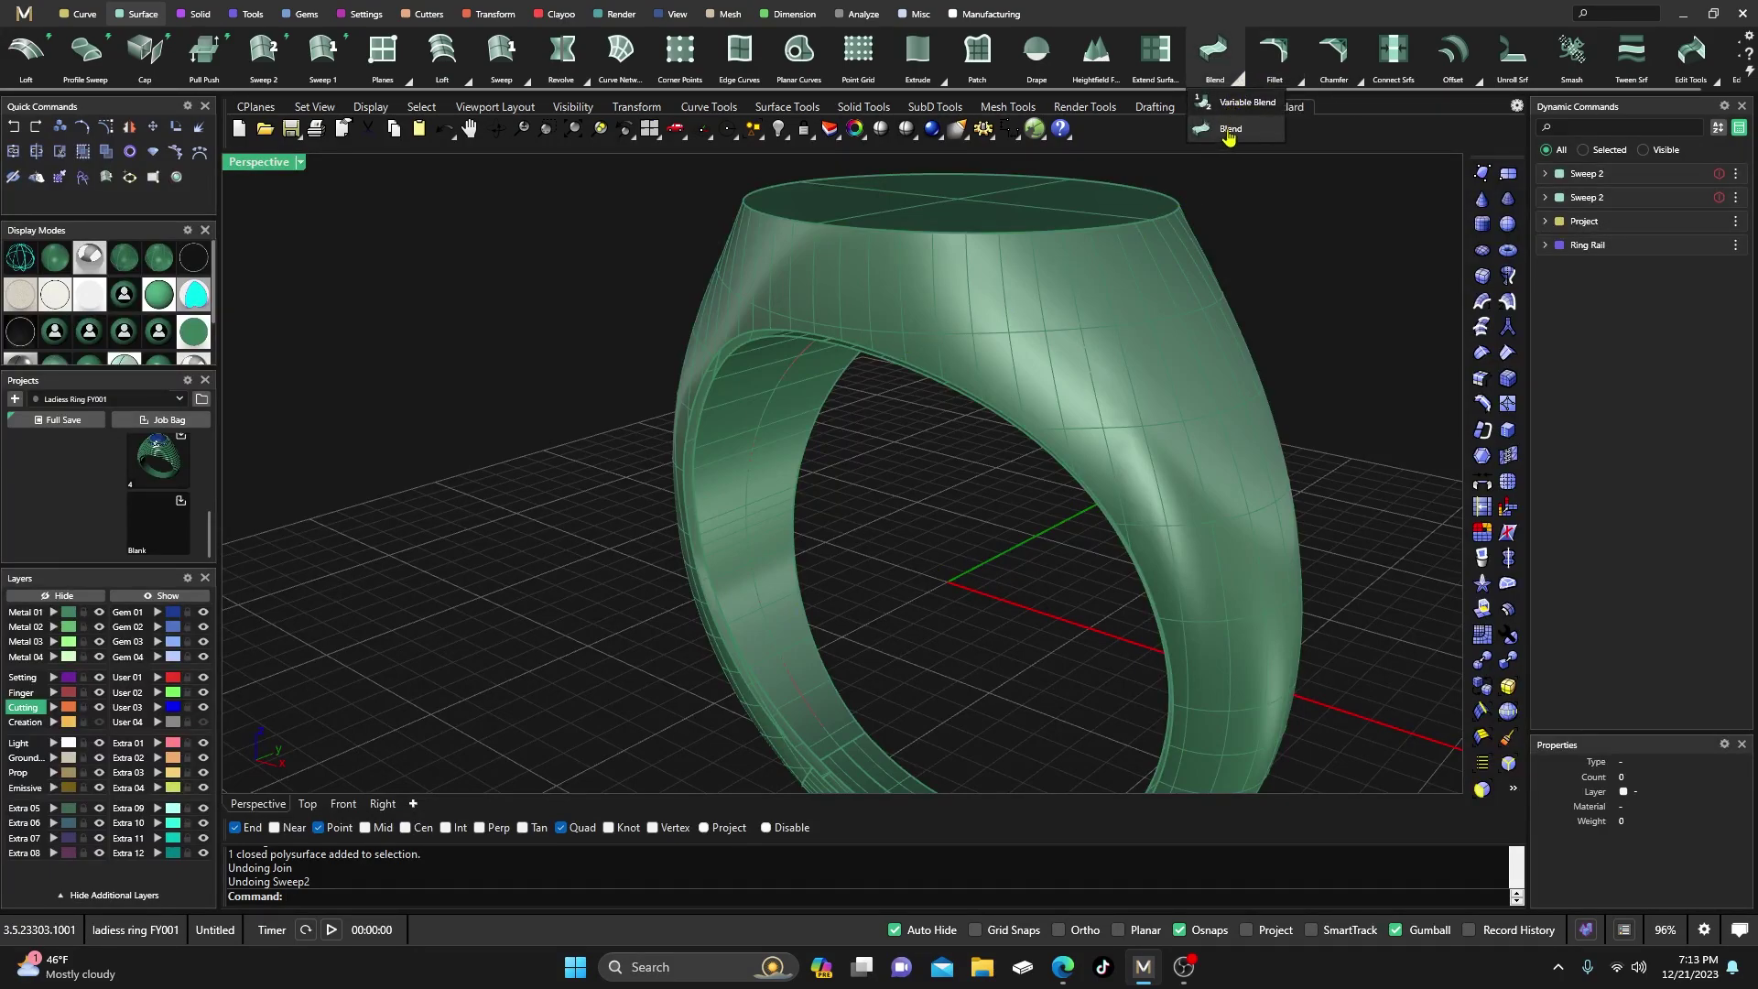
click(1226, 135)
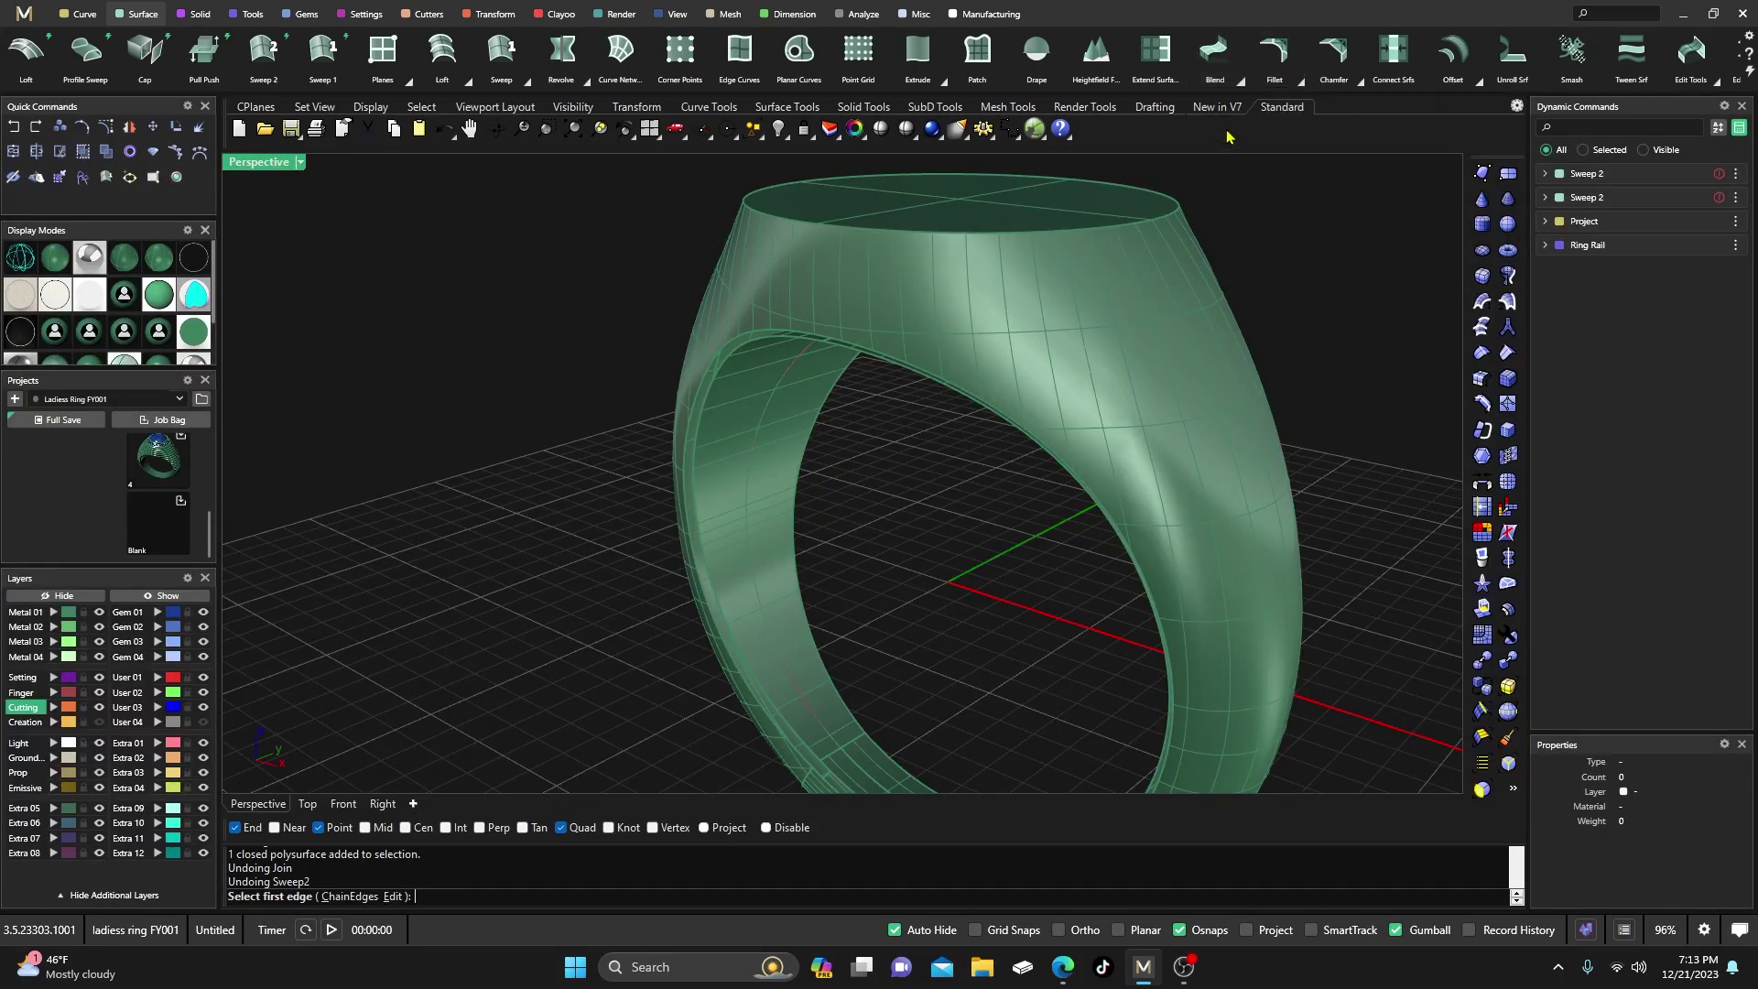
click(352, 896)
scroll(701, 478, up, 3)
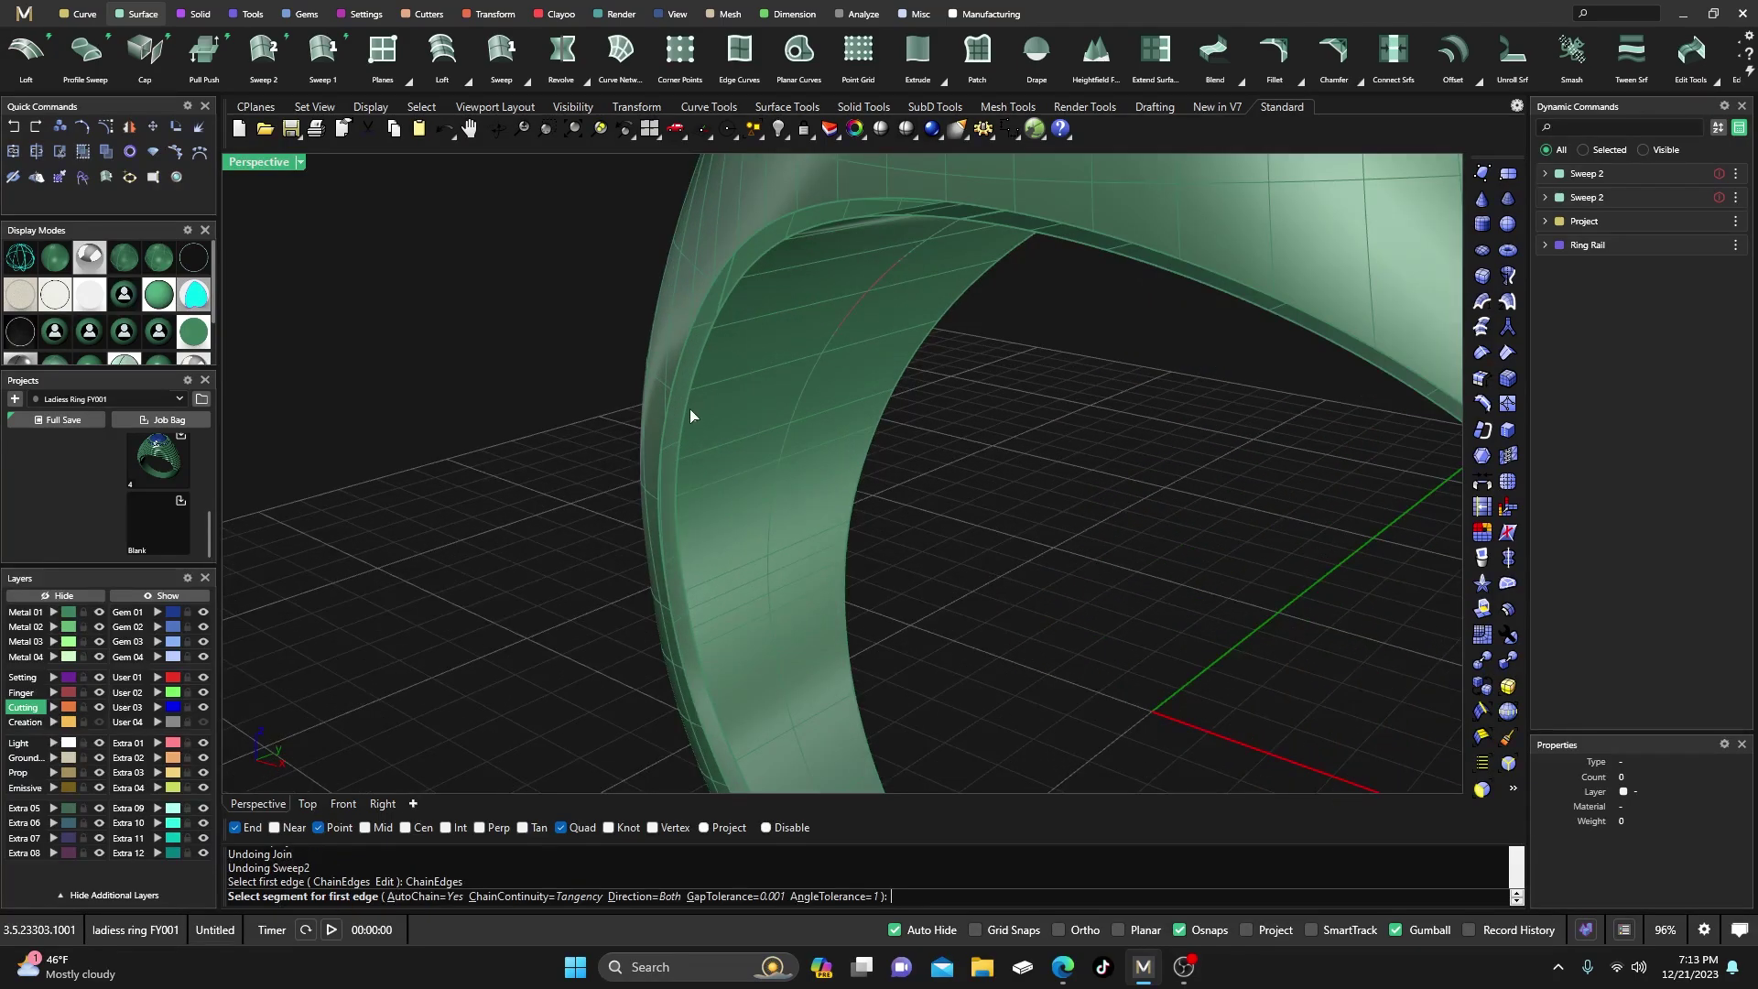
click(689, 406)
scroll(742, 497, down, 5)
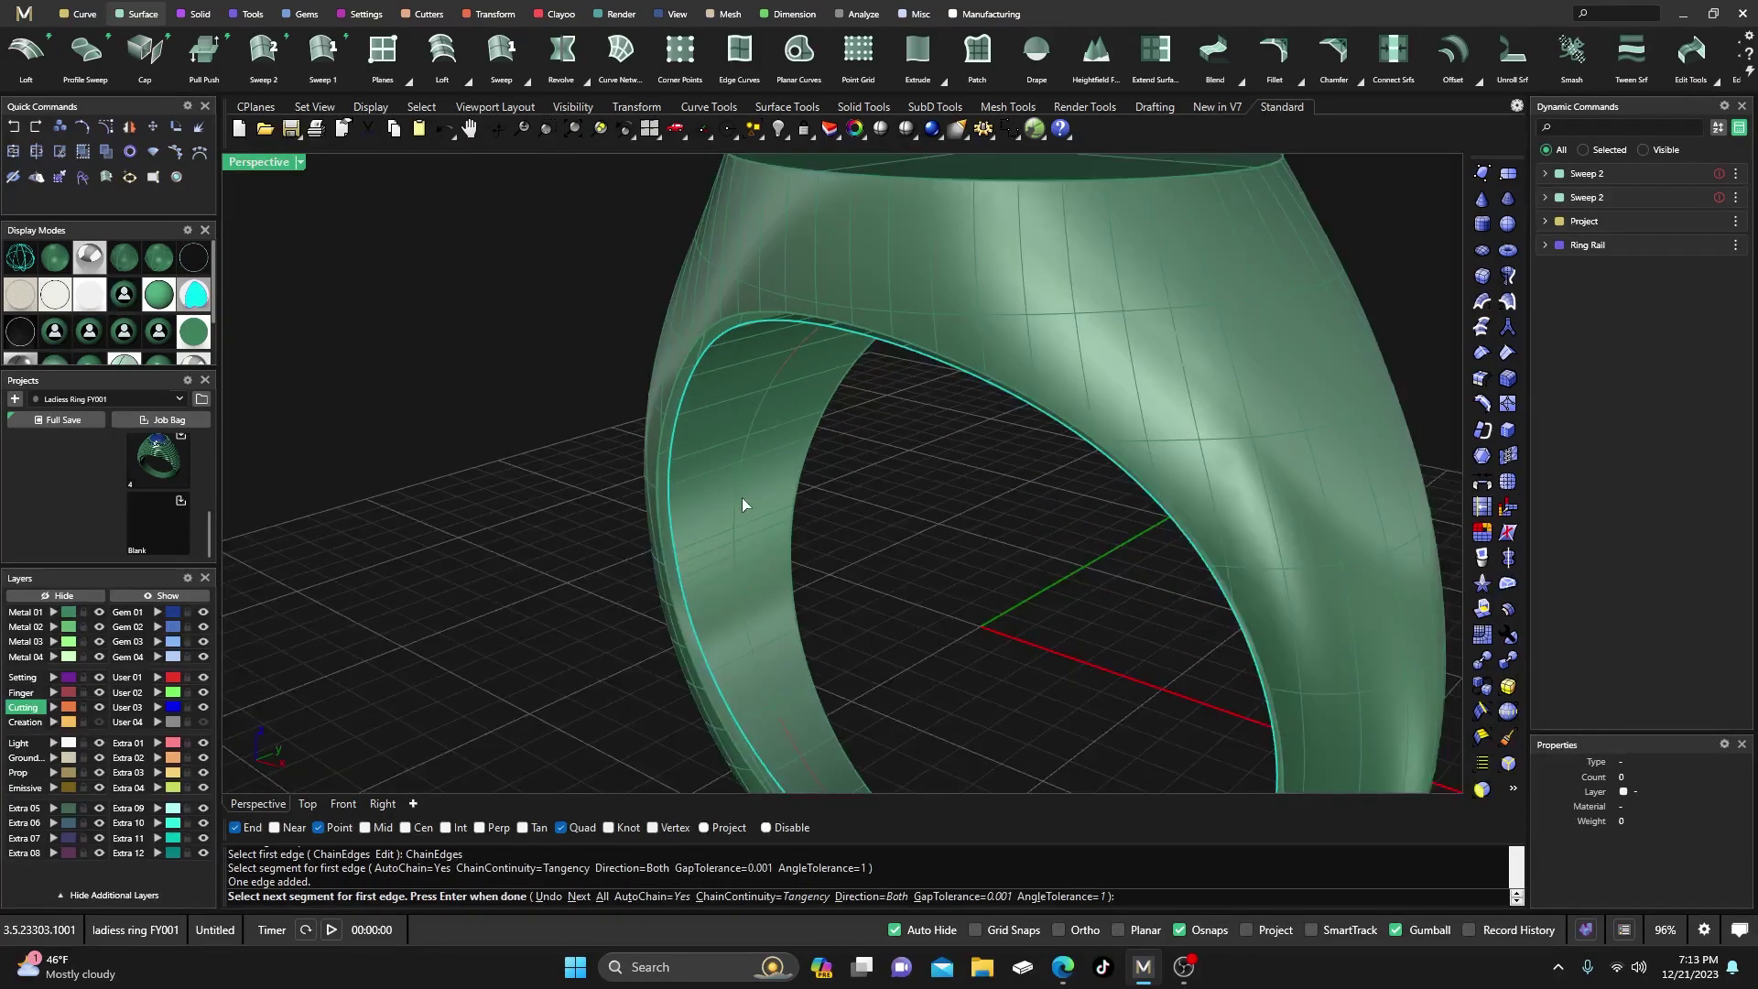
scroll(859, 729, up, 5)
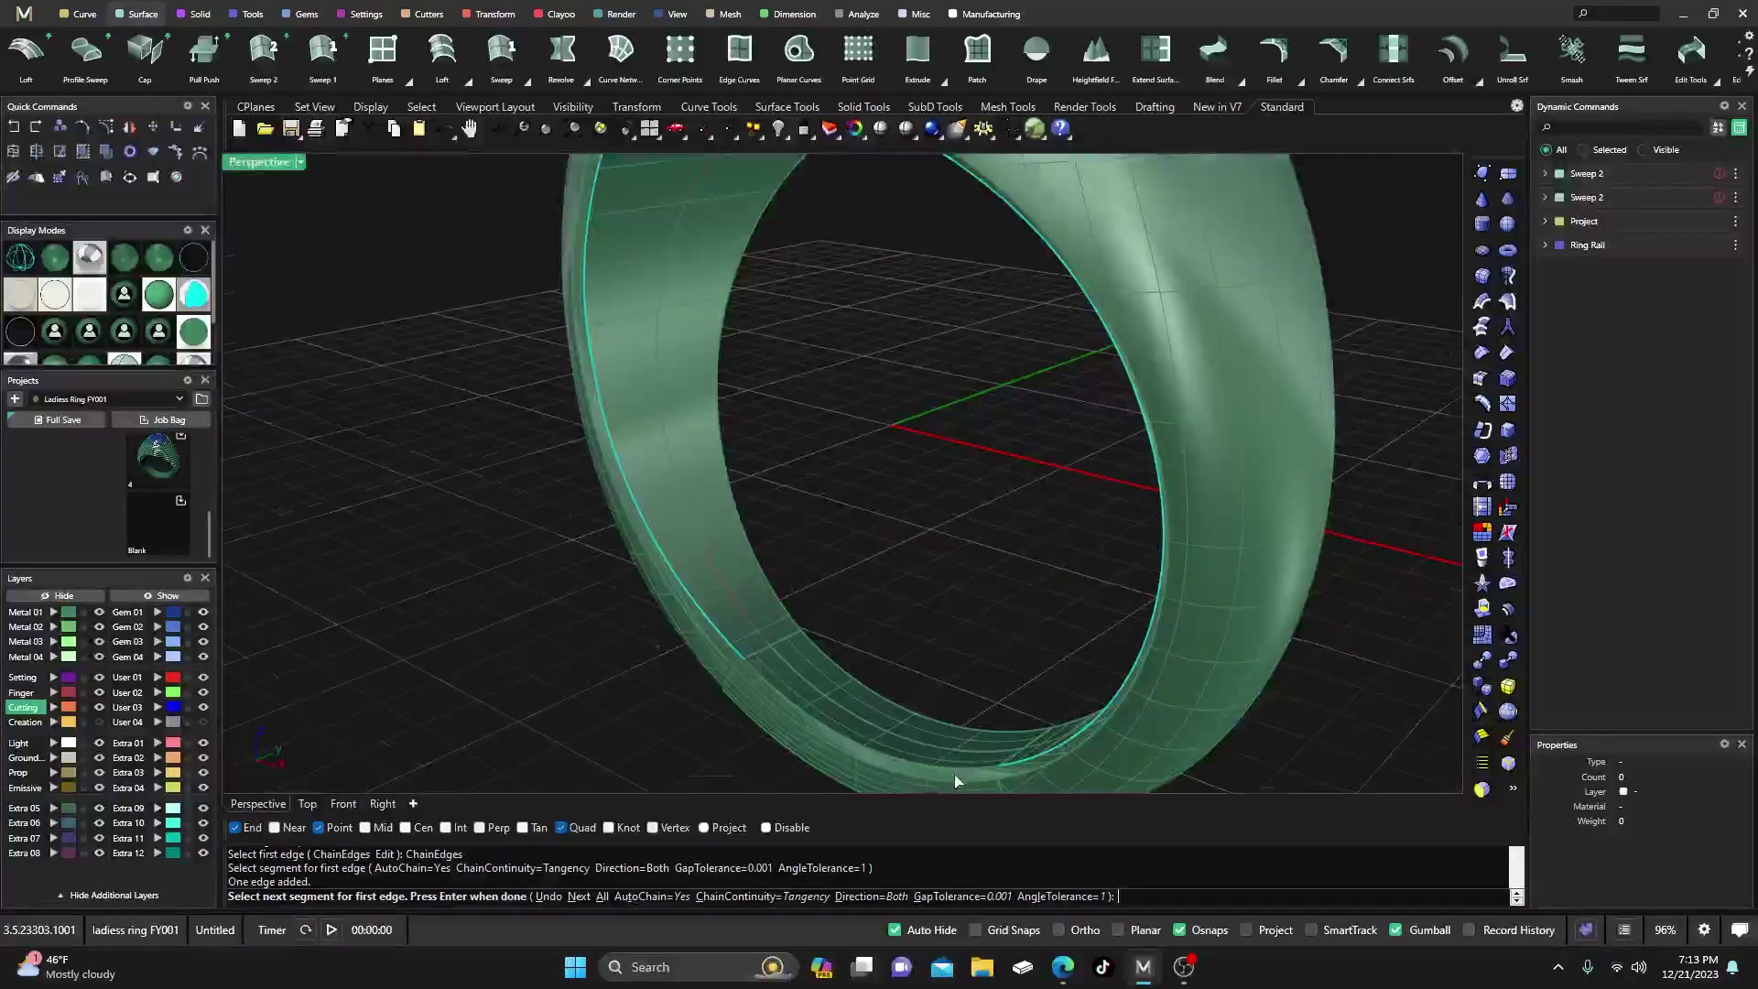
right_click(1013, 767)
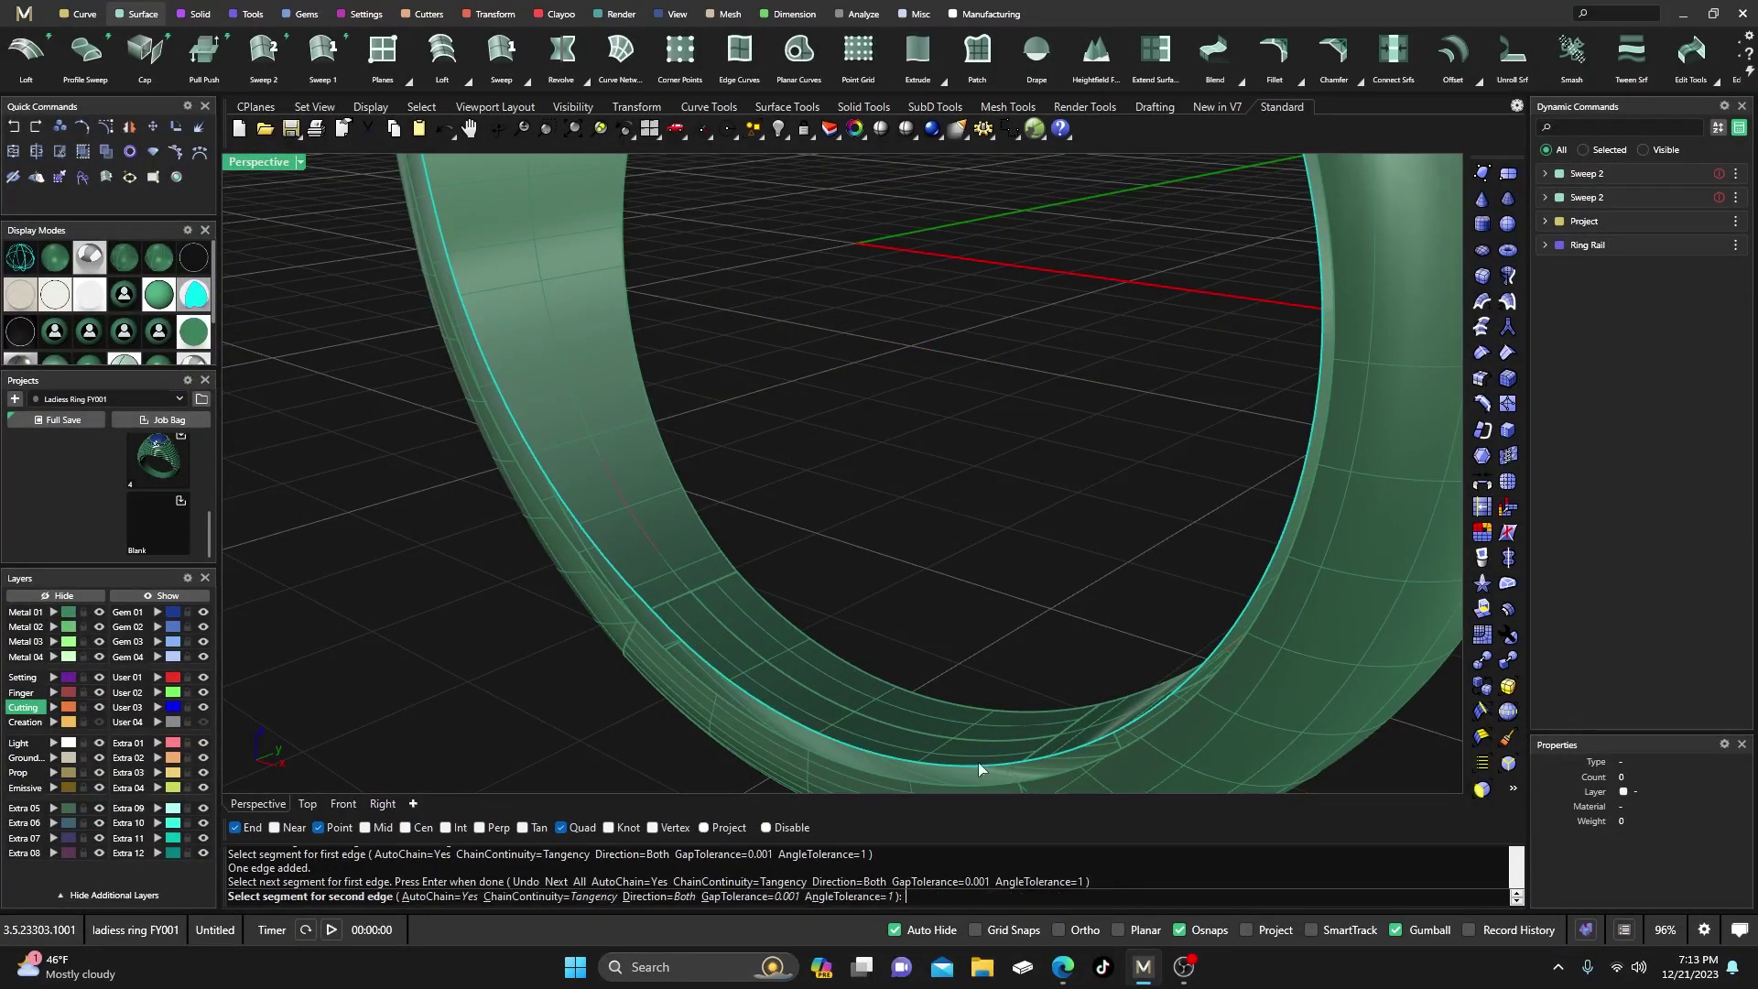
Pick the outer side of the front rim gap as the second blend edge and accept the seam points
scroll(772, 620, down, 5)
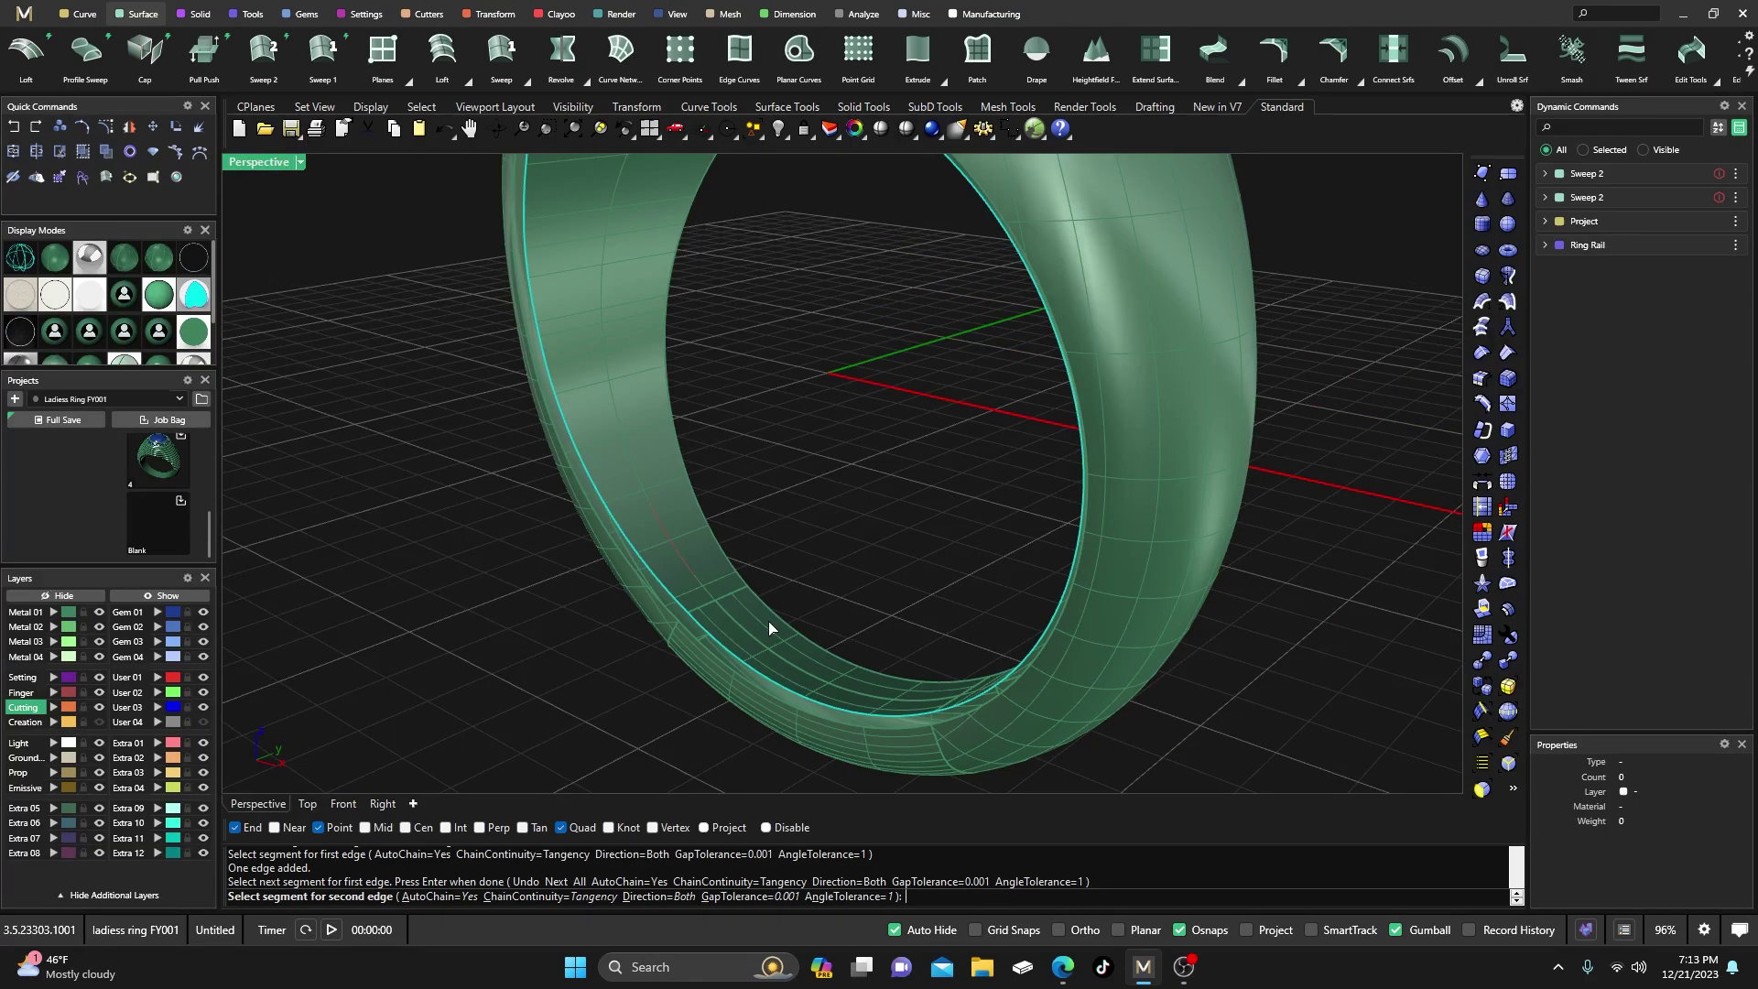
scroll(678, 632, up, 5)
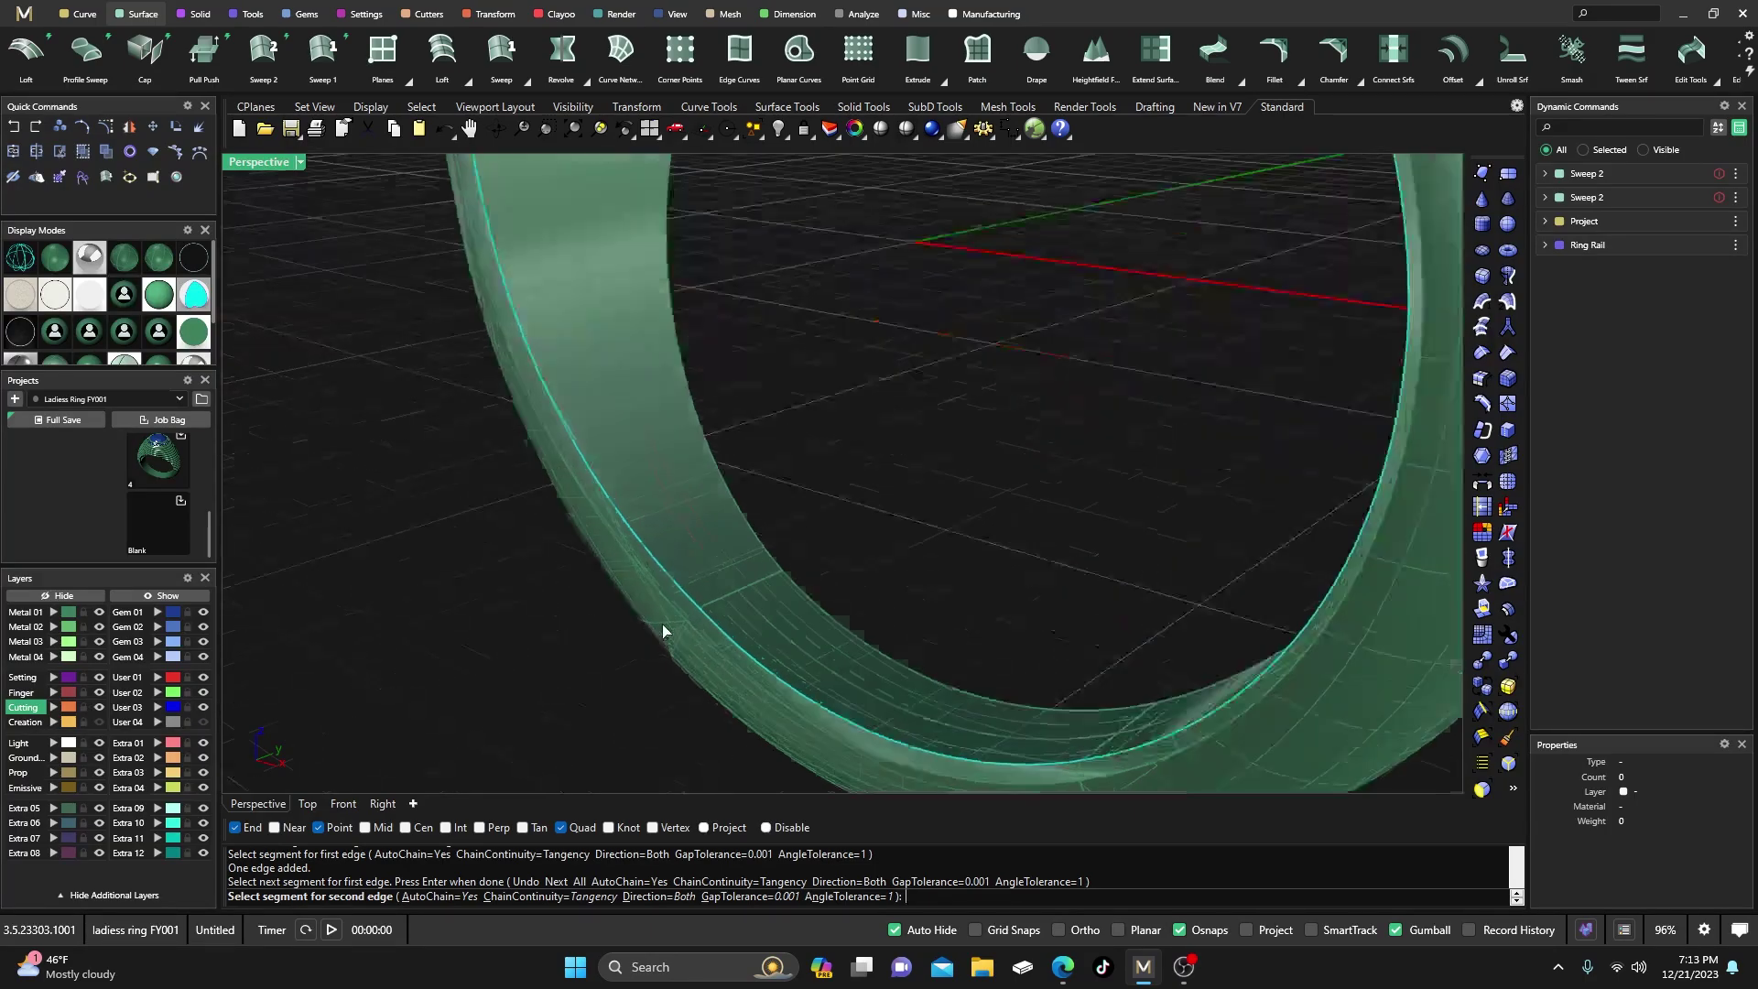
click(681, 614)
scroll(614, 606, down, 4)
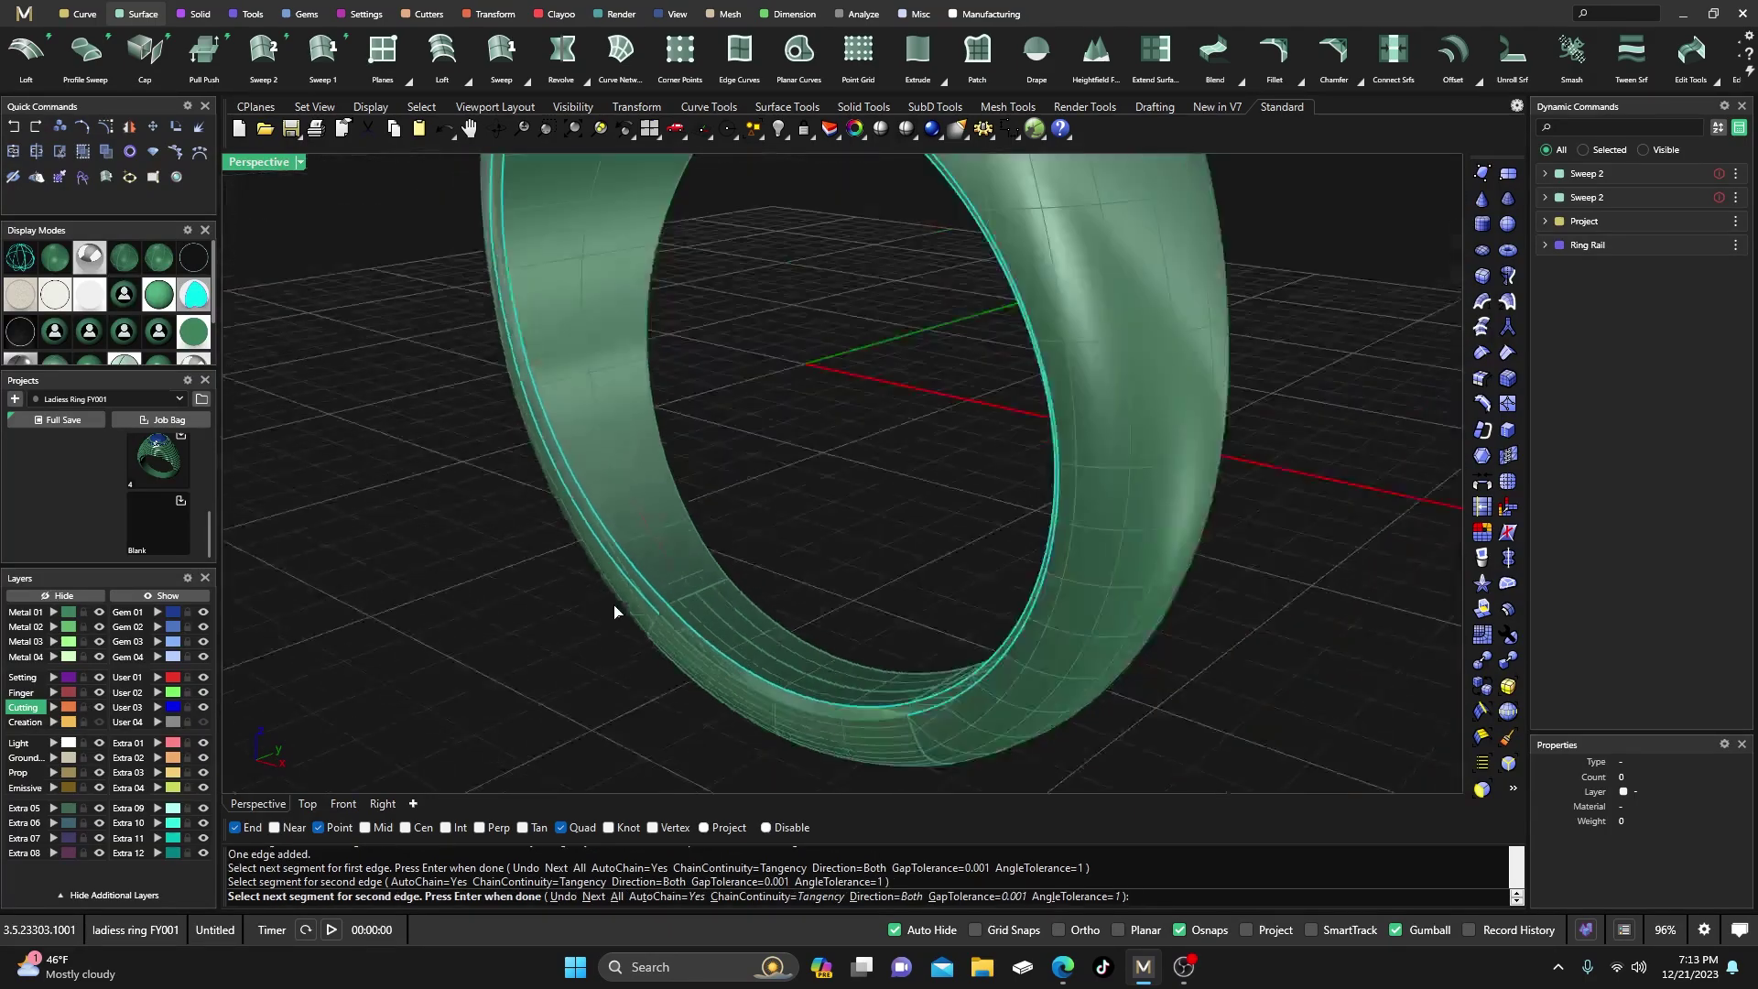
scroll(638, 646, up, 3)
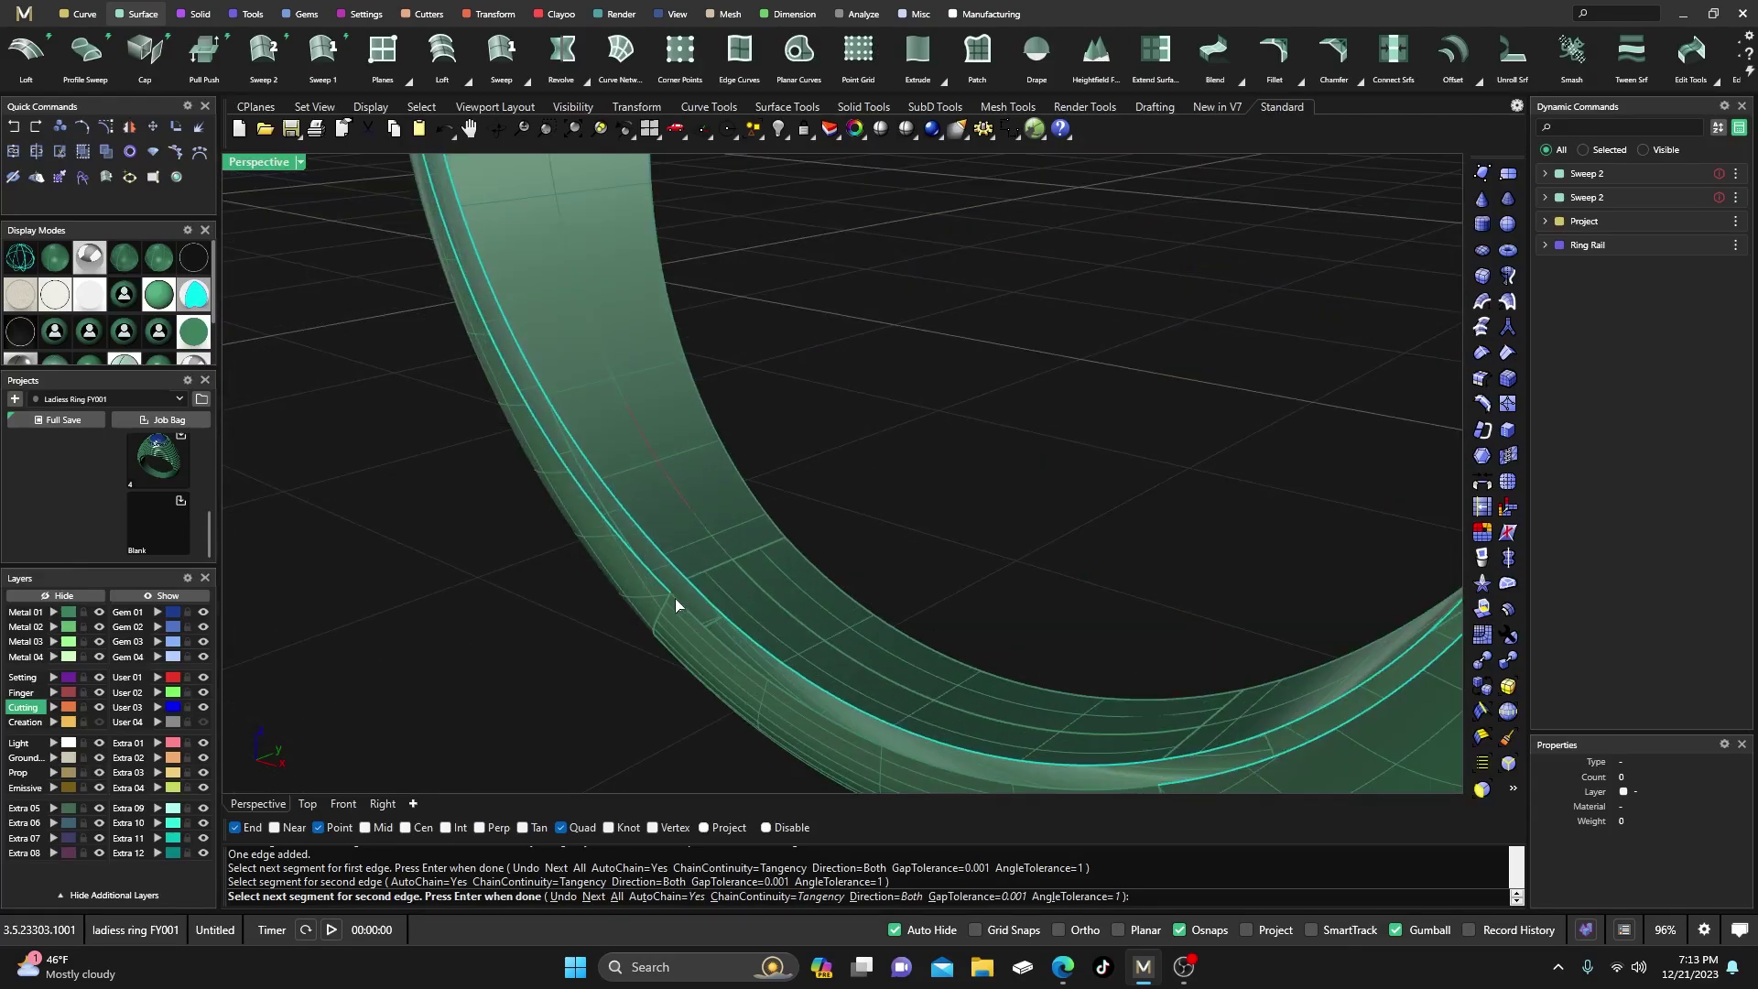
key(Return)
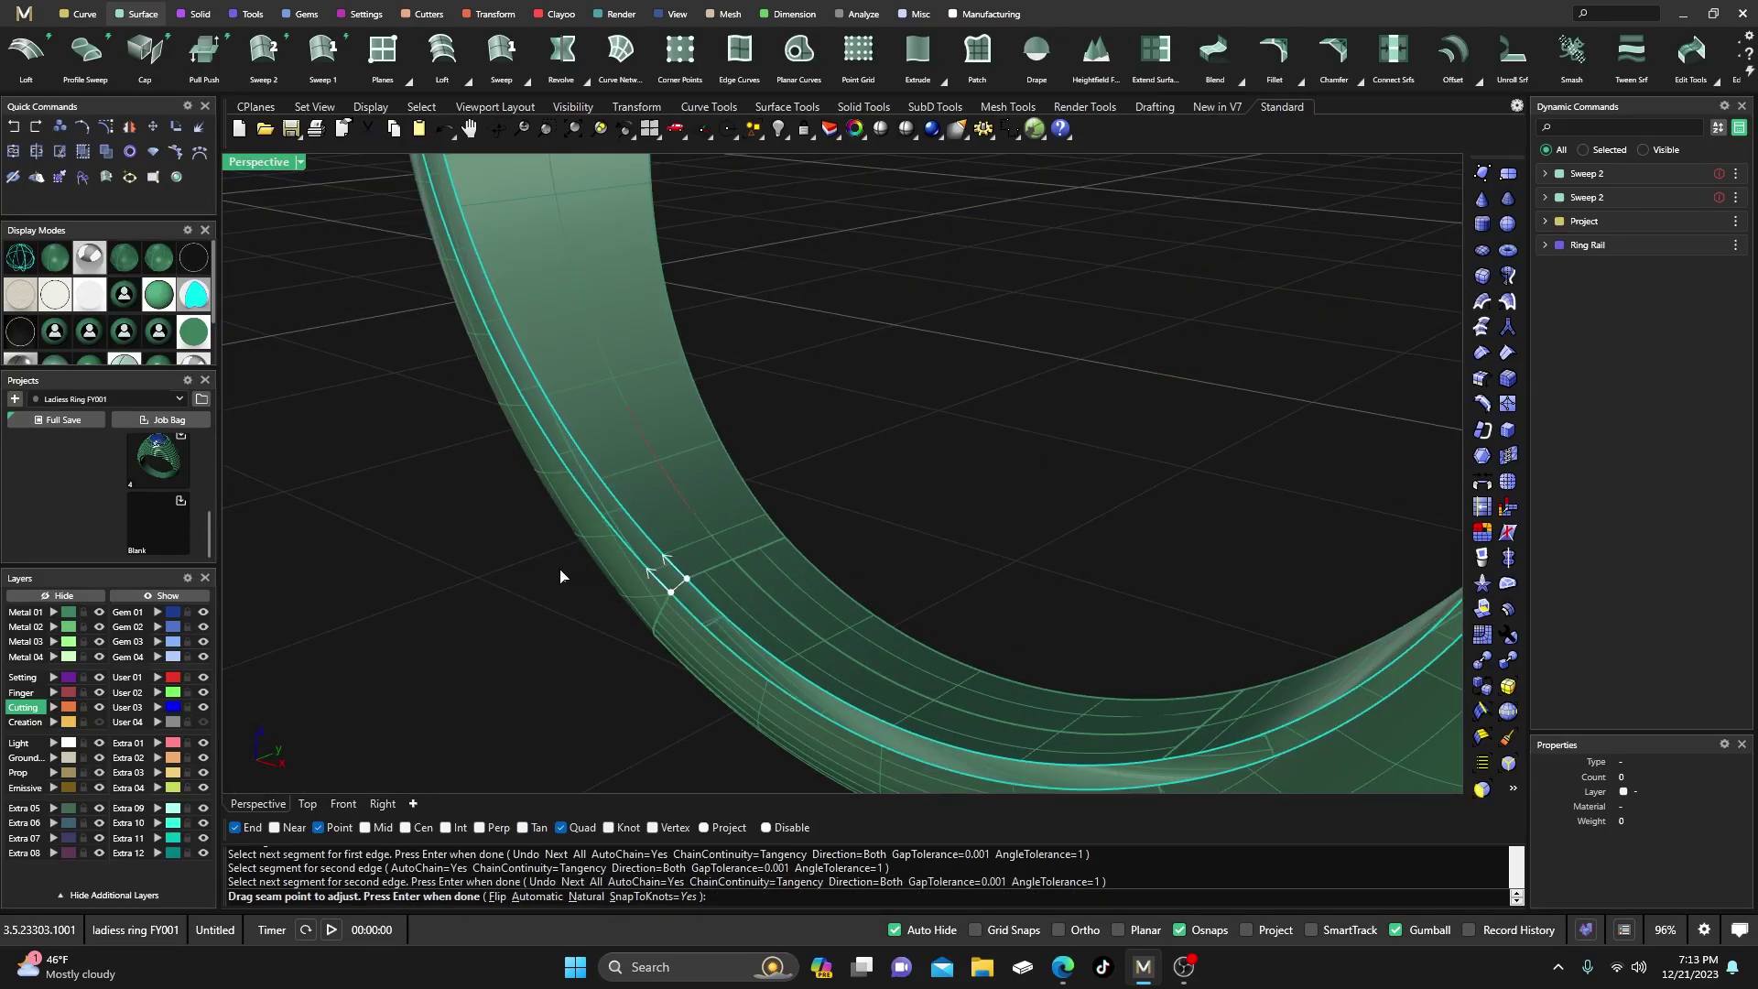
key(Return)
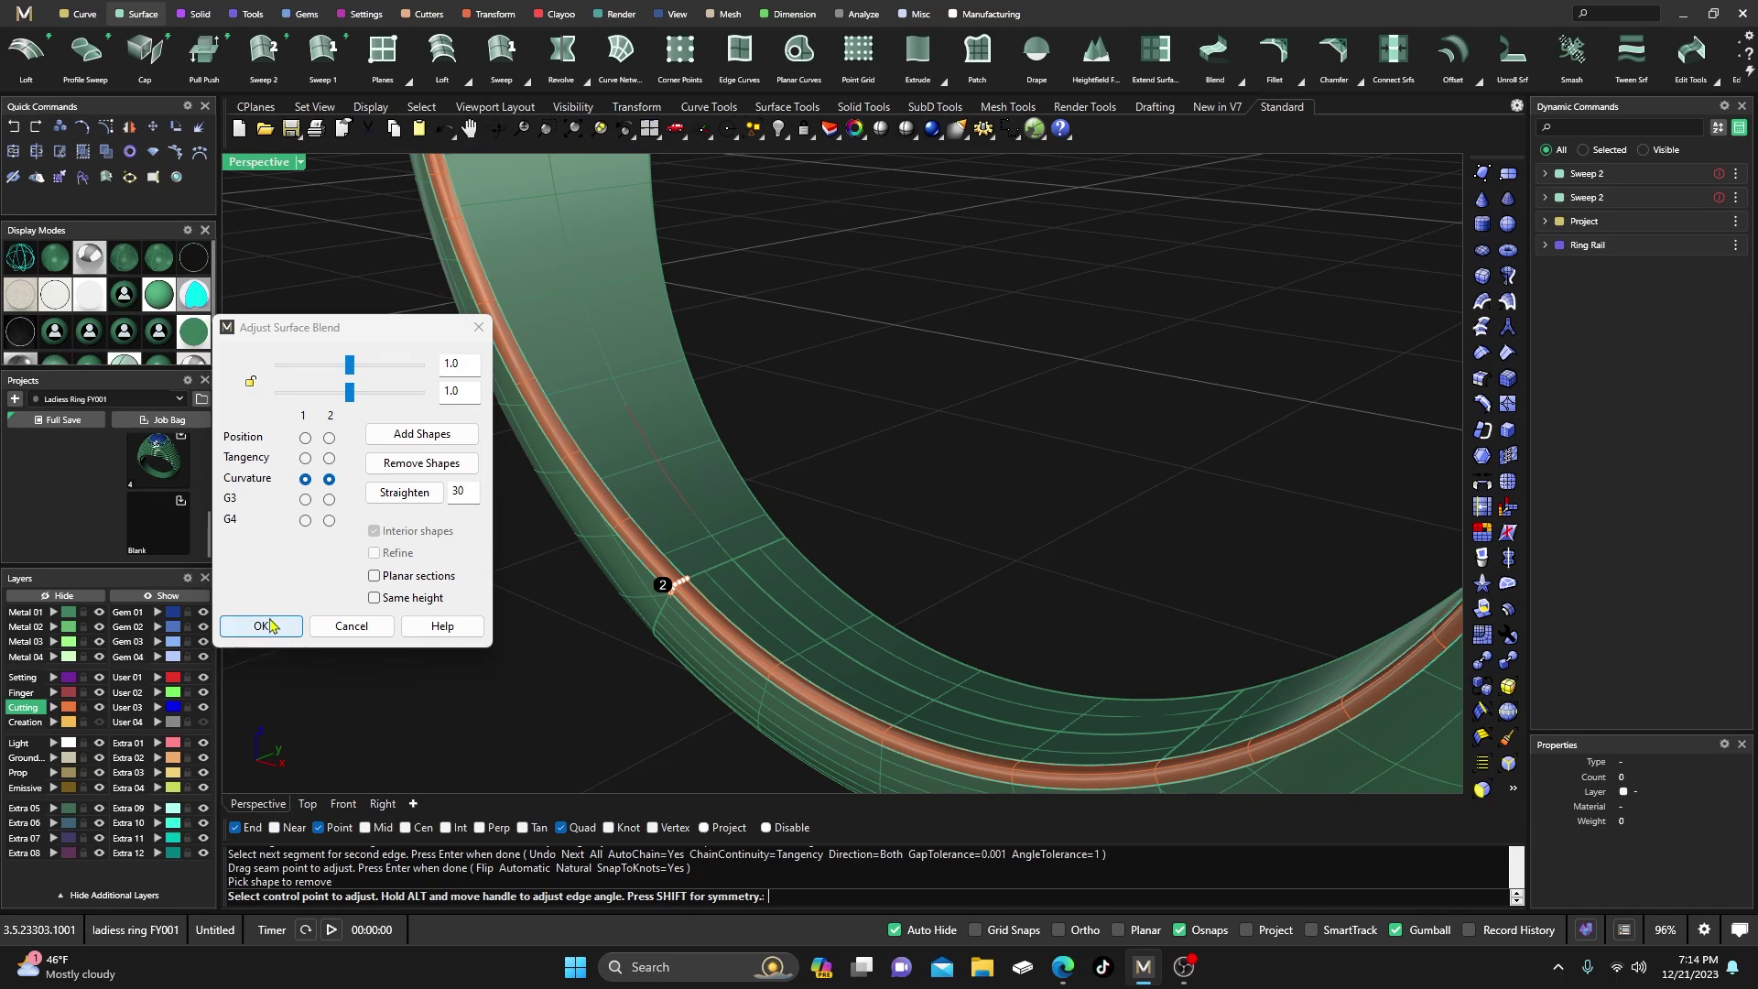
Create the rim blend with Tangency at both edges and the linked bulge values set to 1.057
scroll(906, 506, down, 3)
right_drag(903, 498, 843, 586)
scroll(837, 597, up, 3)
scroll(833, 586, up, 3)
click(305, 457)
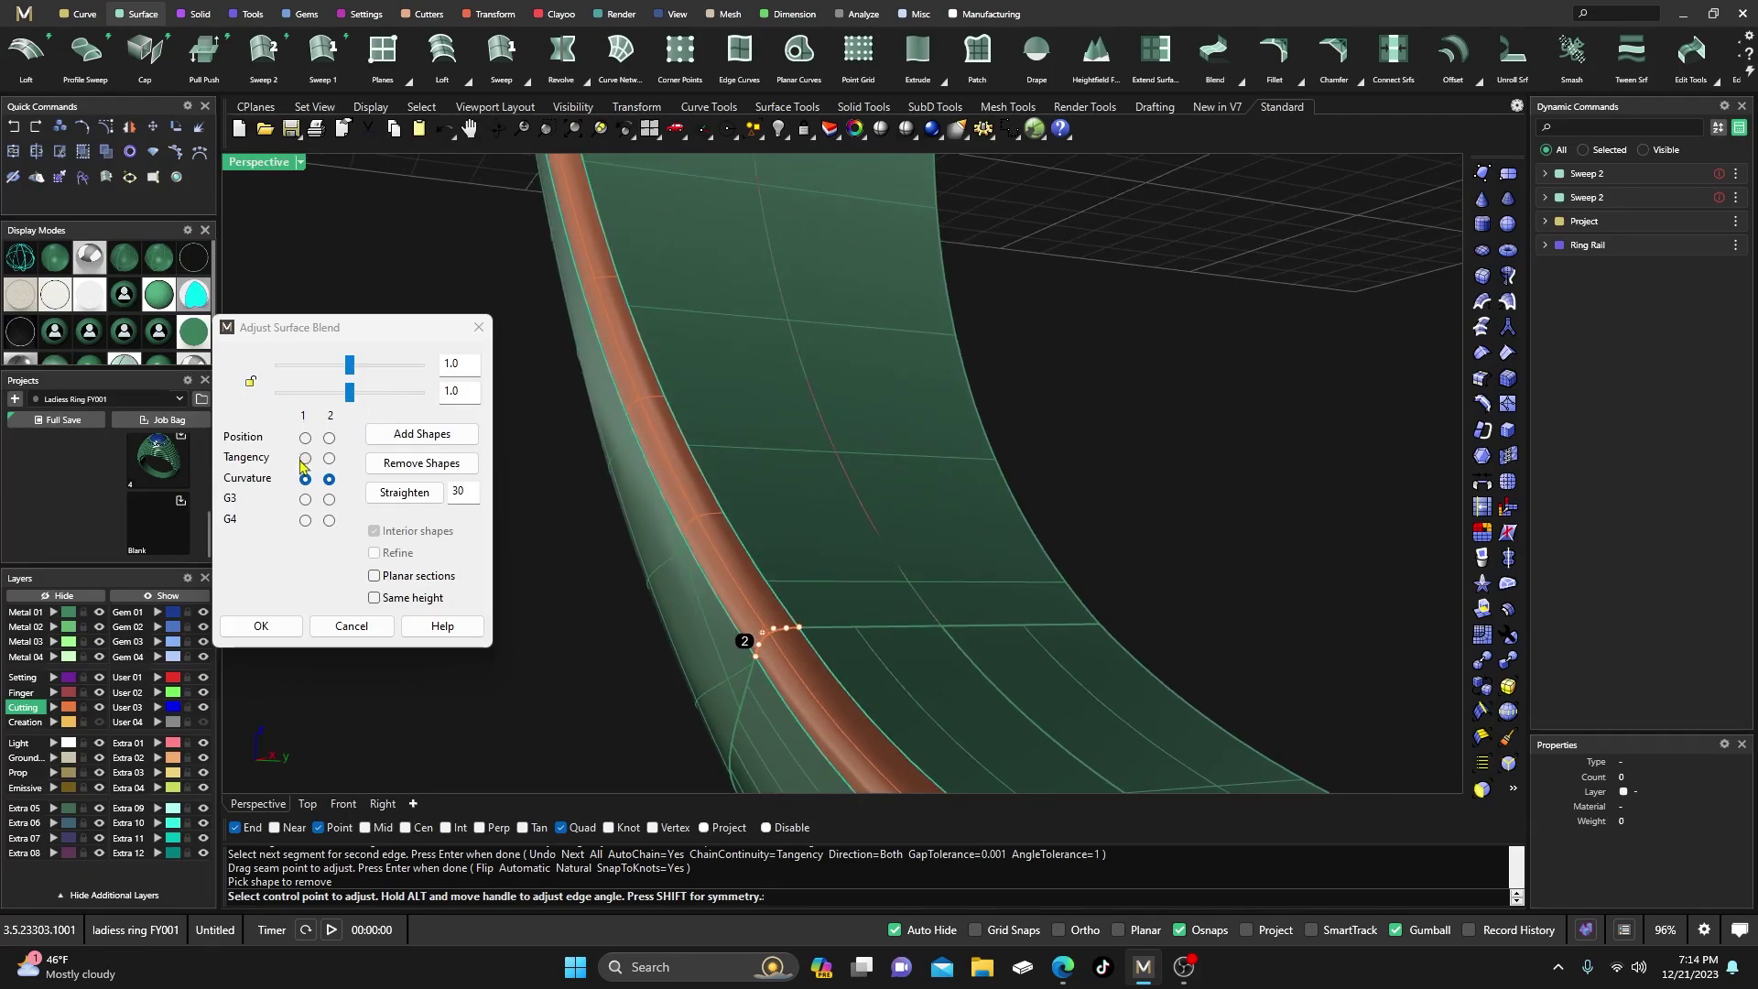
click(329, 459)
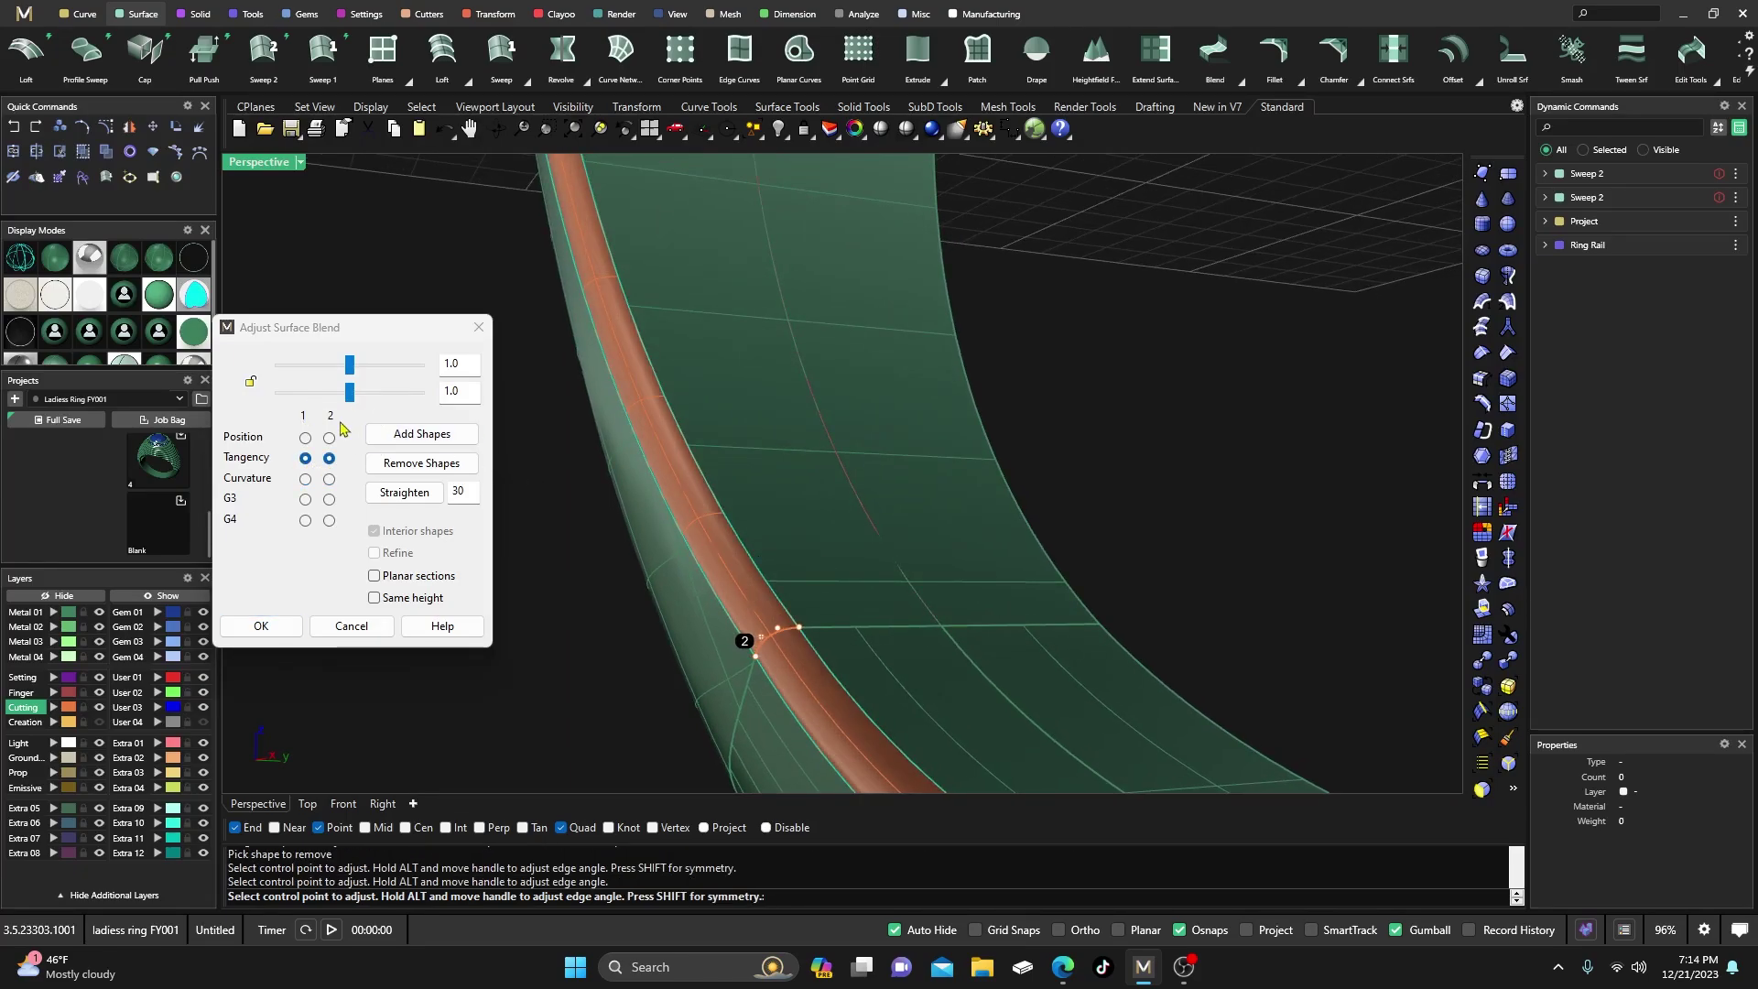
mouse_move(350, 392)
mouse_down()
mouse_move(293, 392)
mouse_move(417, 392)
mouse_move(356, 391)
mouse_up()
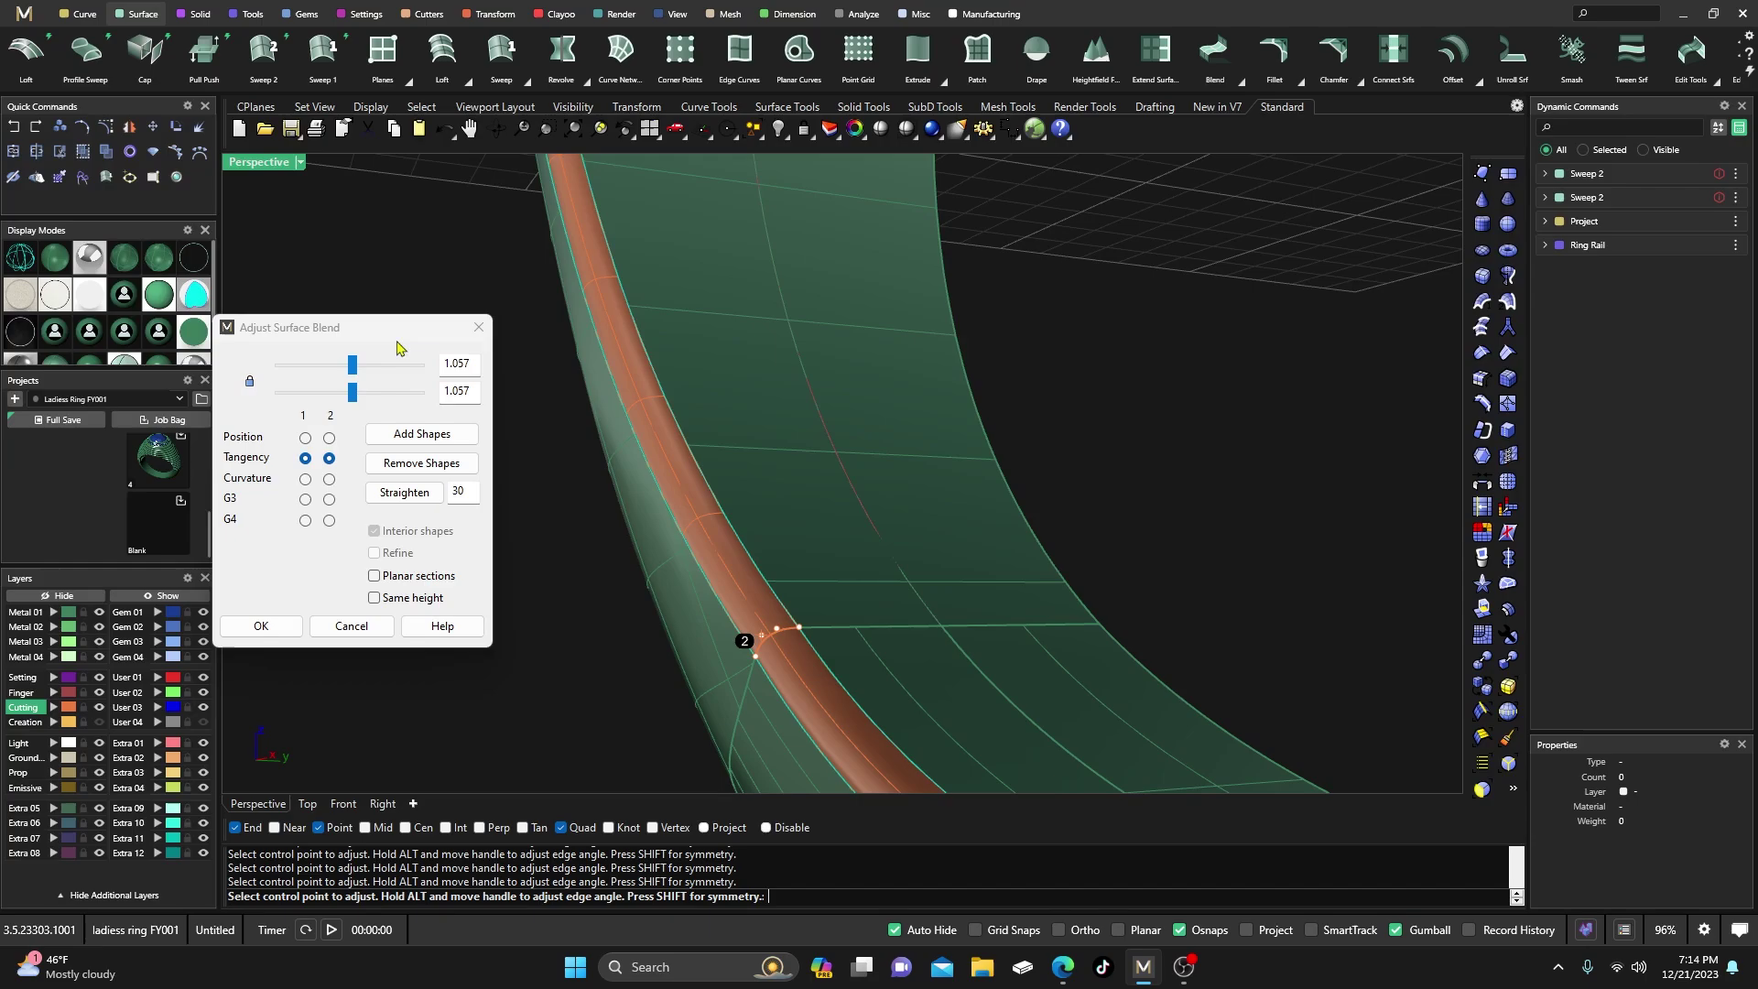
click(262, 626)
Join the ring pieces and the new rim blend surface into one polysurface
scroll(452, 568, down, 3)
scroll(453, 568, down, 3)
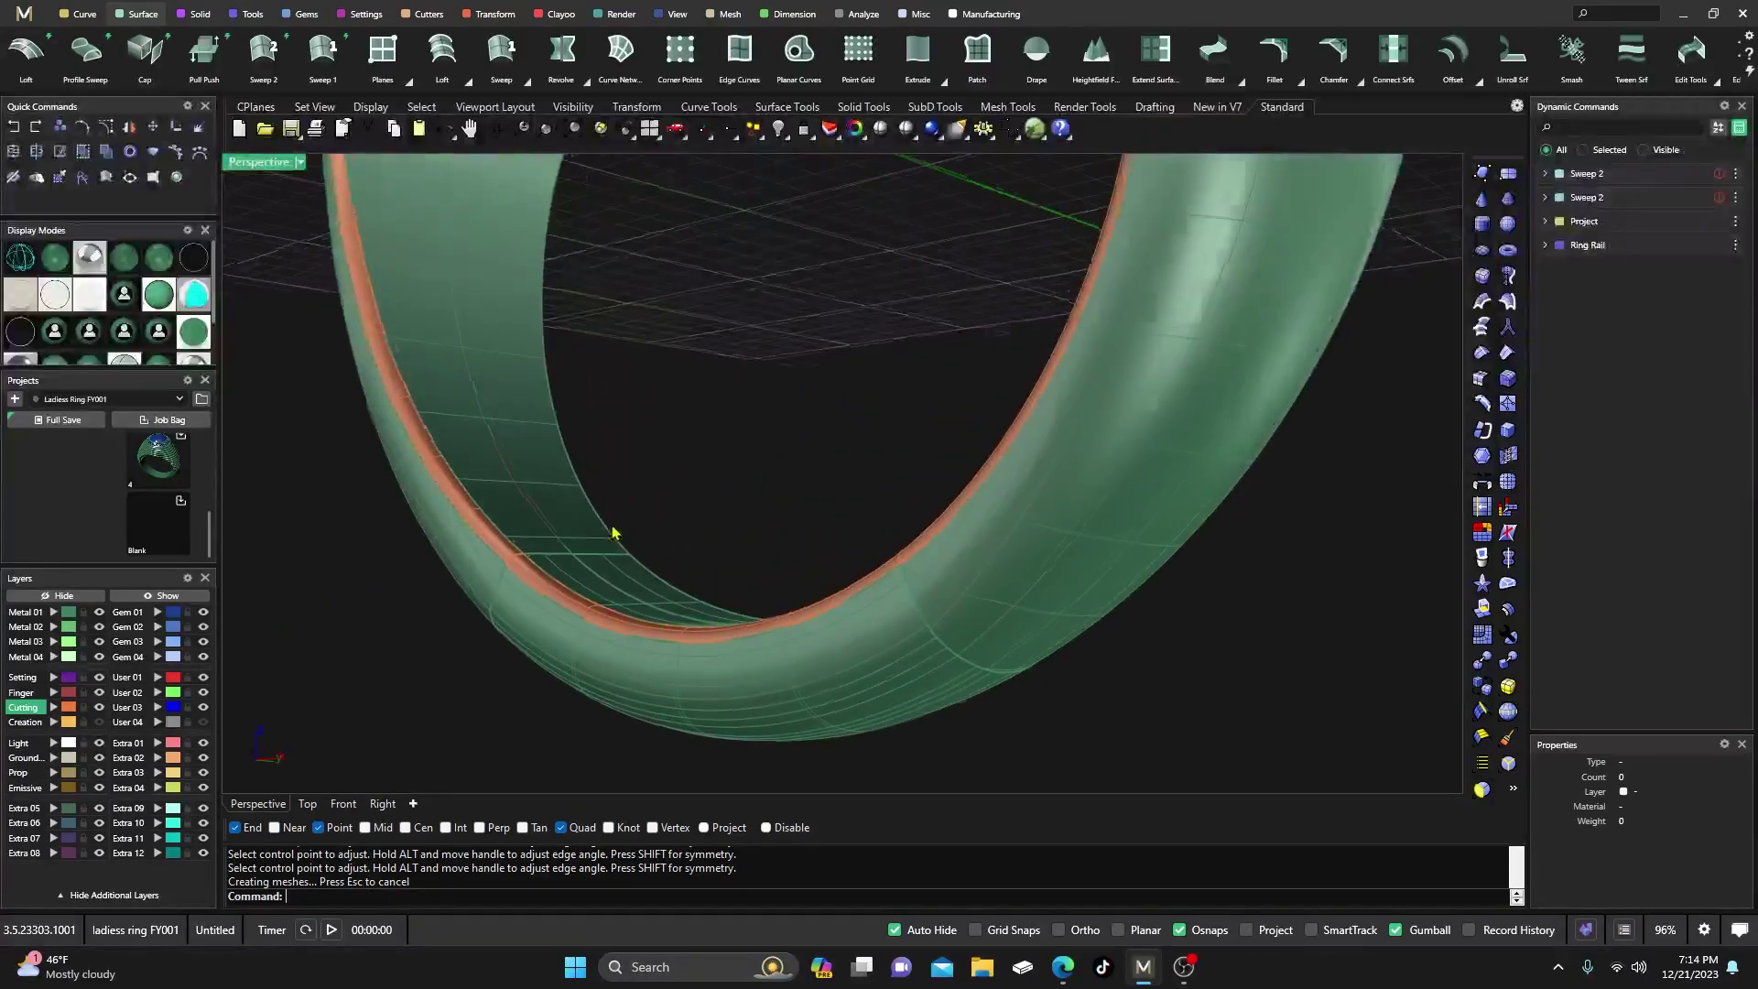
drag(709, 448, 458, 678)
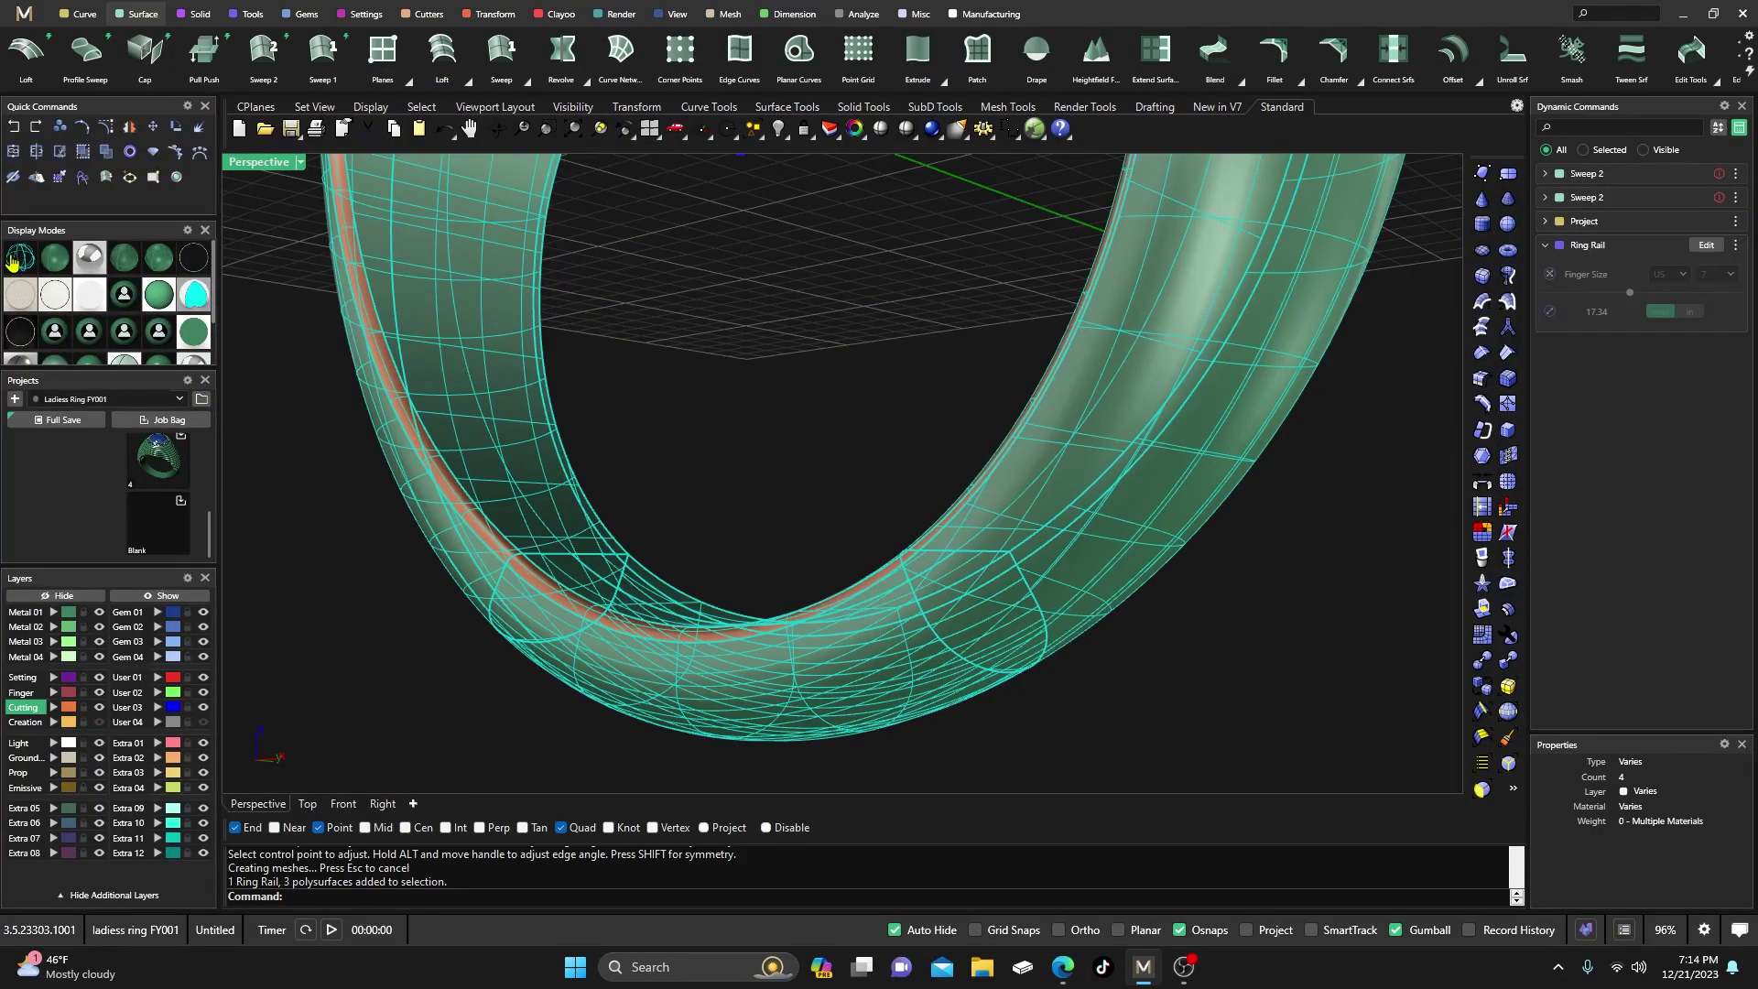
click(12, 154)
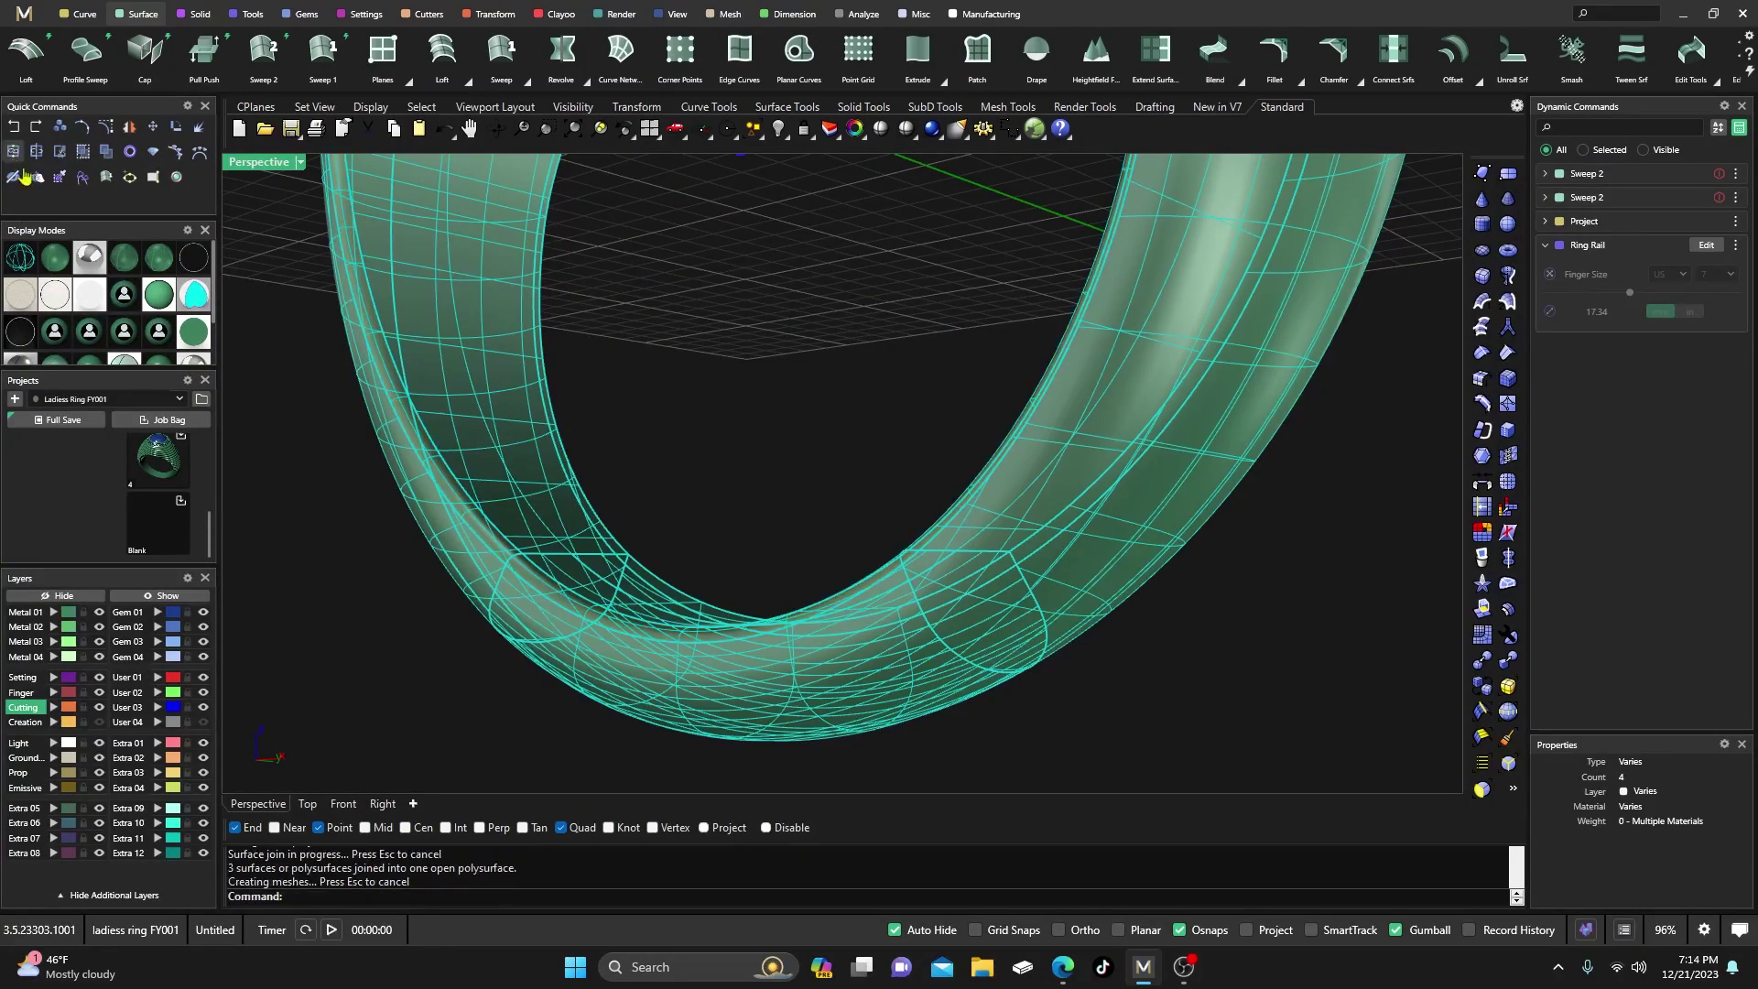
click(772, 517)
click(723, 689)
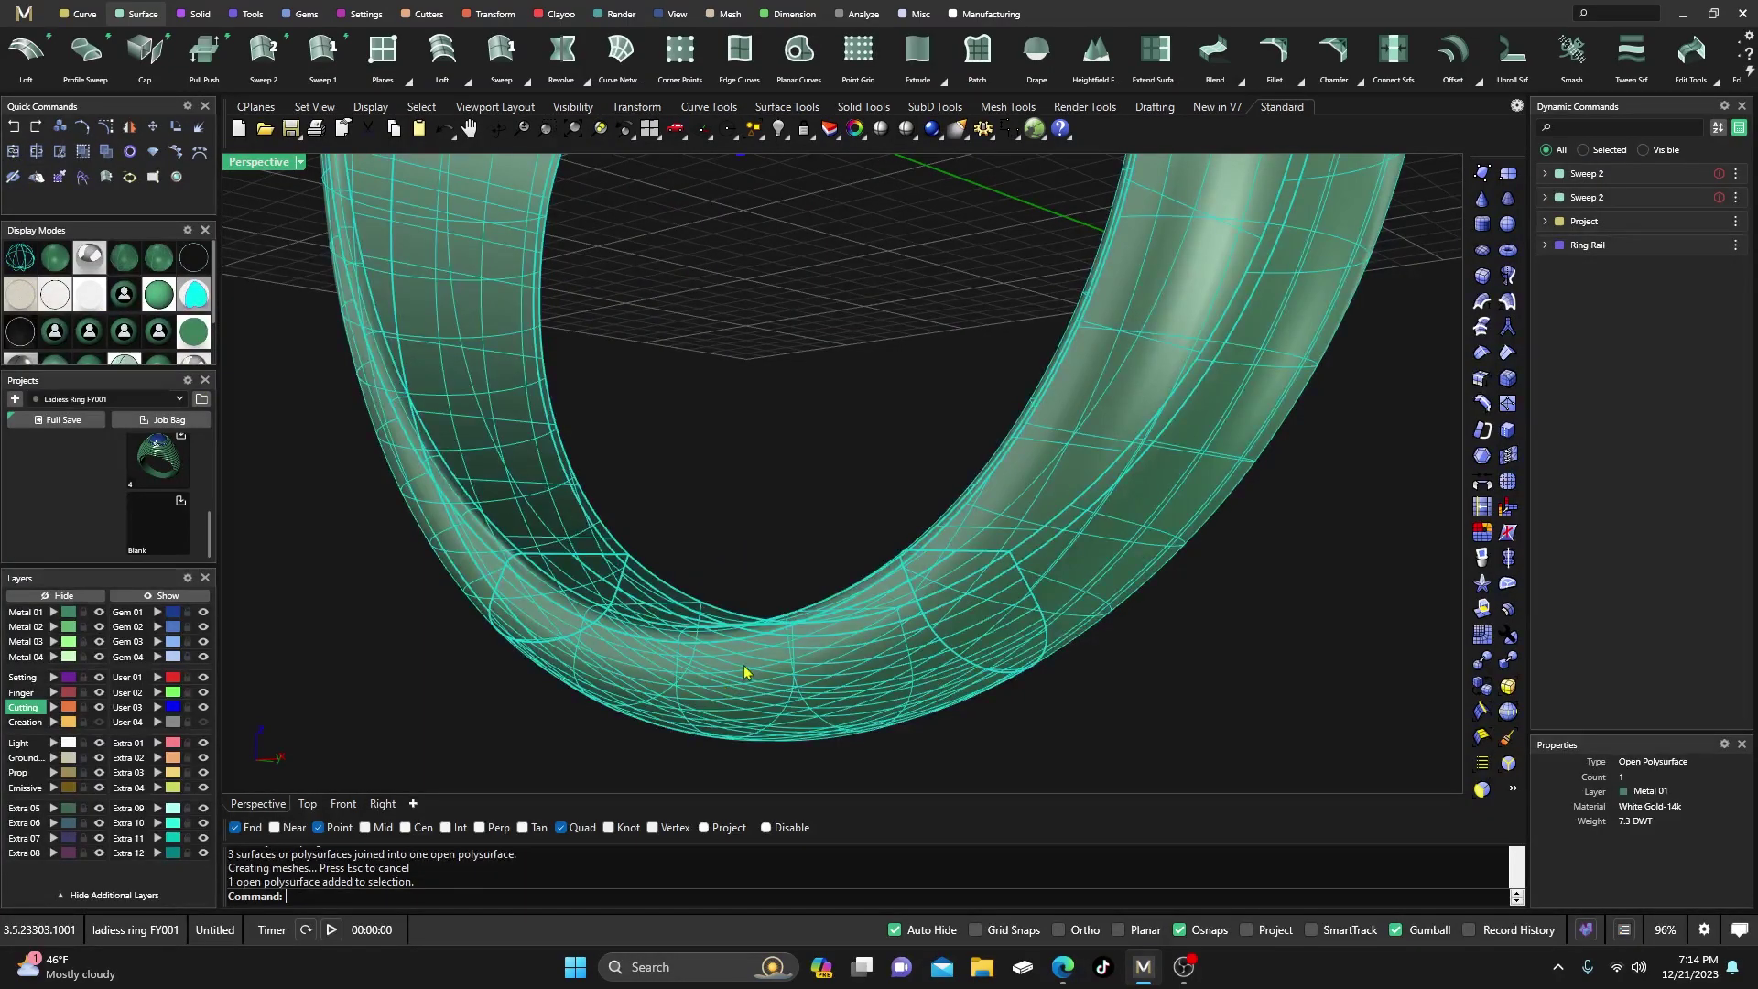
scroll(853, 550, down, 3)
key(Escape)
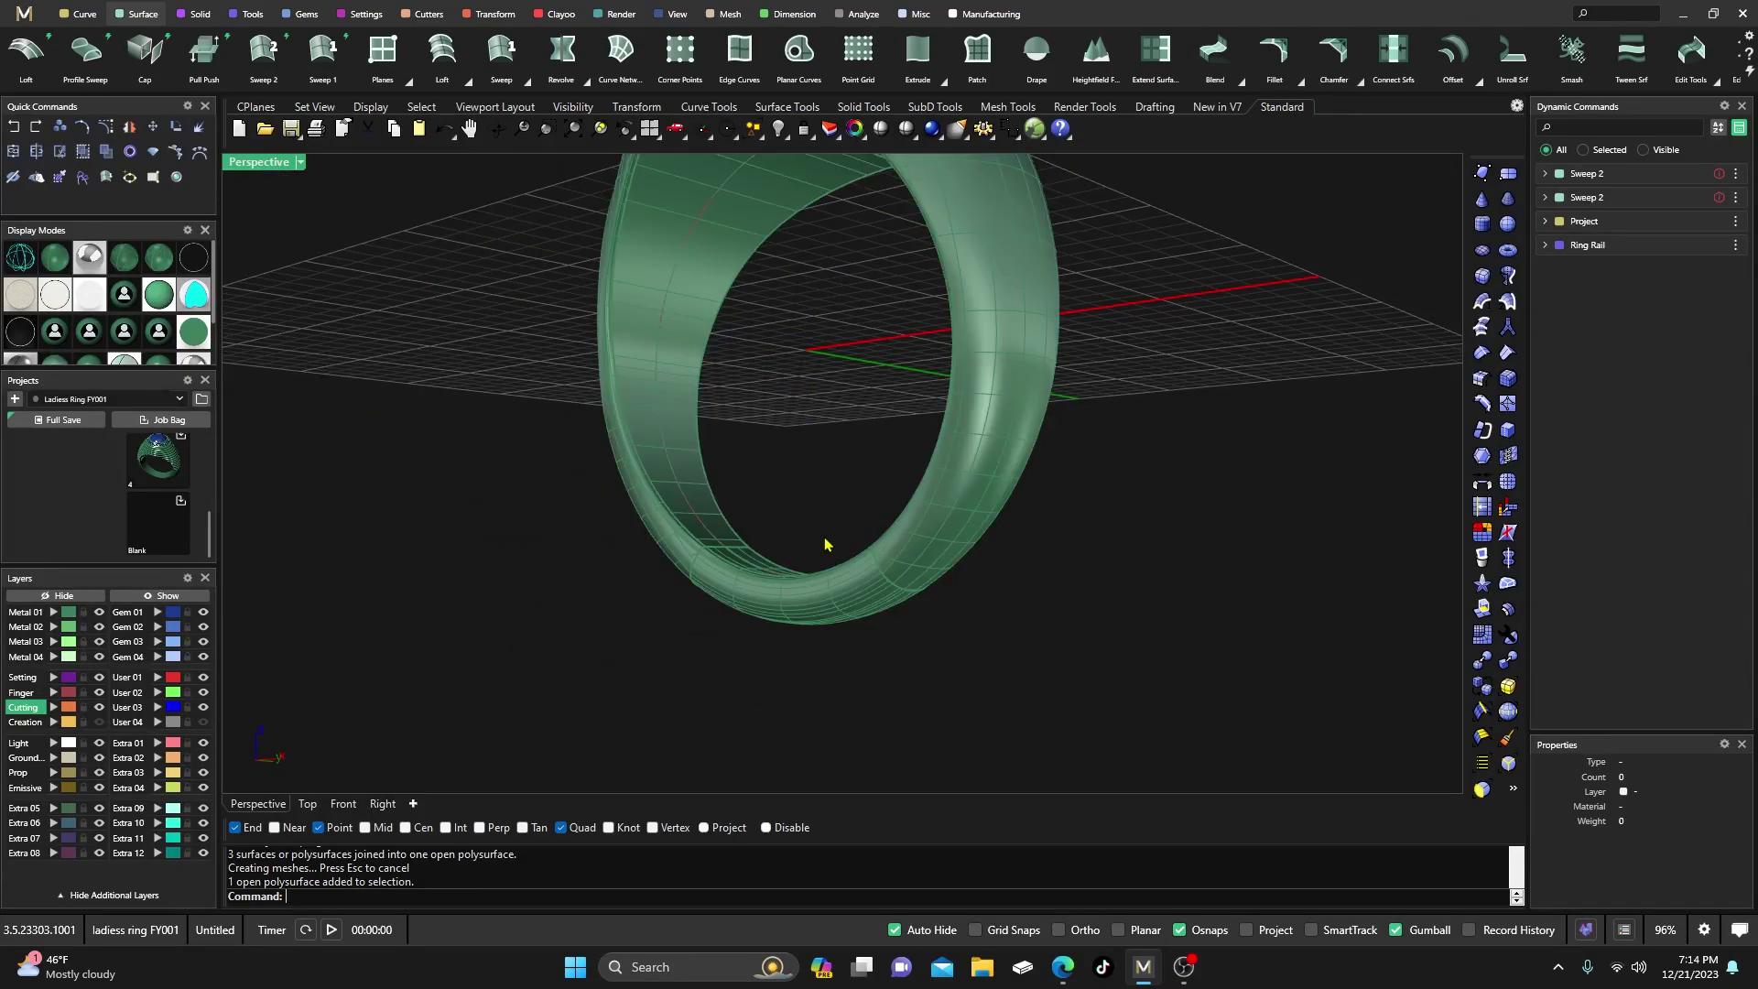
Run Show Edges on the joined ring to locate its naked edges
scroll(883, 608, down, 3)
mouse_move(883, 609)
right_down()
mouse_move(916, 582)
mouse_move(920, 315)
right_up()
click(921, 312)
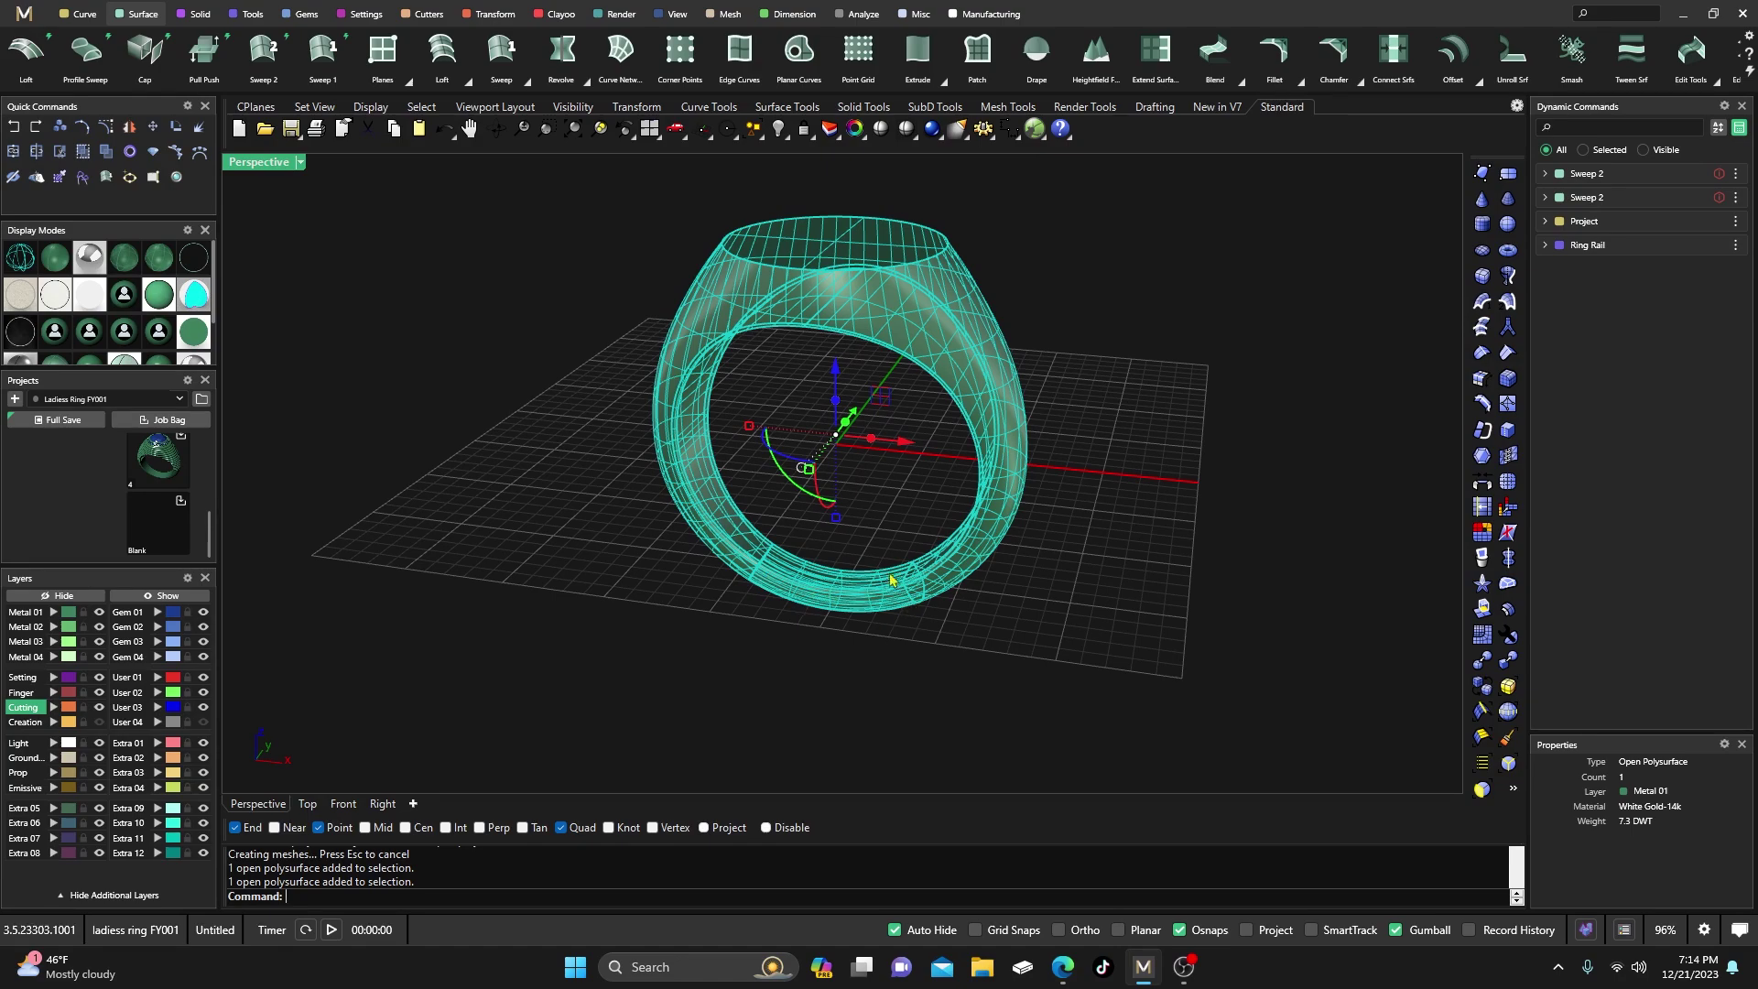
click(858, 14)
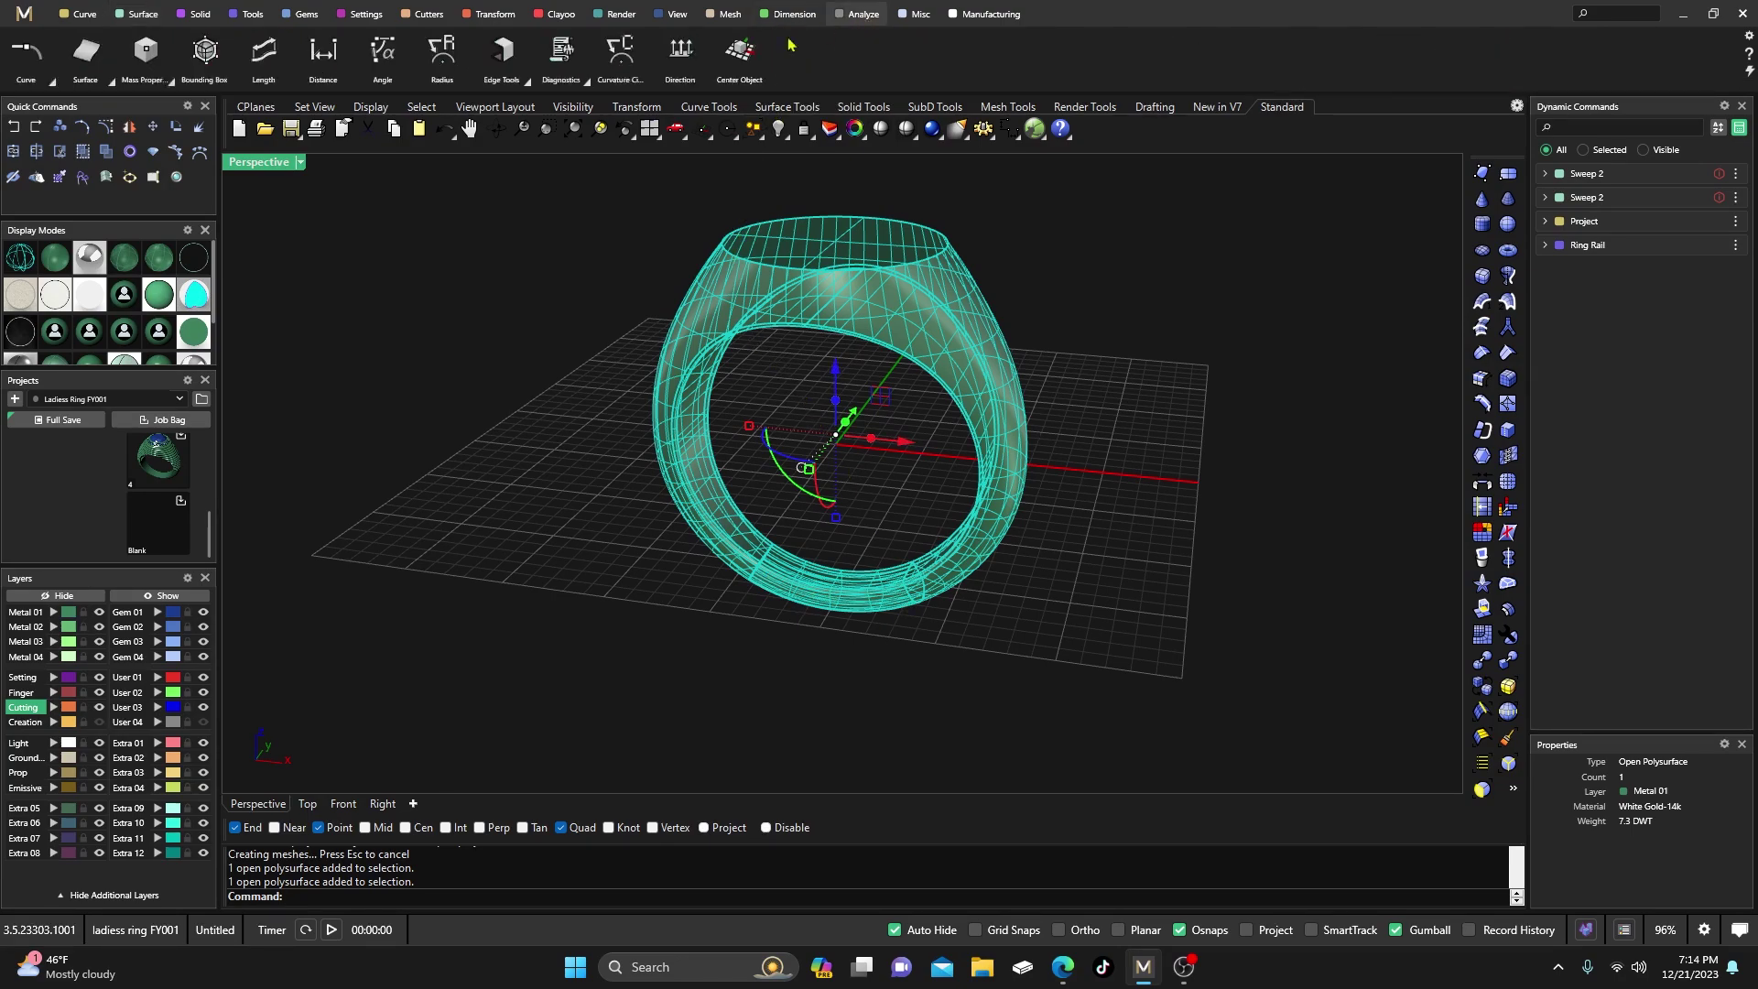
click(524, 73)
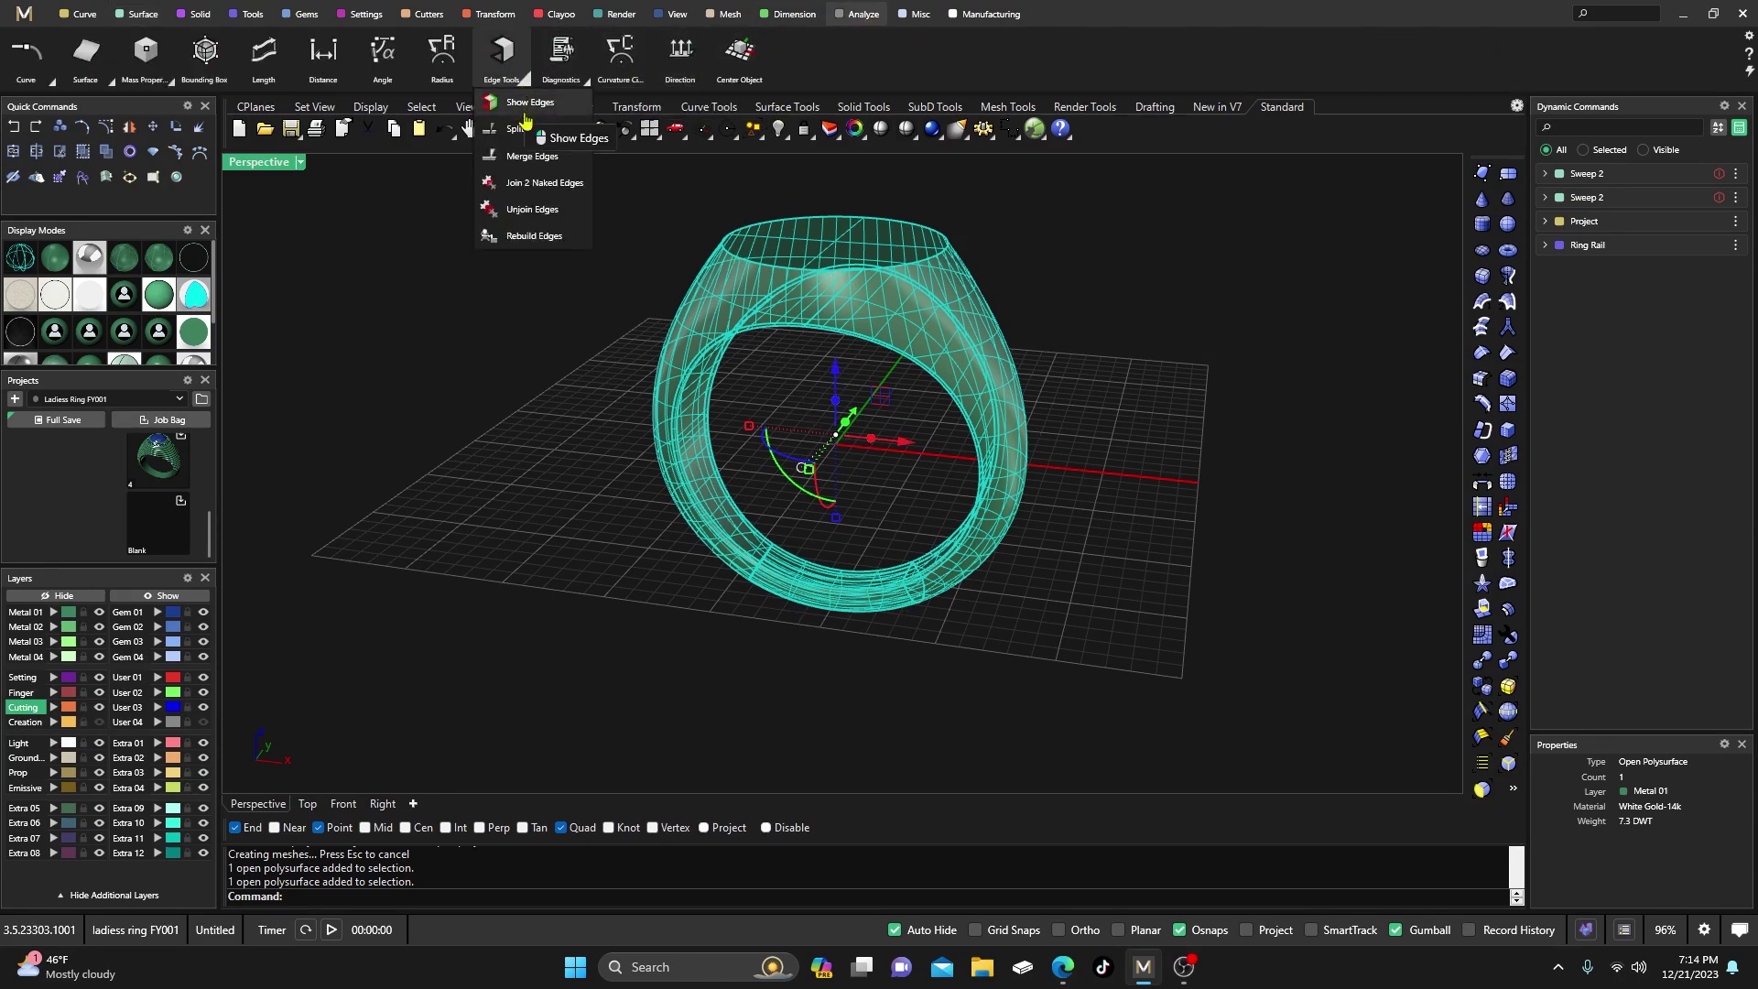
click(531, 126)
scroll(773, 576, up, 3)
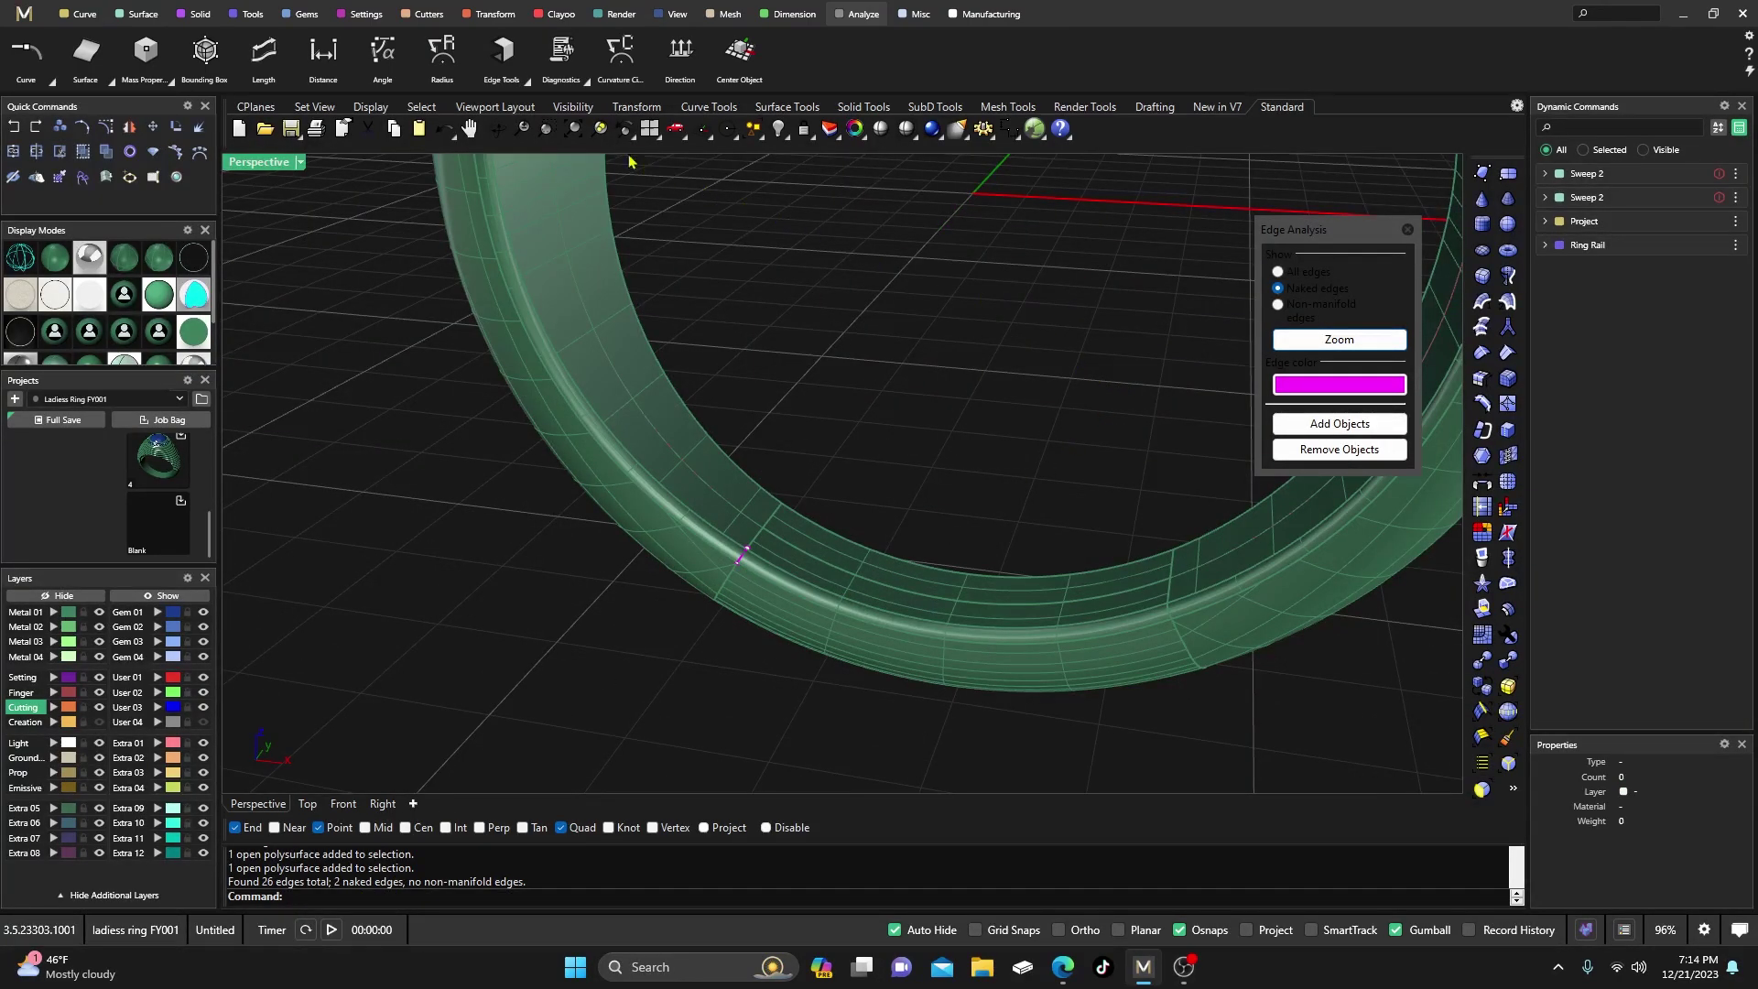
Join the two naked edges at the rim blend's seam, accepting the required joining tolerance, and check the ring by selecting it
click(527, 85)
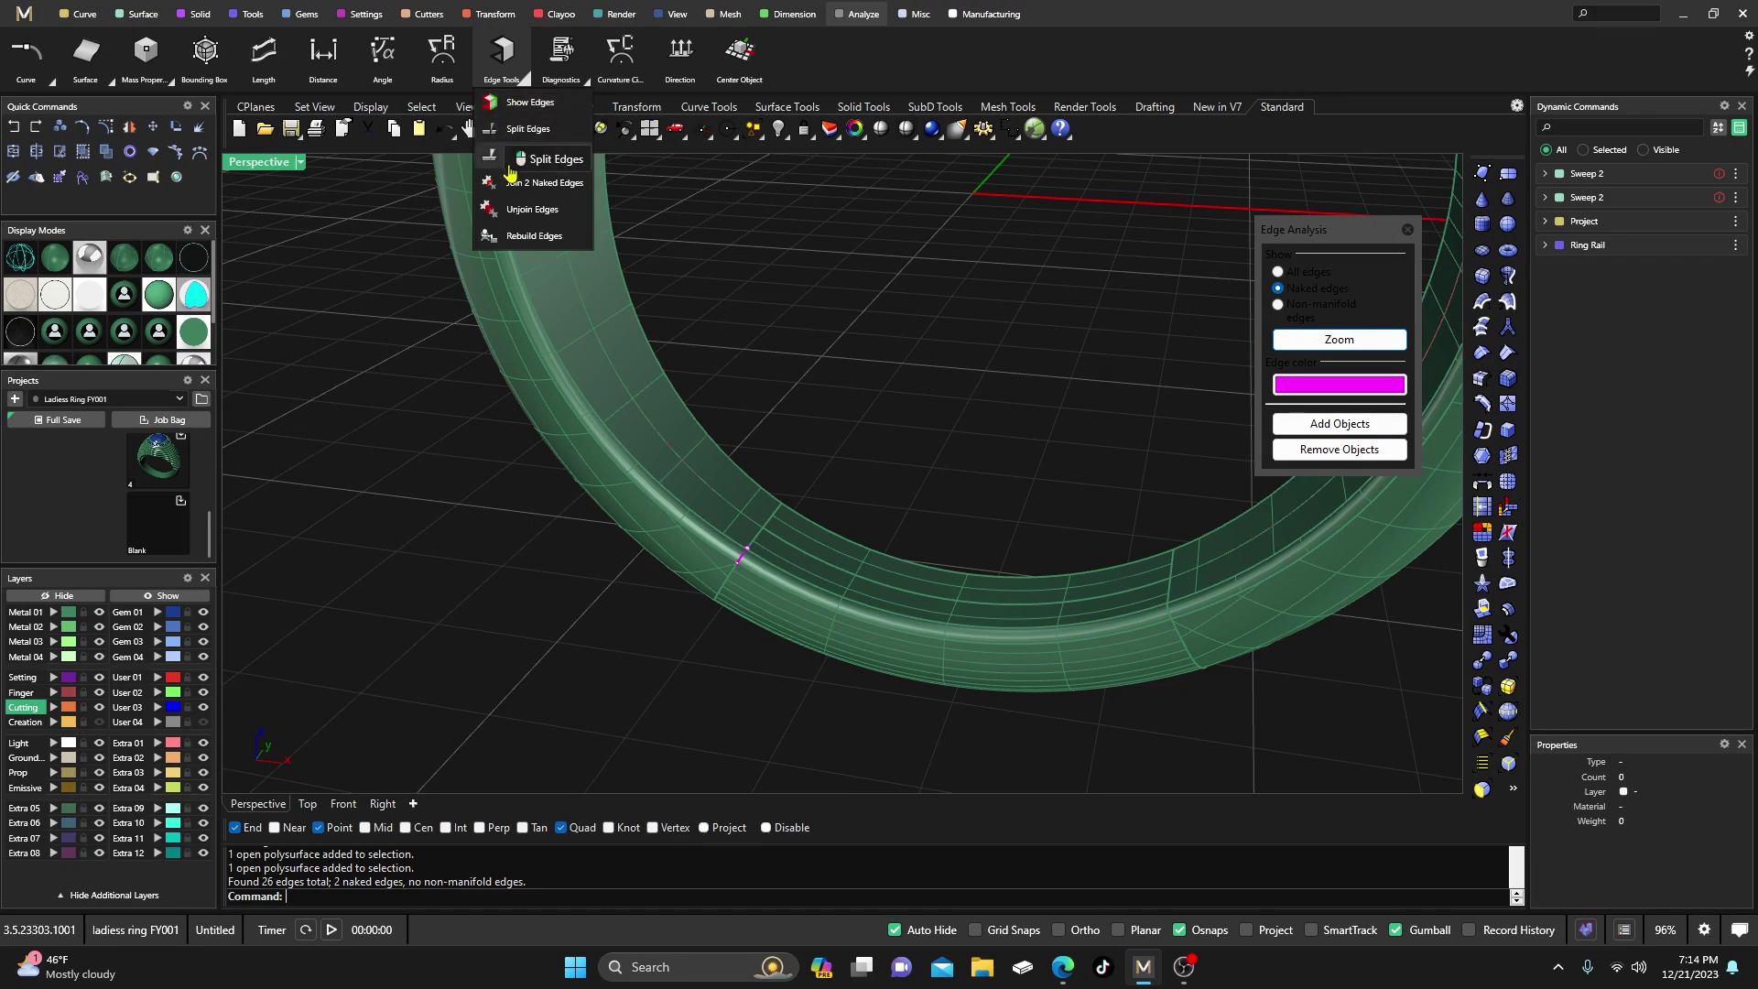
click(523, 186)
scroll(751, 574, up, 2)
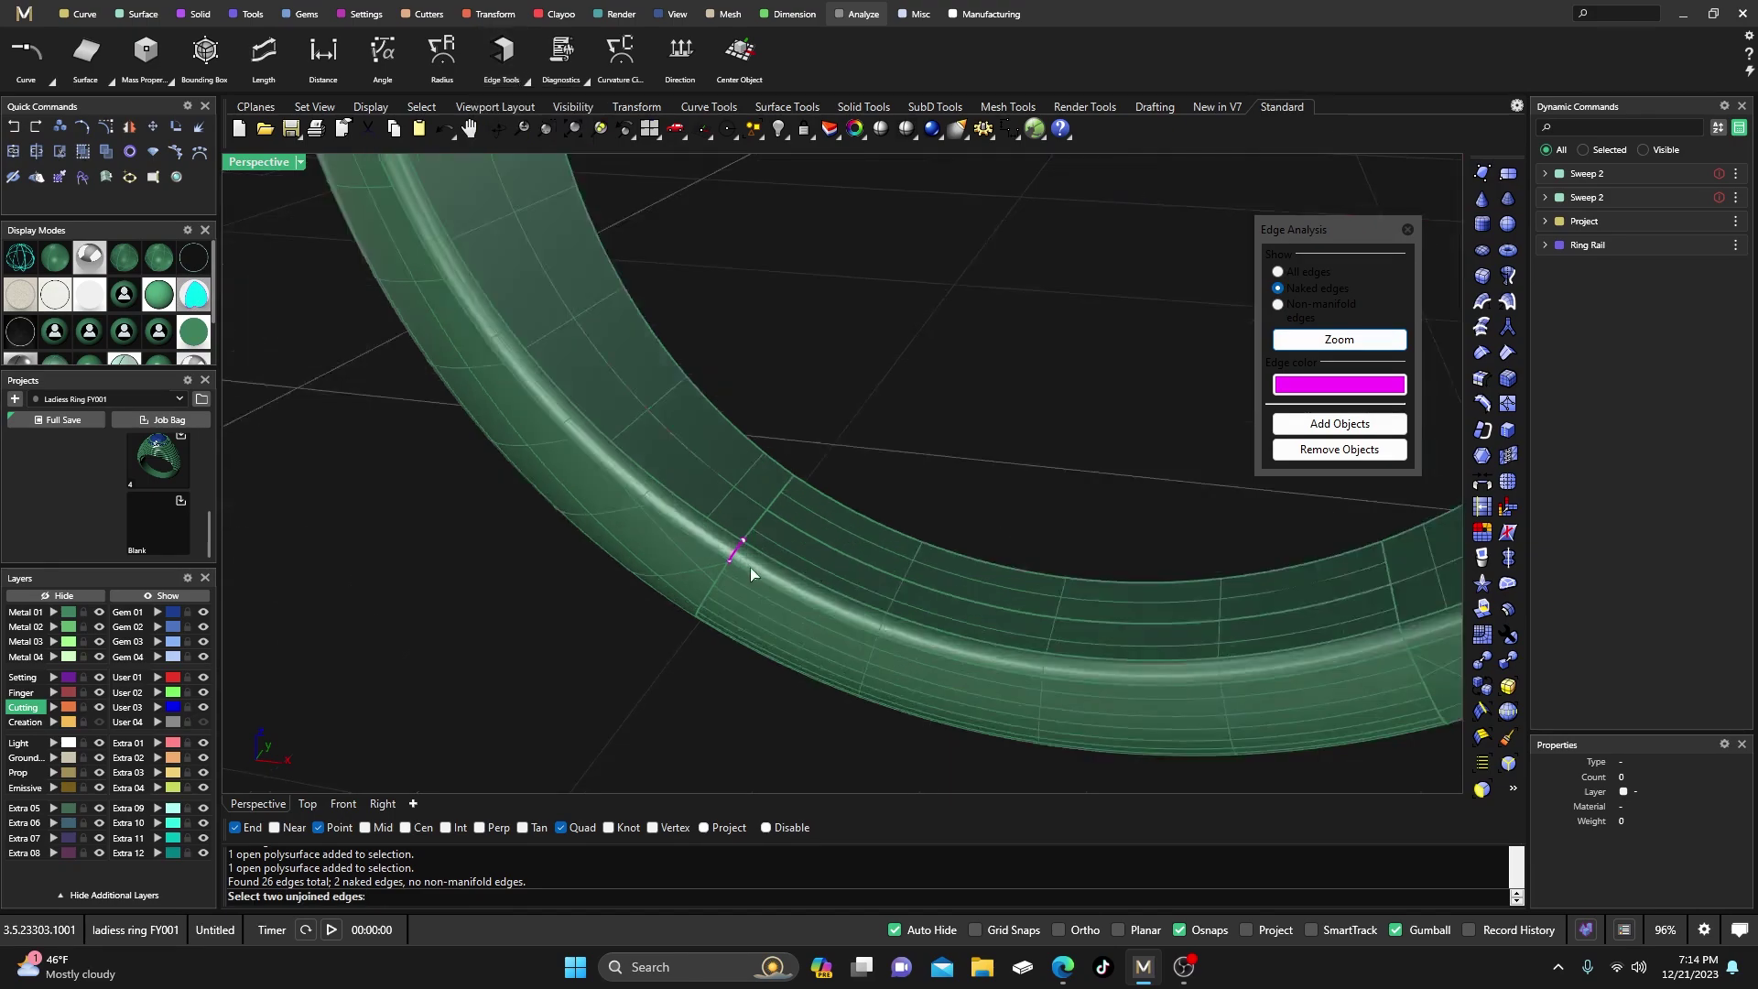
click(737, 555)
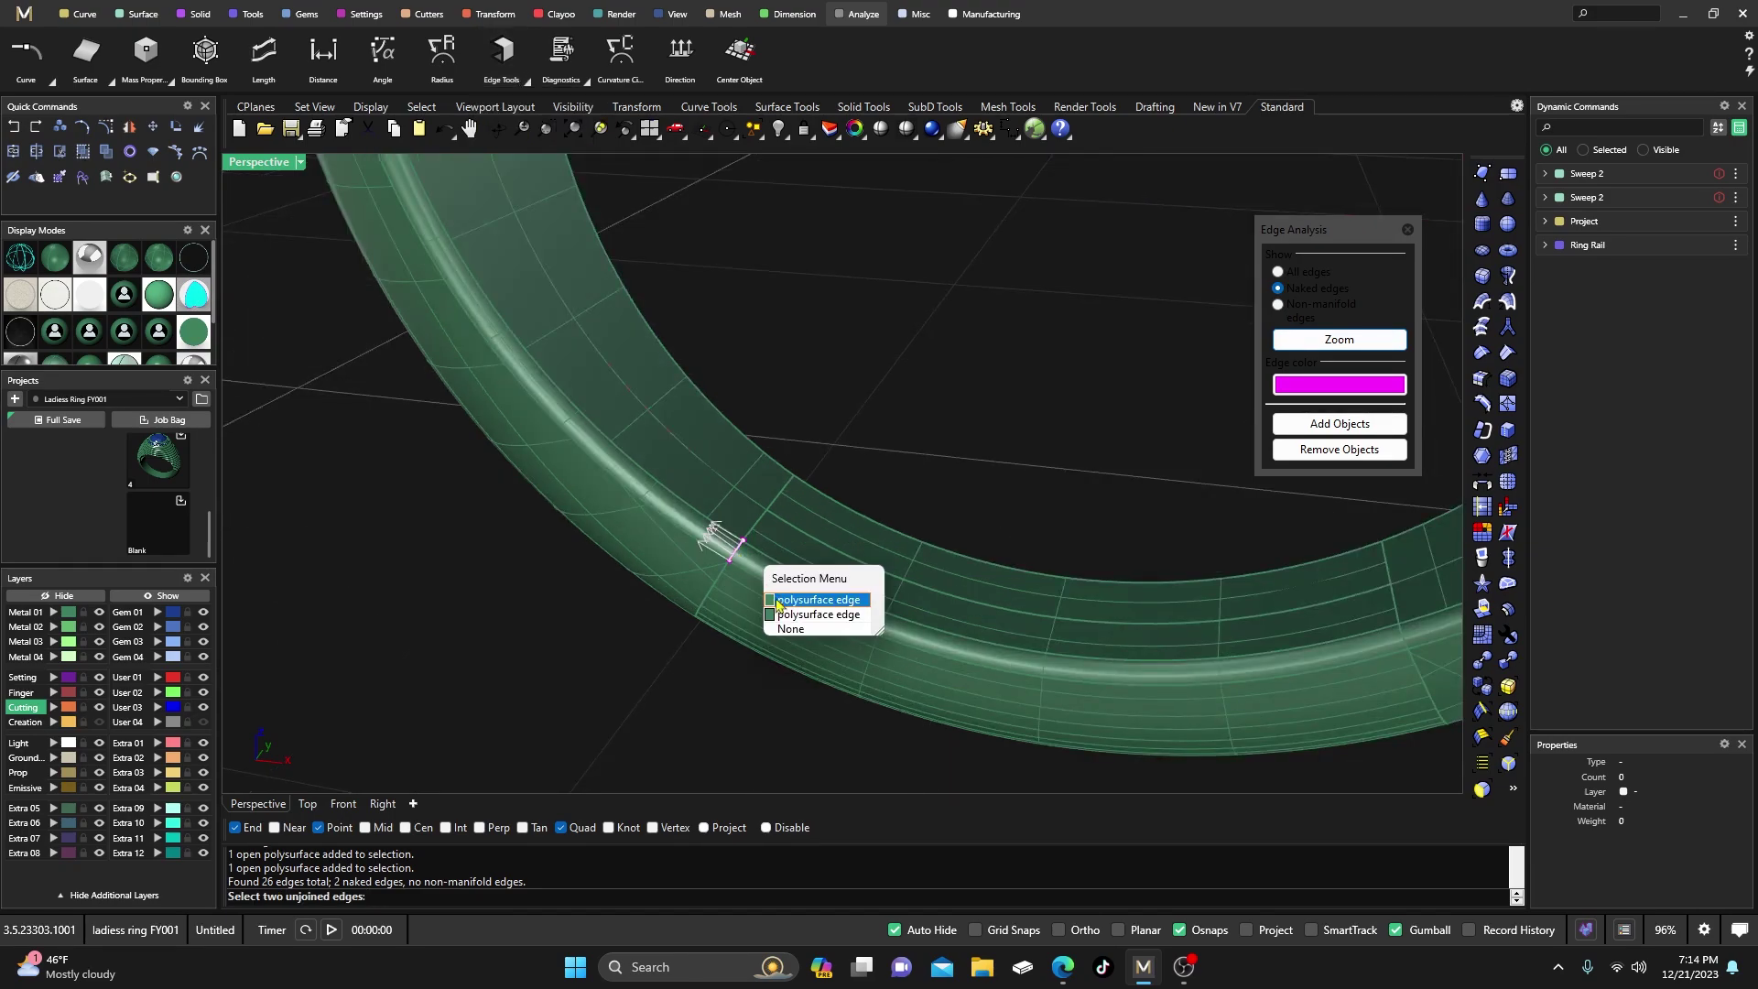
click(777, 601)
click(737, 553)
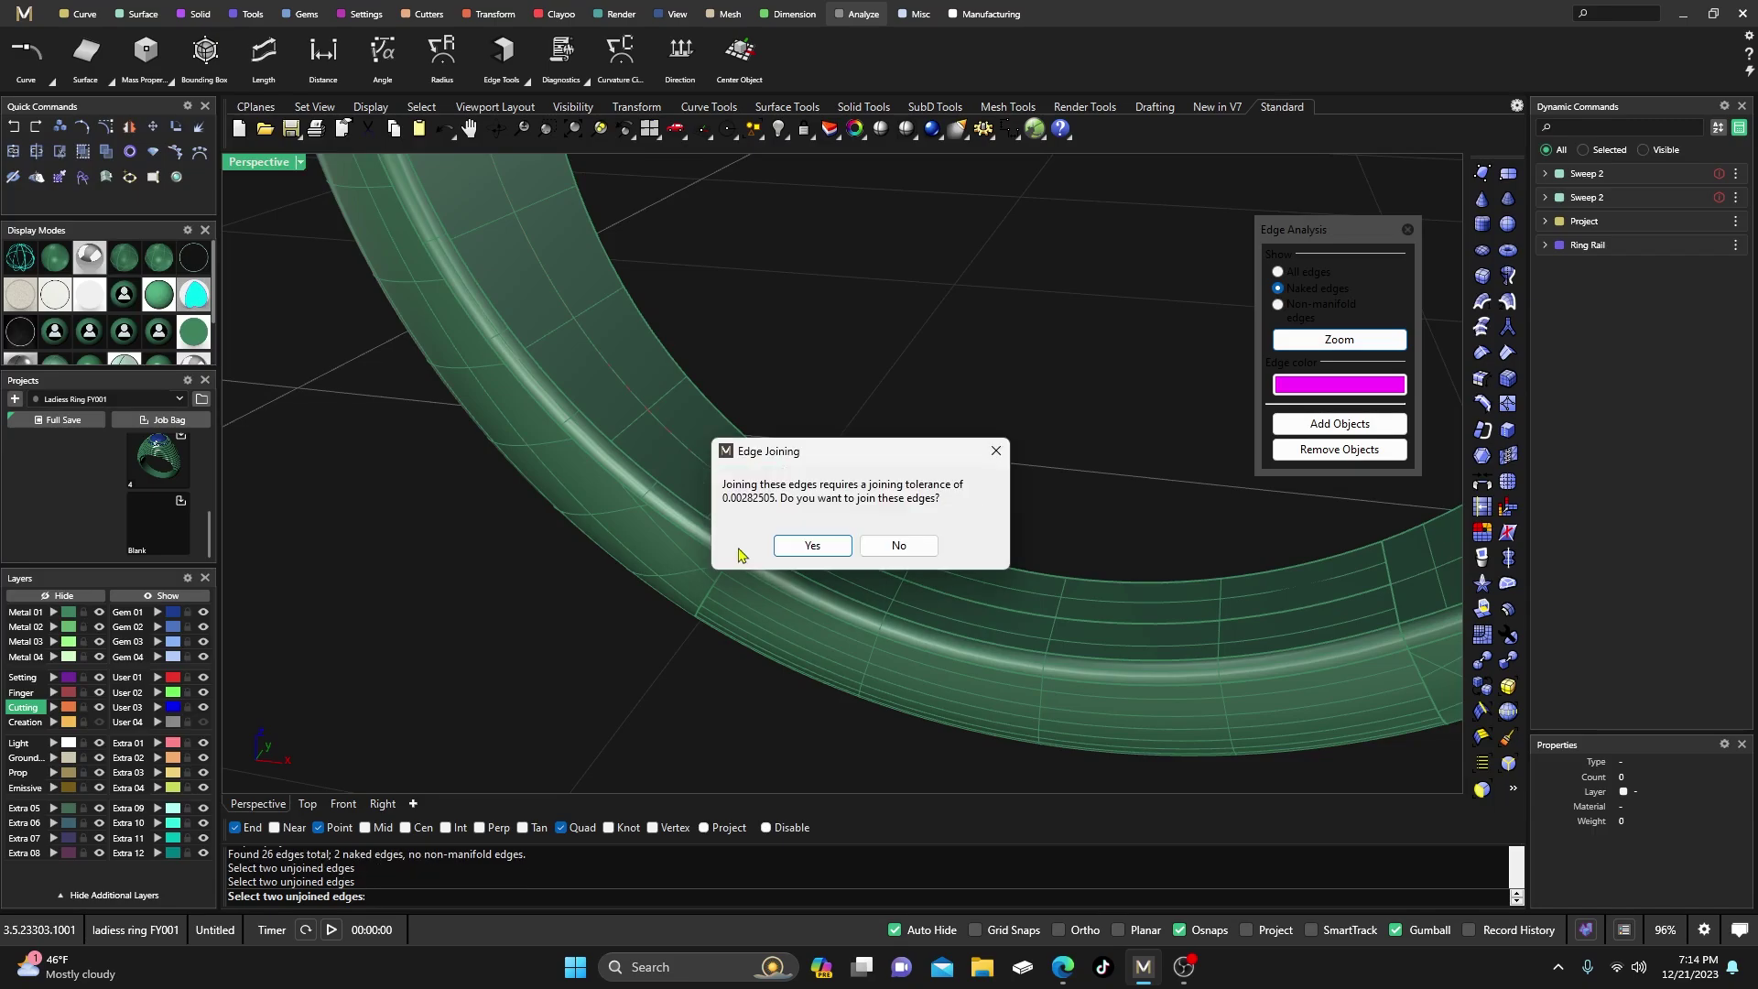
click(796, 547)
click(719, 577)
click(852, 453)
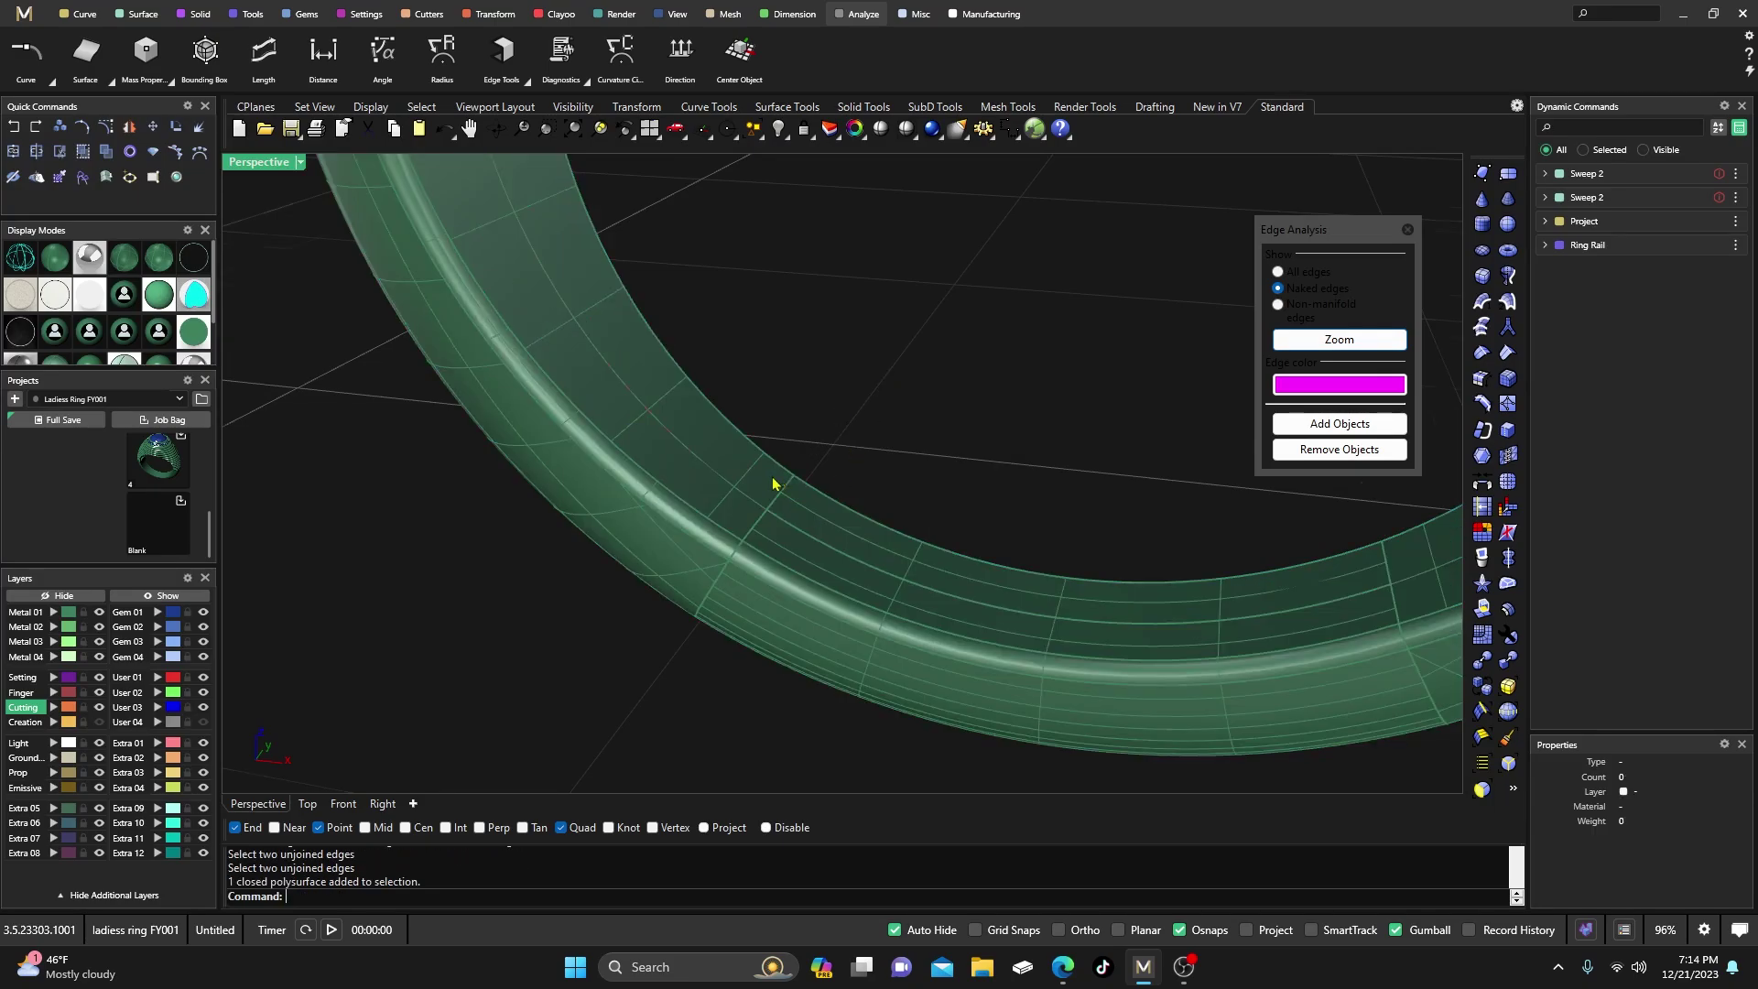
Examine the new rim blend around the finger hole for smoothness and any remaining naked edges
scroll(760, 499, down, 5)
scroll(671, 538, up, 3)
scroll(750, 412, up, 5)
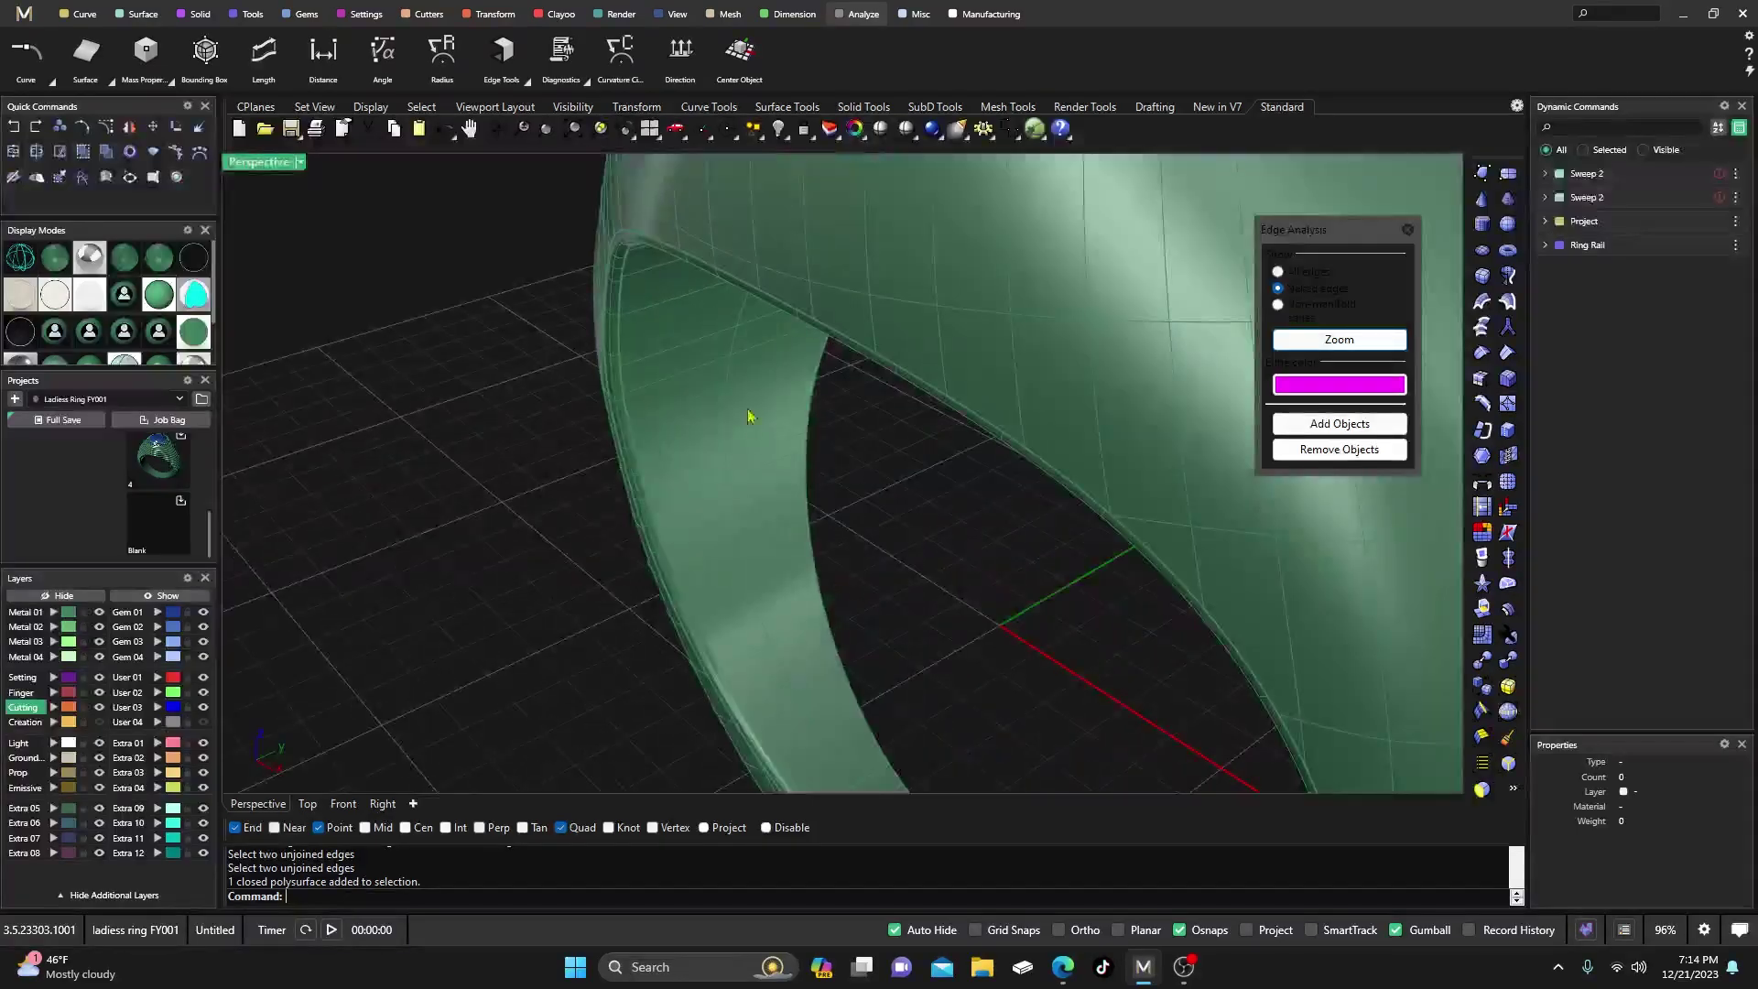
scroll(742, 412, down, 2)
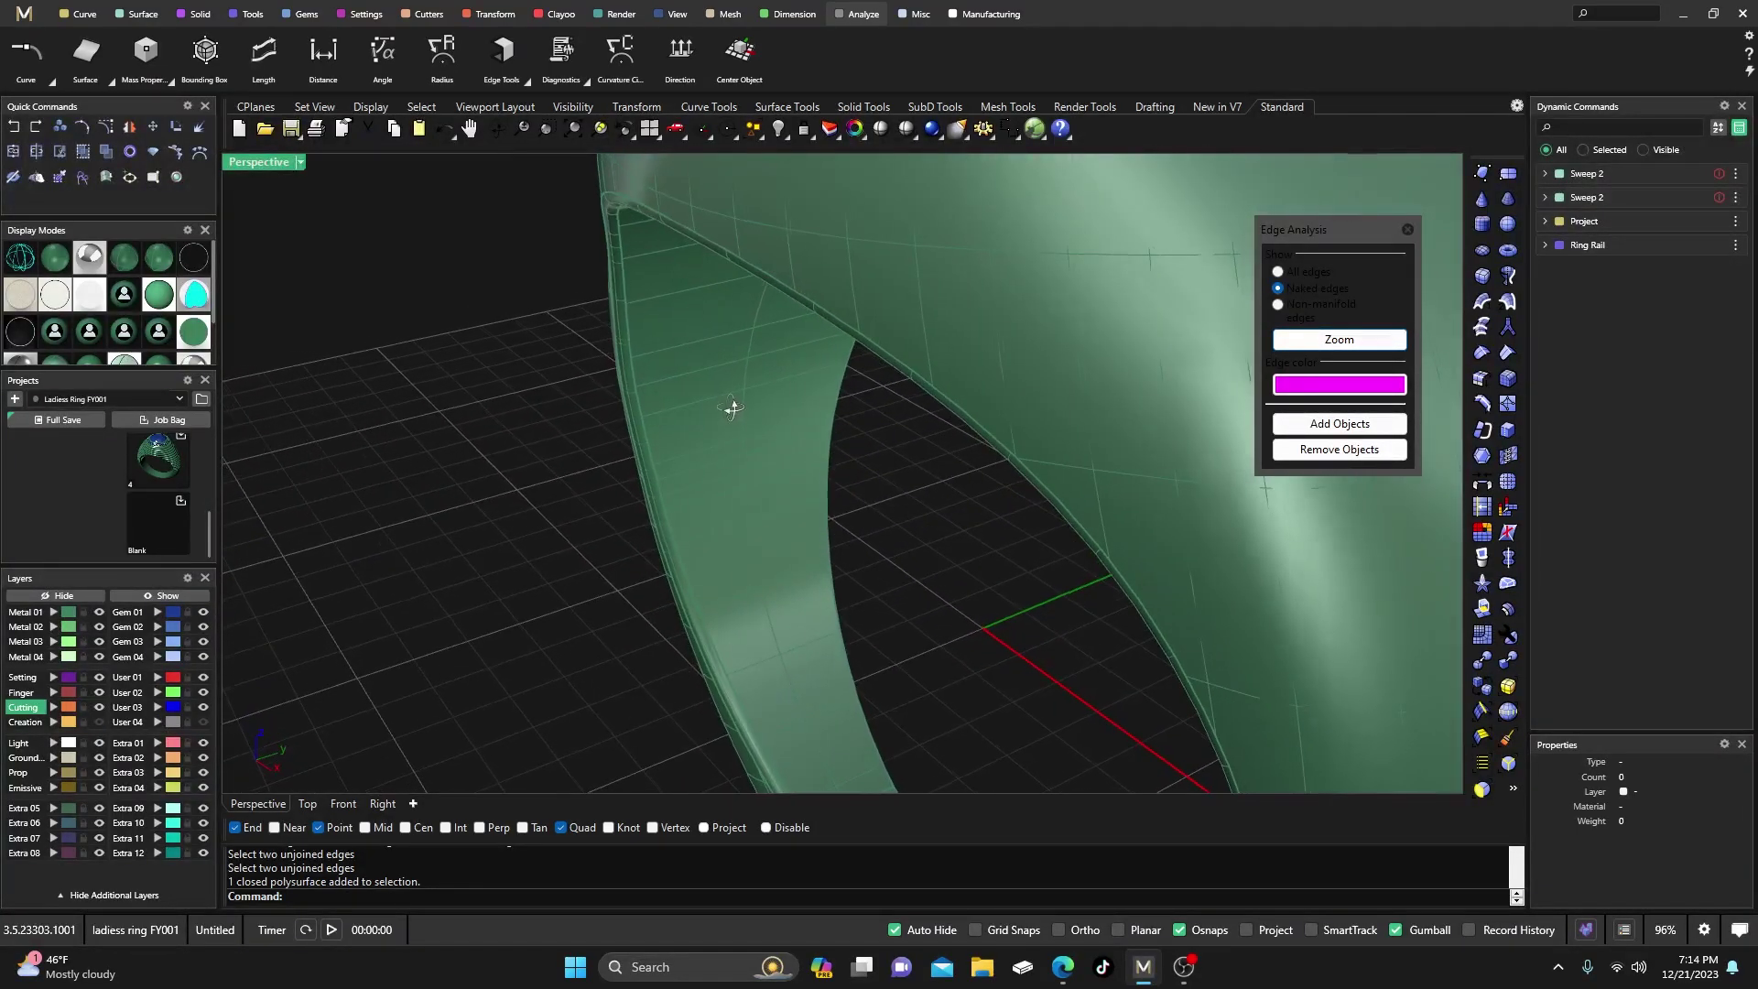
scroll(686, 412, down, 5)
scroll(710, 397, up, 5)
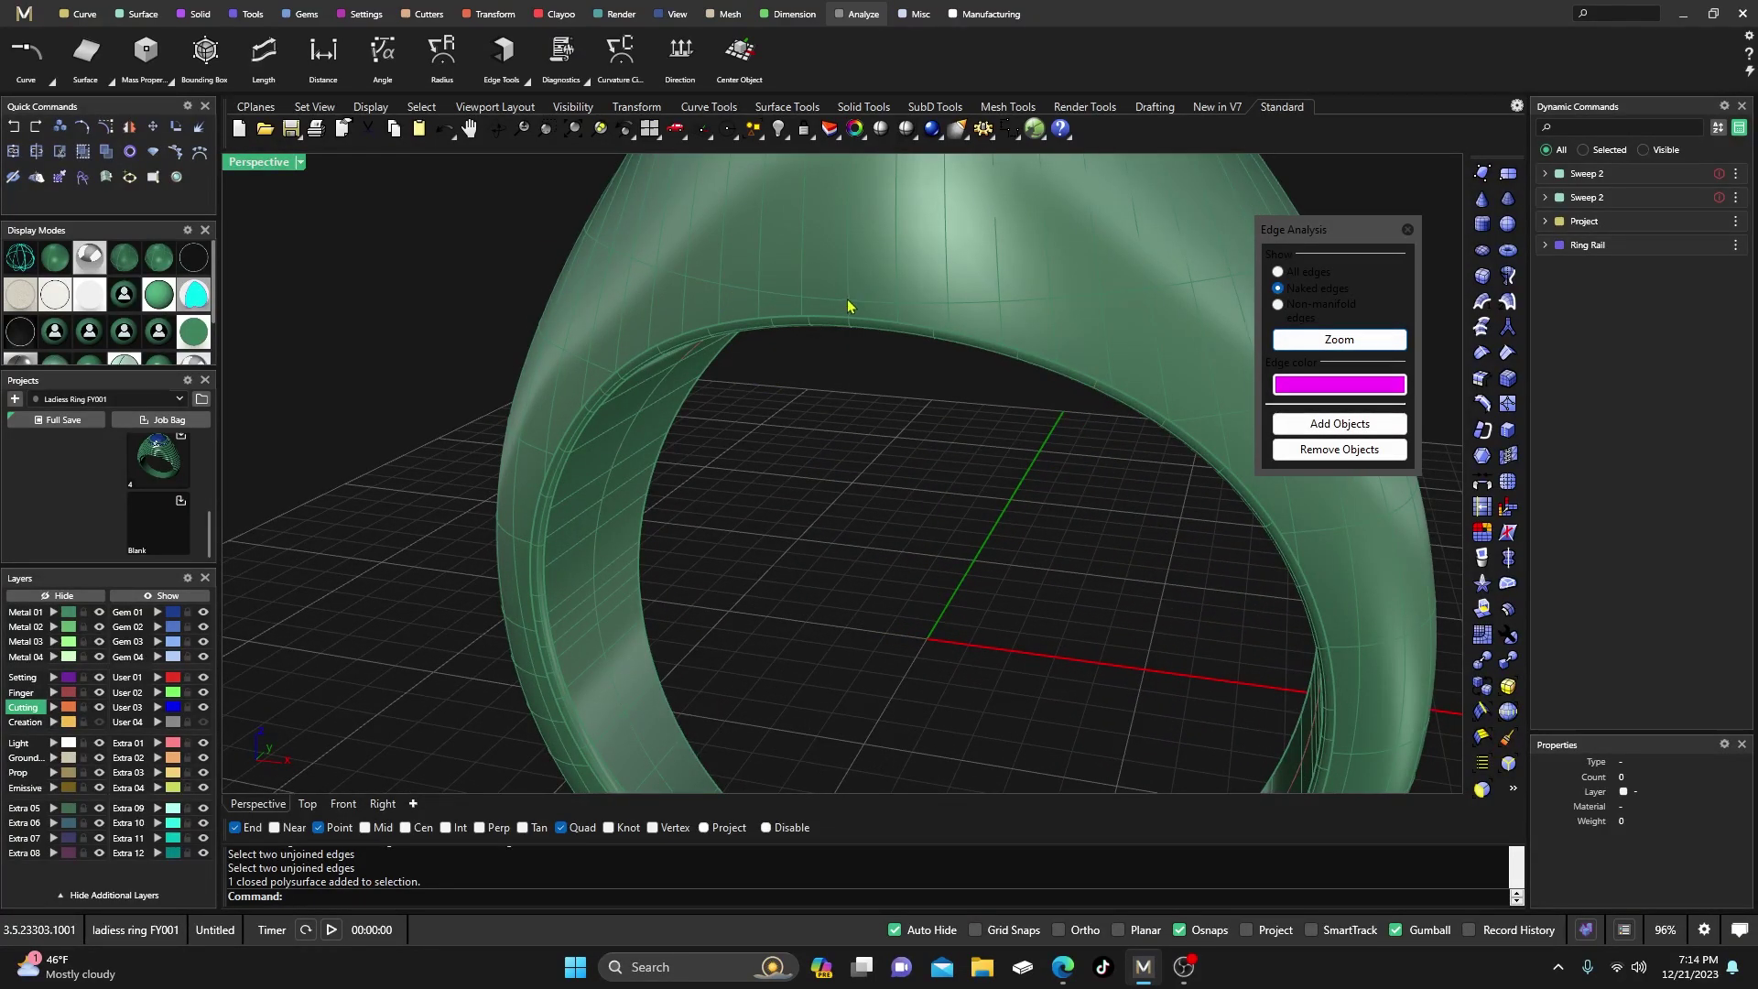
right_drag(801, 401, 633, 368)
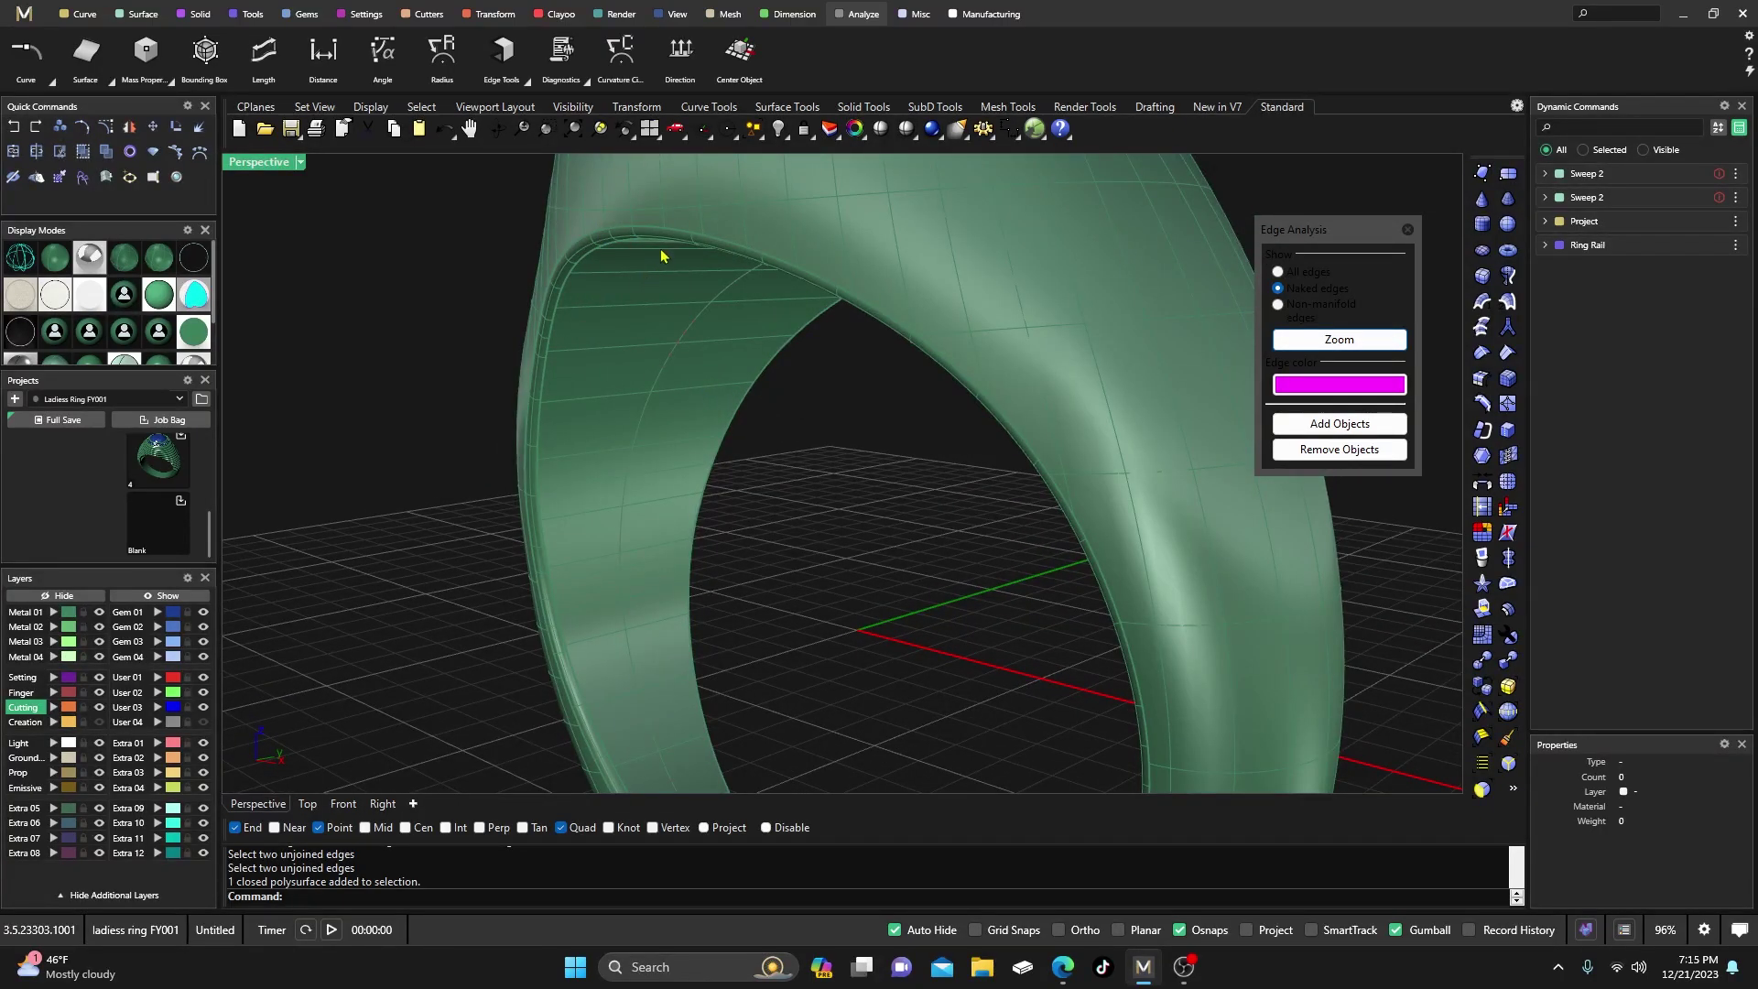
scroll(689, 351, down, 5)
right_drag(689, 351, 710, 600)
scroll(666, 630, up, 5)
scroll(810, 520, down, 5)
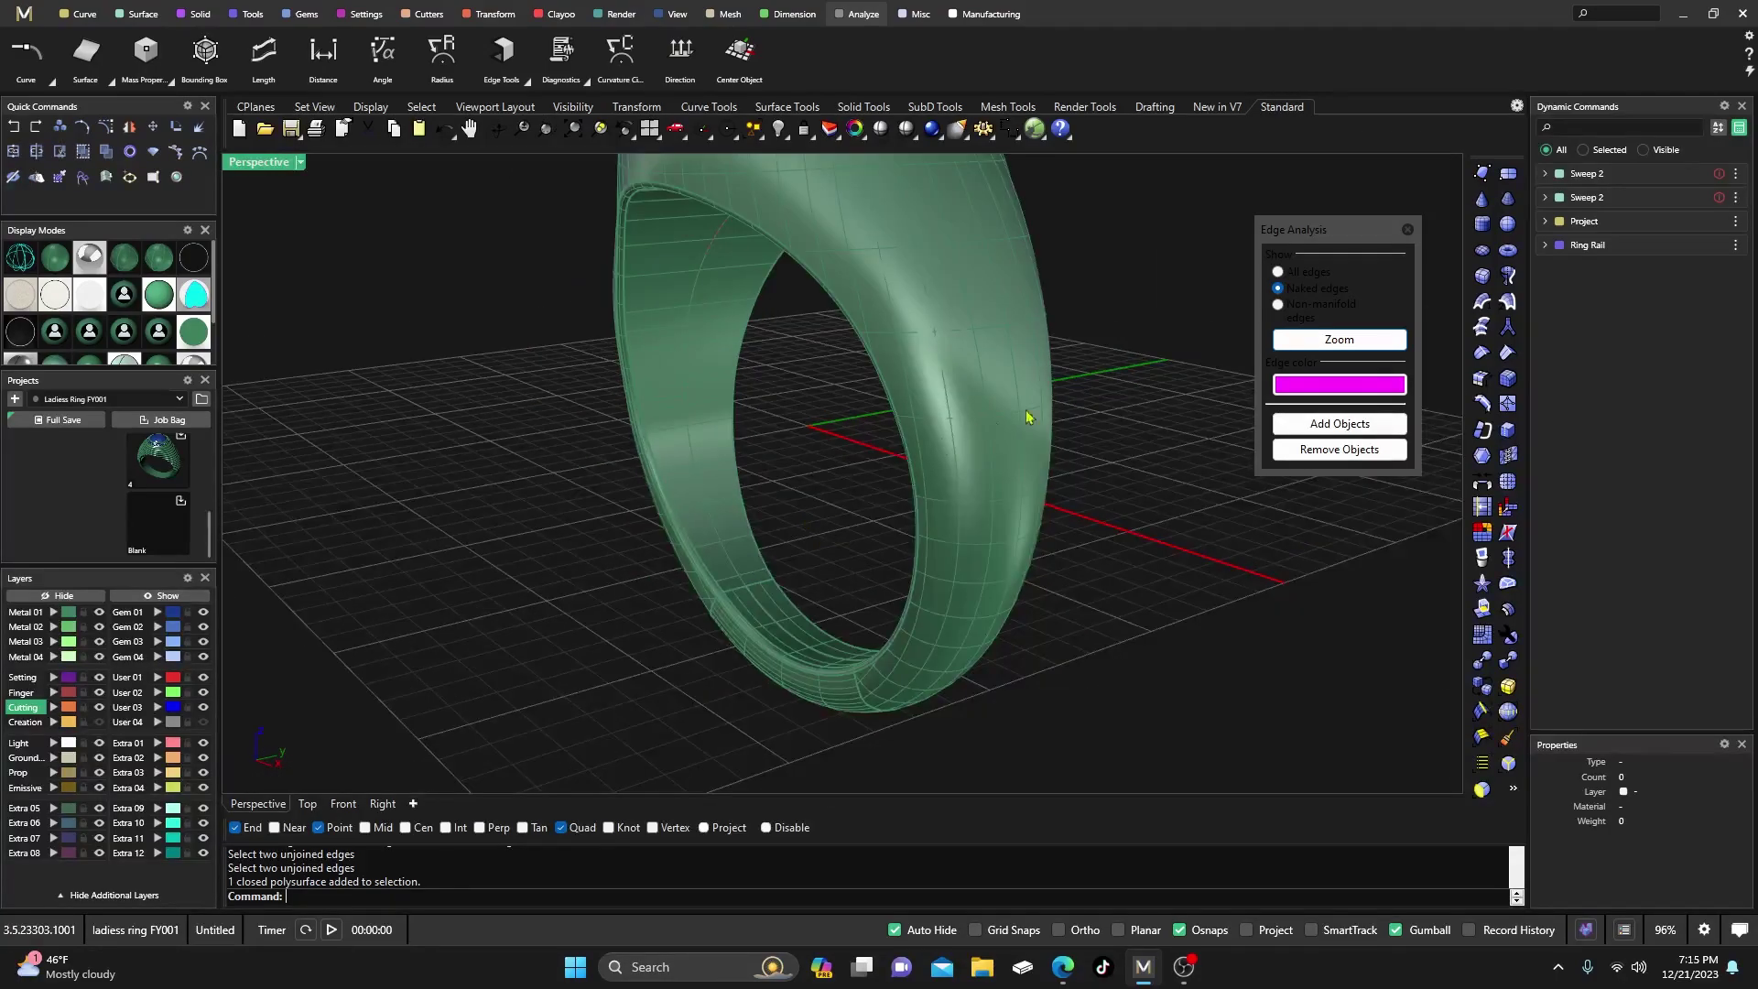
End the edge analysis and review the whole signet ring's shape from the front and the side
click(1411, 229)
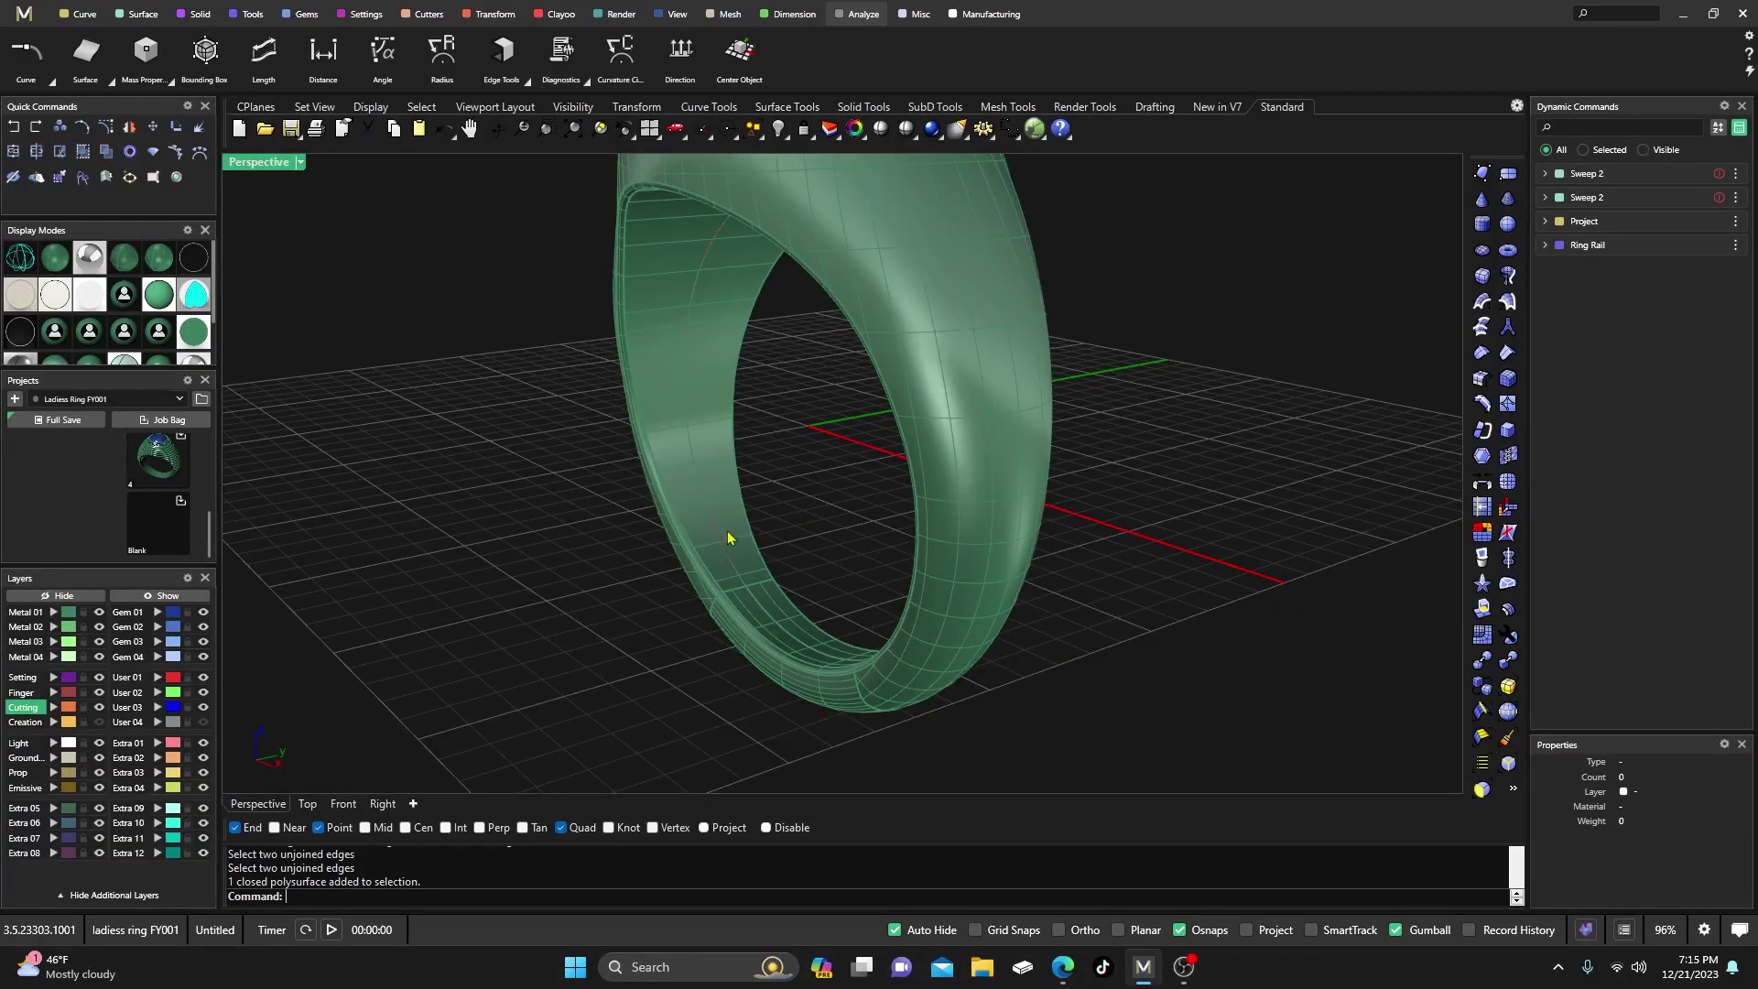
scroll(729, 541, down, 5)
right_drag(730, 541, 793, 558)
scroll(757, 545, up, 3)
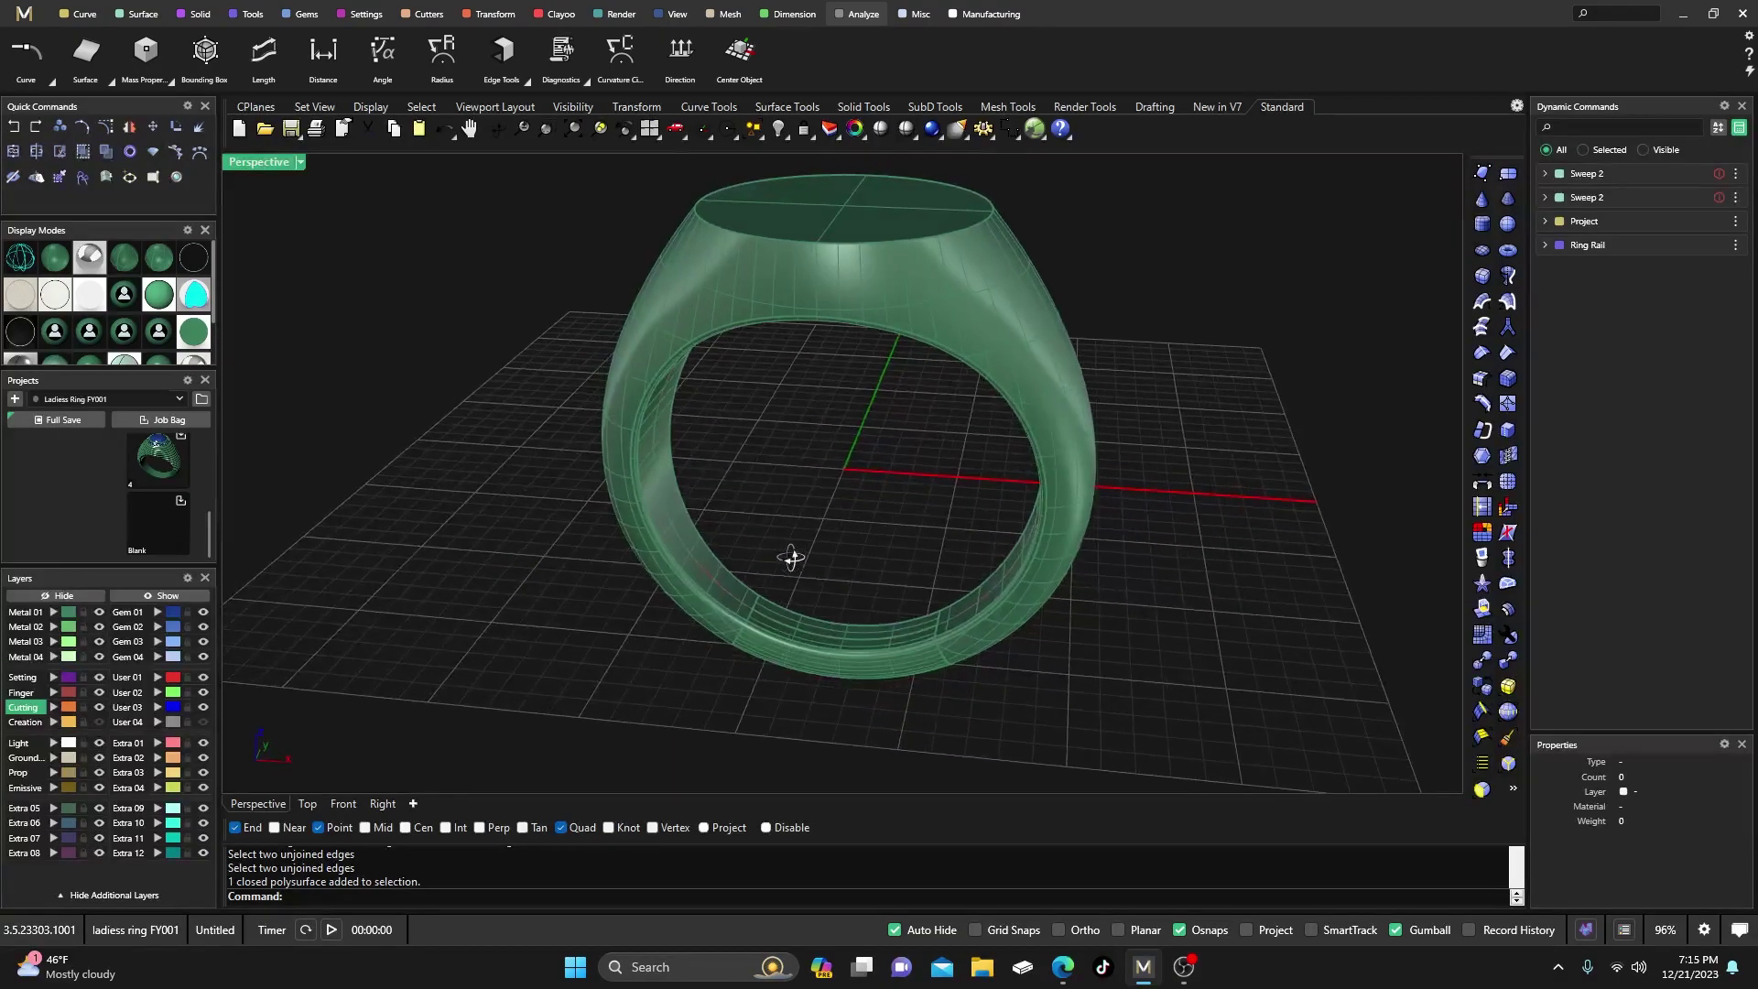
scroll(706, 400, up, 3)
scroll(608, 409, down, 3)
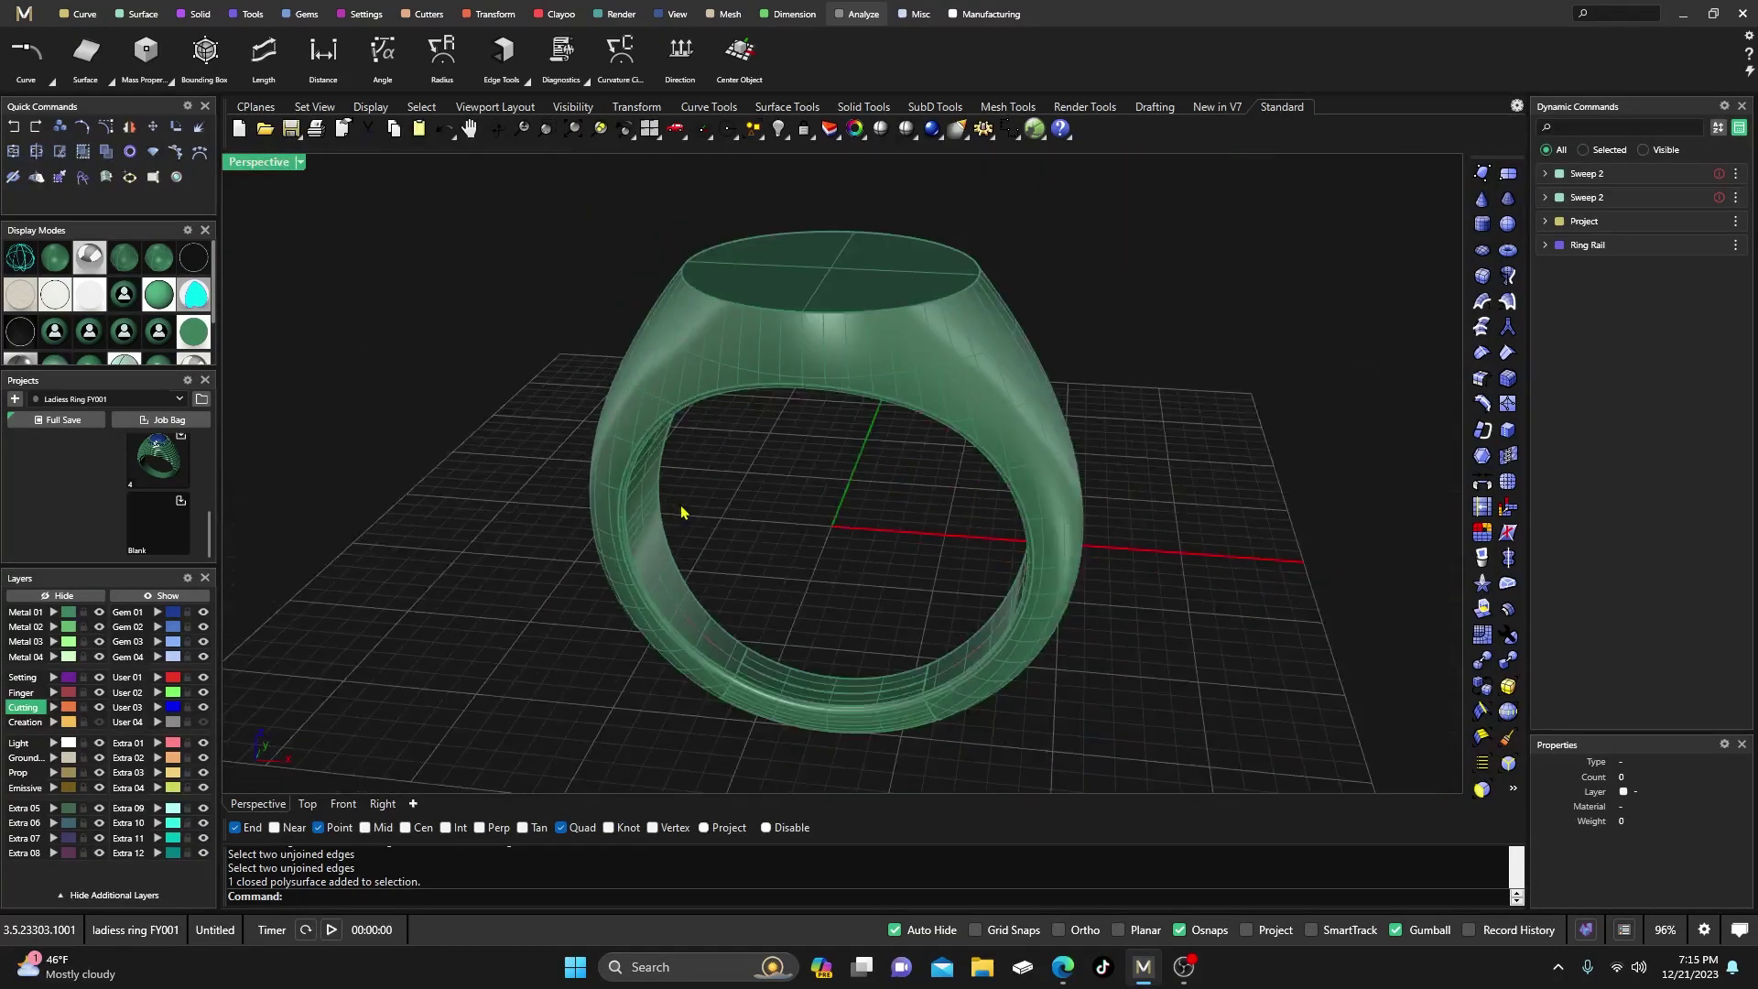
right_drag(679, 510, 591, 461)
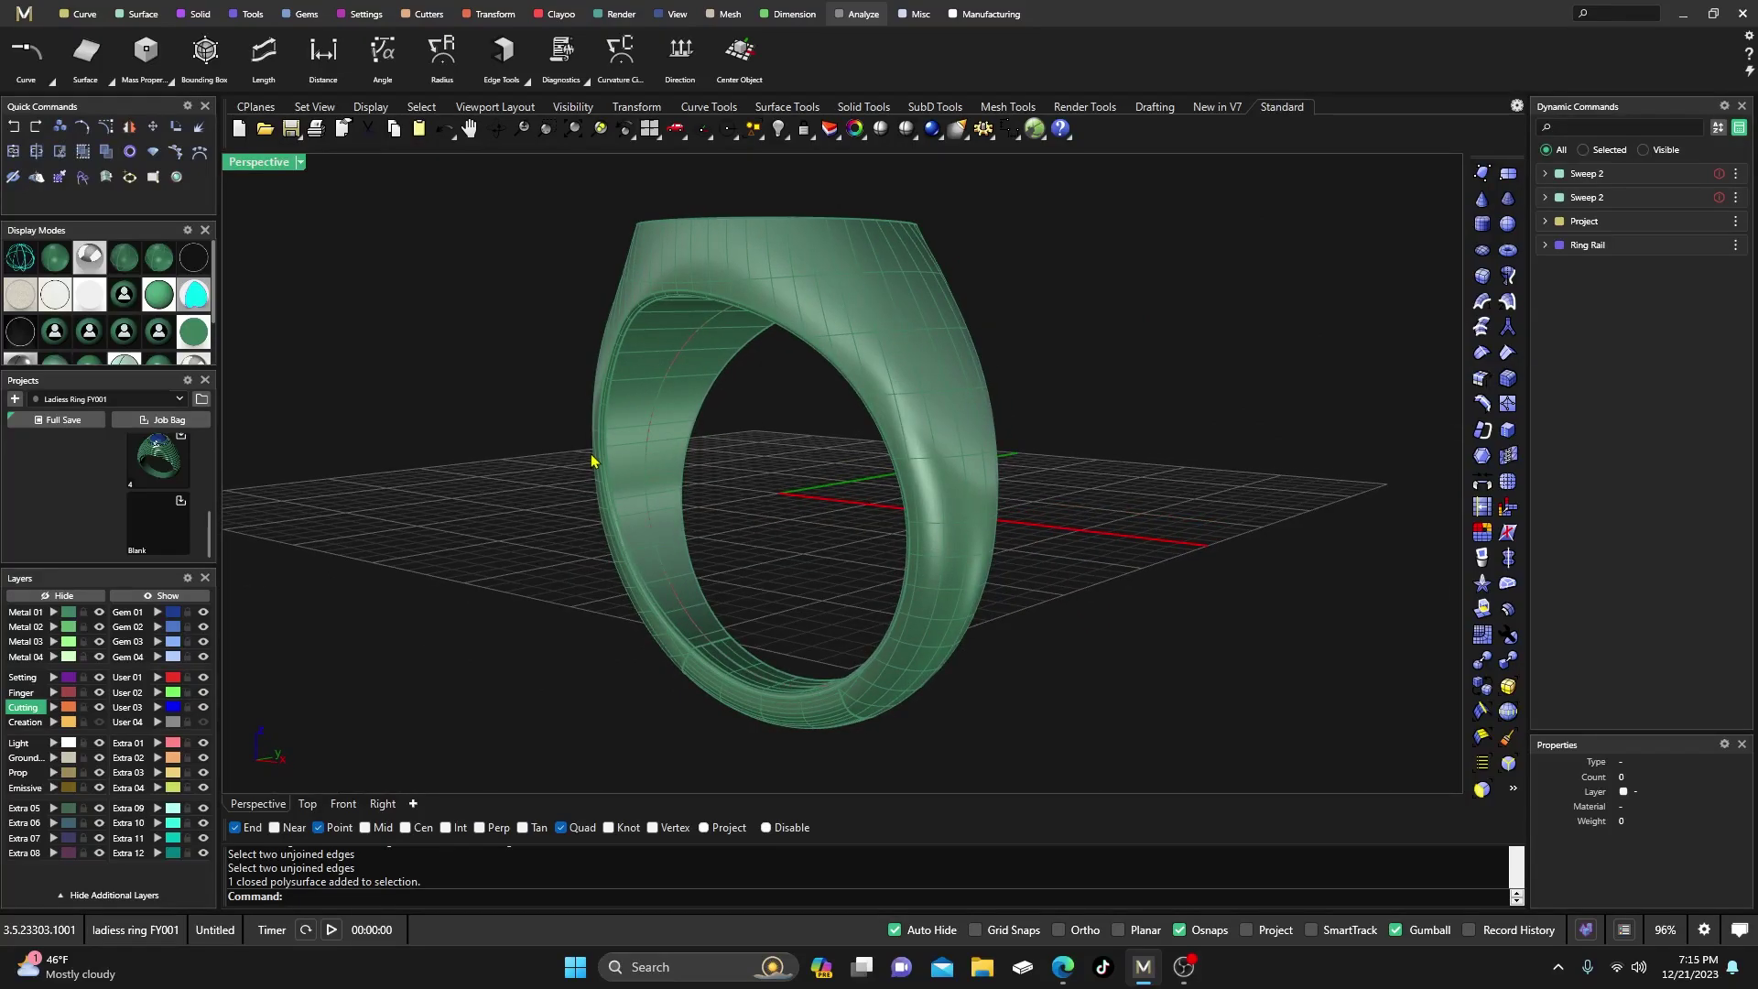